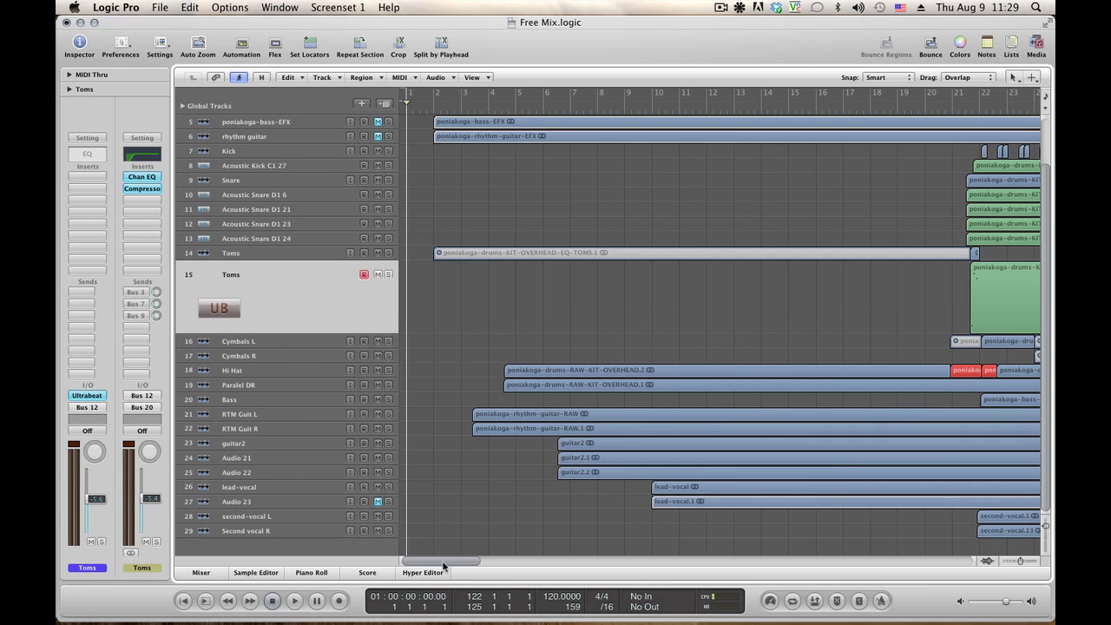
Go to the tom fill near bar 122, select the Toms audio track and play it soloed
drag(443, 565, 499, 565)
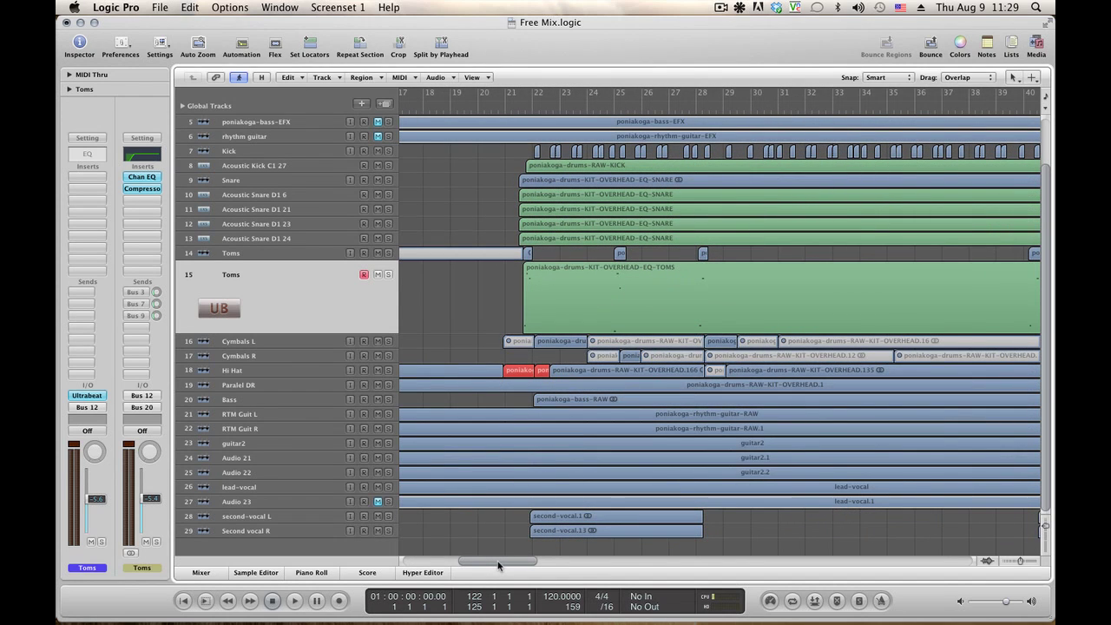
drag(498, 565, 838, 560)
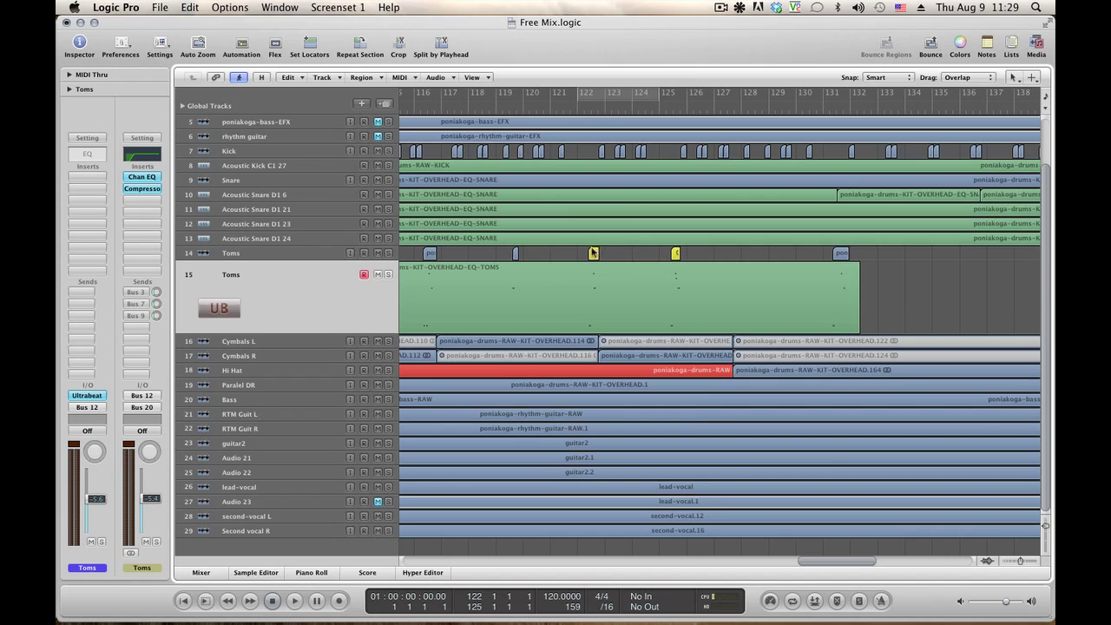
click(306, 253)
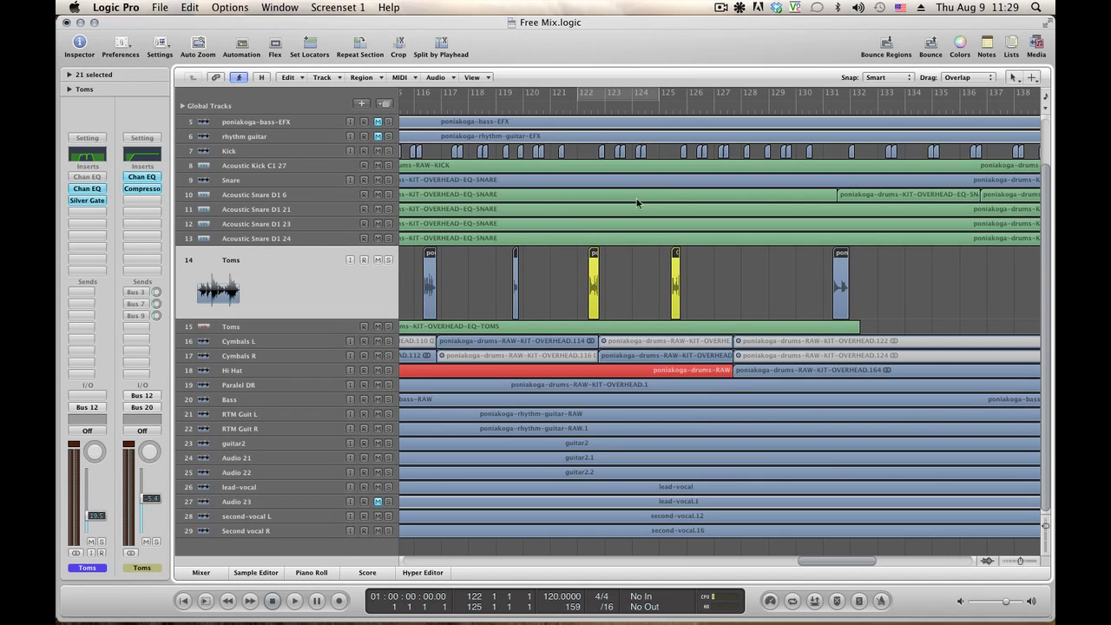
click(573, 106)
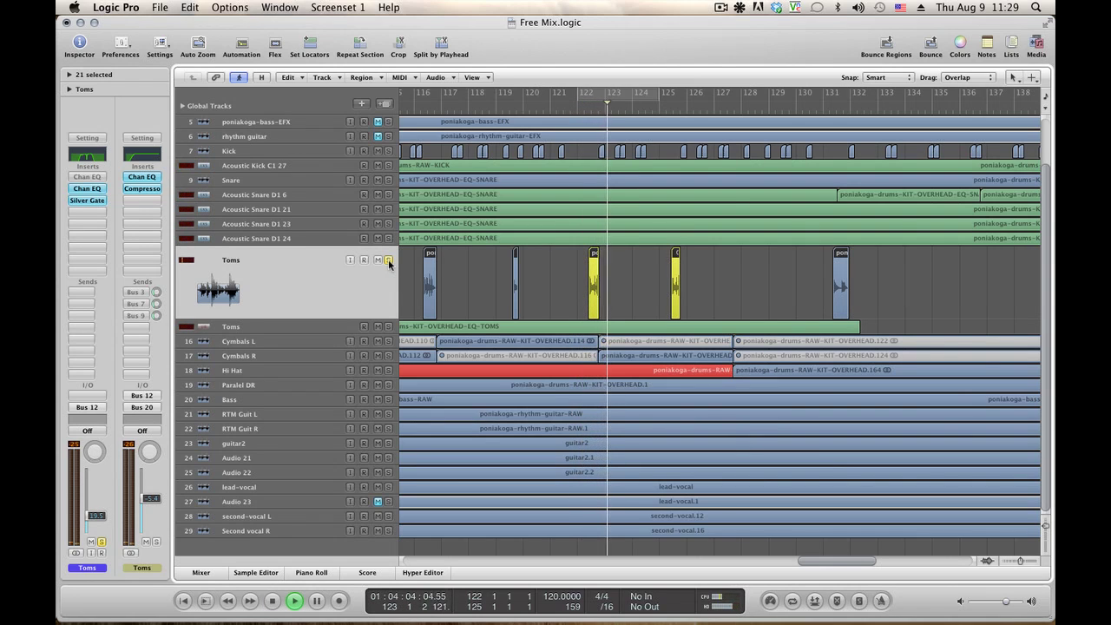
key(space)
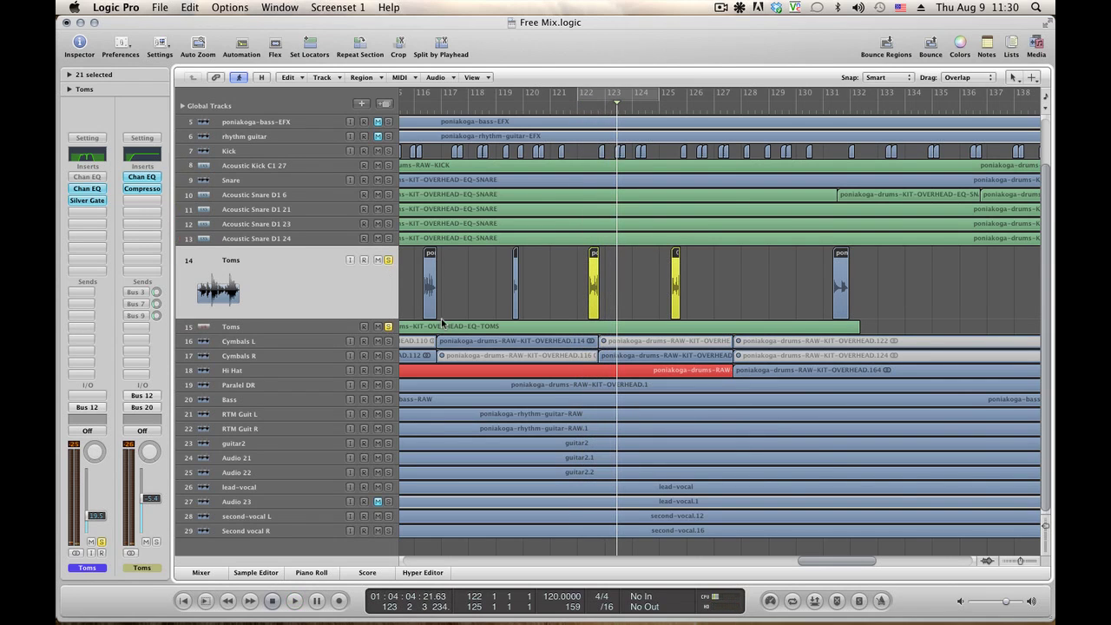
Play the fill near bar 122 repeatedly, comparing the soloed Toms audio track with the triggered Toms MIDI track
key(space)
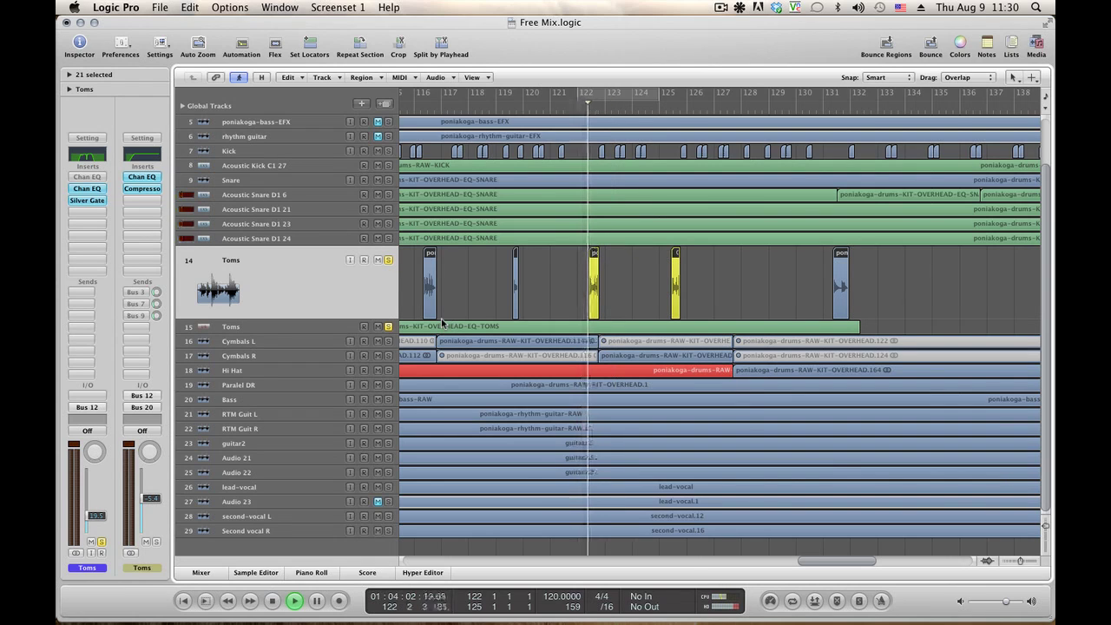
key(space)
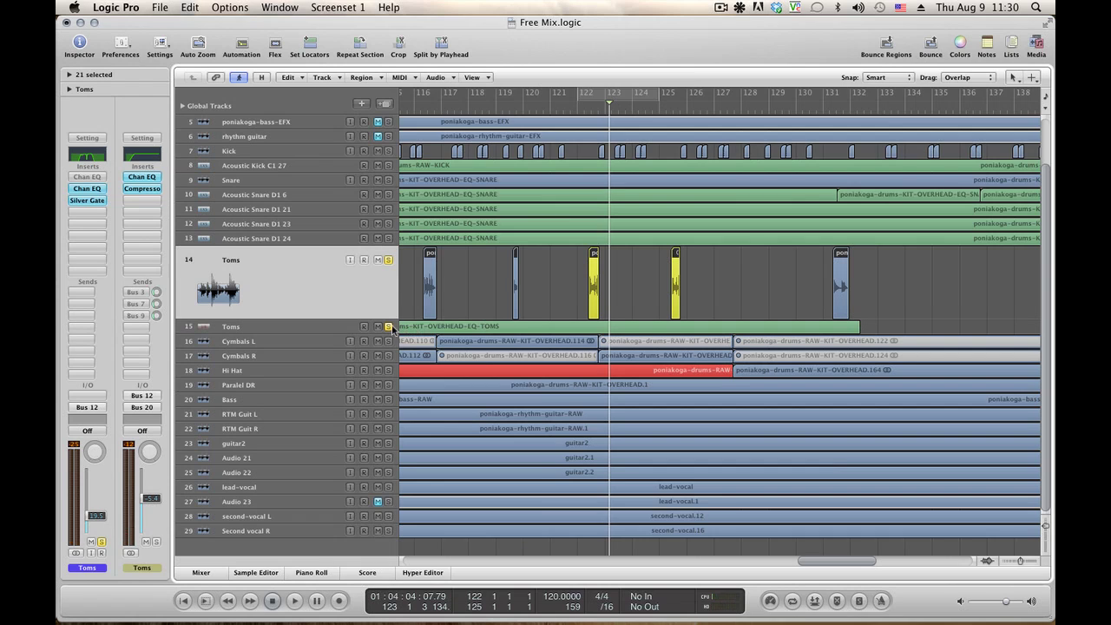
key(space)
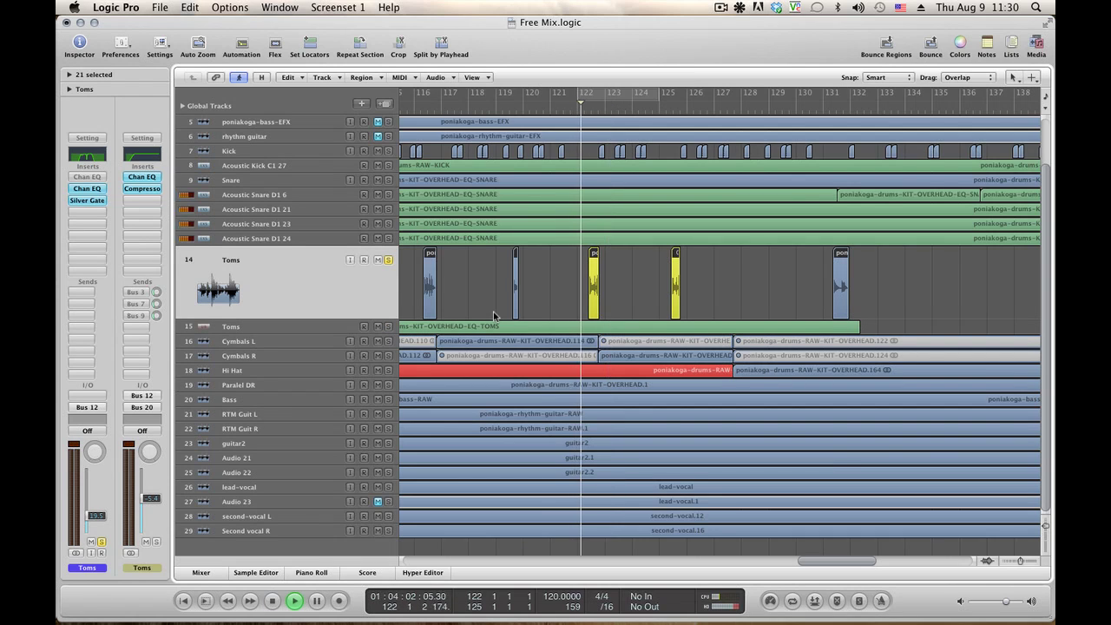
key(space)
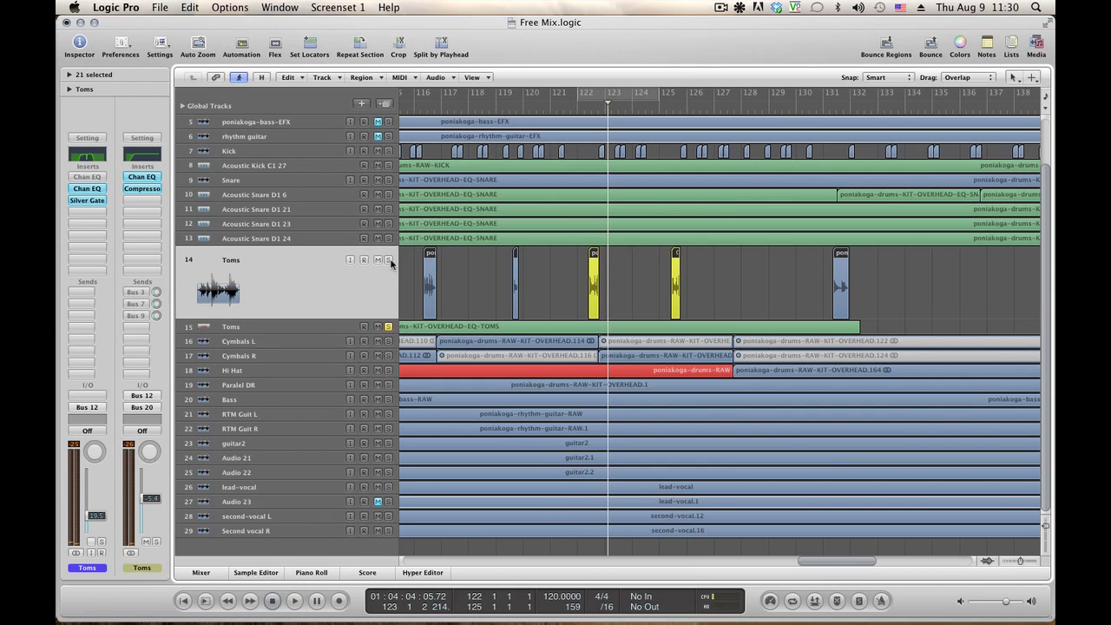
key(space)
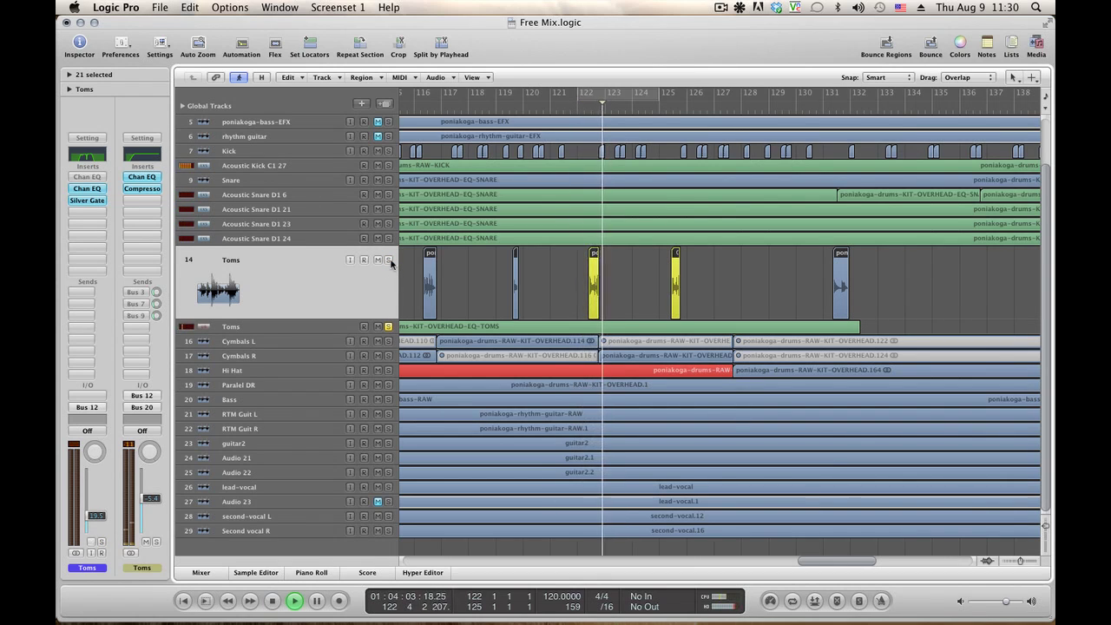
key(space)
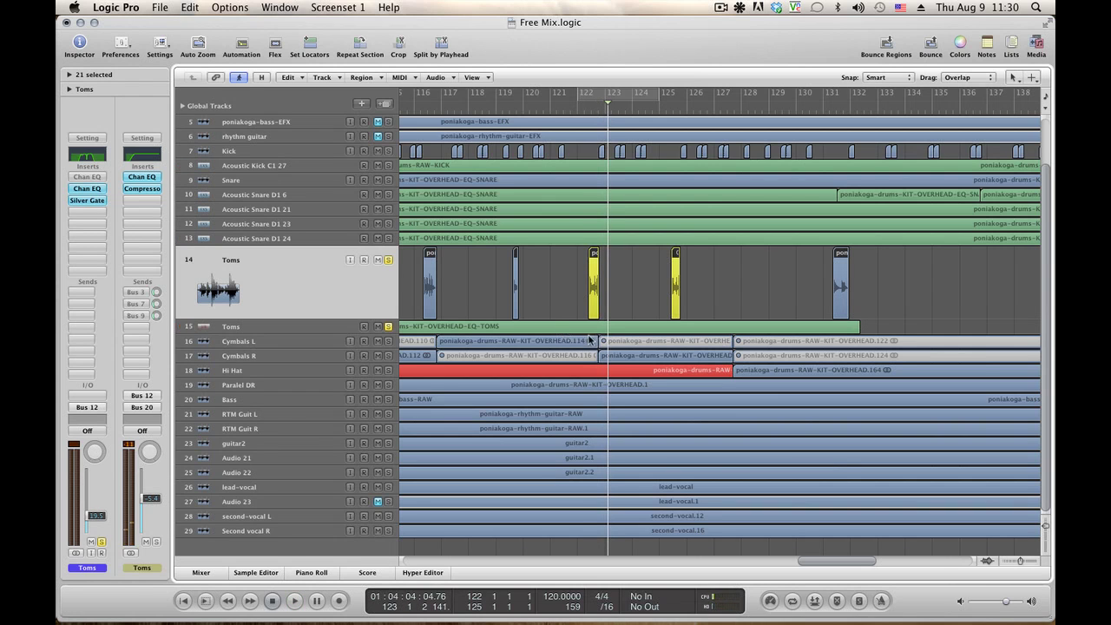
Open the Toms MIDI region in the Piano Roll, move the lowest note in bar 122 later and play the fill
double_click(593, 332)
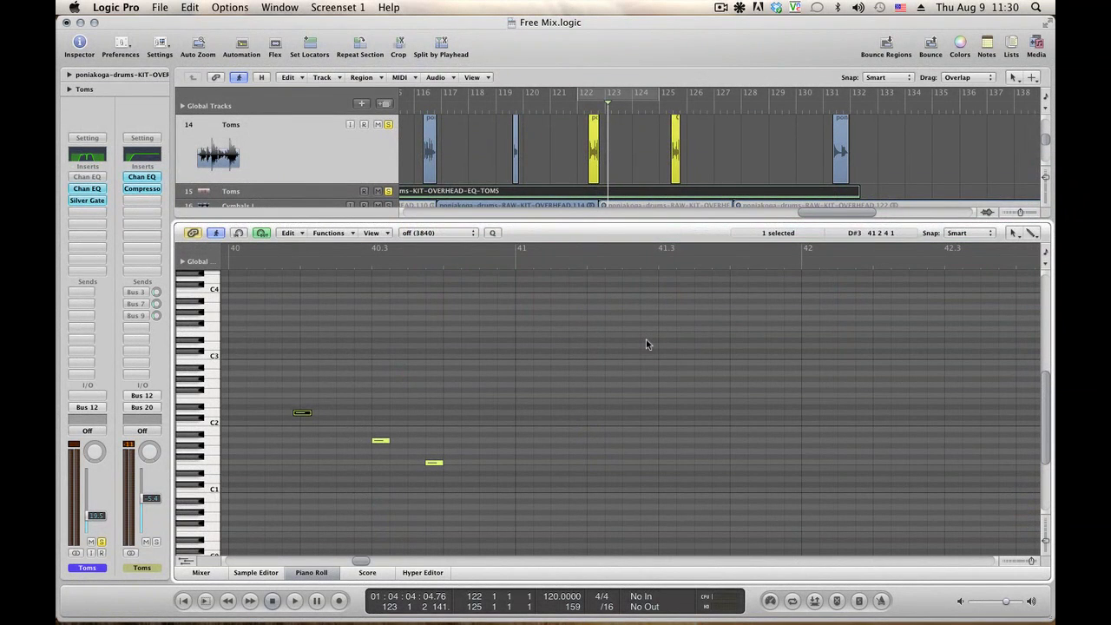
key(space)
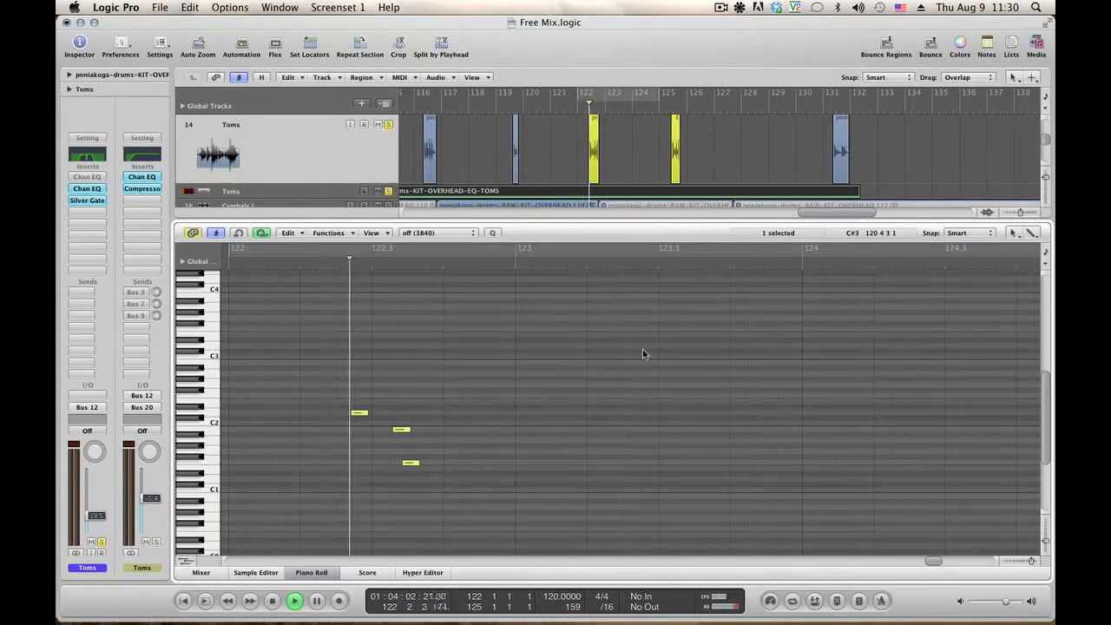
key(space)
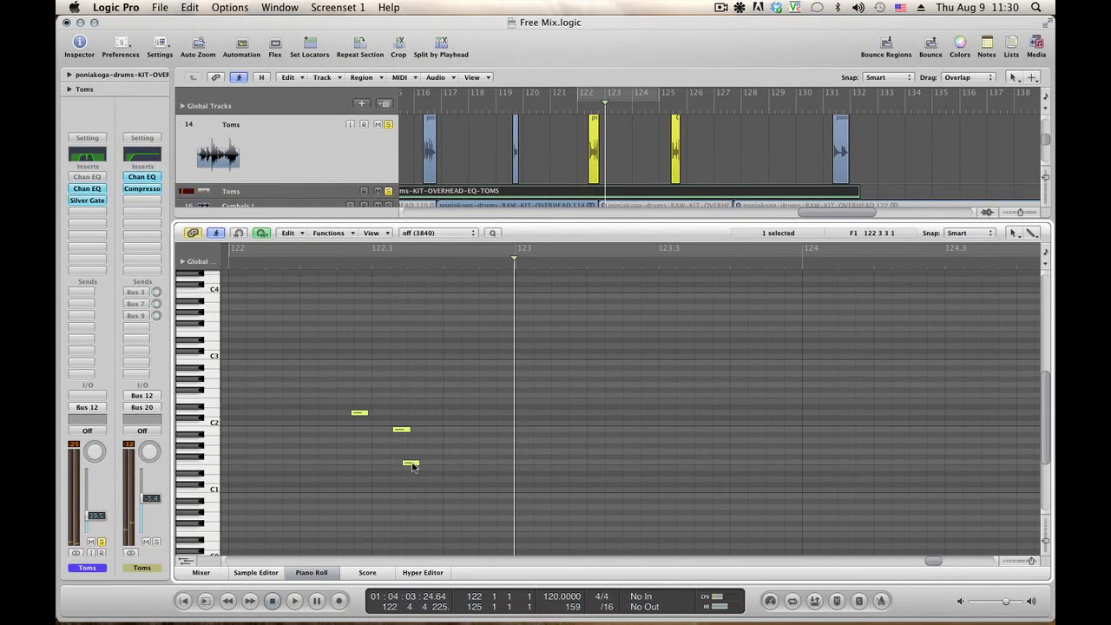
drag(417, 466, 440, 466)
key(space)
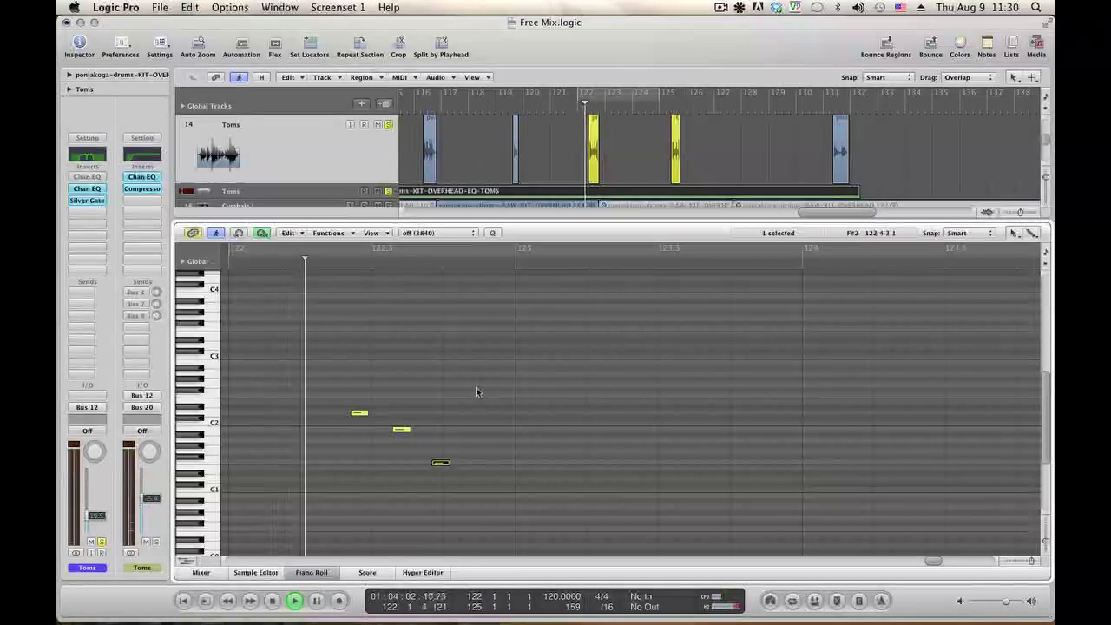
key(space)
Loop bar 122 during playback, delete the fill's lowest note, turn off the toms solos and close the Piano Roll
drag(270, 255, 513, 263)
key(space)
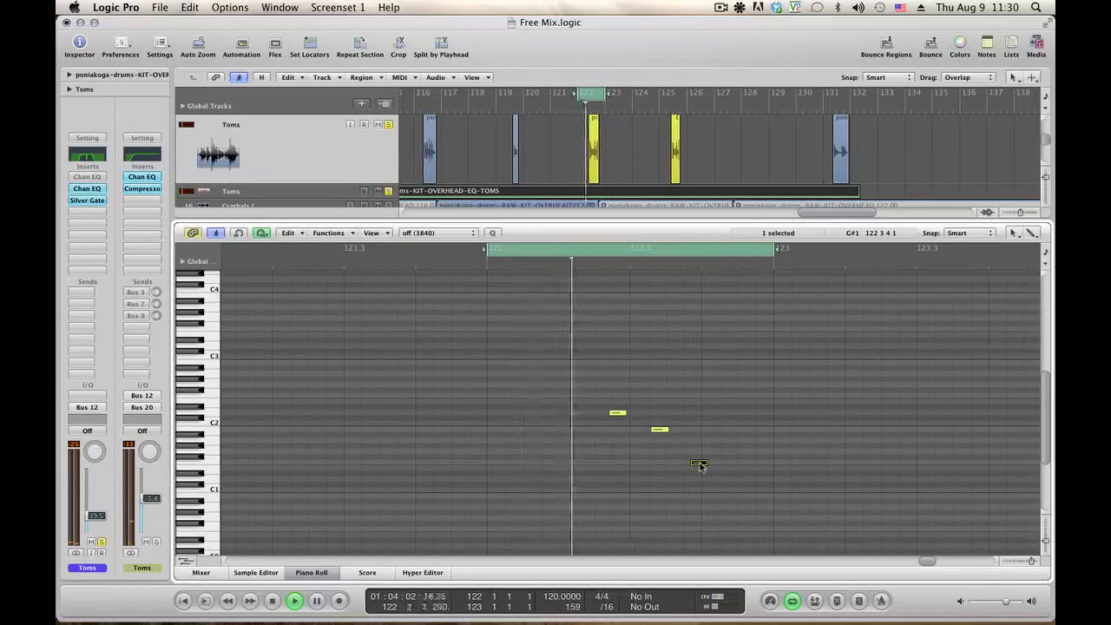
key(Delete)
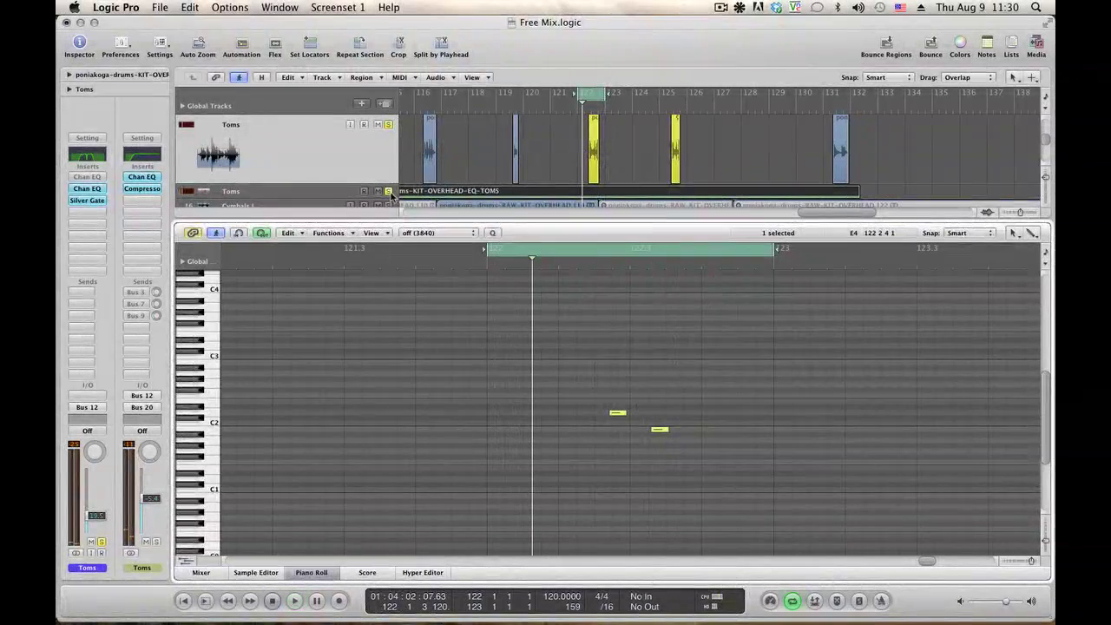
key(space)
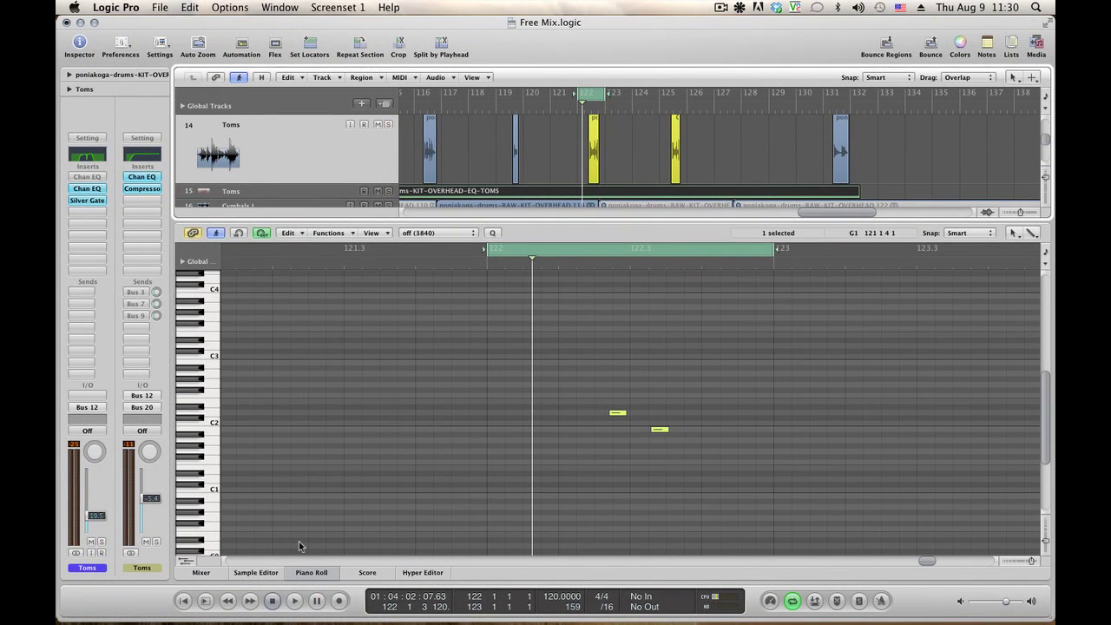
click(310, 573)
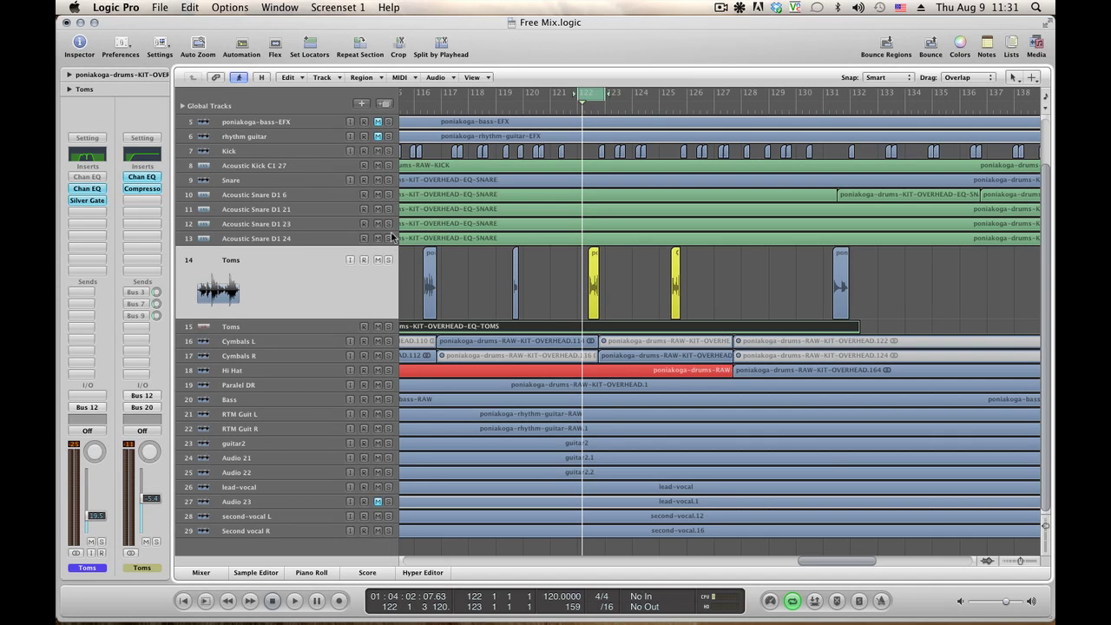
Solo the kick, snare and both Toms tracks during playback, and turn off the bar 122 cycle
key(space)
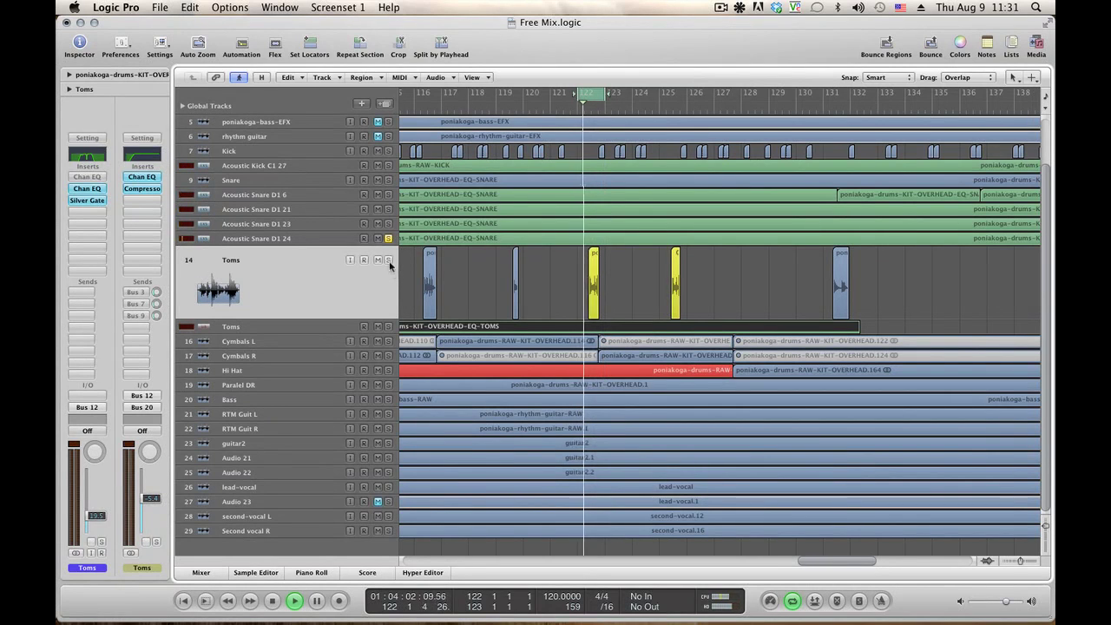
click(388, 260)
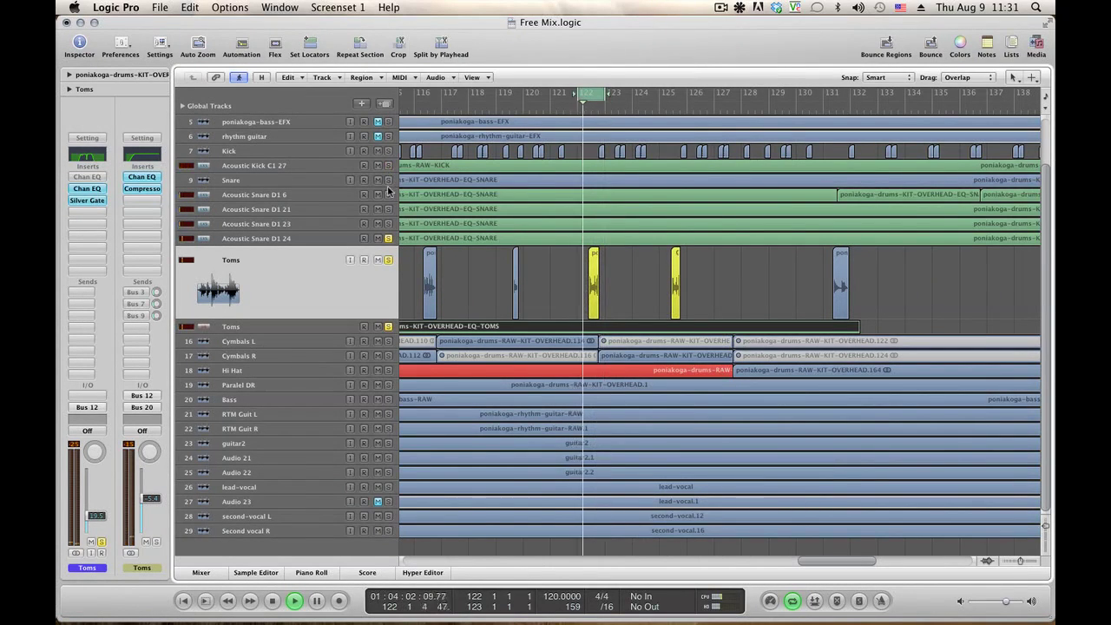
drag(388, 166, 390, 231)
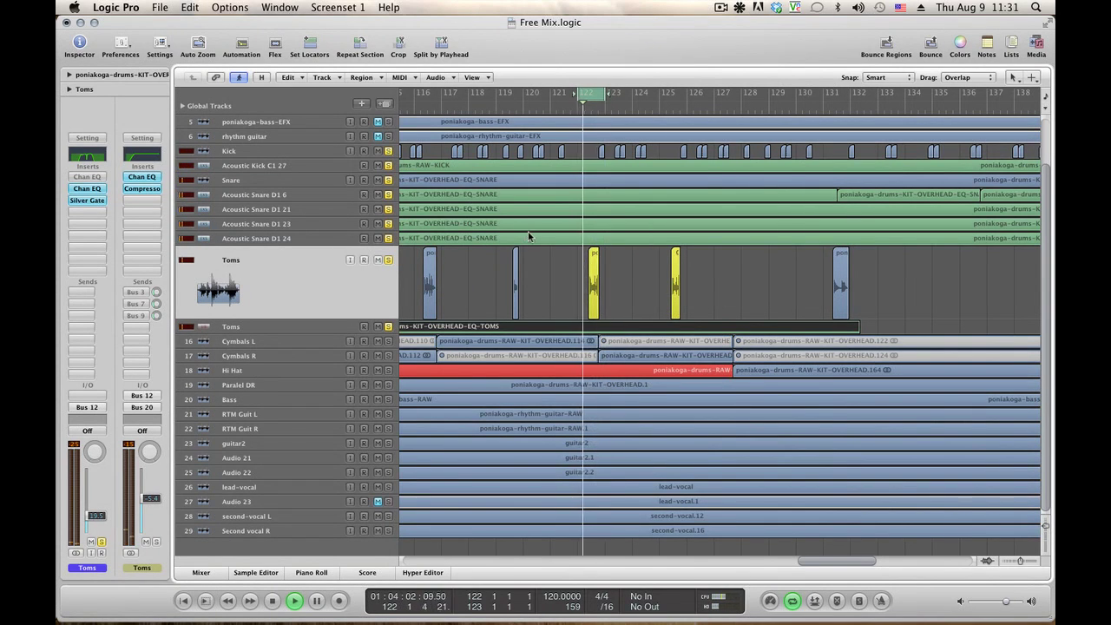
double_click(545, 107)
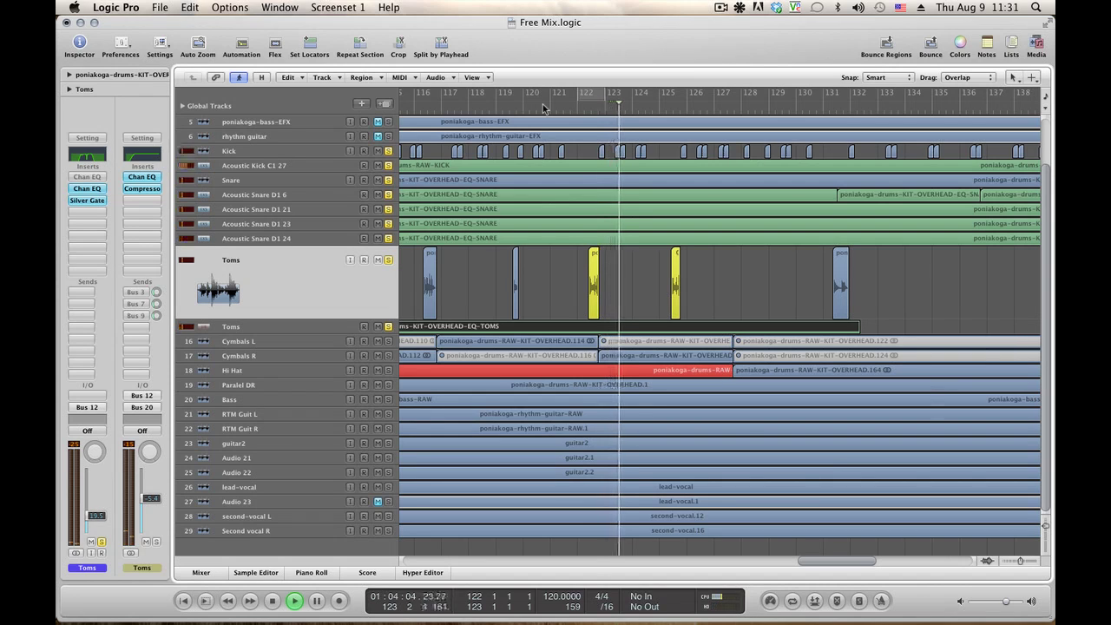
Unsolo the Snare, Acoustic Snare D1 6 and D1 21 tracks while replaying the passage around the tom fill
key(space)
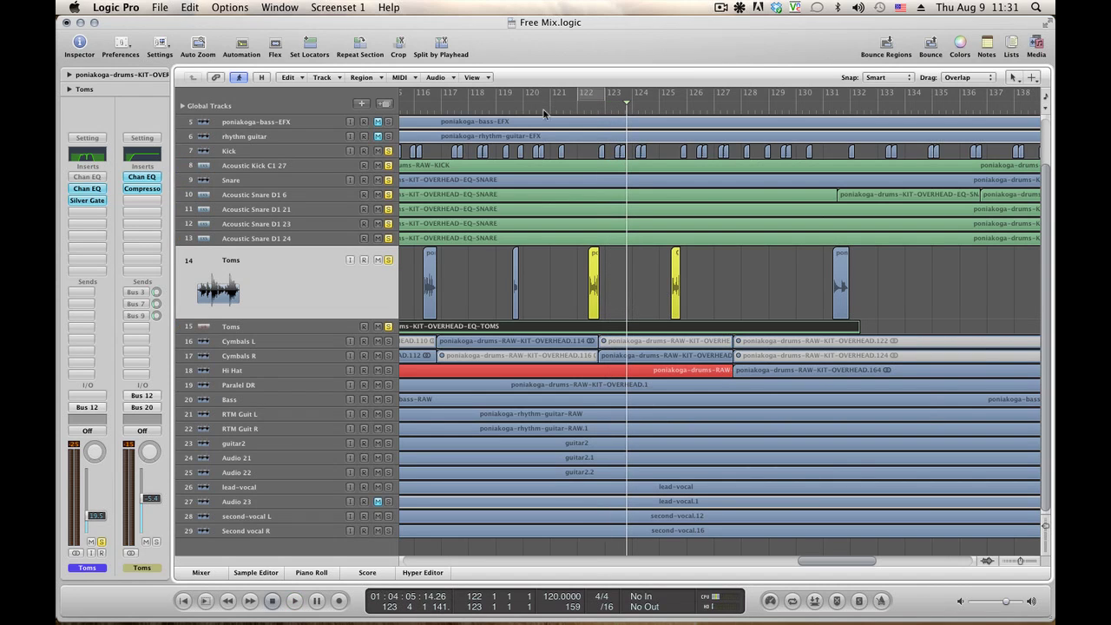
click(557, 105)
key(space)
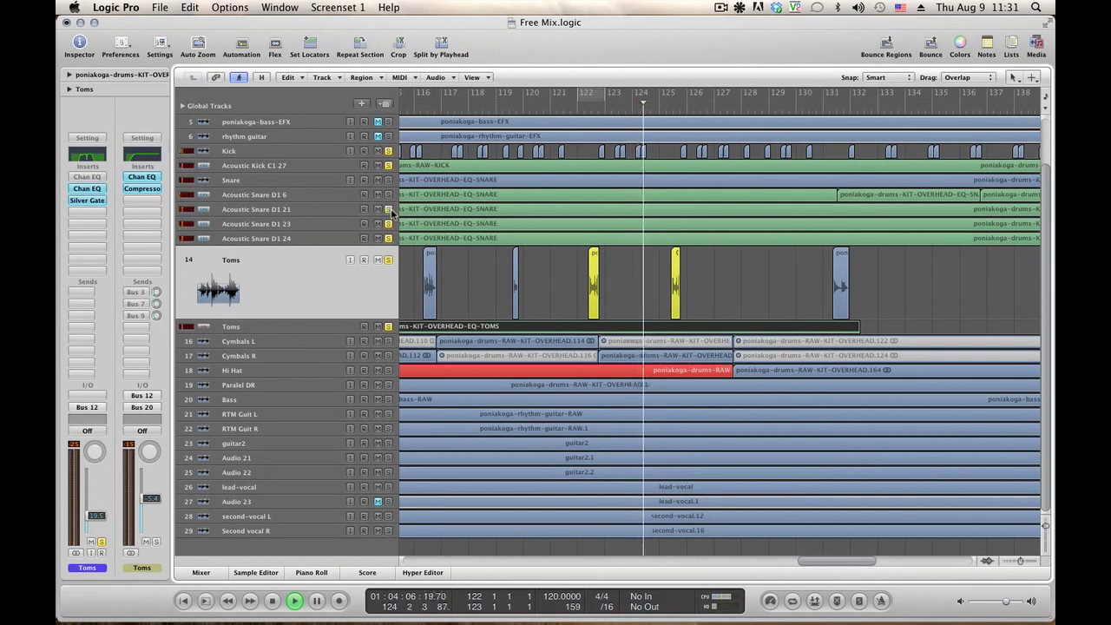
key(space)
key(space)
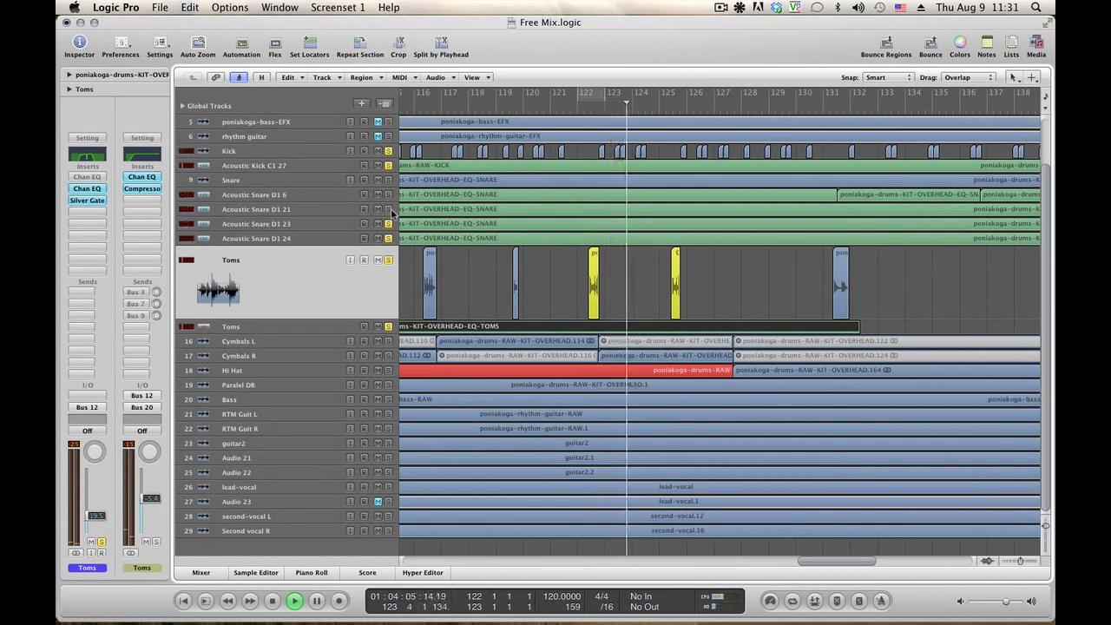
key(comma)
key(comma)
key(comma)
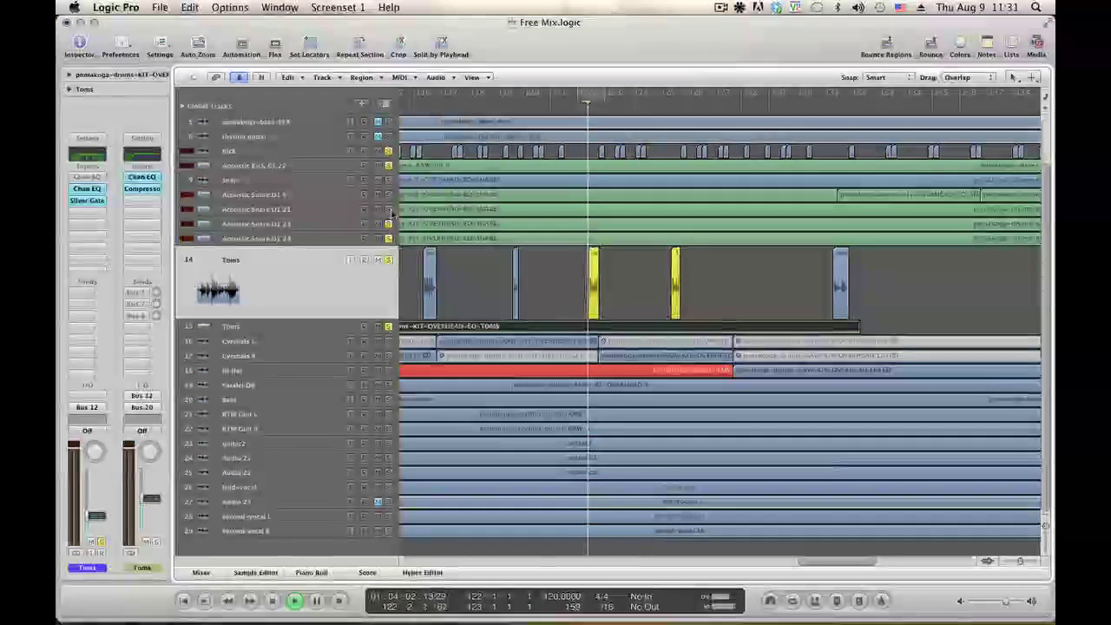
key(space)
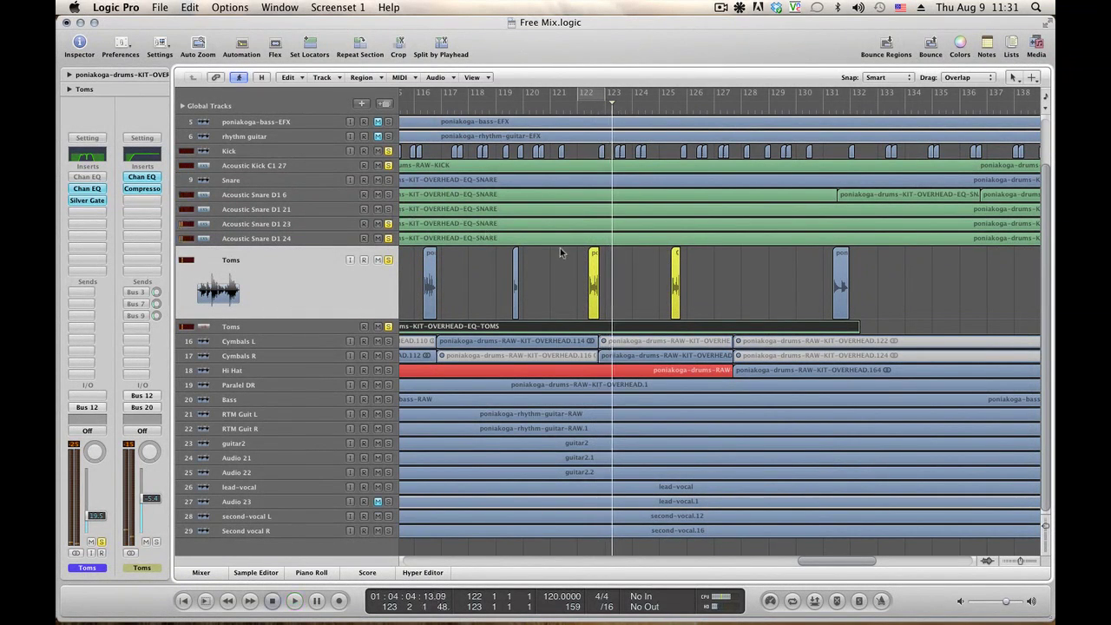
Reopen the Toms MIDI region in the Piano Roll and undo the deletion of the fill's lowest note
double_click(597, 328)
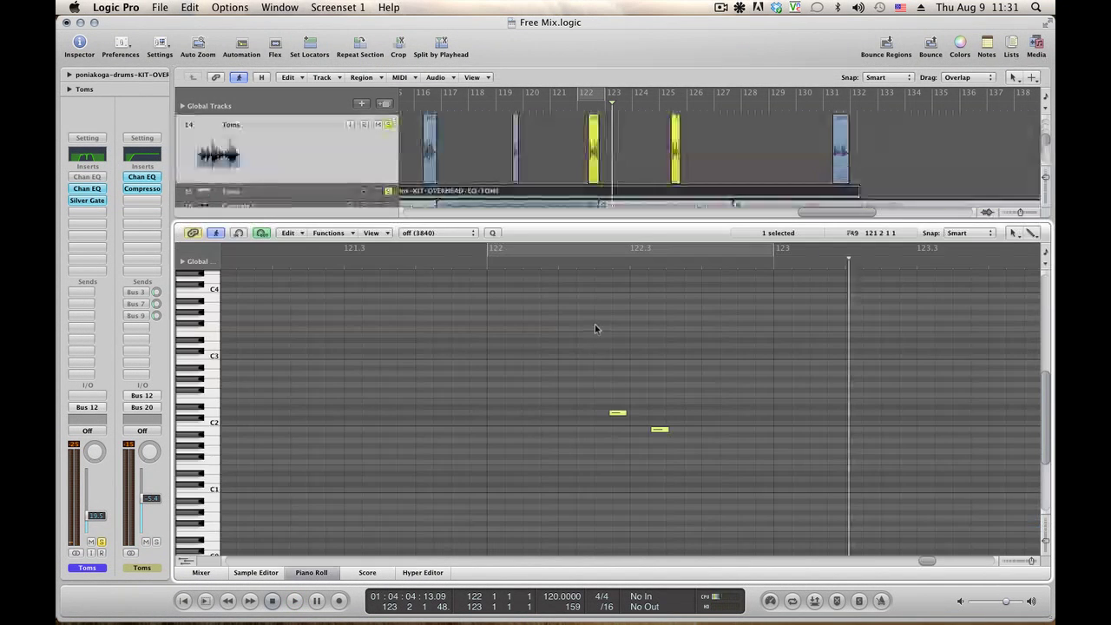
click(289, 233)
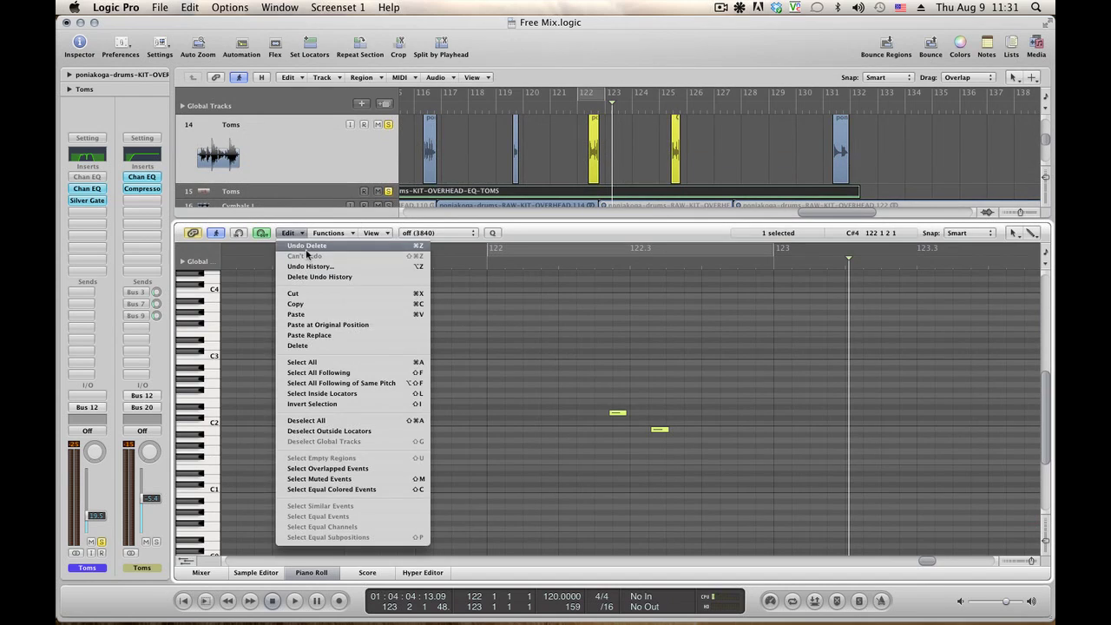
click(305, 250)
double_click(305, 249)
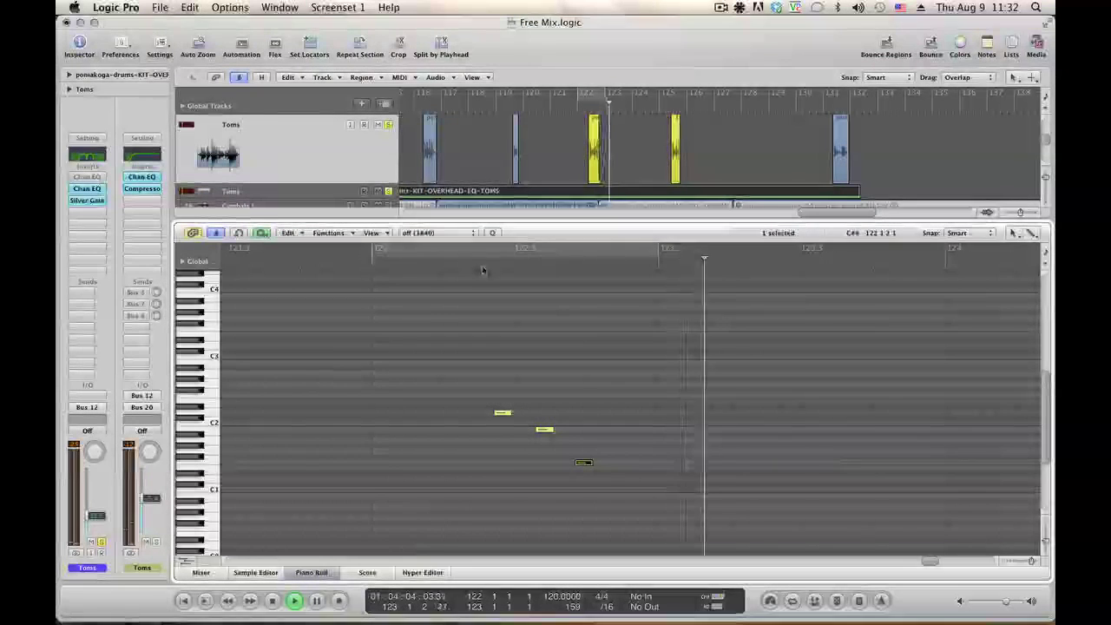
Nudge the middle and lowest tom notes in bar 122 slightly later, playing the fill after each move
drag(546, 431, 547, 432)
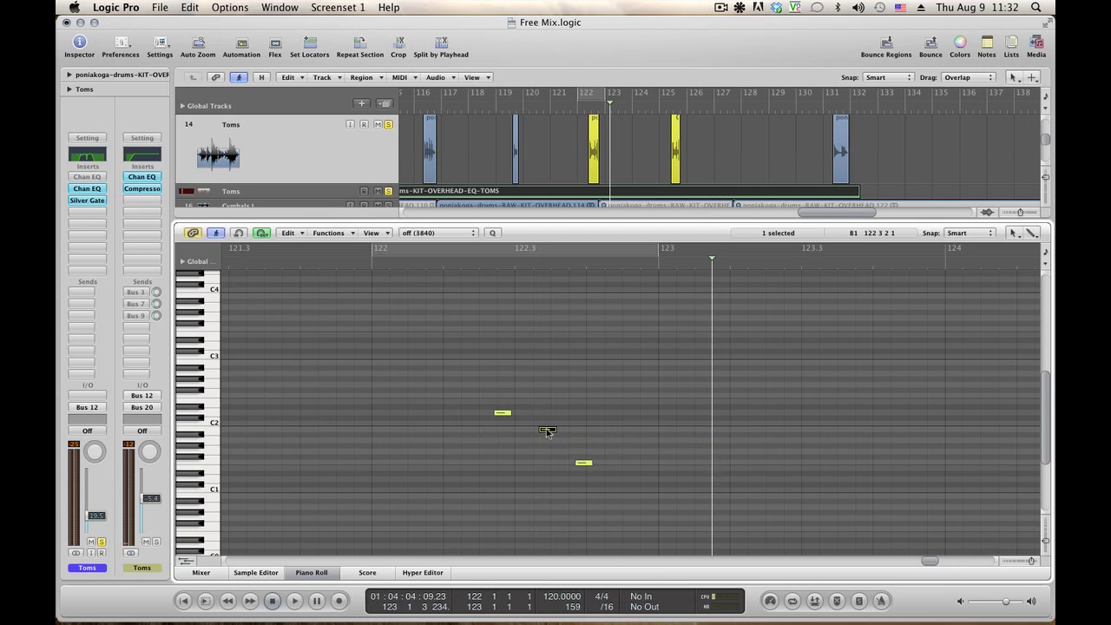
key(space)
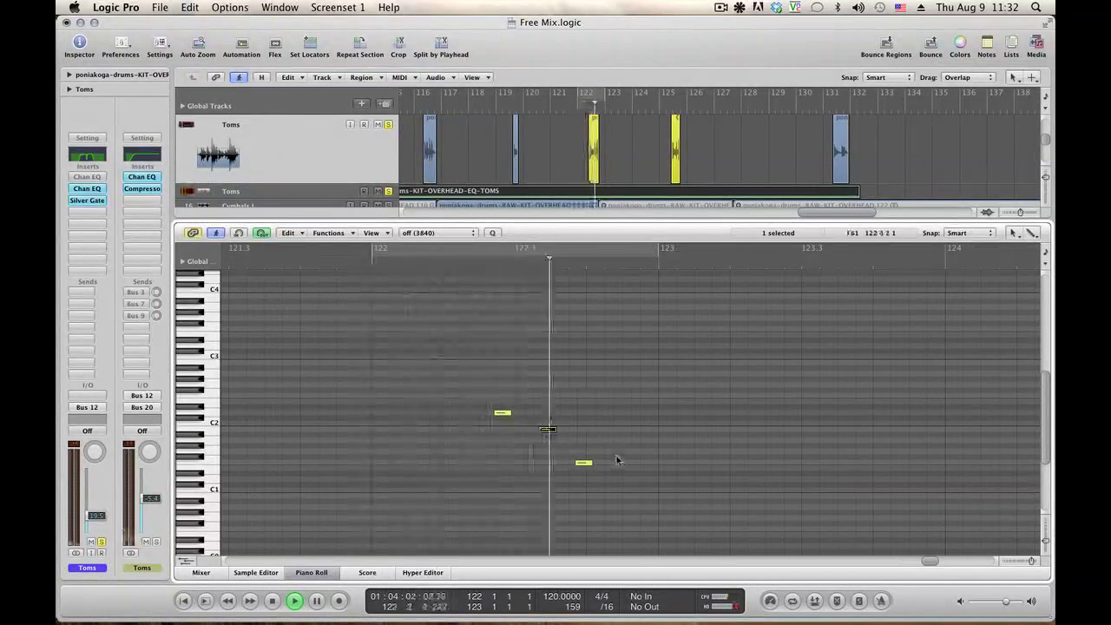
key(space)
drag(585, 463, 589, 464)
key(space)
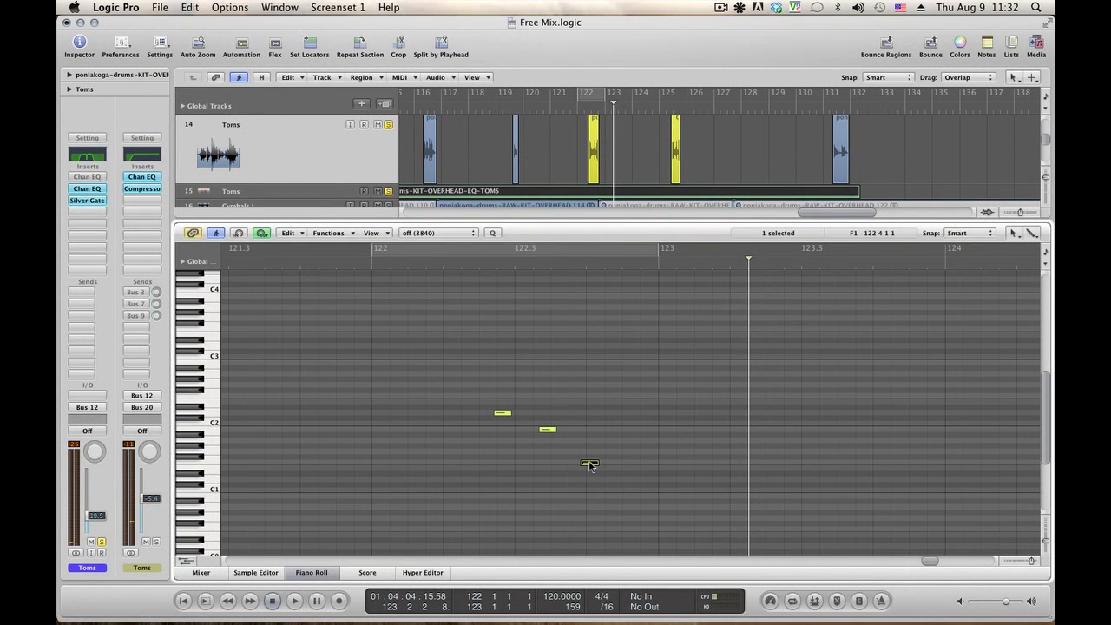
key(space)
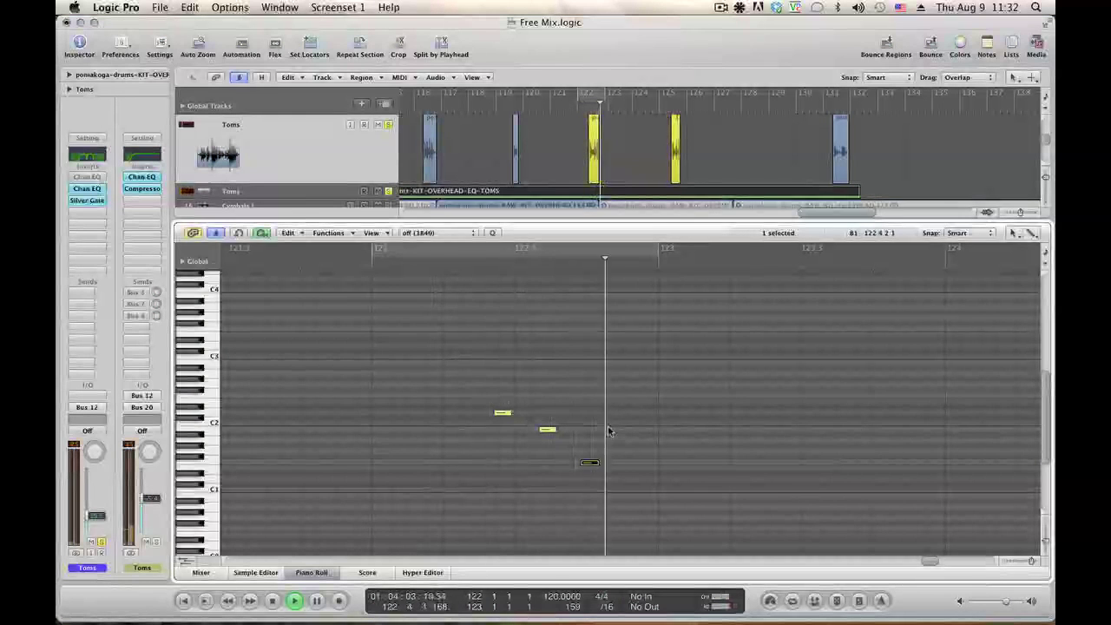
Stop playback and unsolo the Kick and Acoustic Snare D1 23 tracks
key(space)
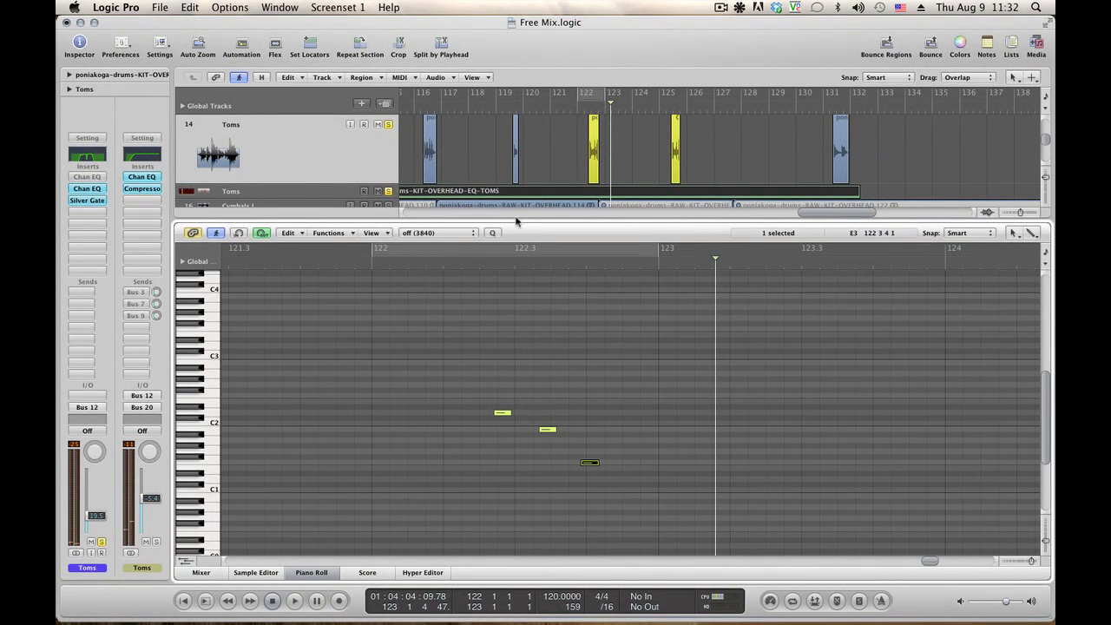
scroll(443, 154, up, 5)
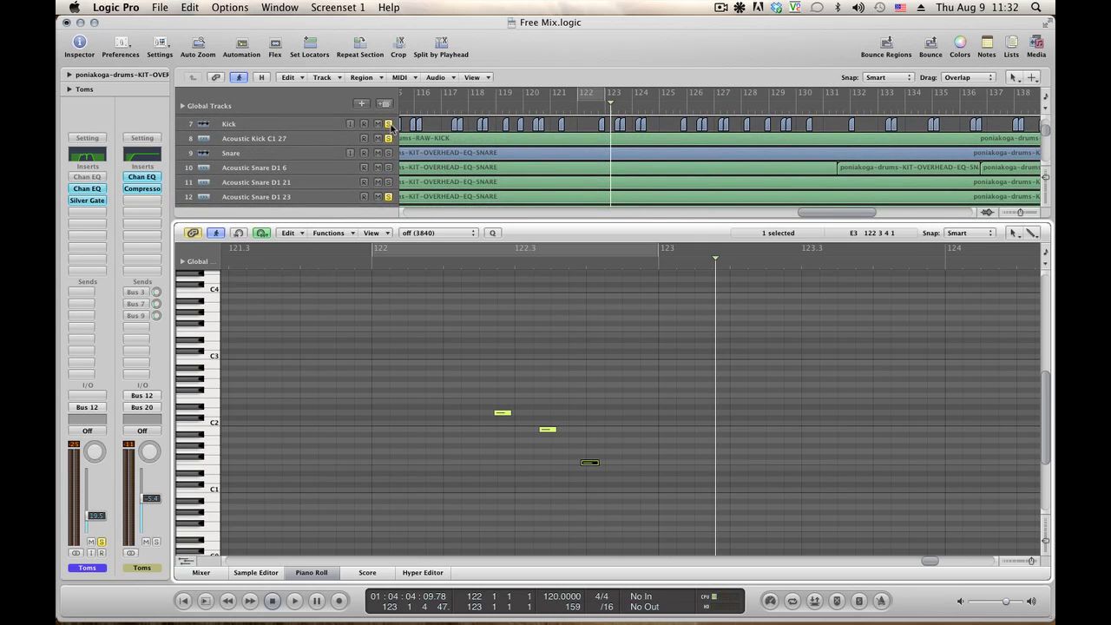
click(388, 124)
scroll(390, 196, down, 3)
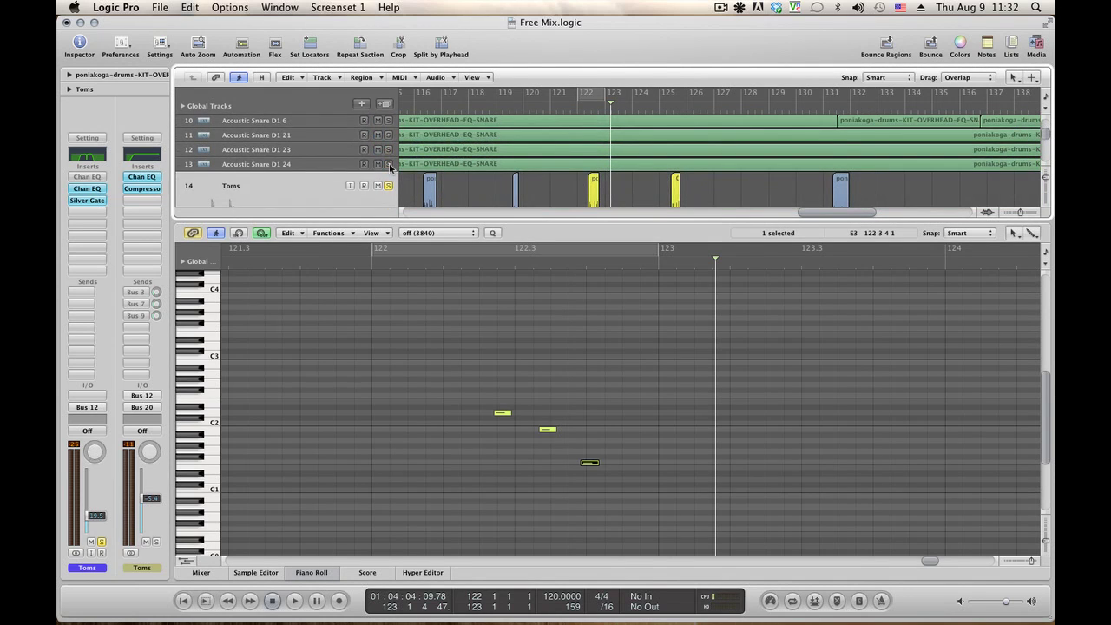
Move the lowest tom note in bar 122 slightly earlier and play the fill
key(space)
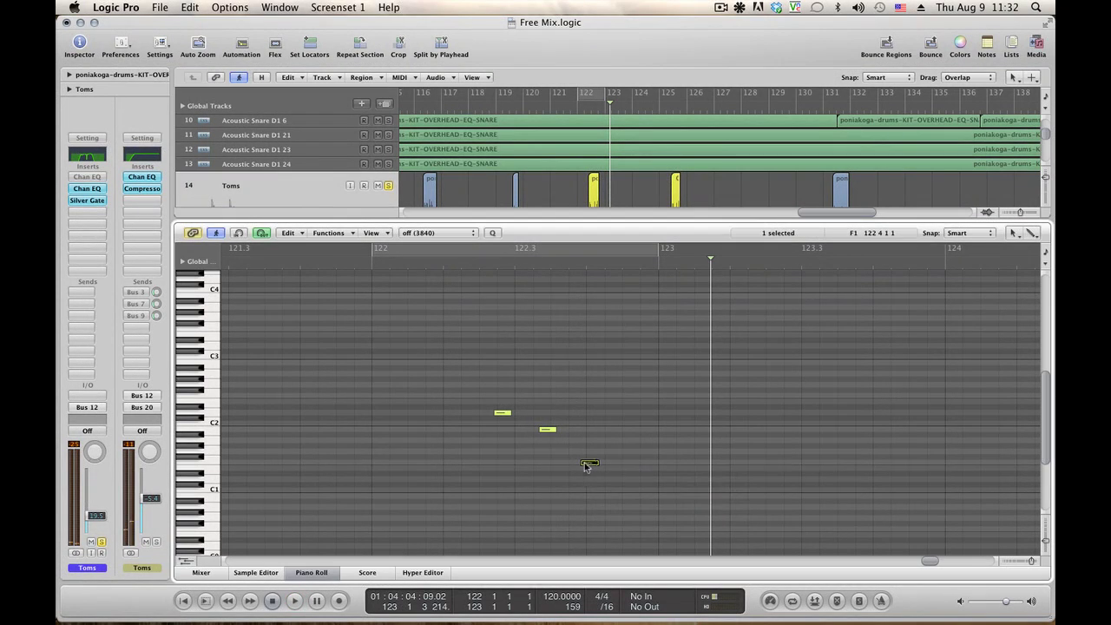
drag(588, 463, 580, 465)
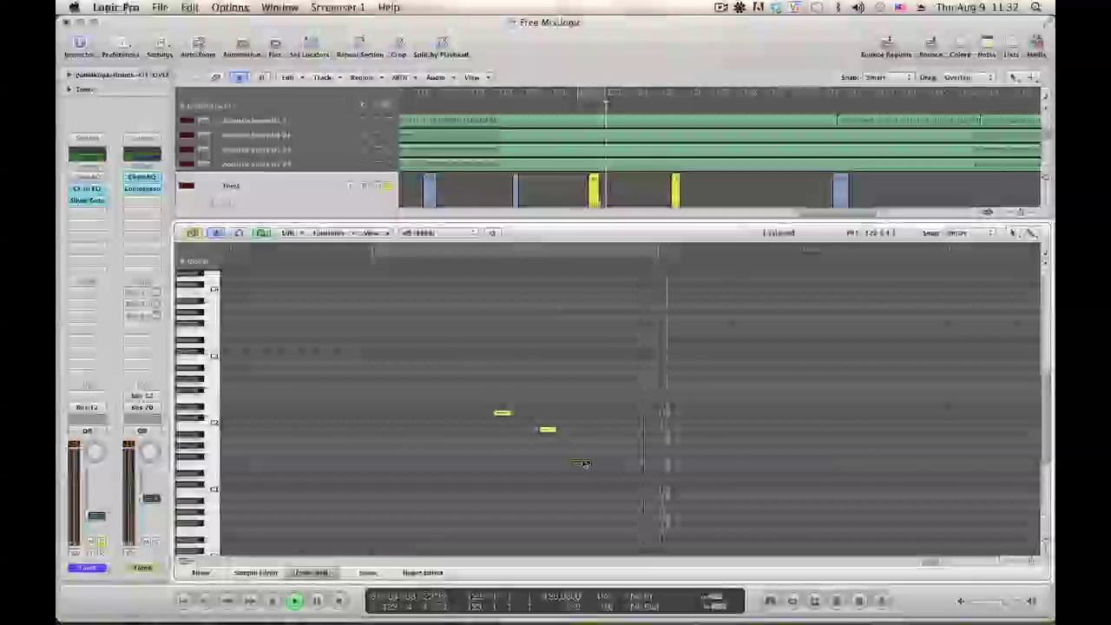
key(space)
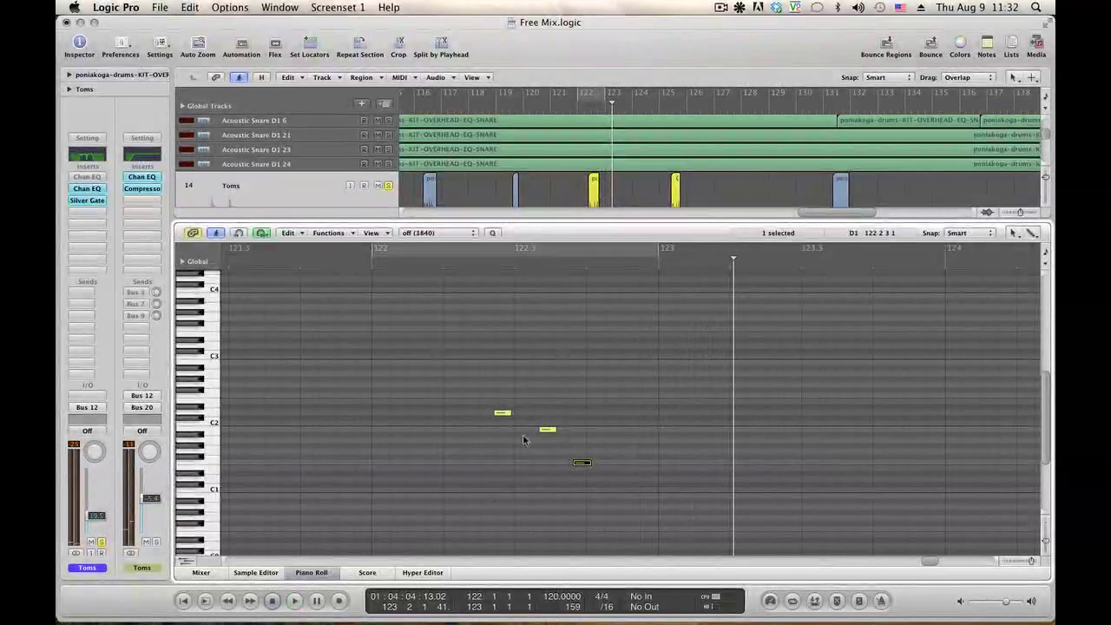
Play the next tom fill and loop it with a cycle over bar 125, keeping both Toms tracks soloed
click(655, 103)
key(space)
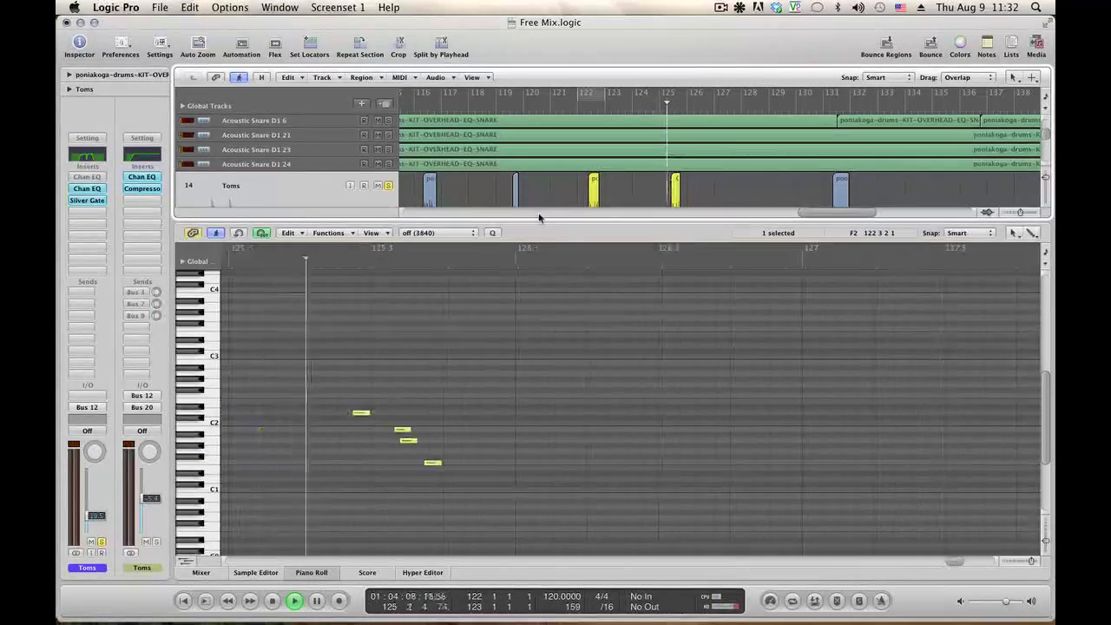
key(space)
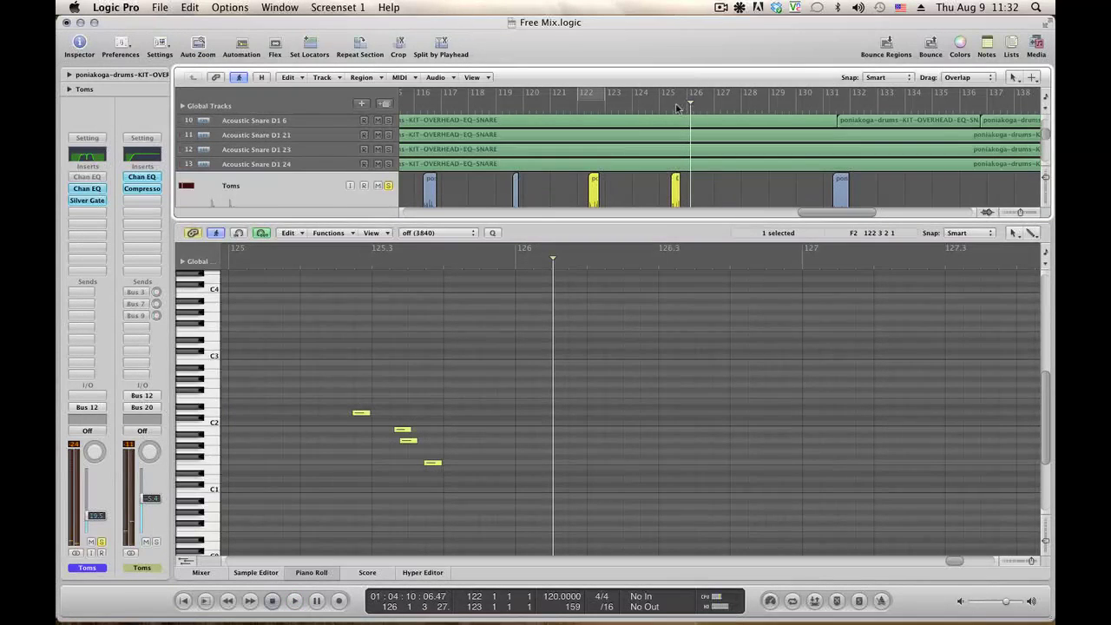
drag(651, 96, 690, 101)
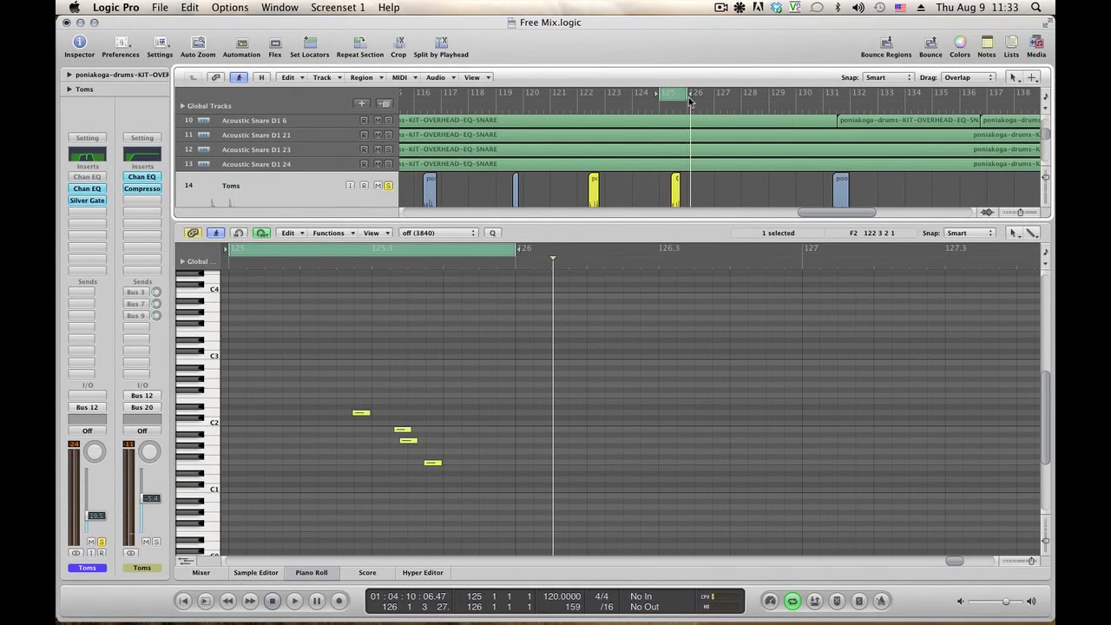
key(ctrl+z)
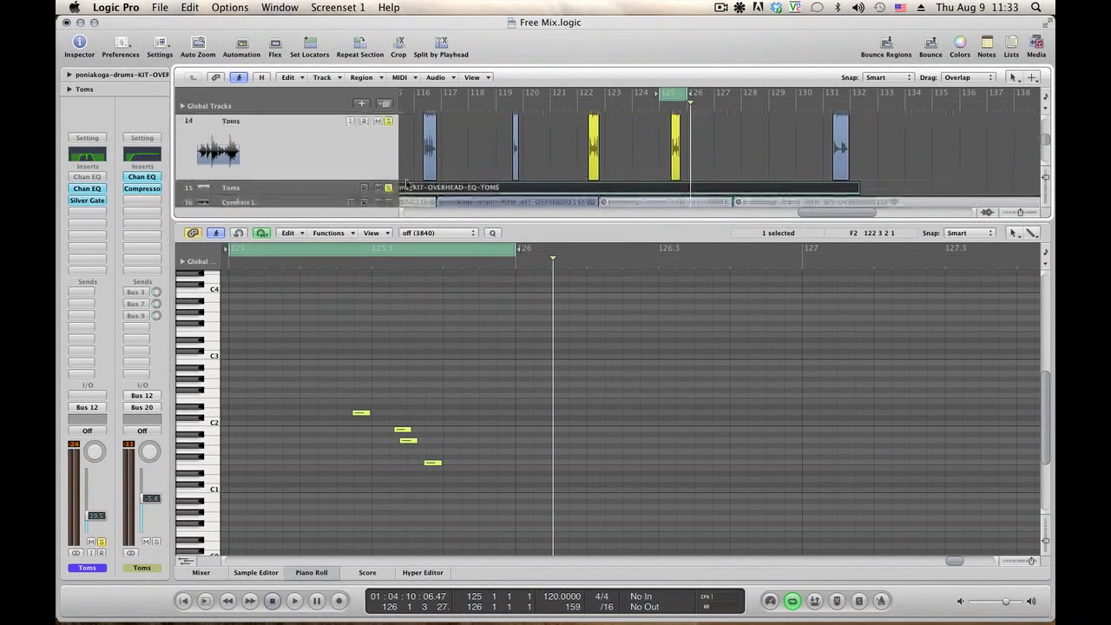
key(space)
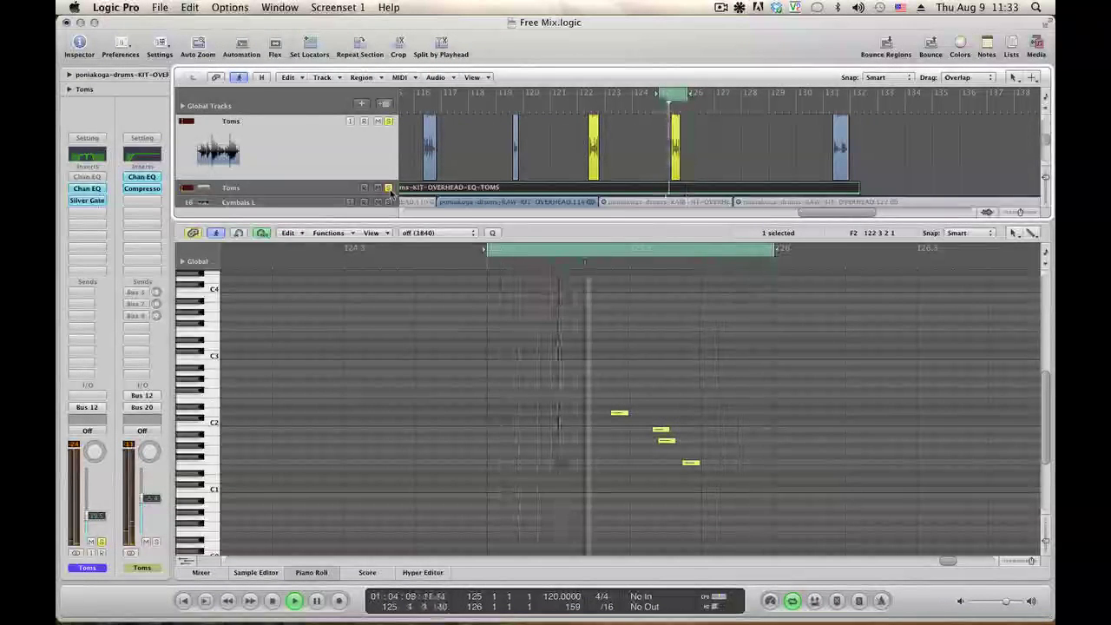
Turn off the bar 125 cycle and replay the fill unsoloed and with only the Toms audio track soloed
click(664, 94)
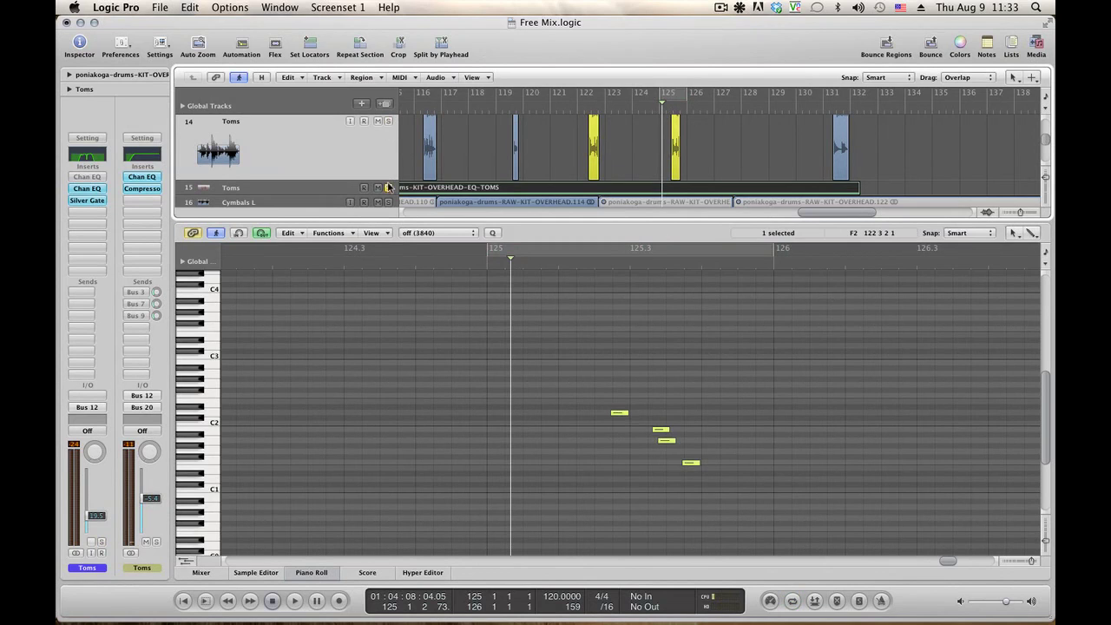
double_click(608, 106)
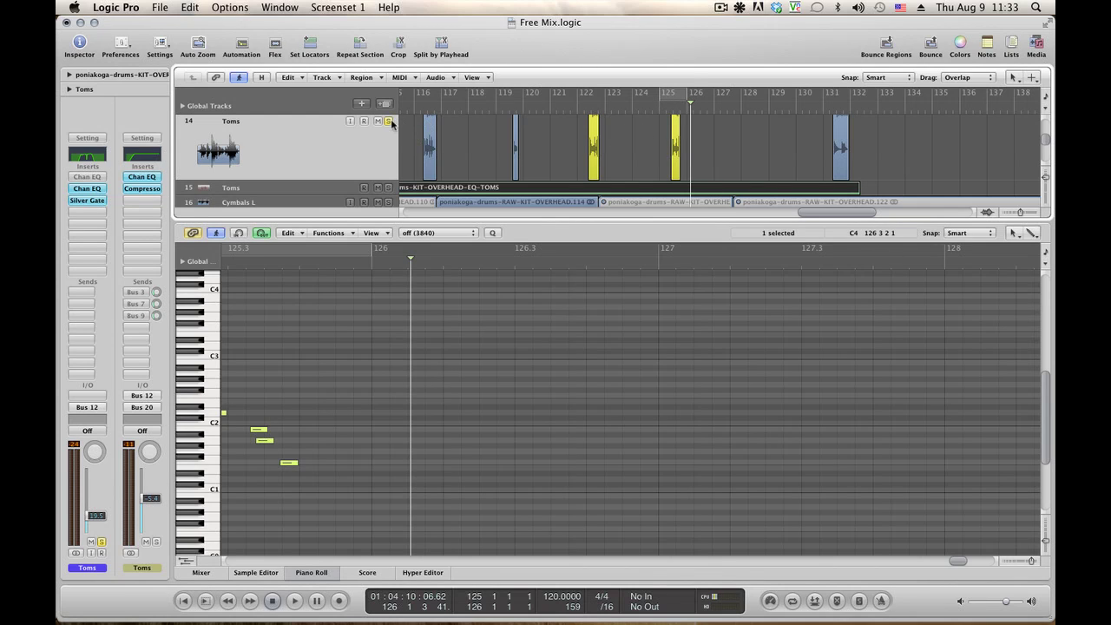
click(638, 107)
key(space)
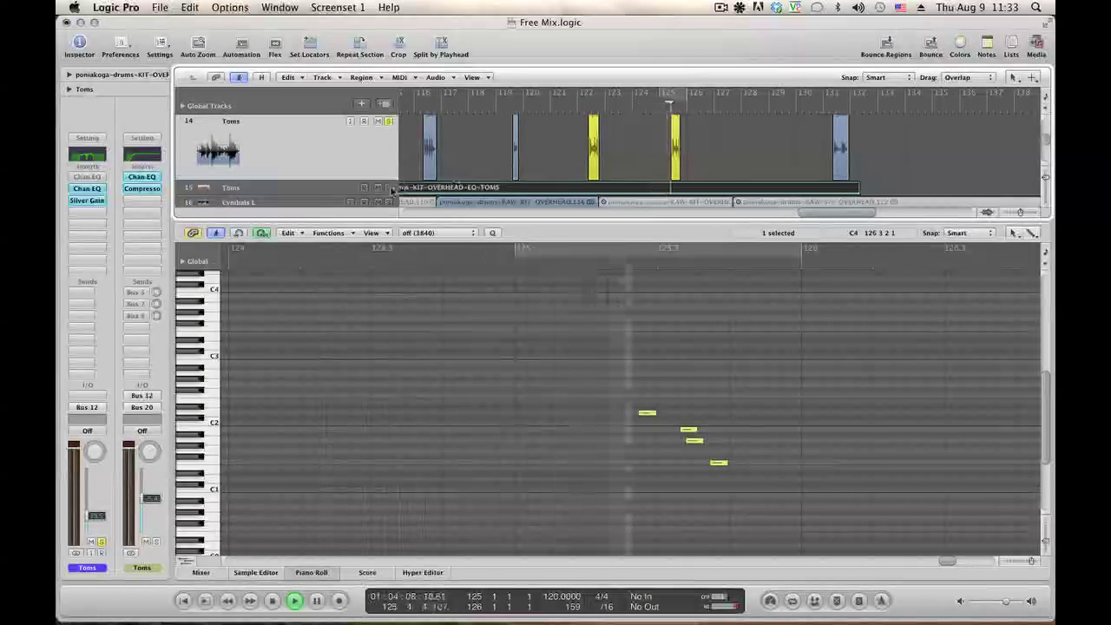
key(space)
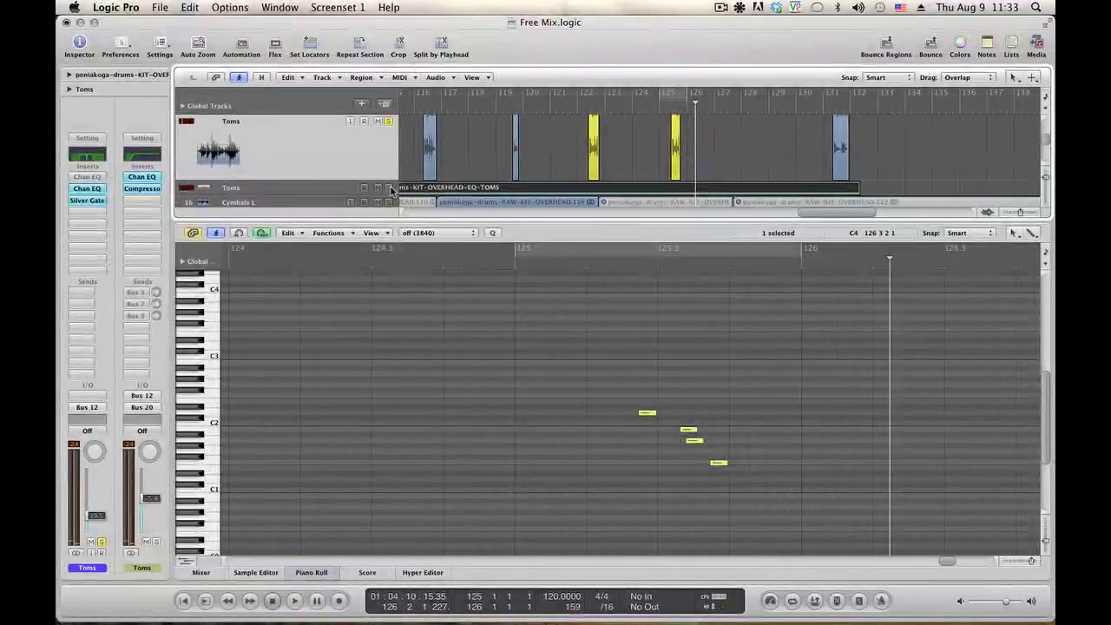
Cycle bar 125 and move the fill's second-lowest tom note earlier, next to the first hit, playing it with both Toms tracks soloed
click(668, 98)
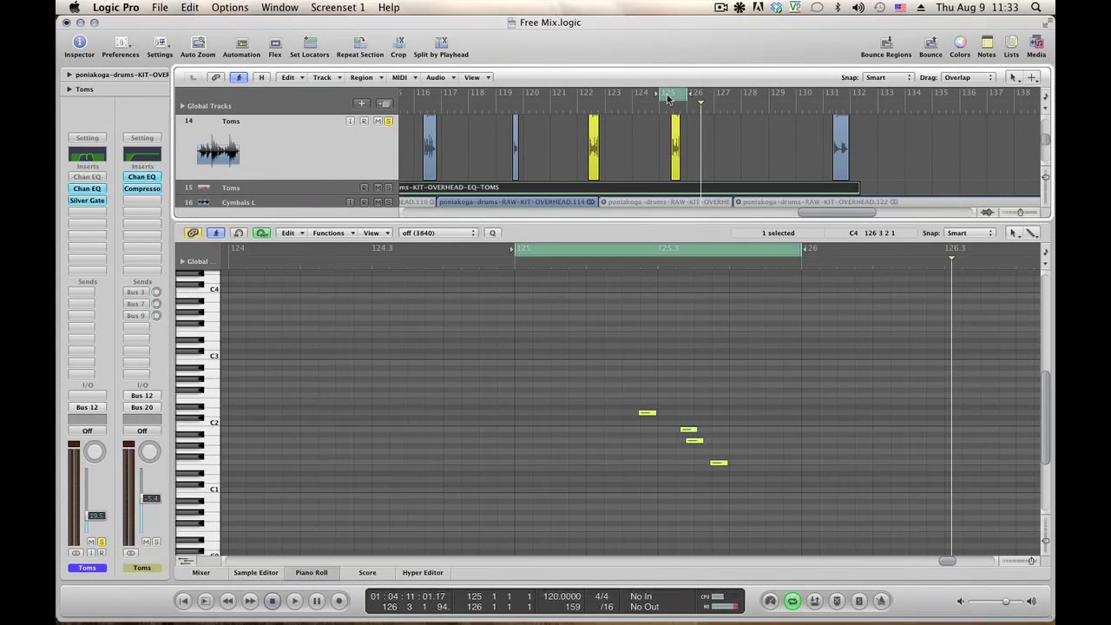
key(space)
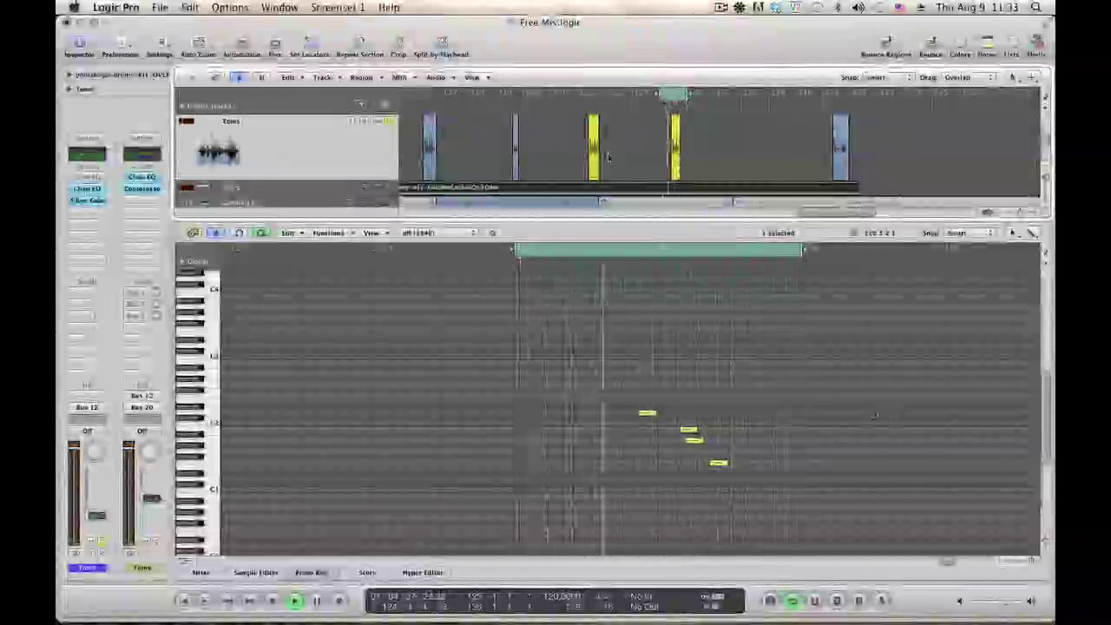
drag(695, 445, 642, 440)
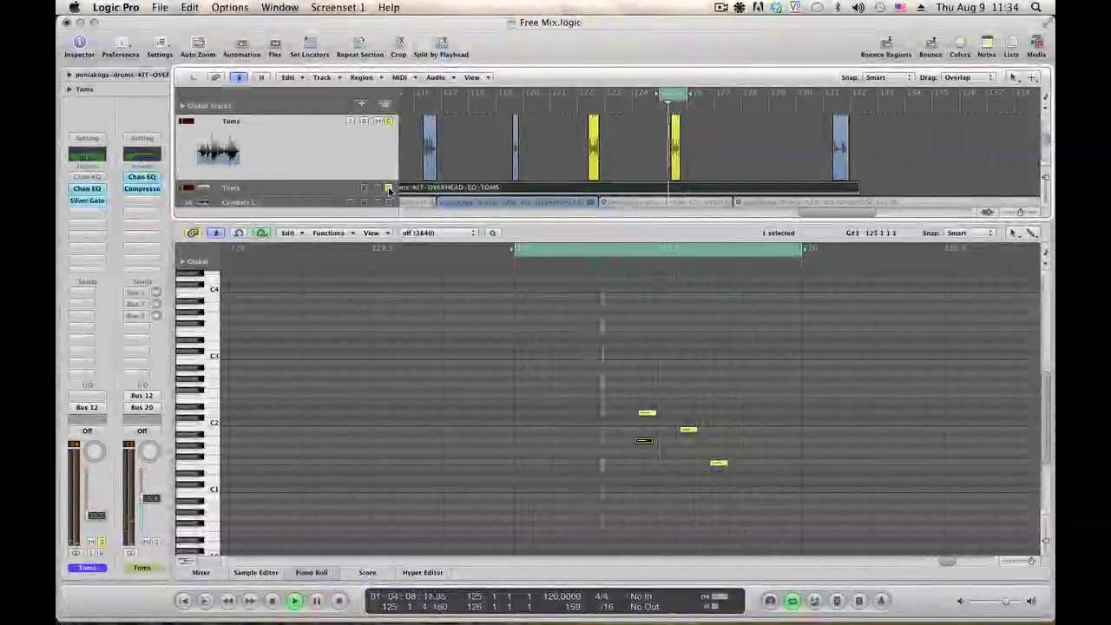
key(space)
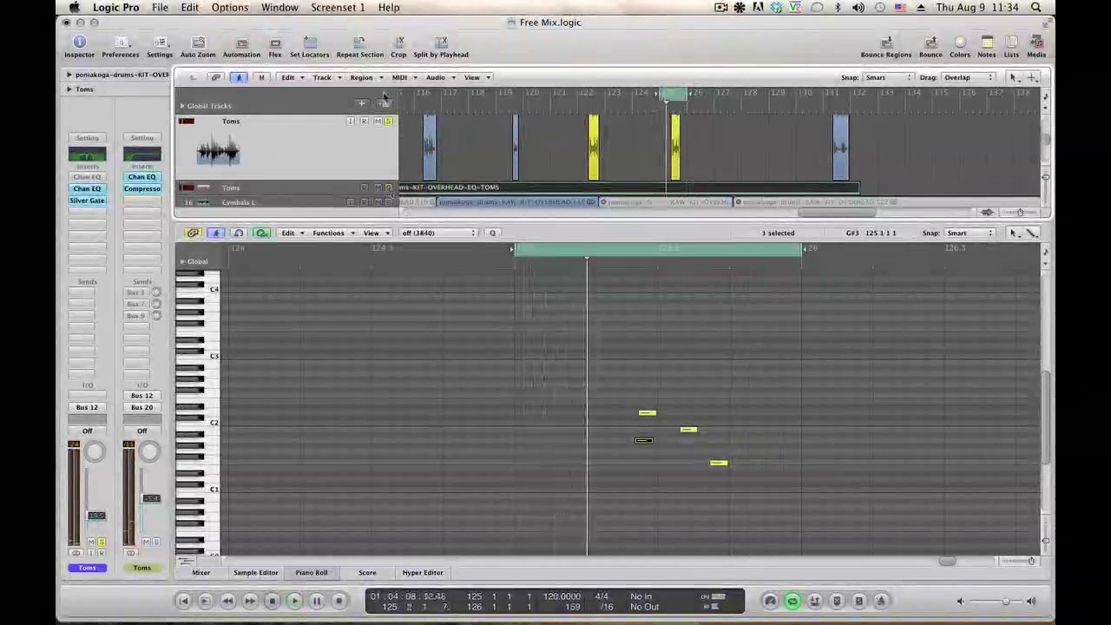
Turn off the bar 125 cycle, unsolo both Toms tracks and replay the bar 122 fill in the full mix
click(664, 97)
click(573, 104)
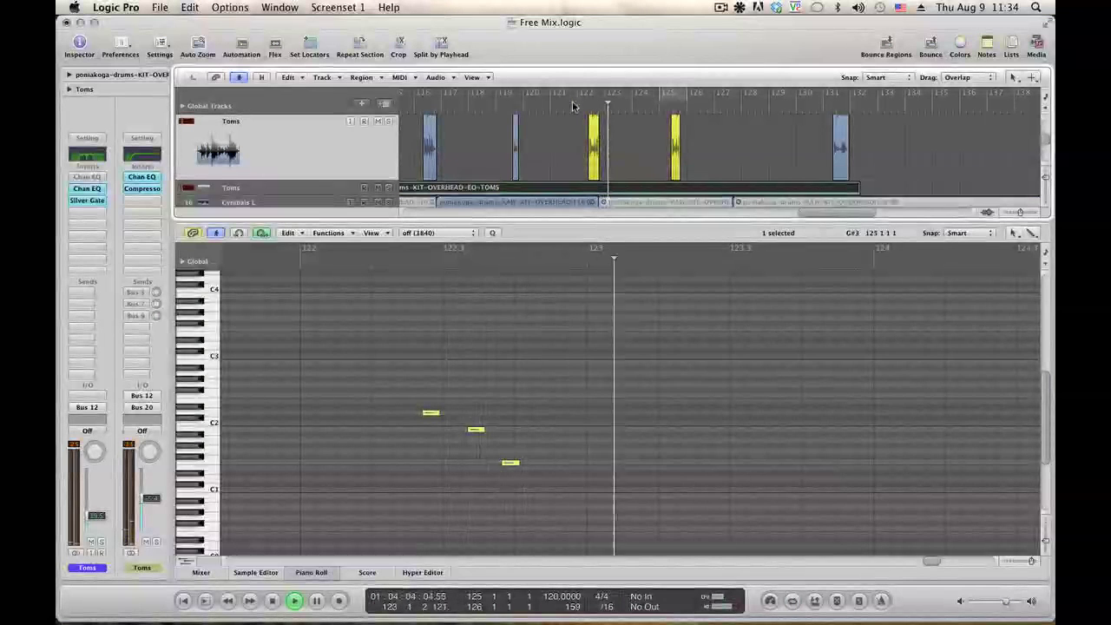
key(space)
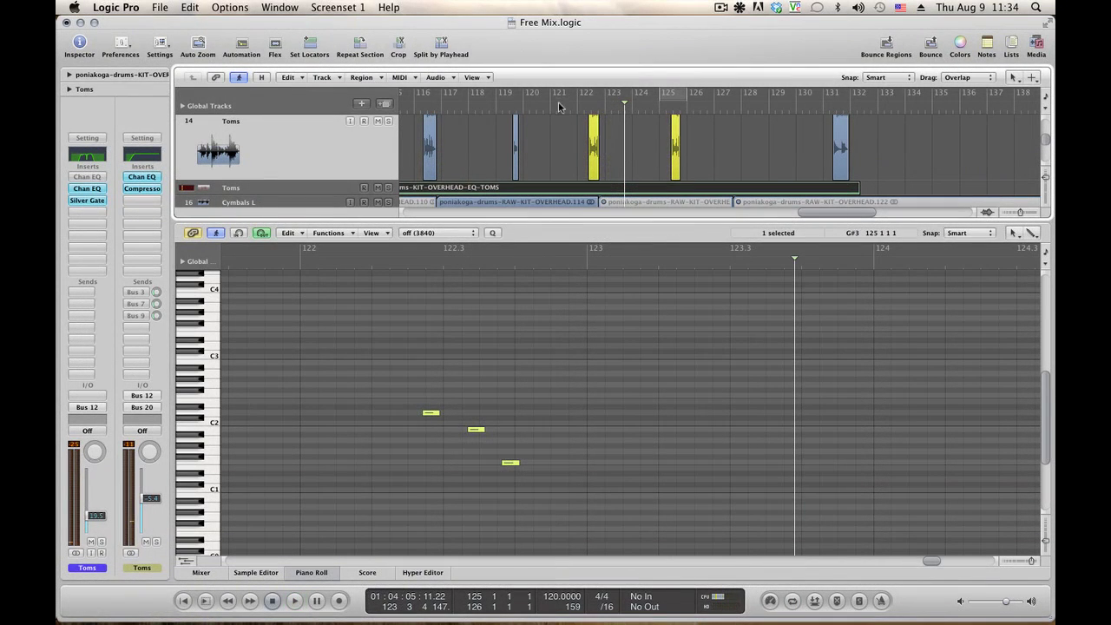
click(486, 107)
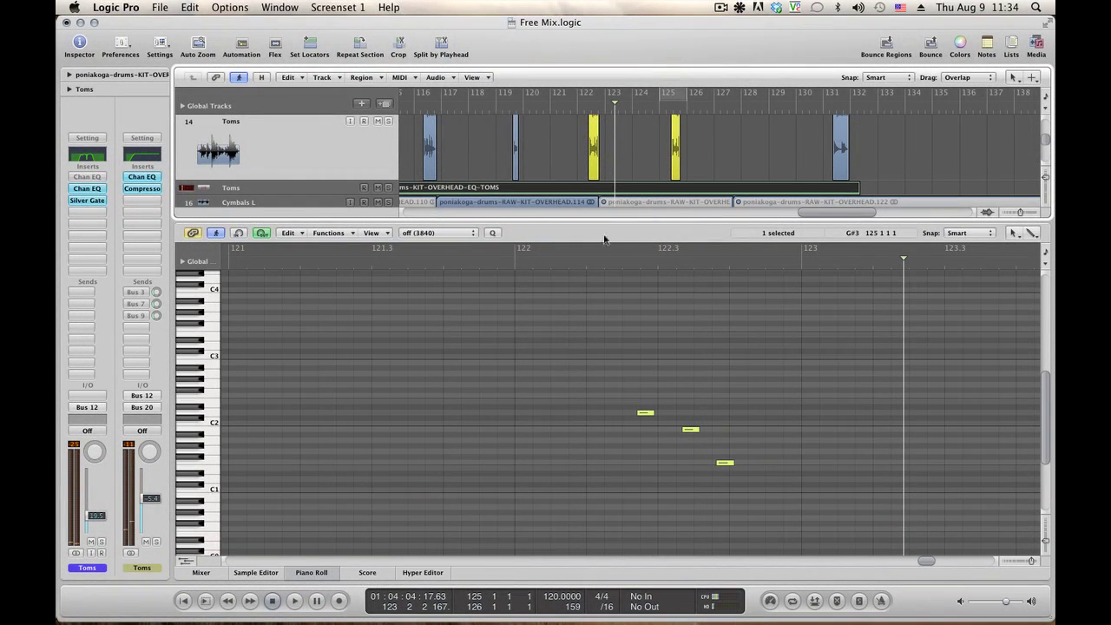
Cycle bar 122 with both Toms tracks soloed and shift the fill's lowest tom note slightly earlier during playback
drag(518, 258, 801, 254)
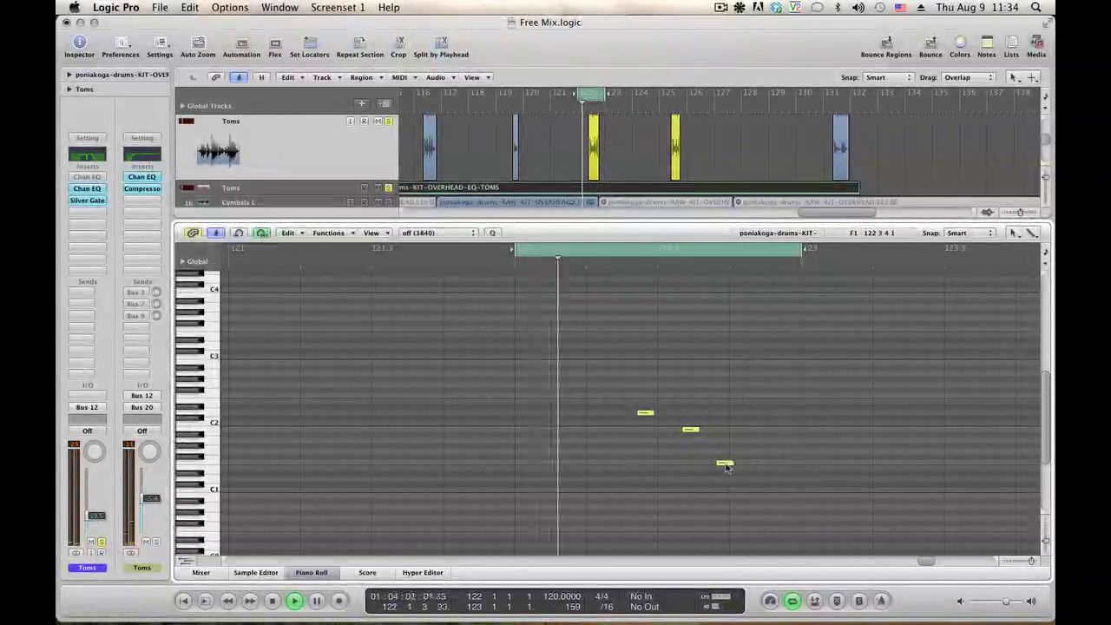
click(723, 463)
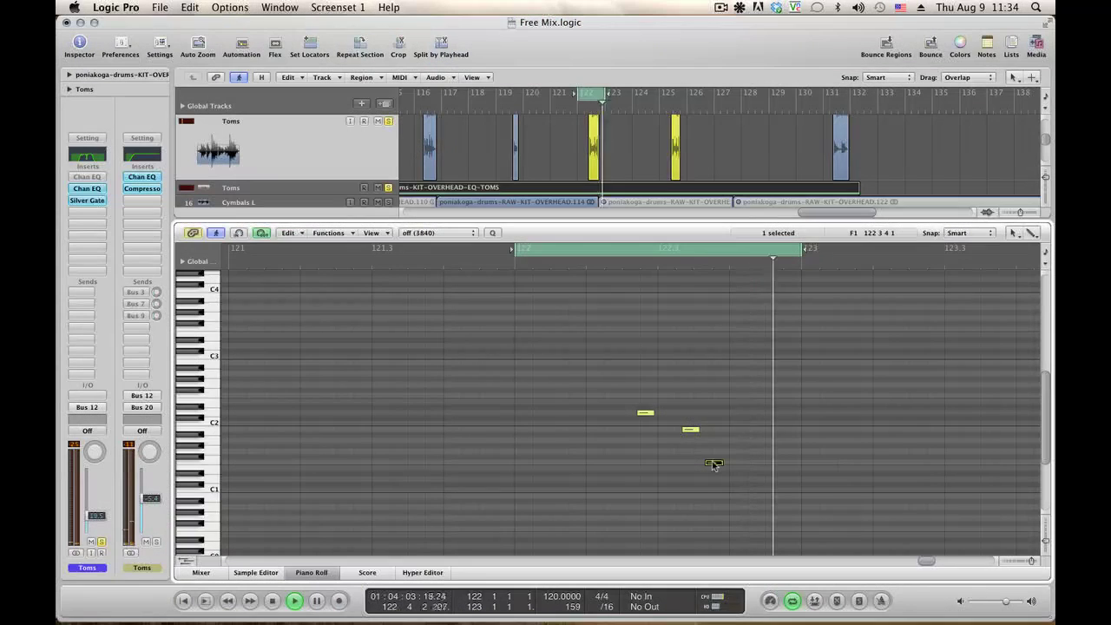
click(713, 464)
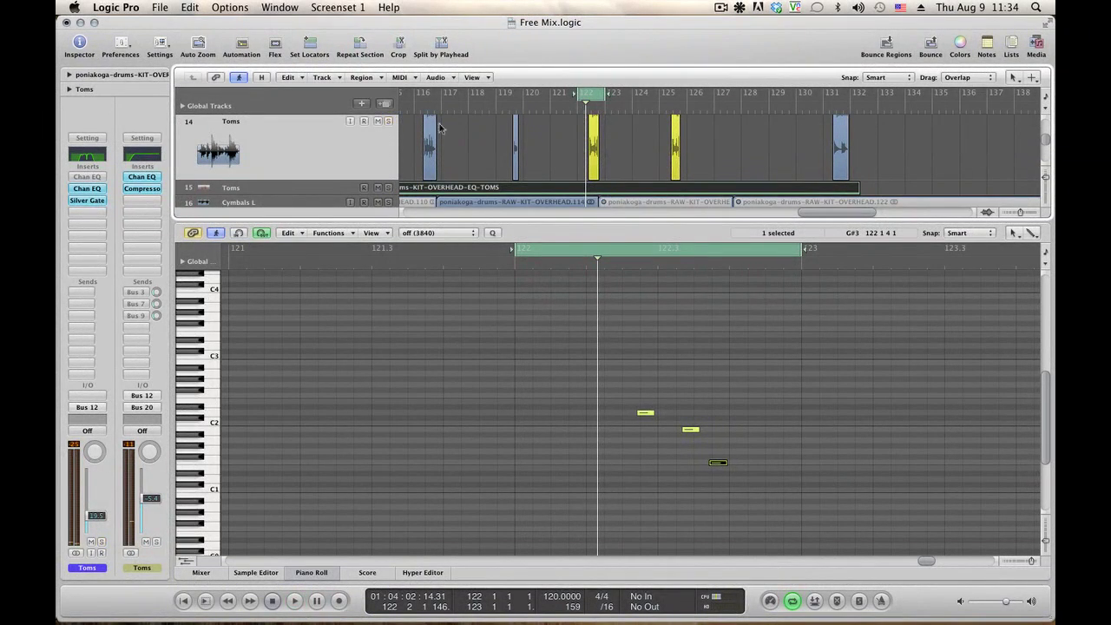
Turn off the bar 122 cycle and replay the passage leading into the fill with the Toms tracks unsoloed
click(599, 93)
click(549, 103)
key(space)
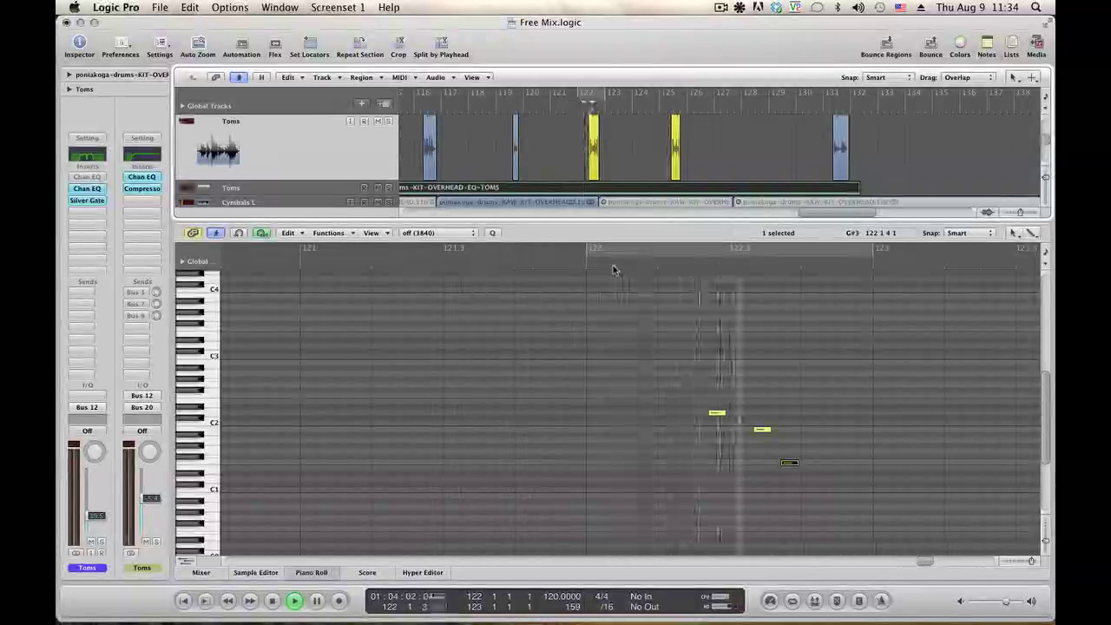
key(space)
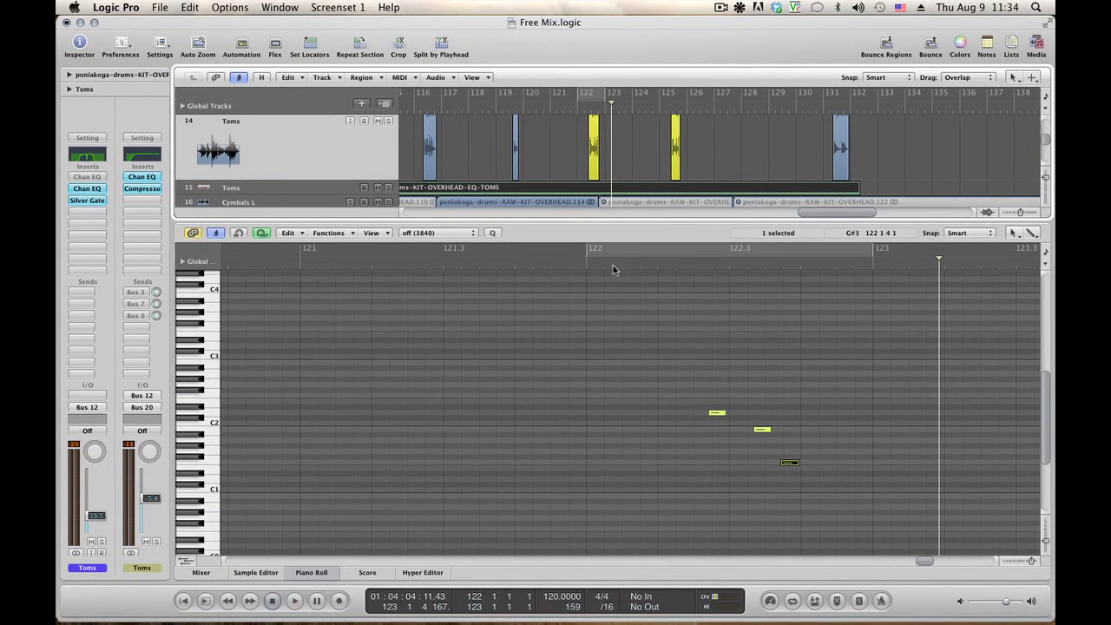
click(537, 108)
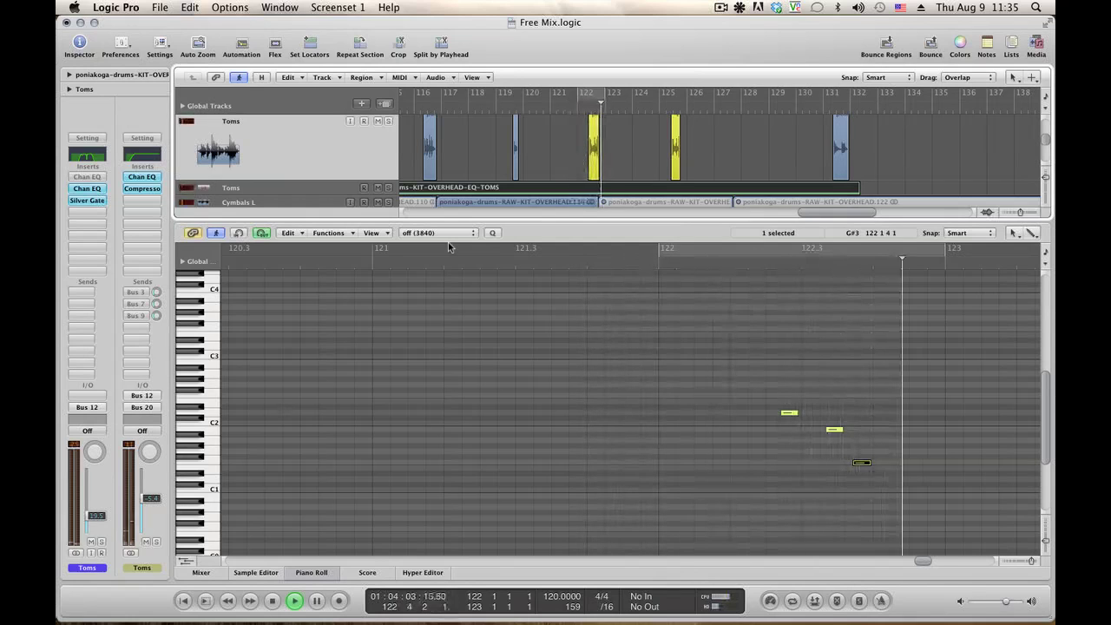
key(space)
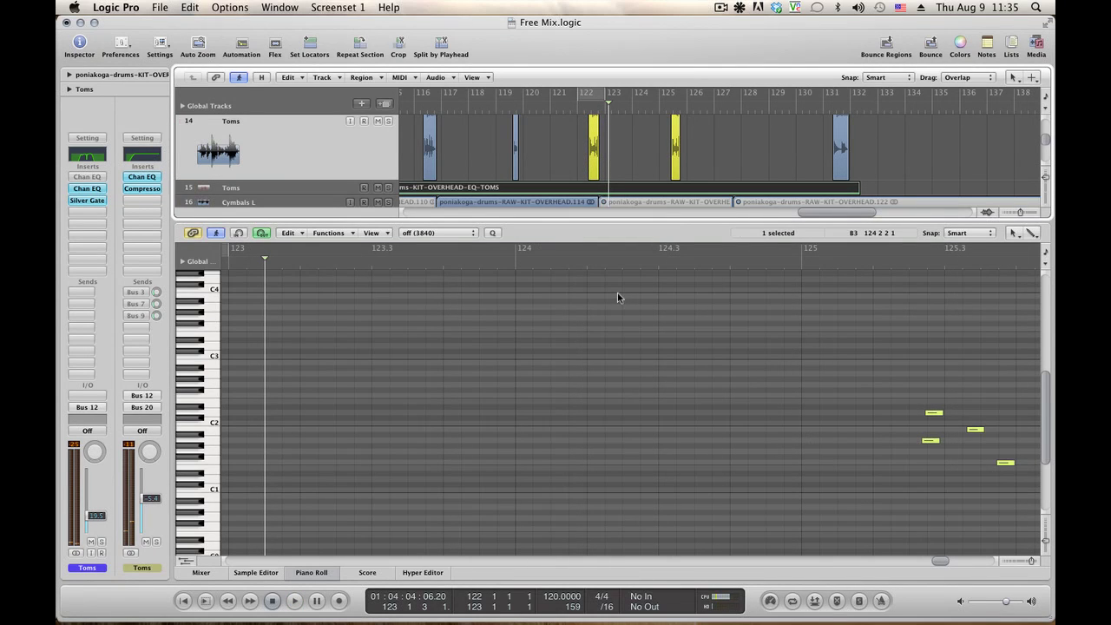
Mute the original Toms audio region in bar 122 while playing through the fill
key(space)
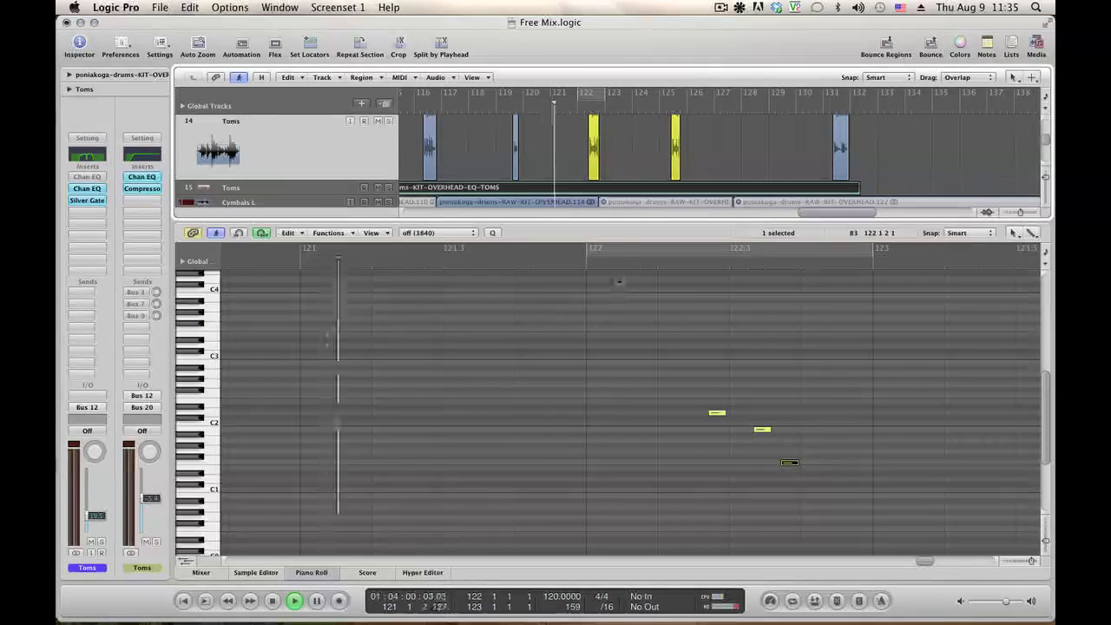
click(593, 149)
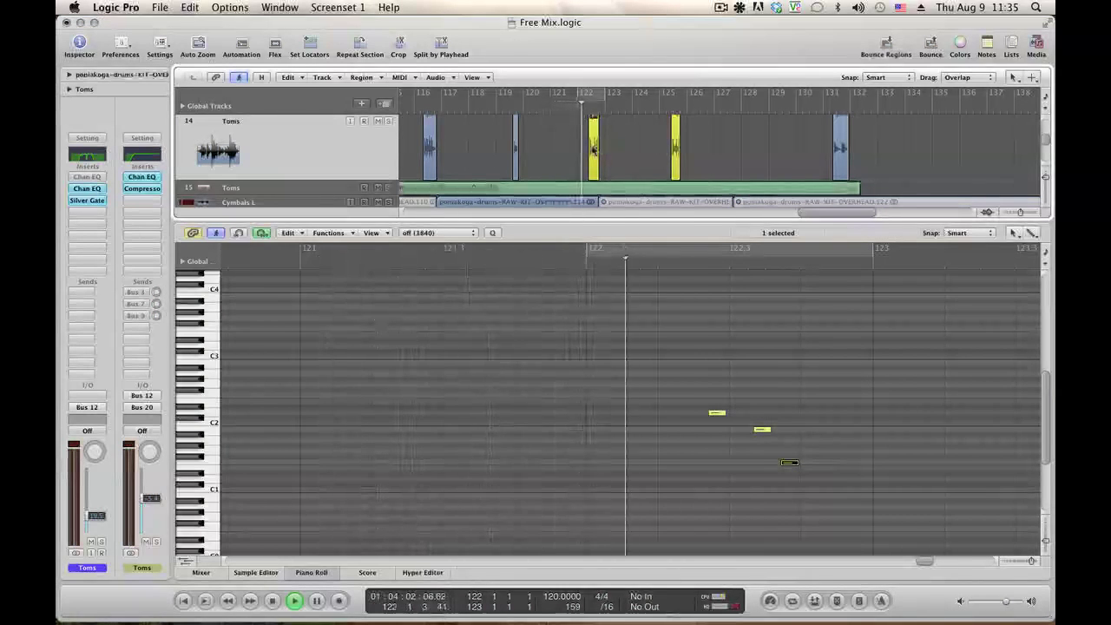
right_click(593, 150)
click(608, 163)
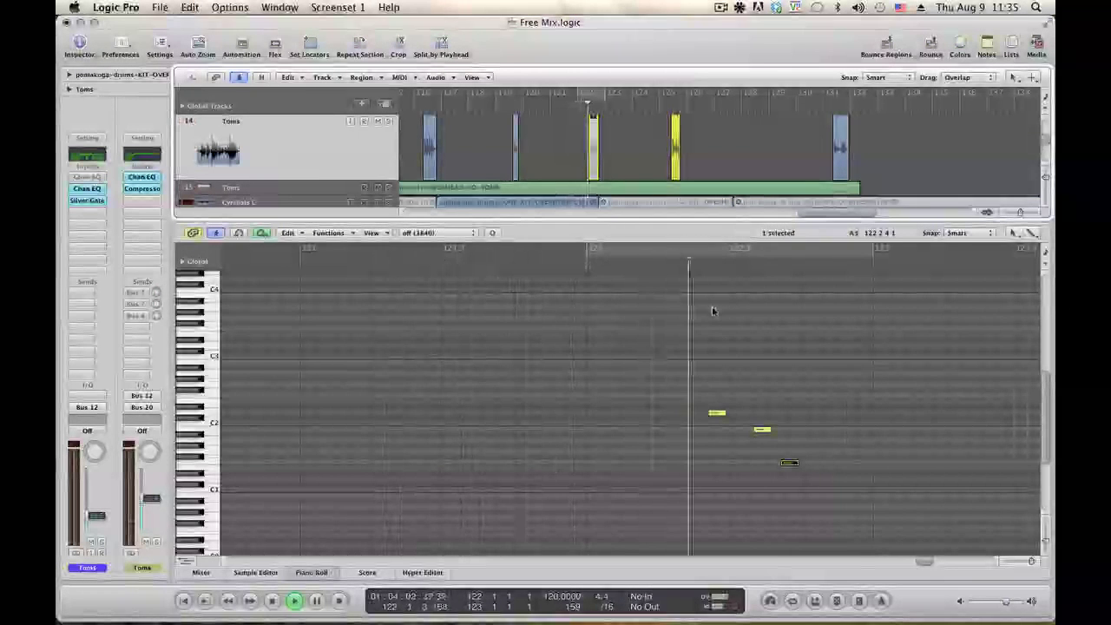
key(space)
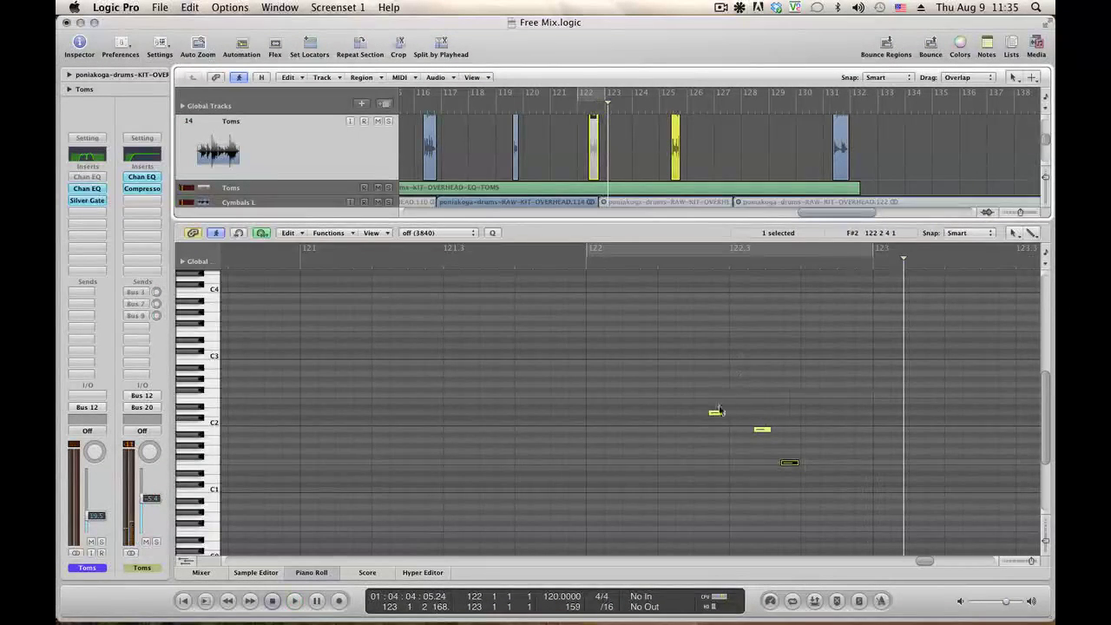
Cycle bar 122, move the fill's three tom notes slightly earlier and play the loop
click(652, 252)
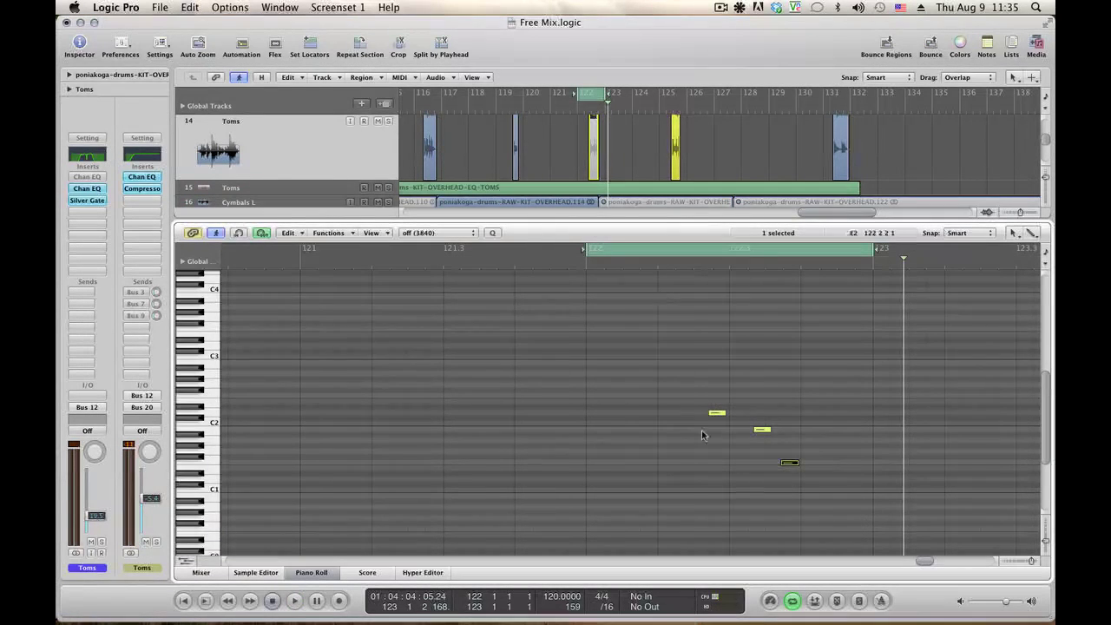
drag(719, 417, 703, 414)
click(760, 429)
drag(763, 434, 749, 430)
drag(789, 466, 785, 466)
key(space)
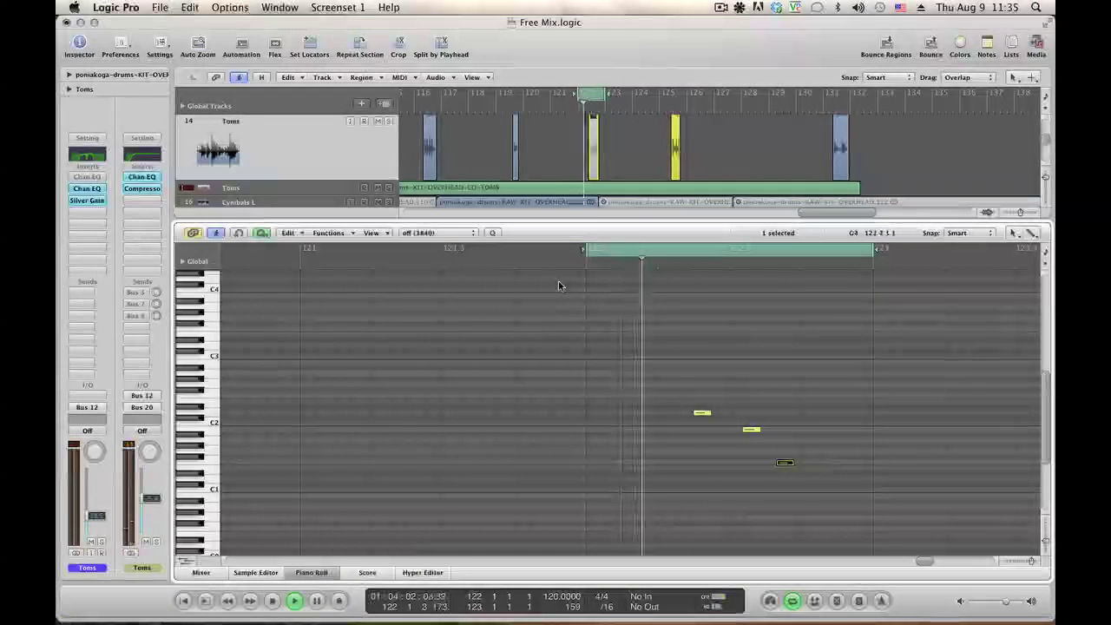
Turn off the bar 122 cycle and play from bar 120 through the fills in bars 122 and 125
key(space)
click(586, 93)
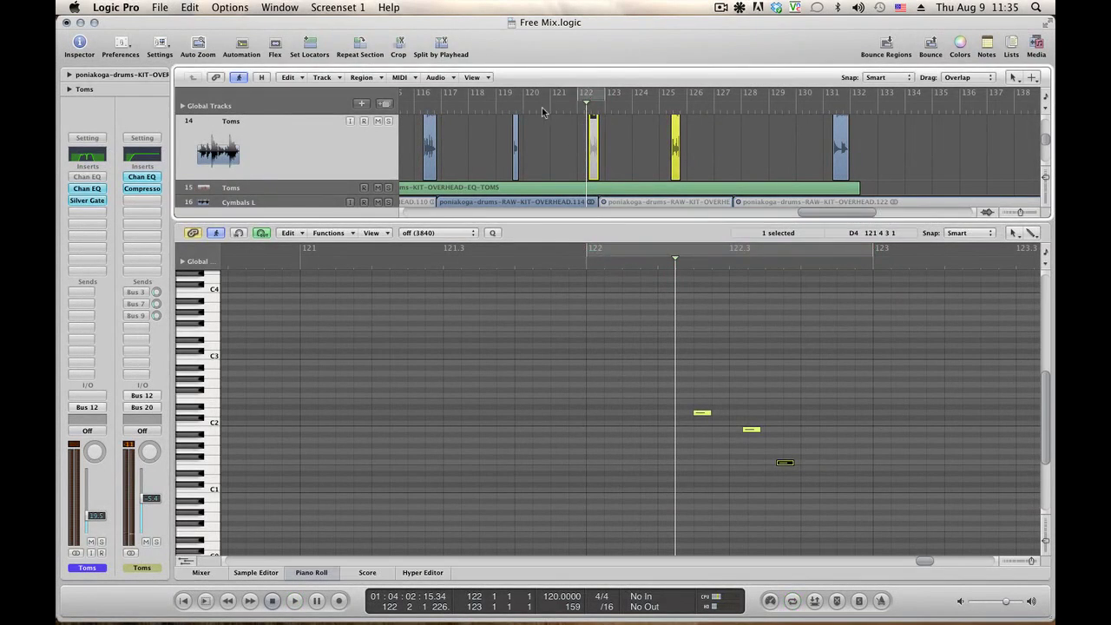
click(542, 97)
key(space)
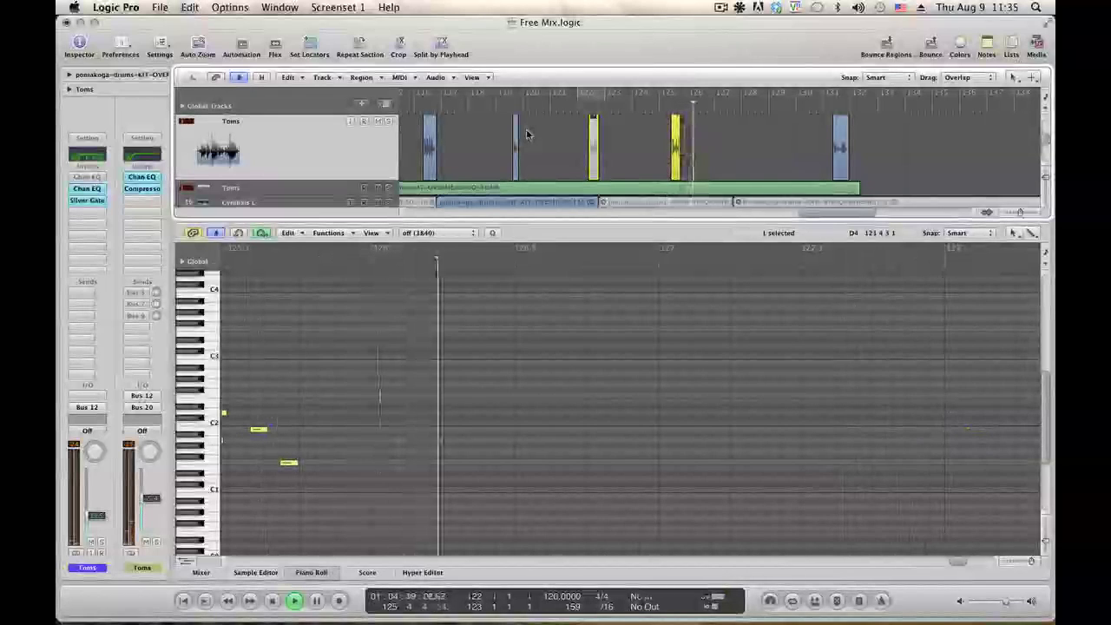
key(space)
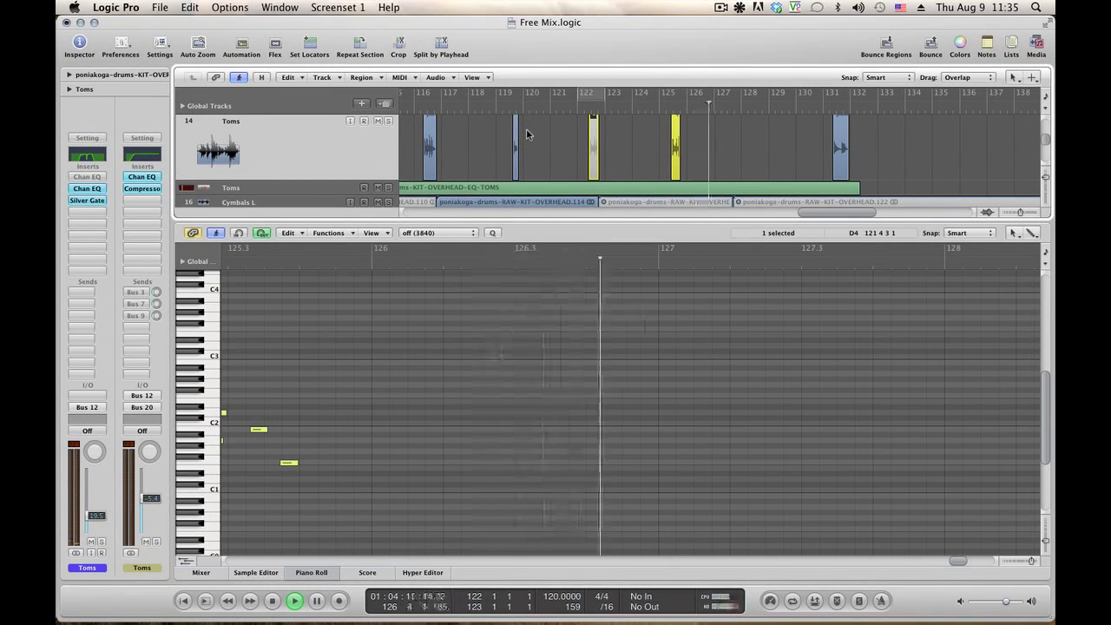
Rewind a few bars and replay the passage through the tom fill in bar 125
key(comma)
key(comma)
key(comma)
key(comma)
key(comma)
key(comma)
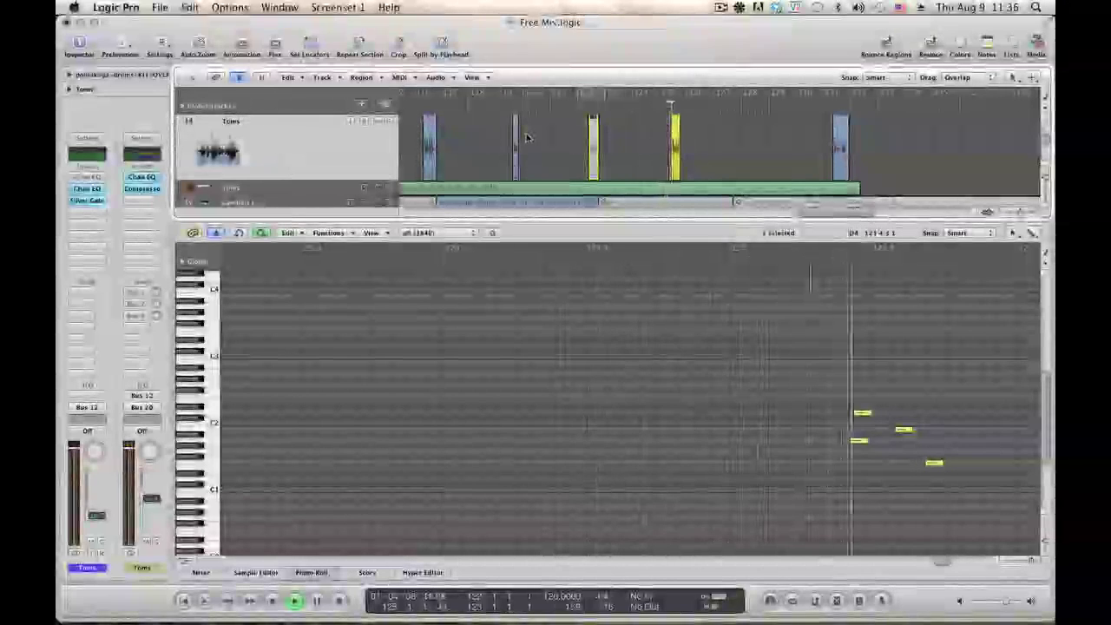
key(space)
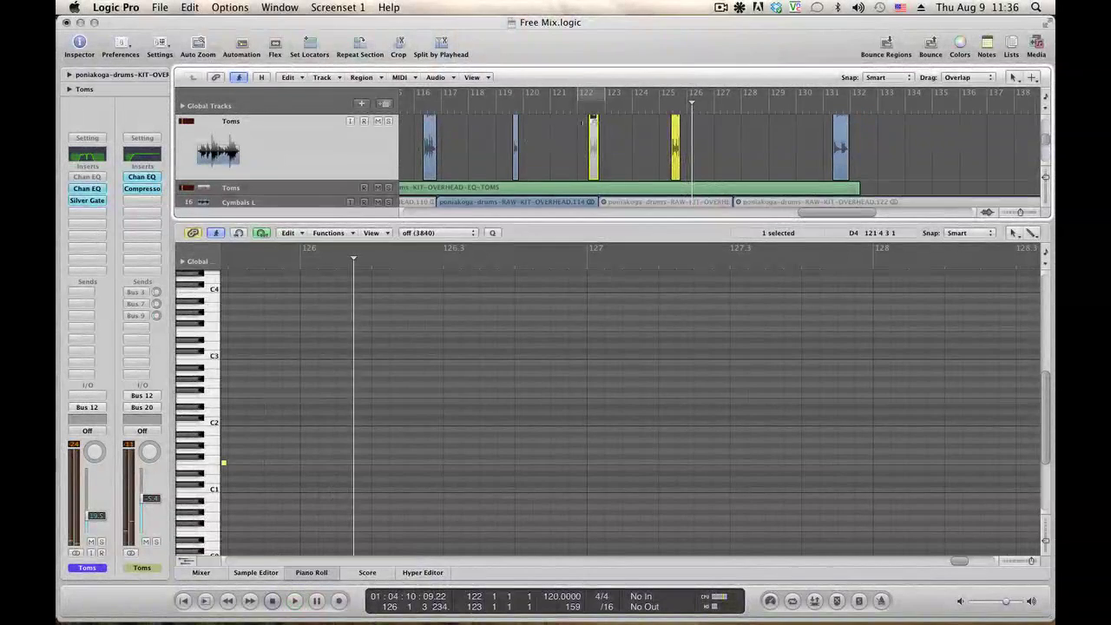
Loop bar 125 with both Toms tracks soloed to hear the fill, and turn the cycle off
drag(686, 99, 688, 101)
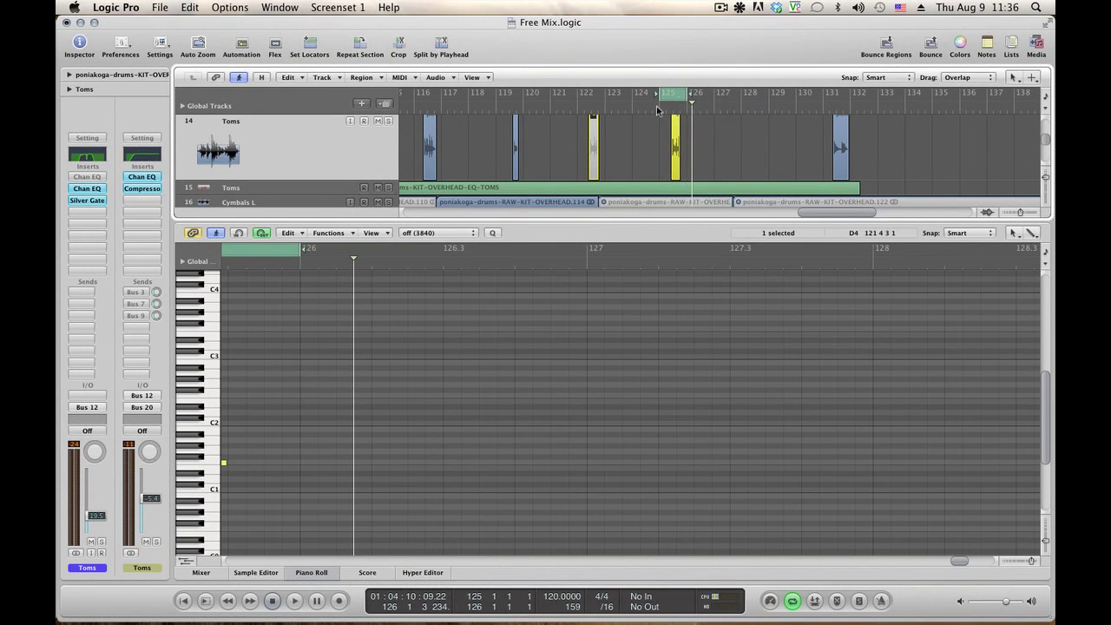
key(space)
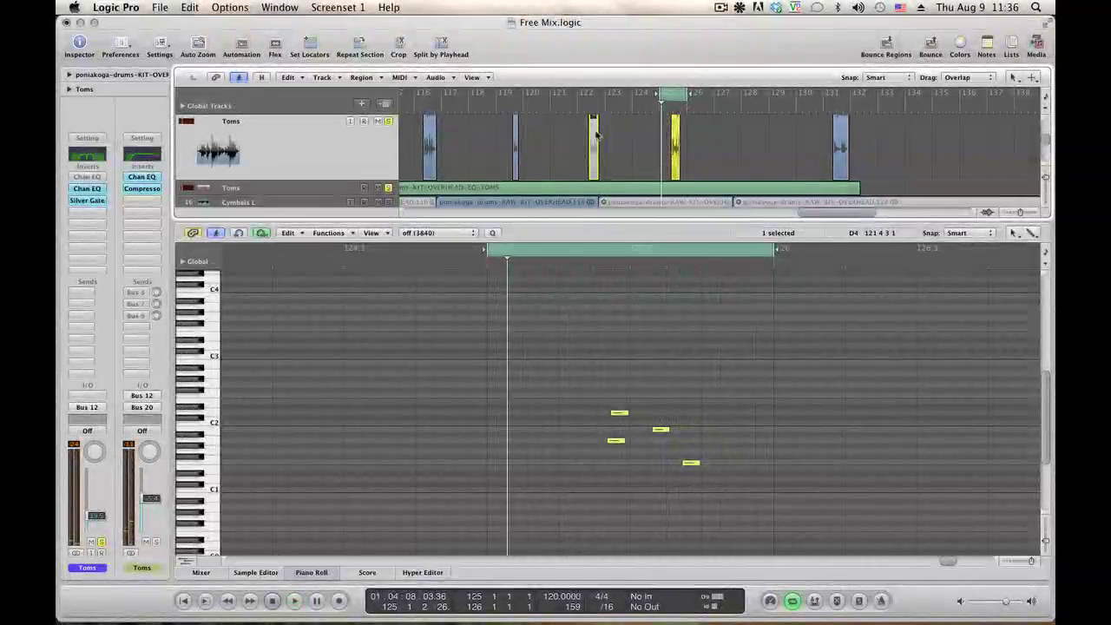
click(667, 94)
Mute the original Toms audio region in bar 125 and play through the fill with the Toms tracks unsoloed
right_click(673, 147)
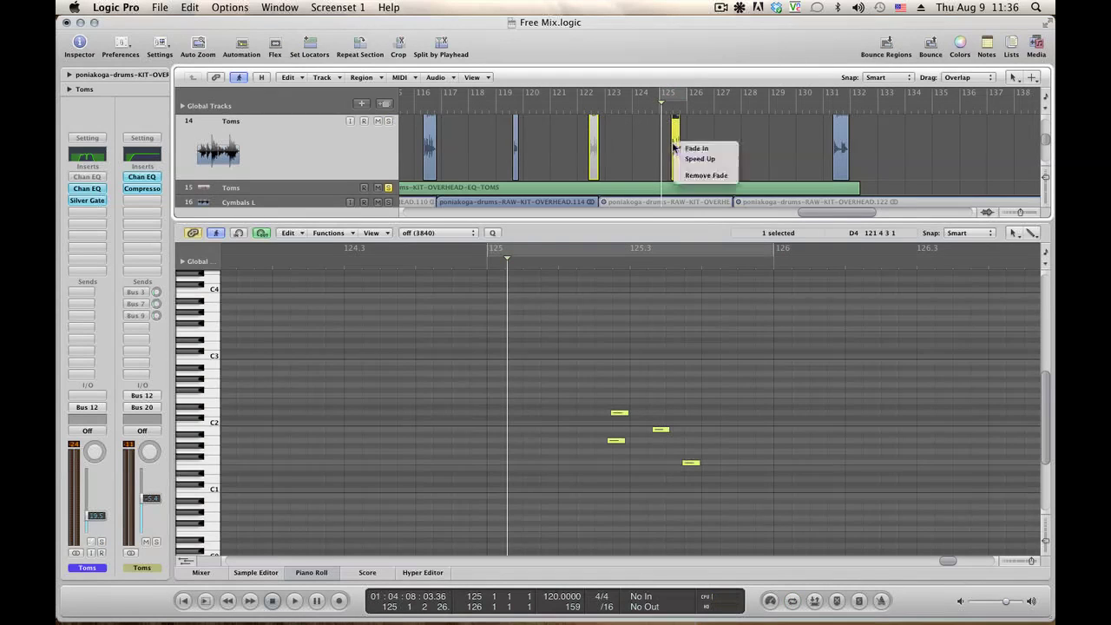
click(678, 149)
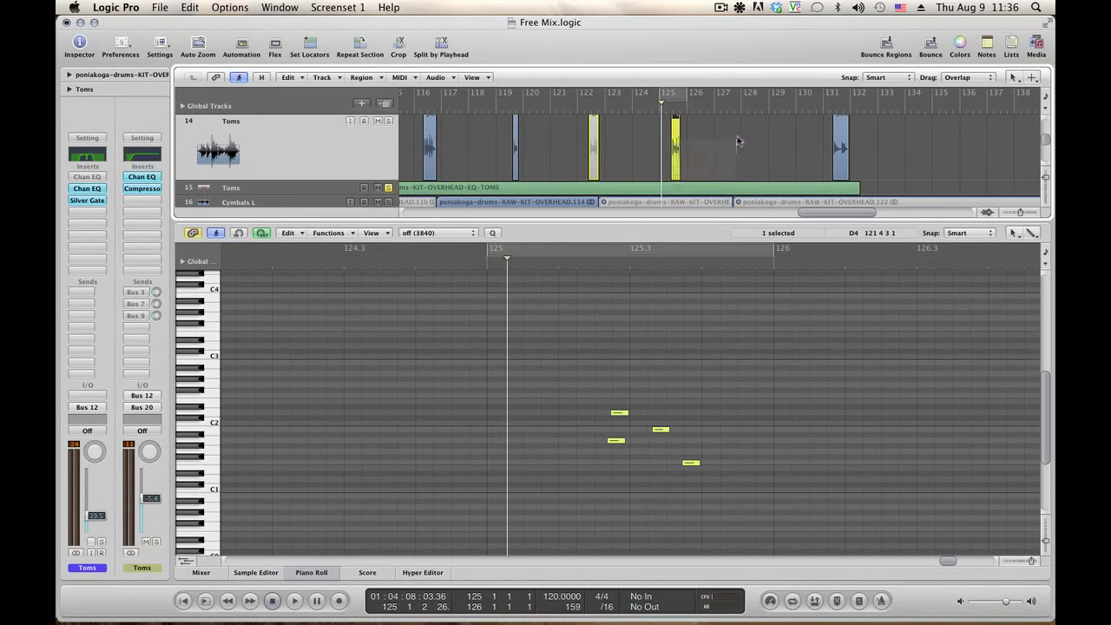
click(1022, 213)
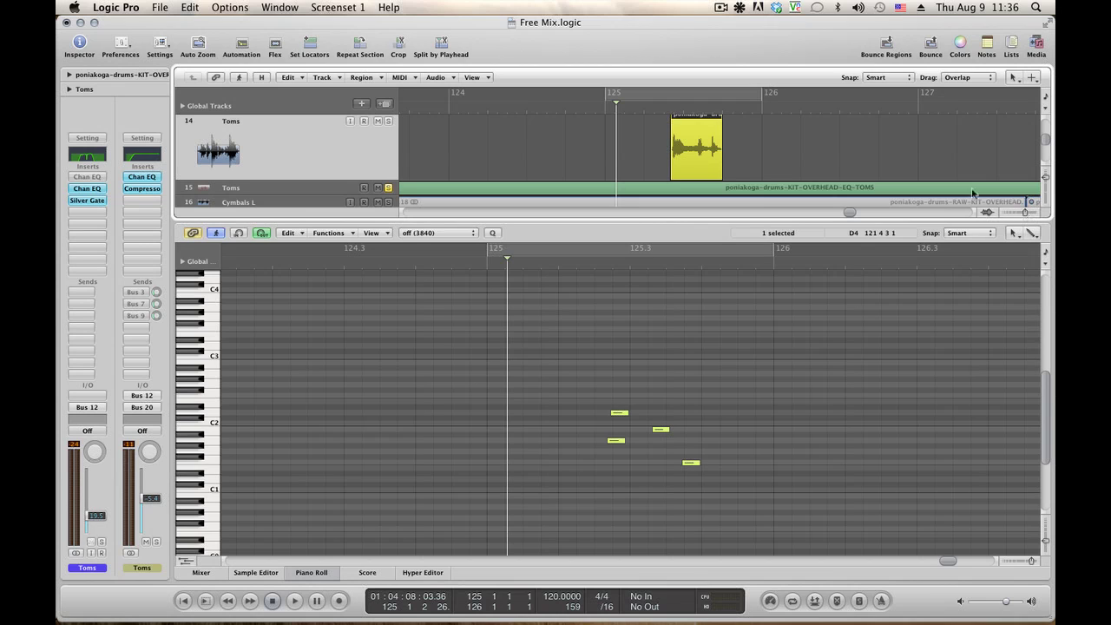
right_click(703, 154)
click(729, 156)
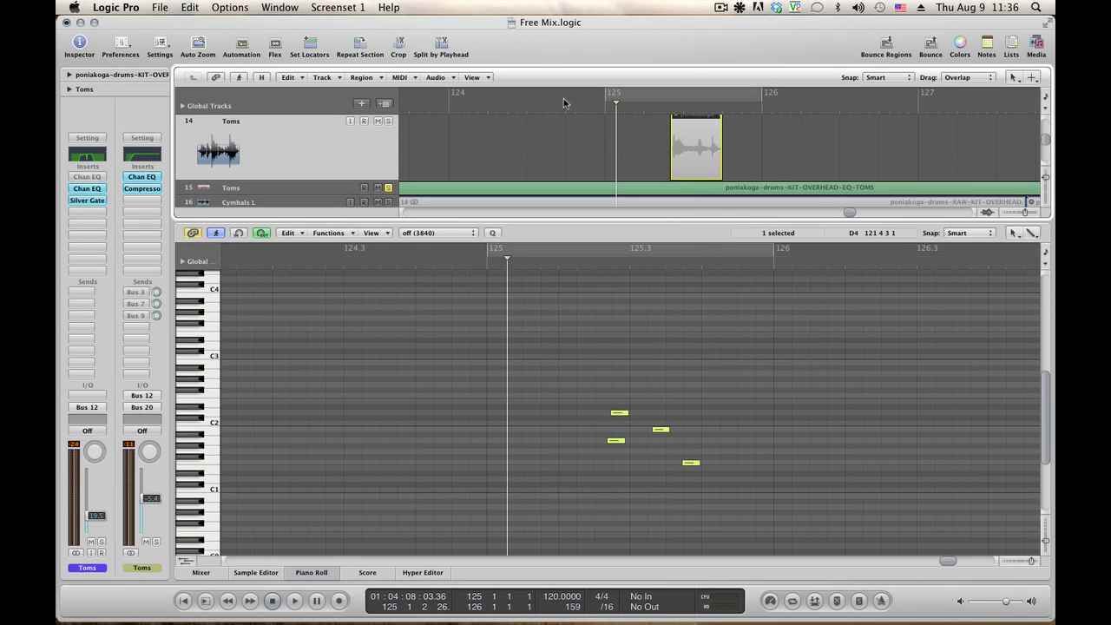
click(441, 106)
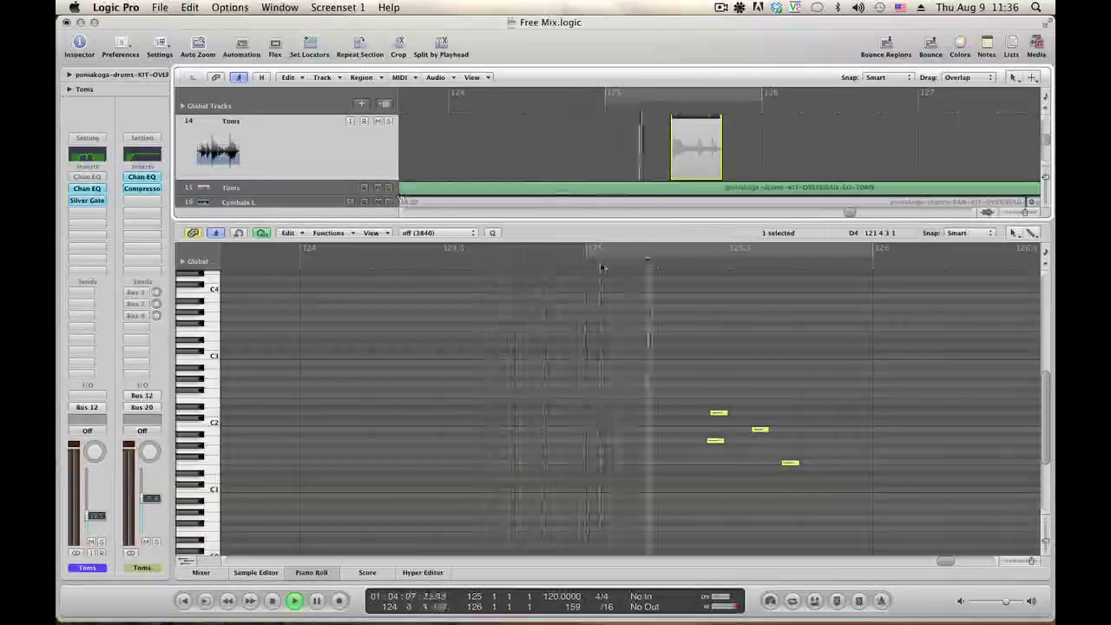
key(space)
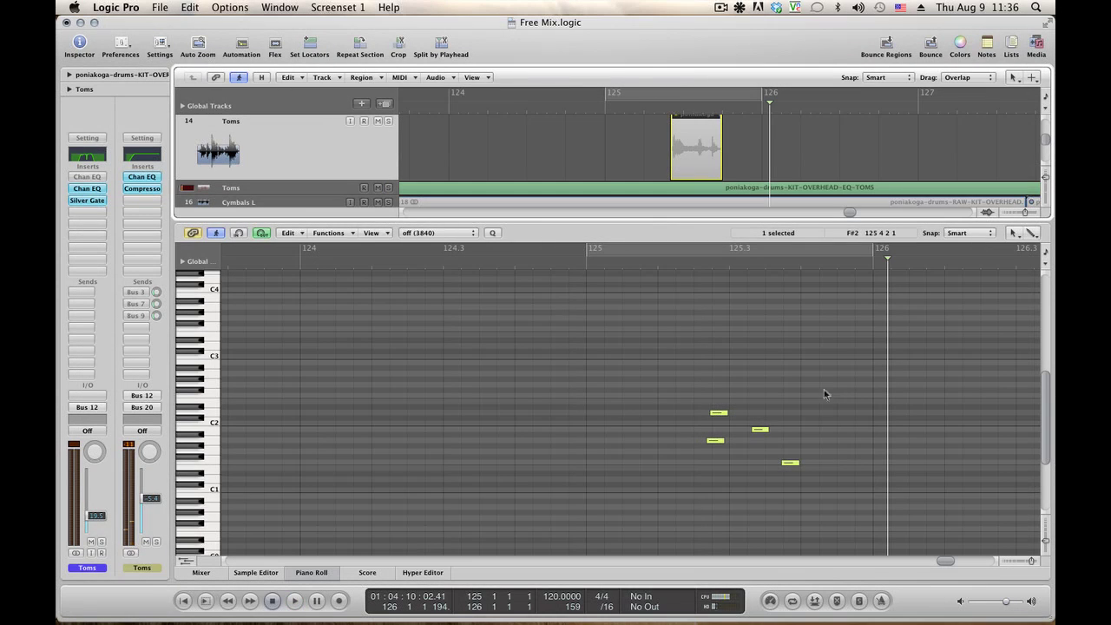
Shift the last two tom notes of the bar 125 fill slightly later, replaying the fill between moves
drag(759, 434, 811, 466)
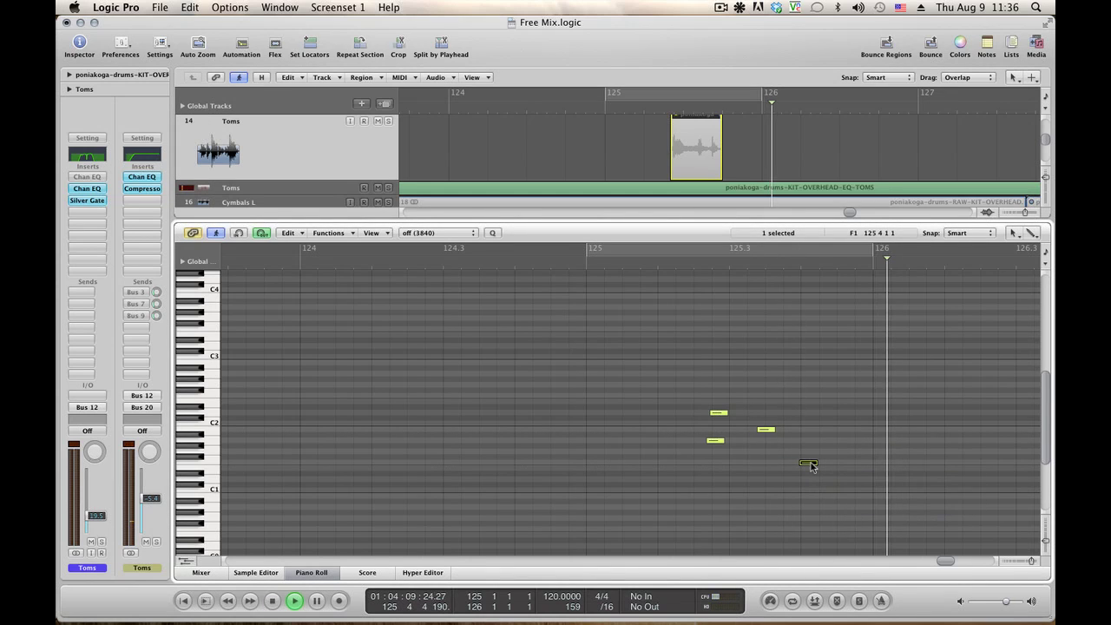
key(space)
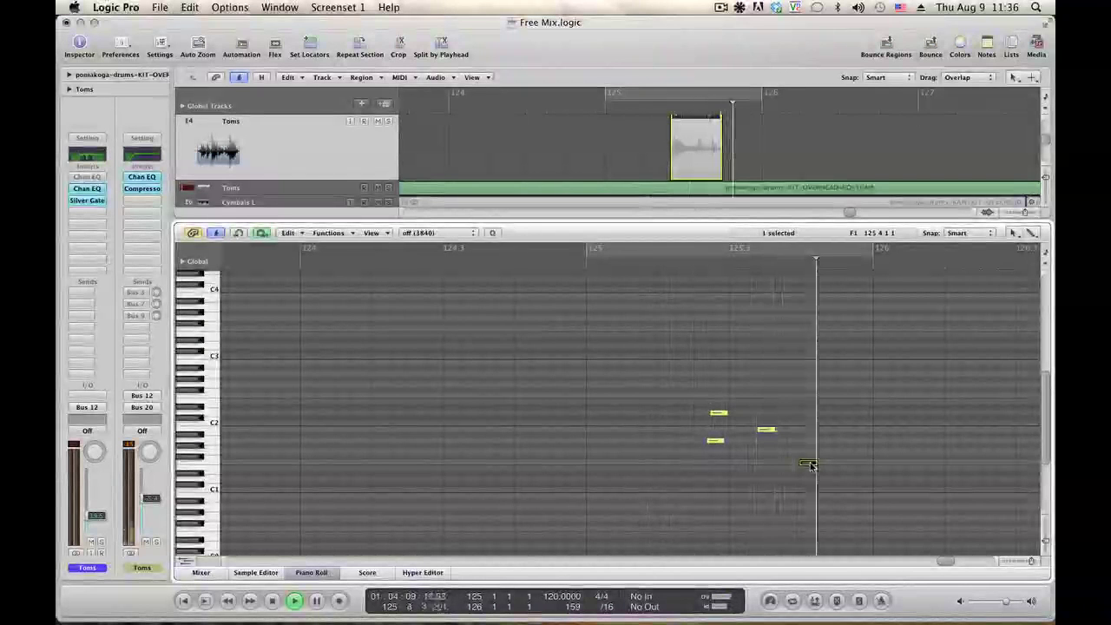
key(space)
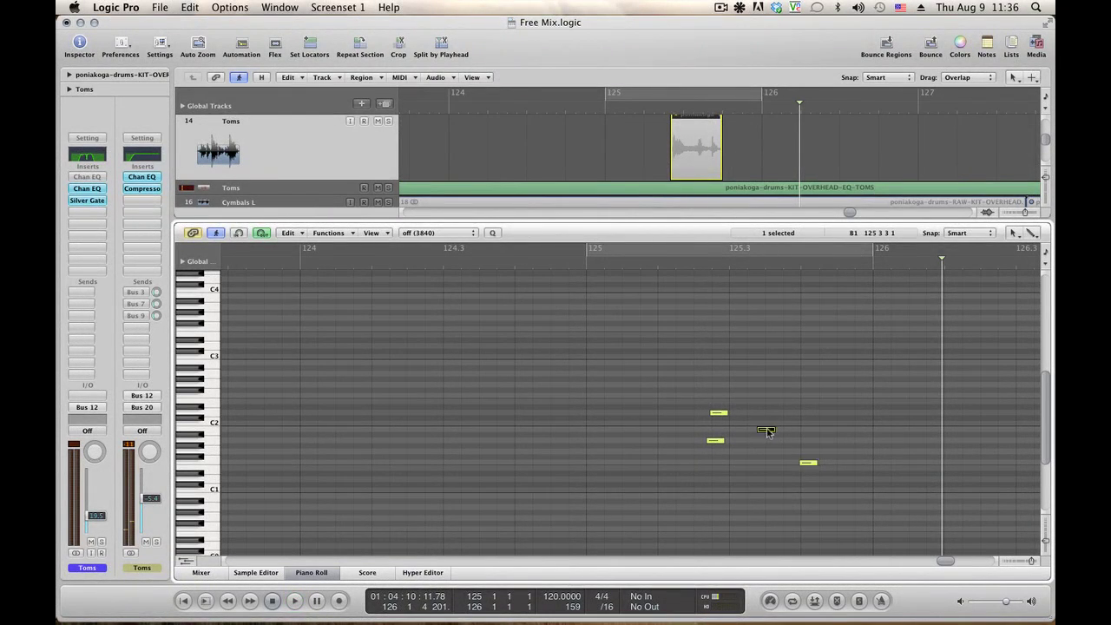
drag(767, 432, 769, 433)
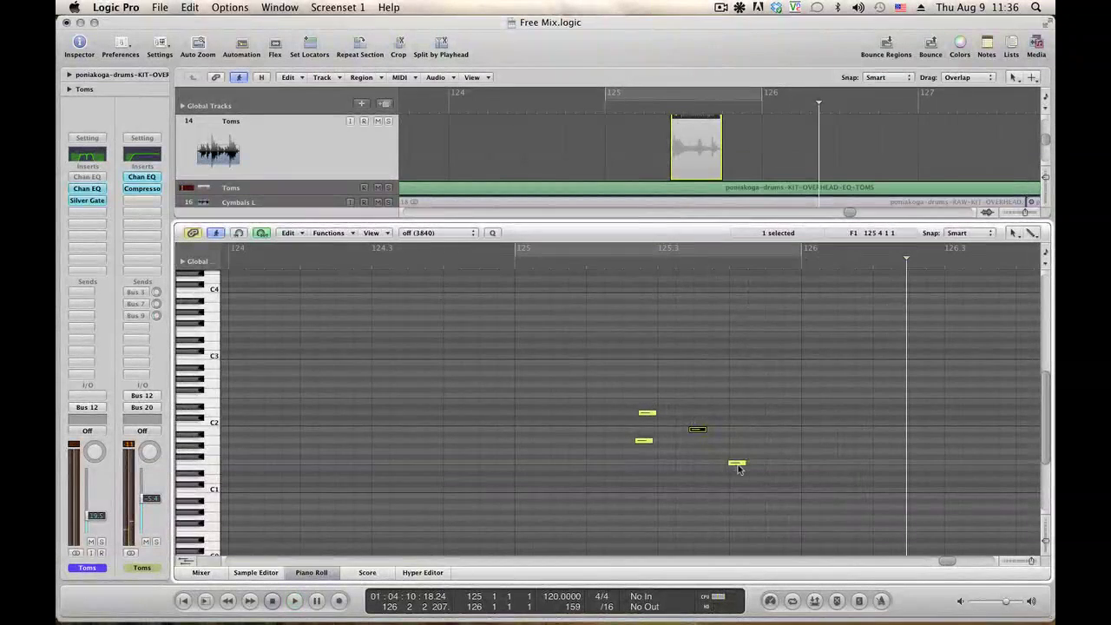
click(736, 465)
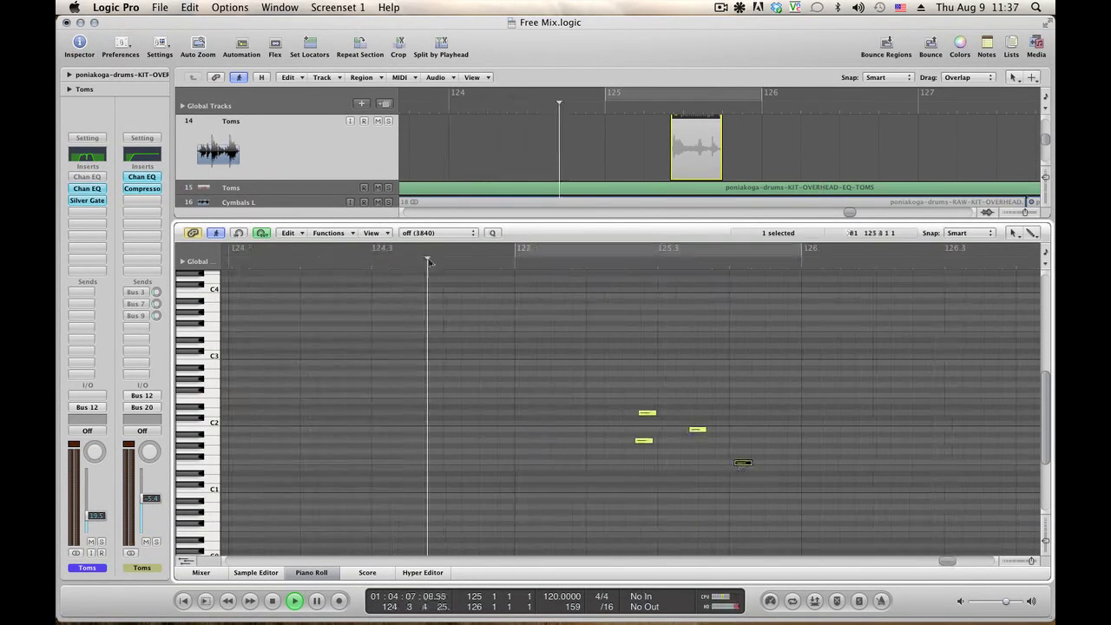
Cycle from bar 124 to beat 2 of bar 126 and move the fill's lowest tom note earlier during playback
drag(267, 273, 873, 271)
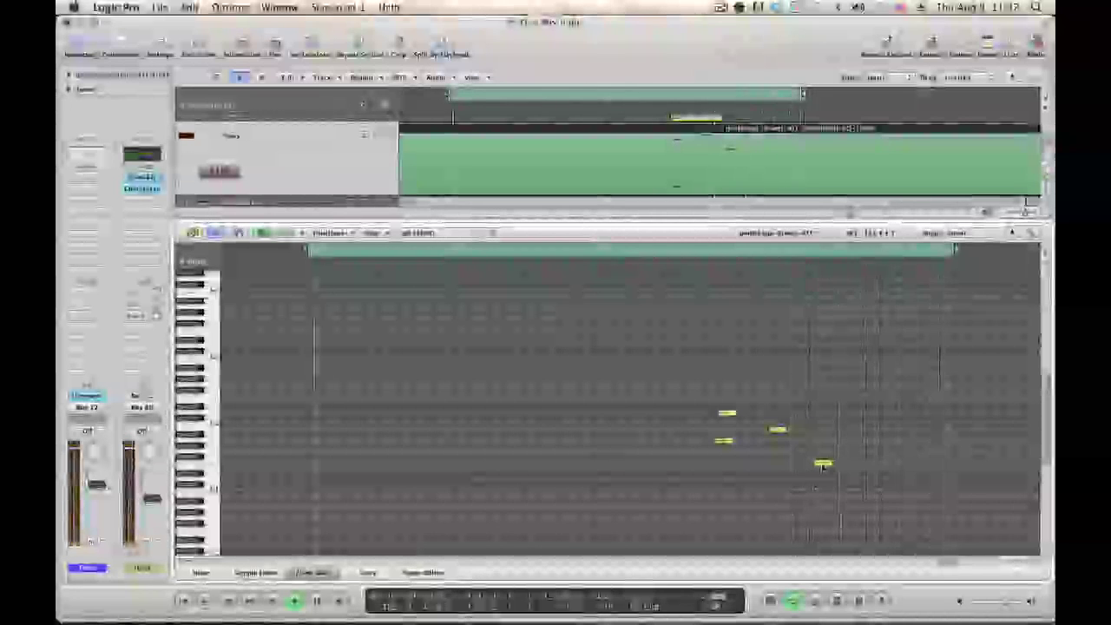
click(820, 465)
drag(820, 464, 803, 464)
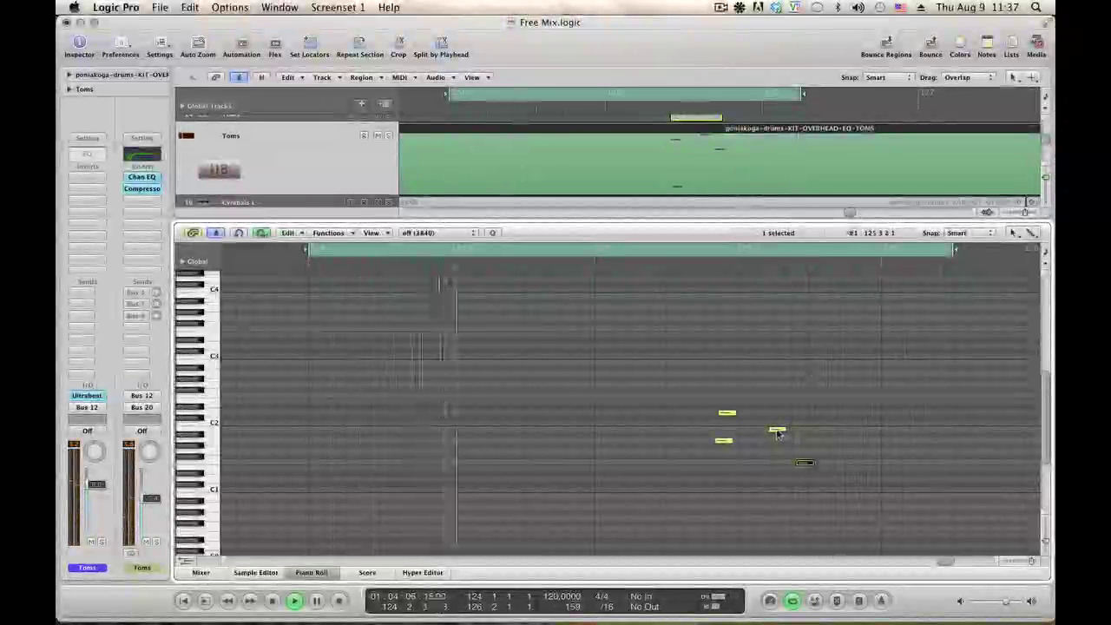
Fine-tune the last two tom notes of the bar 125 fill to slightly later positions while looping, and stop playback
click(777, 431)
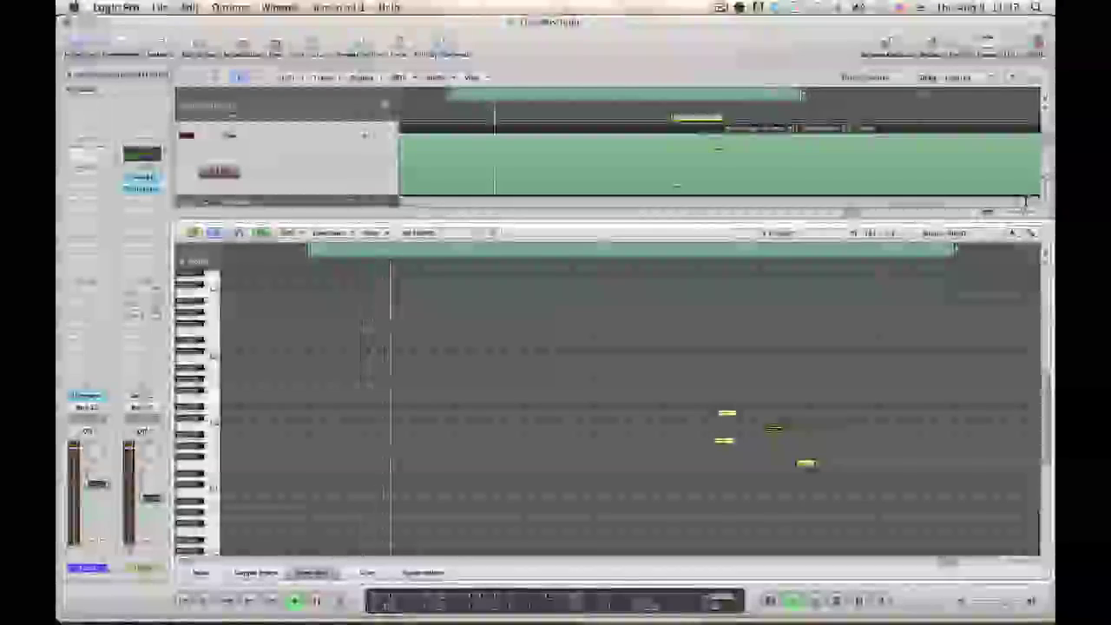
click(771, 431)
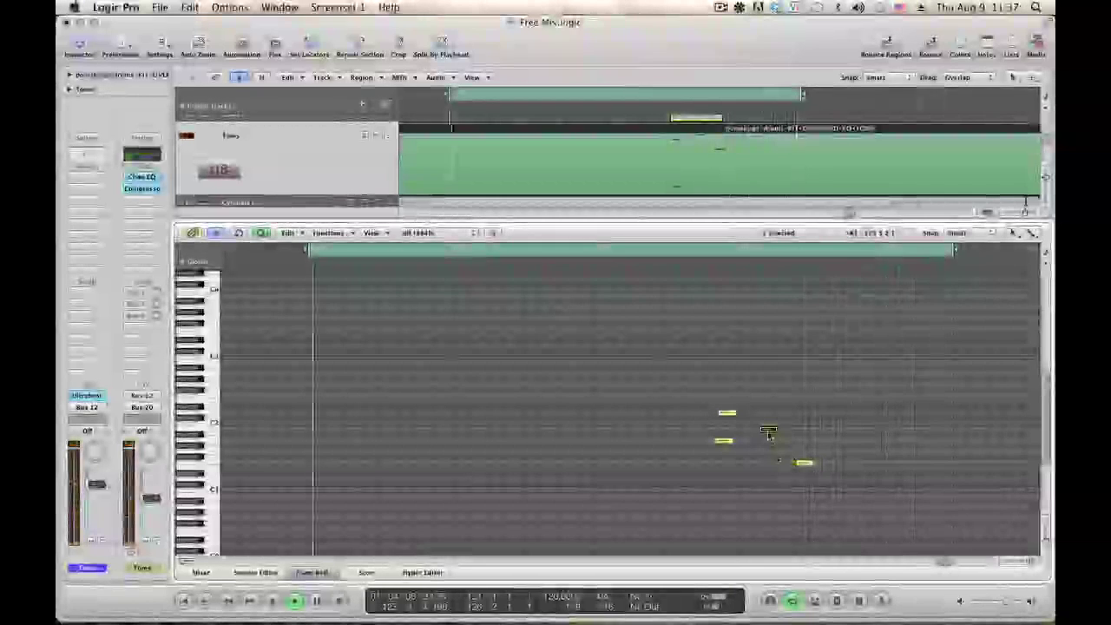
click(768, 430)
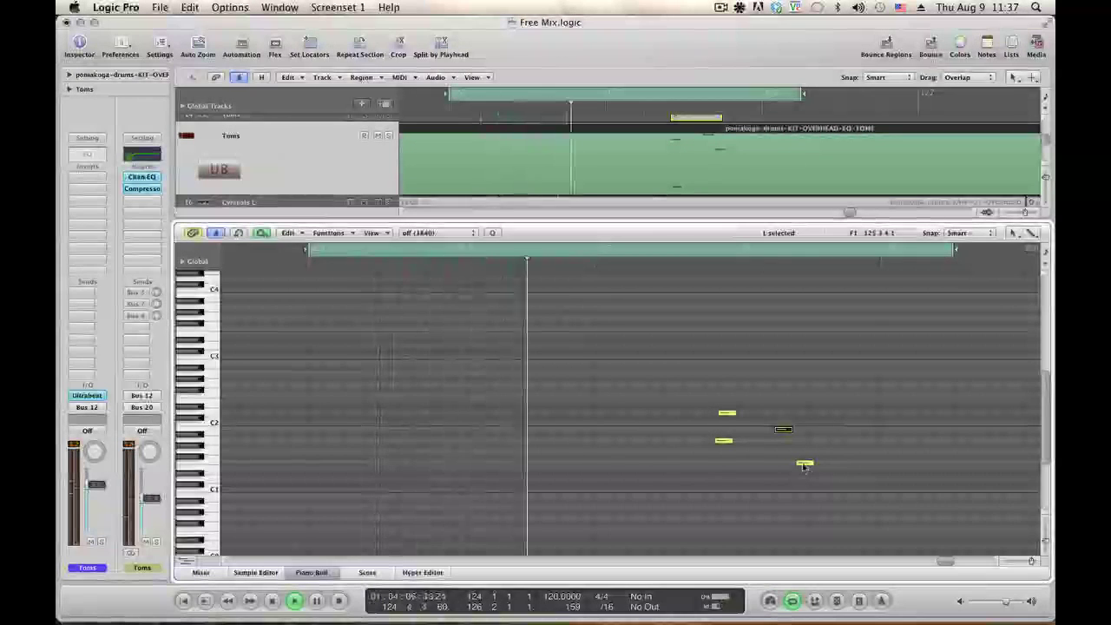
click(806, 464)
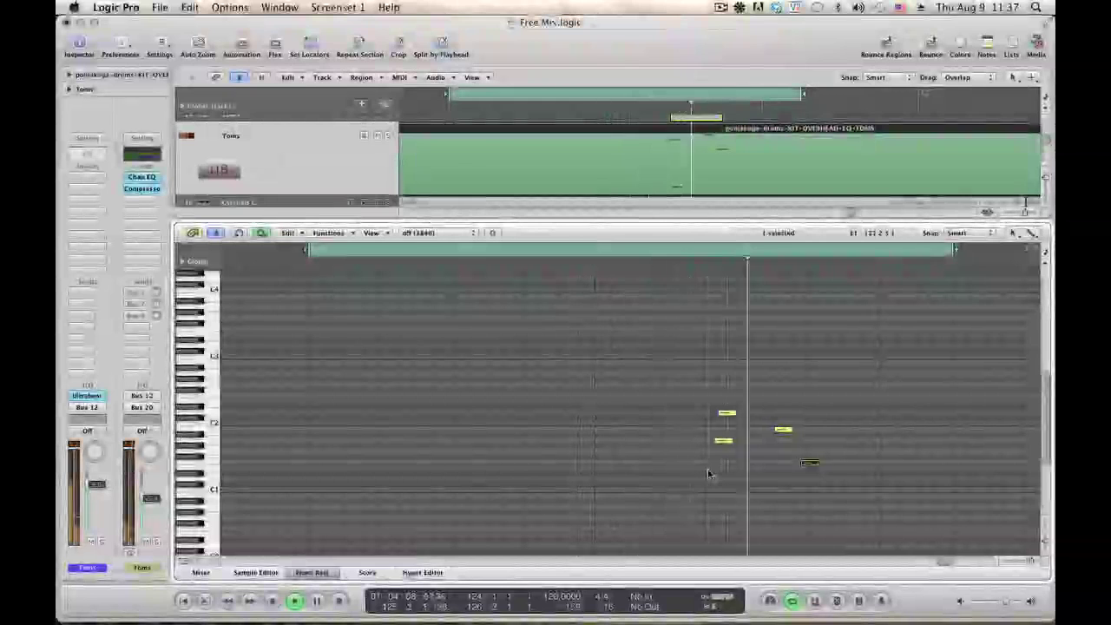
key(space)
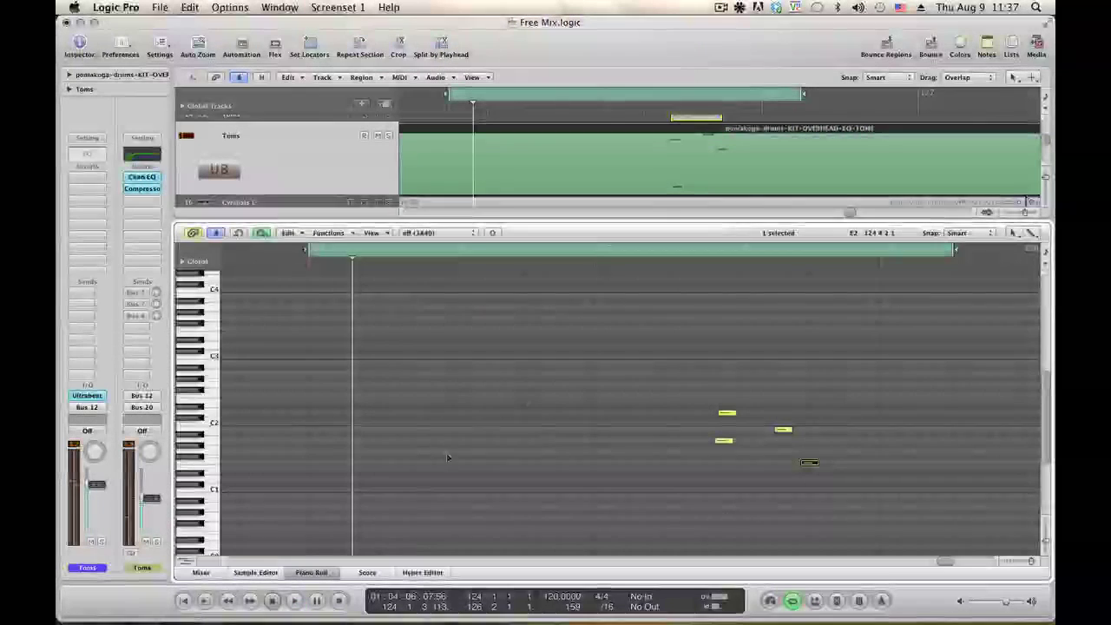
Close the Piano Roll, turn off the cycle and play from the middle of bar 124
click(322, 573)
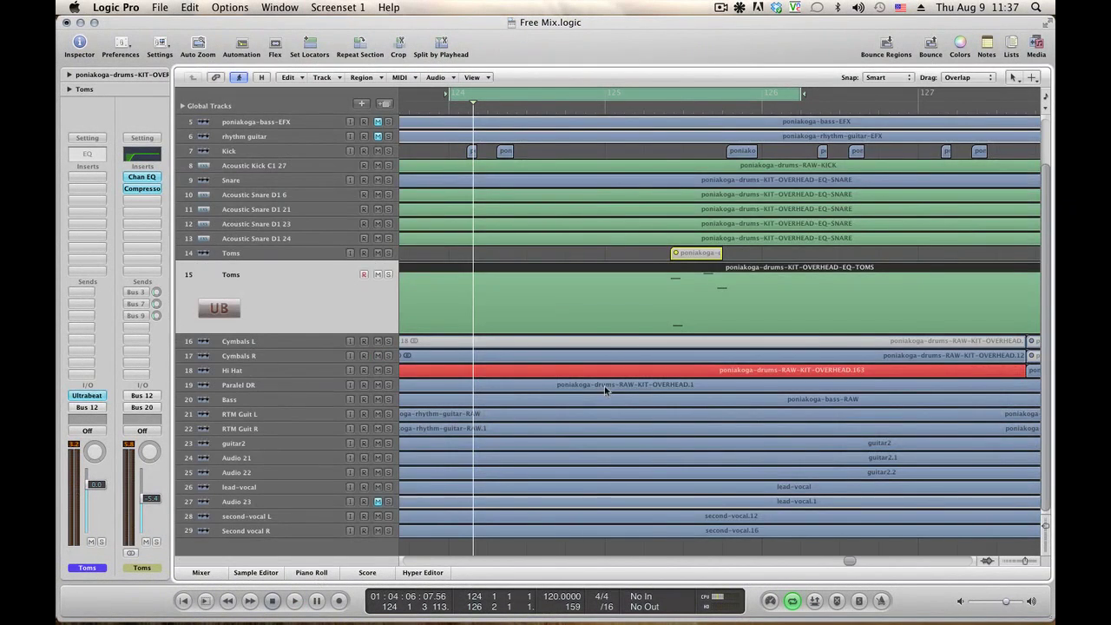
click(633, 255)
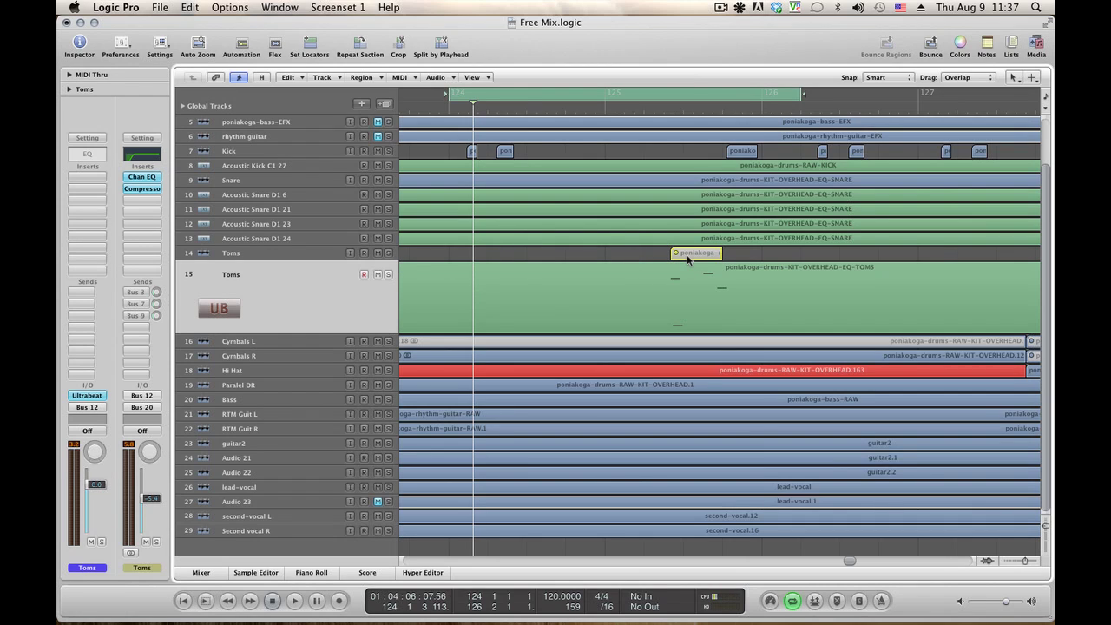
click(548, 97)
key(space)
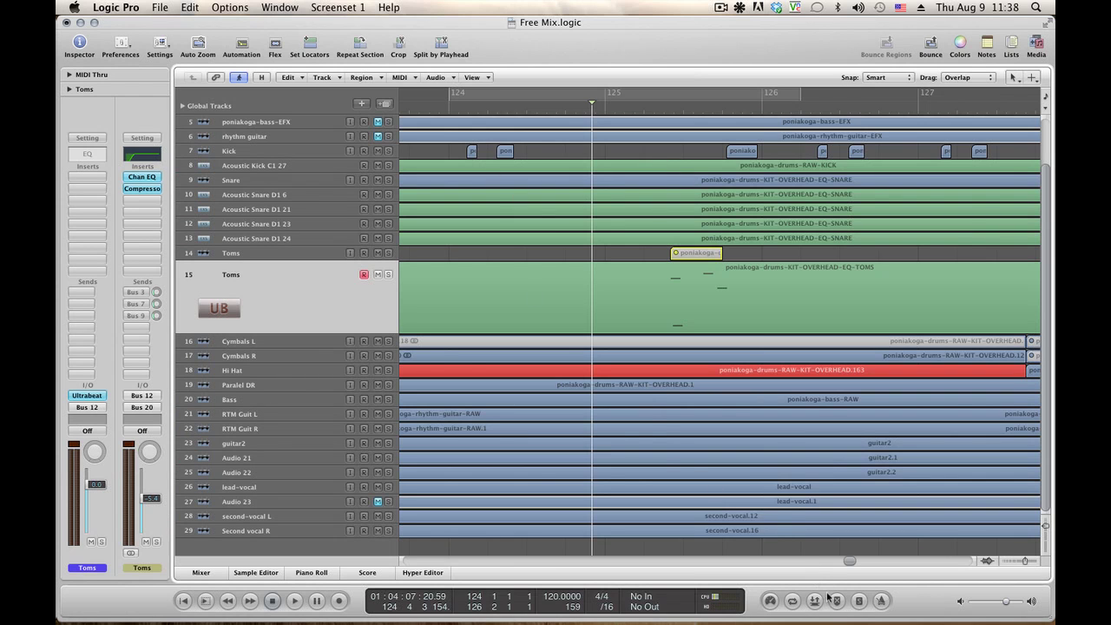
Go back to bar 116 and play through its tom fill
drag(849, 565, 815, 563)
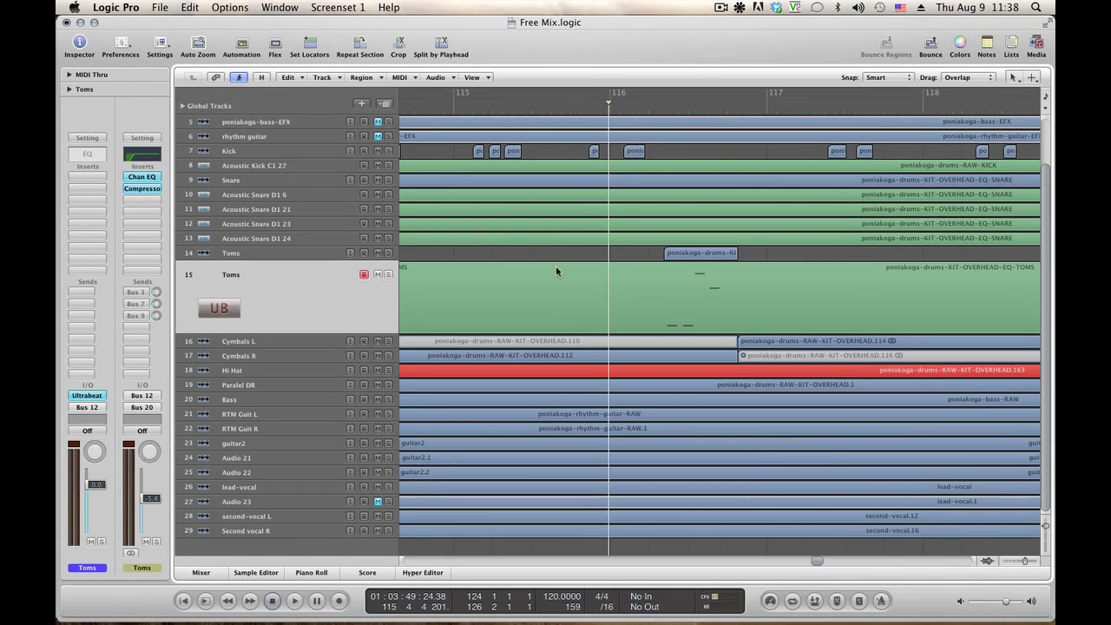
key(space)
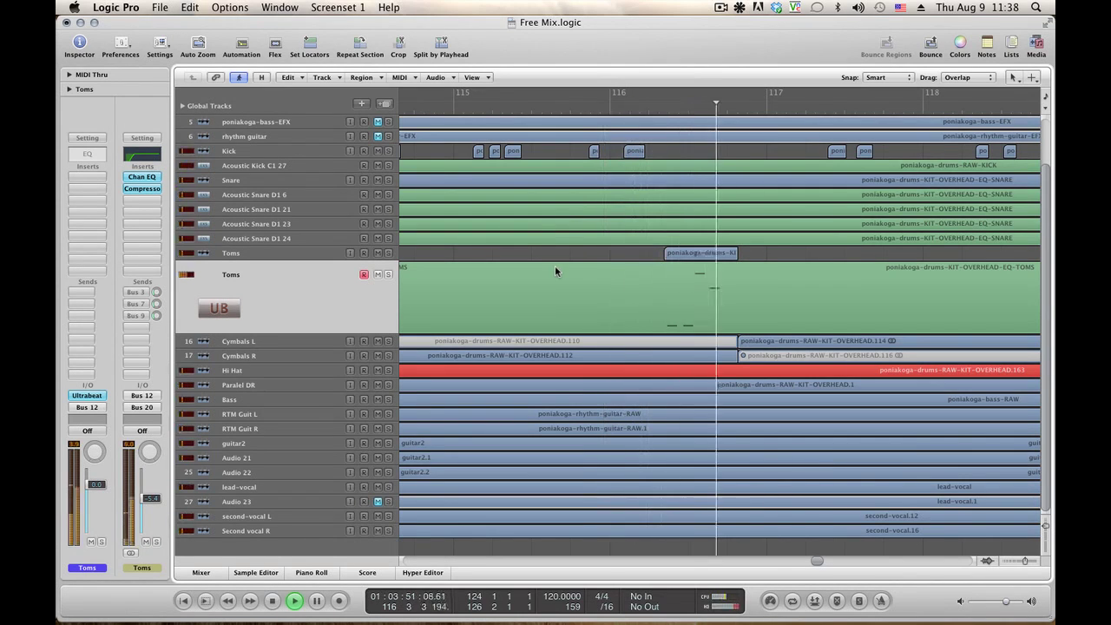
key(space)
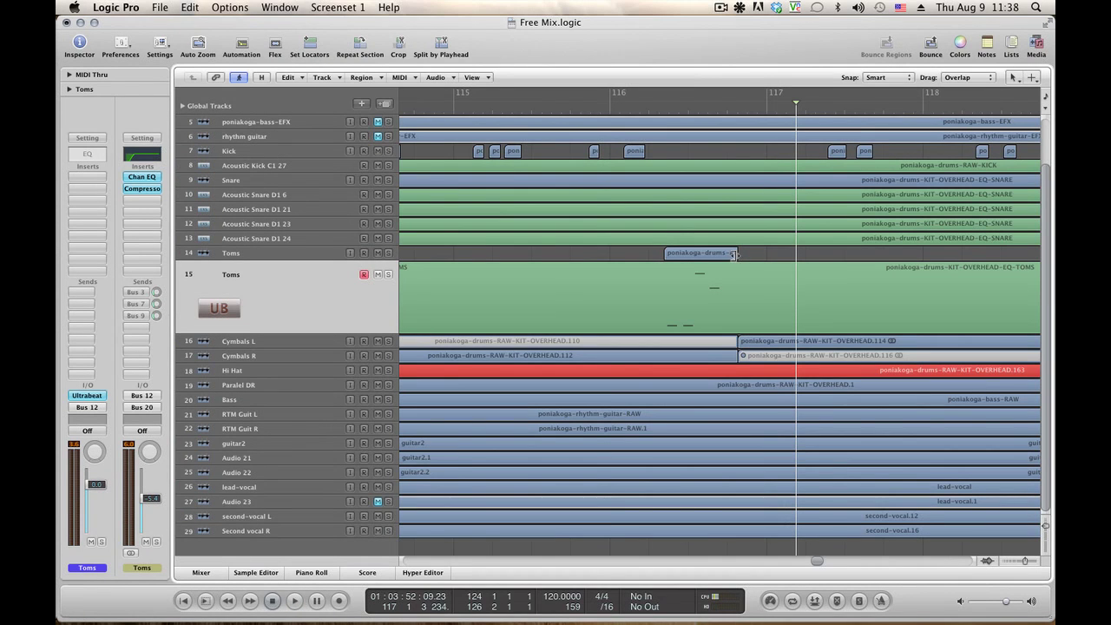
drag(779, 253, 738, 253)
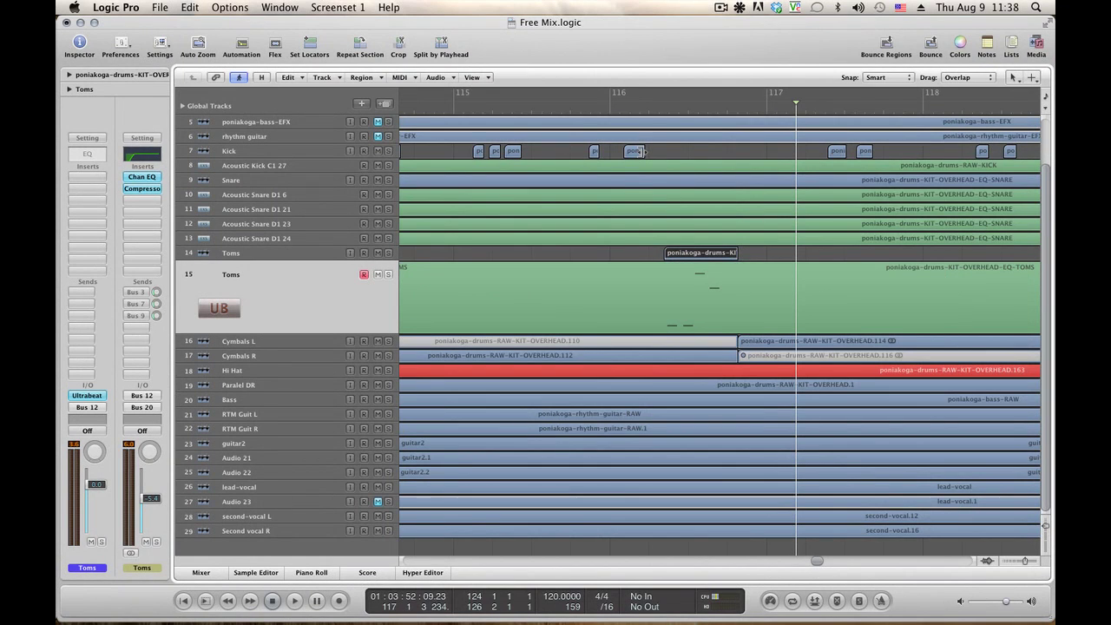
Extend the Kick audio region at bar 116 to just past the start of bar 117 and play it with Kick soloed
drag(640, 151, 798, 151)
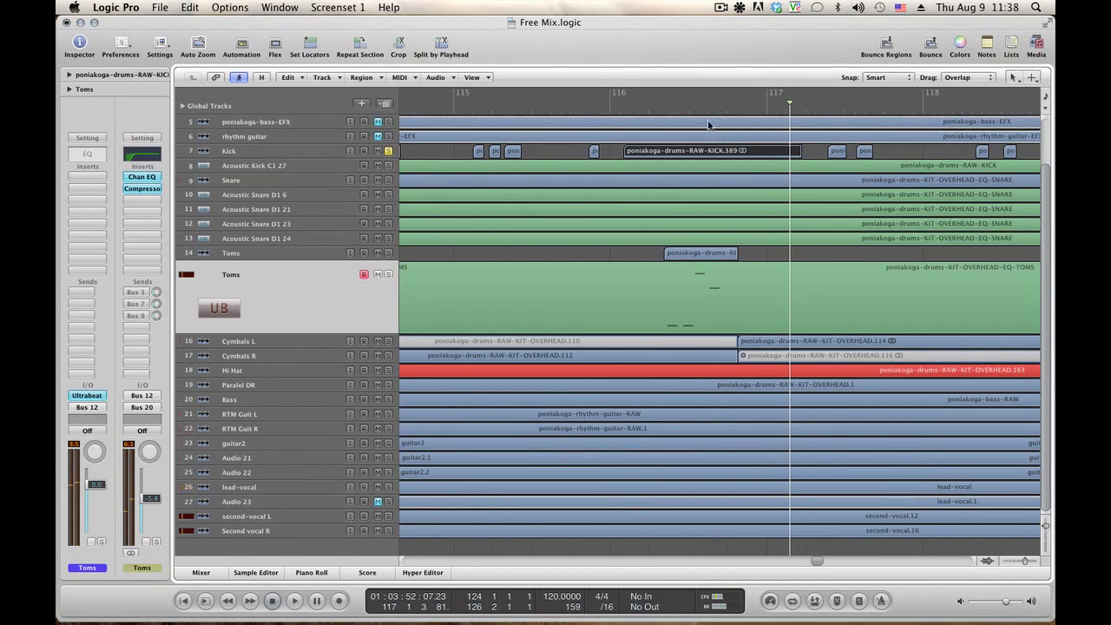
click(646, 107)
key(space)
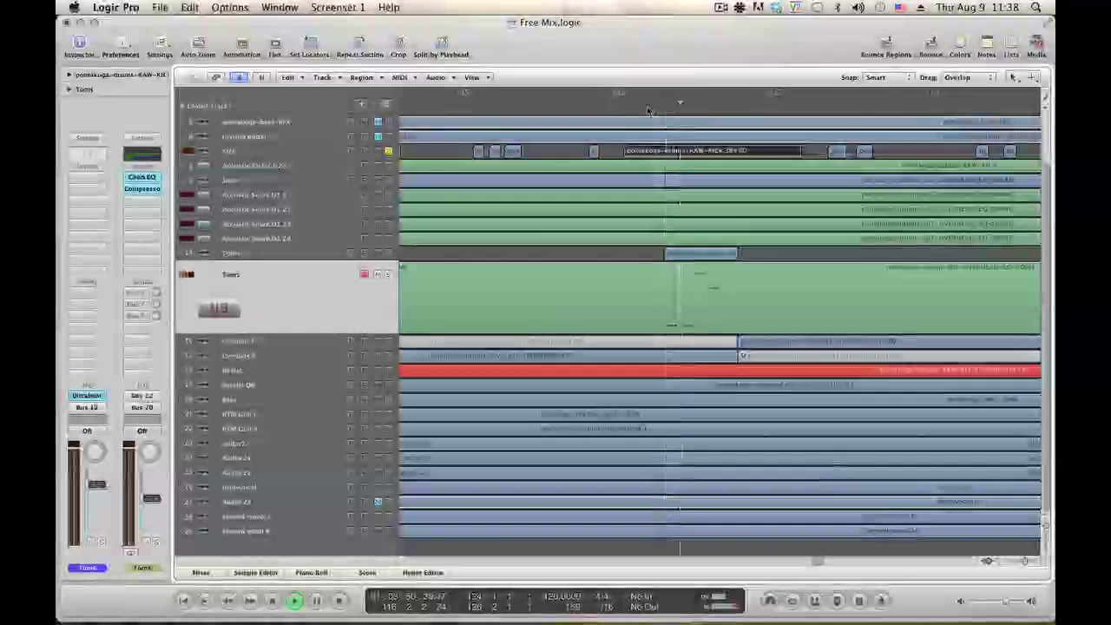
key(space)
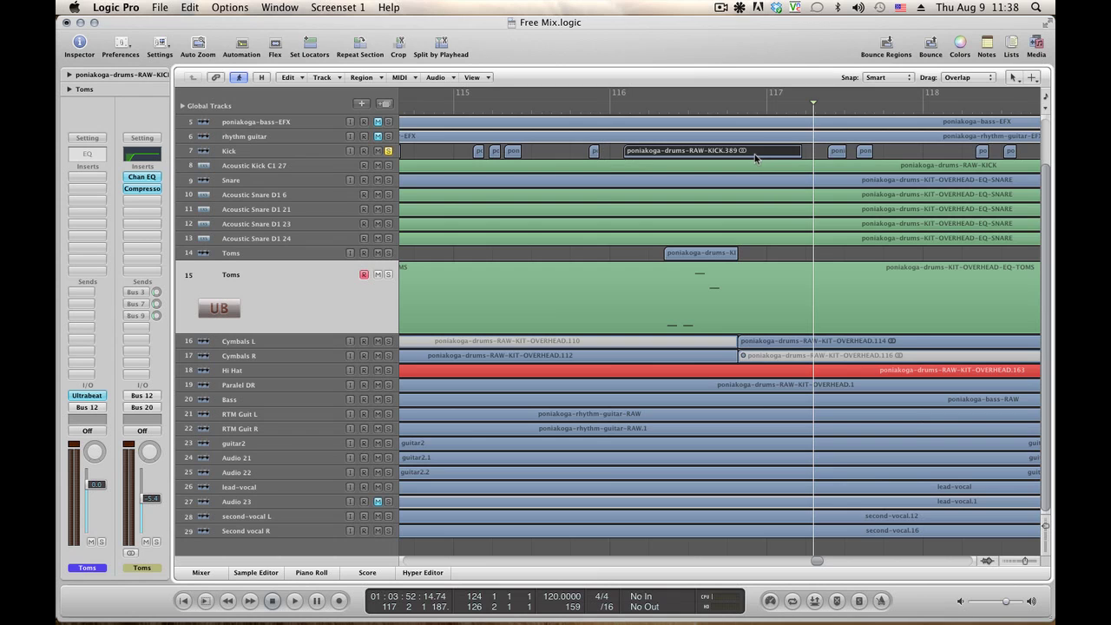
Select the Kick track's regions, choose the Scissors tool, and play the soloed kick through bar 116
click(267, 152)
key(Escape)
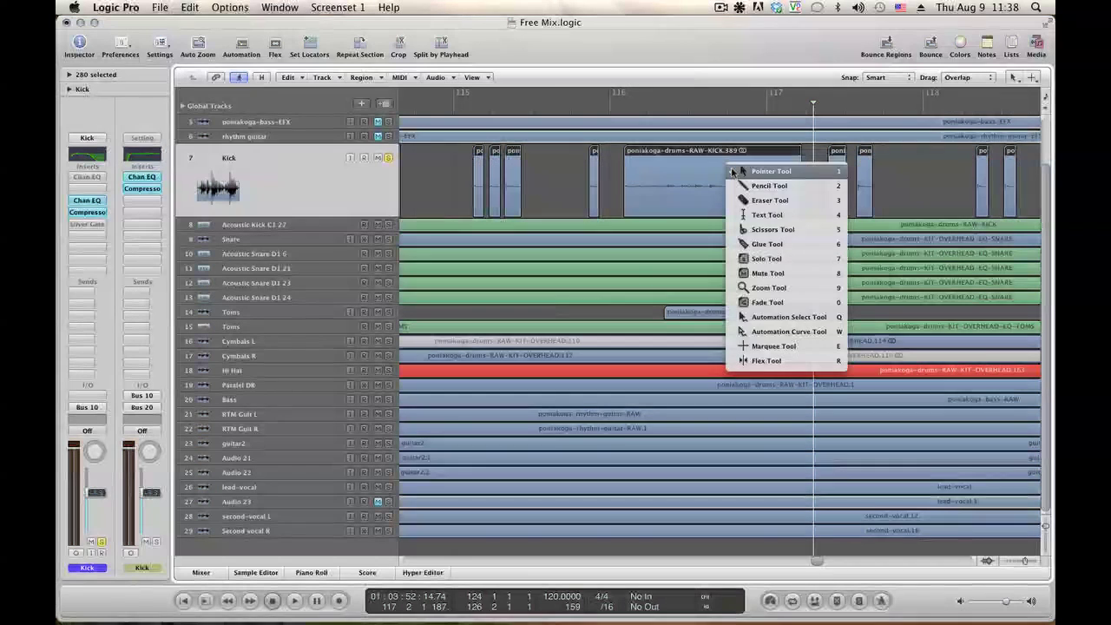
click(779, 230)
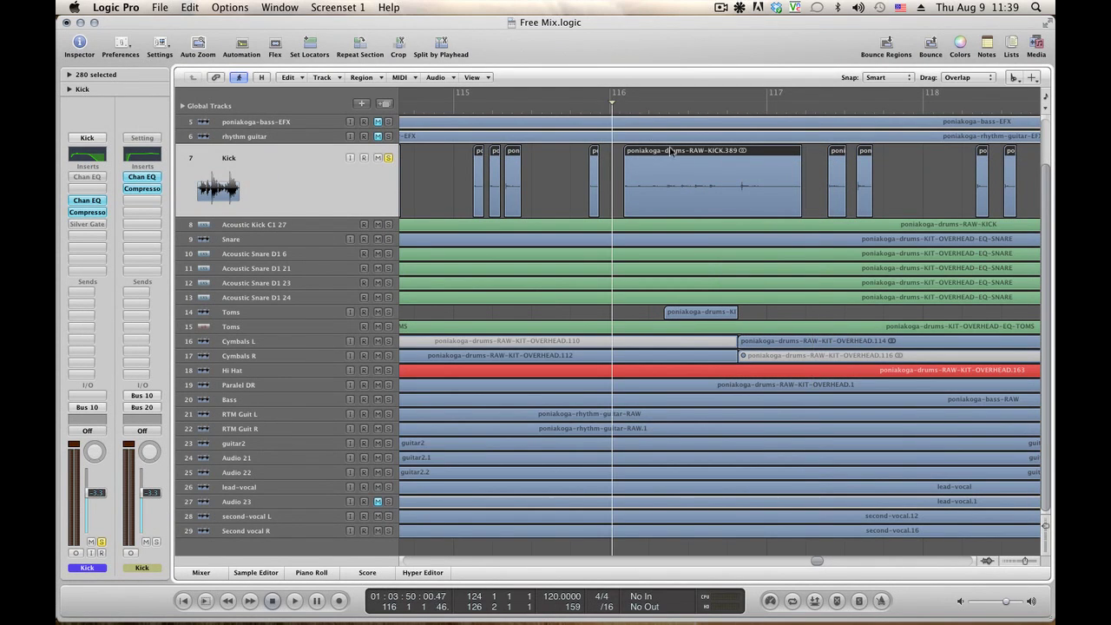
key(space)
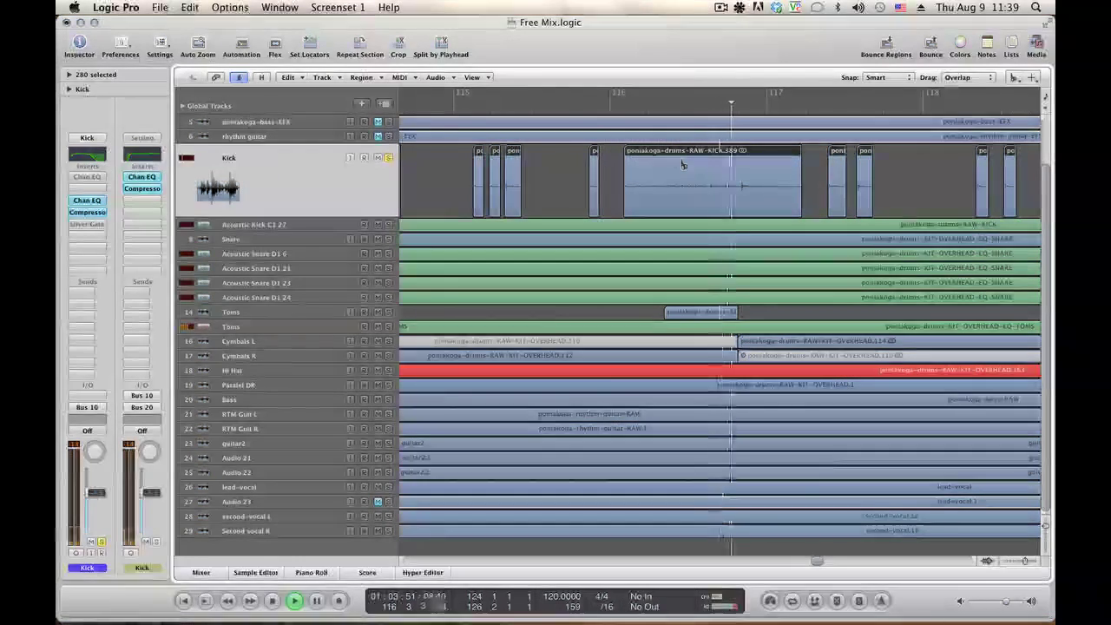
key(space)
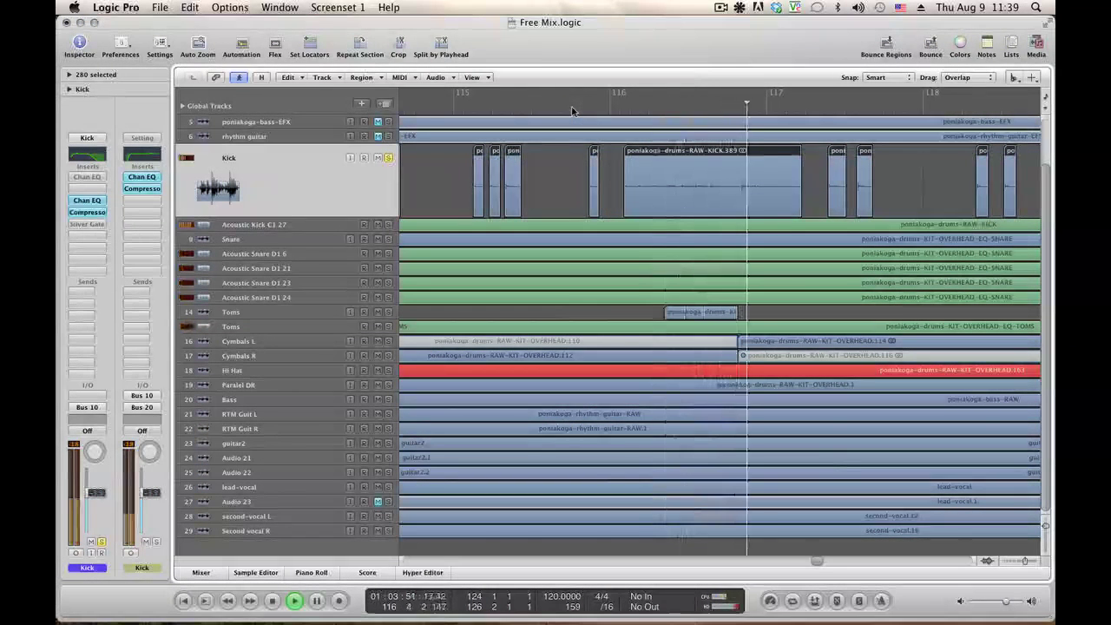
key(space)
click(563, 107)
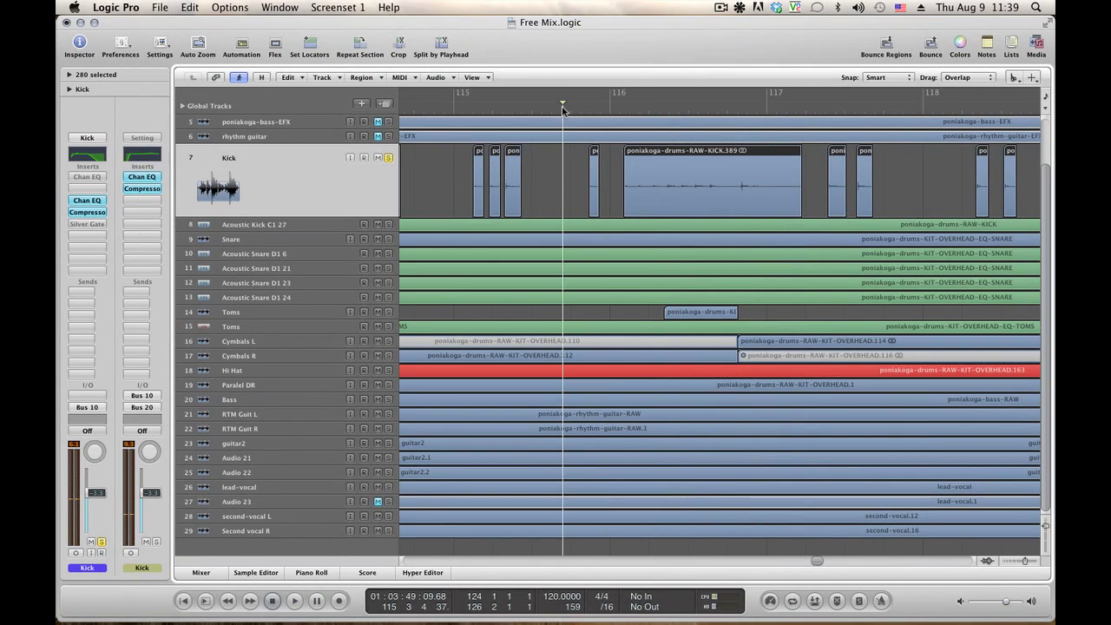
key(space)
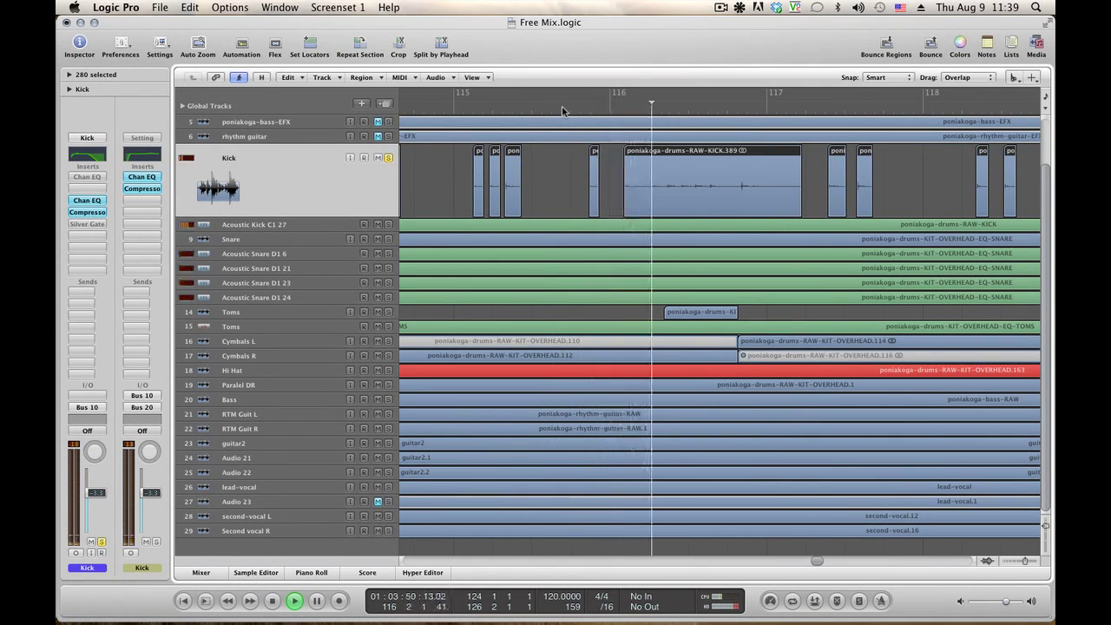
Trim the start of the extended Kick region to the end of the bar 116 tom region, and play the passage with Kick unsoloed
click(821, 197)
right_click(631, 213)
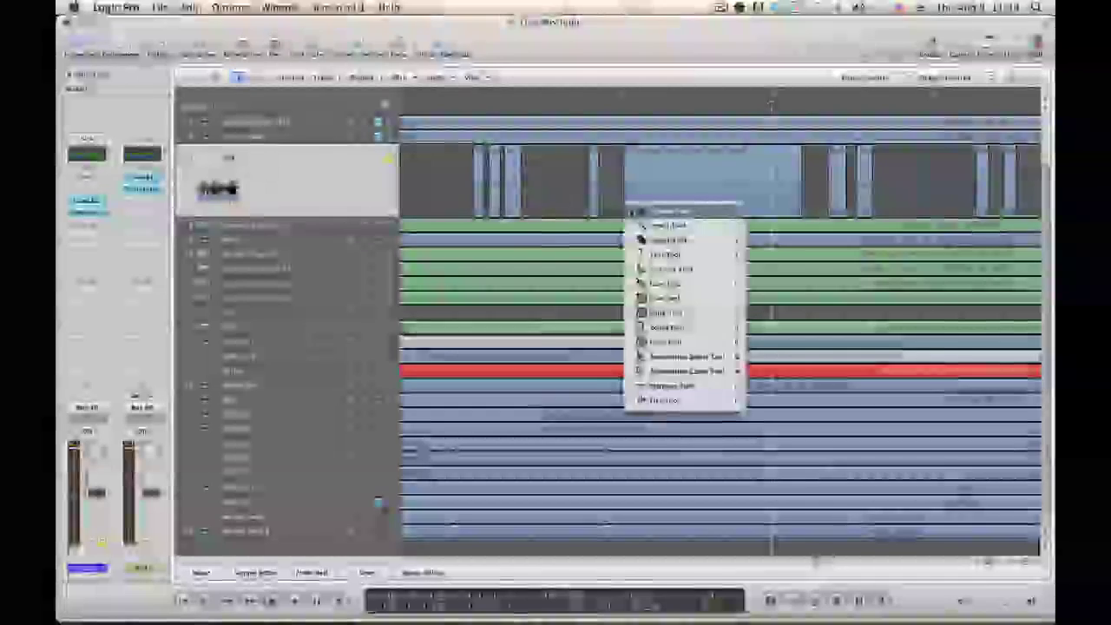
key(Escape)
drag(641, 212, 738, 215)
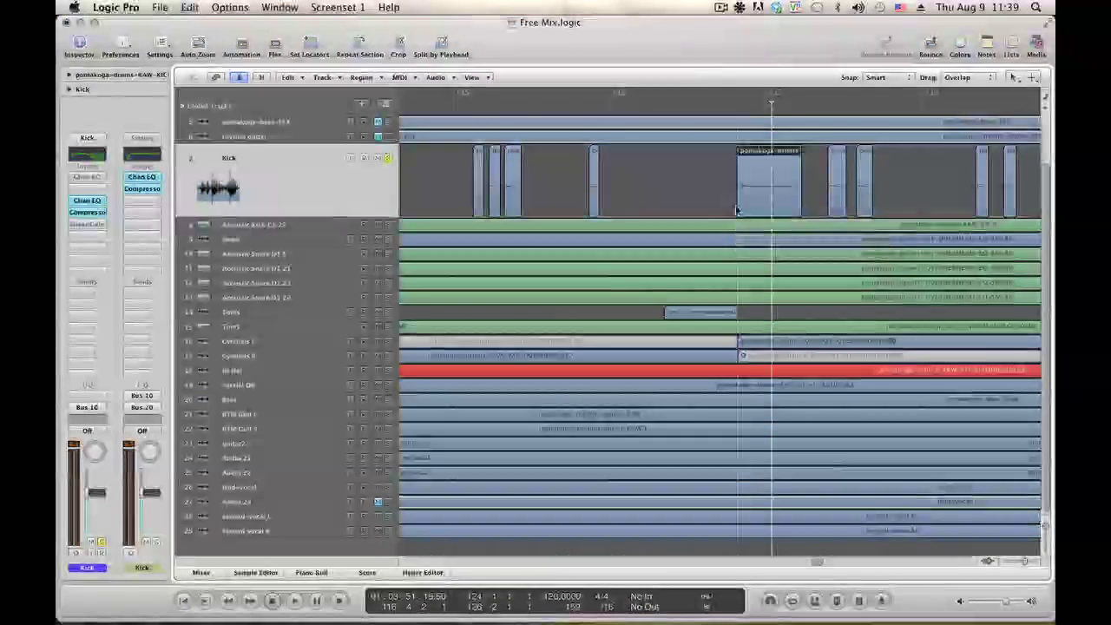
double_click(574, 113)
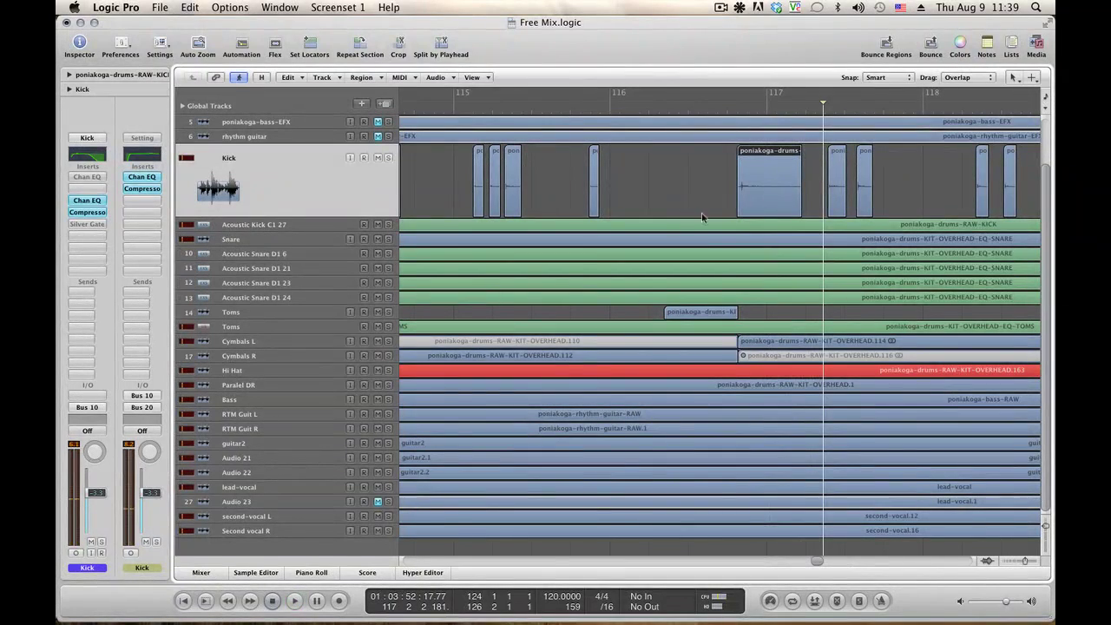
Select the Acoustic Kick C1 27 track and play its triggered notes through bars 116 and 117, both in the mix and soloed
click(291, 223)
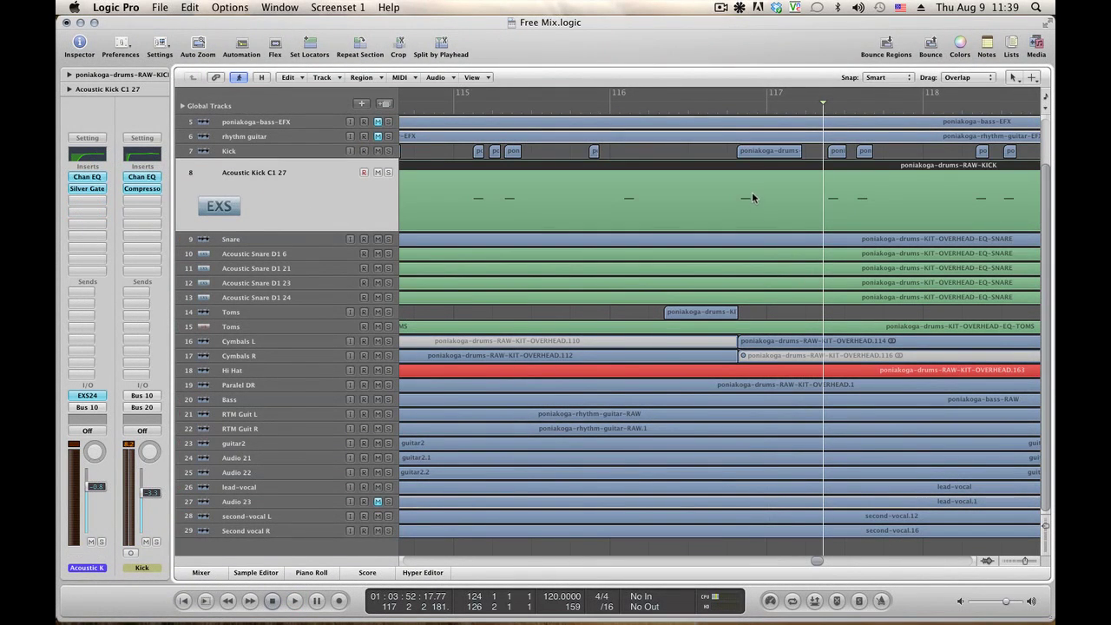
click(580, 108)
key(space)
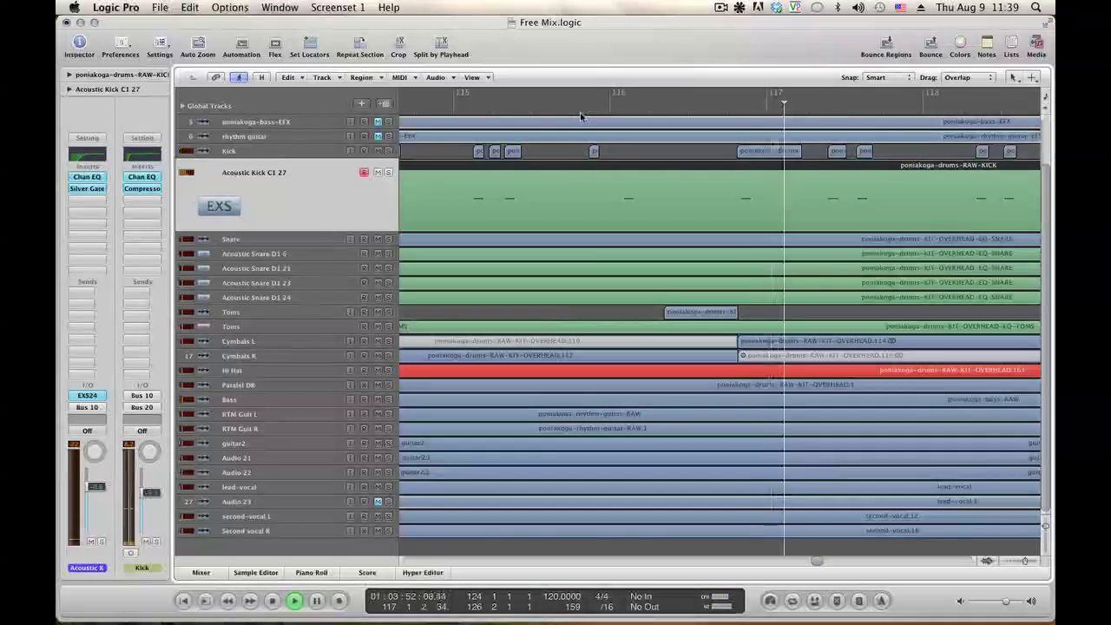
key(space)
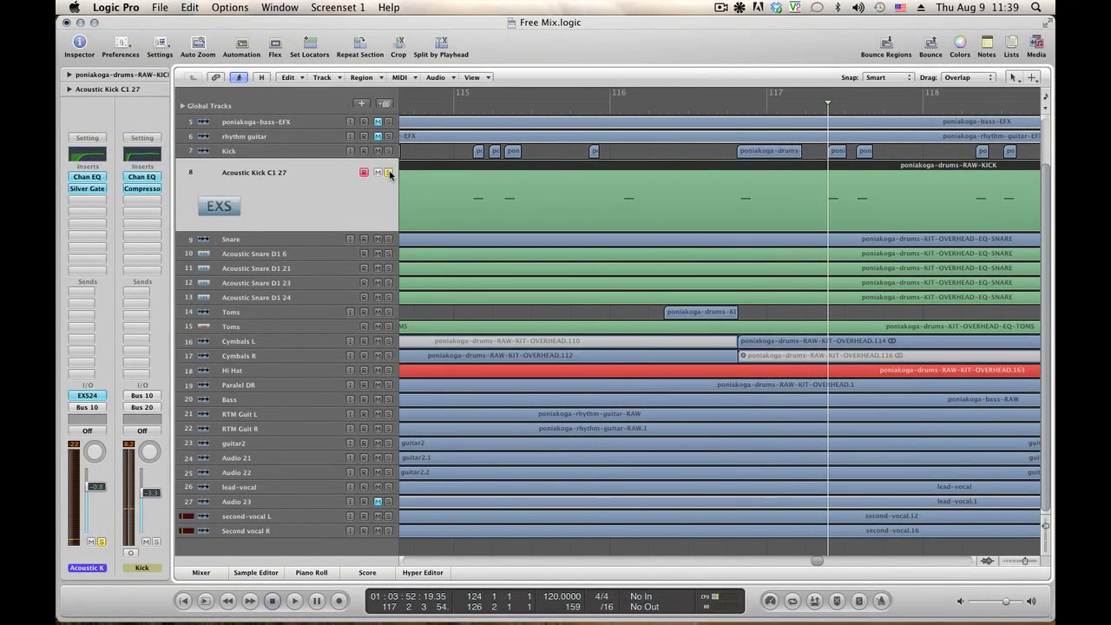
key(space)
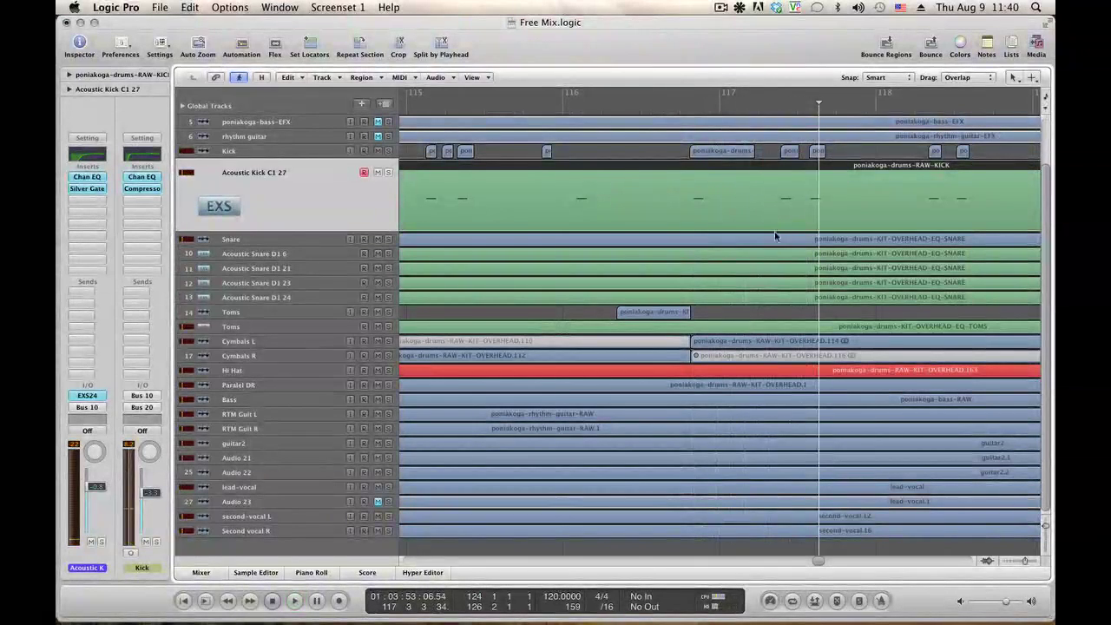
key(space)
Play from the third beat of bar 116 with Snare and Acoustic Snare D1 6, D1 21 and D1 23 soloed
click(291, 242)
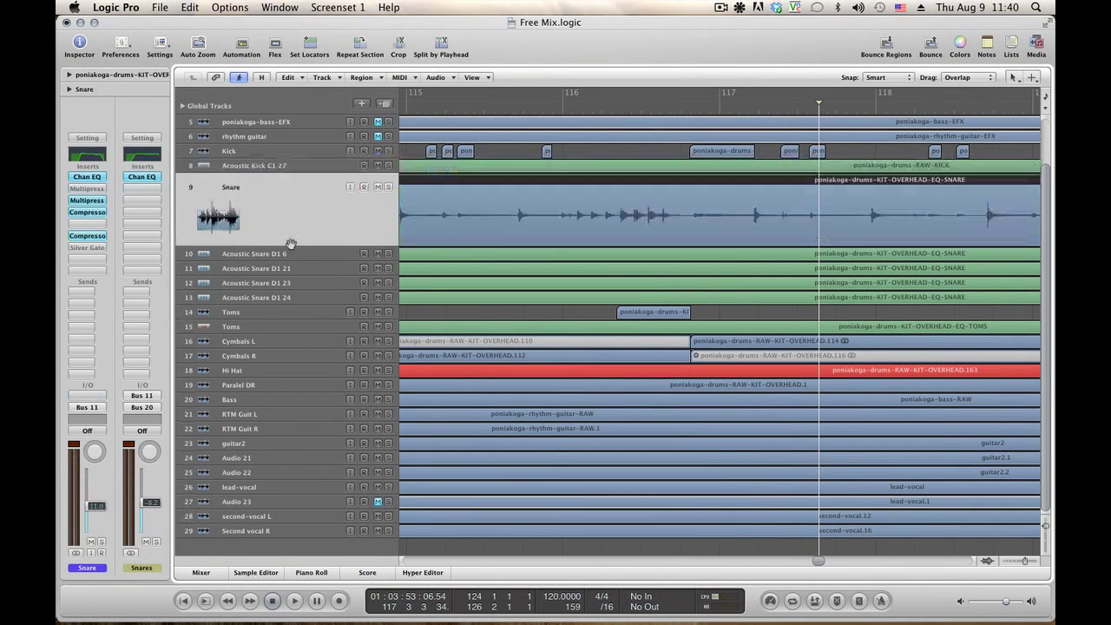
click(666, 109)
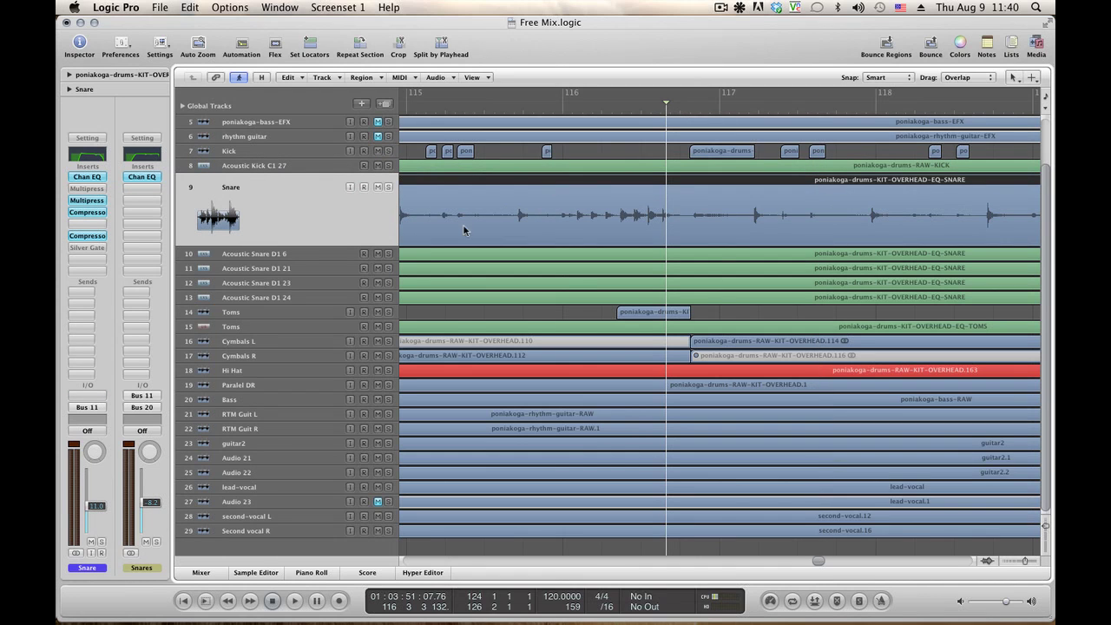
key(space)
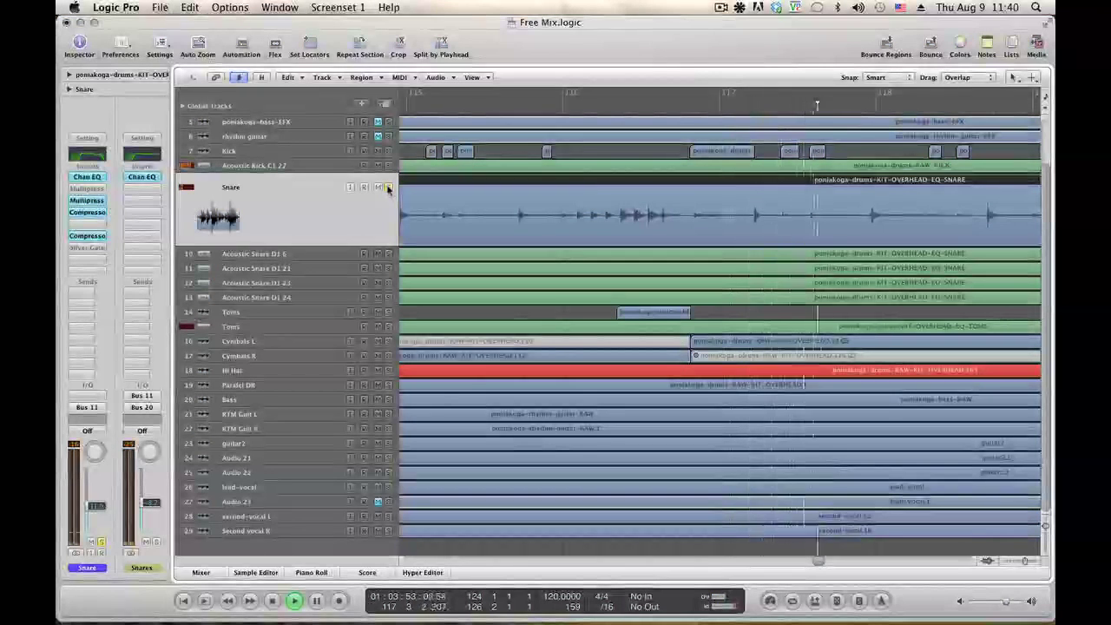
key(space)
click(388, 187)
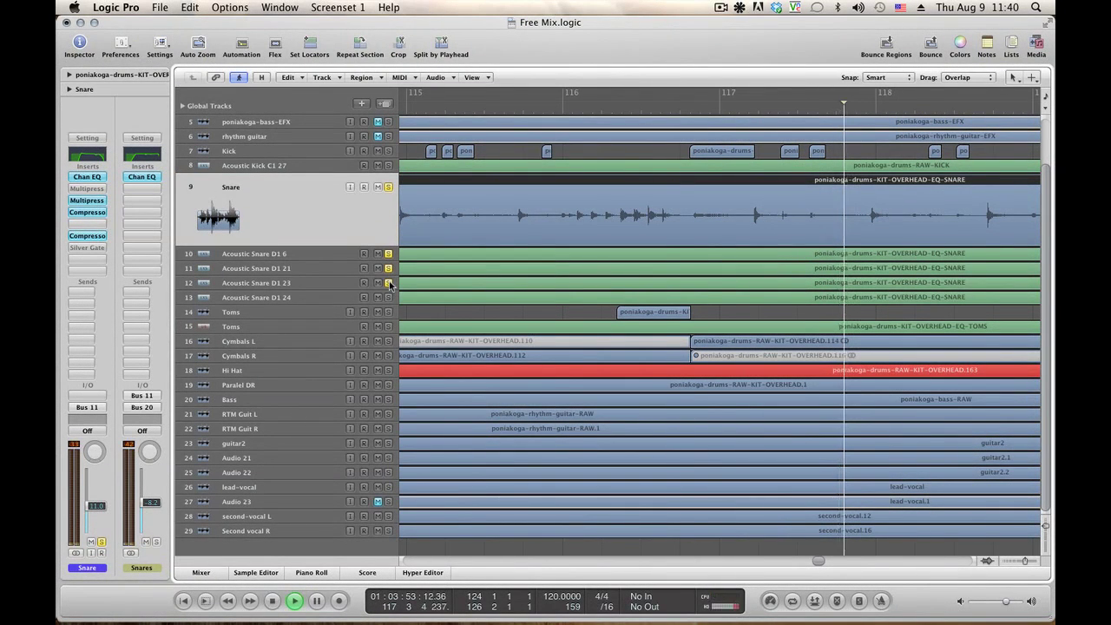
key(space)
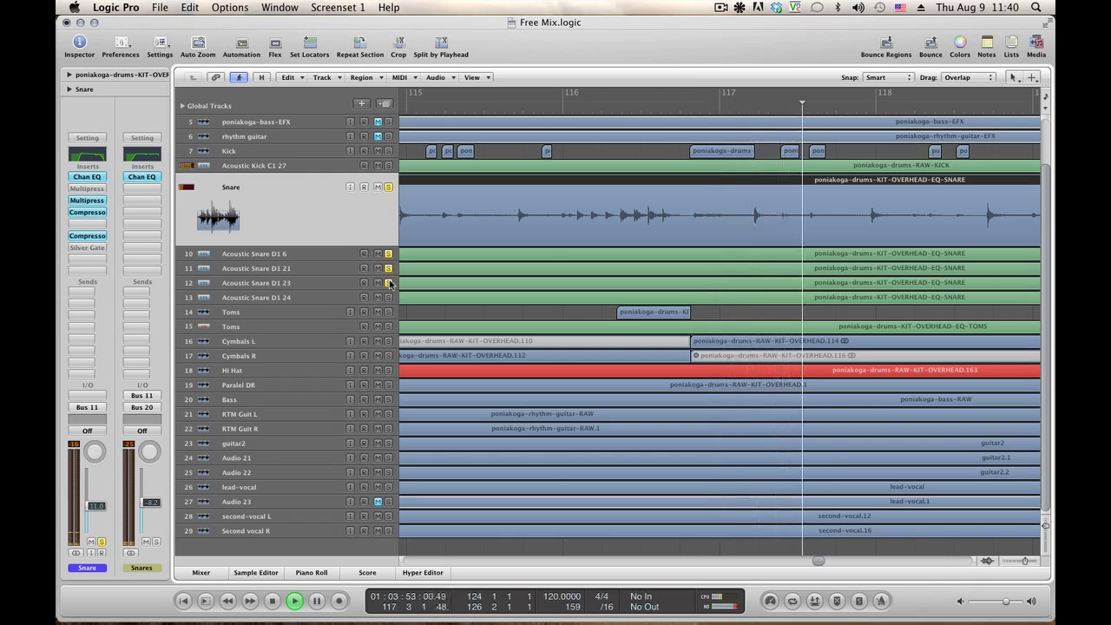
key(space)
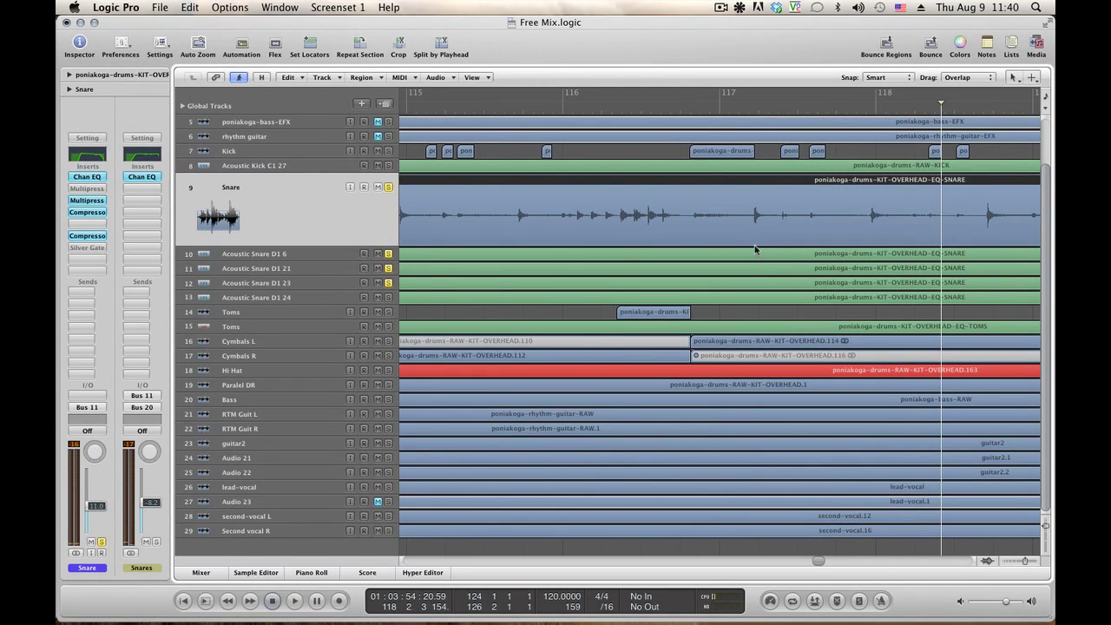
Open the Acoustic Snare D1 6 region in the Piano Roll, and play bar 117 against the Snare track's waveform
click(297, 252)
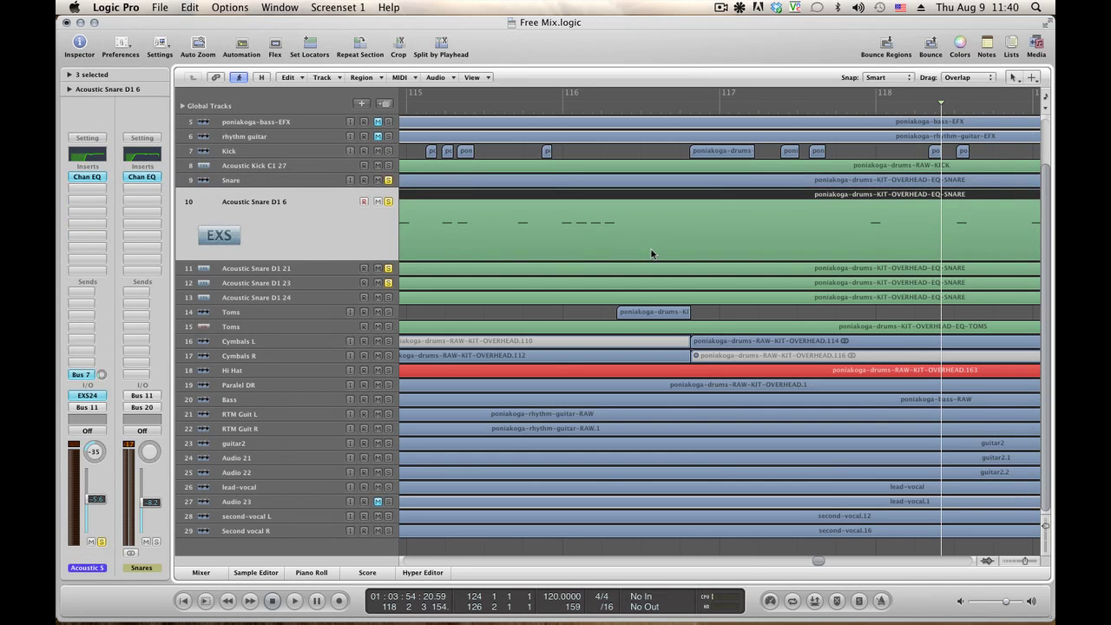
double_click(728, 218)
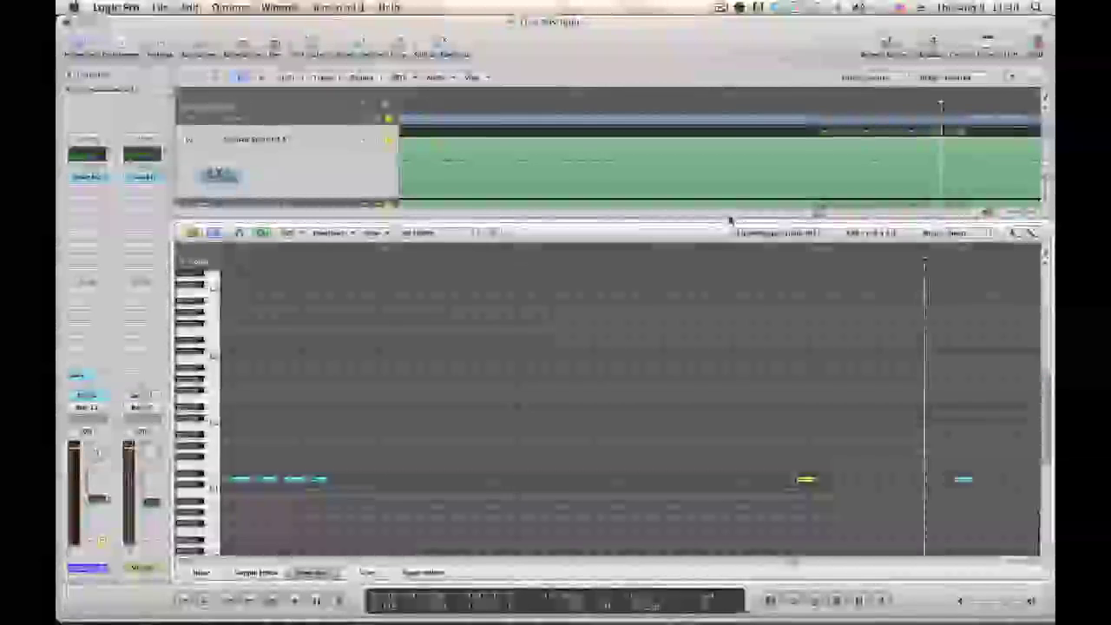
click(284, 122)
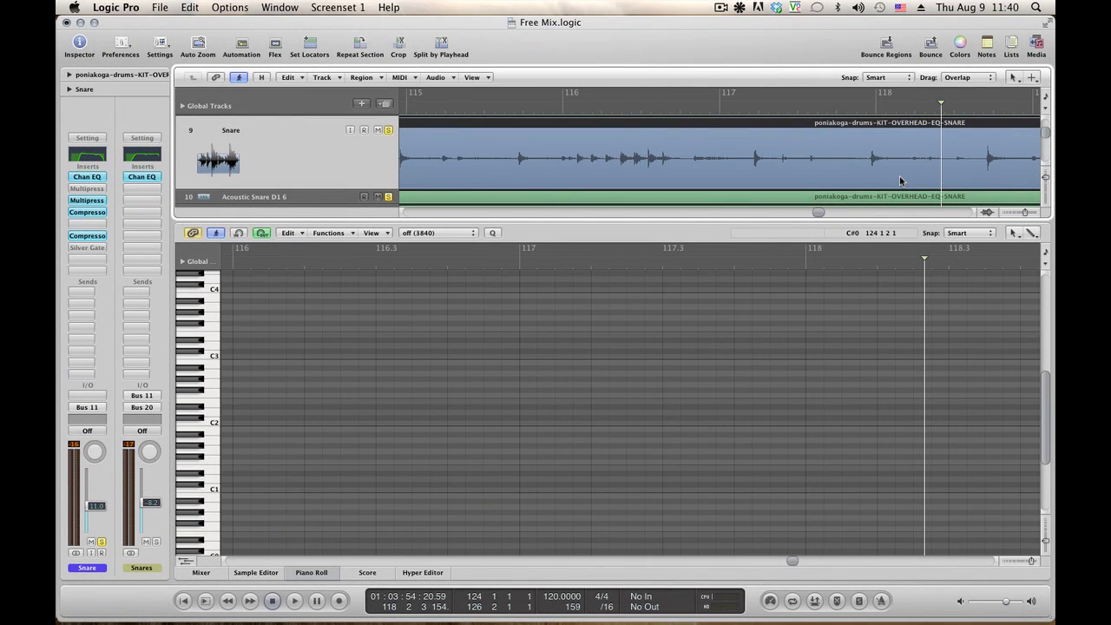
key(space)
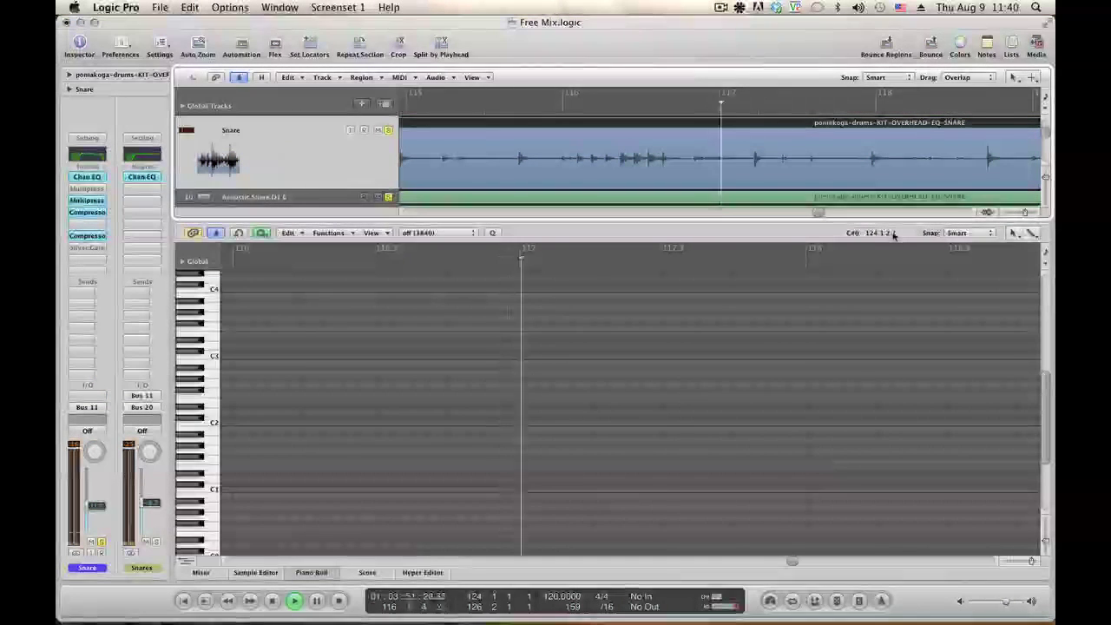
key(space)
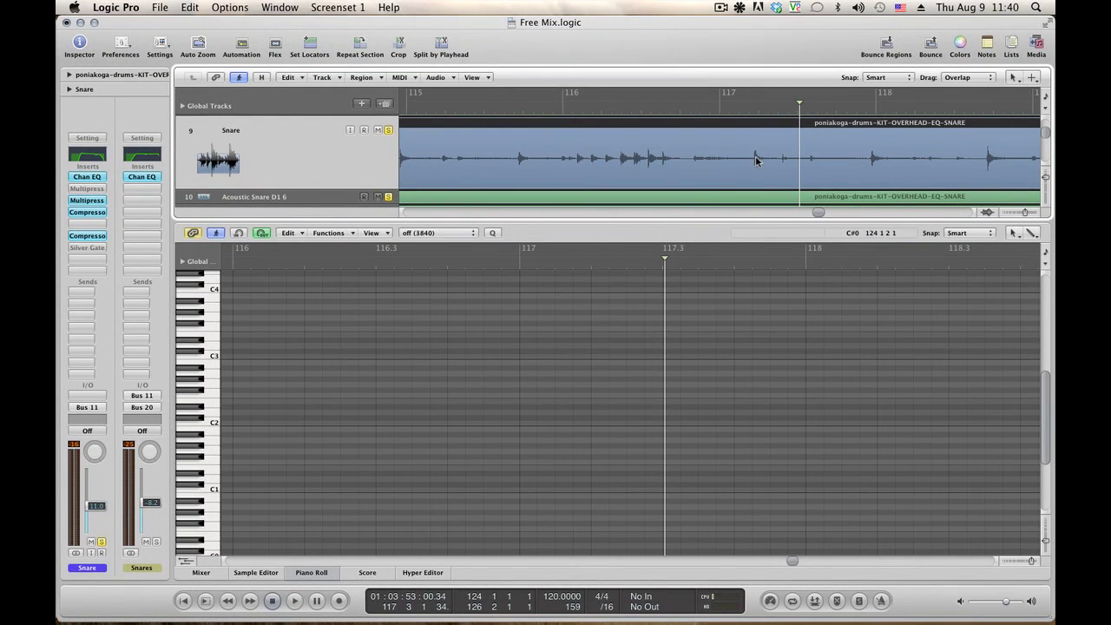
Open the Snare audio region in the Sample Editor and play through its bar 117 hit
drag(756, 161, 756, 161)
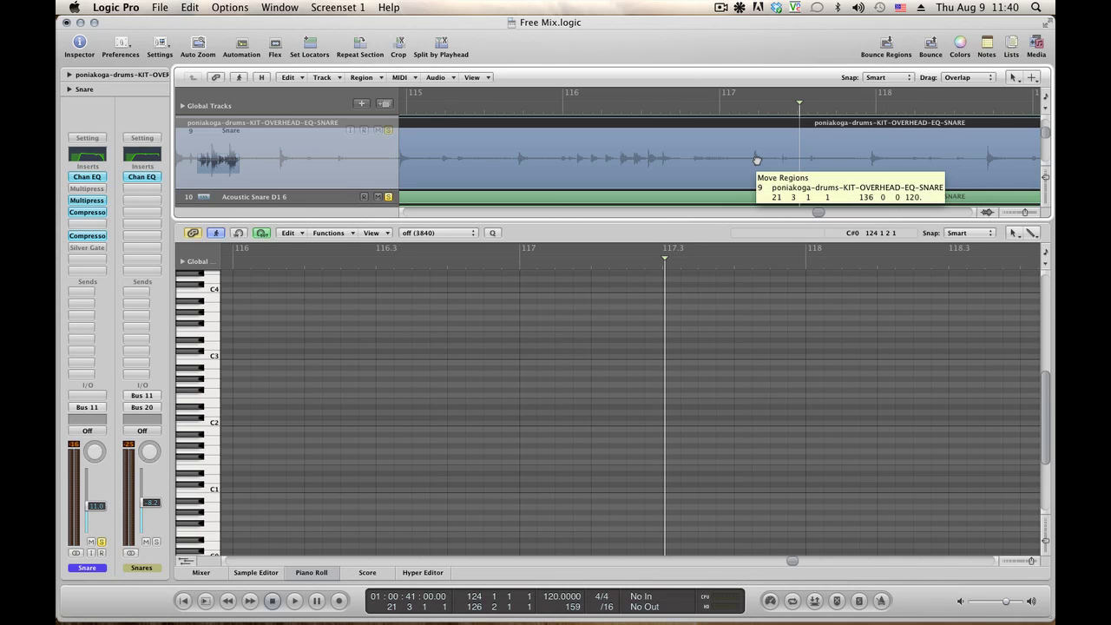
drag(756, 160, 756, 160)
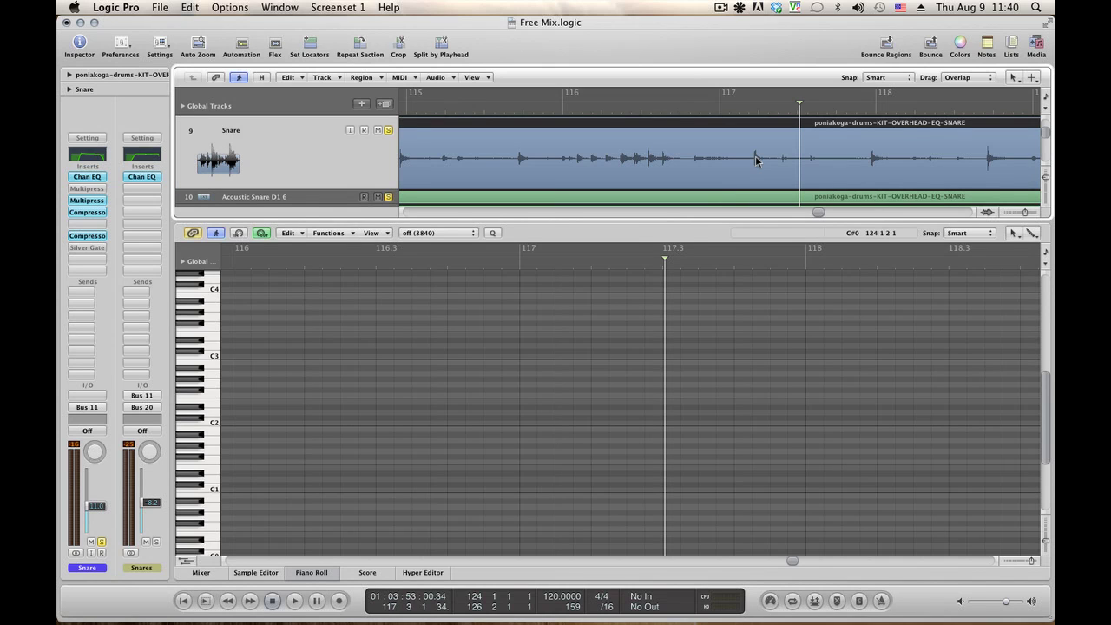
double_click(756, 161)
key(space)
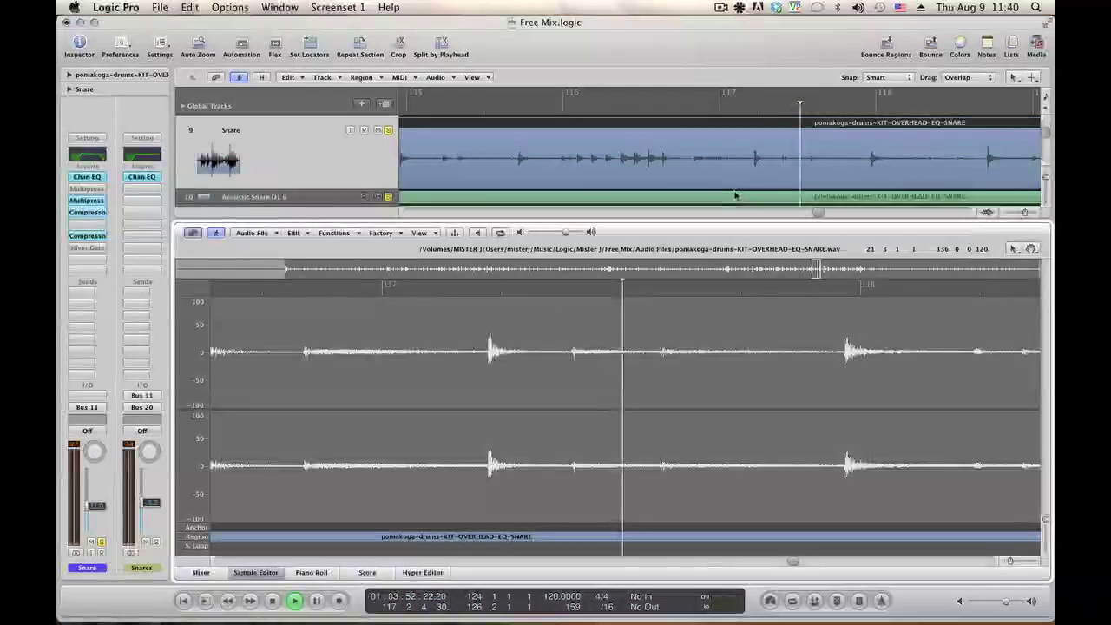
key(space)
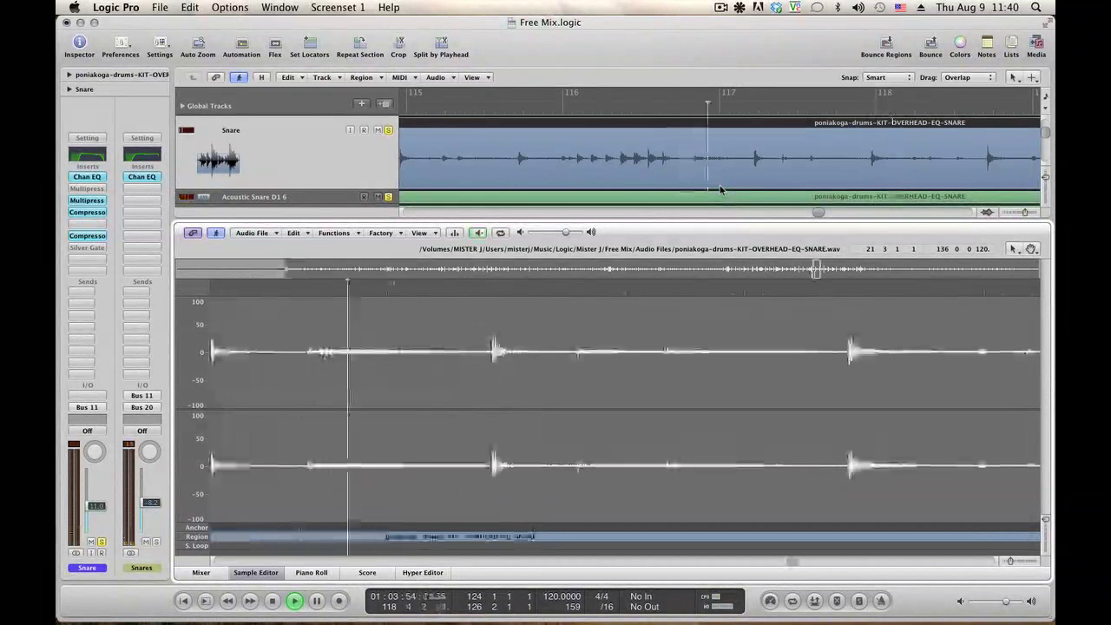
key(space)
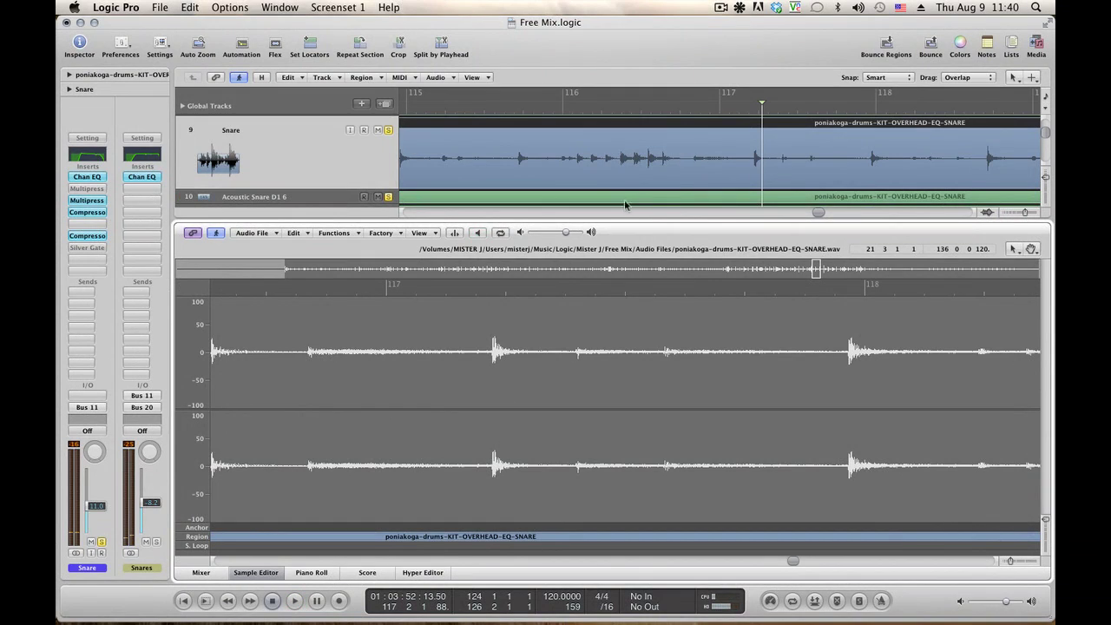
Place the Sample Editor cursor on the onset of the bar 117 snare hit, at 117 1 4 121
click(495, 348)
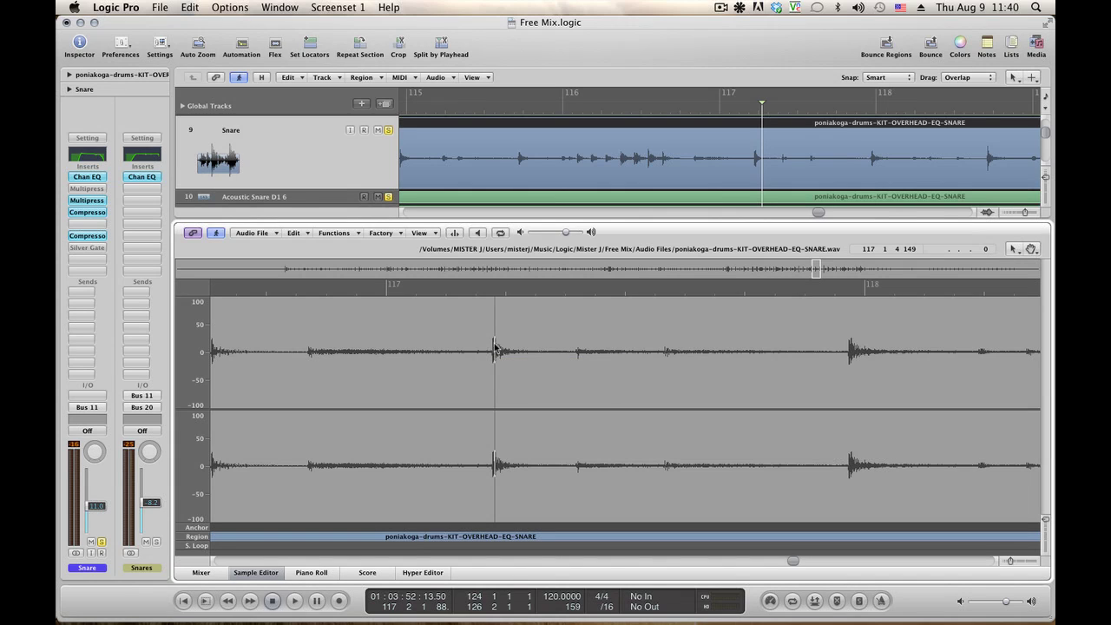
click(492, 350)
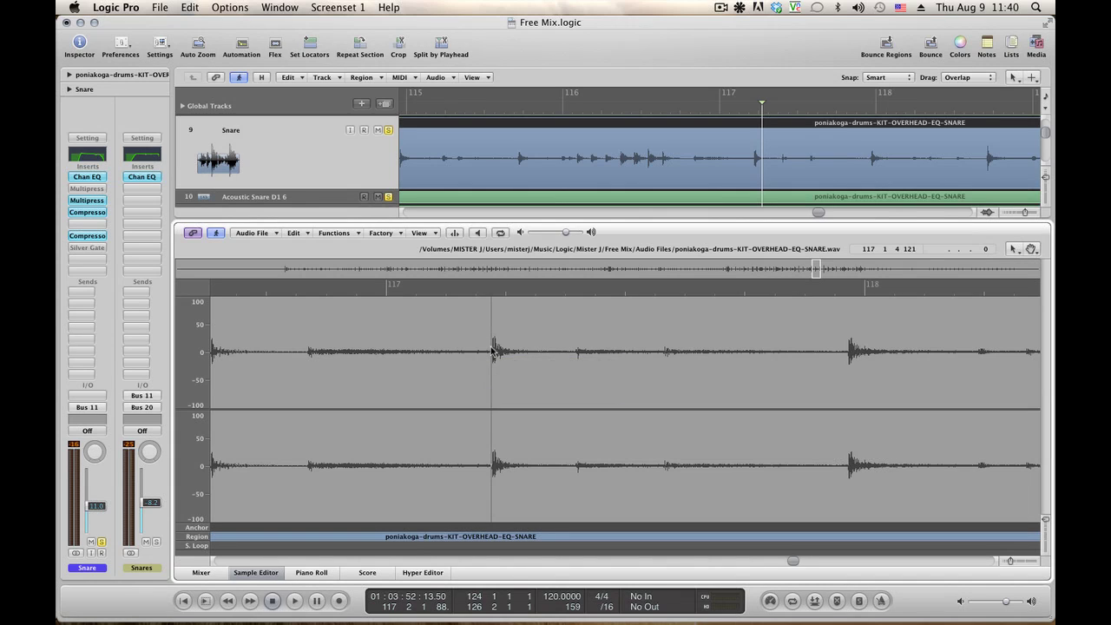
click(492, 350)
Show the Acoustic Snare D1 6 notes in the Piano Roll and play from late bar 116 with Acoustic Snare D1 24 also soloed
click(663, 201)
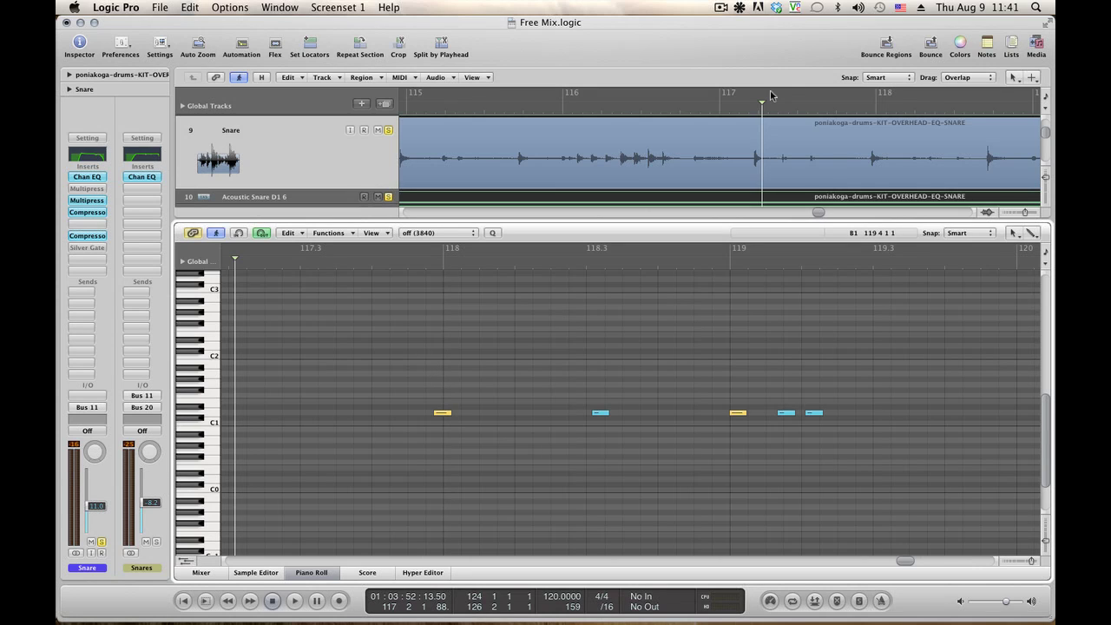
click(679, 106)
scroll(389, 147, down, 3)
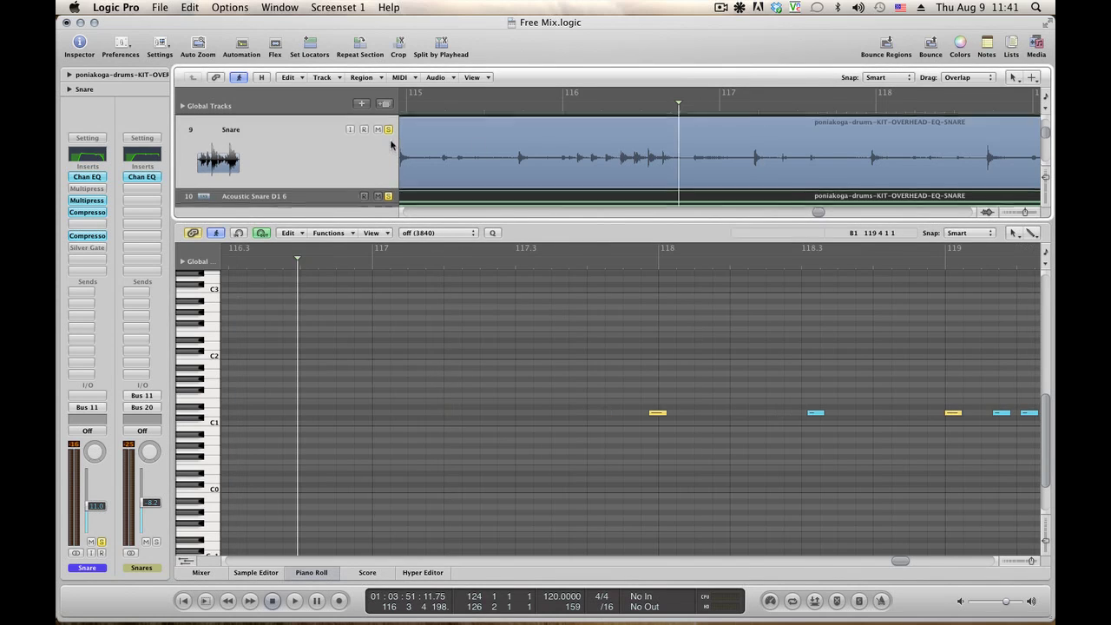
key(space)
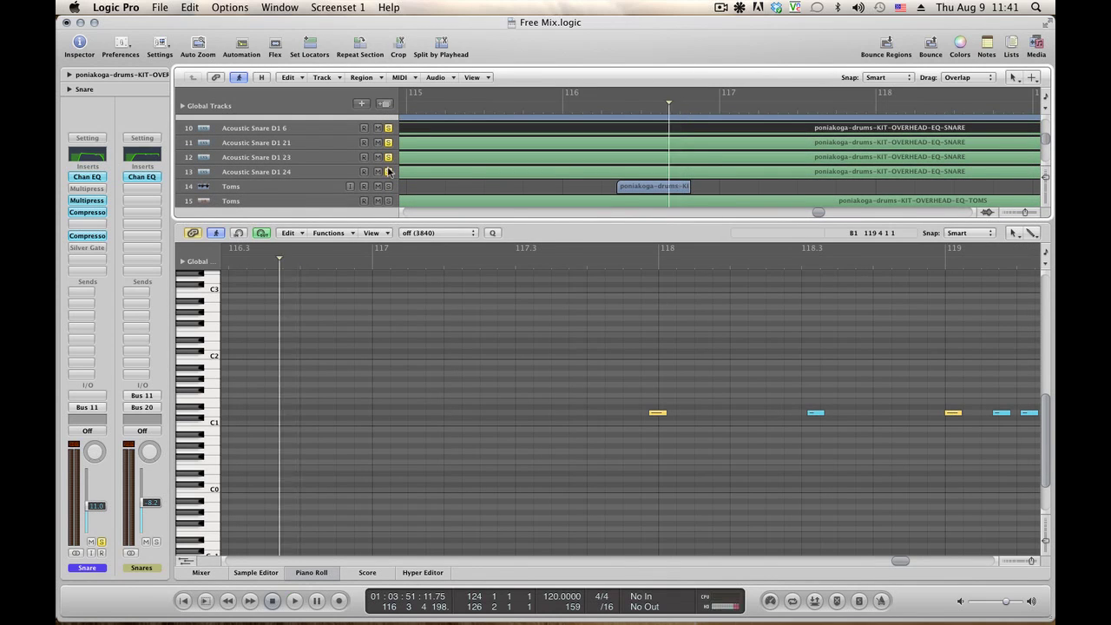
key(space)
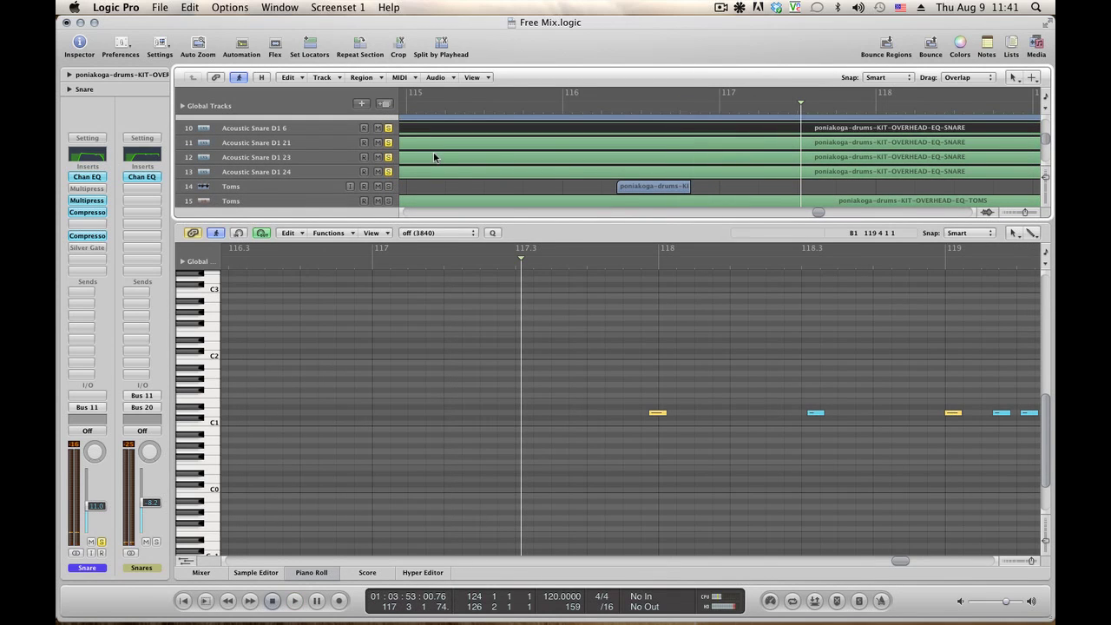
Play up to the missing hit in bar 117 and duplicate the Acoustic Snare D1 6 note before bar 118 to about 117 2
key(space)
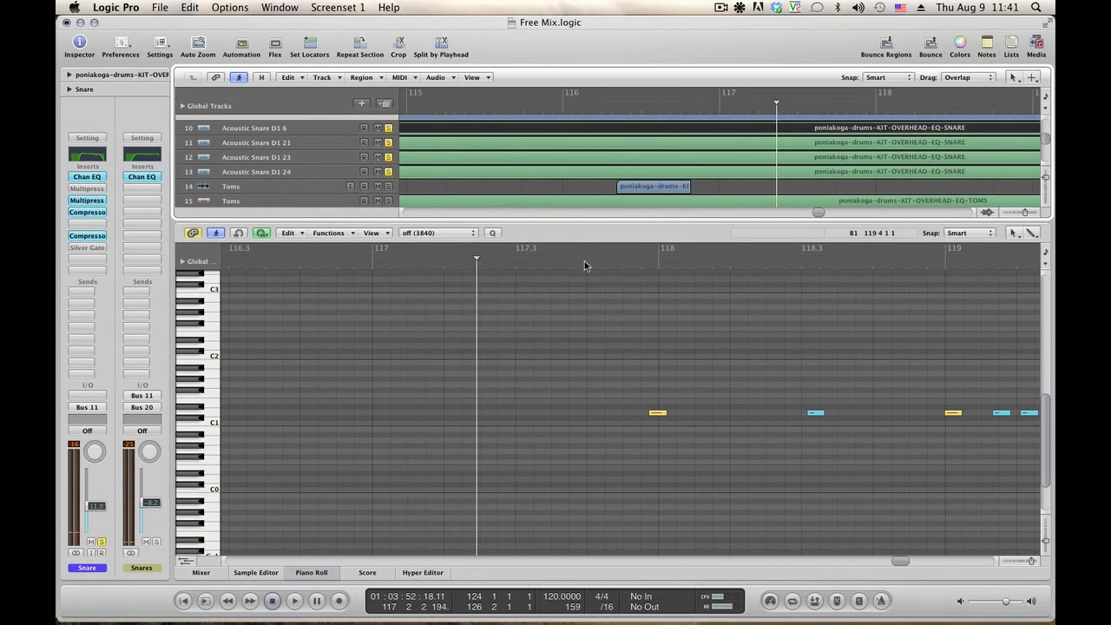
key(space)
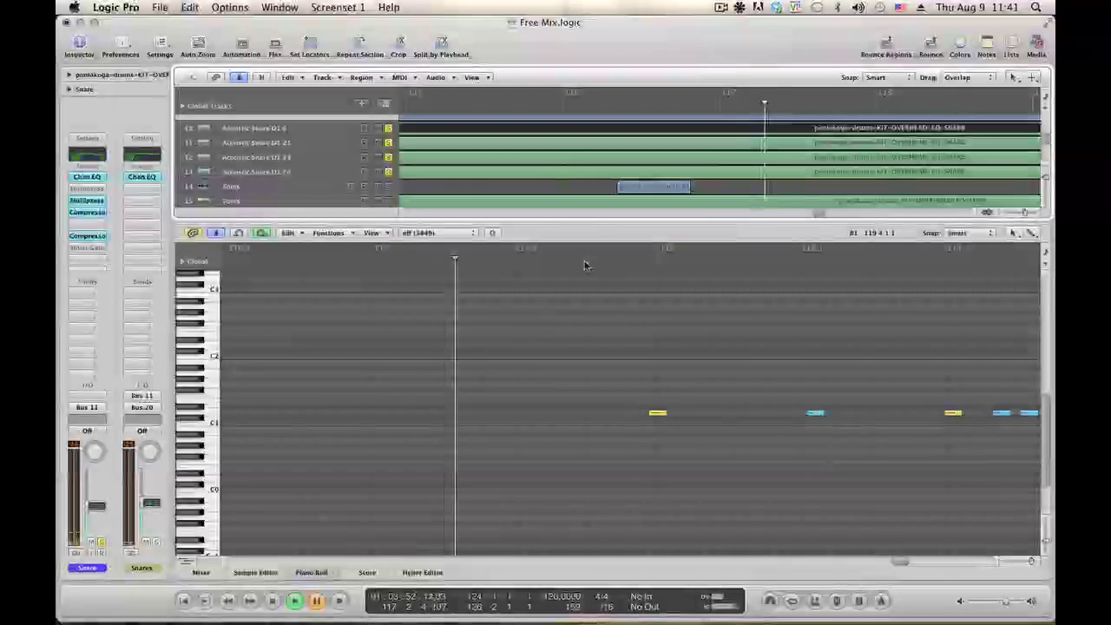
click(657, 413)
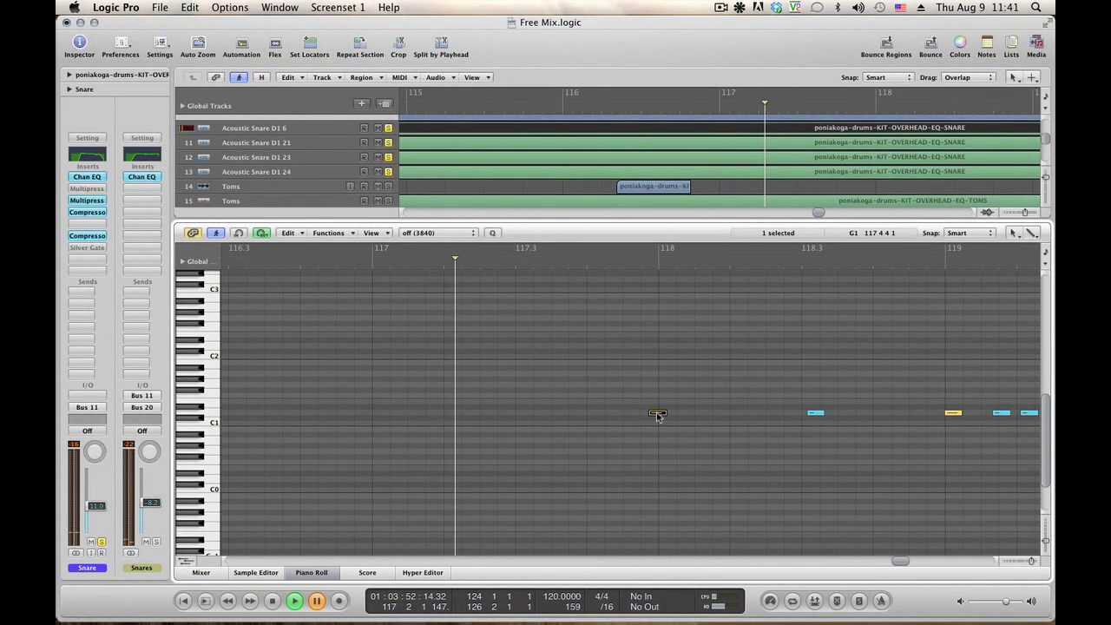
drag(657, 414, 457, 411)
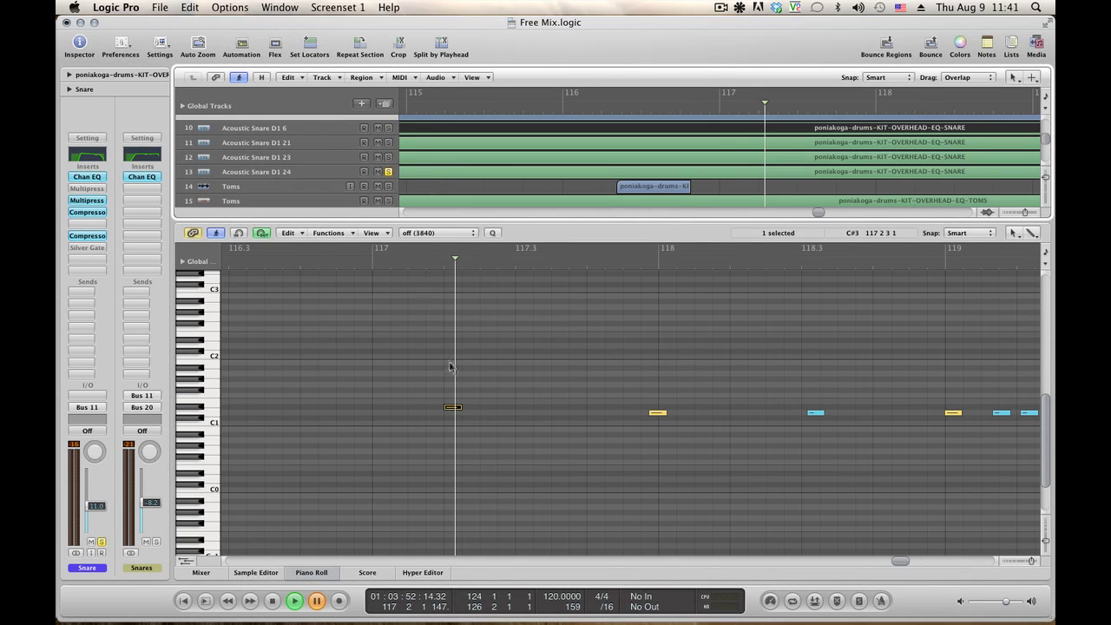
Copy the new bar 117 note and paste it at its original position in the Acoustic Snare D1 24 region
right_click(453, 410)
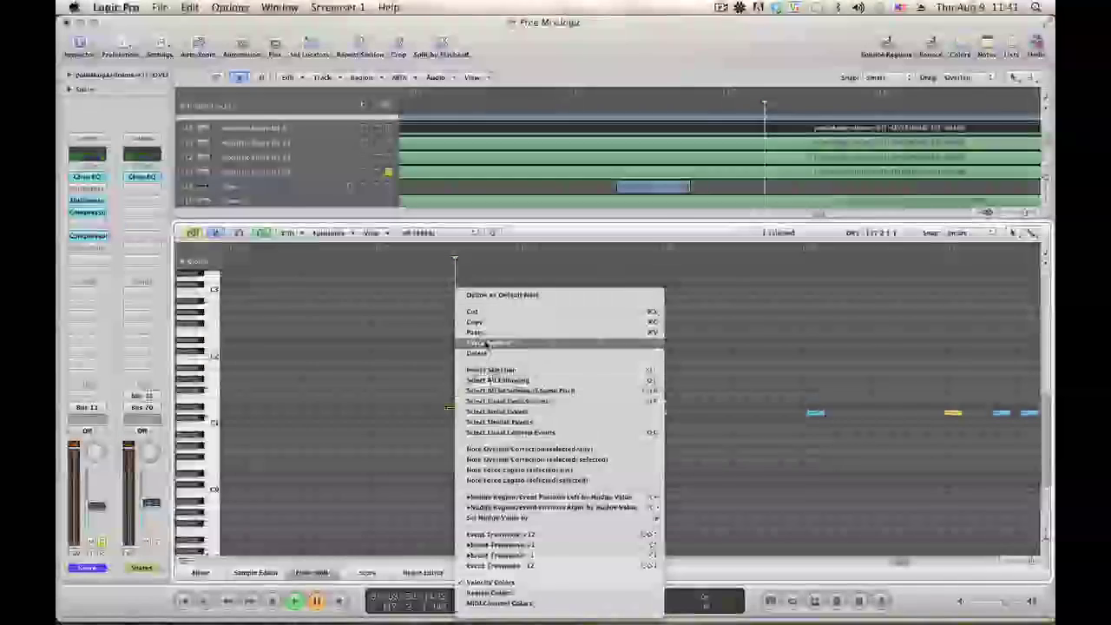
click(483, 324)
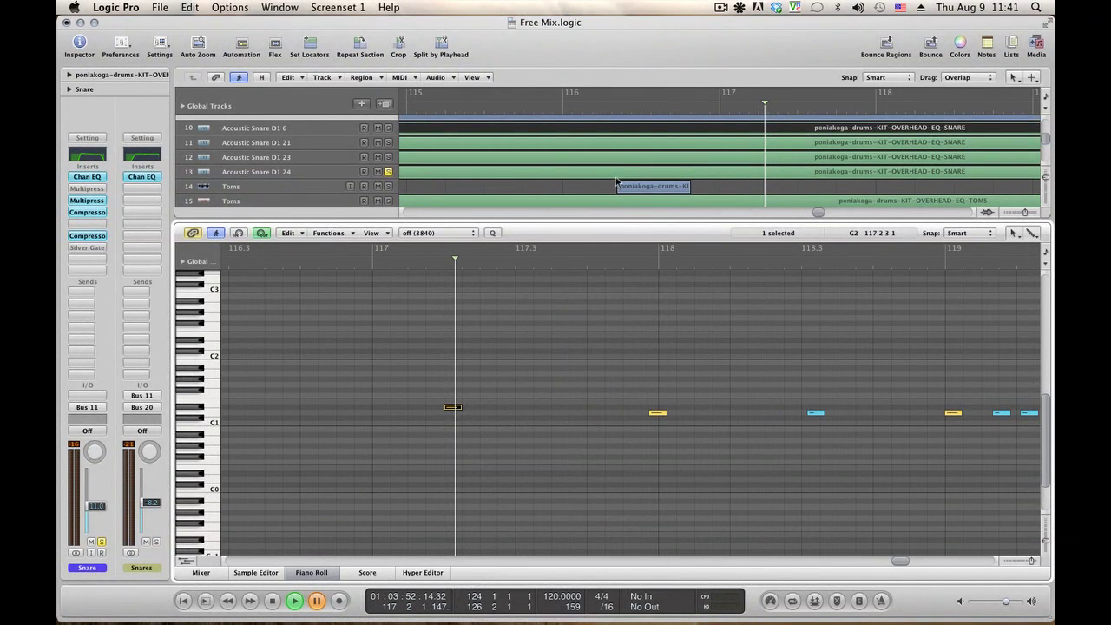
key(super+z)
right_click(419, 384)
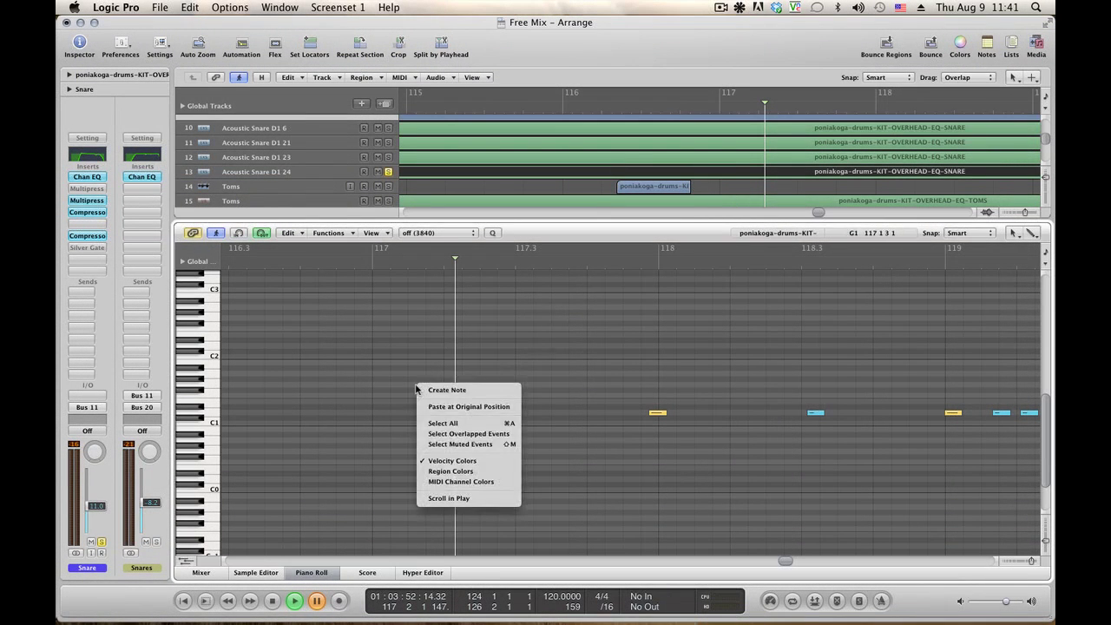
click(502, 409)
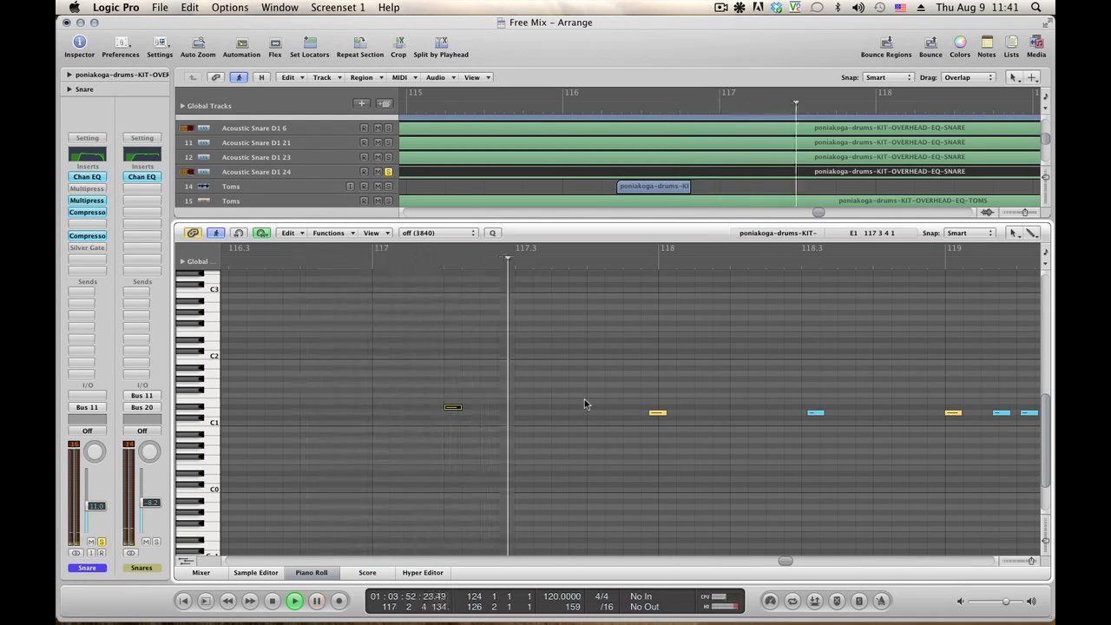
Play bar 117 and try the pasted Acoustic Snare D1 24 note slightly later, at about 117 2 2
key(space)
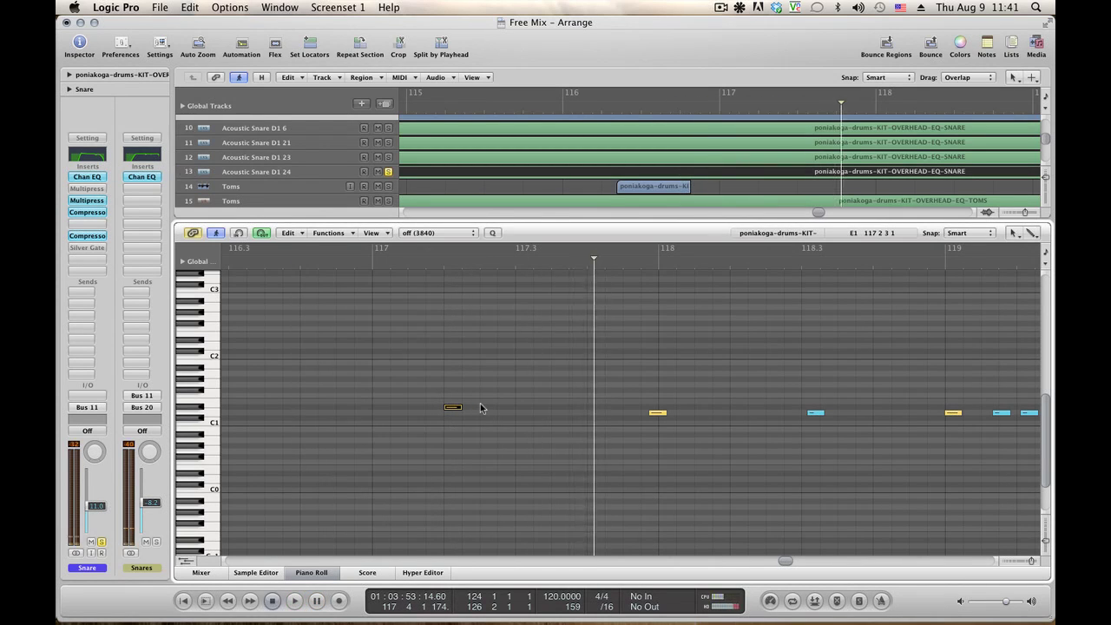
key(space)
key(space)
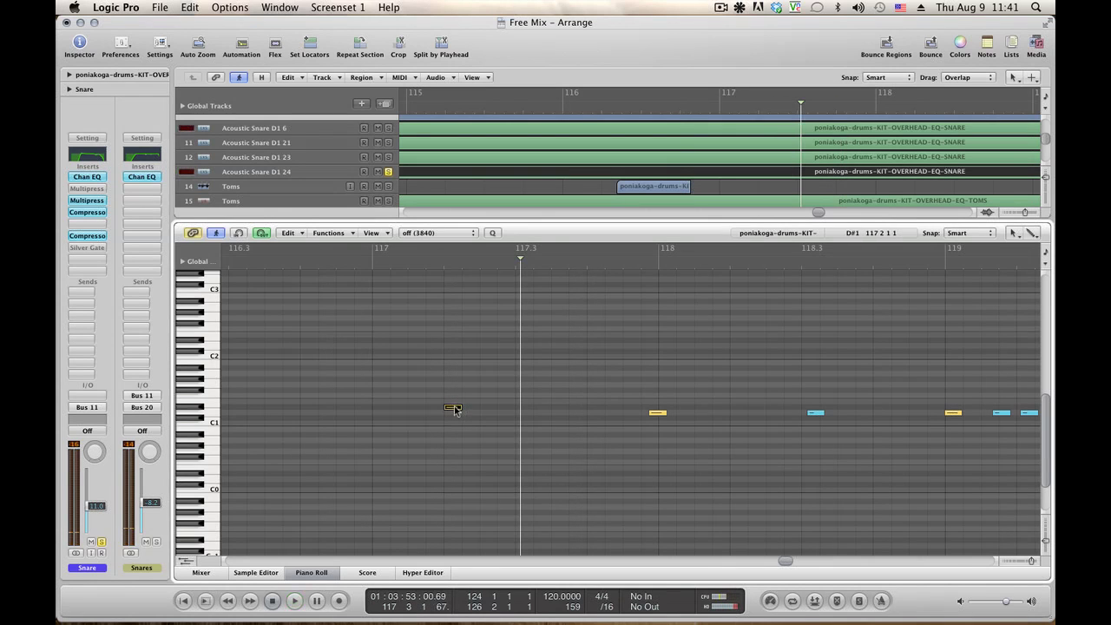
drag(452, 409, 472, 412)
key(space)
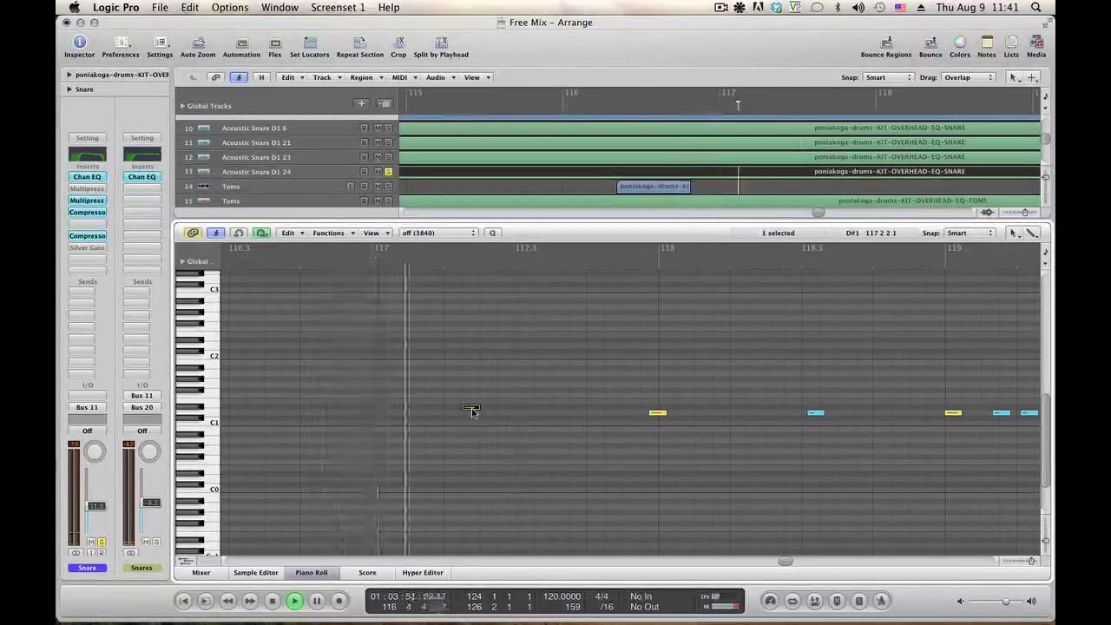
key(space)
Move the Acoustic Snare D1 24 note slightly earlier, to just before 117 2, and play bar 117
drag(472, 411, 445, 411)
key(space)
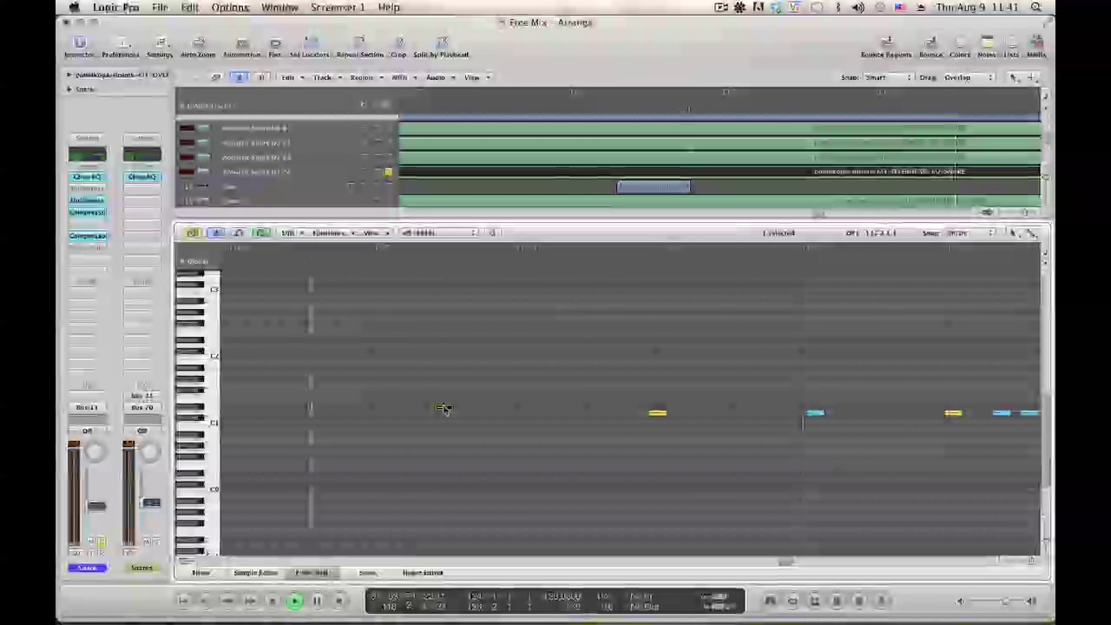
key(space)
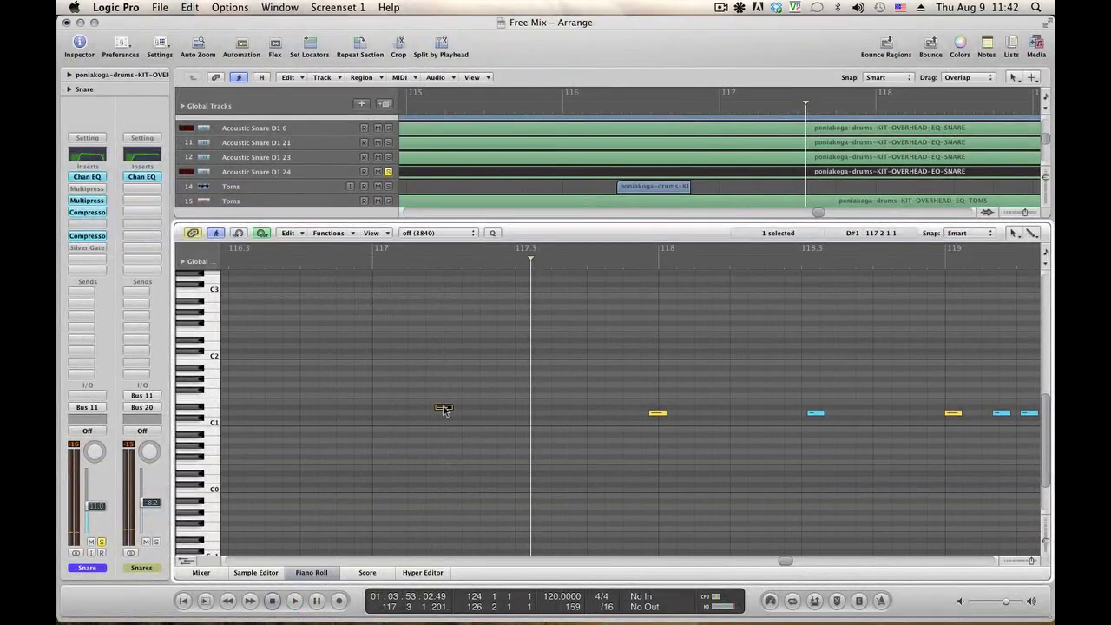
Copy the adjusted note and paste it at its original position in the Acoustic Snare D1 23 and Acoustic Snare D1 21 regions
right_click(443, 408)
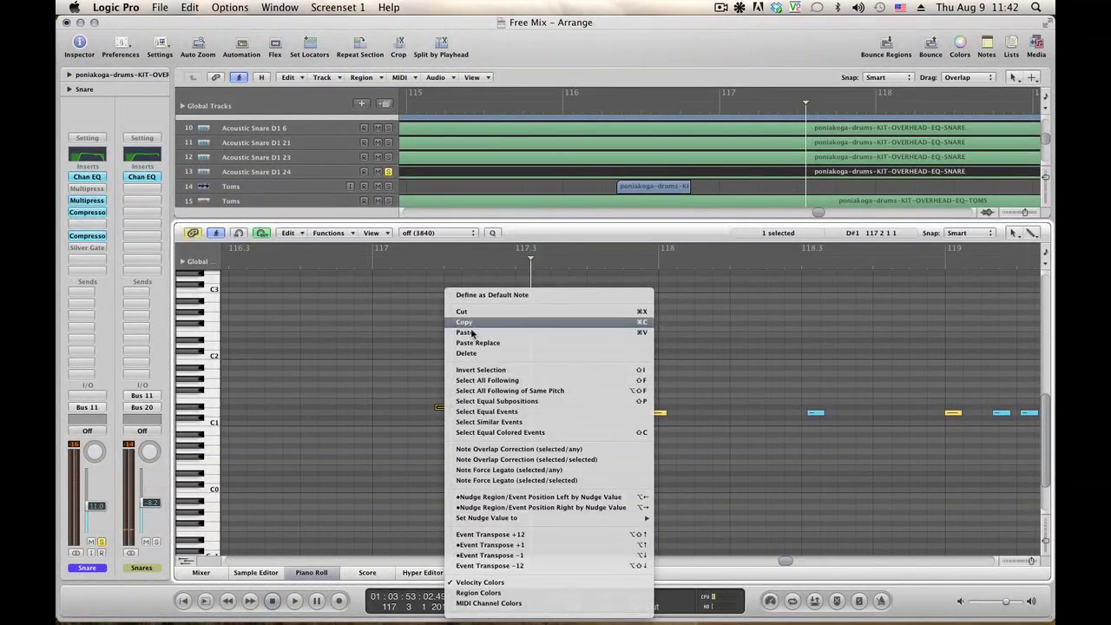
click(471, 334)
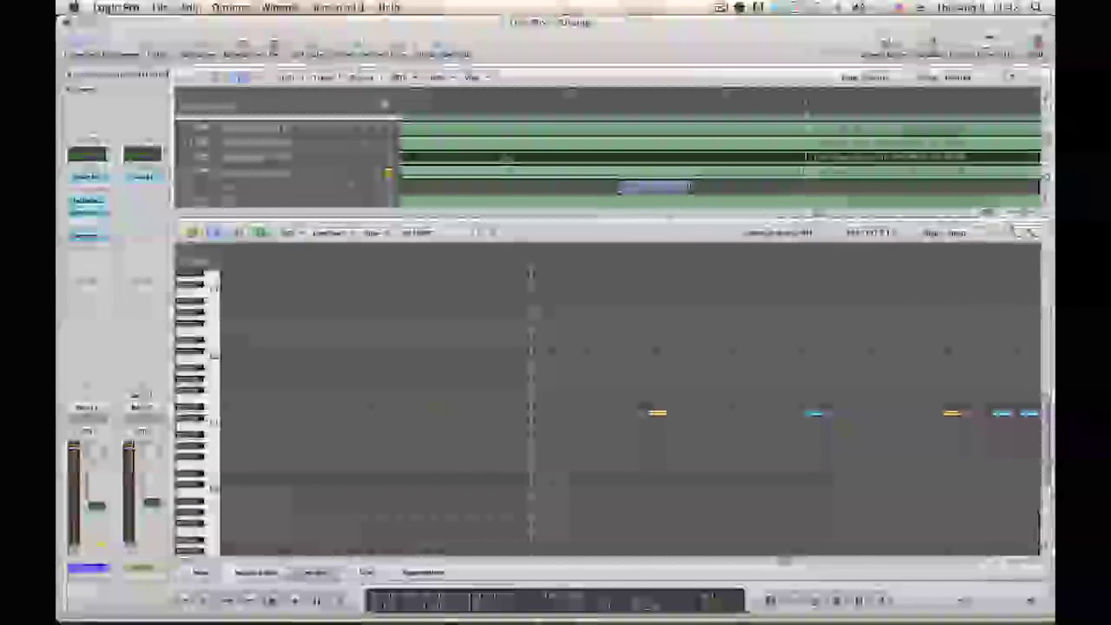
right_click(492, 351)
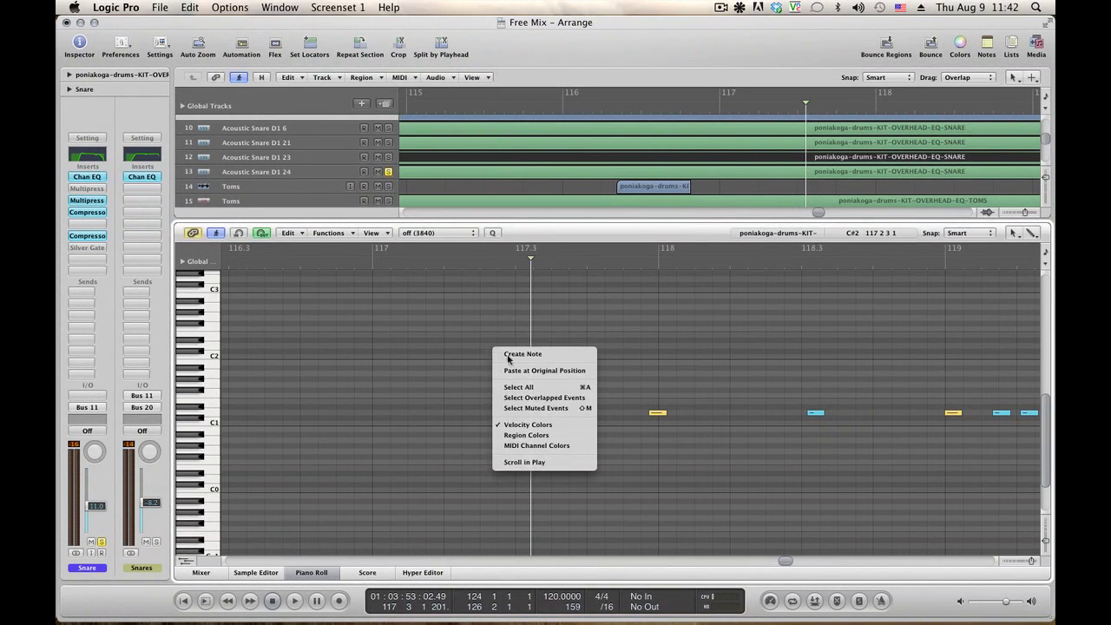
click(519, 371)
right_click(497, 364)
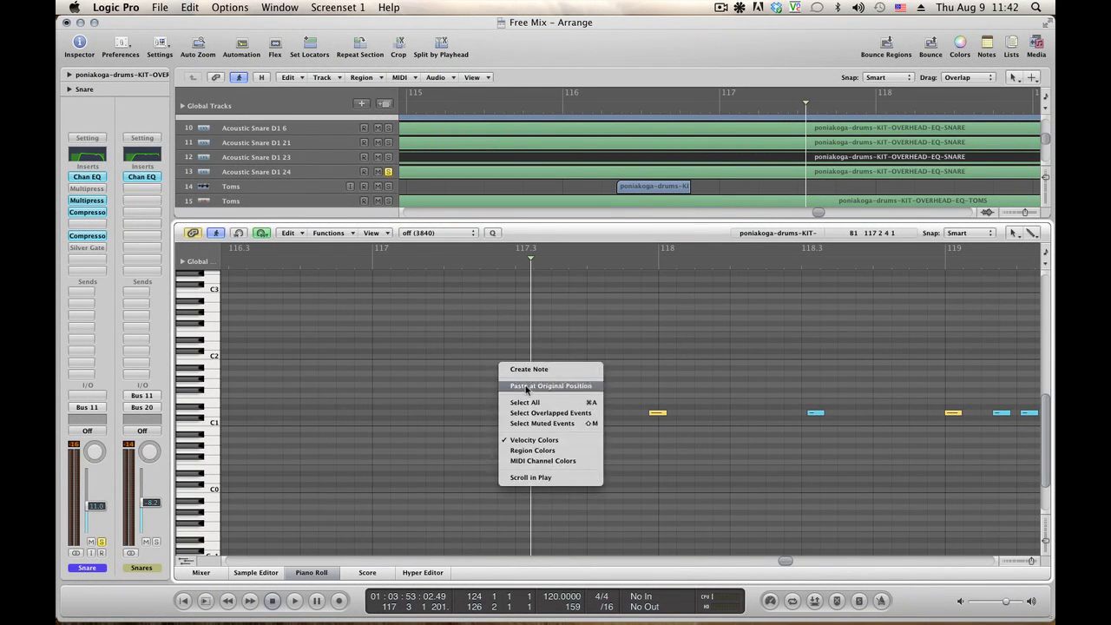
click(532, 385)
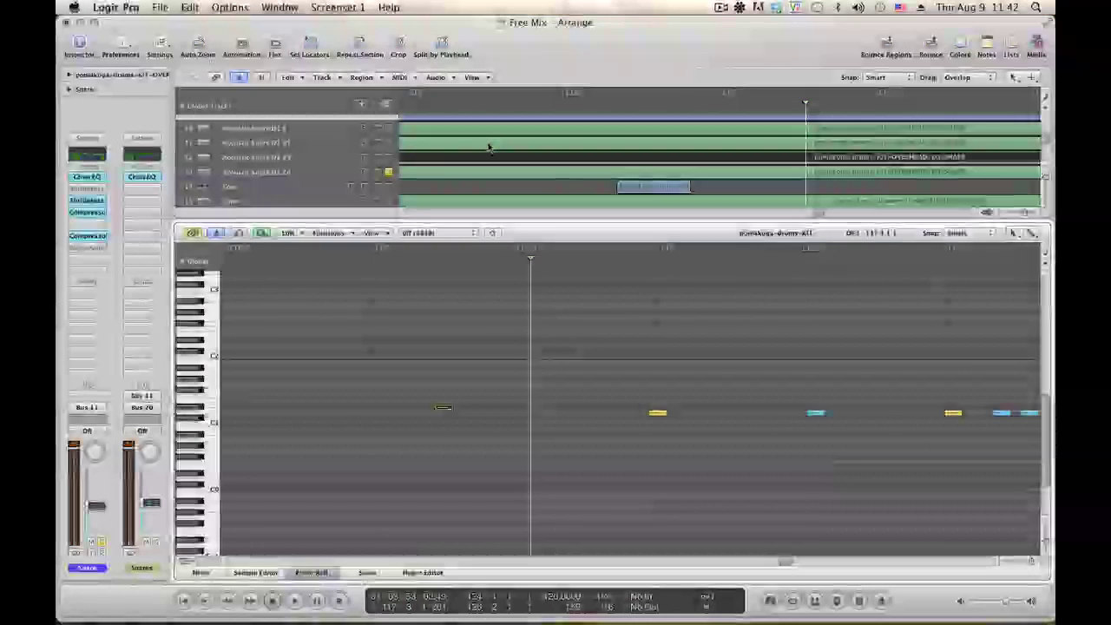
right_click(498, 420)
click(518, 442)
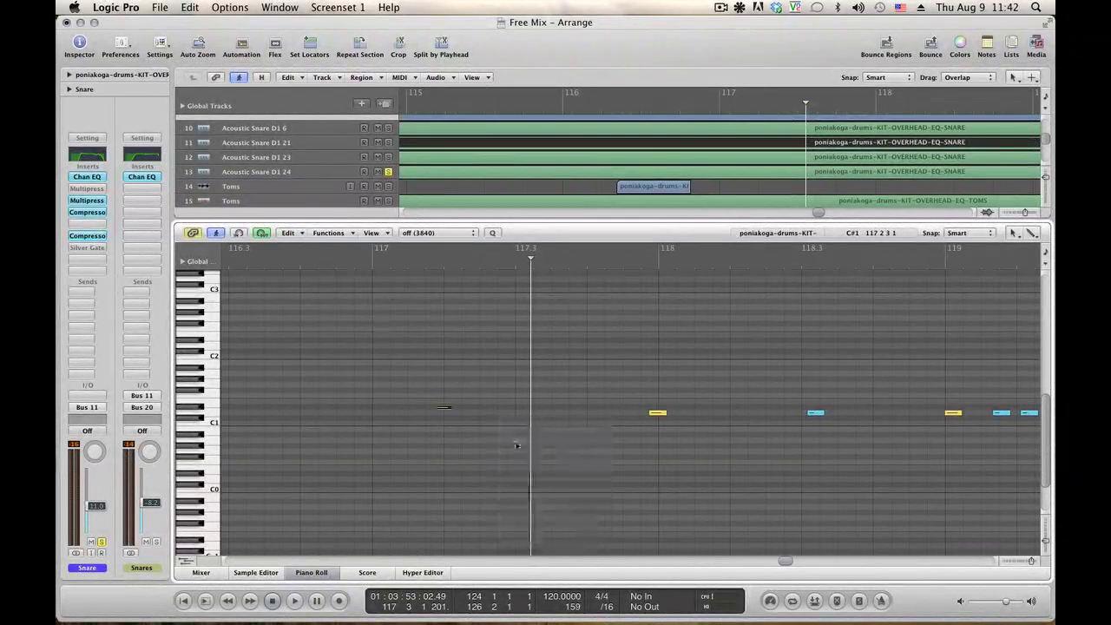
Replace the added bar 117 note in the Acoustic Snare D1 6 region with the adjusted note at its original position
click(501, 131)
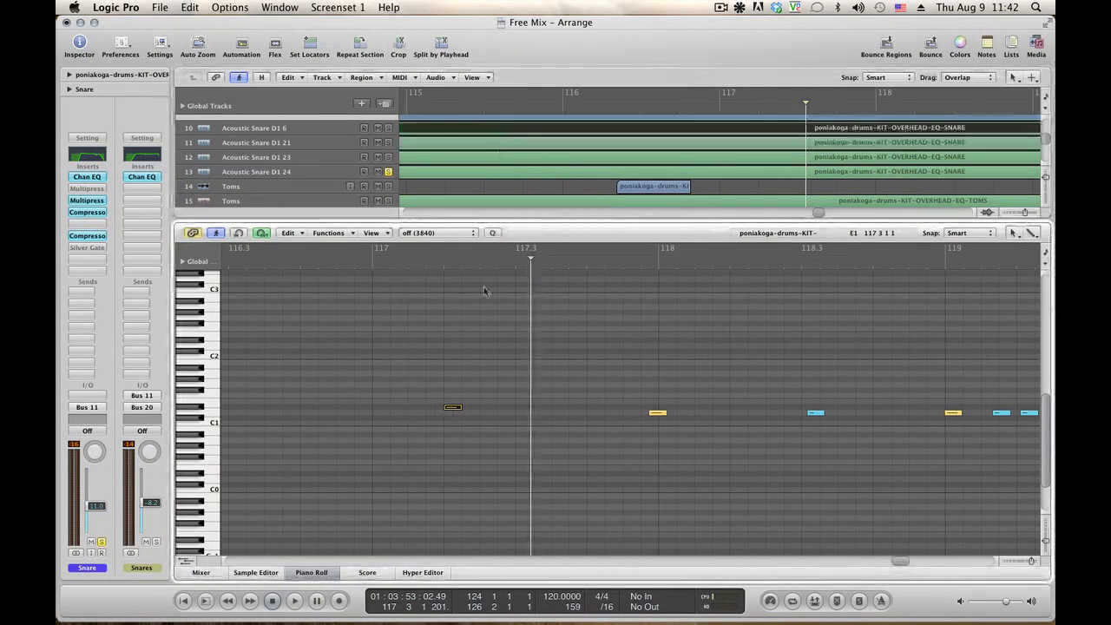
right_click(456, 423)
click(473, 447)
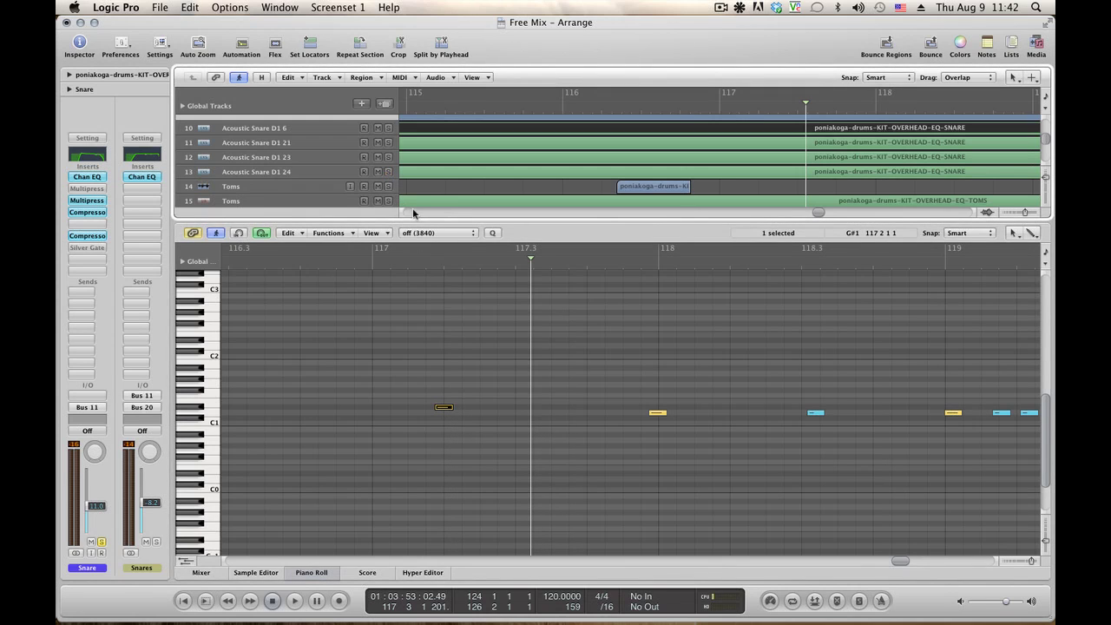
Turn off the remaining snare solos and play the full mix through the corrected bar 117 hit
scroll(424, 191, up, 3)
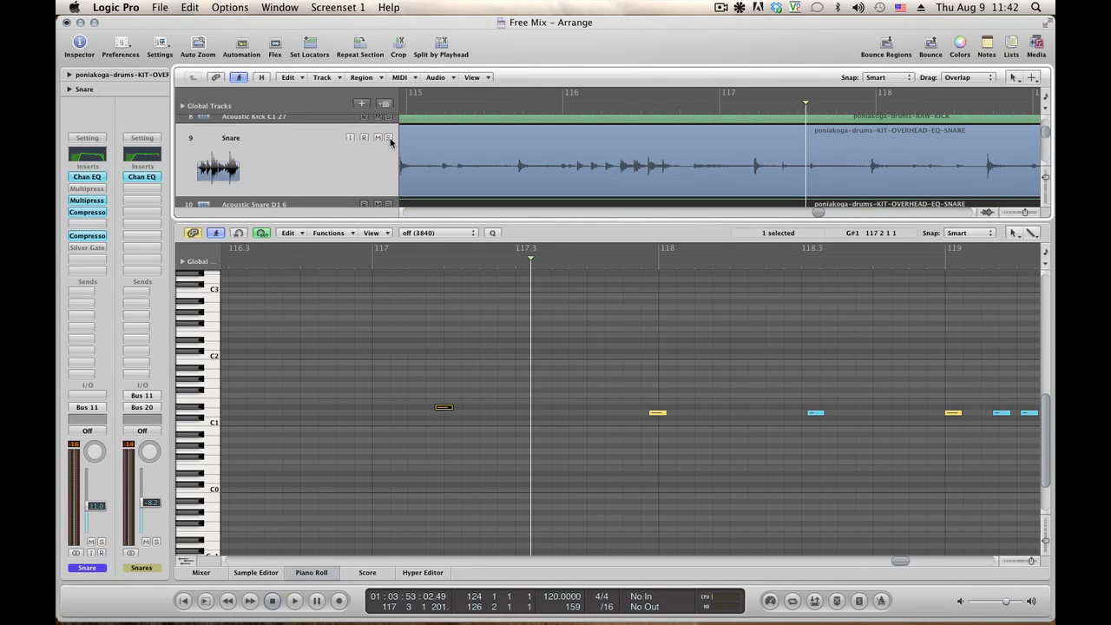
key(space)
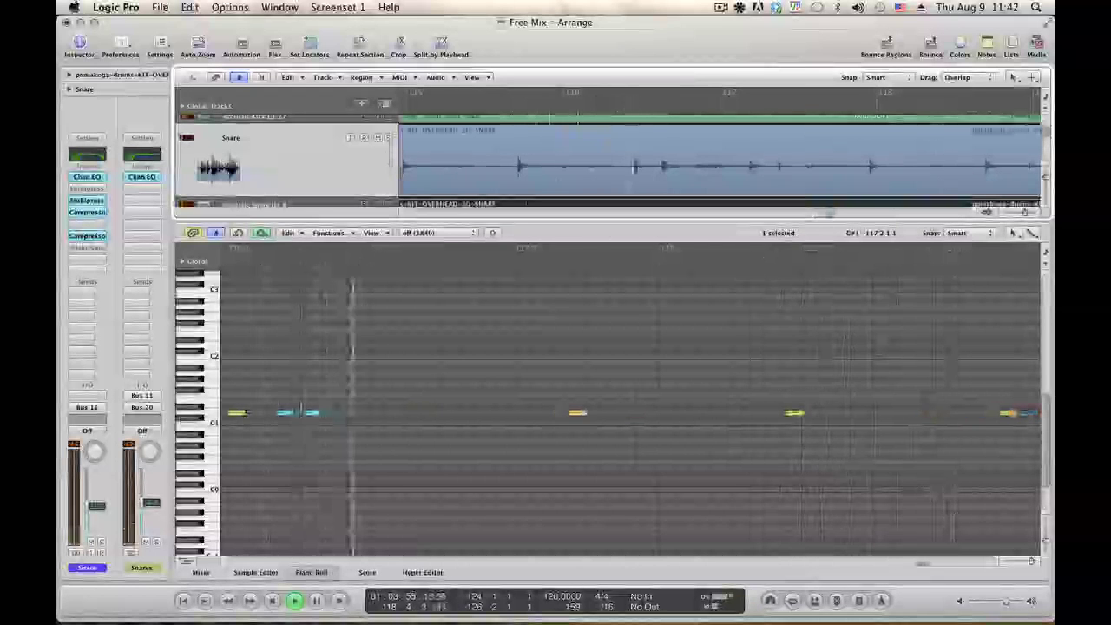
Close the Piano Roll and play the arrangement through the fill in bars 131 and 132
click(311, 573)
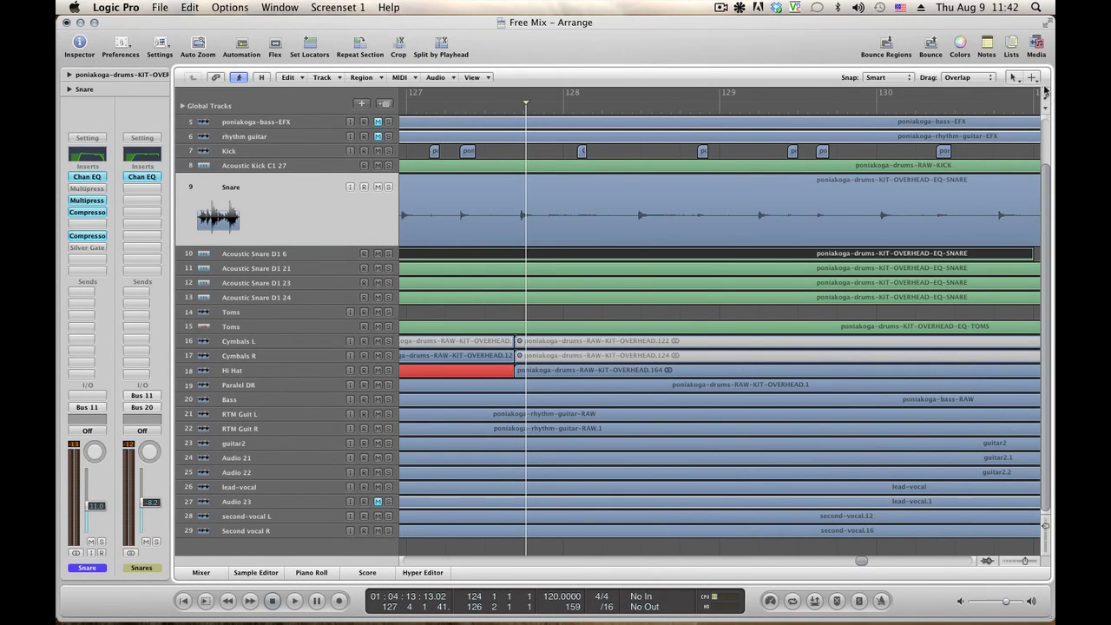
key(space)
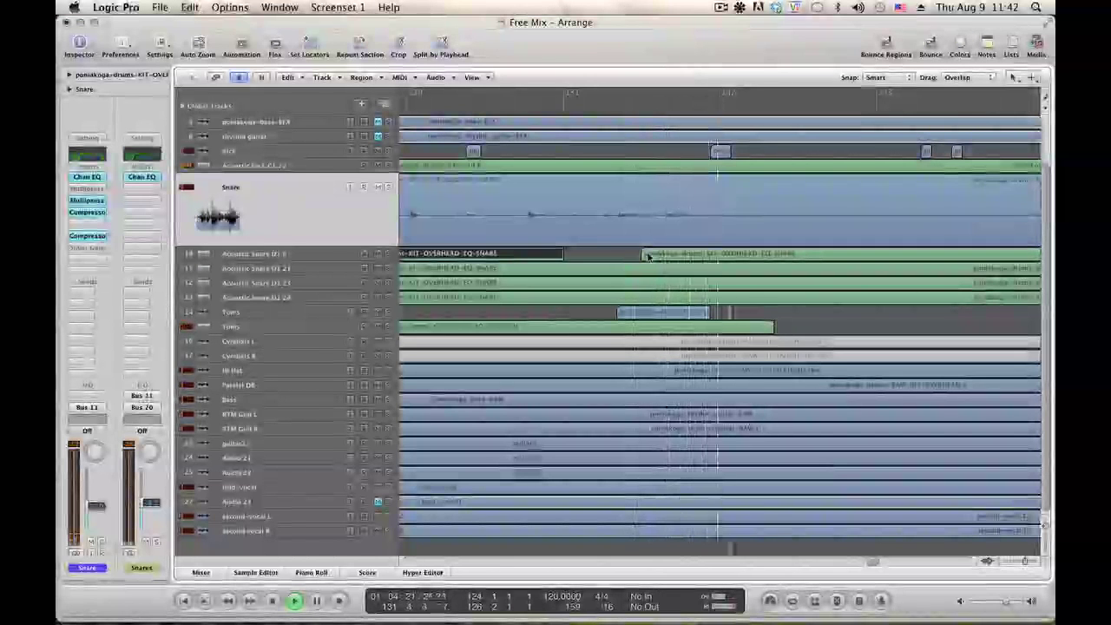
key(space)
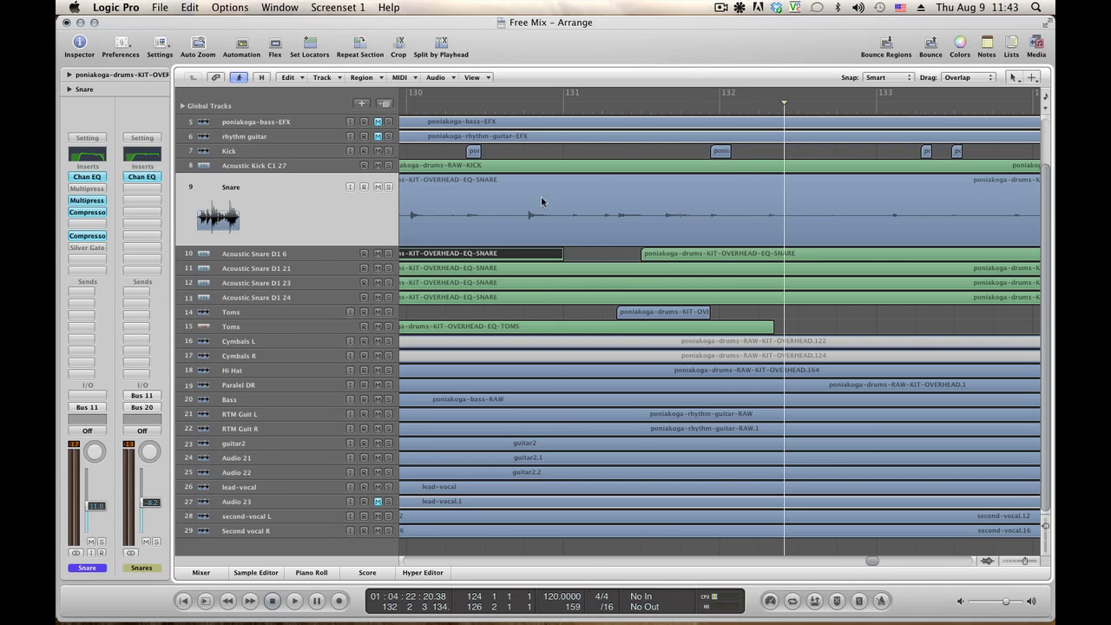
Open the Acoustic Kick C1 27 region in the Piano Roll and play its notes from just before bar 132
click(745, 166)
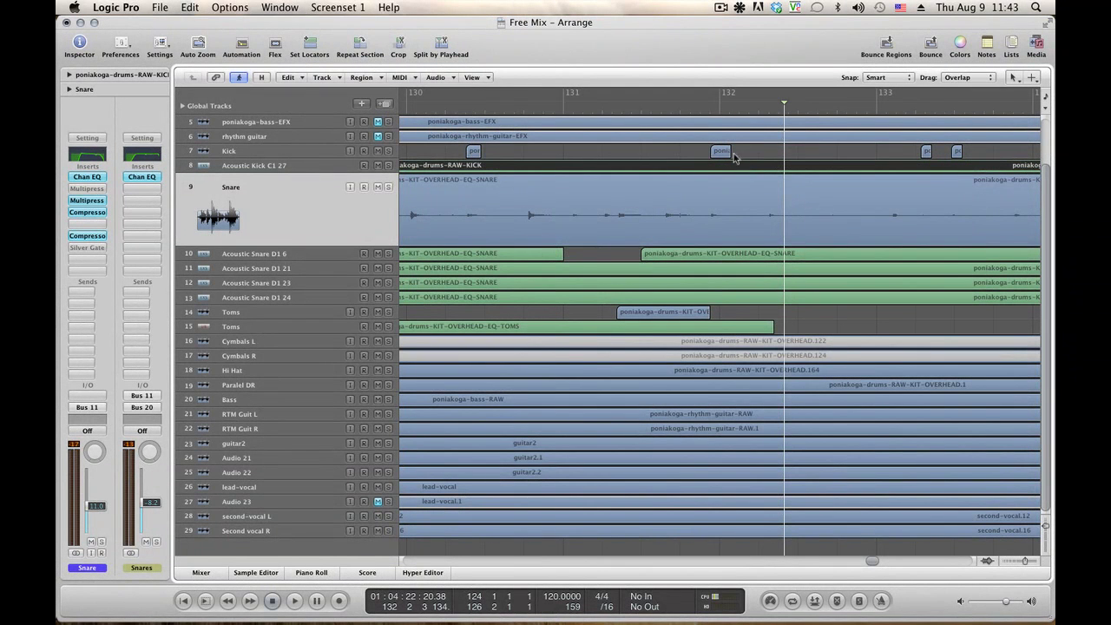
click(703, 102)
double_click(716, 167)
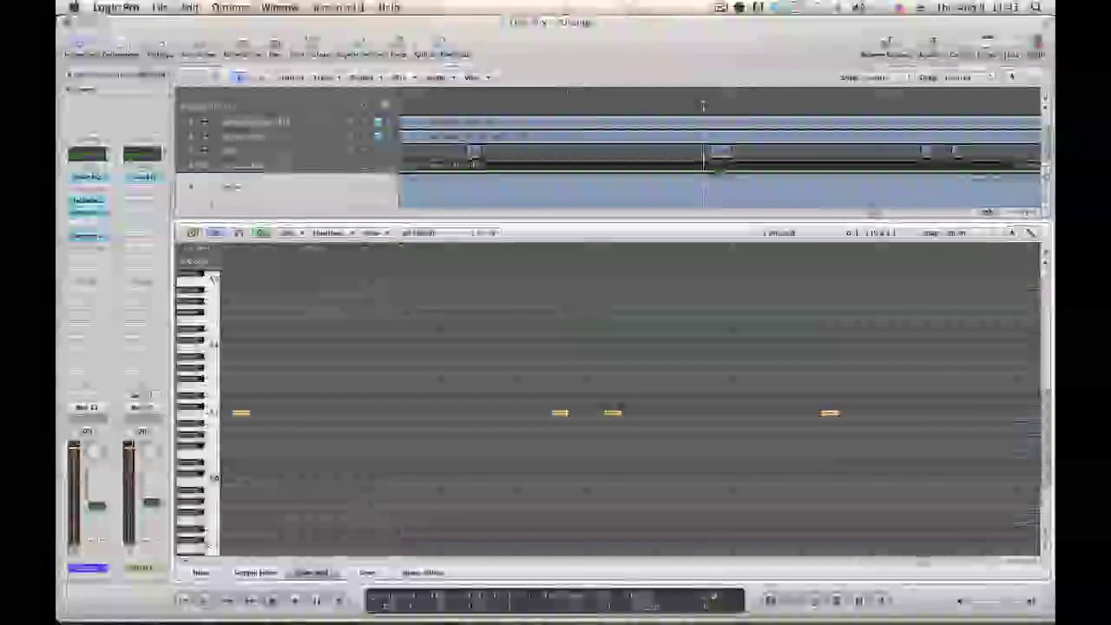
key(space)
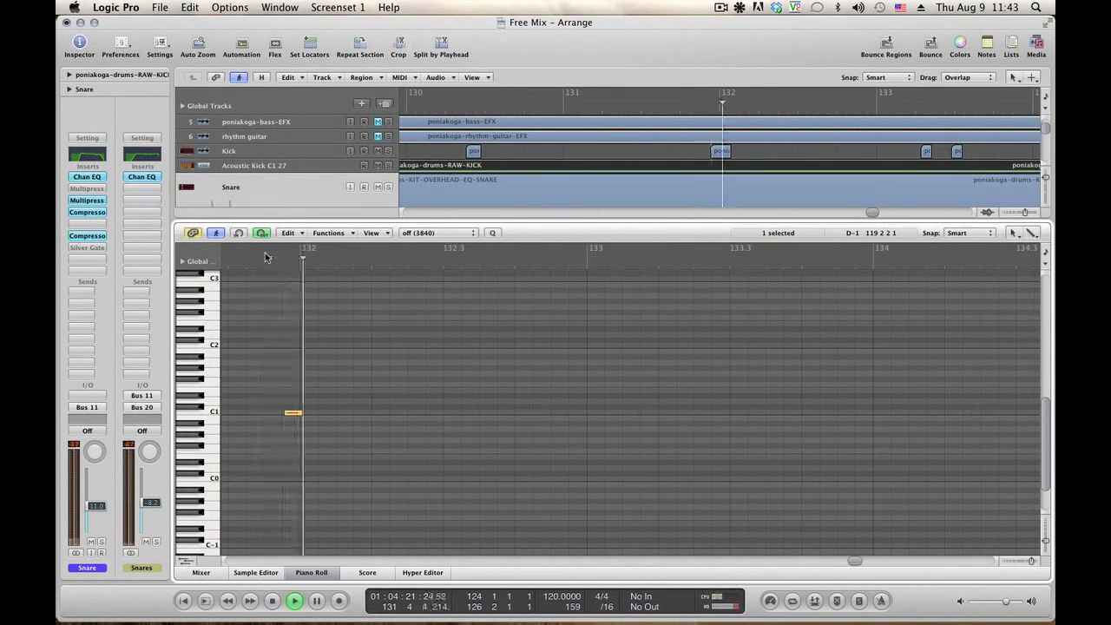
Close the Piano Roll and replay the end of the fill around bar 132 with all tracks in view
click(312, 574)
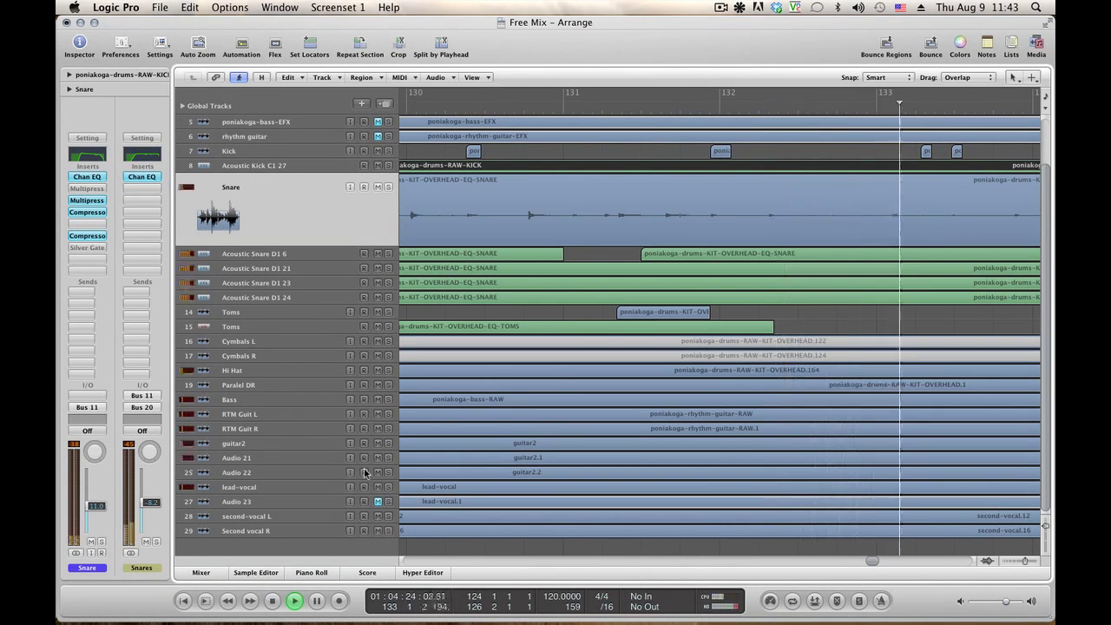
key(space)
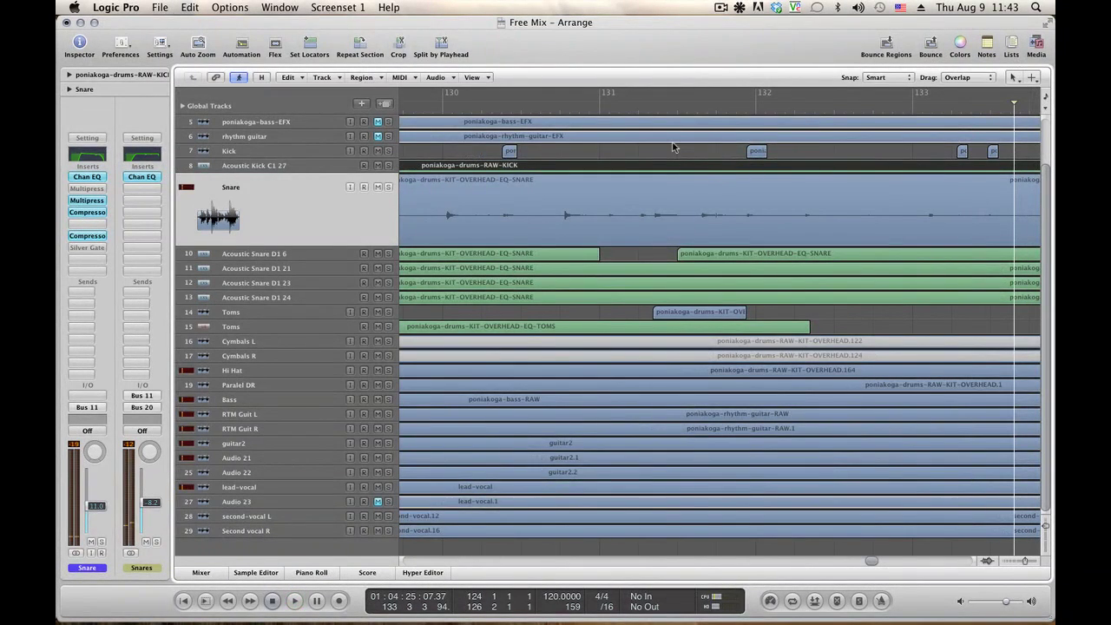
key(space)
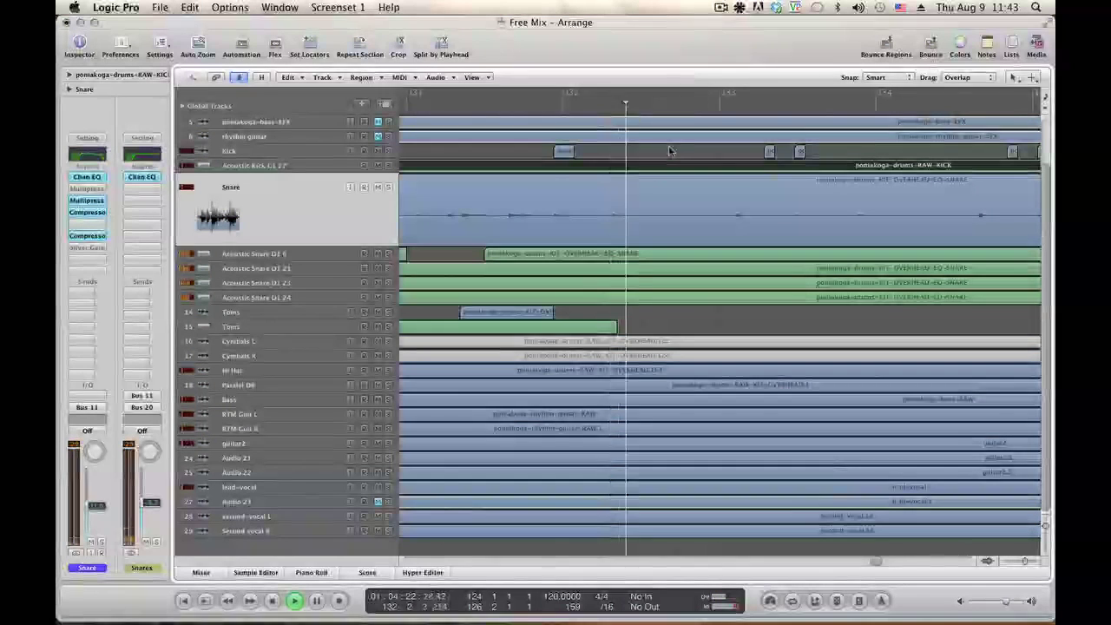
key(space)
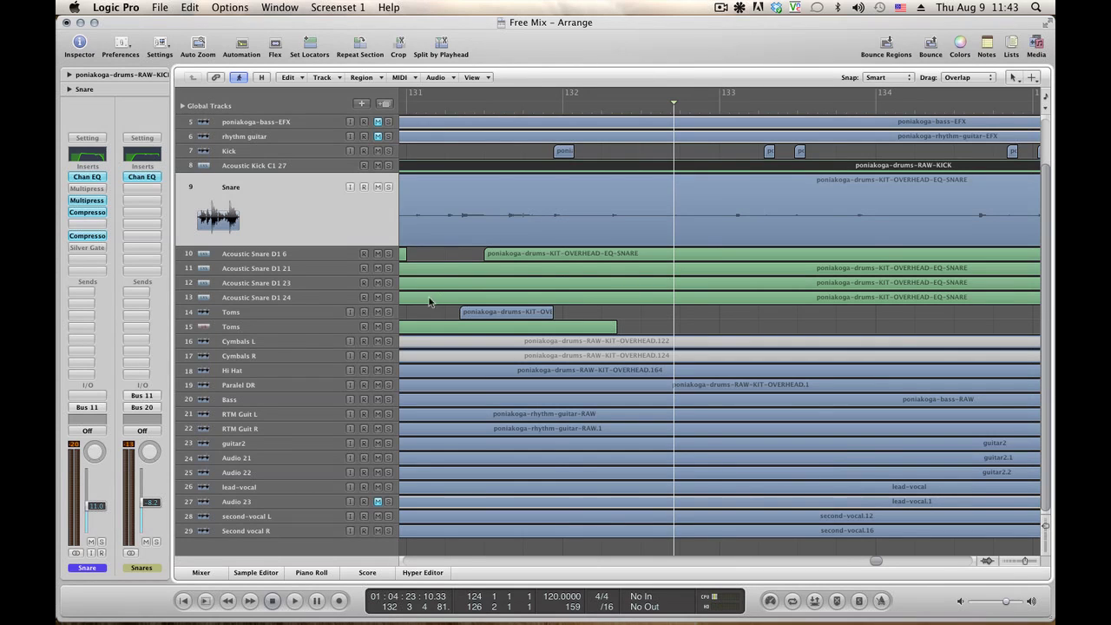
Select the lead-vocal track and bypass its second Channel EQ and the last Compressor in its insert chain
click(251, 488)
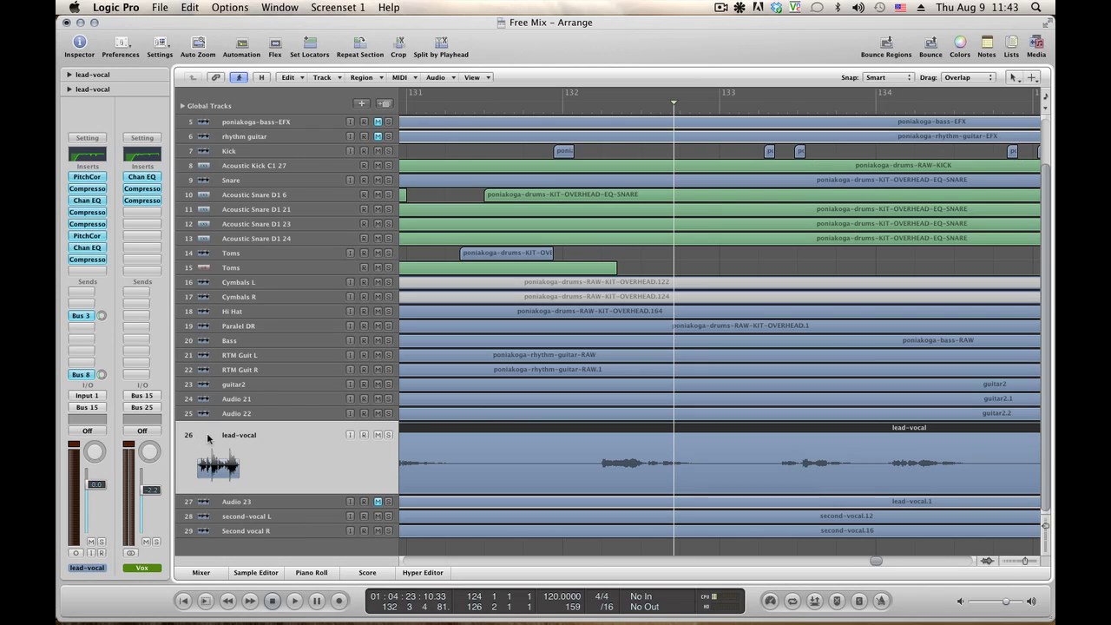
alt+click(95, 248)
alt+click(96, 259)
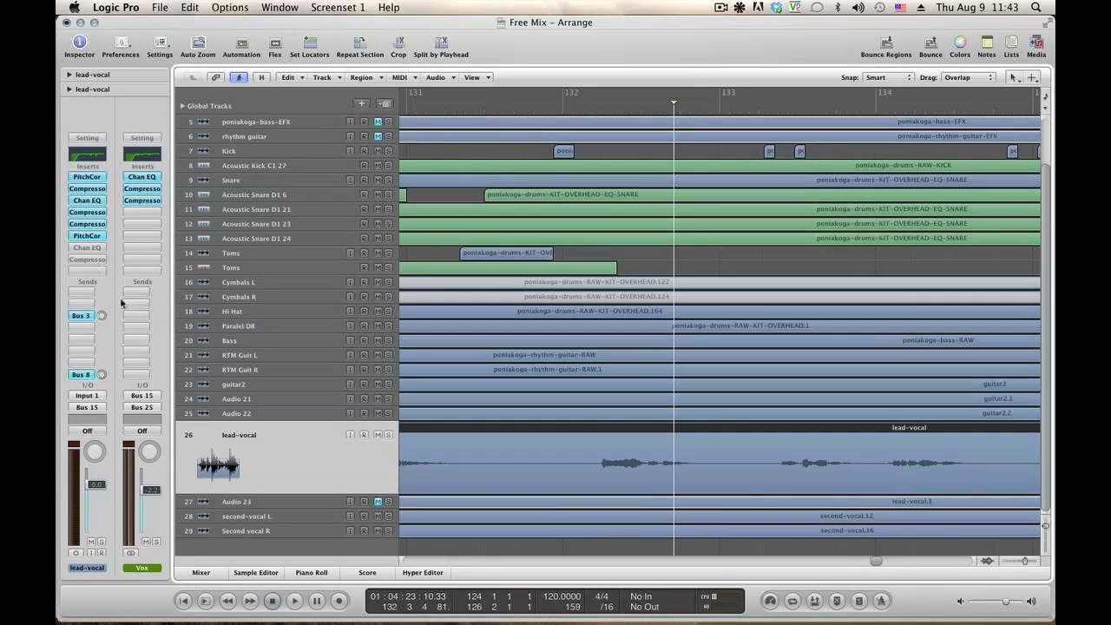
Play the soloed lead vocal from just before bar 96 with its Vox Delay bus shown, turning off the Bus 3 send
click(87, 375)
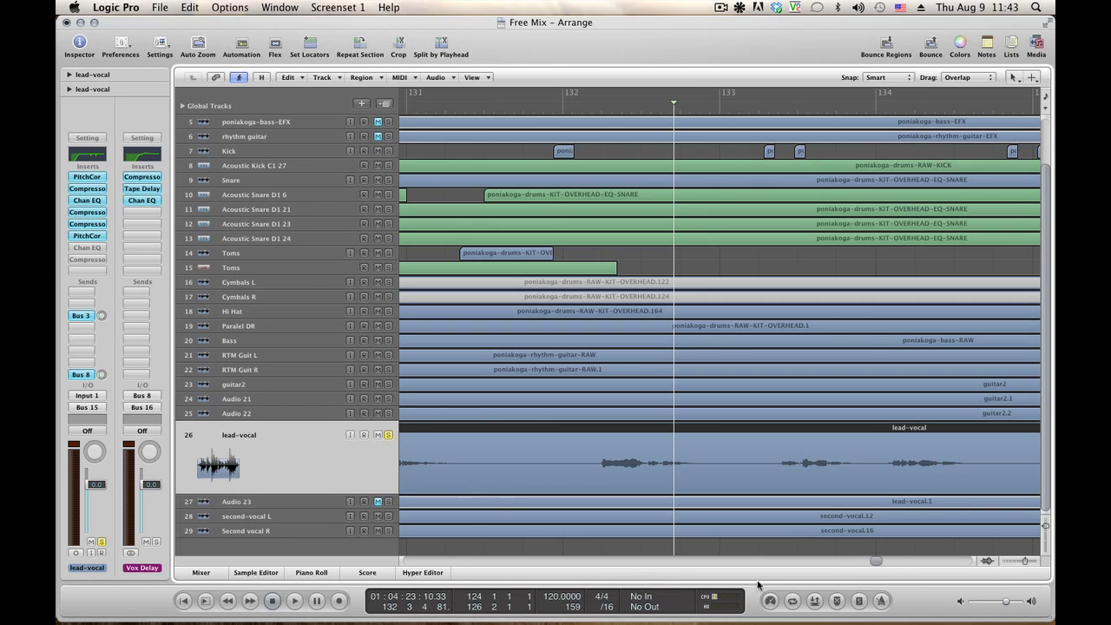
click(1022, 562)
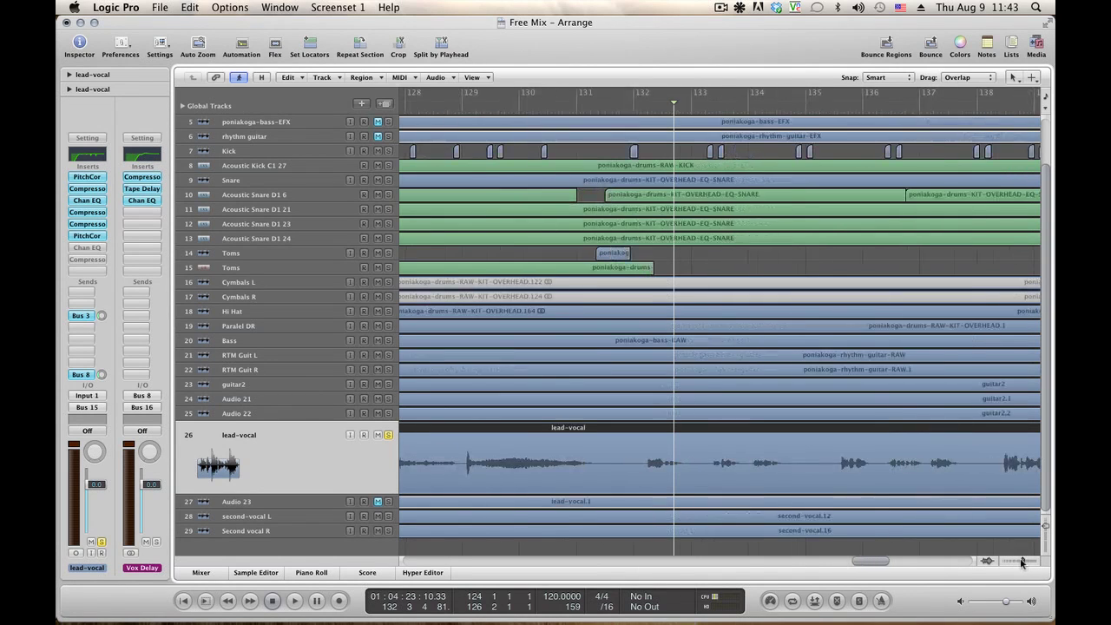
drag(879, 561, 751, 565)
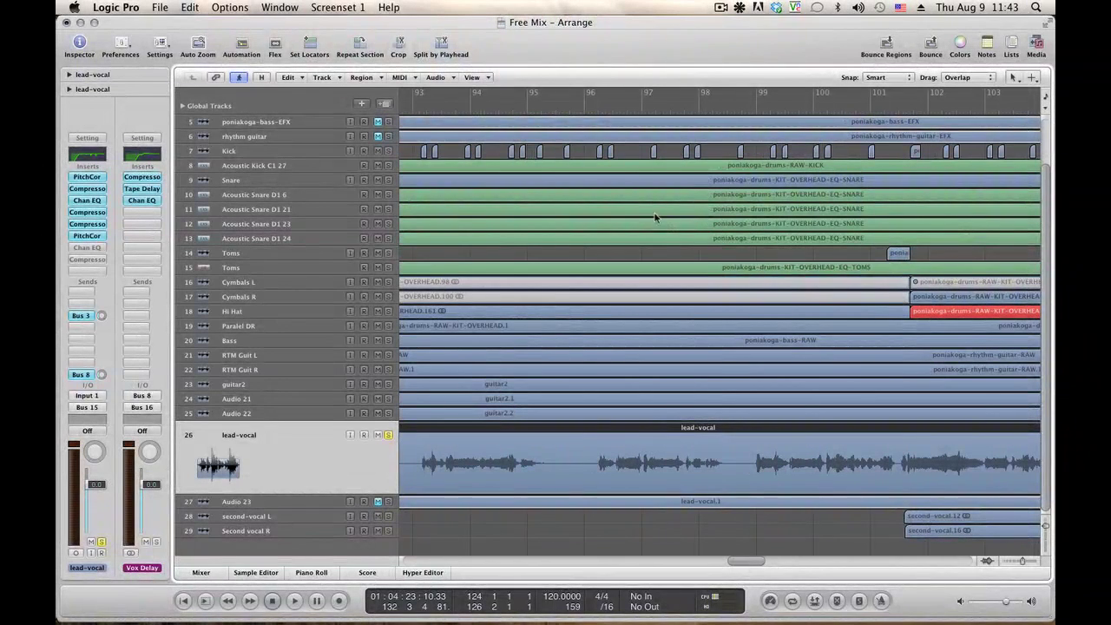
click(581, 109)
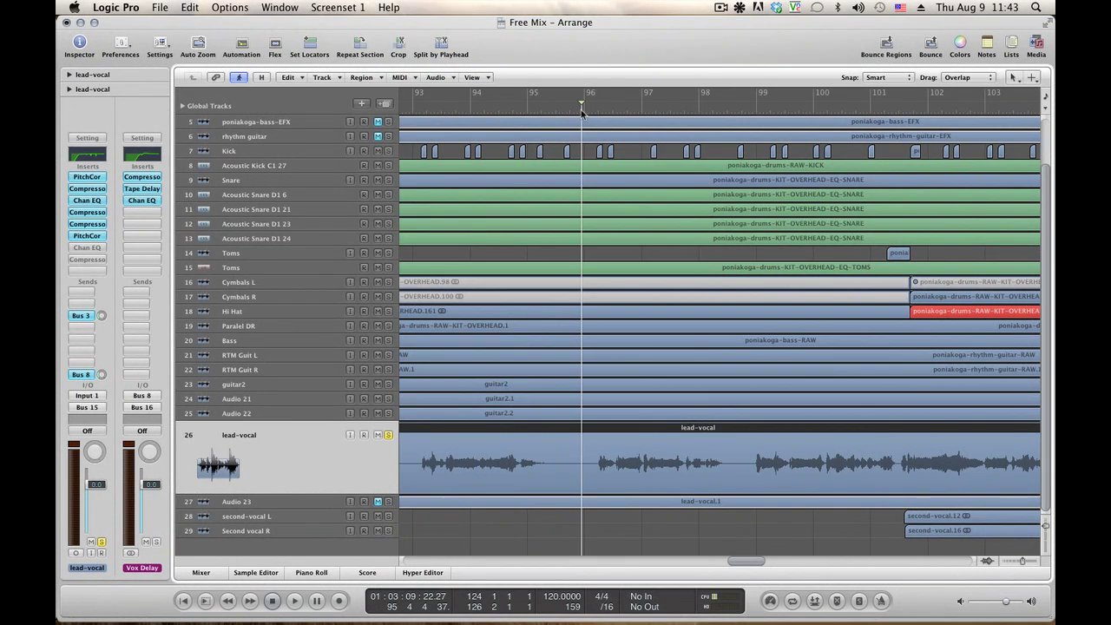
key(space)
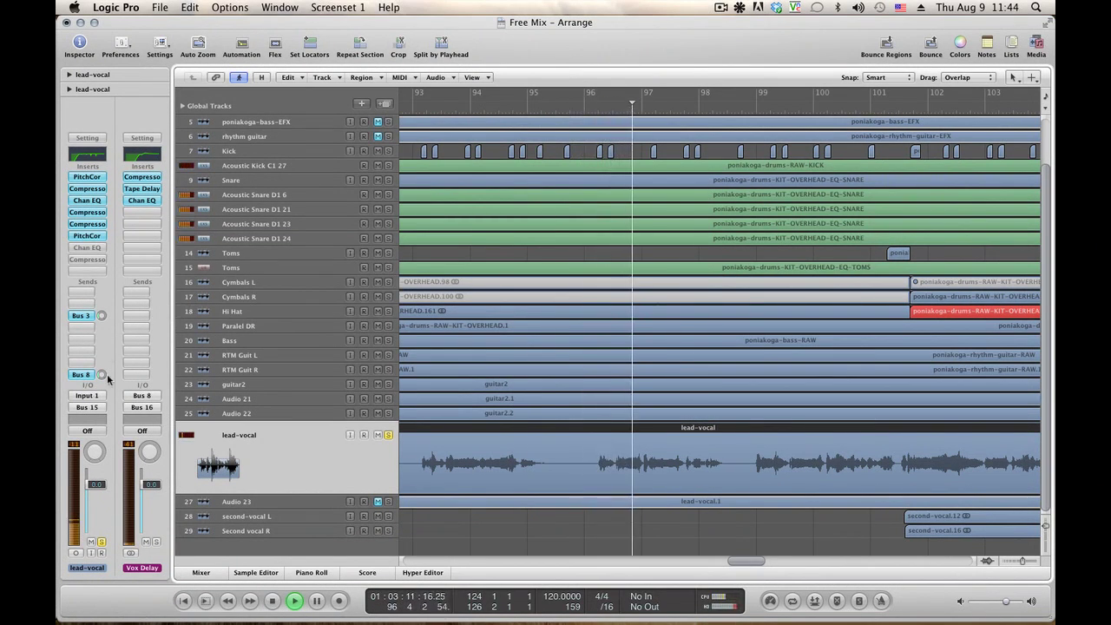
super+click(81, 316)
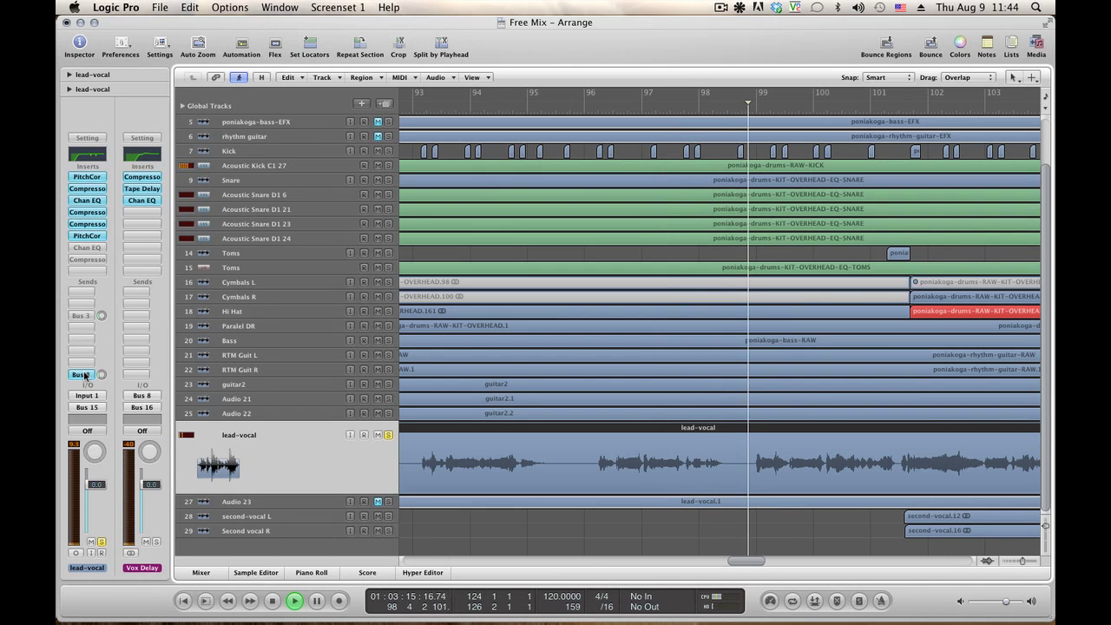
key(space)
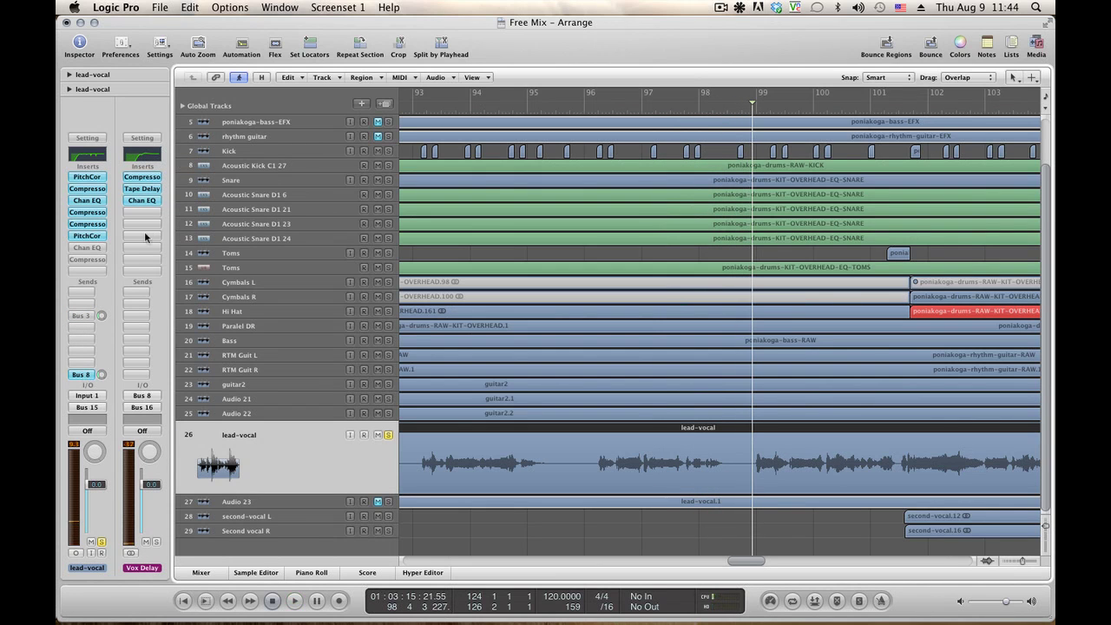
Open the Tape Delay on the Vox Delay bus and listen to its effect on the soloed lead vocal
click(141, 189)
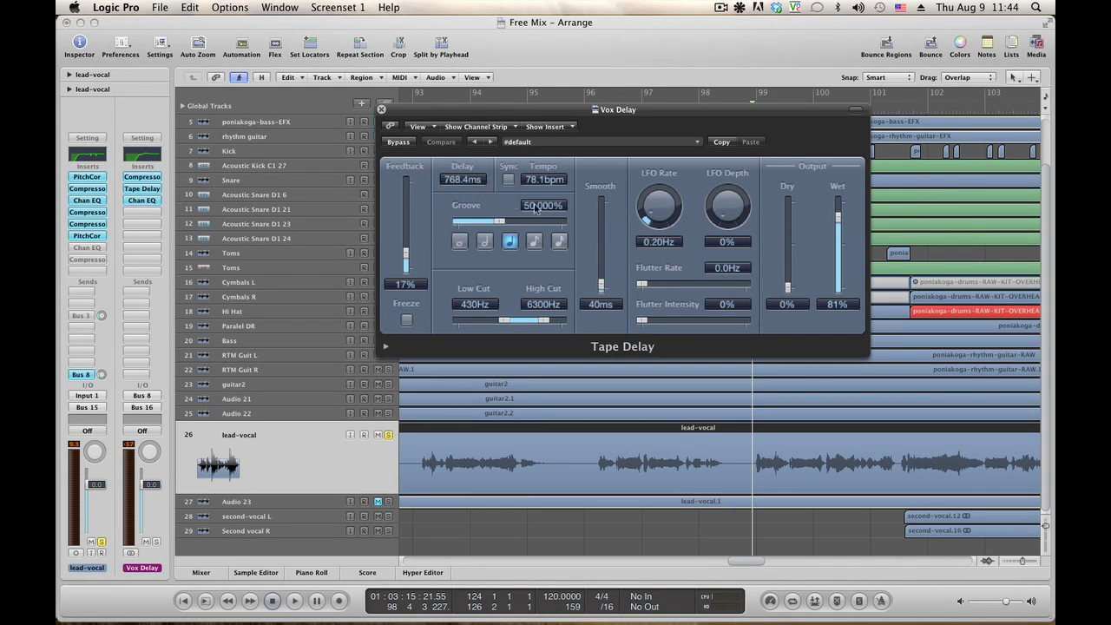
key(space)
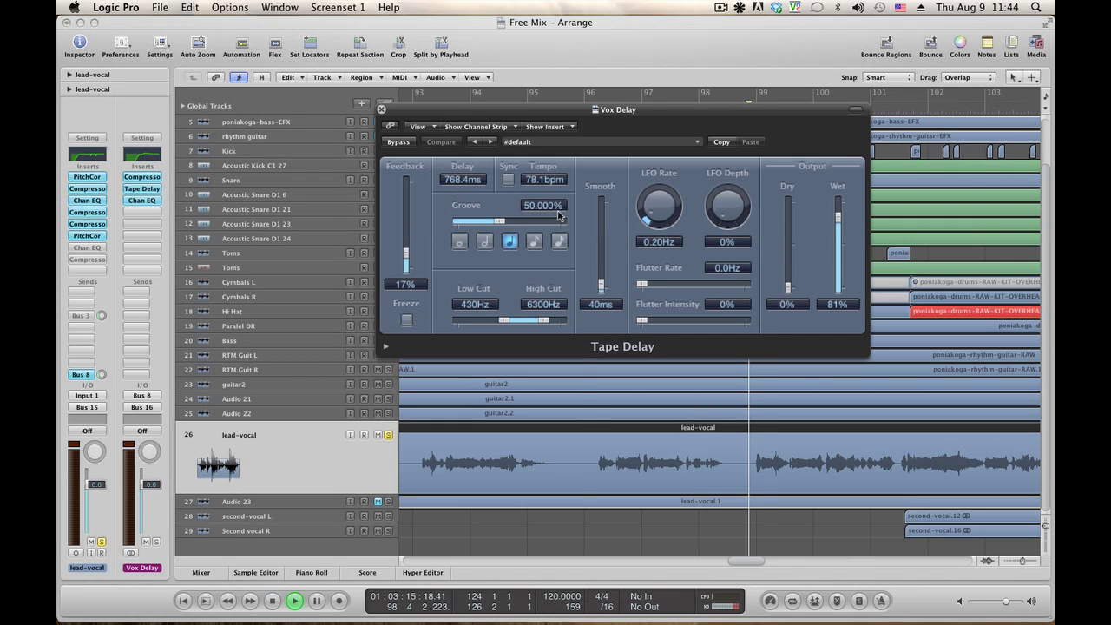
key(space)
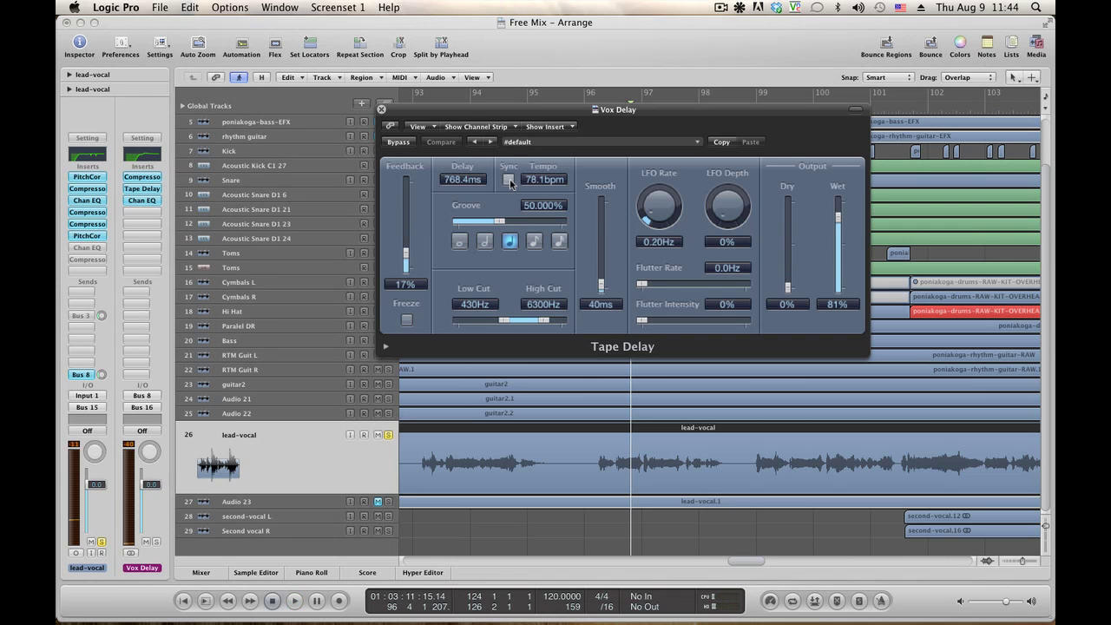
key(space)
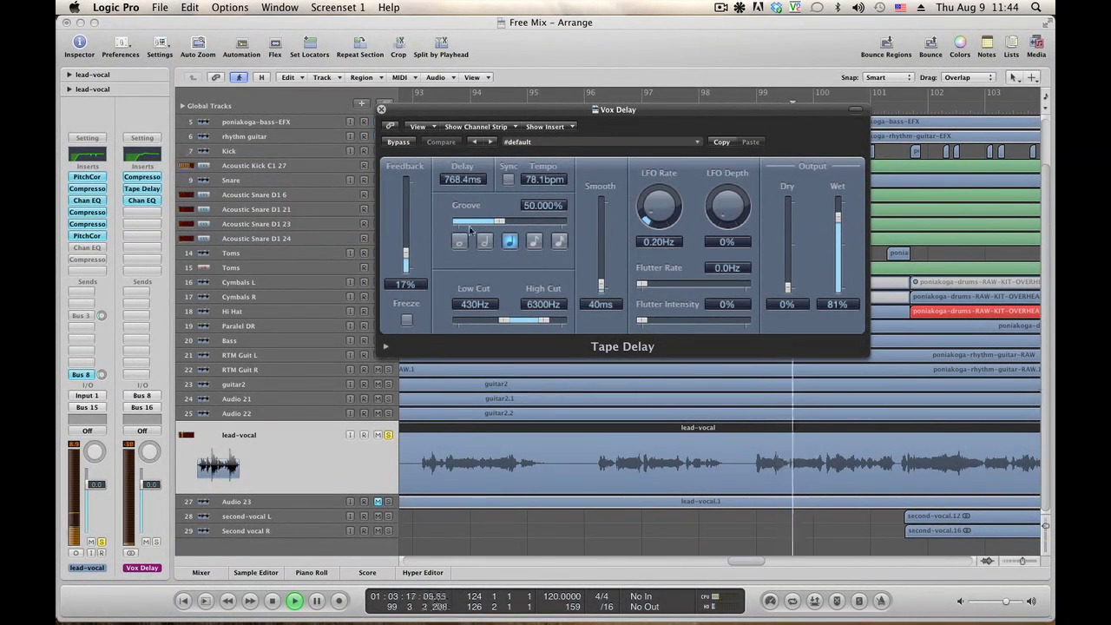
key(space)
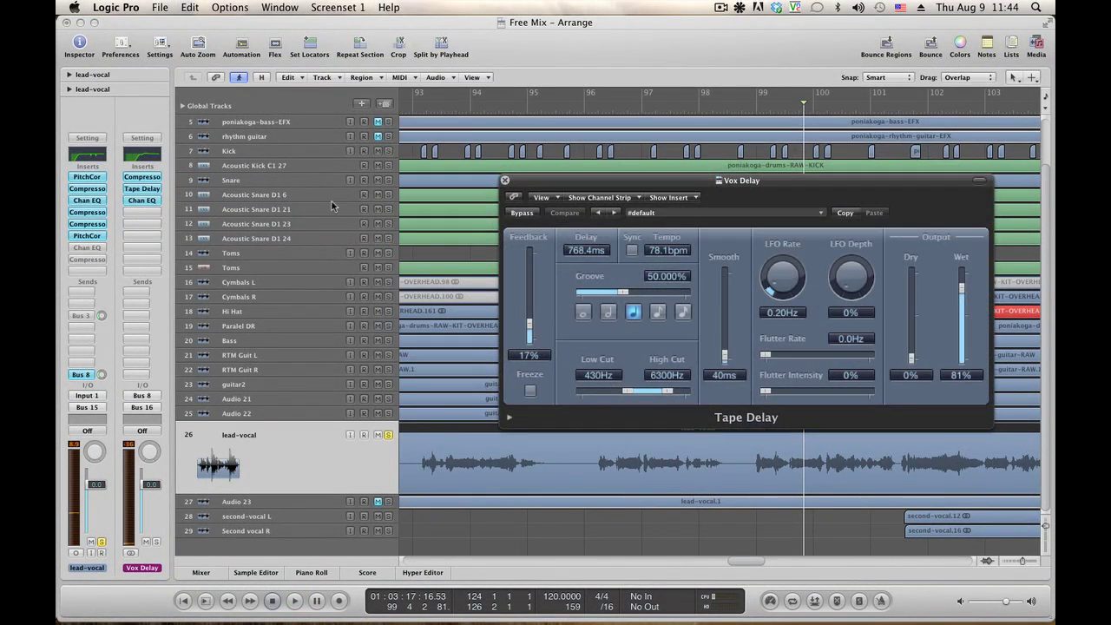
Solo the Kick, Acoustic Kick and snare tracks along with the lead vocal to hear the delay against the drums
click(389, 150)
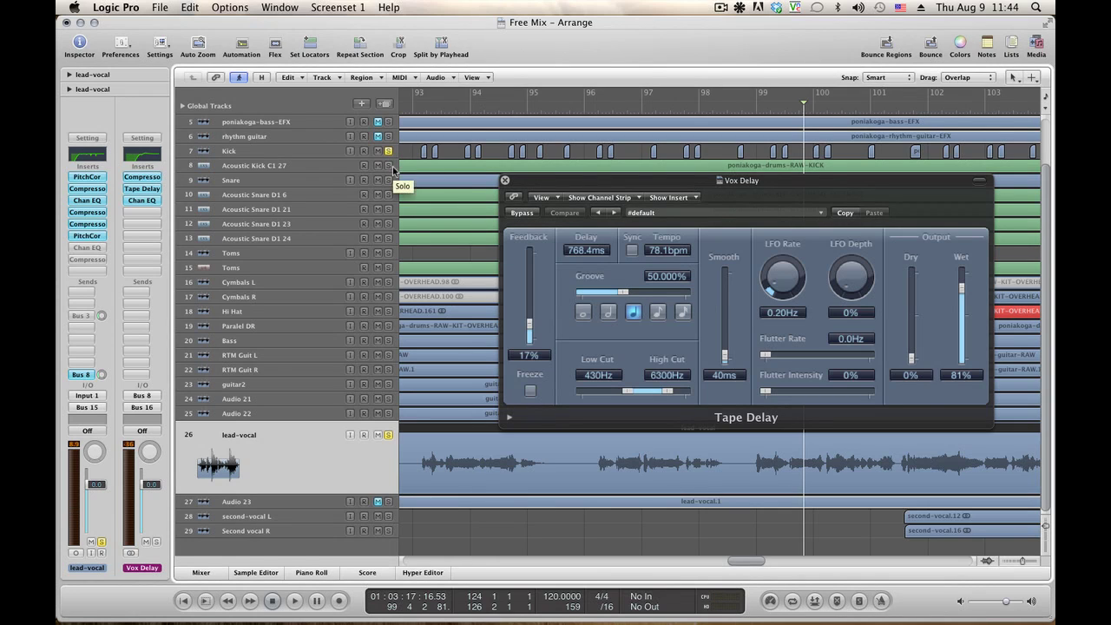
click(389, 166)
drag(390, 180, 390, 238)
key(space)
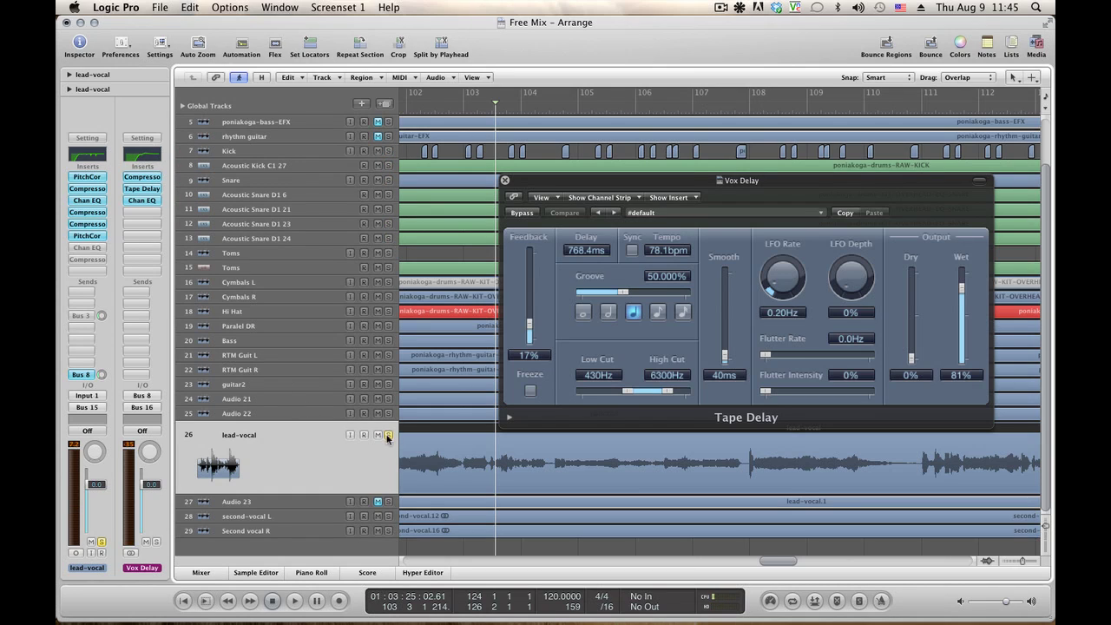
Open the lead vocal's bypassed second Channel EQ and close the Tape Delay window
click(86, 249)
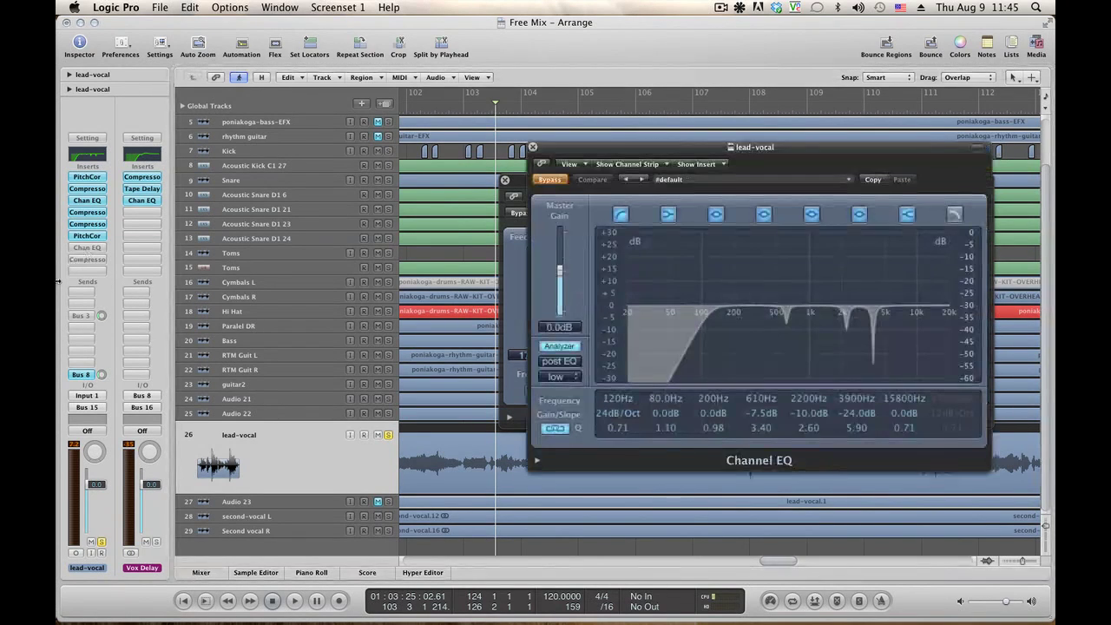
drag(665, 150, 340, 76)
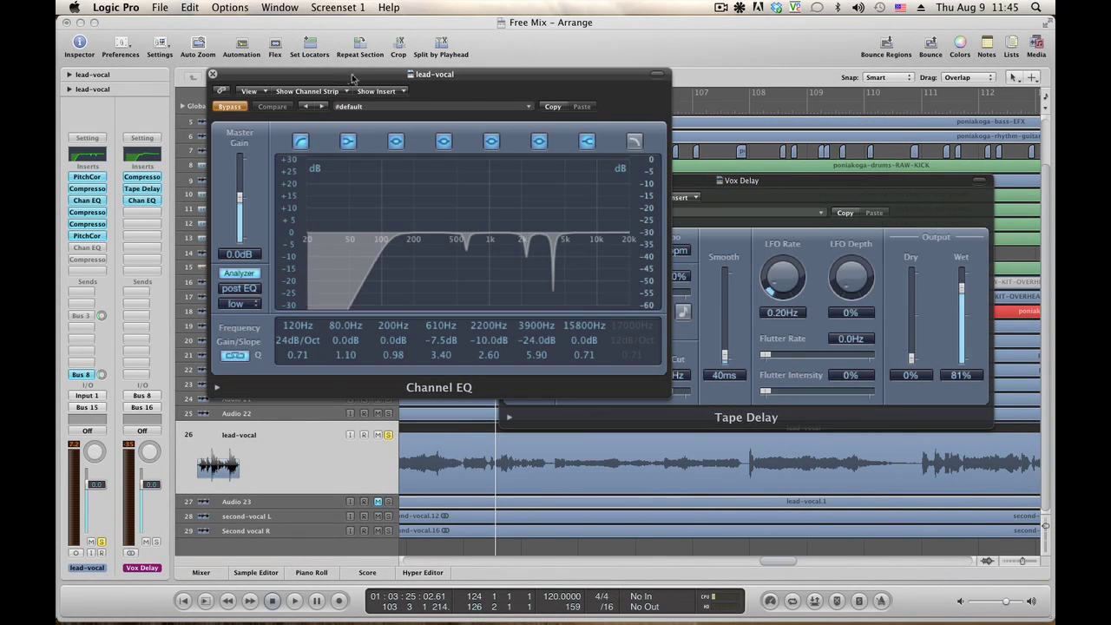
click(768, 184)
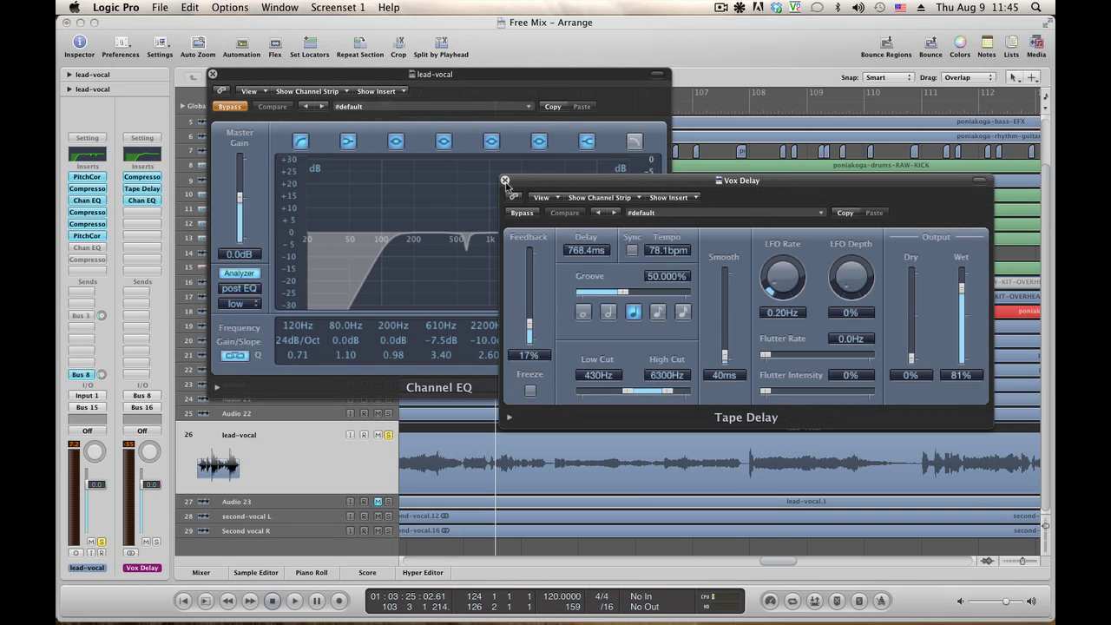
click(504, 181)
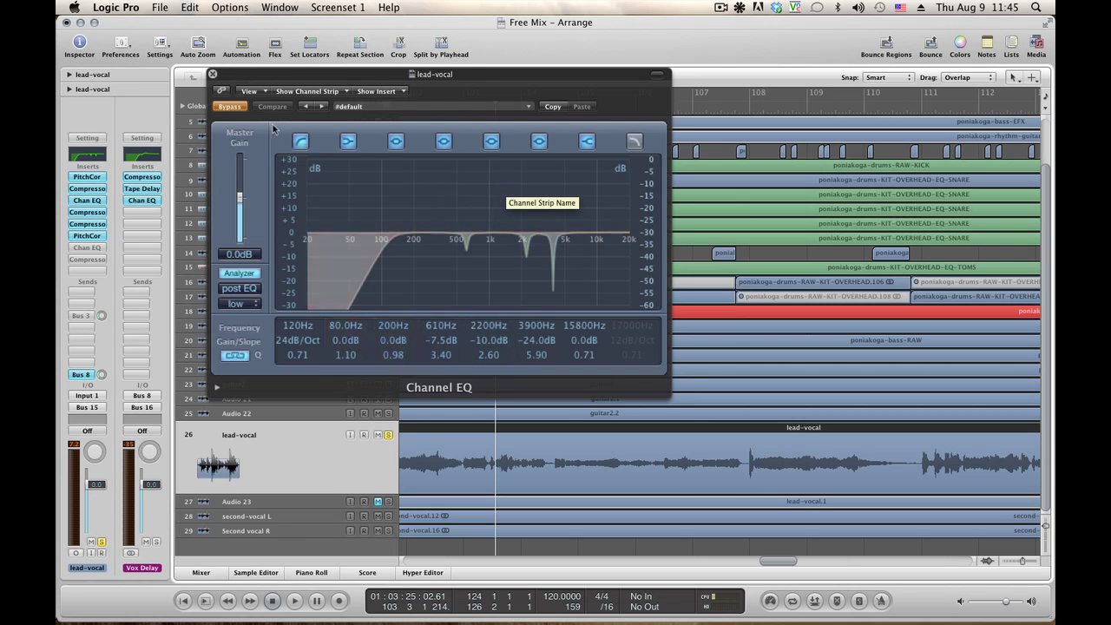
Activate the lead vocal's second Channel EQ and compare the sound with and without it during playback
click(238, 110)
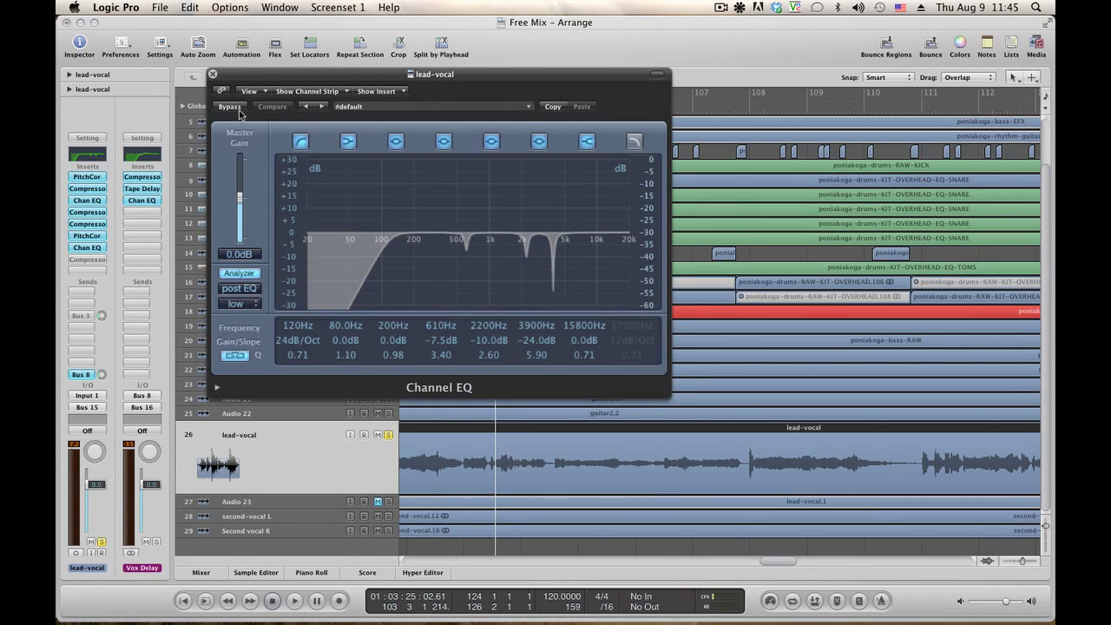
key(space)
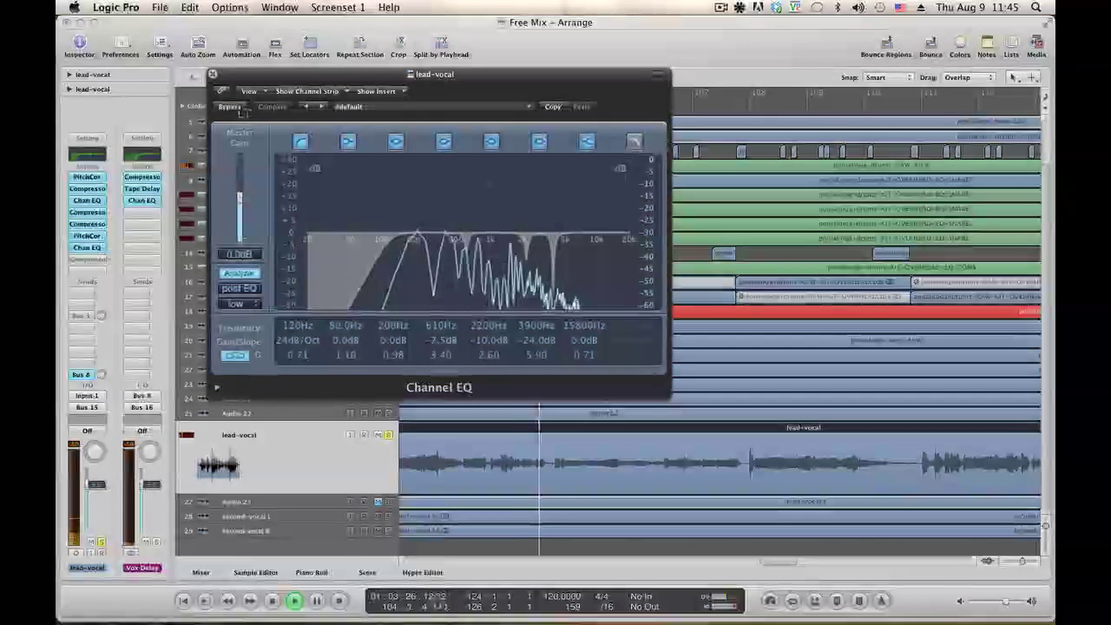
click(231, 108)
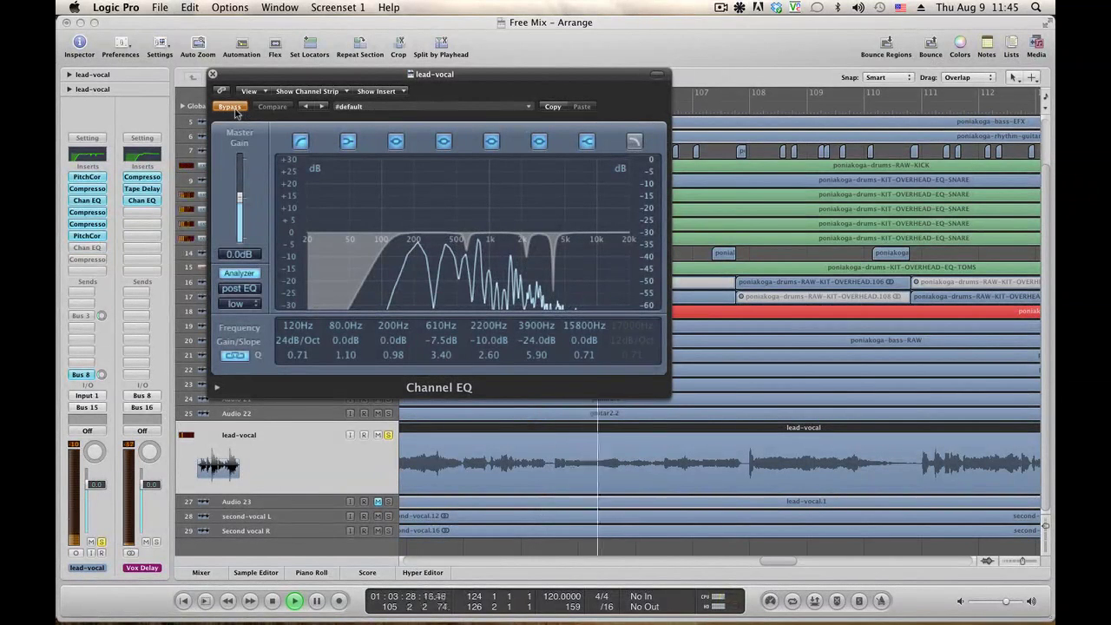
click(231, 108)
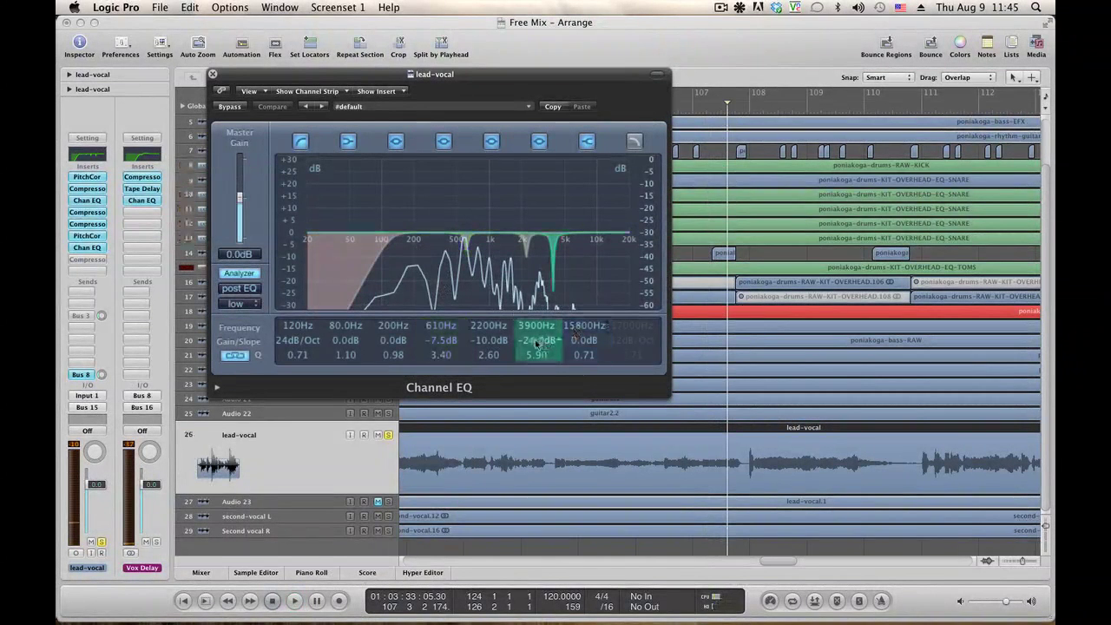
Temporarily boost the 3900 Hz, 2200 Hz and 610 Hz bands one at a time to audition each frequency in the vocal
drag(528, 341, 529, 253)
key(space)
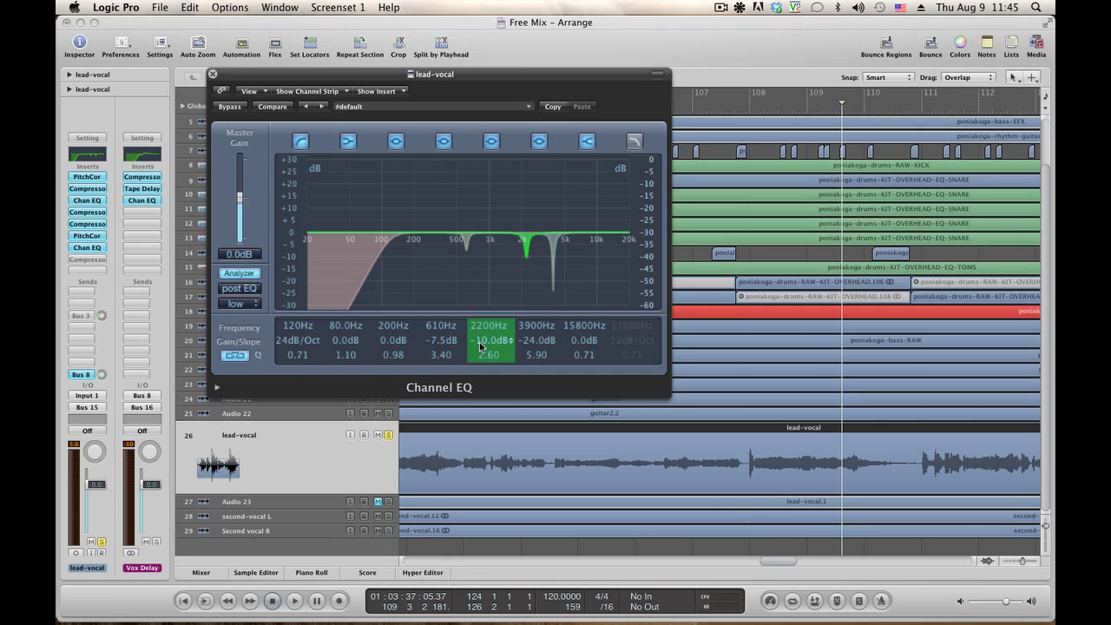
drag(480, 347, 483, 267)
key(space)
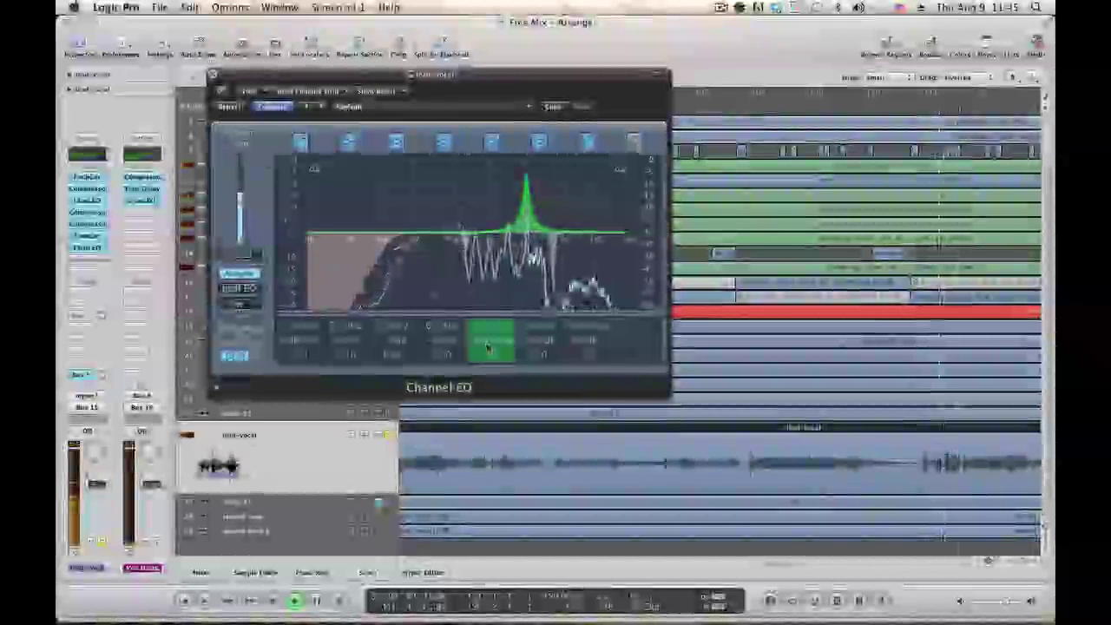
key(space)
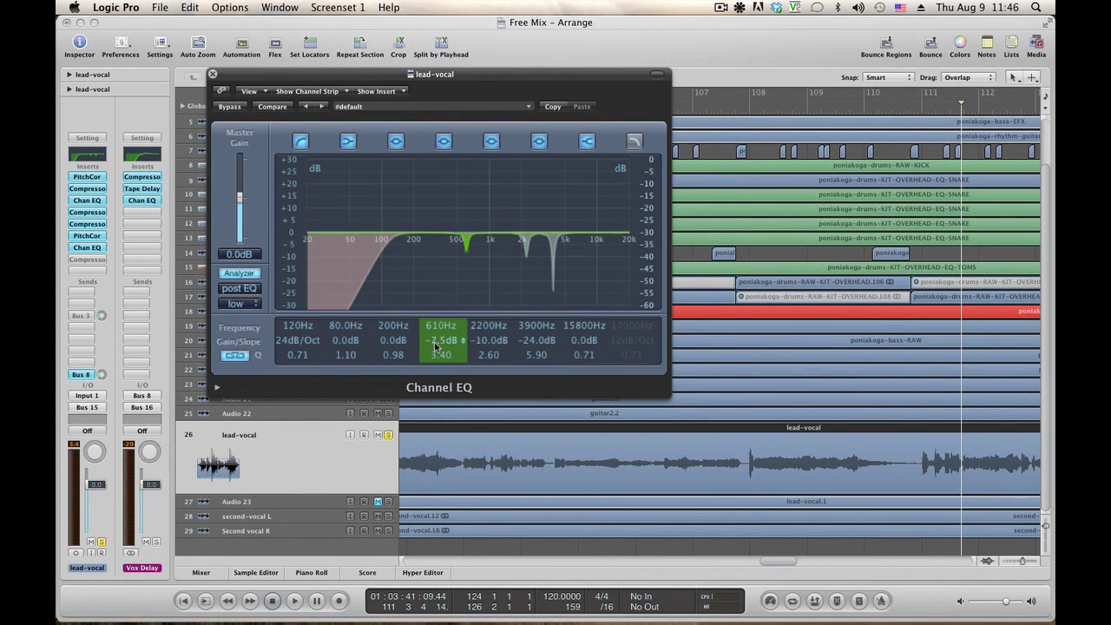
drag(434, 342, 438, 280)
key(space)
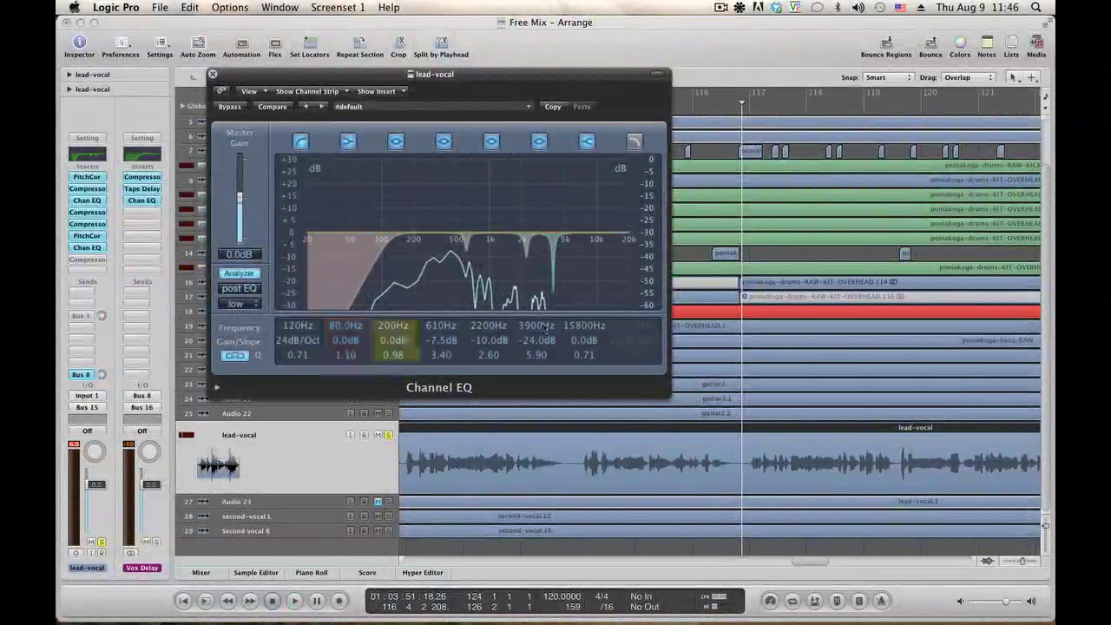
Close the Channel EQ, then reactivate the last Compressor in the lead vocal's insert chain and close its window
click(213, 75)
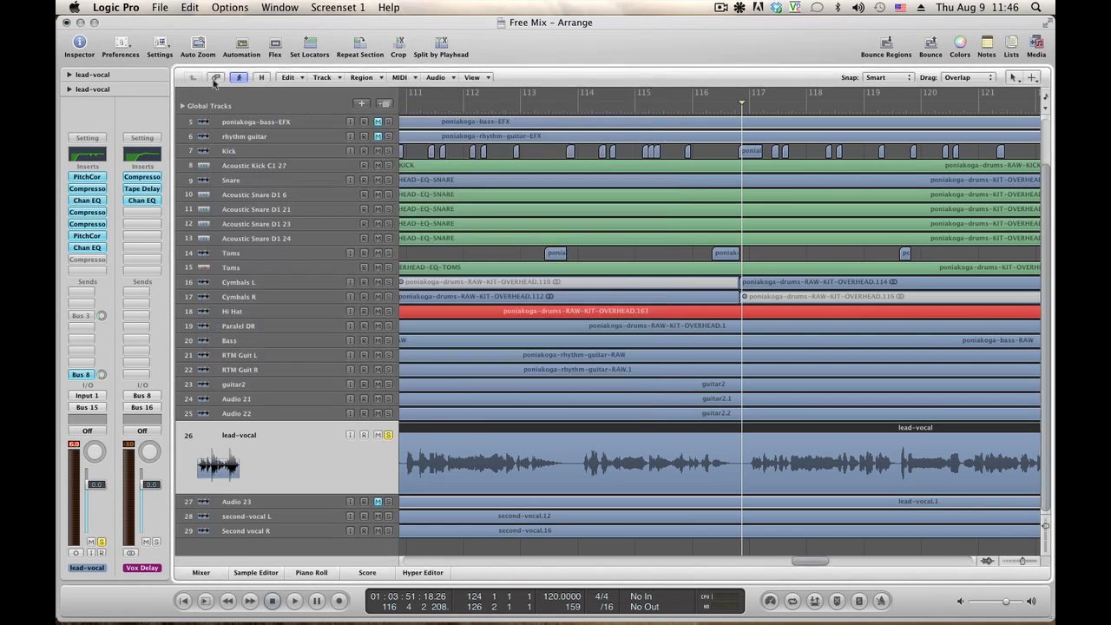
click(88, 260)
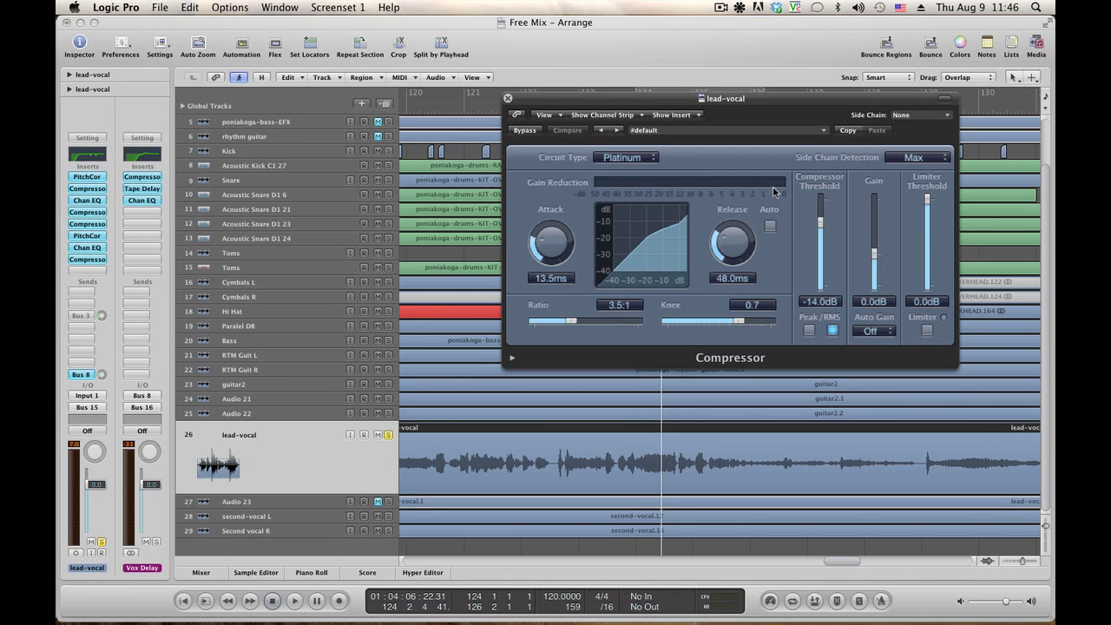
click(509, 99)
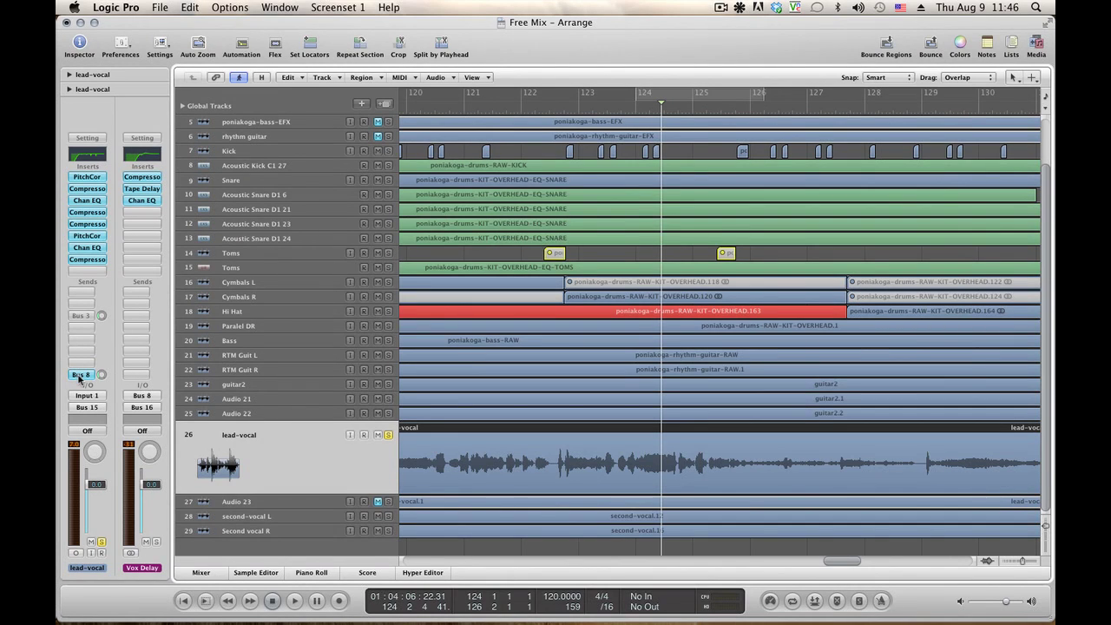
Turn the lead vocal's Bus 3 reverb send back on and compare playback with the Bus 8 delay send off and on
click(82, 316)
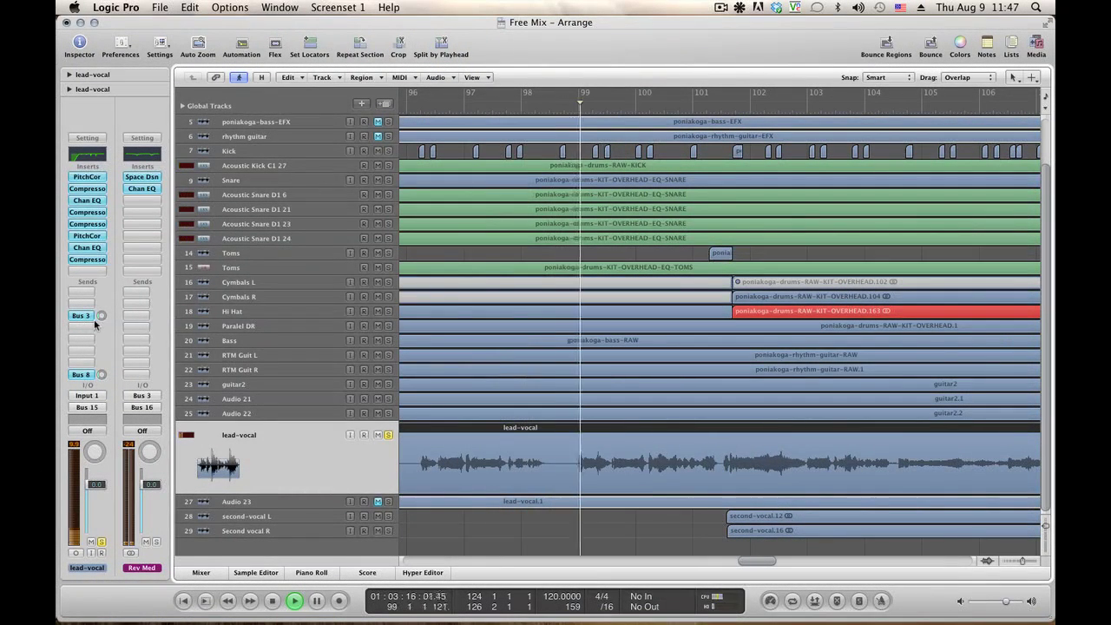
click(81, 374)
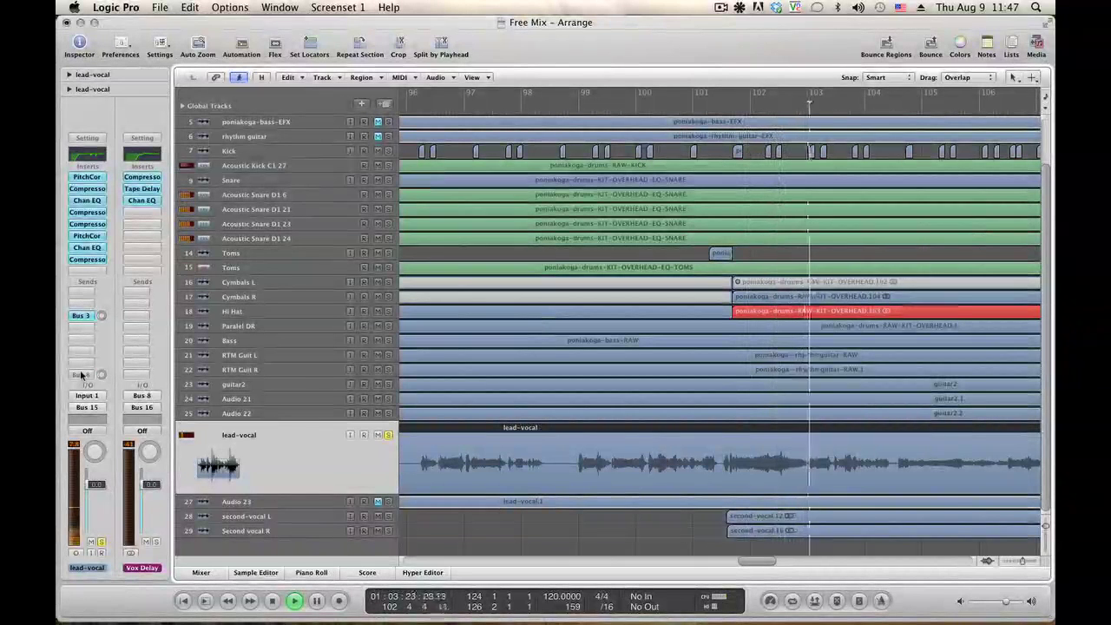
key(space)
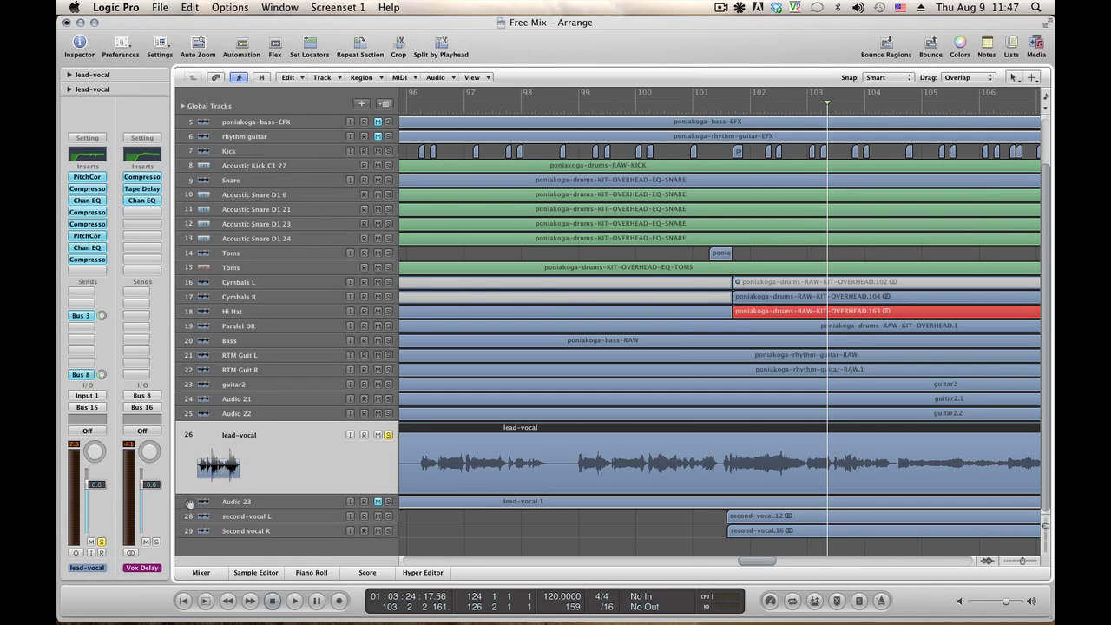
Show and solo the Vox bus receiving the lead vocal, and open its Channel EQ in a clear spot
click(92, 408)
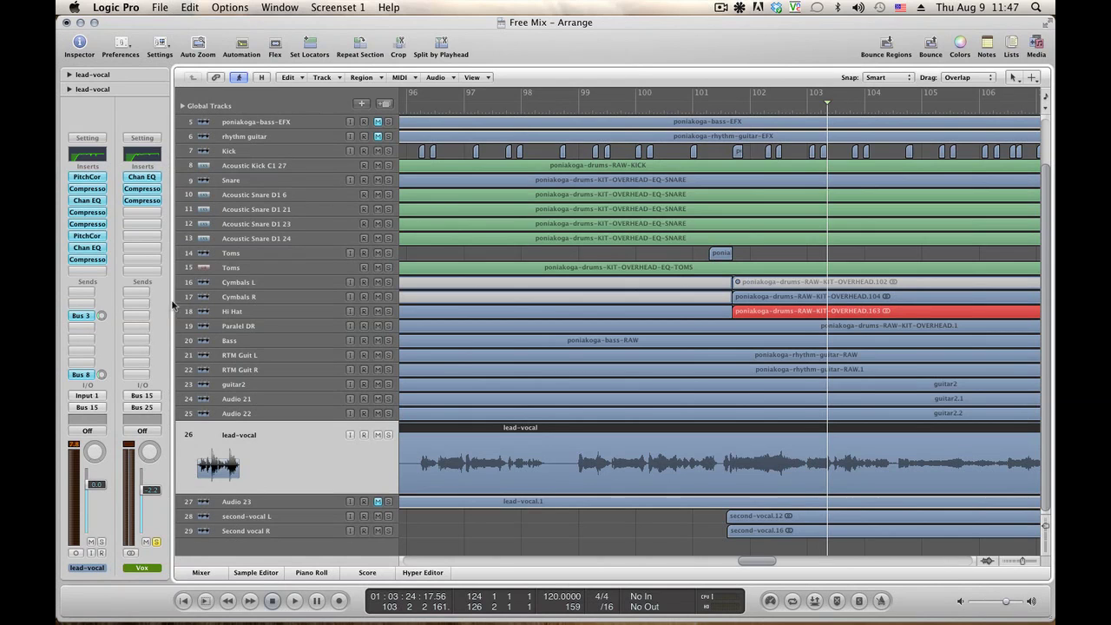
click(140, 177)
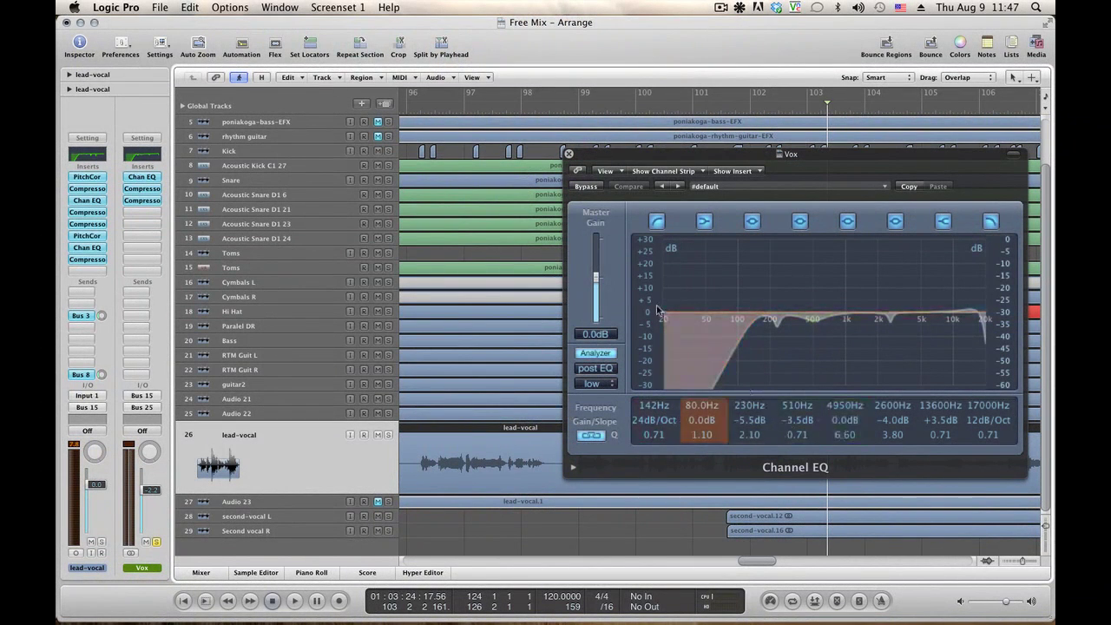
drag(657, 158, 544, 140)
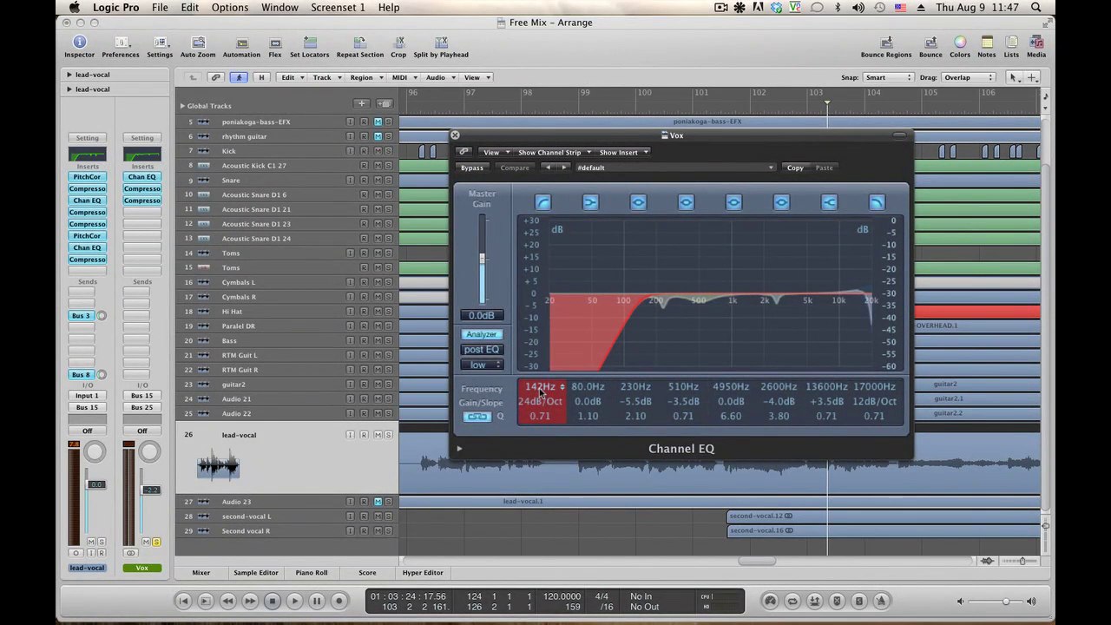
Review the Vox bus Channel EQ with playback, then close it and open the bus's first Compressor
key(space)
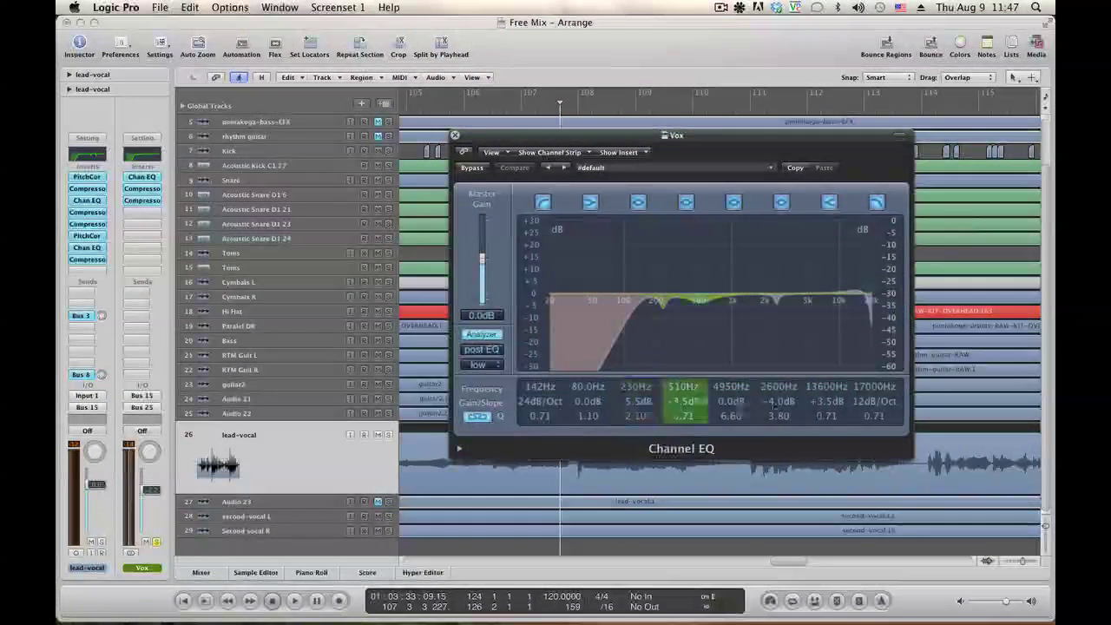
click(455, 136)
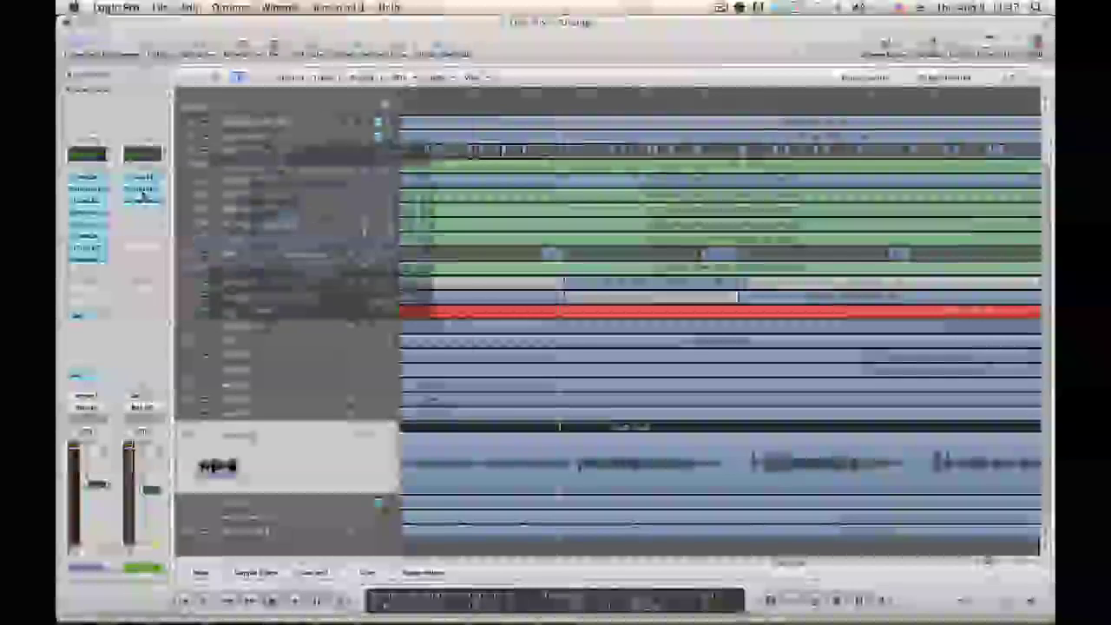
click(143, 190)
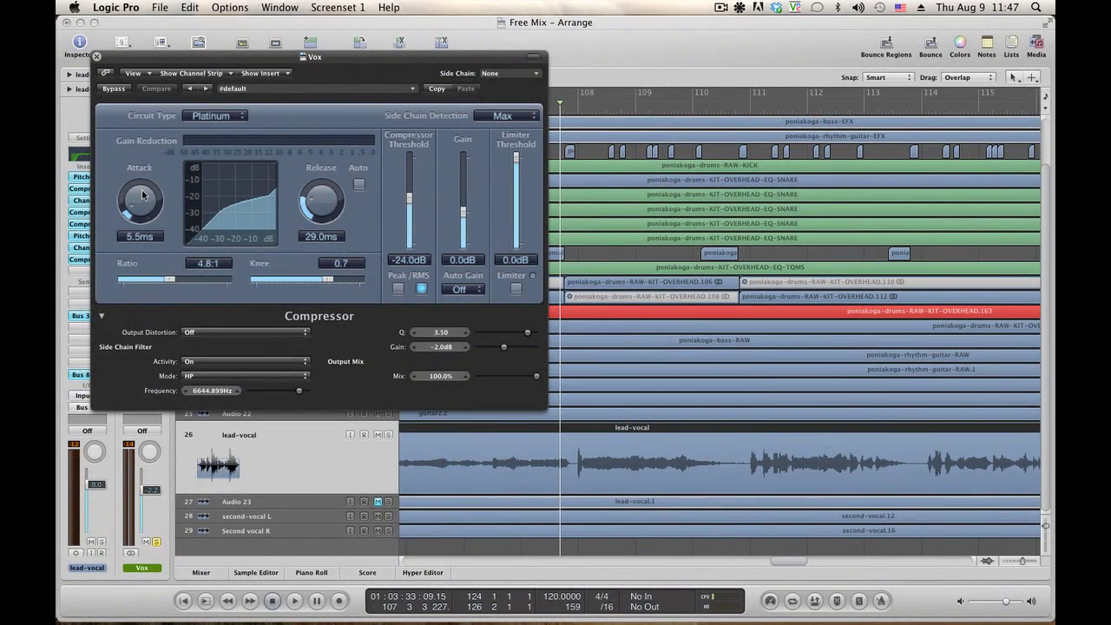
Compare vocal playback with the Vox bus's first Compressor active and bypassed, then leave it active and close its window
key(space)
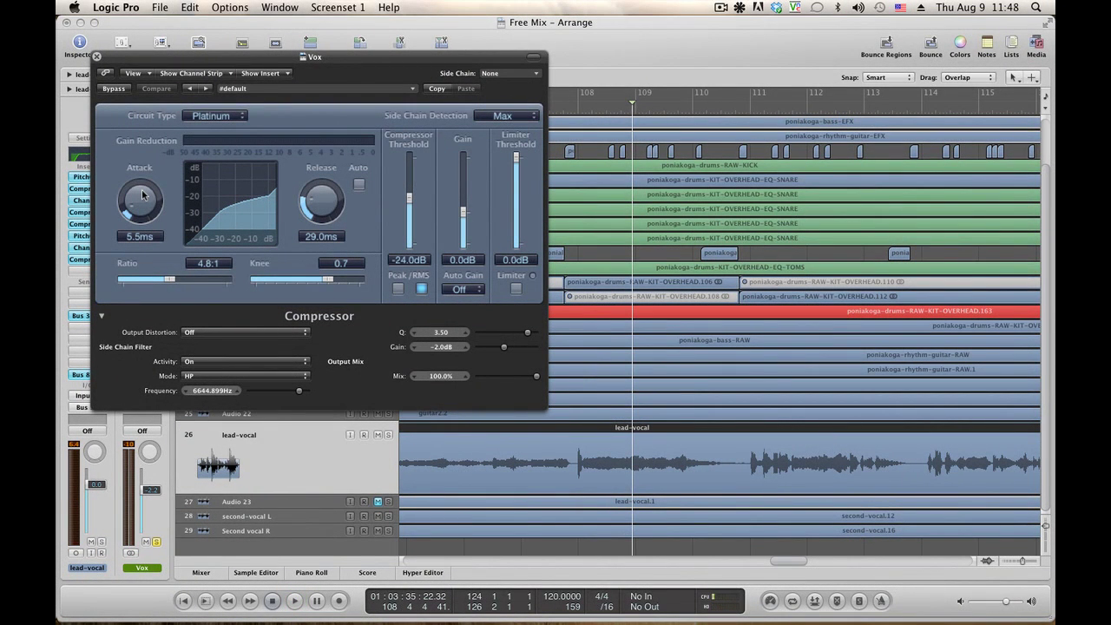
key(space)
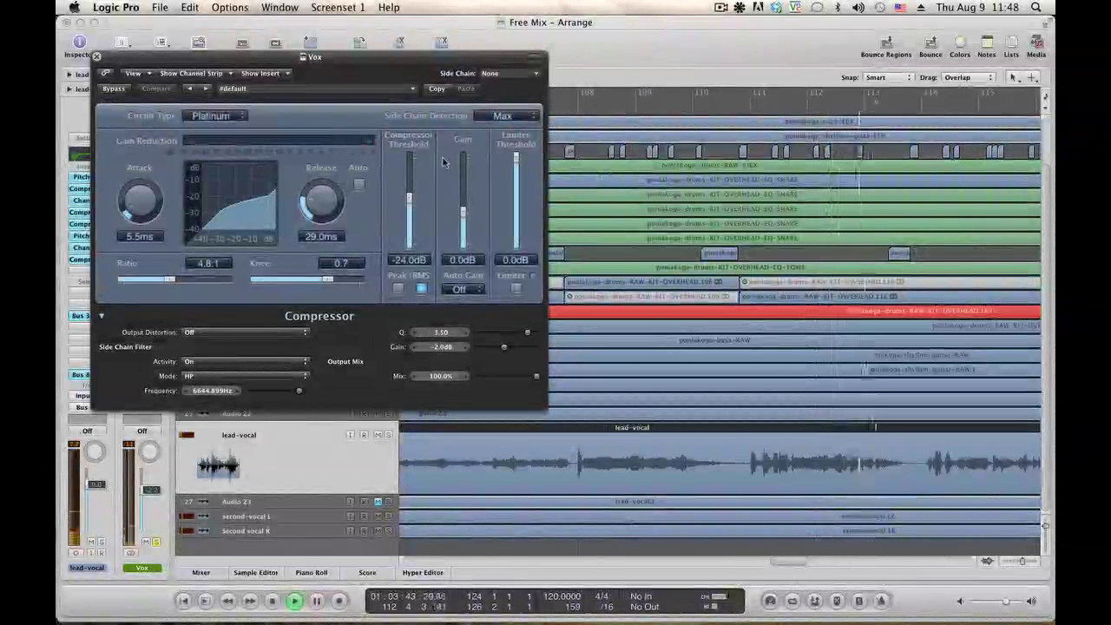
key(space)
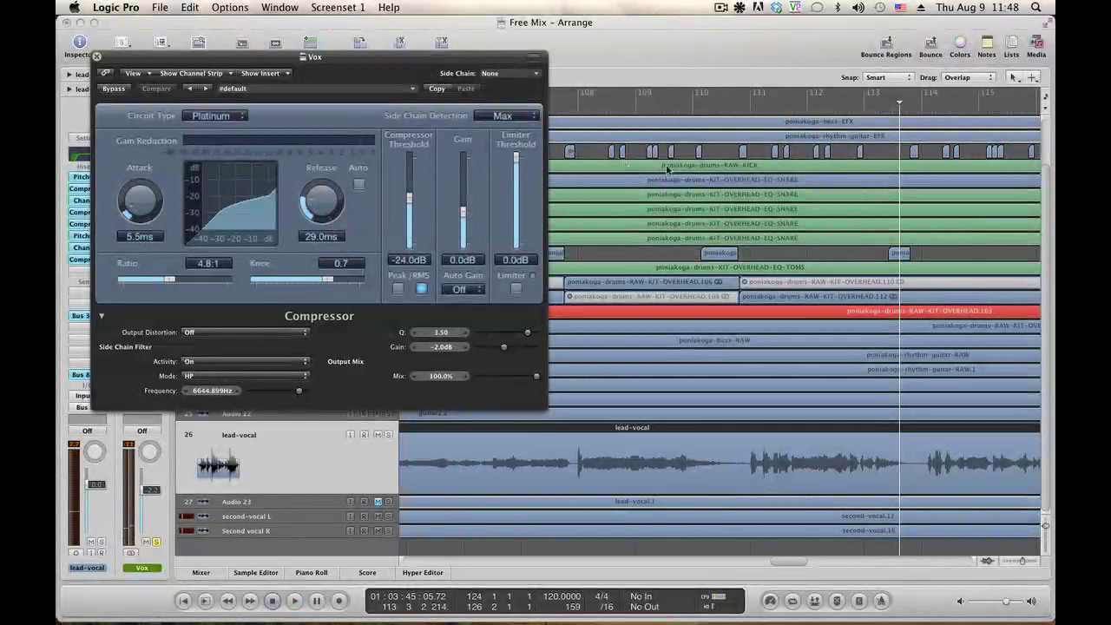
double_click(732, 111)
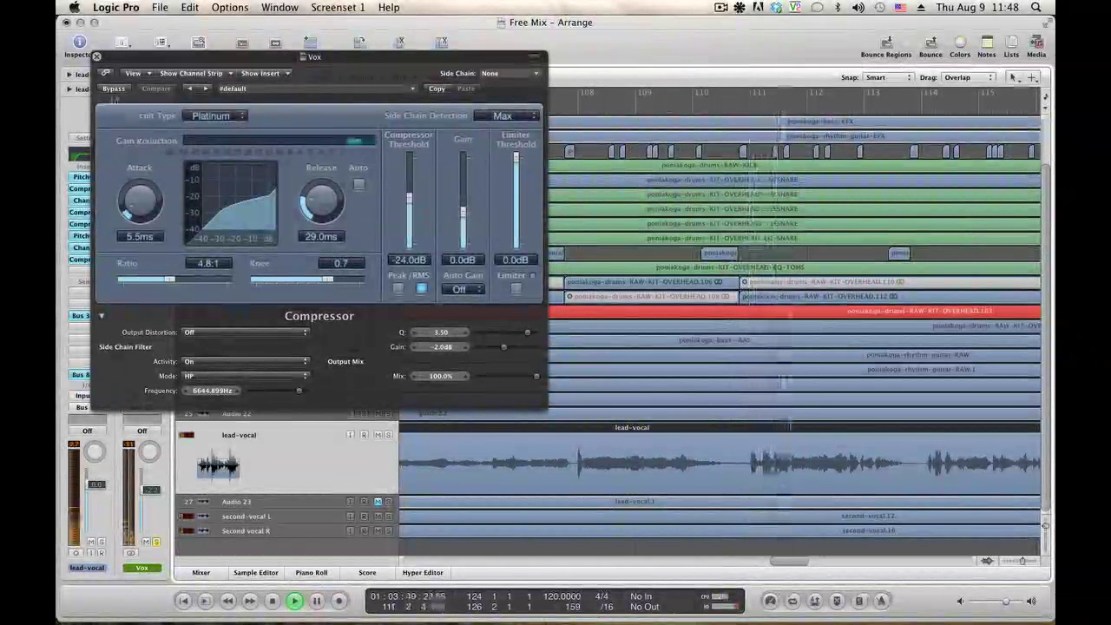
click(113, 90)
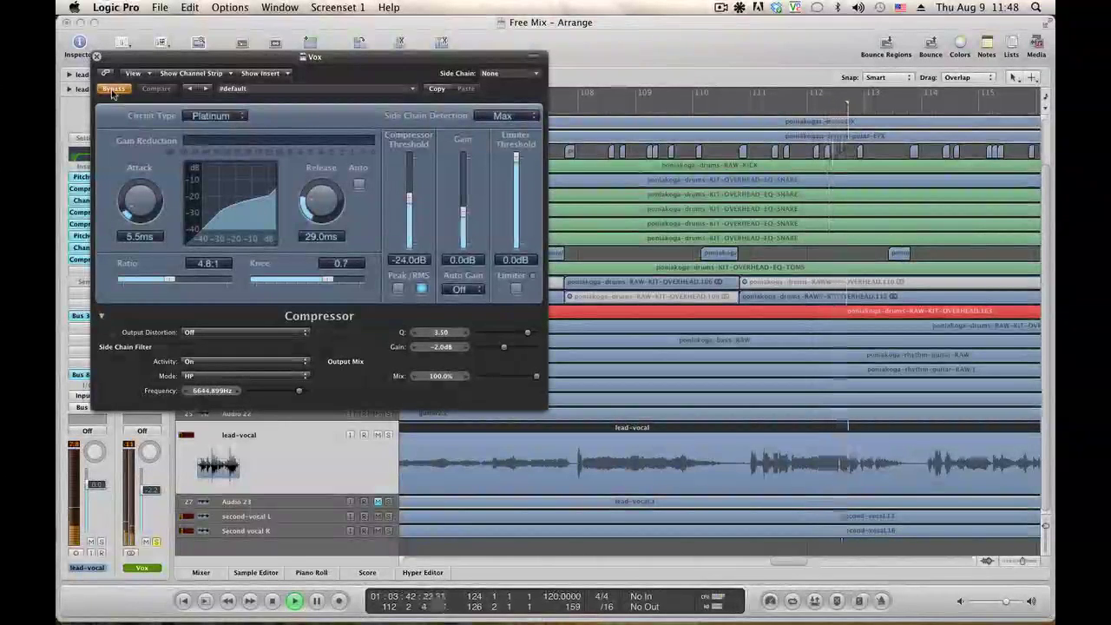
click(112, 91)
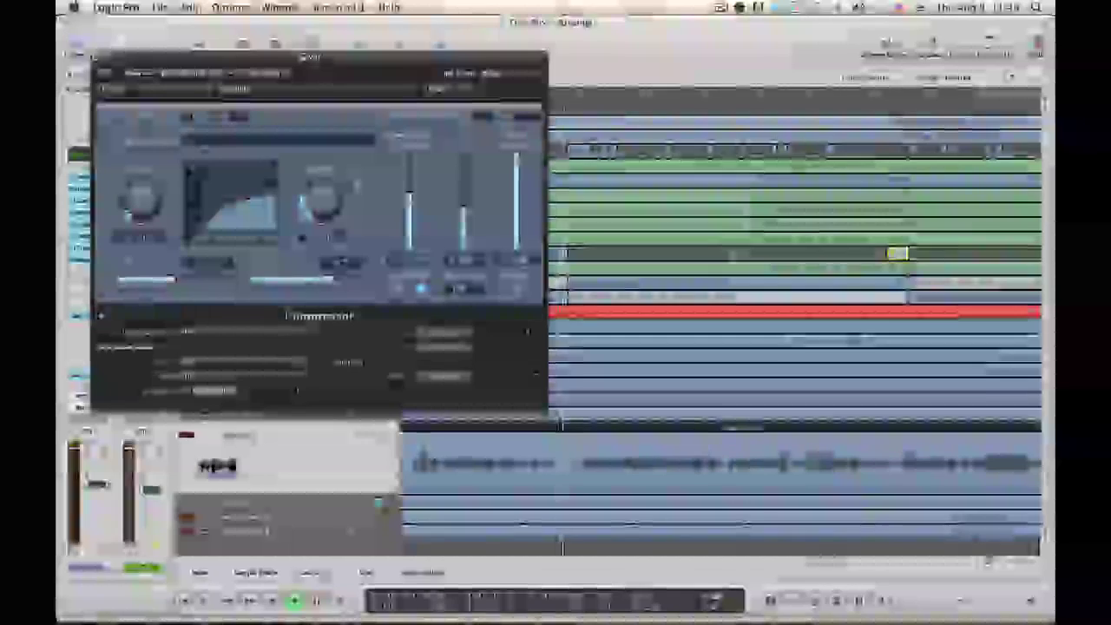
click(98, 56)
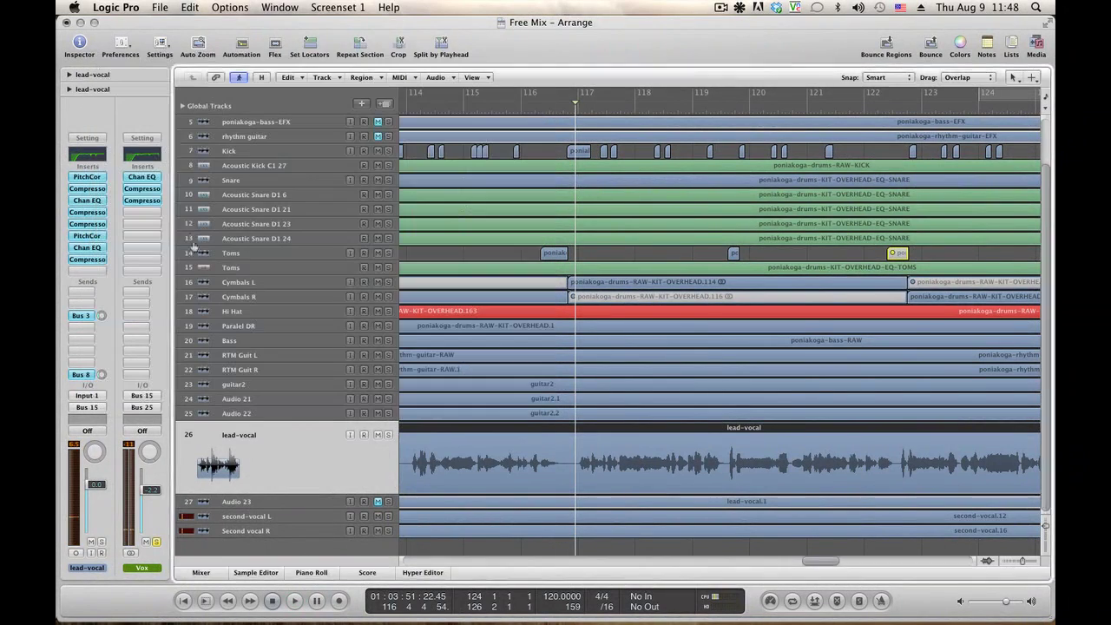
Audition the Vox bus's second Compressor, raise its threshold to -22.0 dB, and close its window
click(136, 204)
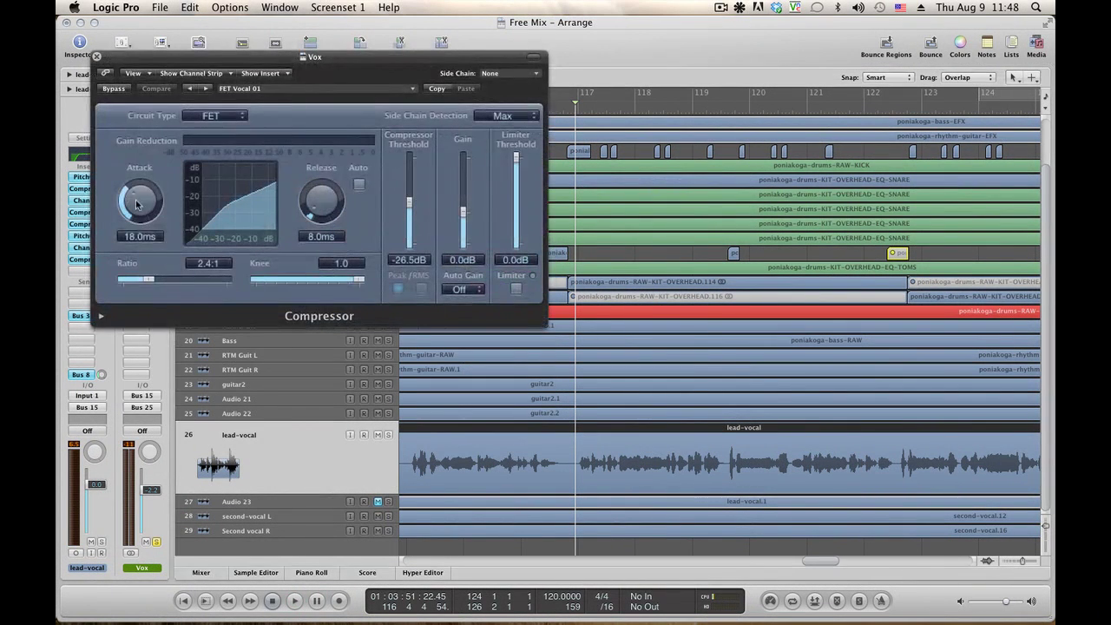
key(space)
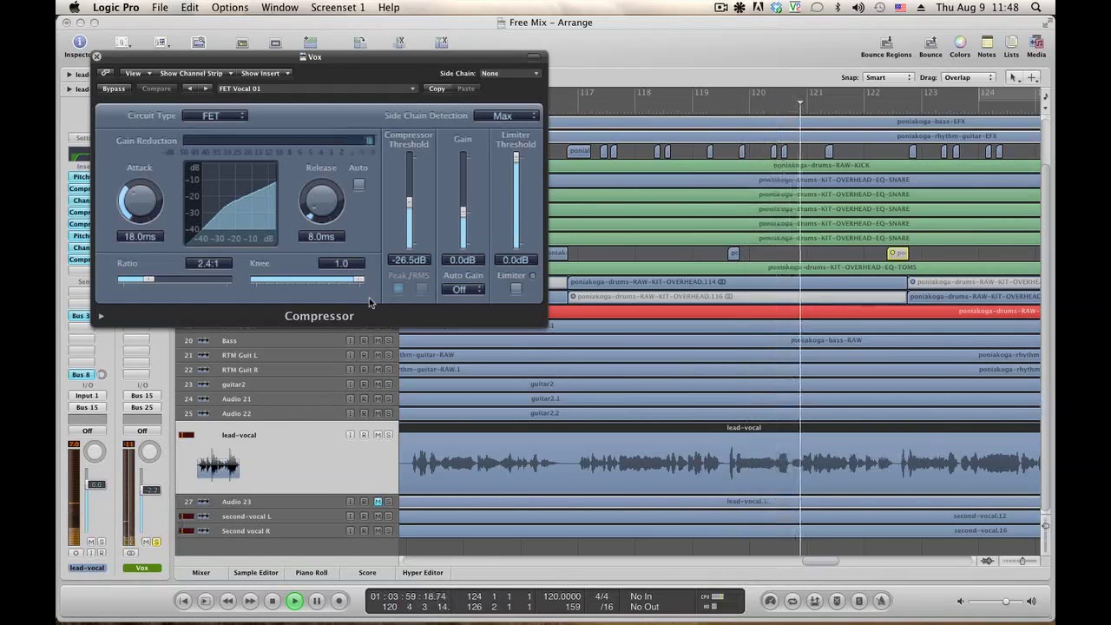
key(space)
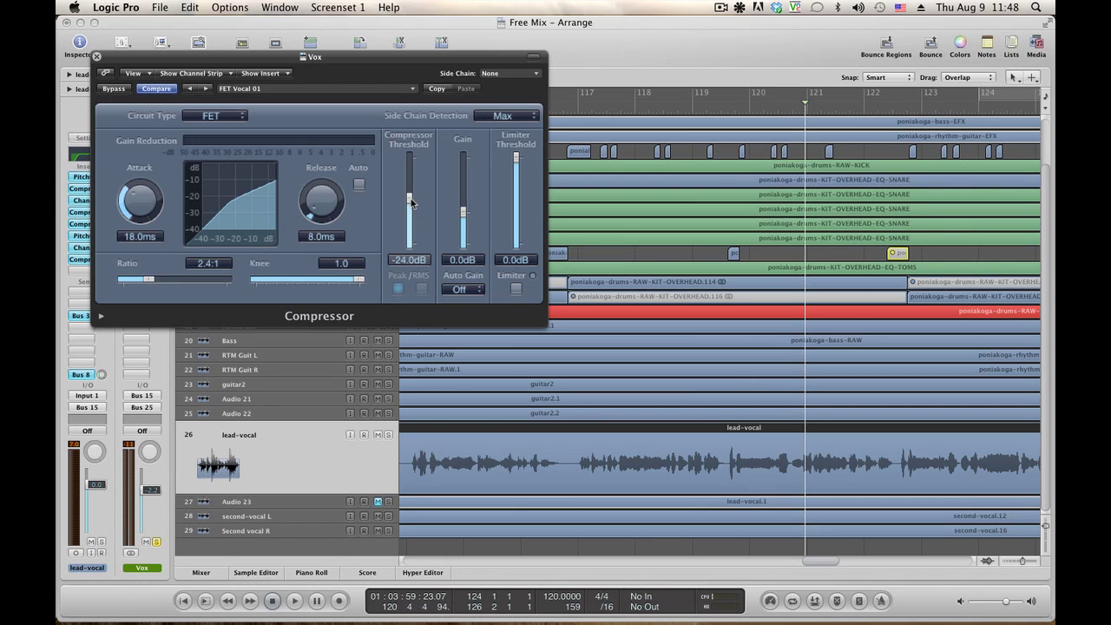
key(space)
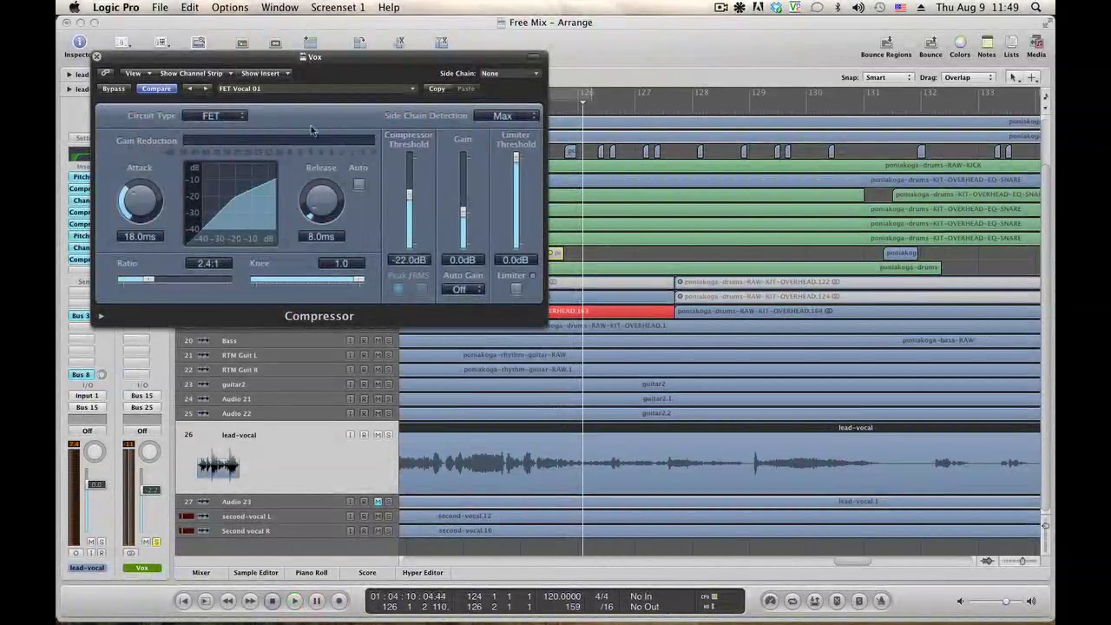
click(97, 57)
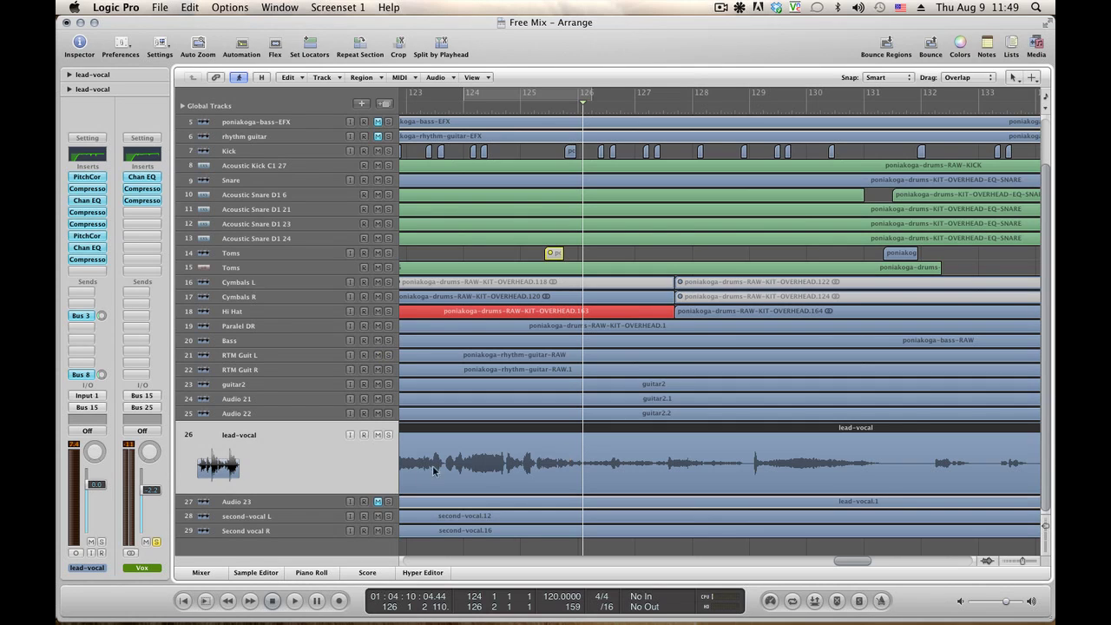
Unmute Audio 23, turn off the Vox bus solo, and play Audio 23 soloed from just before bar 10
click(248, 503)
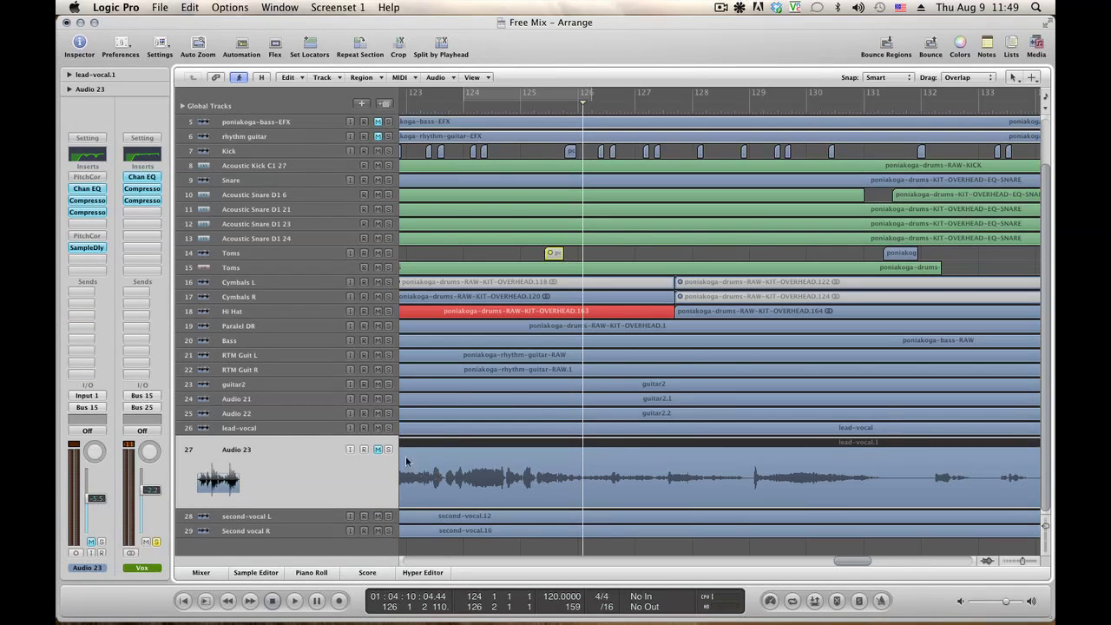
click(378, 450)
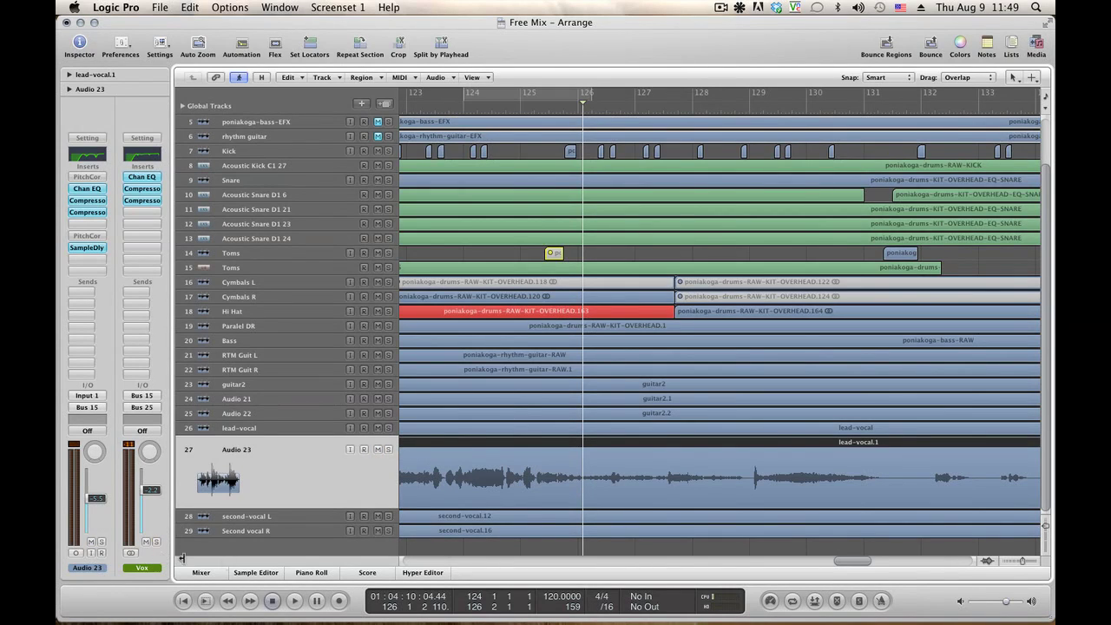
key(Return)
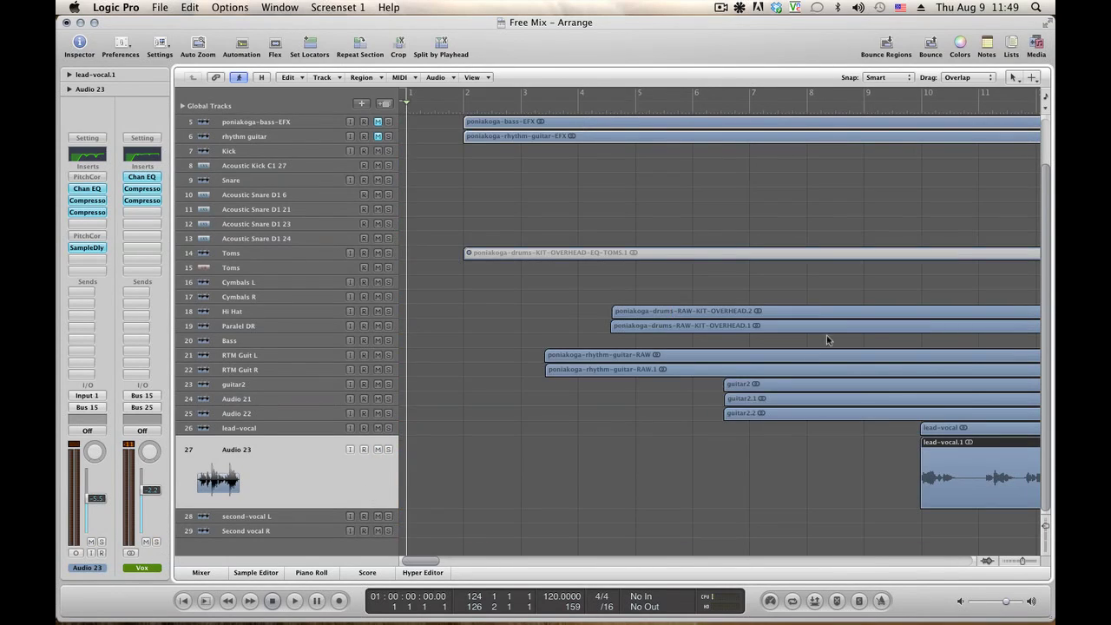
click(914, 105)
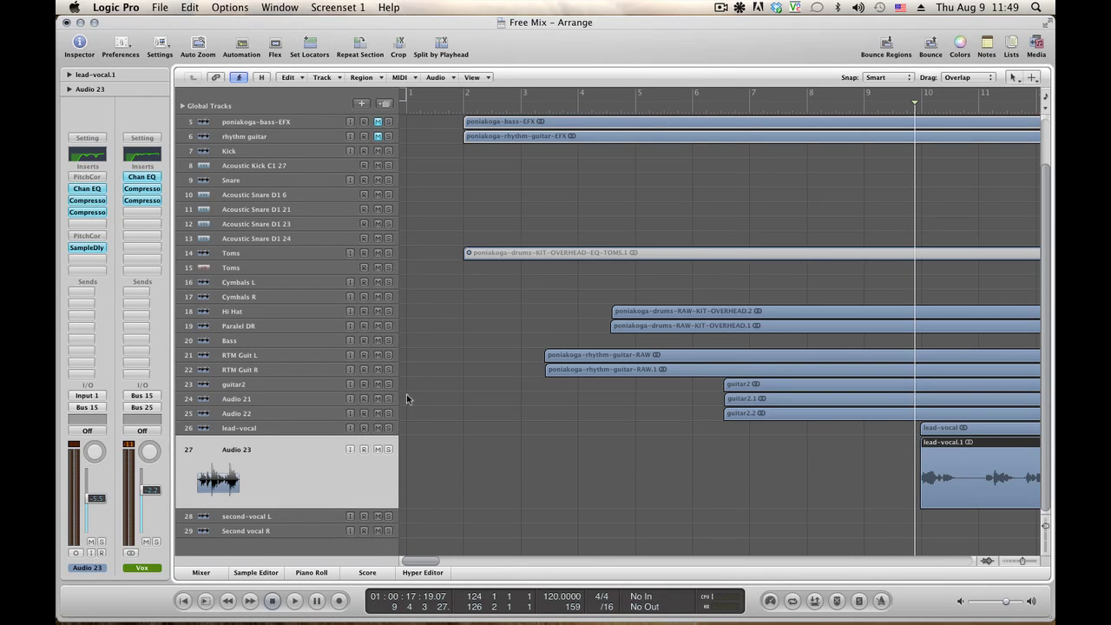
key(space)
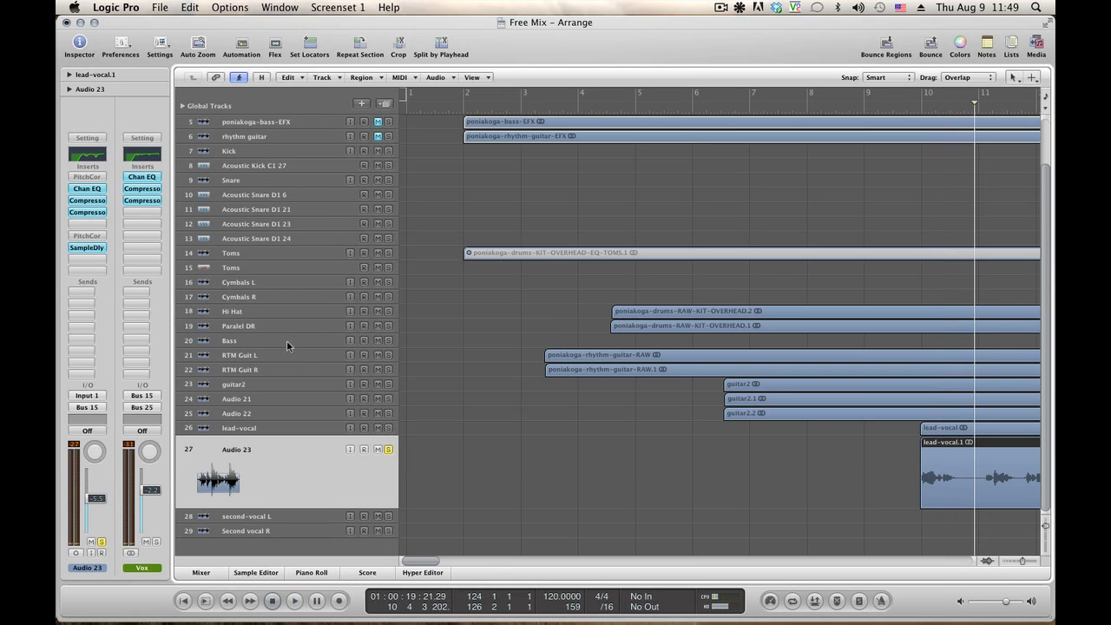
Review Audio 23's Channel EQ, then bypass its Sample Delay and both Compressors and play the track
click(86, 189)
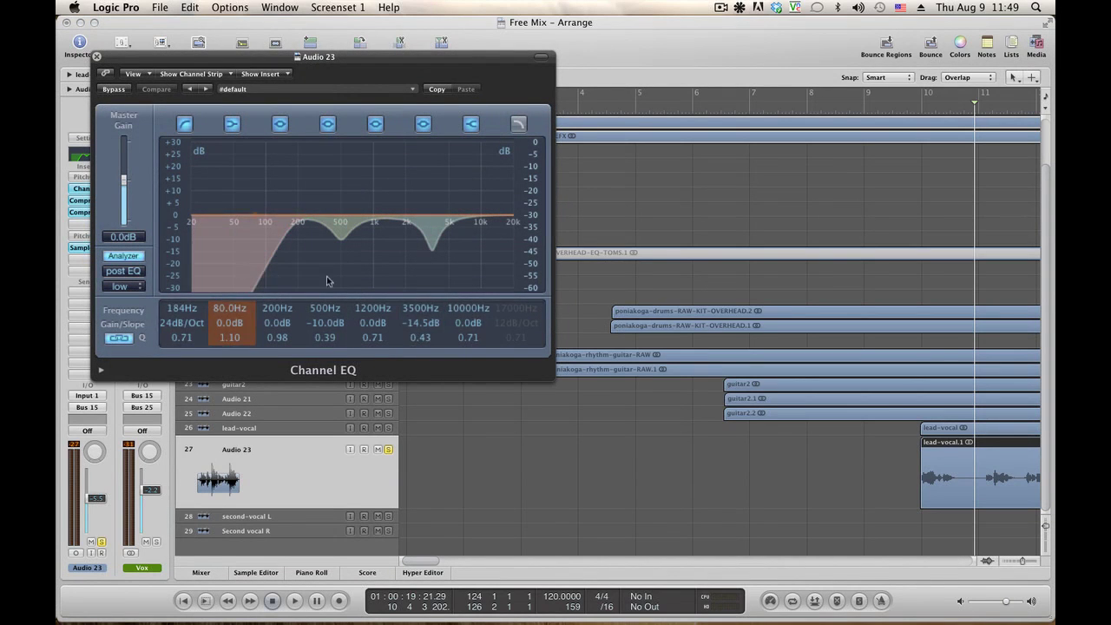
click(97, 58)
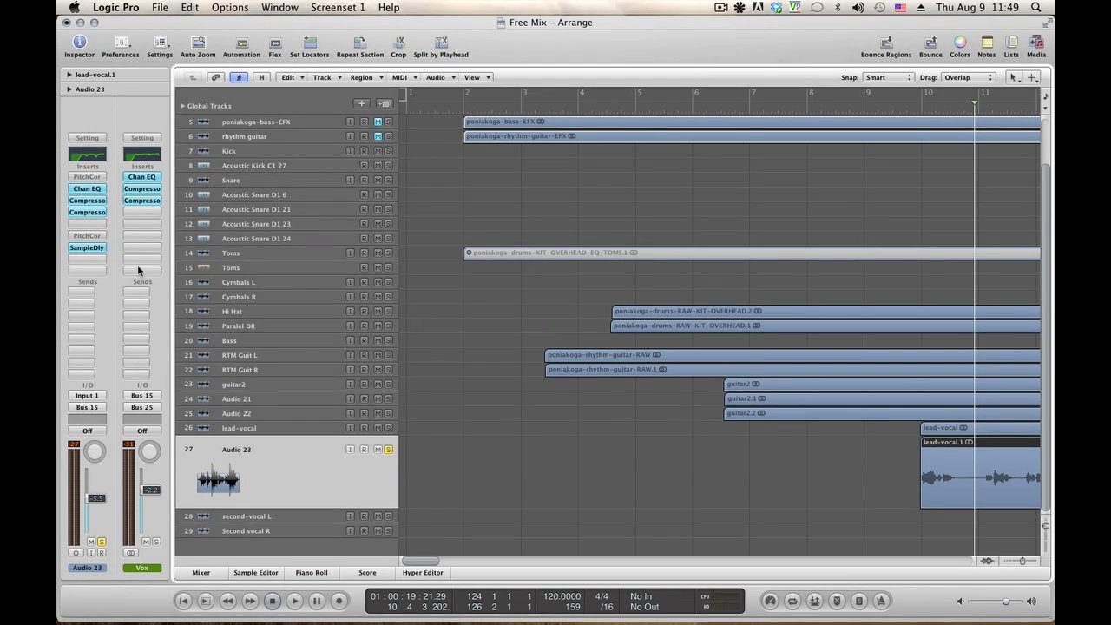
alt+click(88, 248)
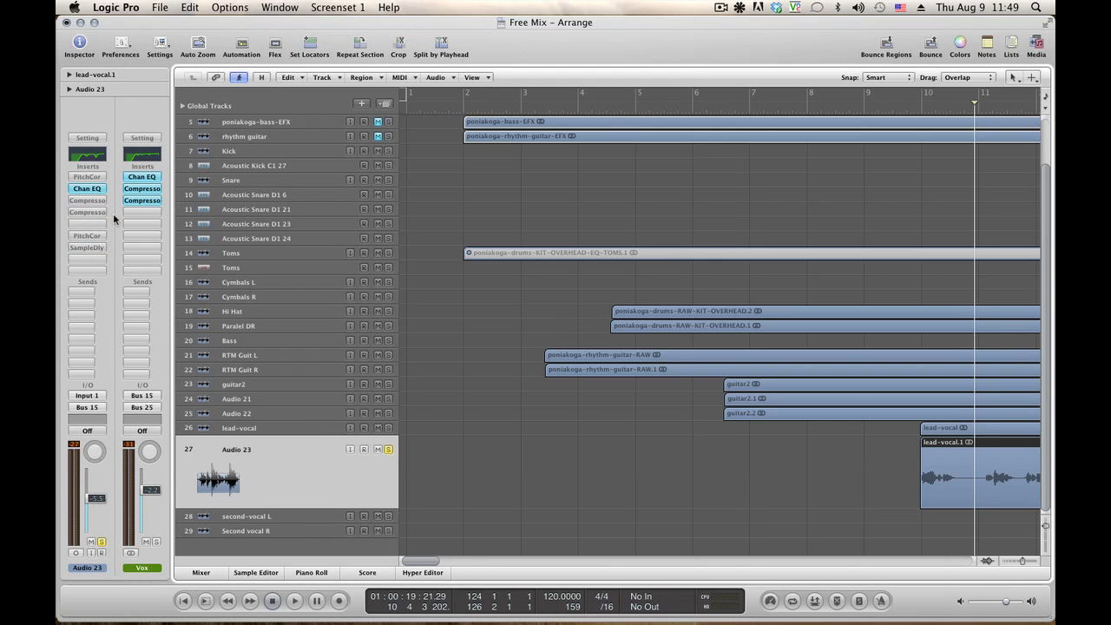
key(space)
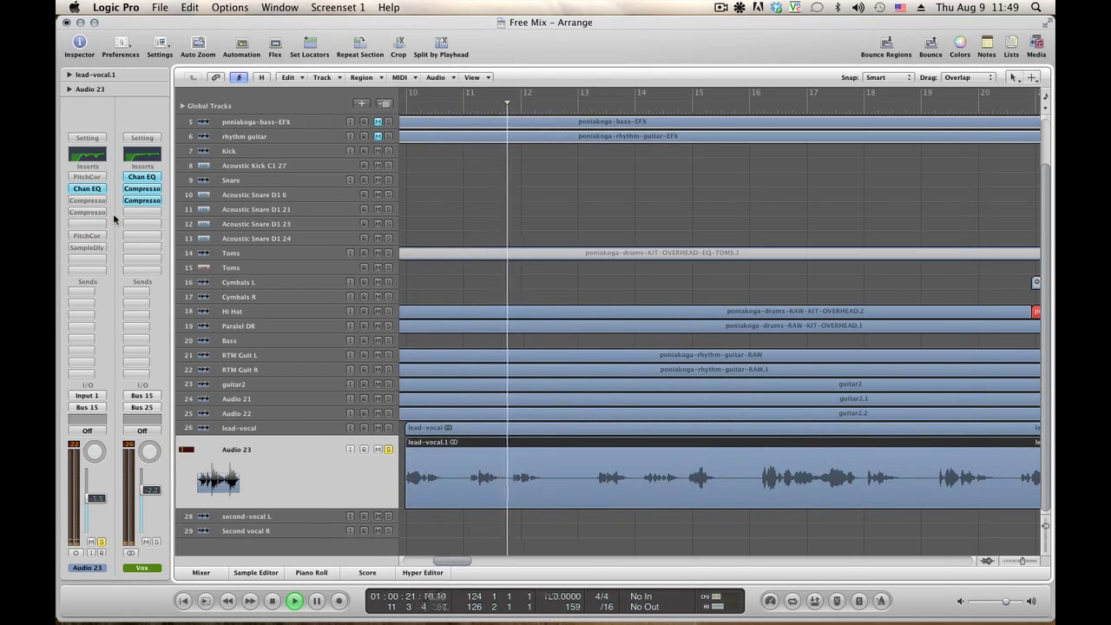
Loop bars 13 to 16 and audition a narrow boost of the 1200 Hz band in Audio 23's Channel EQ
click(86, 188)
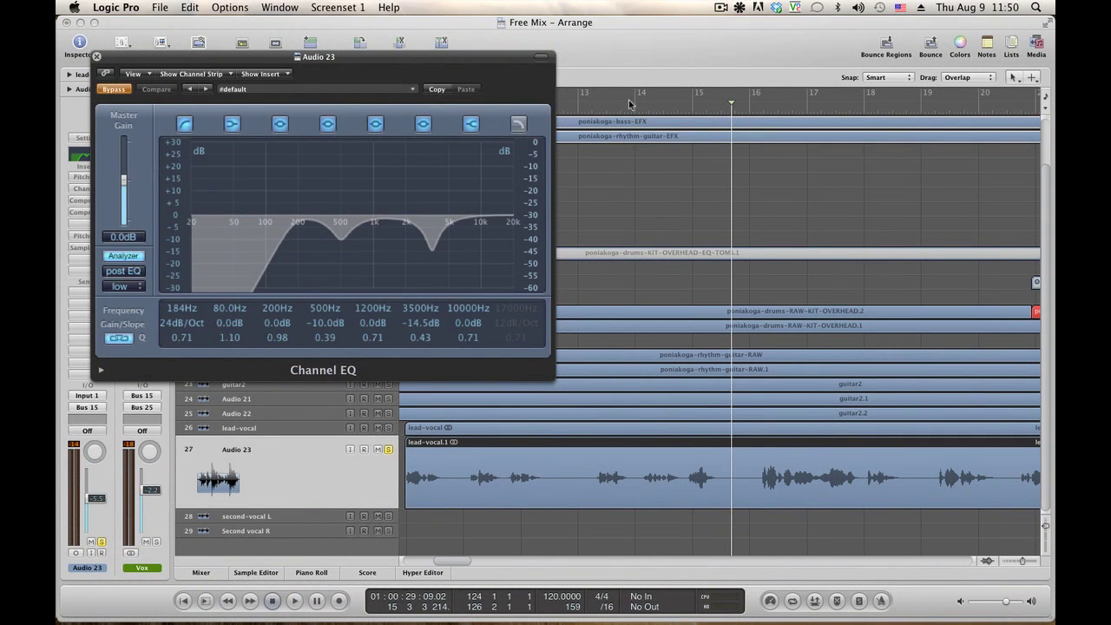
drag(585, 95, 751, 97)
key(space)
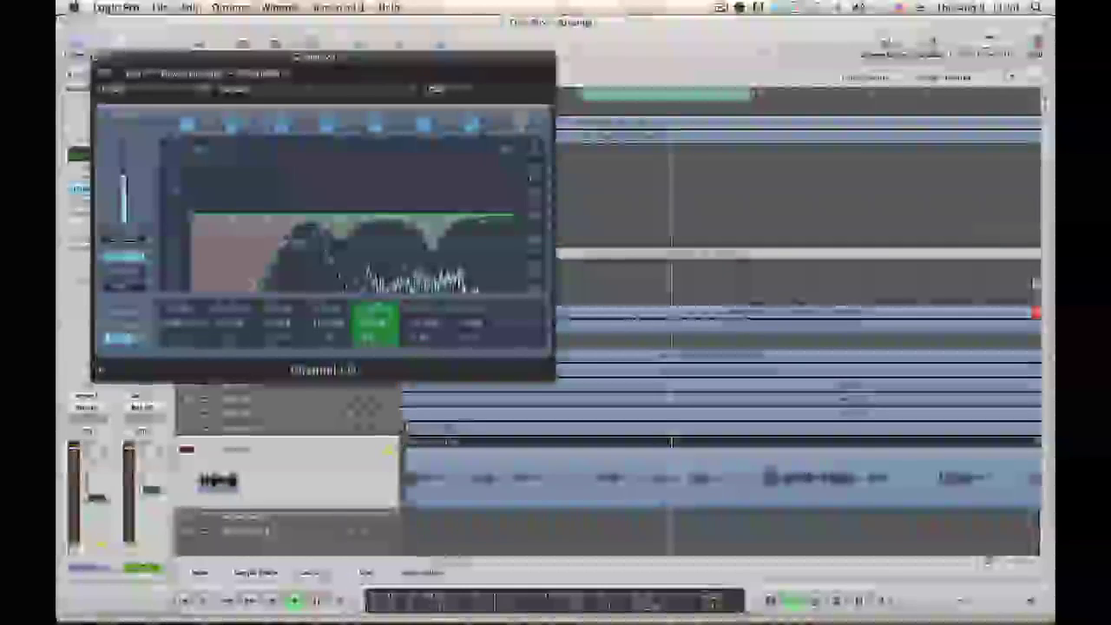
drag(373, 335, 367, 341)
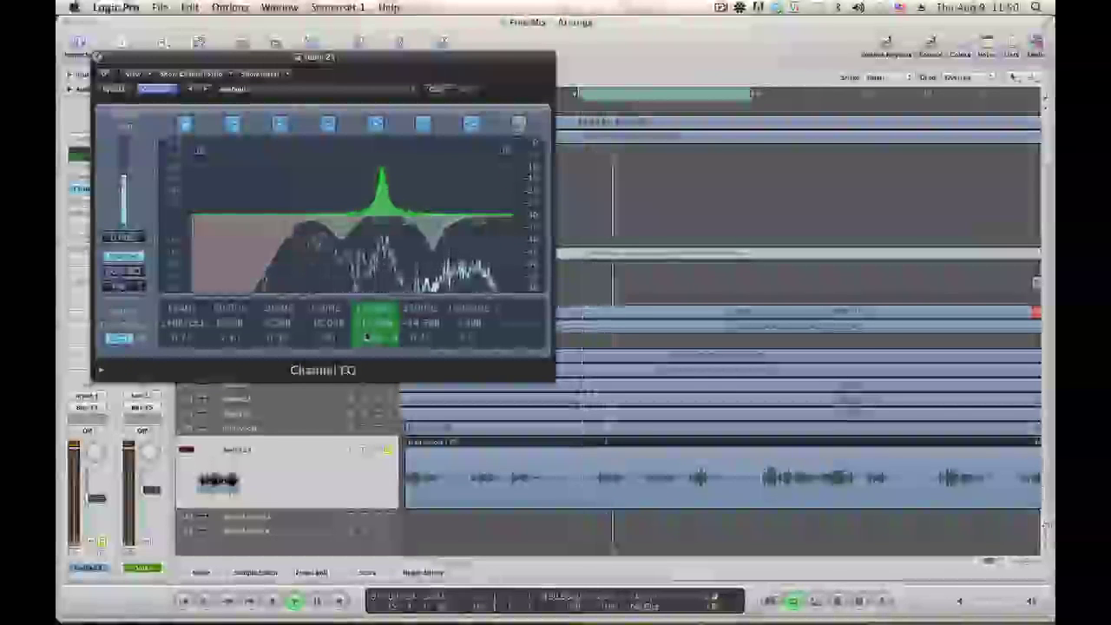
drag(367, 337, 379, 387)
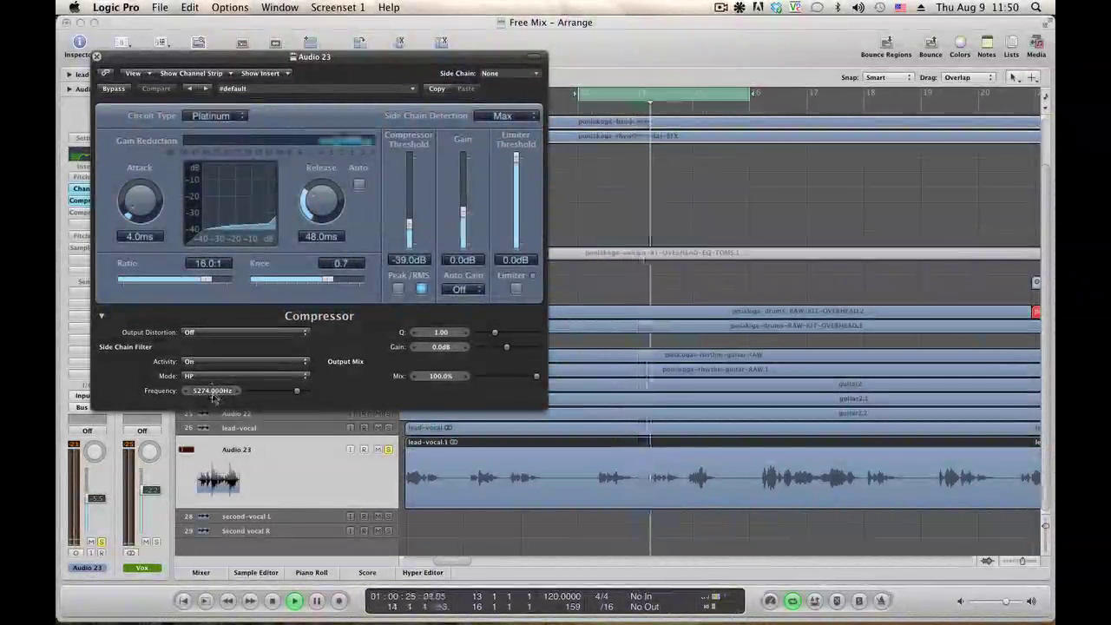
Listen to the Audio 23 loop through its first Compressor with the side-chain filter on, then close the window
key(space)
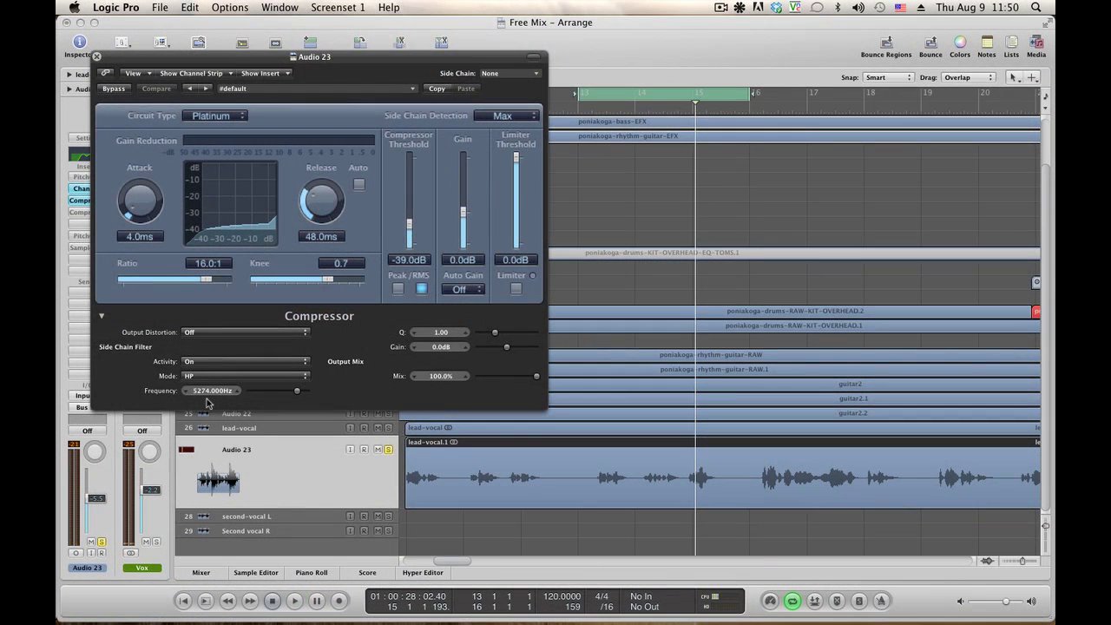
key(space)
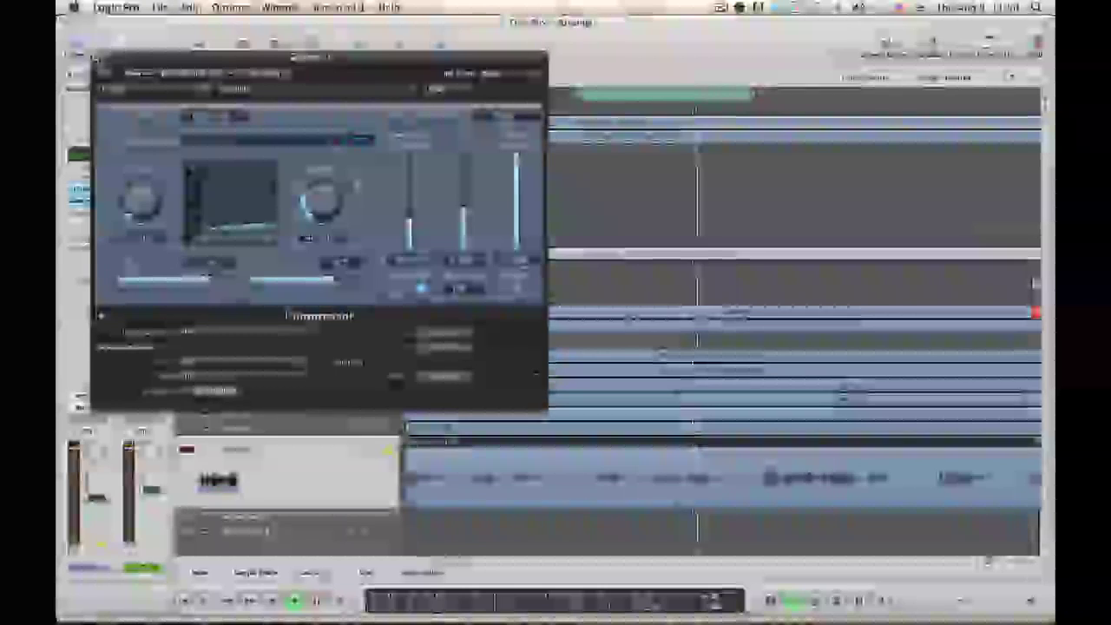
click(97, 56)
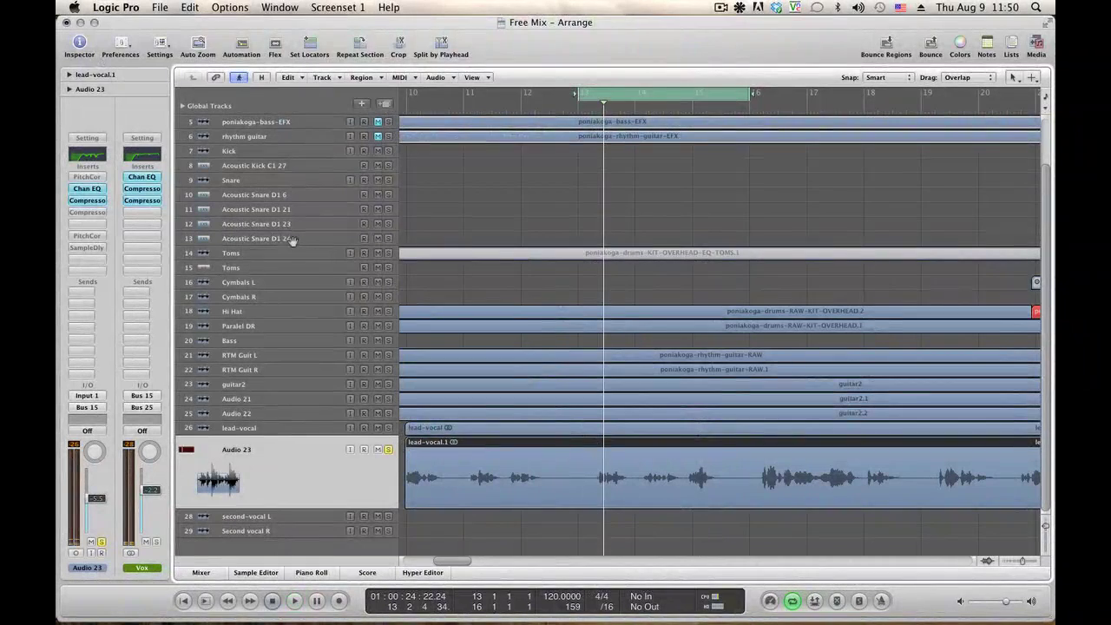
Reactivate Audio 23's second Compressor and compare the looped playback with it bypassed and active
click(86, 212)
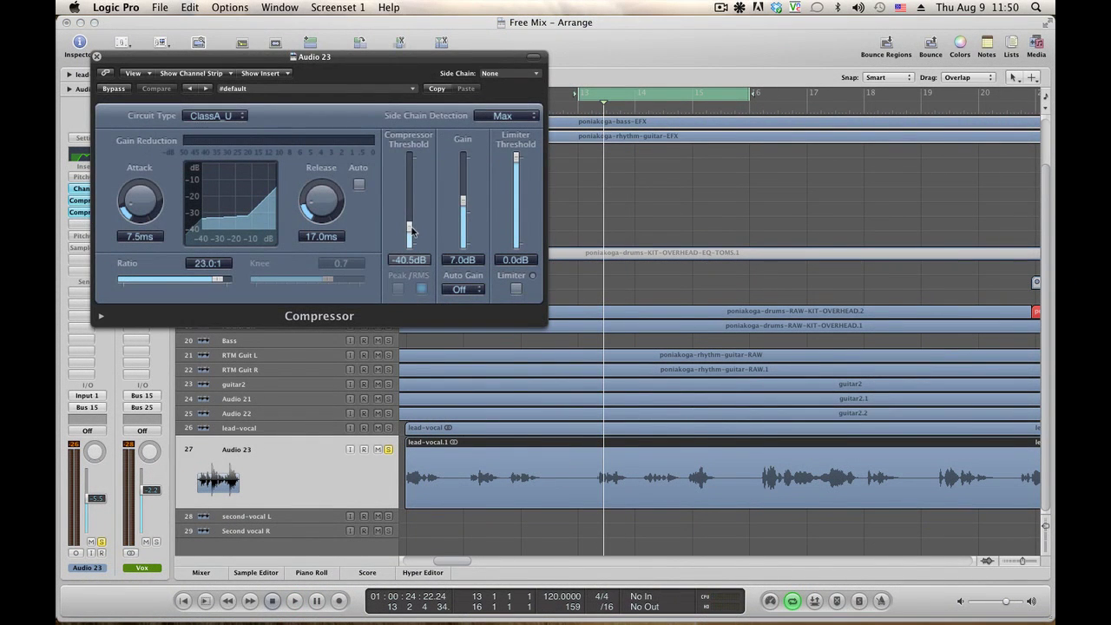
key(space)
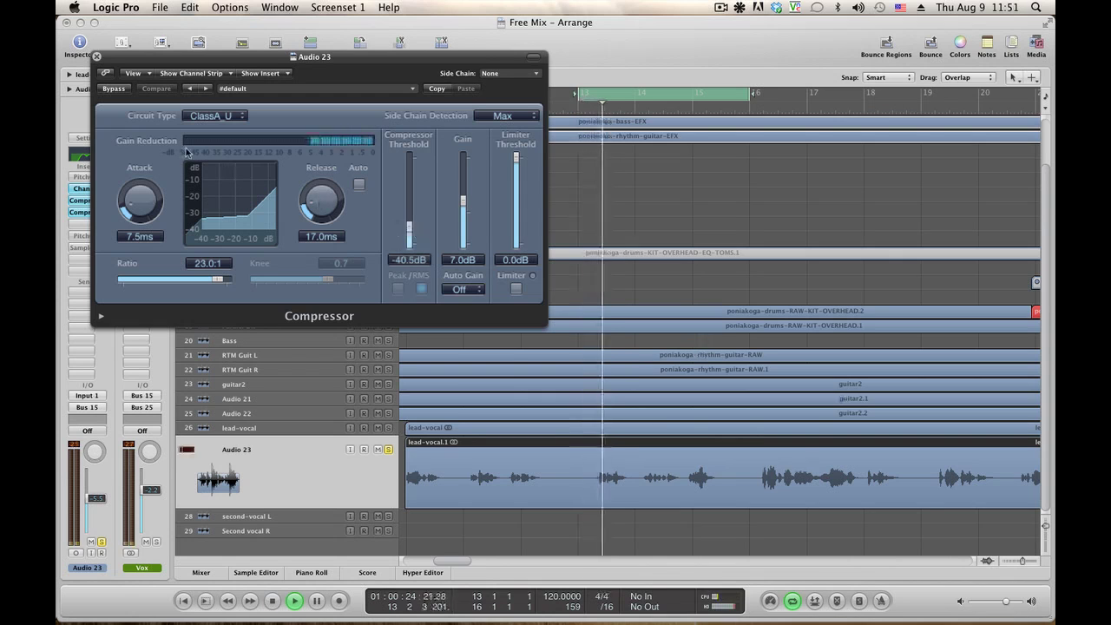
click(115, 88)
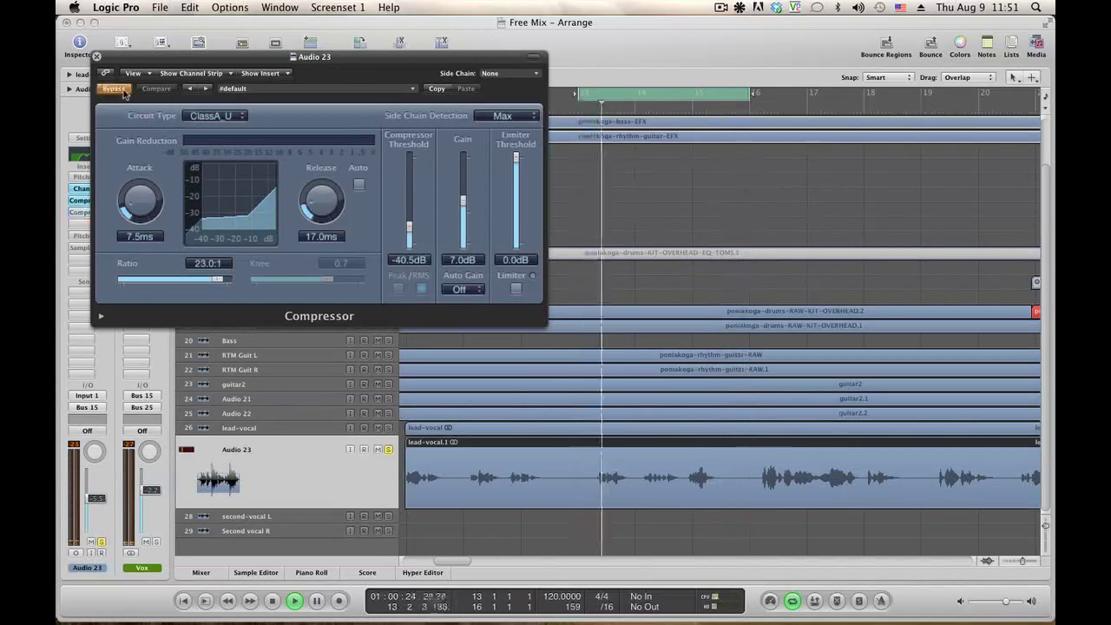
click(123, 91)
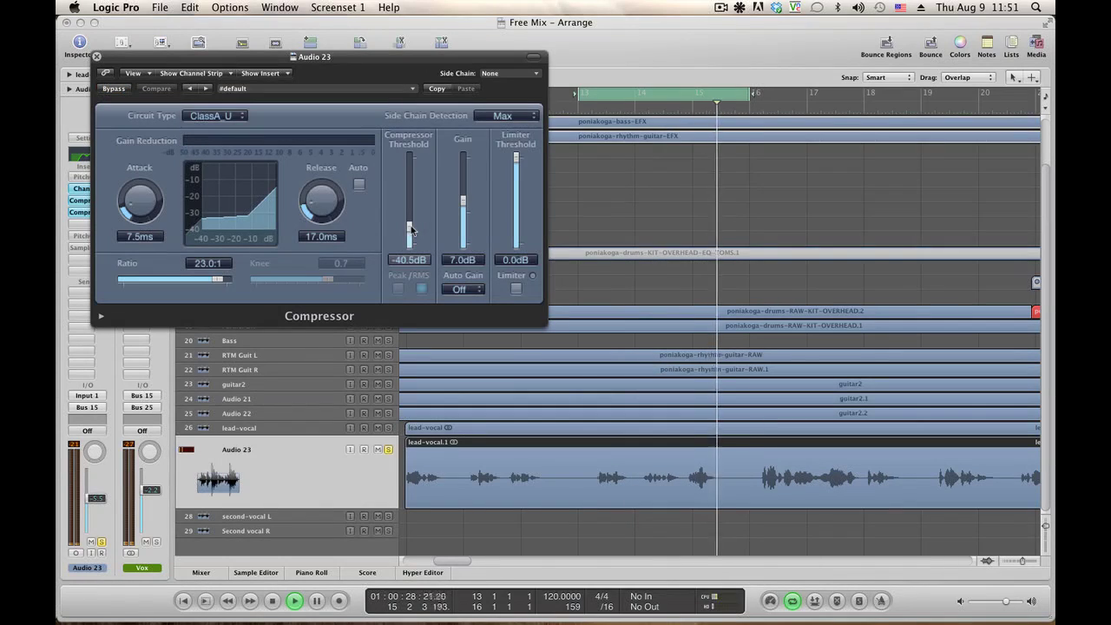
Set Audio 23's second Compressor to a -42.0 dB threshold and 12.0 ms release, compare it bypassed and active, then close its window
drag(411, 228, 411, 233)
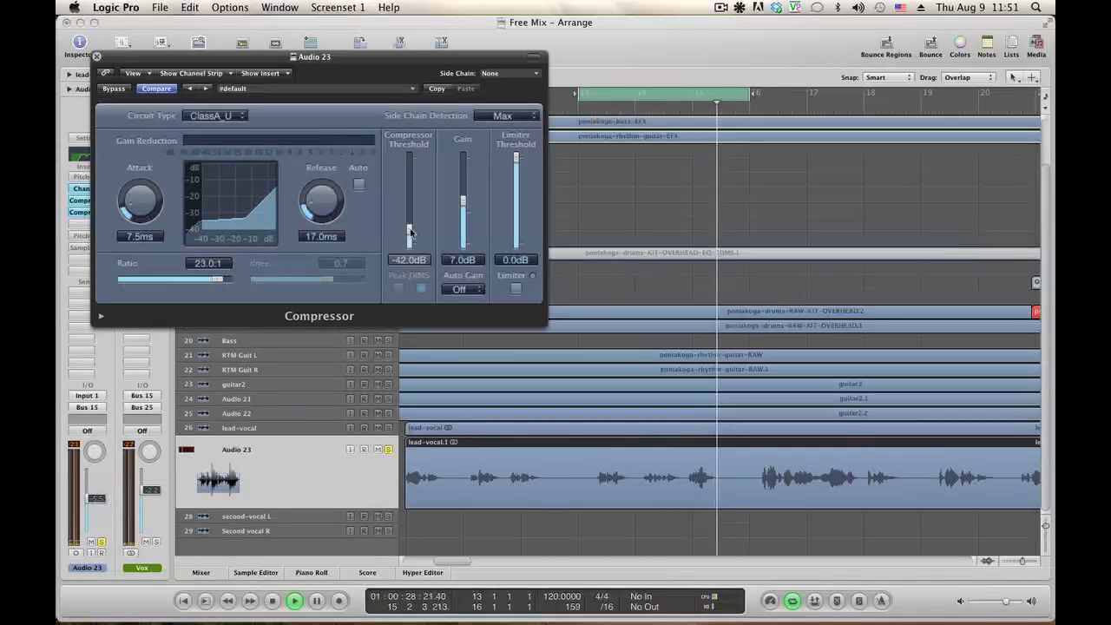
click(112, 91)
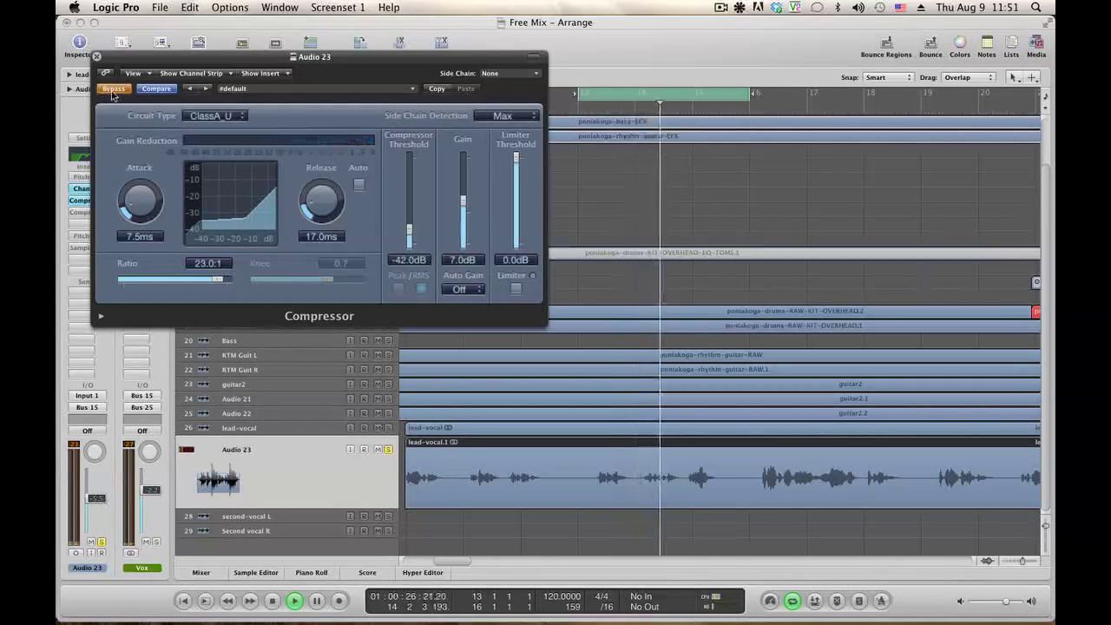
click(112, 91)
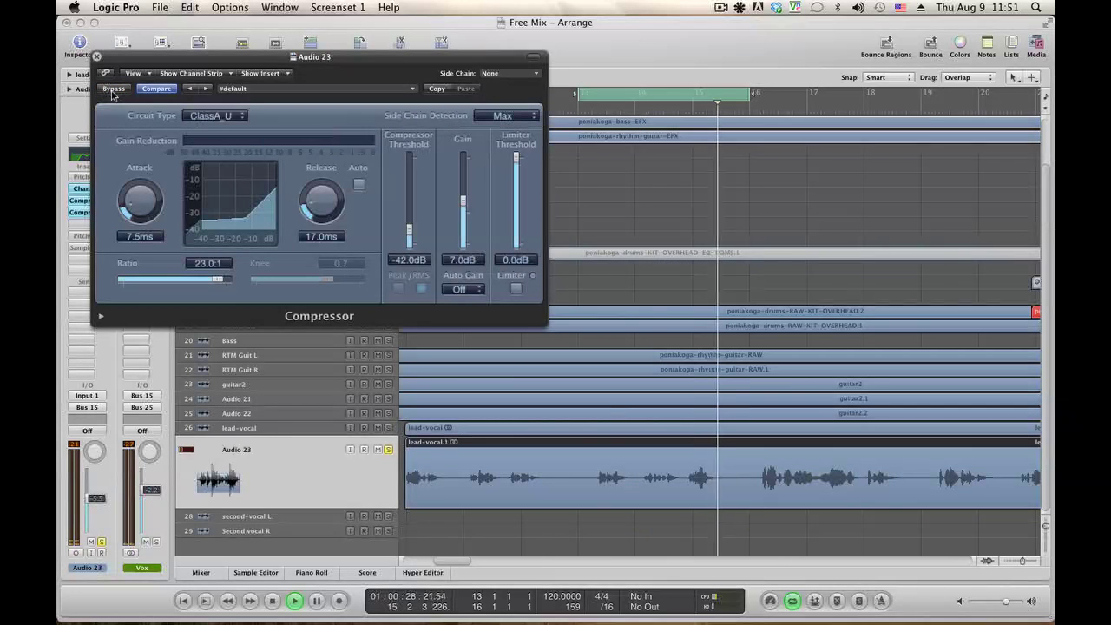
key(space)
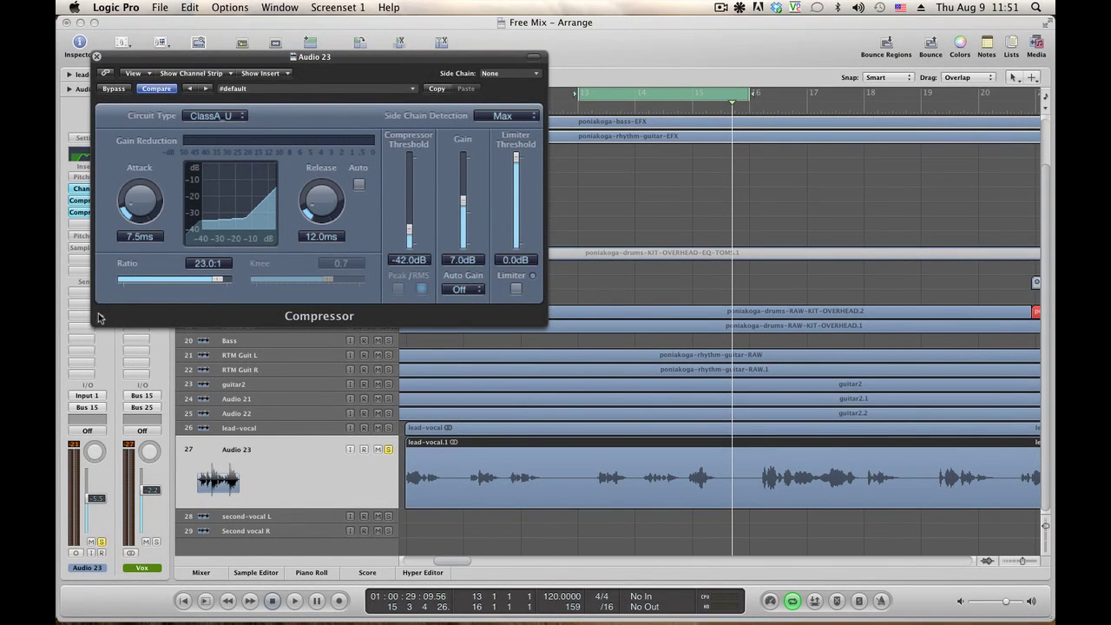
click(101, 316)
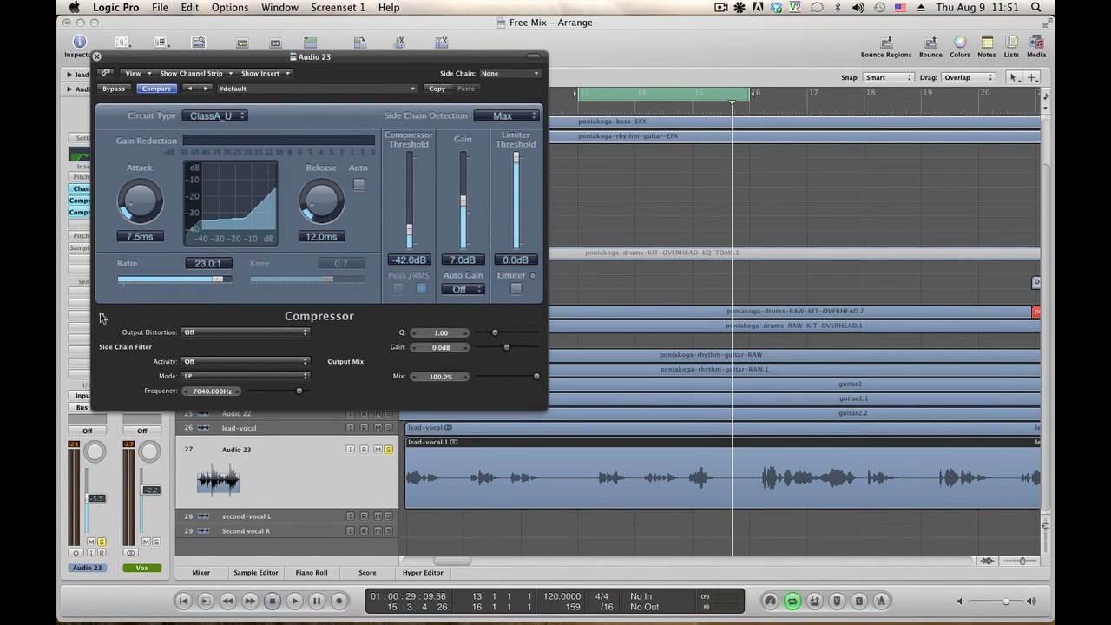
click(100, 316)
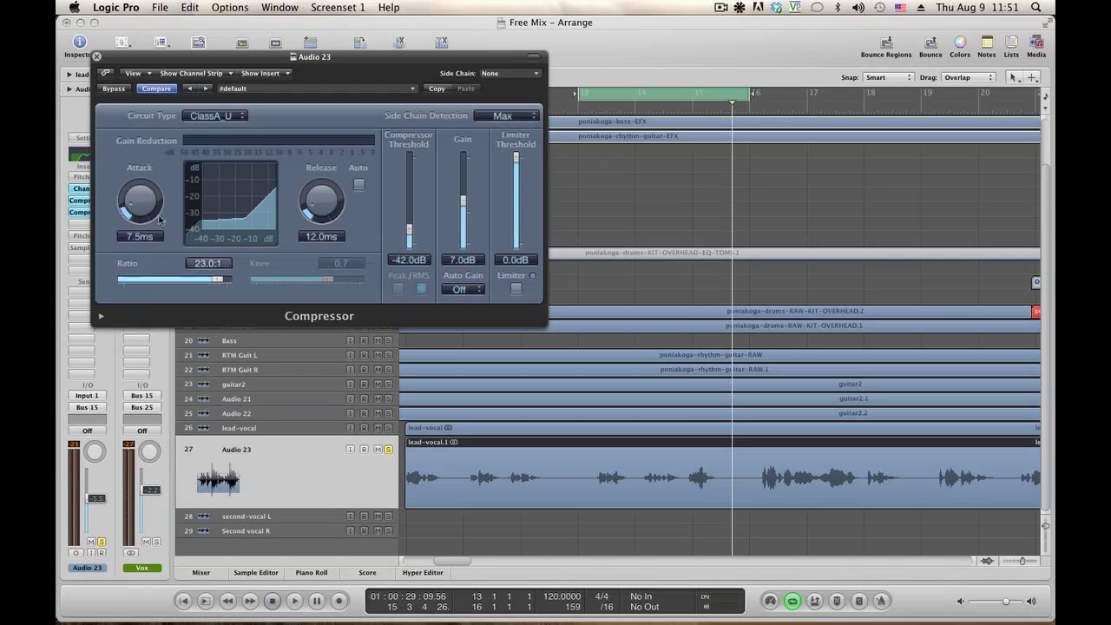
click(98, 58)
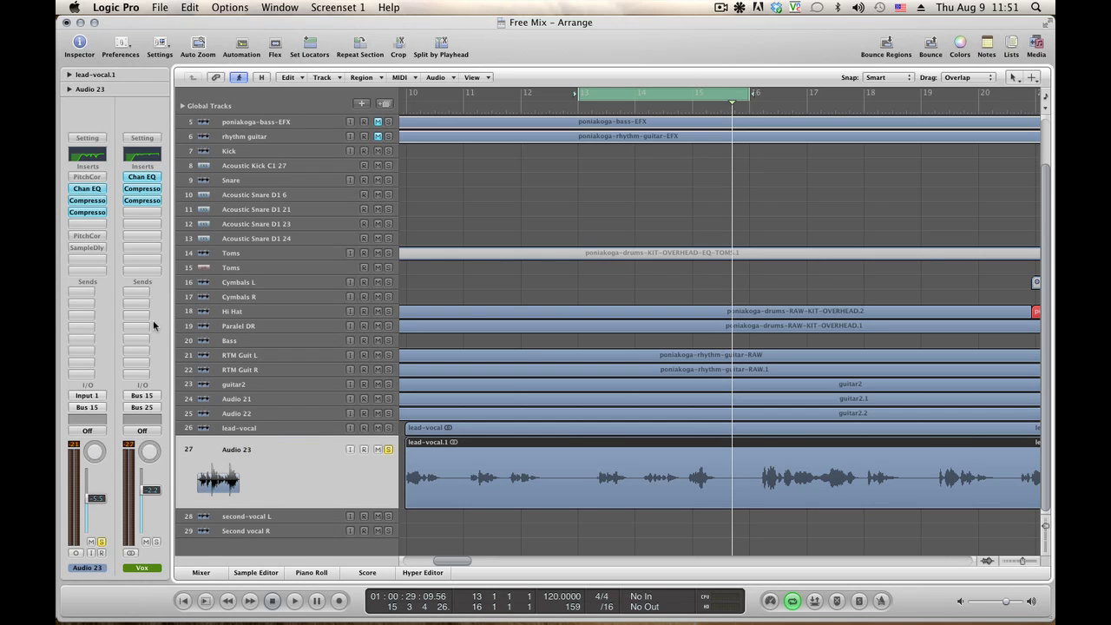
Reactivate Audio 23's Sample Delay and listen to the looped section with the lead-vocal track soloed alongside it
alt+click(98, 248)
key(space)
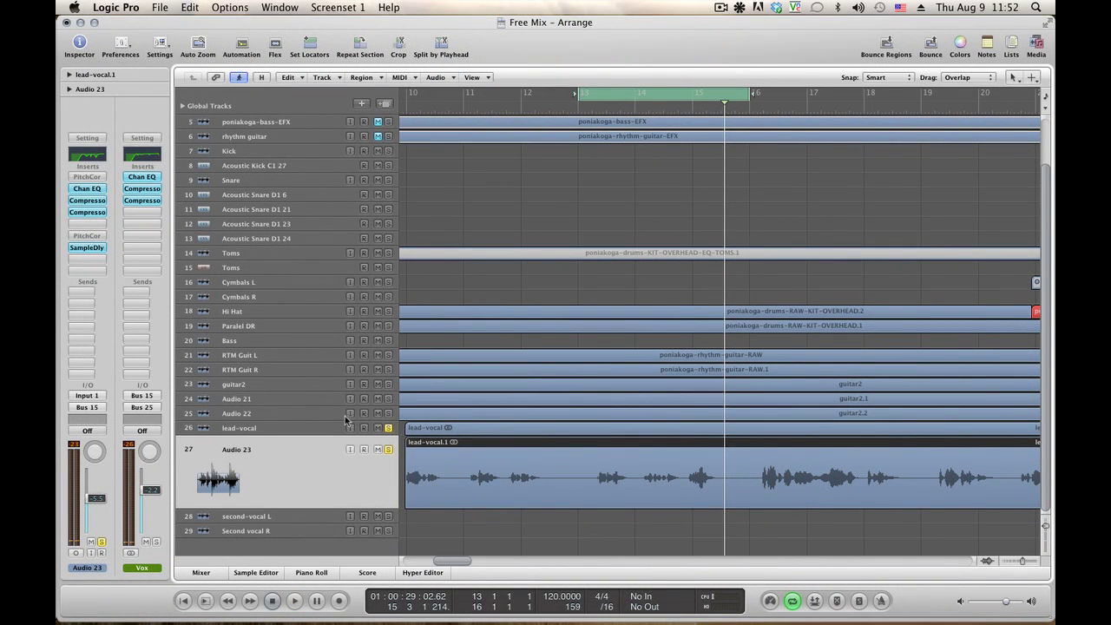
key(space)
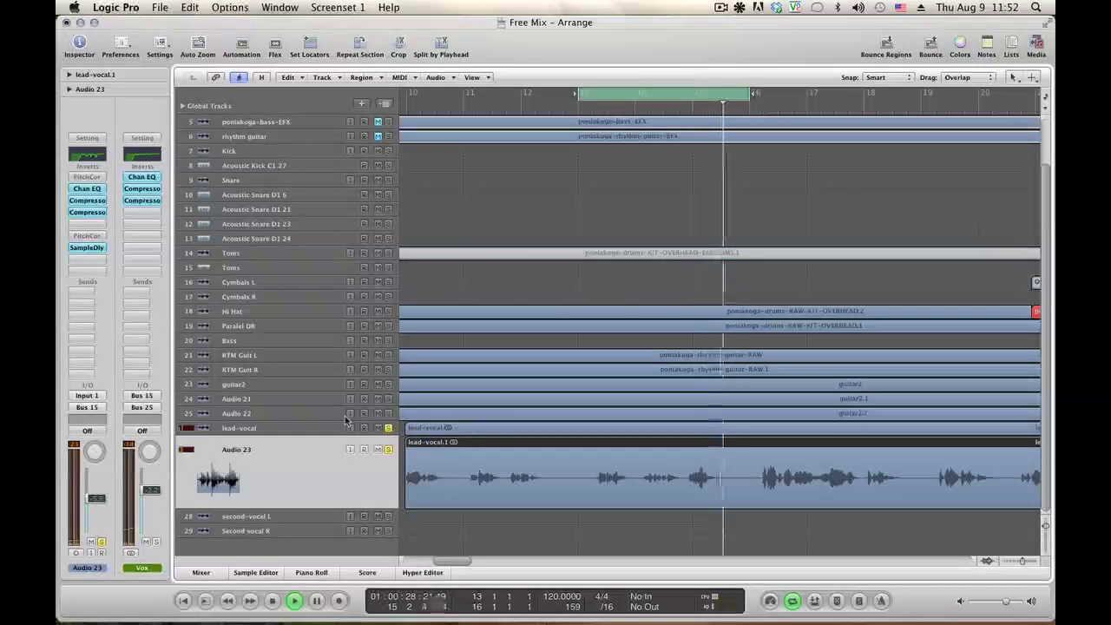
key(space)
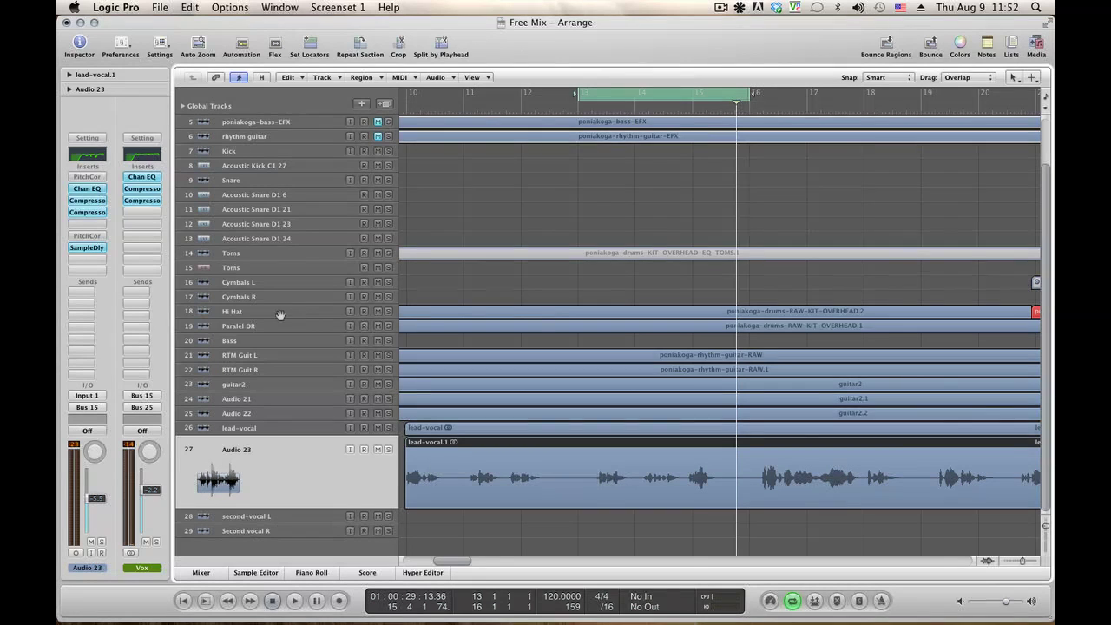
Select the Bass track, turn off the loop, and play from bar 21 with the Bass soloed
scroll(281, 315, up, 4)
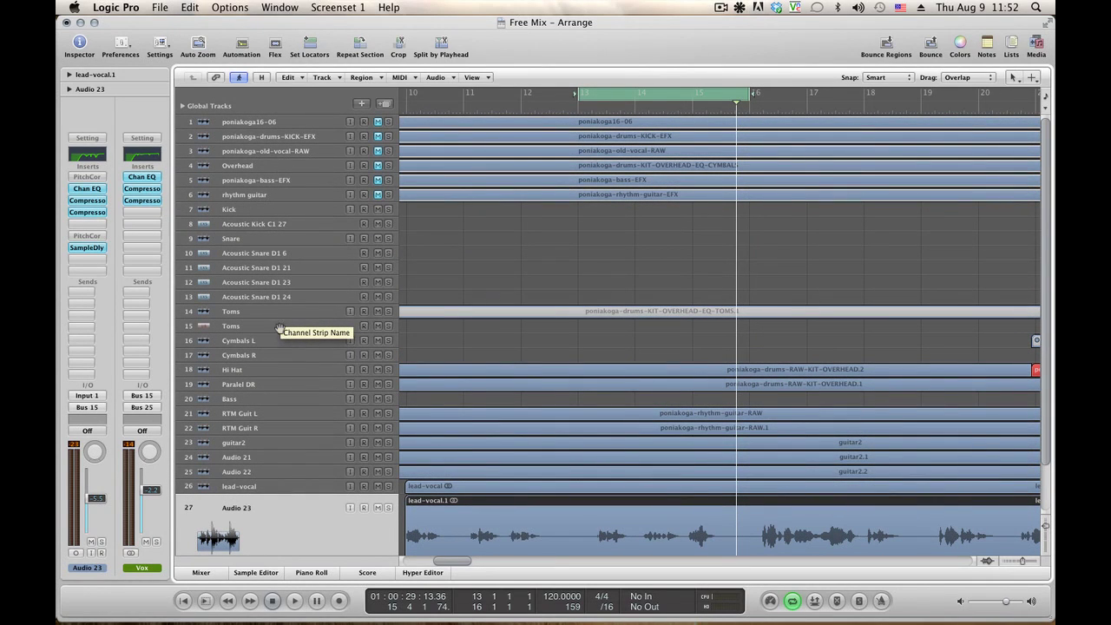
click(229, 403)
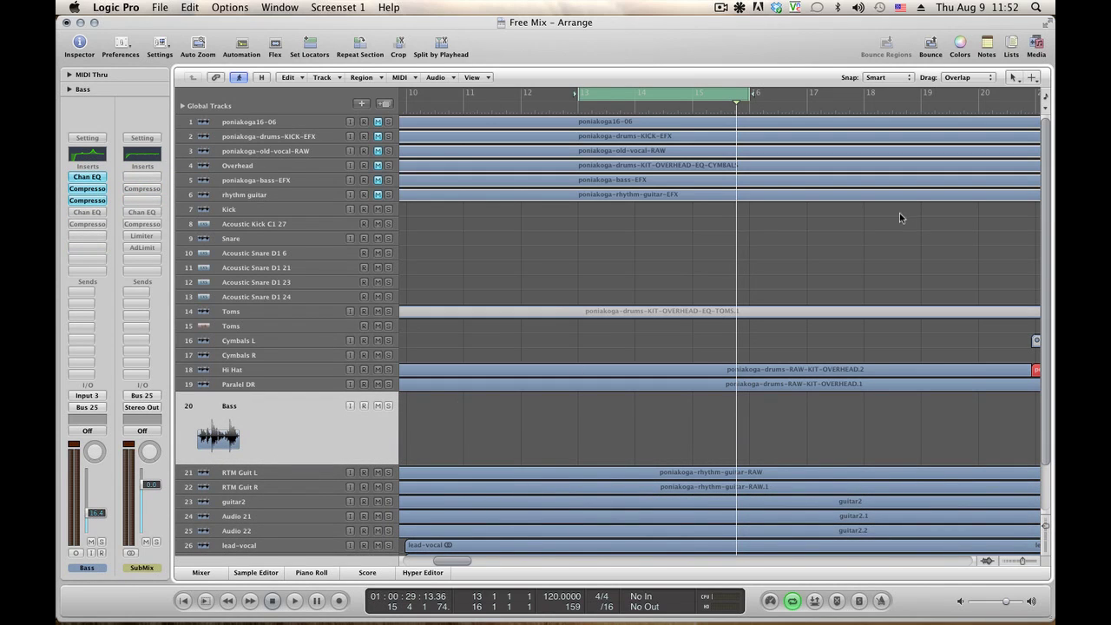
click(725, 97)
click(1037, 108)
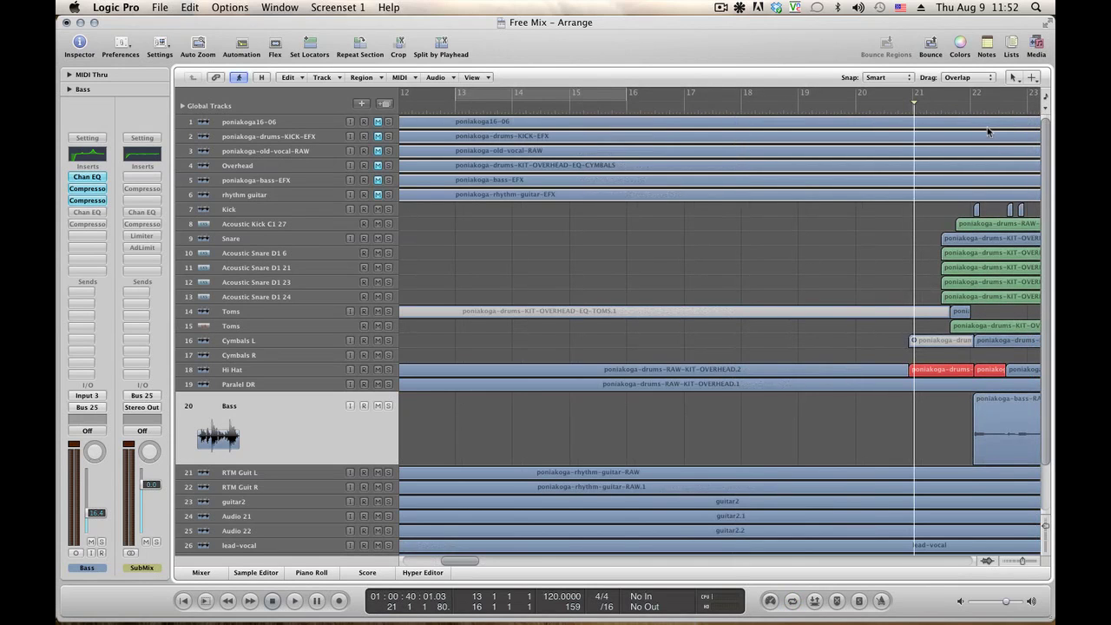
key(space)
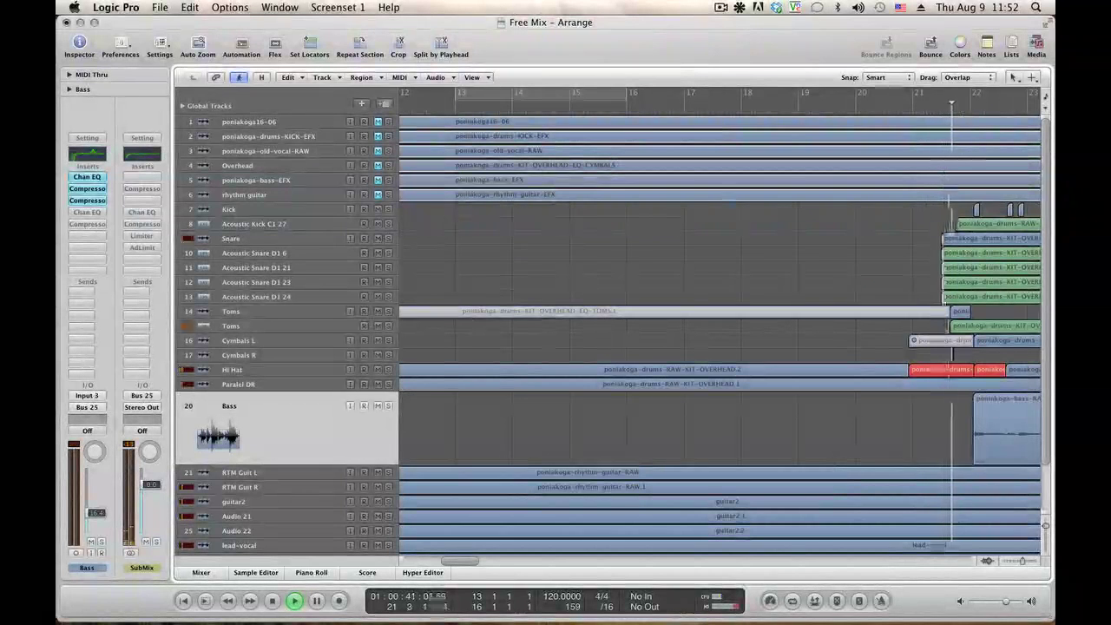
click(388, 406)
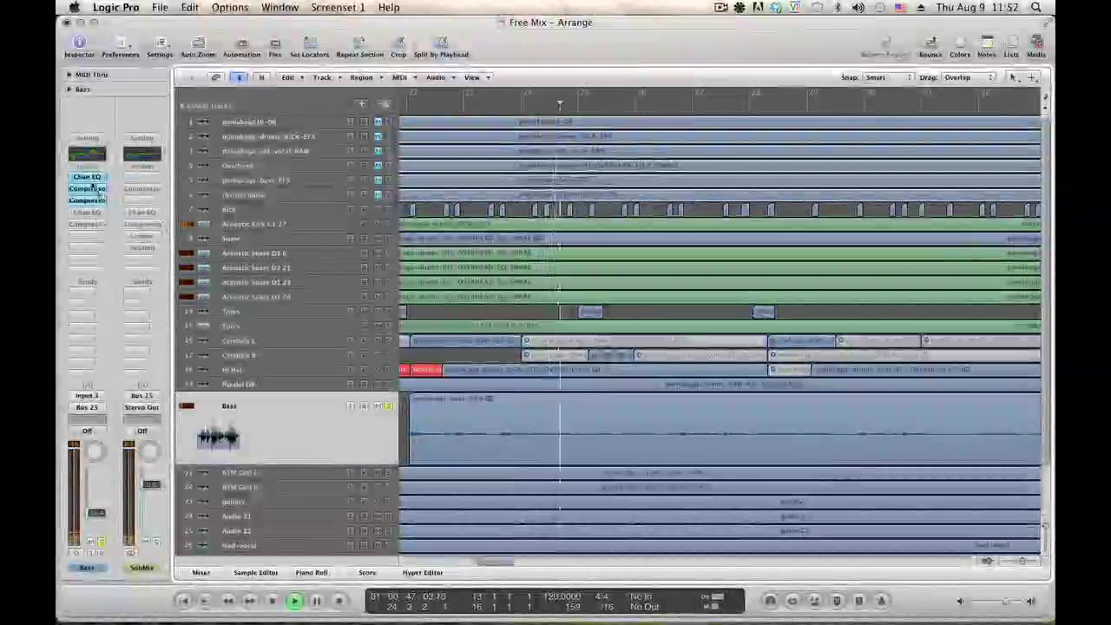
Review the bands of the Bass track's first Channel EQ, then close its window
click(87, 178)
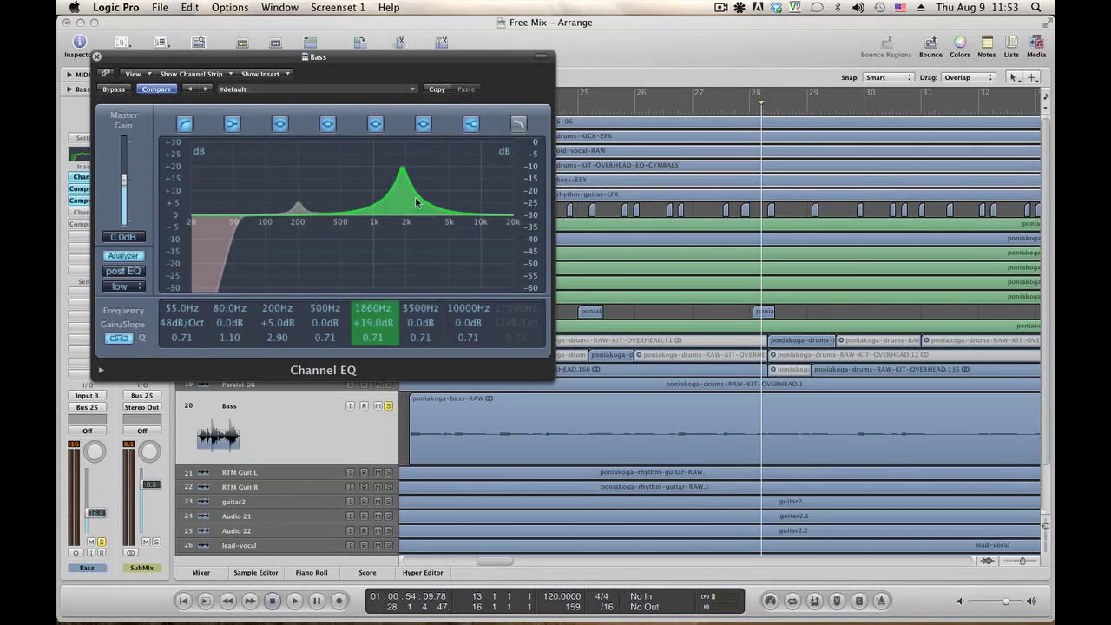
click(127, 89)
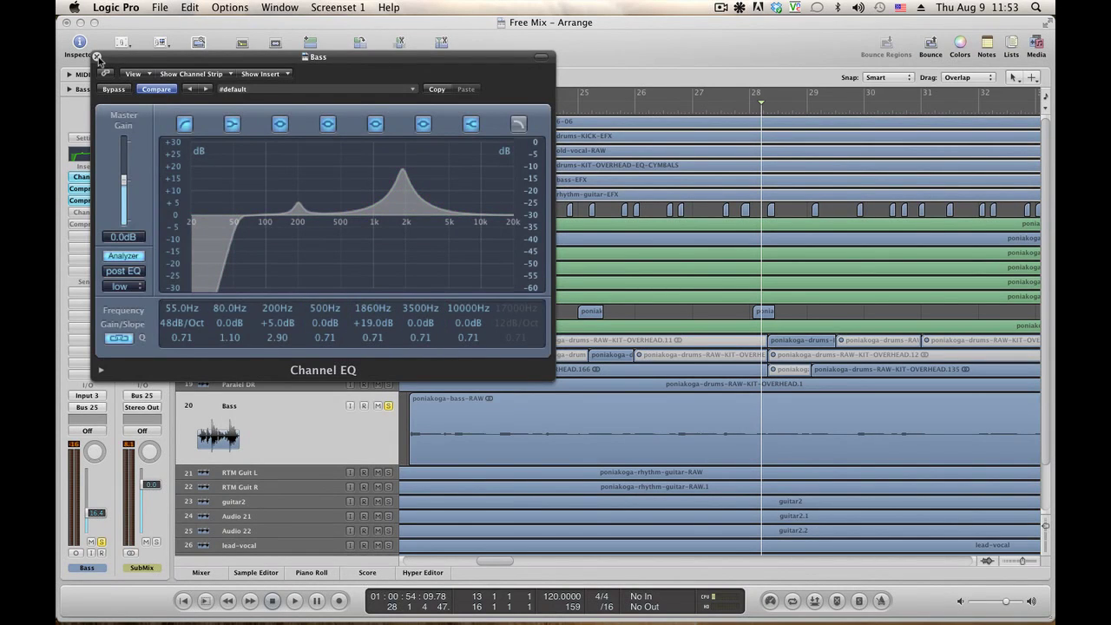
click(98, 57)
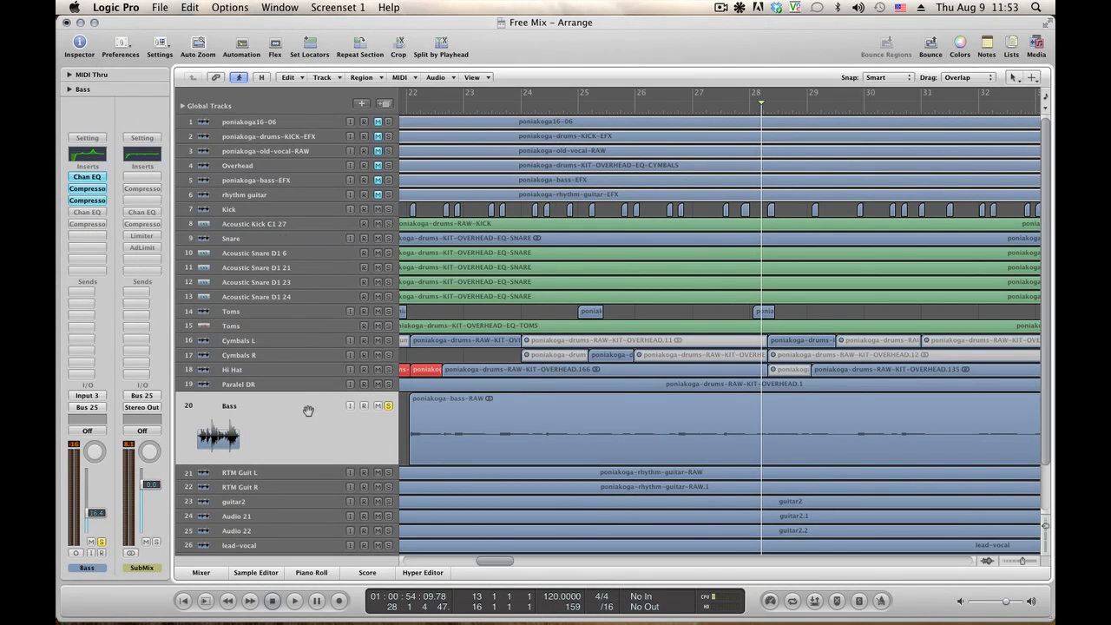
Examine the Bass track's first two Compressors side by side during playback, then close both windows
click(88, 200)
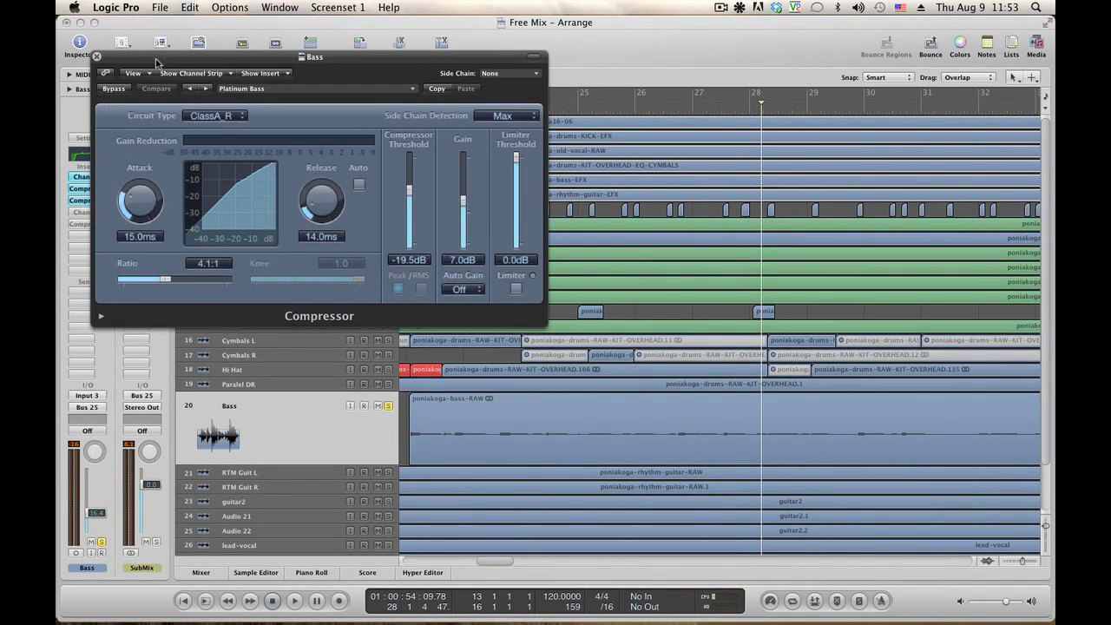
drag(156, 61, 403, 159)
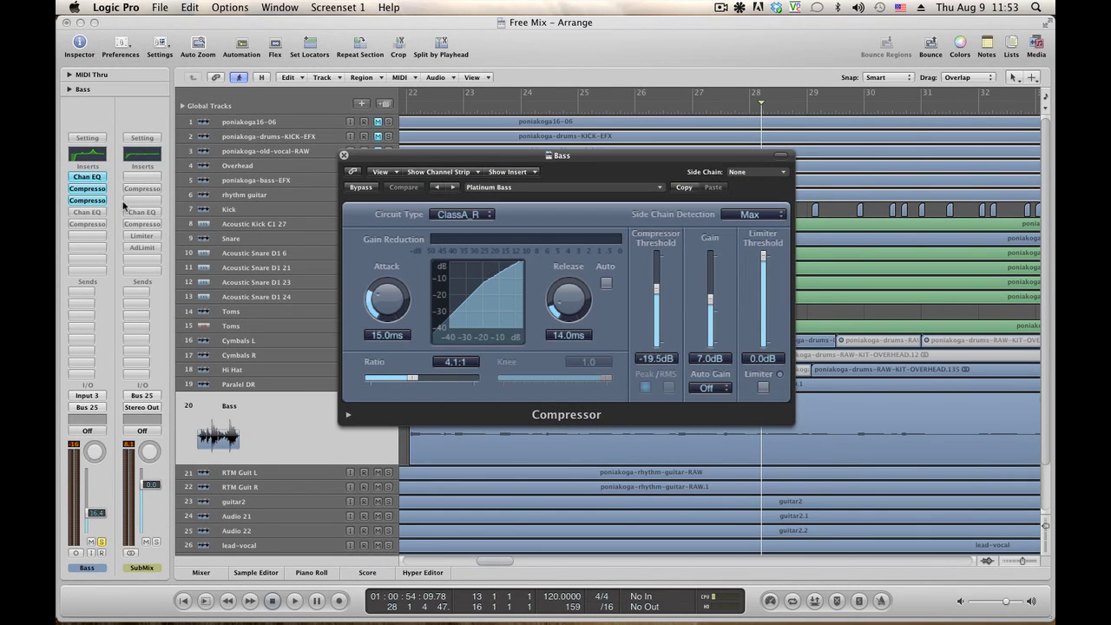
click(89, 189)
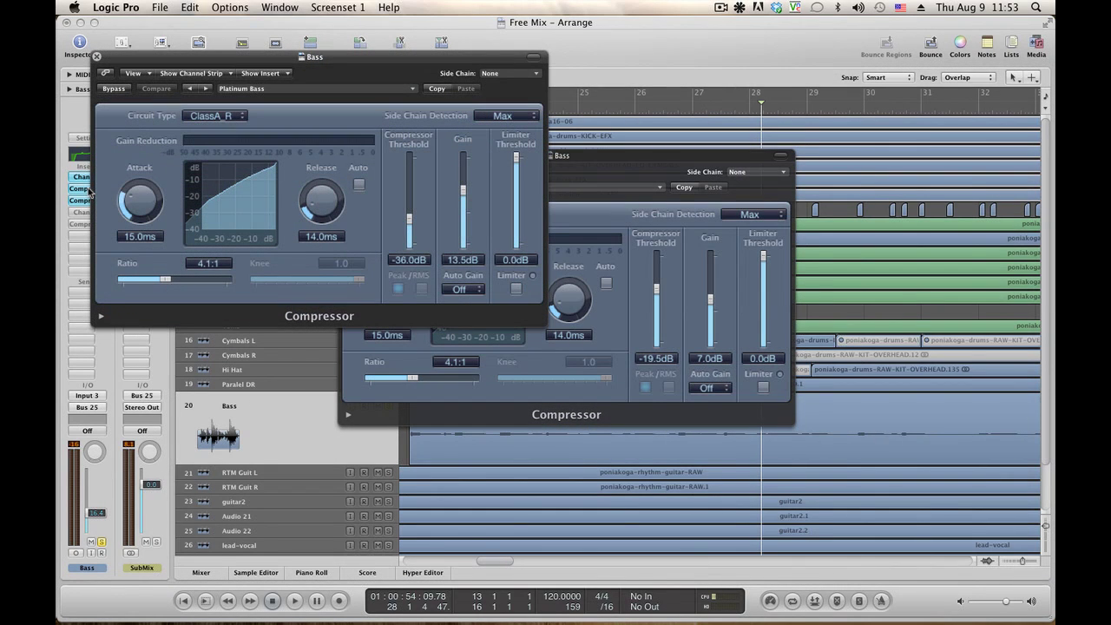
key(space)
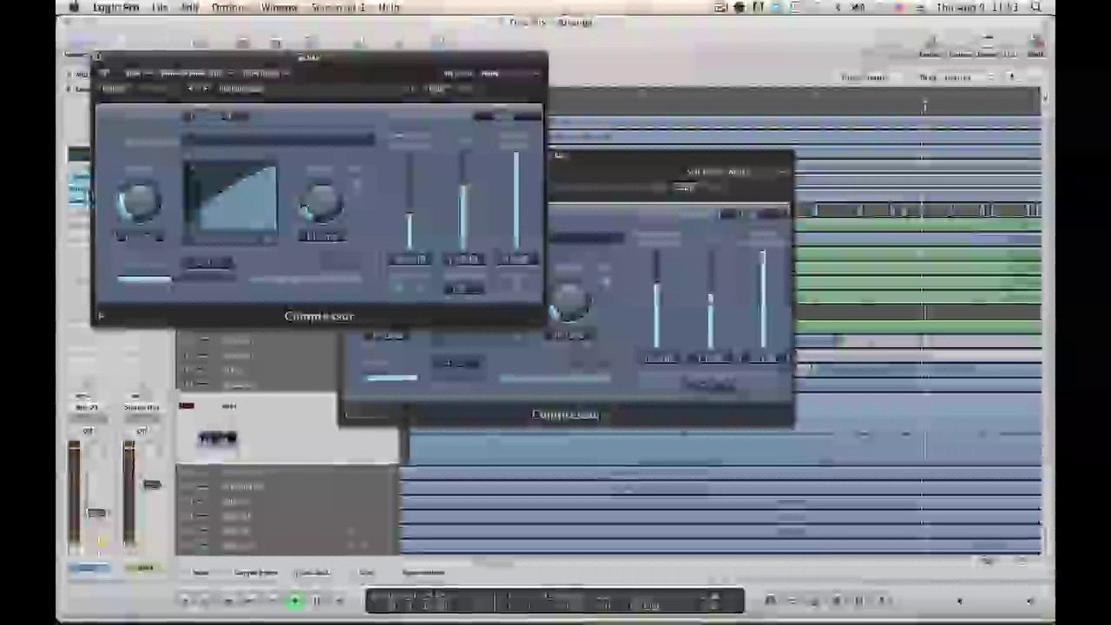
drag(577, 157, 660, 205)
key(space)
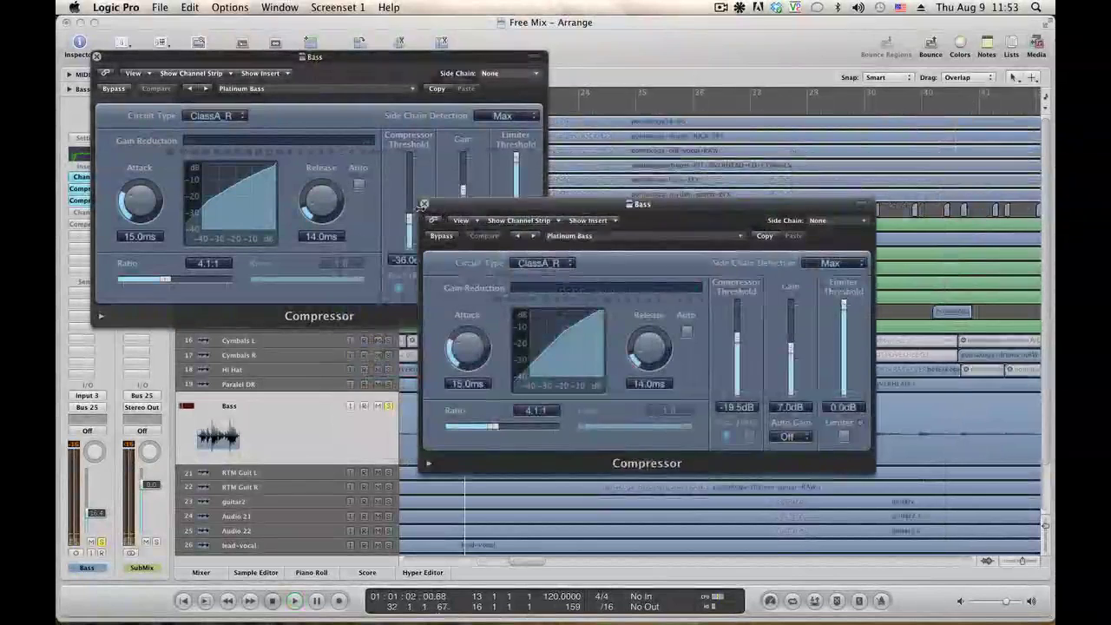
click(424, 205)
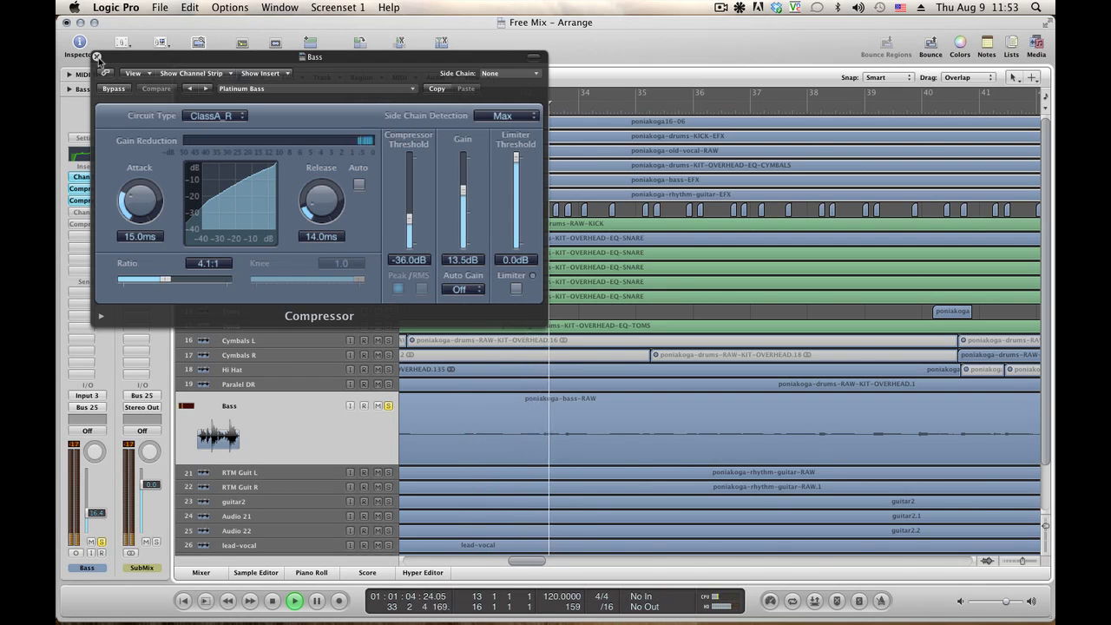
key(space)
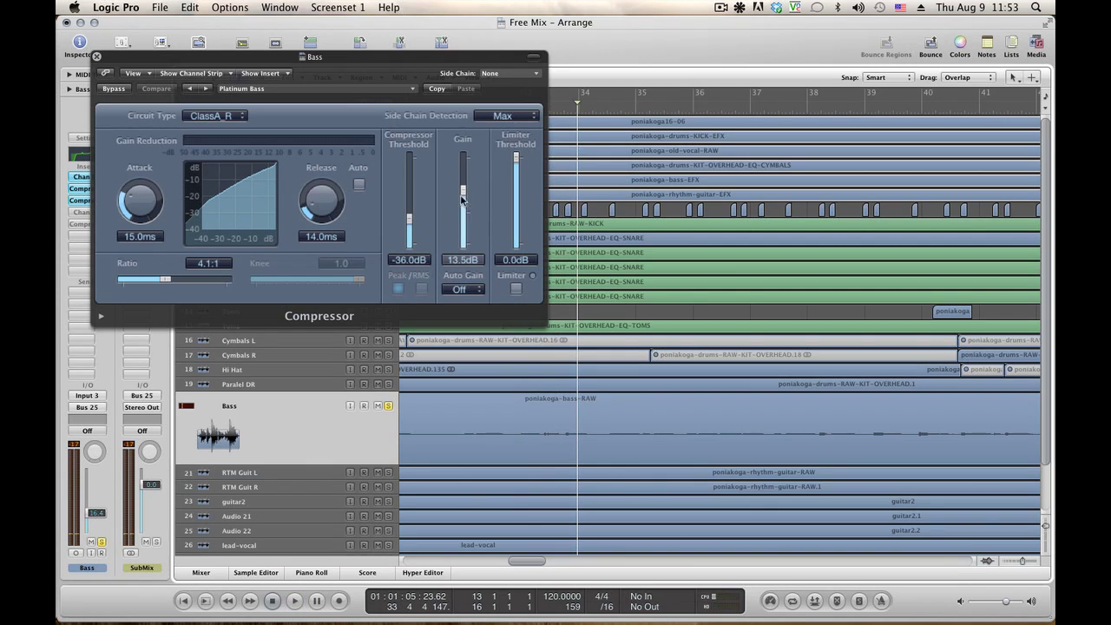
click(97, 57)
Compare the Bass playback with its second Compressor bypassed and active, then close the window
click(96, 201)
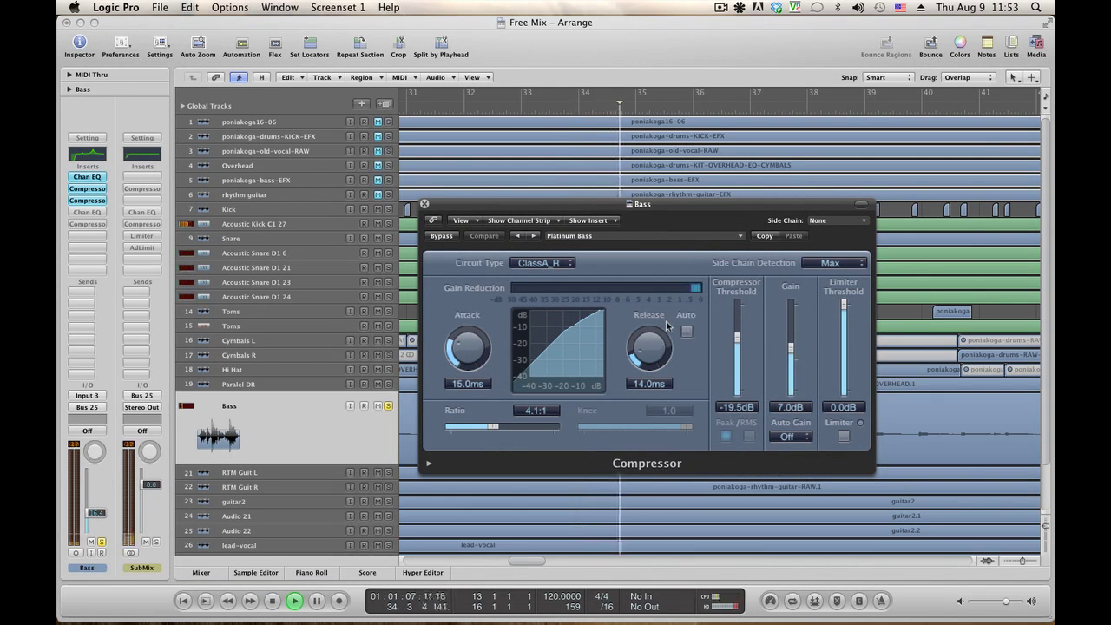
click(441, 237)
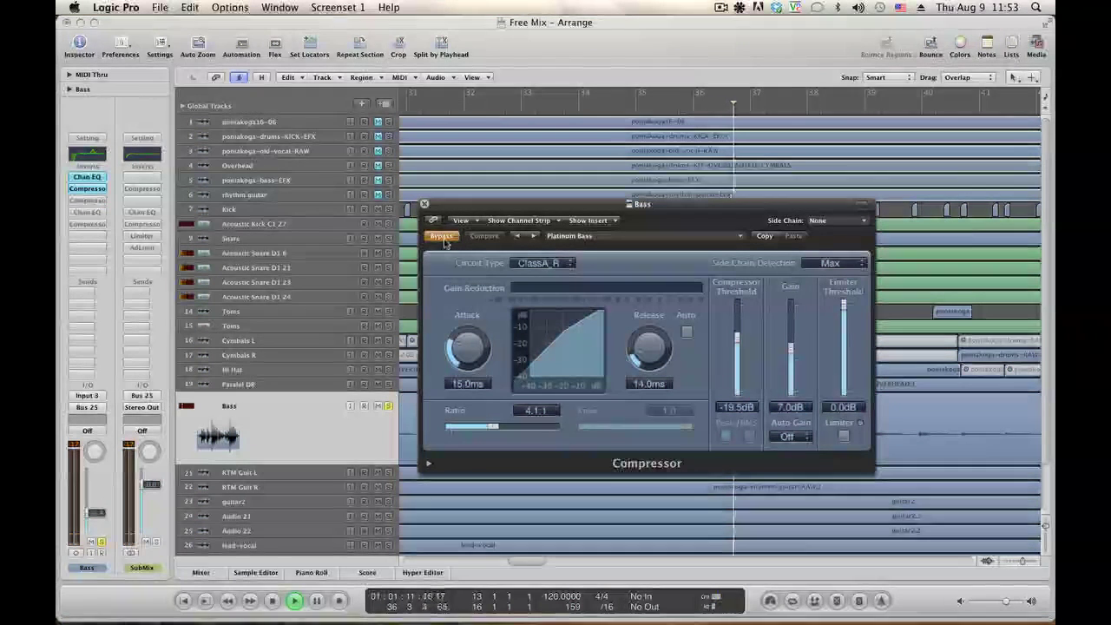
click(442, 237)
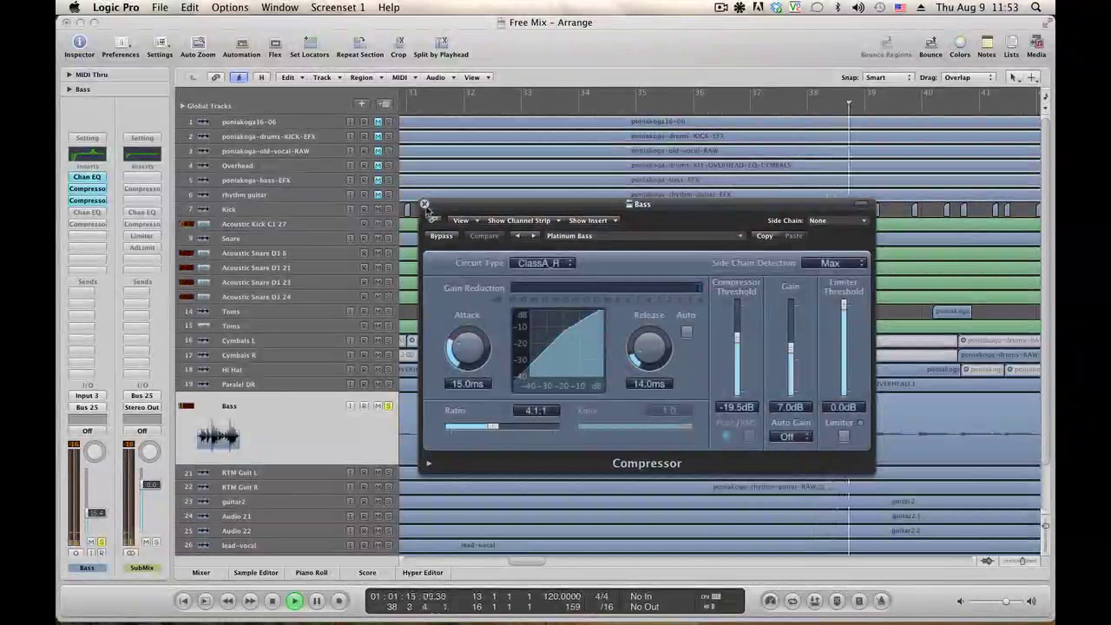
click(424, 205)
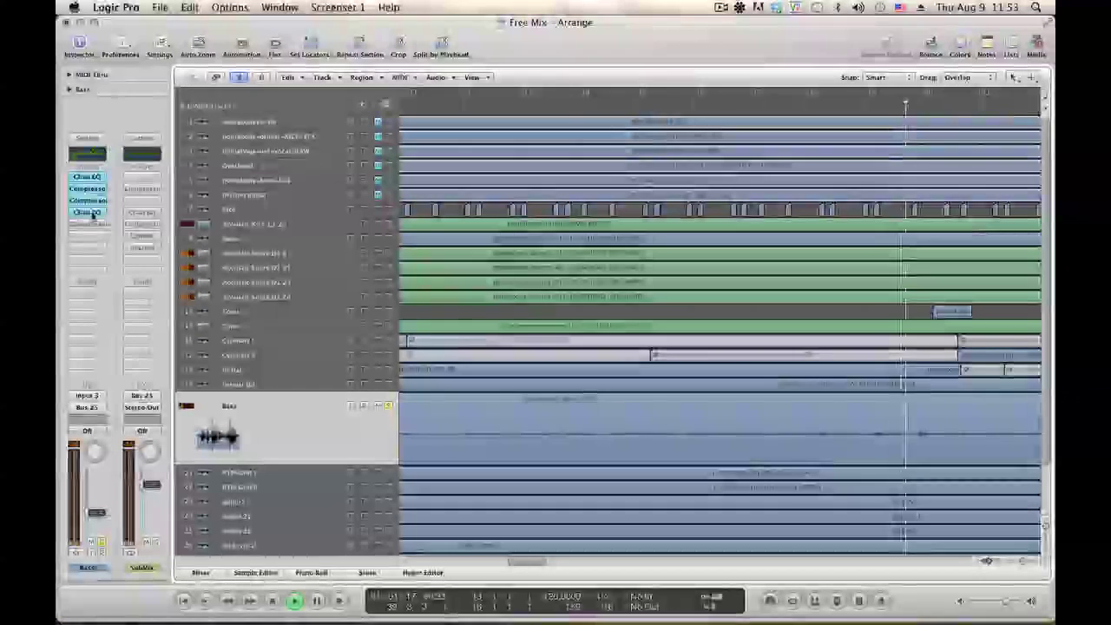
Reactivate the Bass track's second Channel EQ, then compare playback with the side-chained third Compressor bypassed and active
click(91, 213)
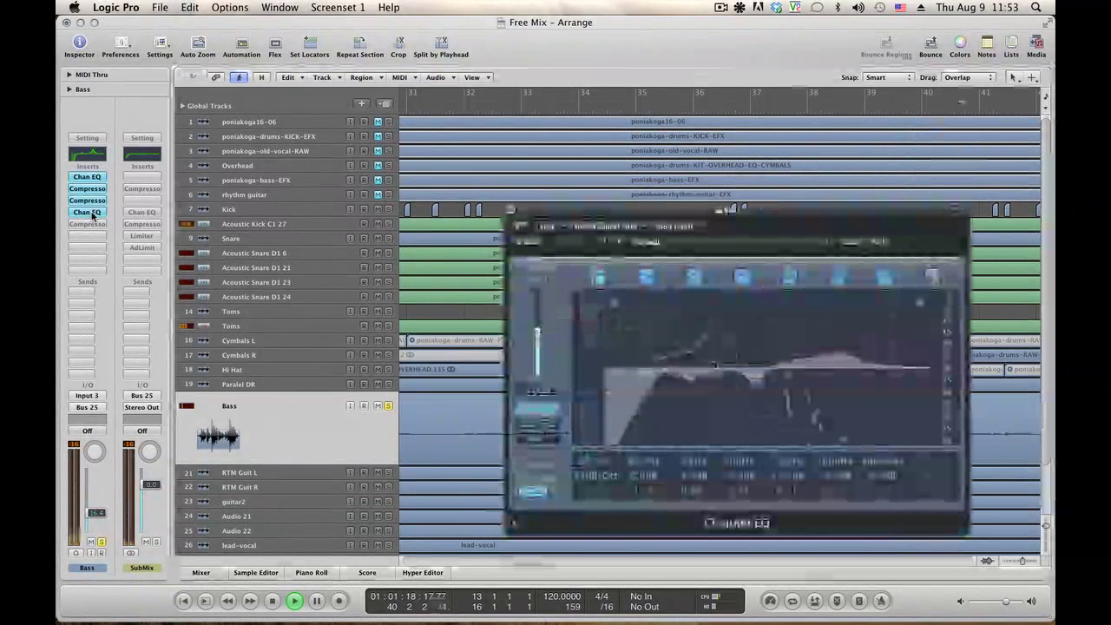
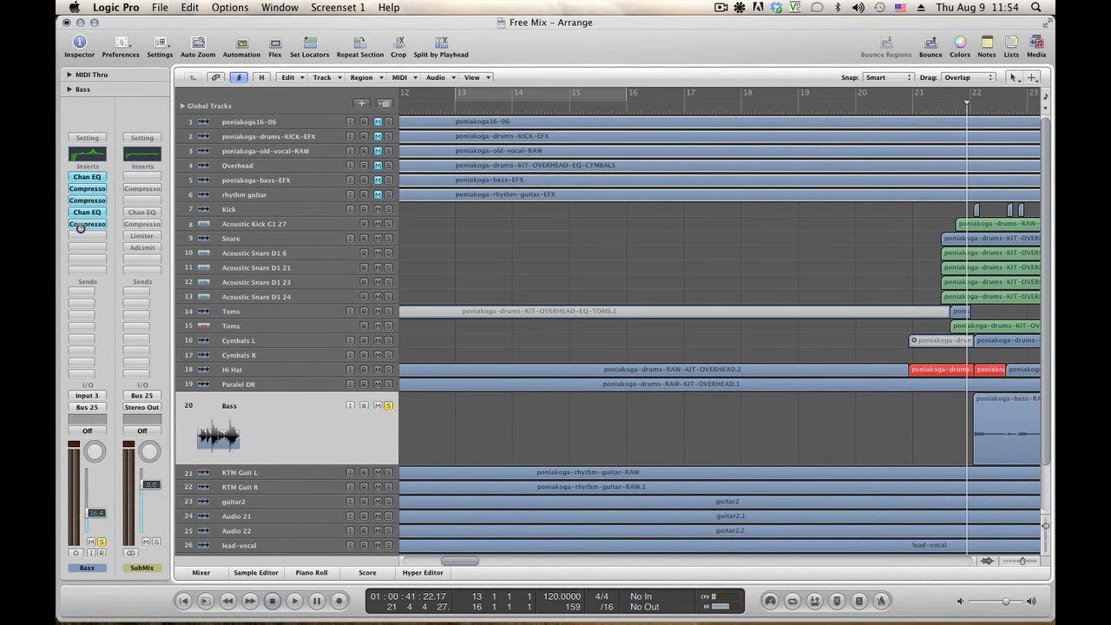
click(81, 225)
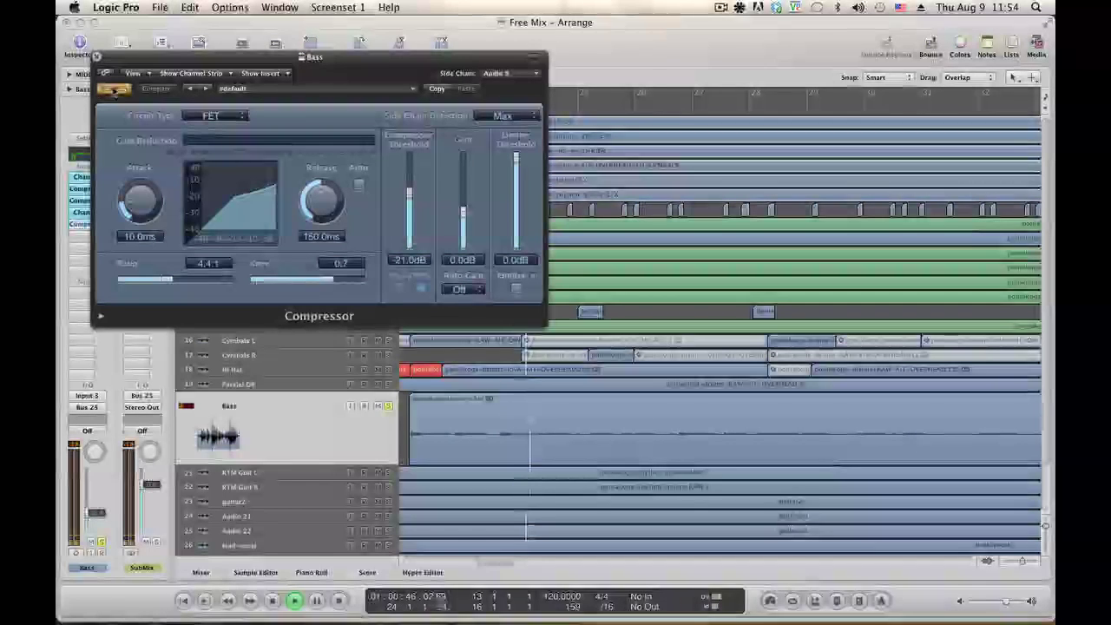
click(113, 90)
click(112, 90)
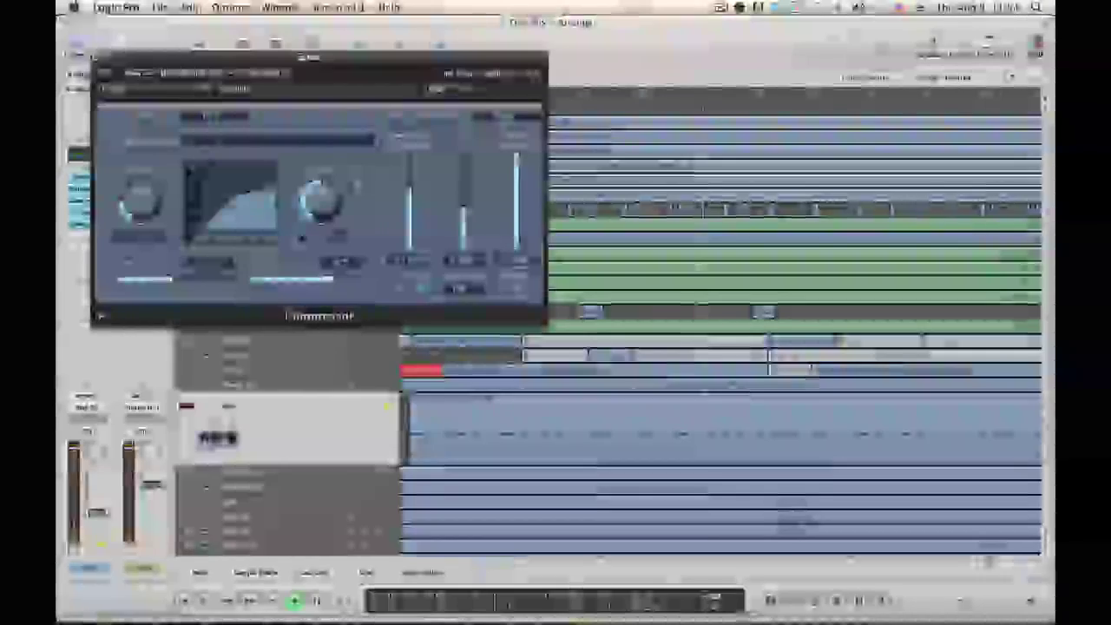
Compare the Bass playback with the third Compressor's side chain set to None and to Audio 9 (Kick)
click(535, 78)
click(547, 78)
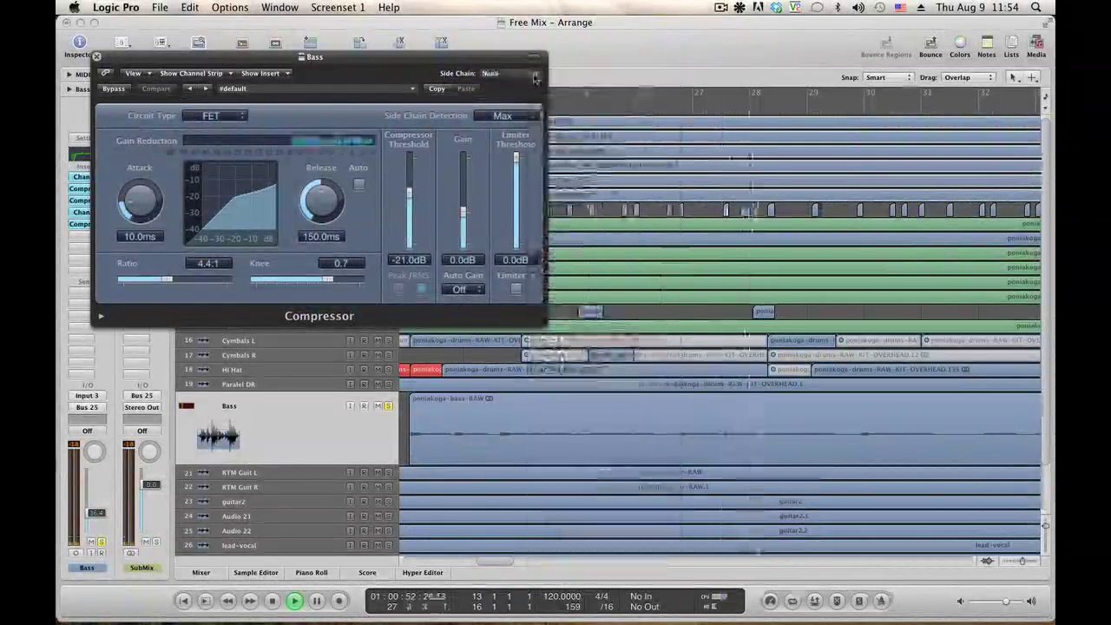
click(536, 78)
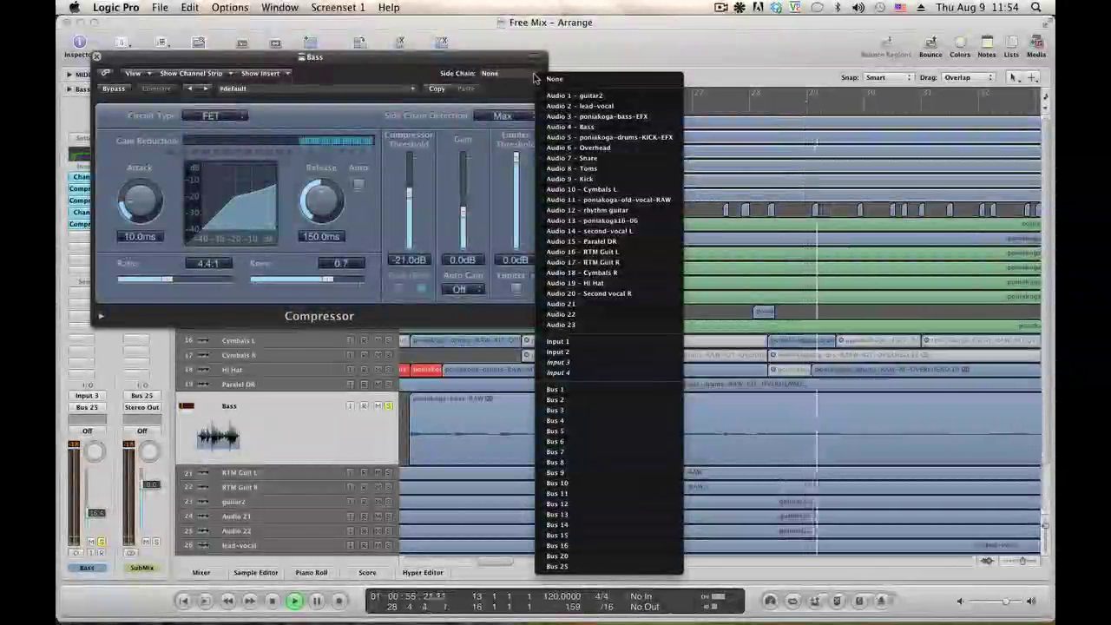
click(605, 179)
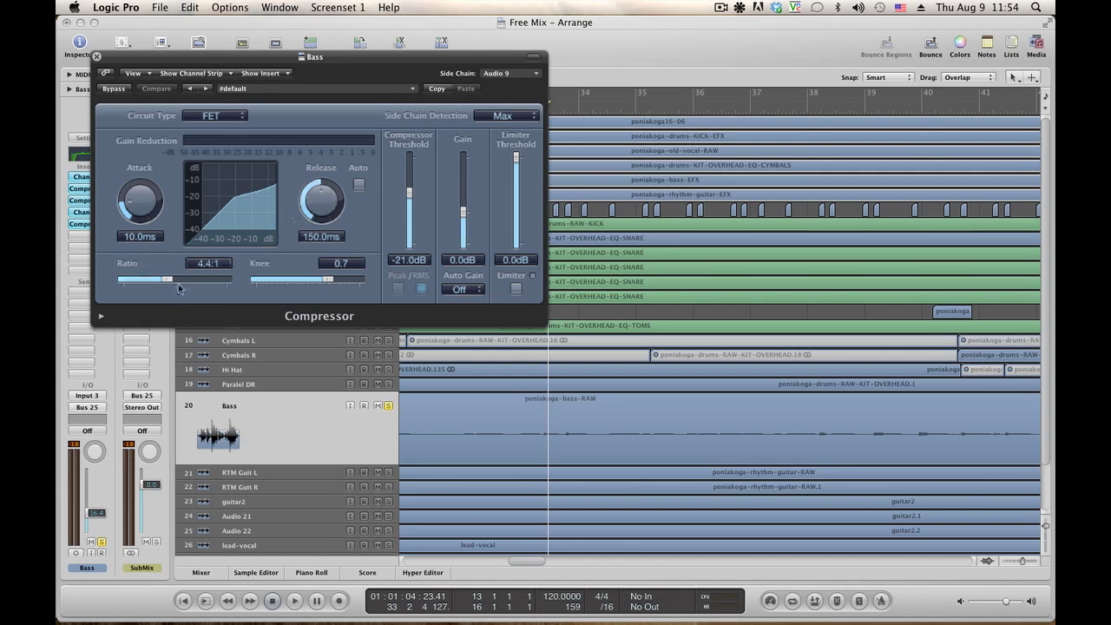
Set the Bass Compressor's threshold to -15.5 dB, then check the Bass with the Kick tracks soloed and close the plug-in window
key(space)
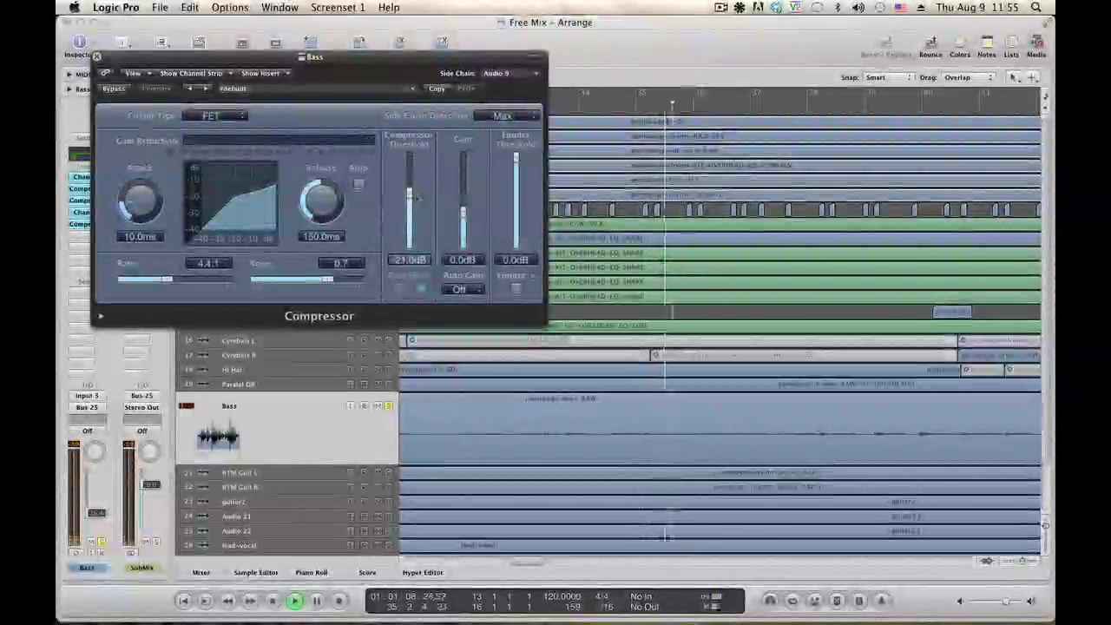
drag(413, 198, 412, 188)
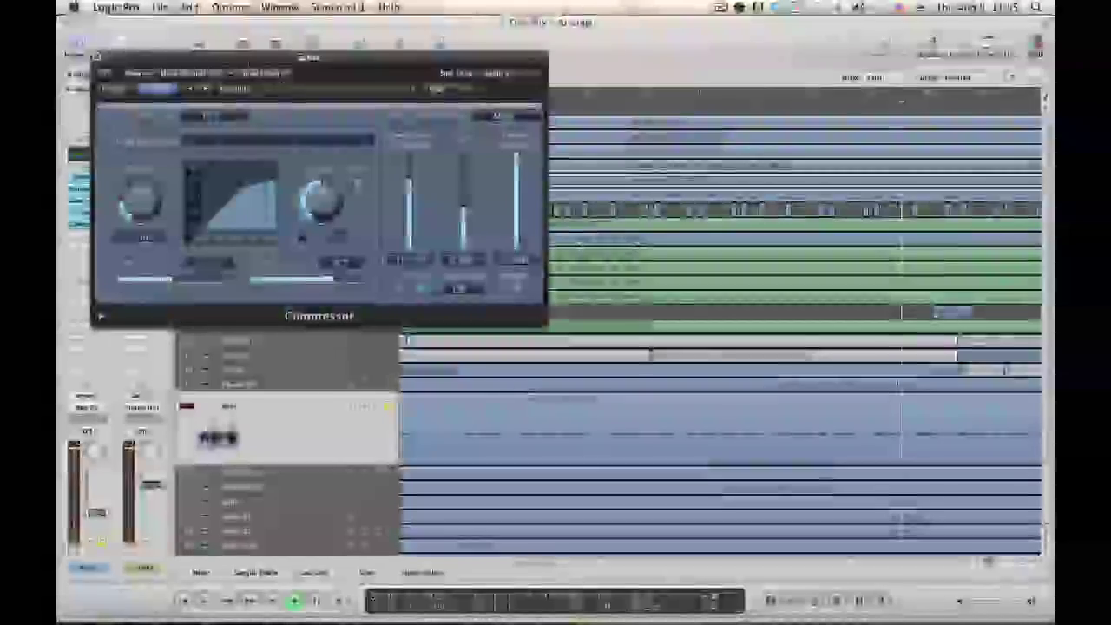
drag(315, 56, 731, 226)
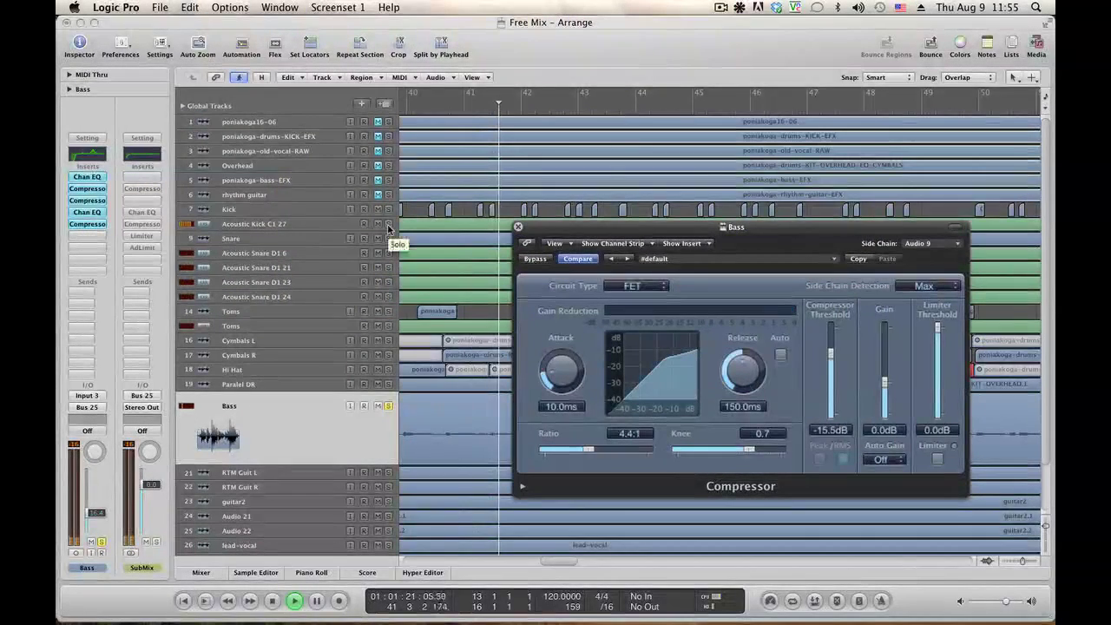
click(388, 212)
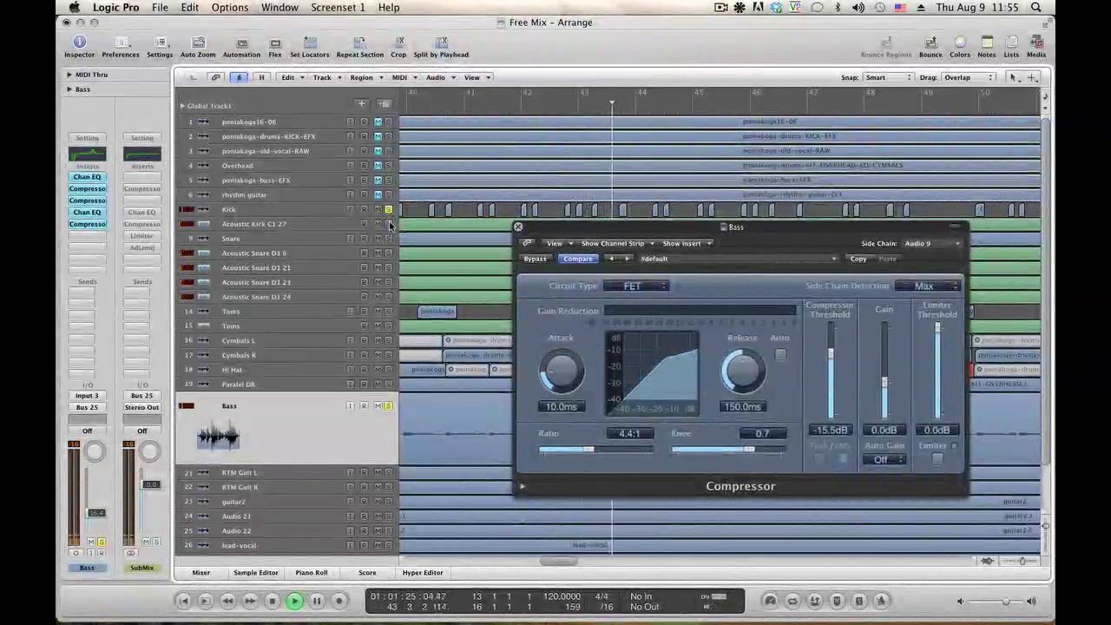
click(387, 224)
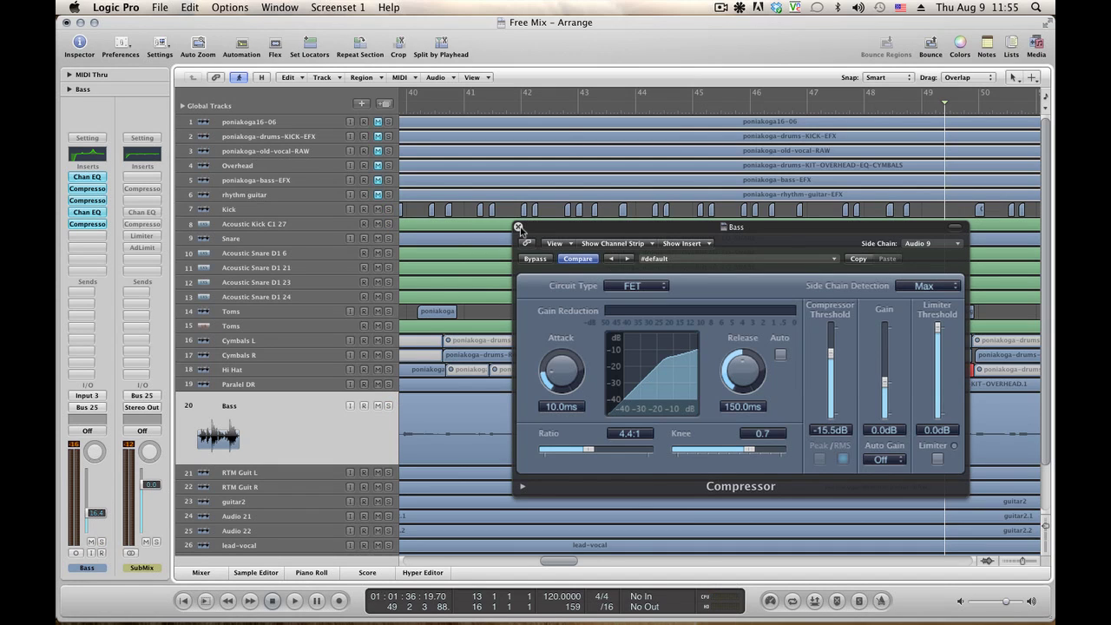
click(518, 228)
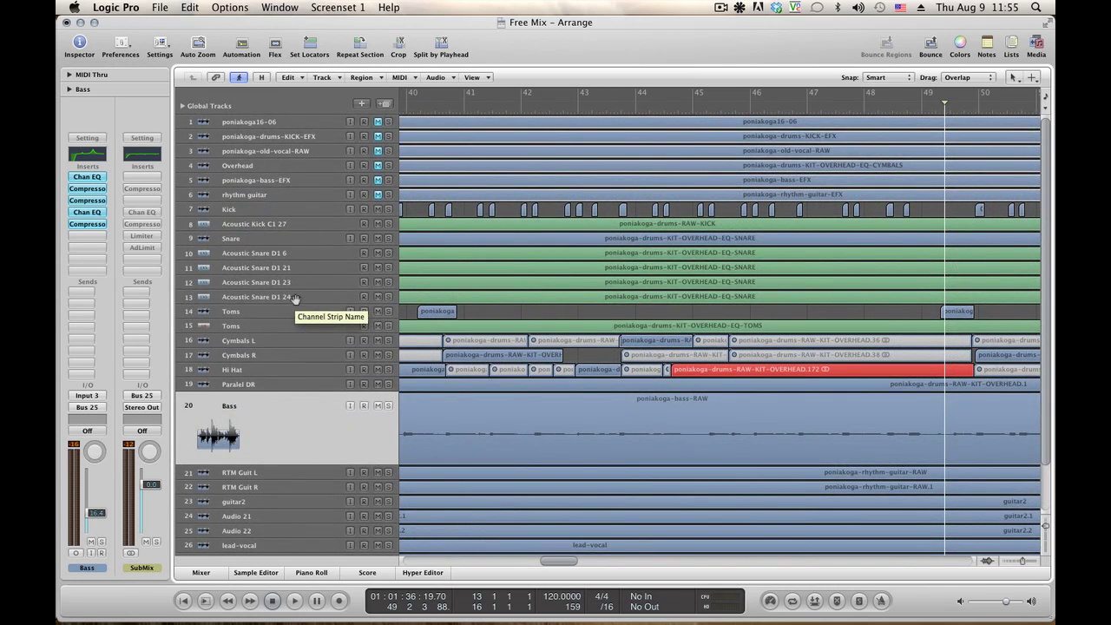
Open the Stereo Delay on the Bus 7 send of the Acoustic Snare D1 6 track, keeping the track headers uncovered
click(276, 254)
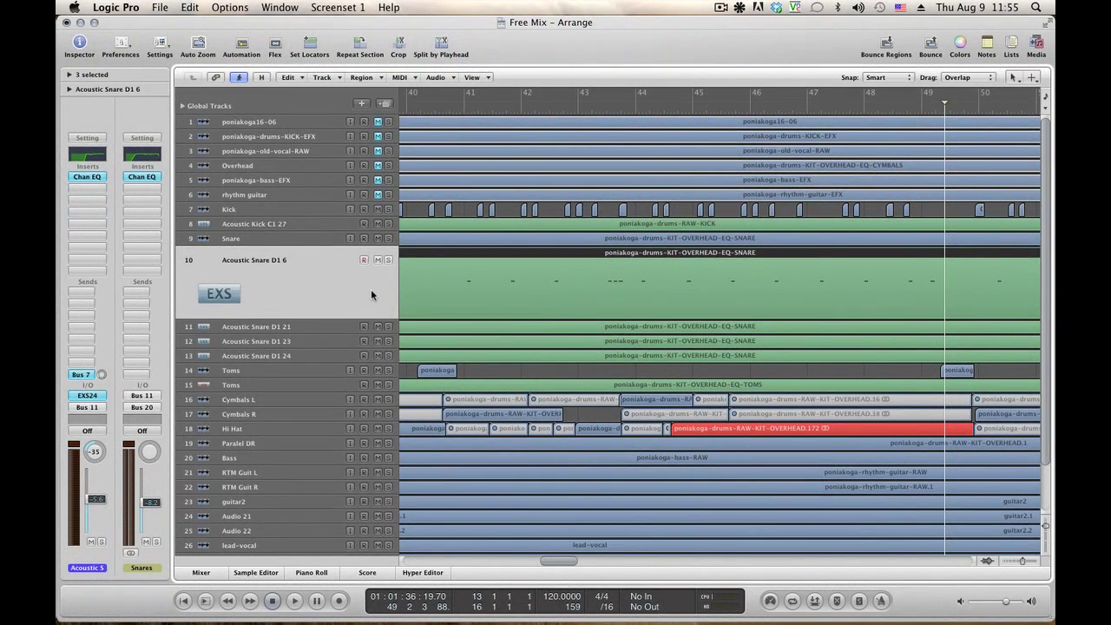
click(87, 377)
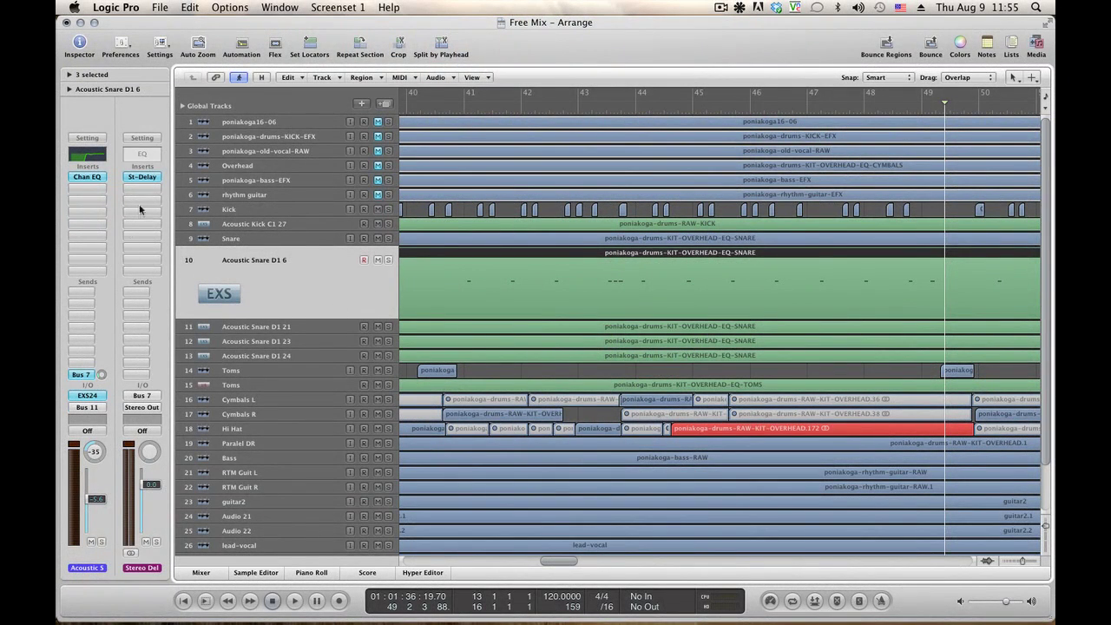
click(140, 177)
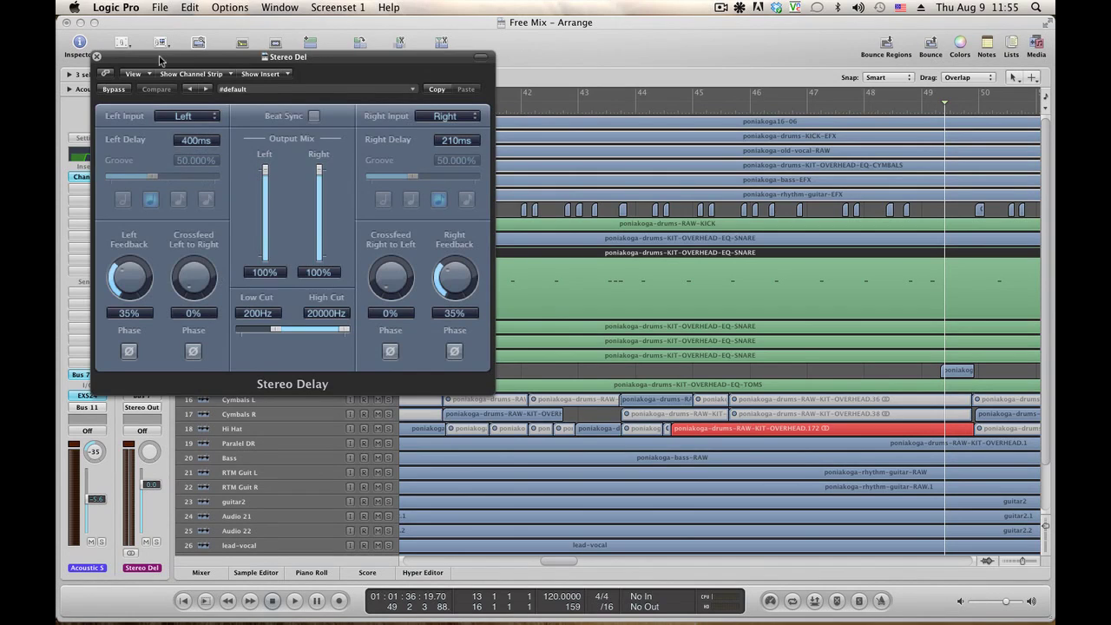
drag(158, 60, 590, 100)
Audition Acoustic Snare D1 6 with its Bus 7 delay send in solo, then together with the Kick
key(space)
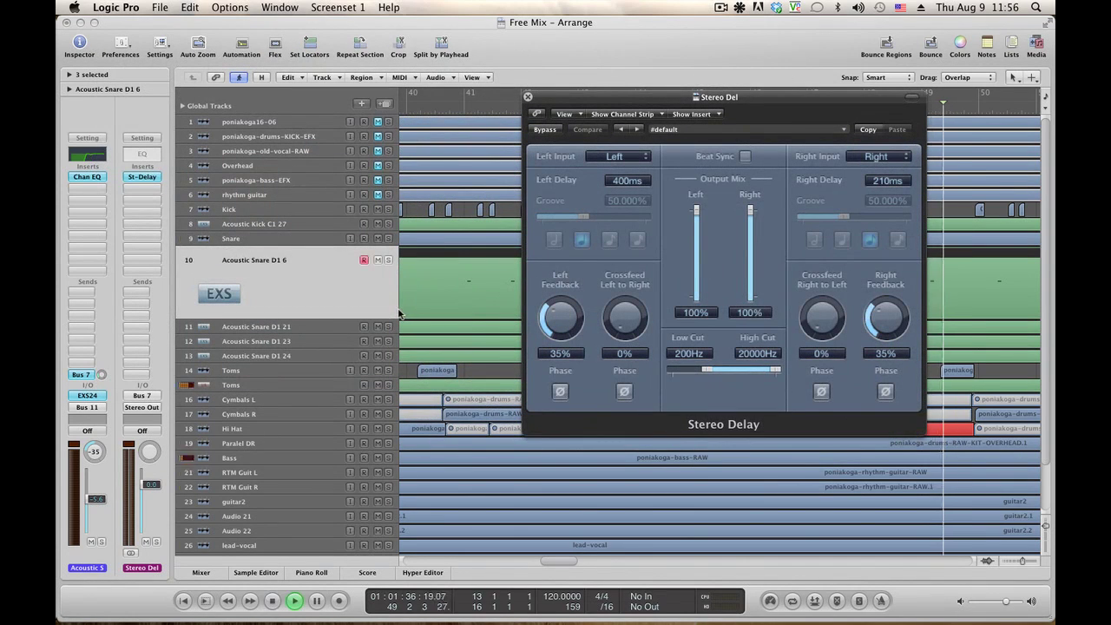
click(389, 260)
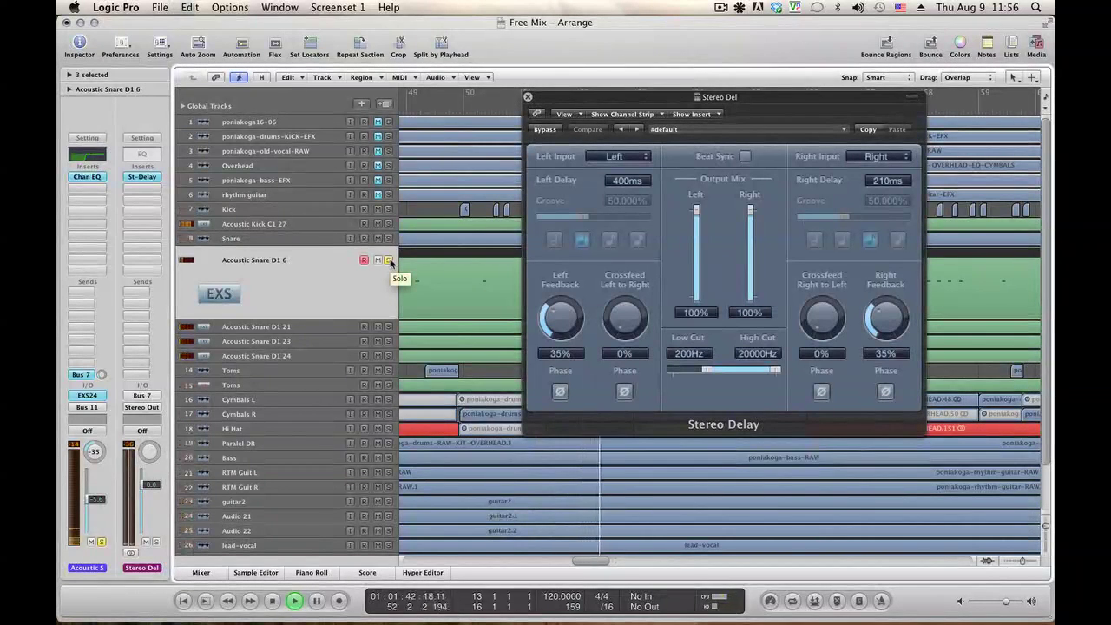
drag(102, 374, 101, 386)
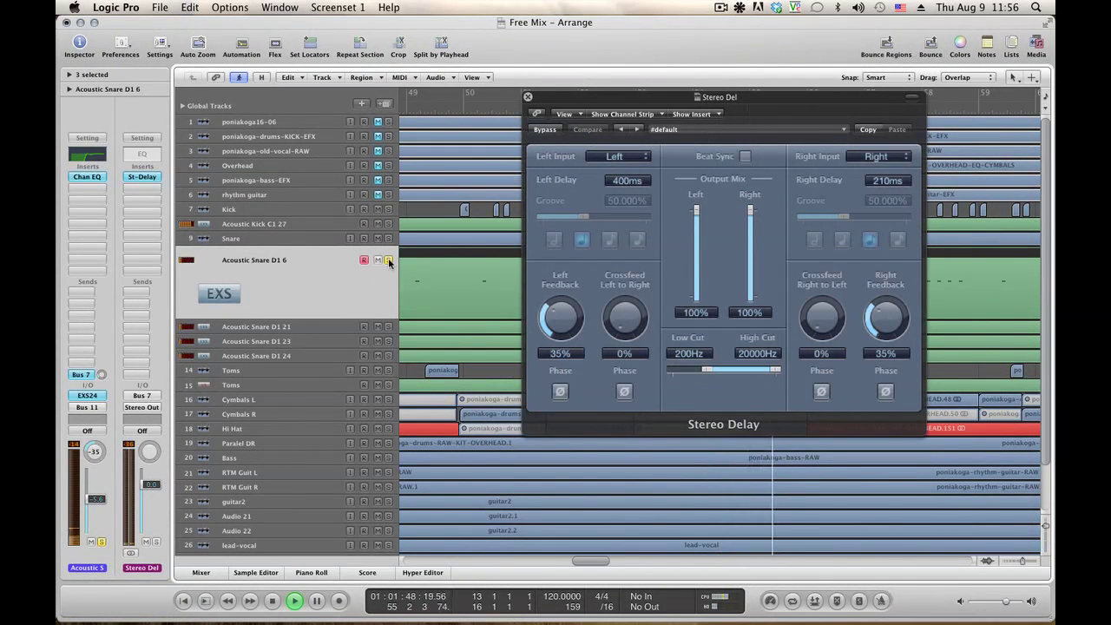
click(388, 211)
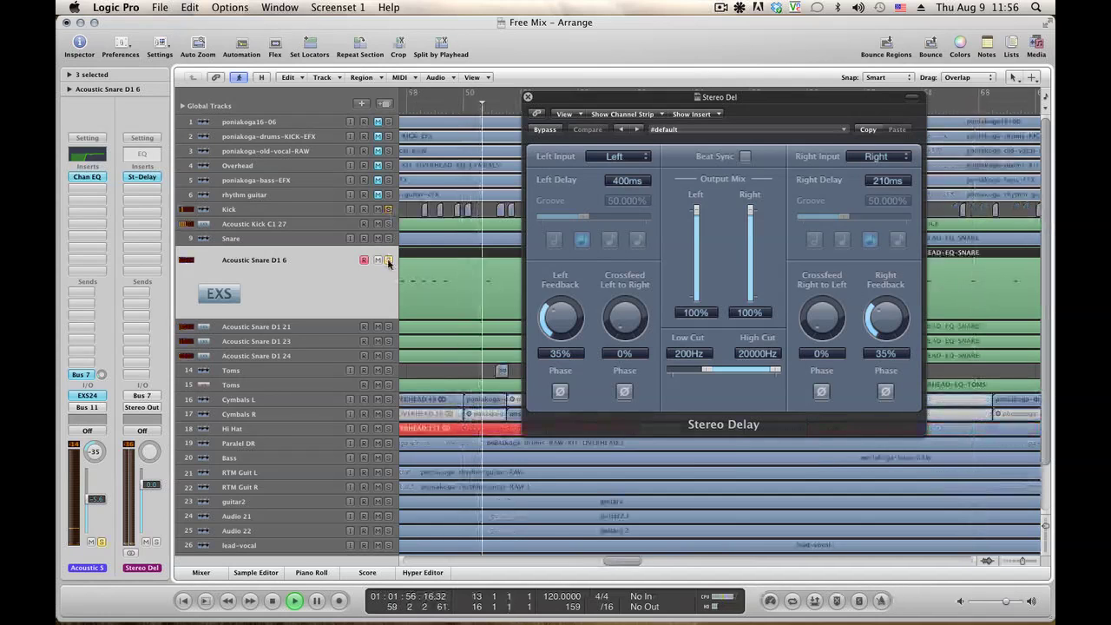
click(272, 601)
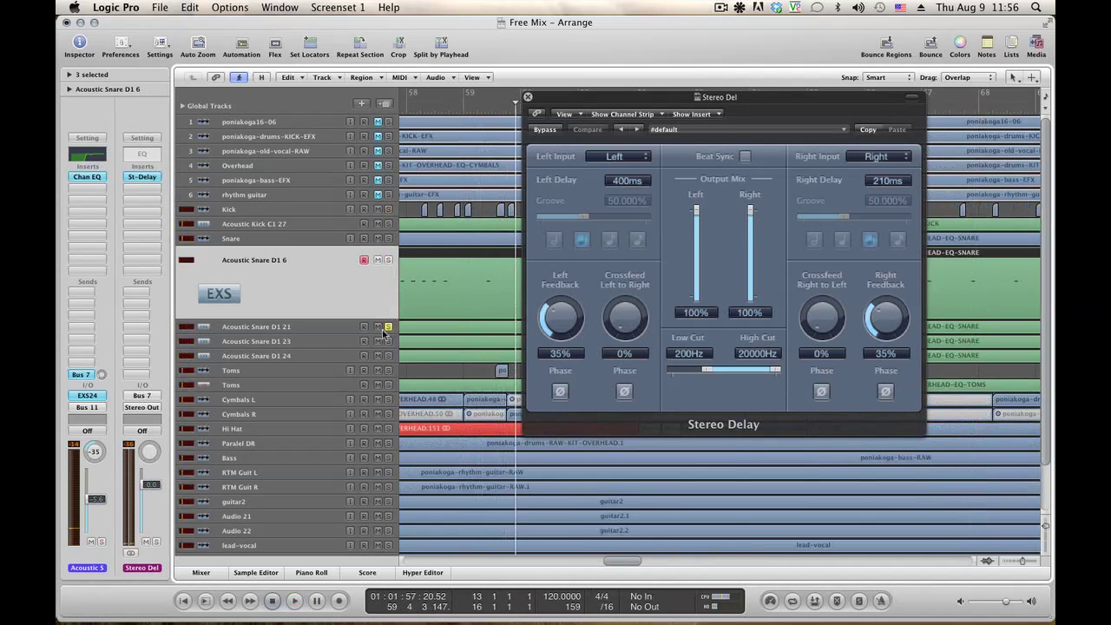
Examine the Tape Delay on the Bus 6 send of Acoustic Snare D1 21, then close both delay windows
click(301, 330)
click(82, 361)
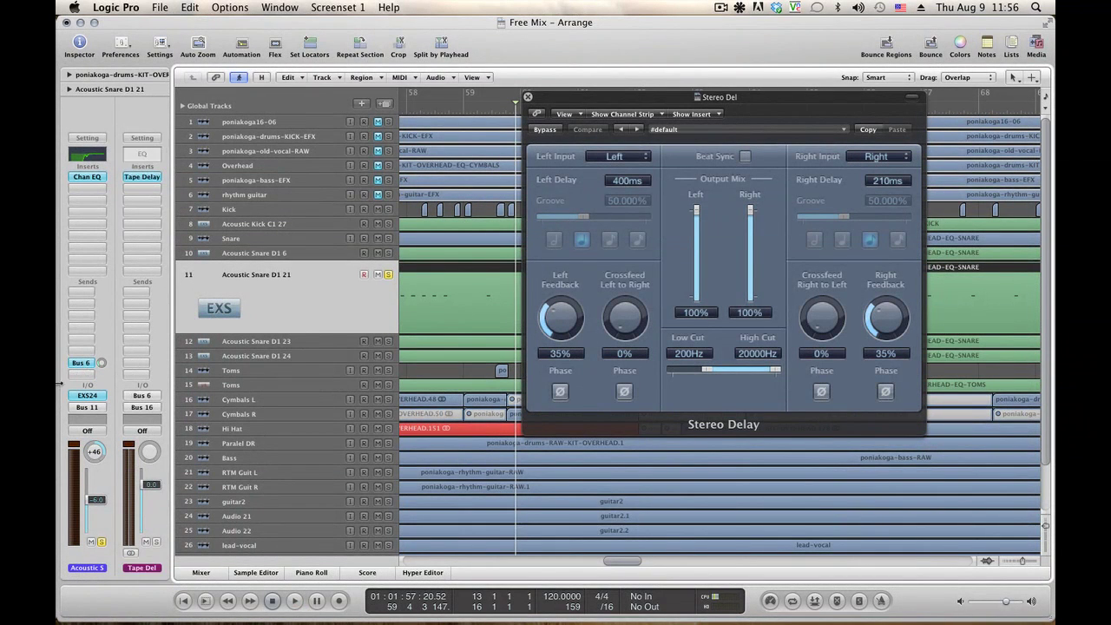
click(144, 177)
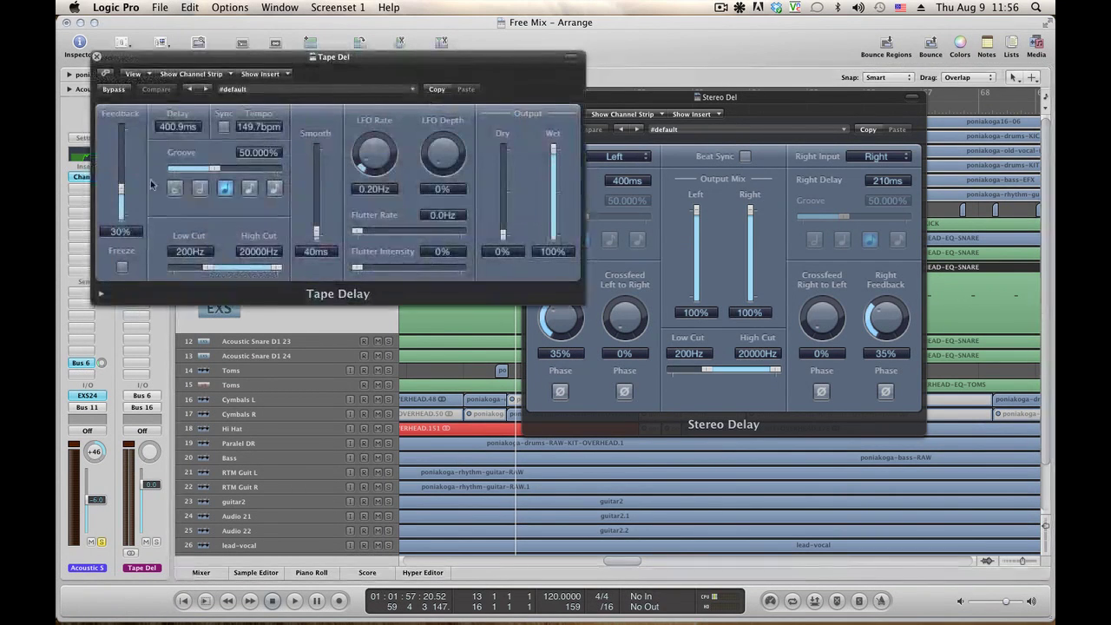
click(780, 98)
click(528, 97)
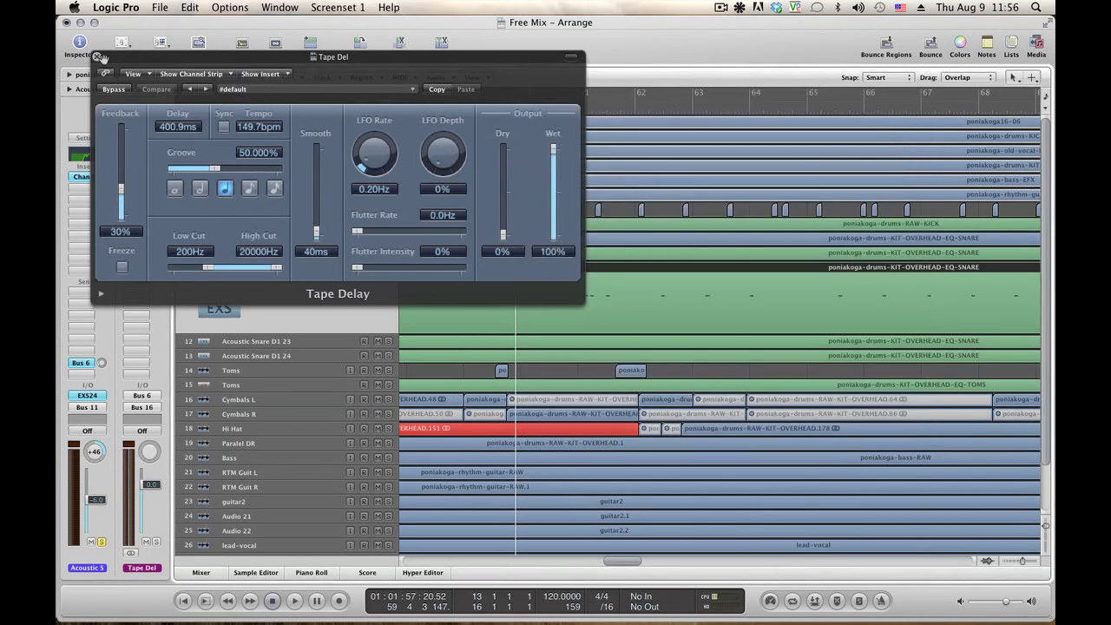
click(98, 56)
Audition Acoustic Snare D1 21 with its delay, then compare it with Acoustic Snare D1 6 soloed alongside
key(space)
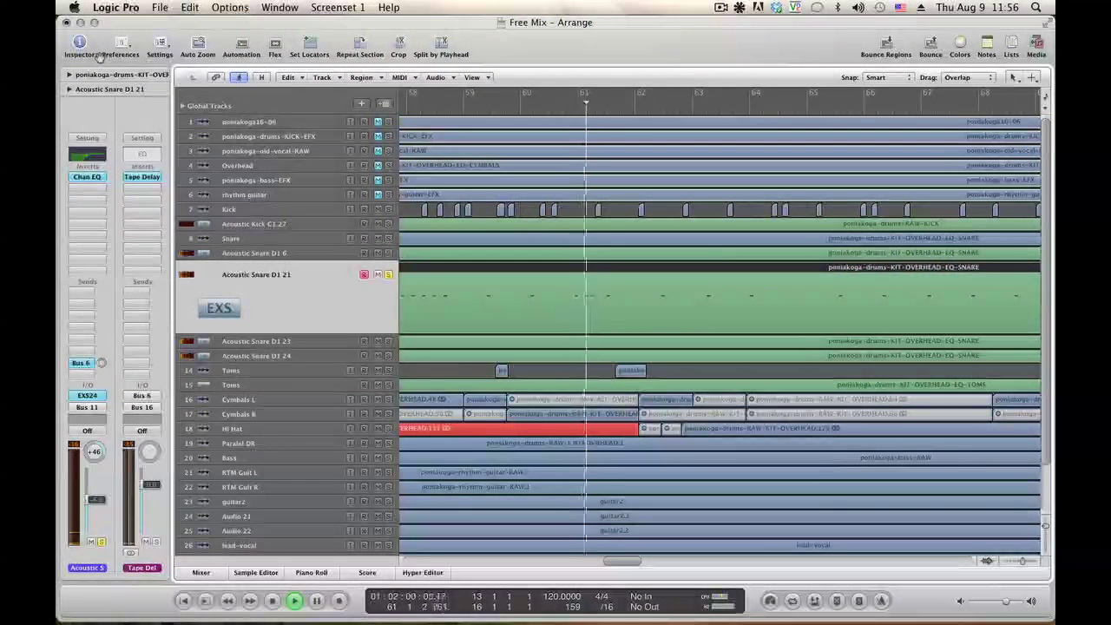
key(space)
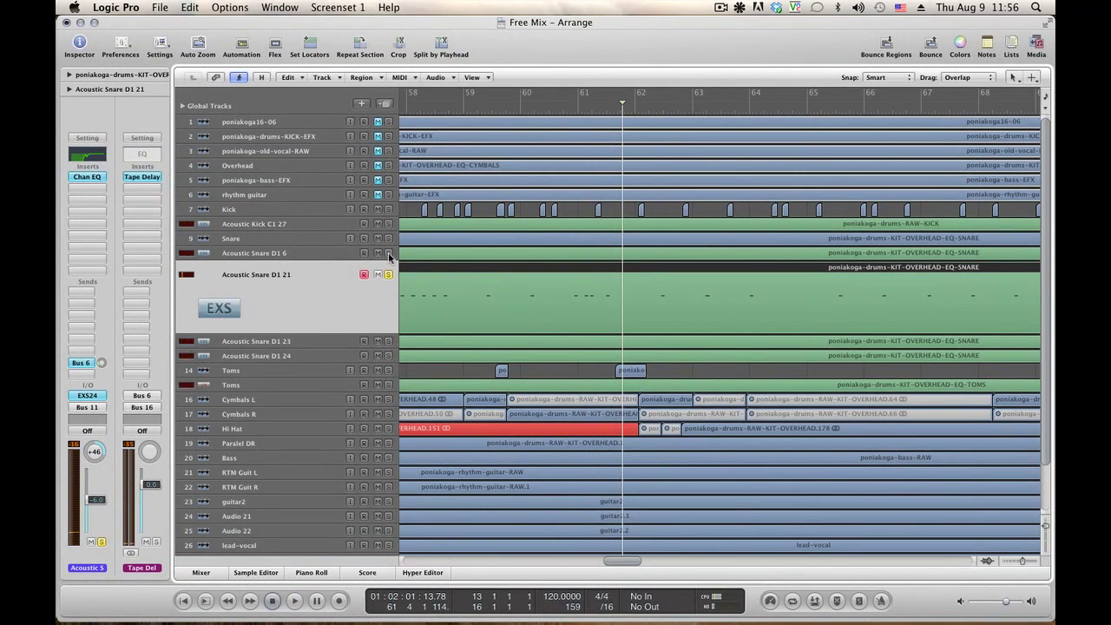
click(388, 253)
click(277, 252)
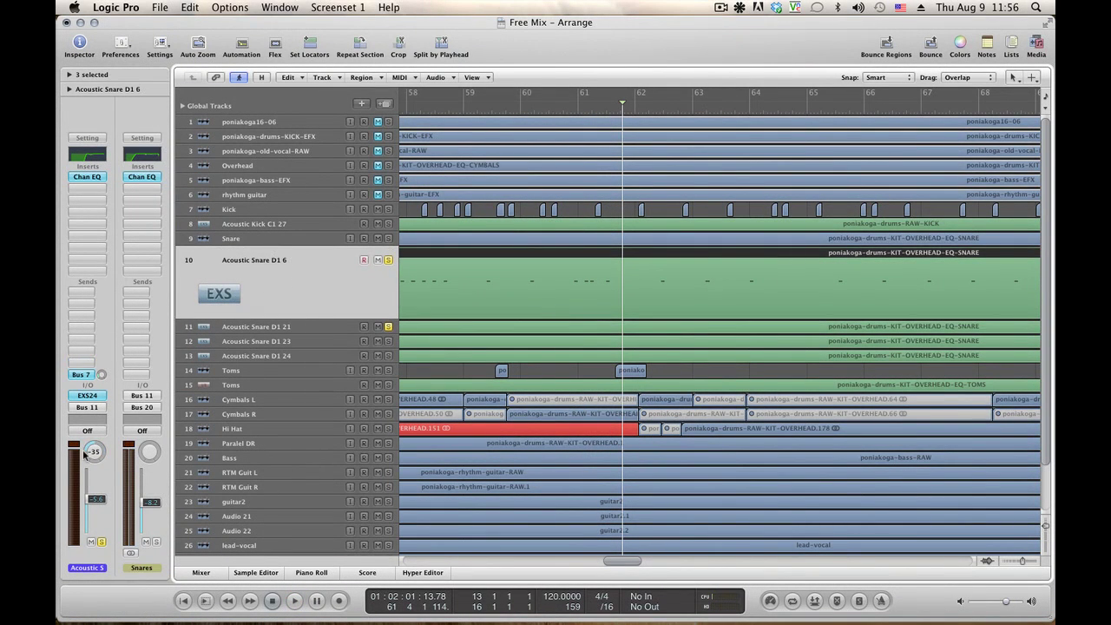
click(242, 329)
key(space)
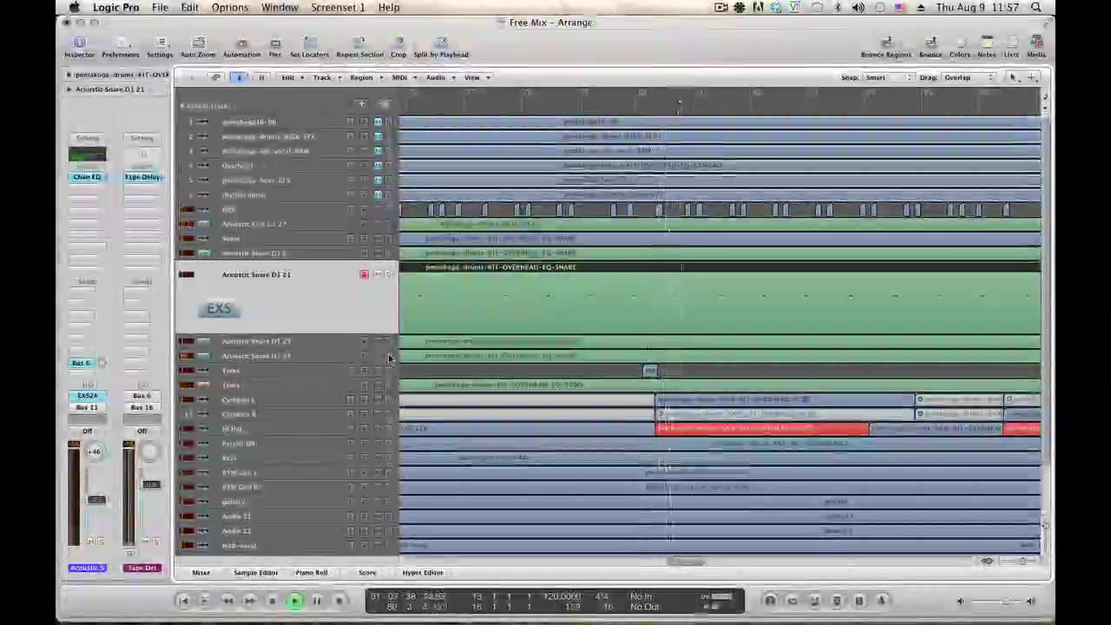
Examine the Channel EQ on the Toms bus in the mixer, then close the EQ window and hide the mixer
click(201, 573)
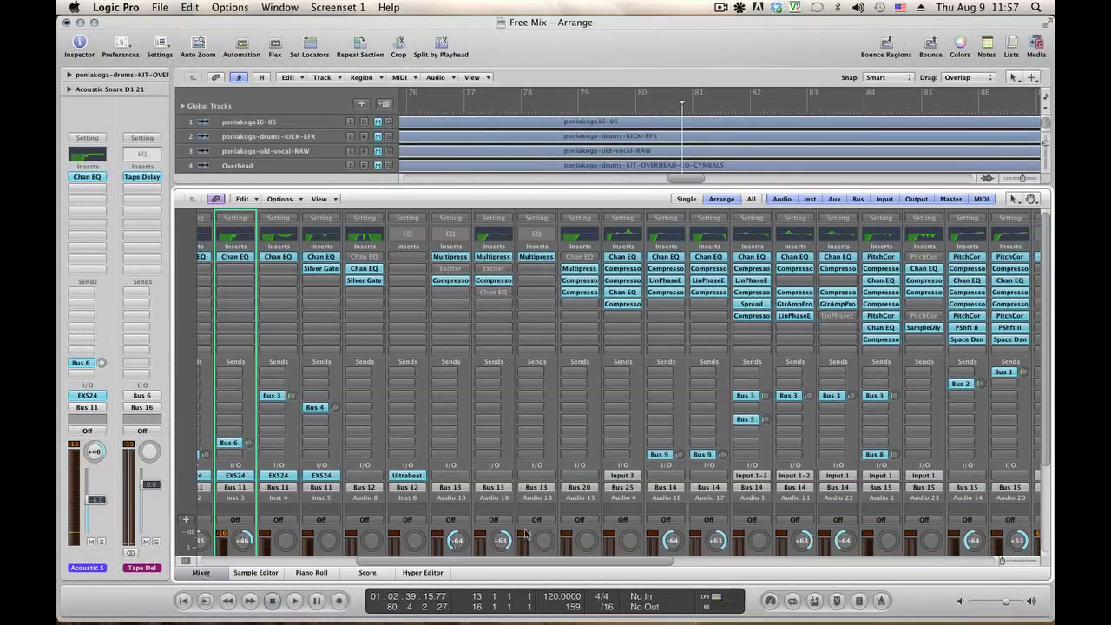
scroll(570, 480, down, 3)
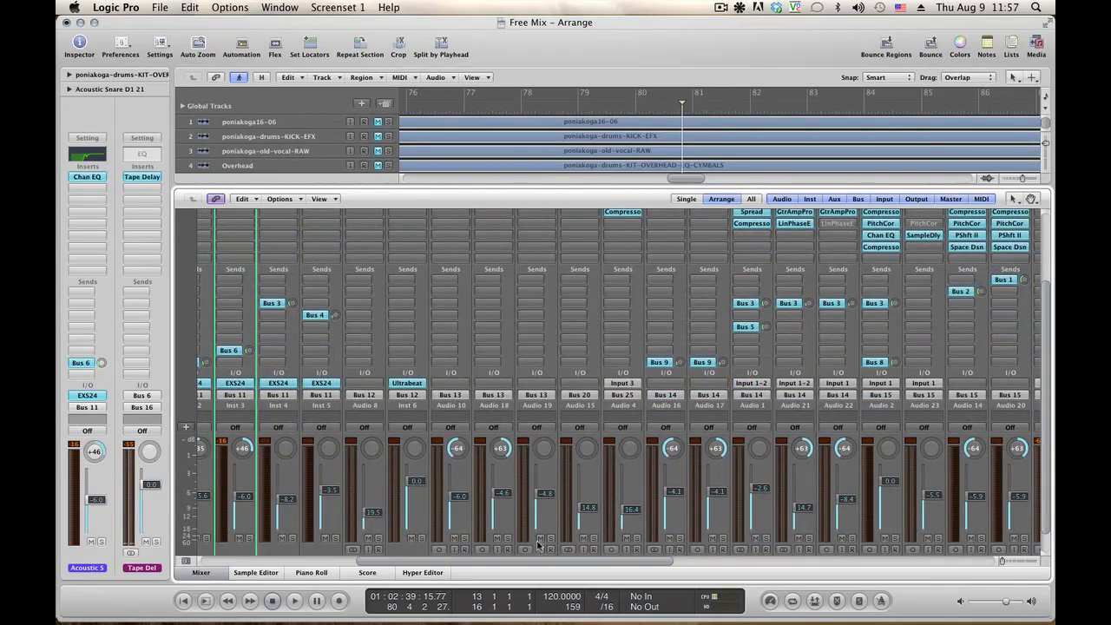
scroll(555, 538, right, 5)
scroll(556, 539, down, 1)
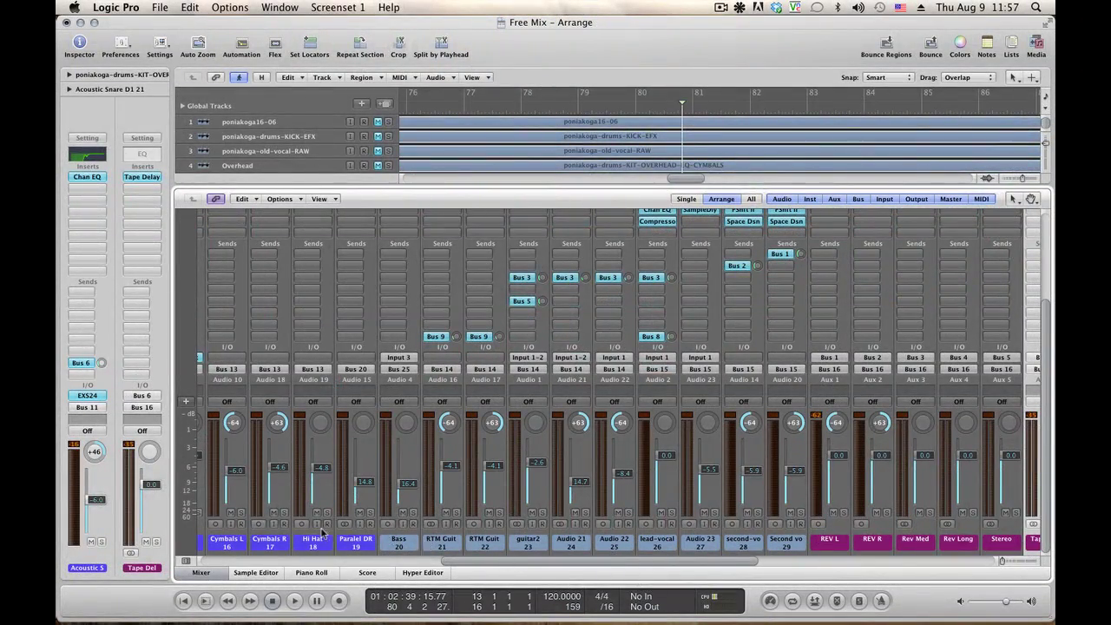
drag(478, 557, 762, 564)
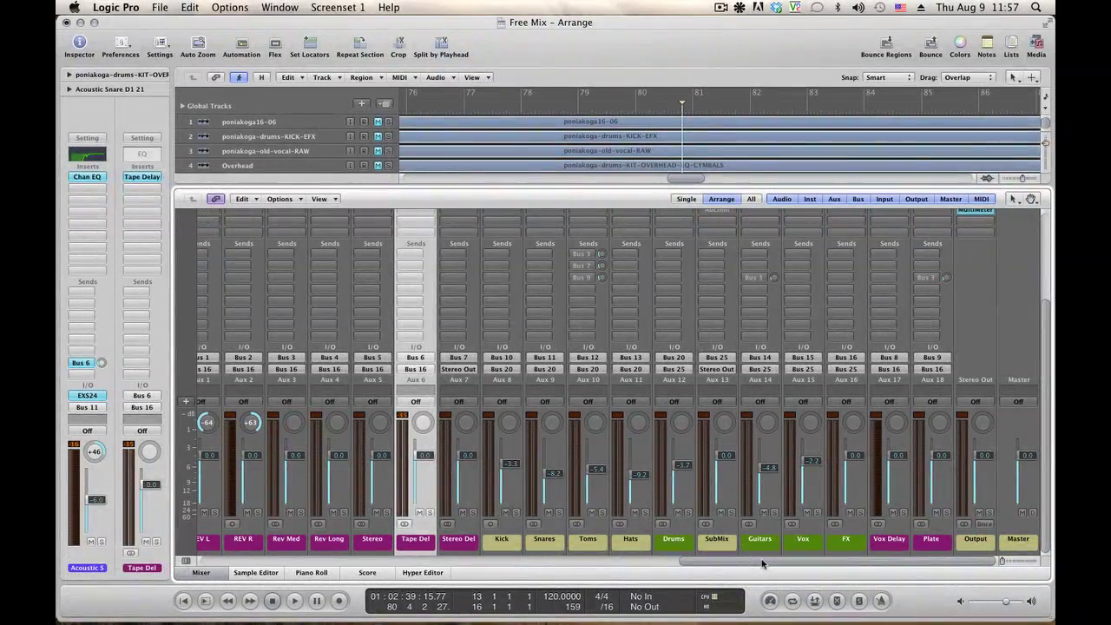
click(590, 542)
scroll(598, 462, up, 5)
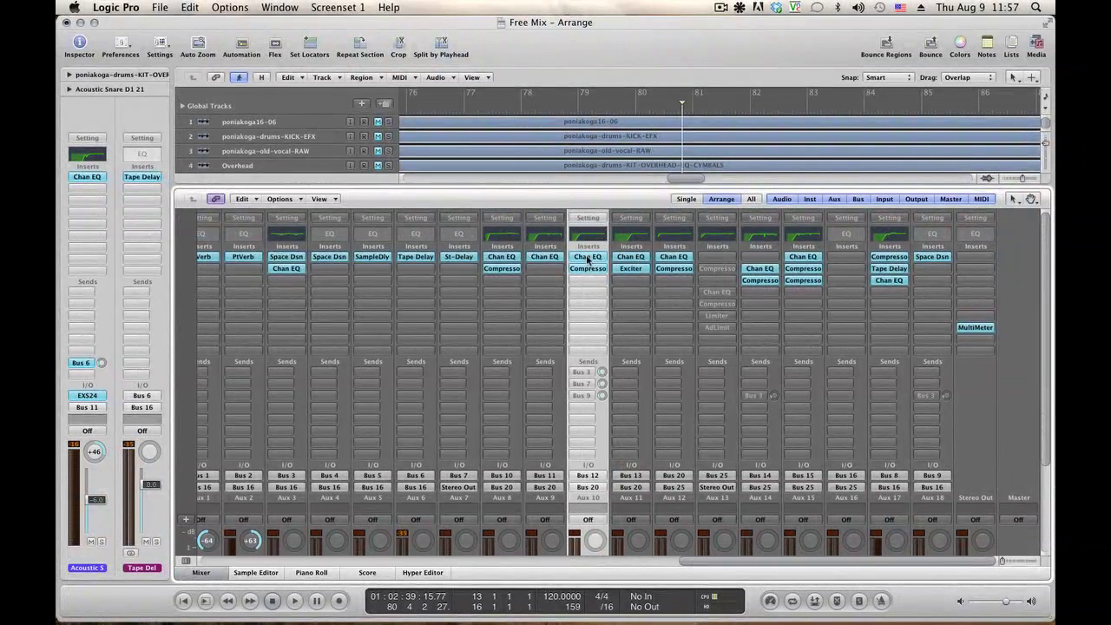
click(587, 258)
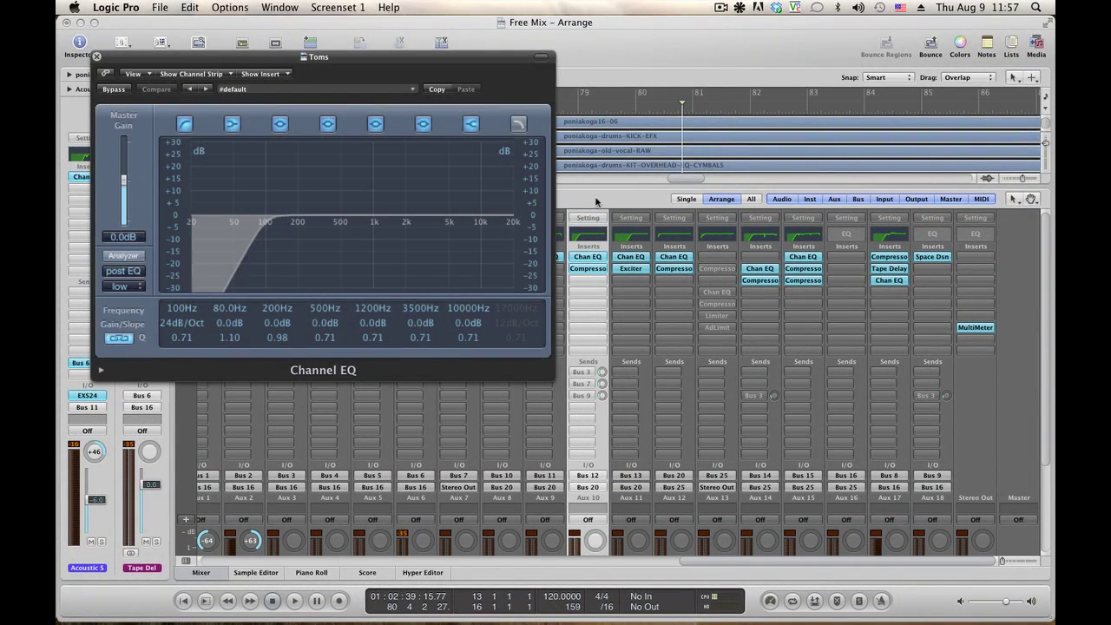
click(98, 57)
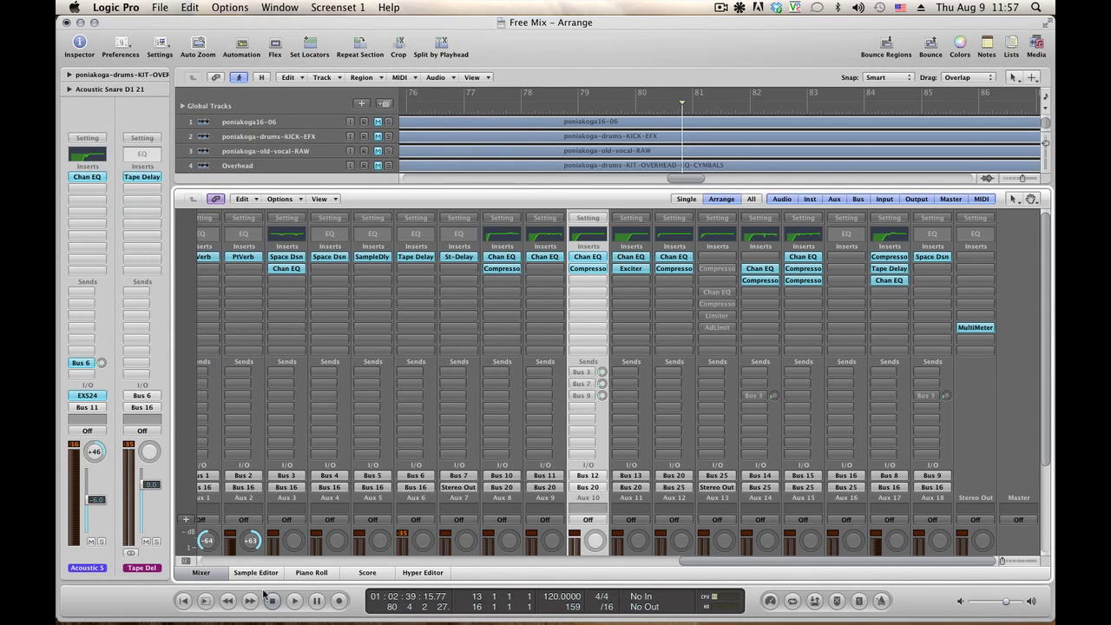
click(201, 573)
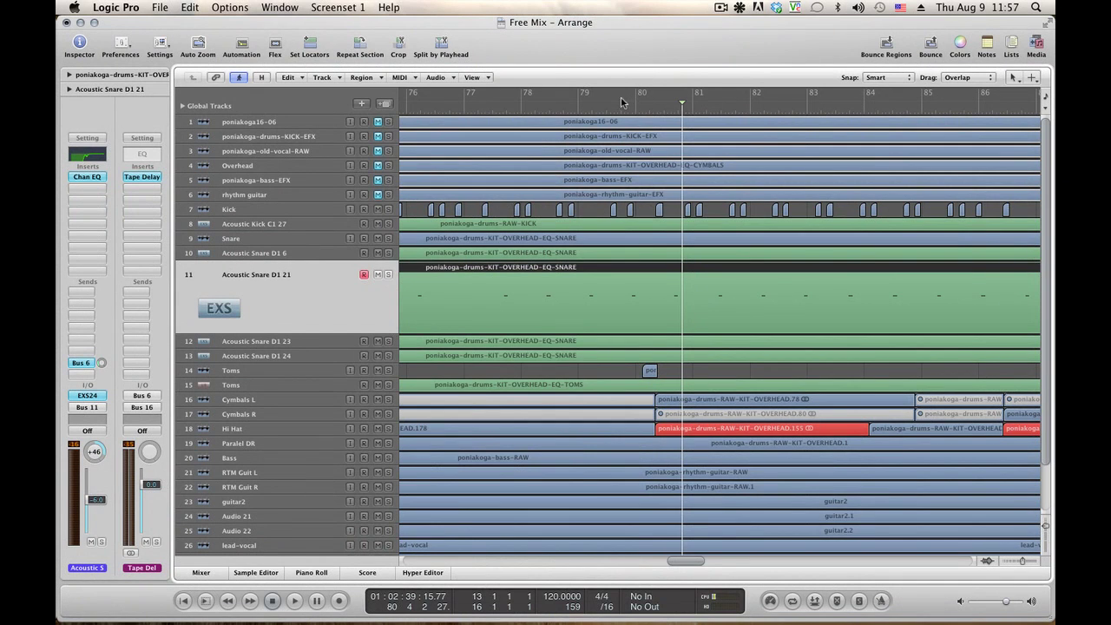
Solo the Toms tracks and loop playback from bar 79 to the middle of bar 80
drag(636, 94, 666, 106)
key(space)
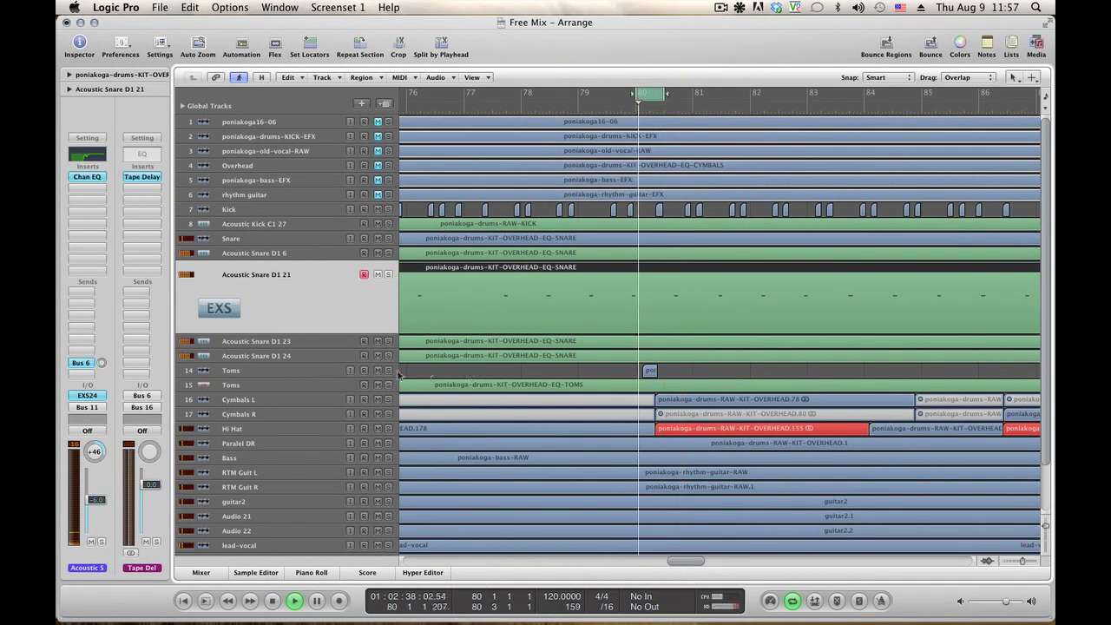
click(387, 371)
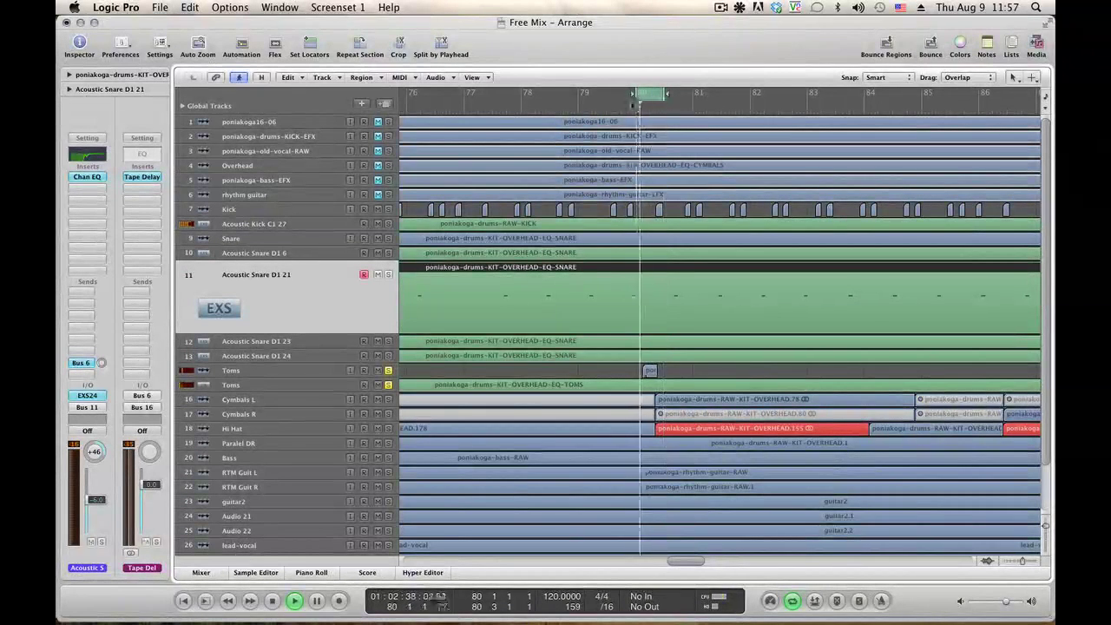
drag(633, 93, 583, 93)
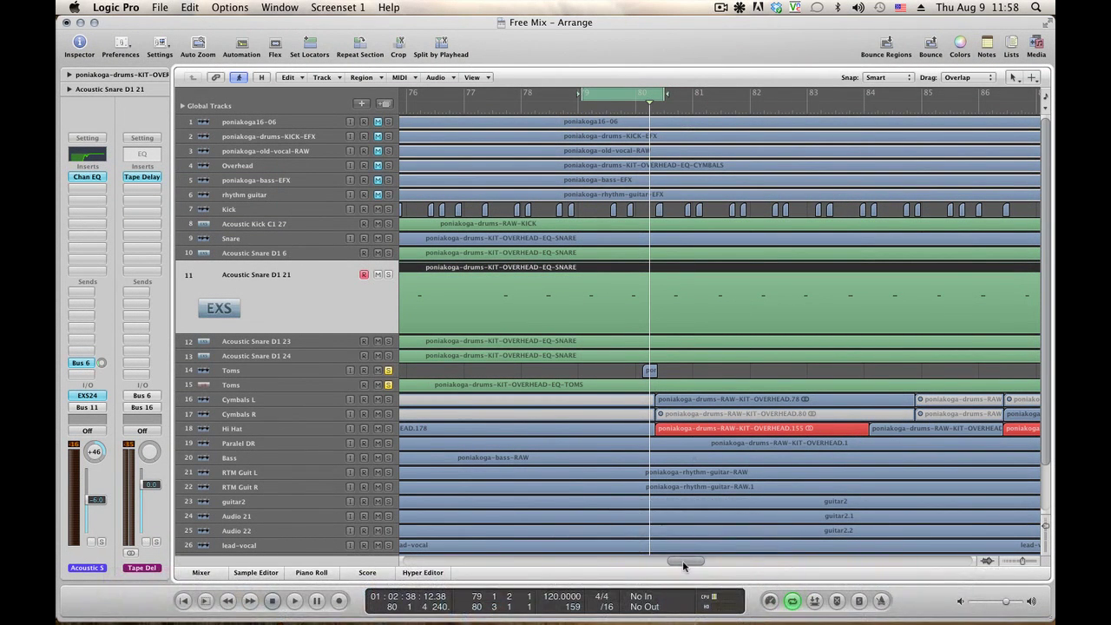
Move the cycle range to bars 59 through 62 and loop playback of the Toms over it
drag(683, 565, 607, 560)
drag(637, 99, 819, 96)
key(space)
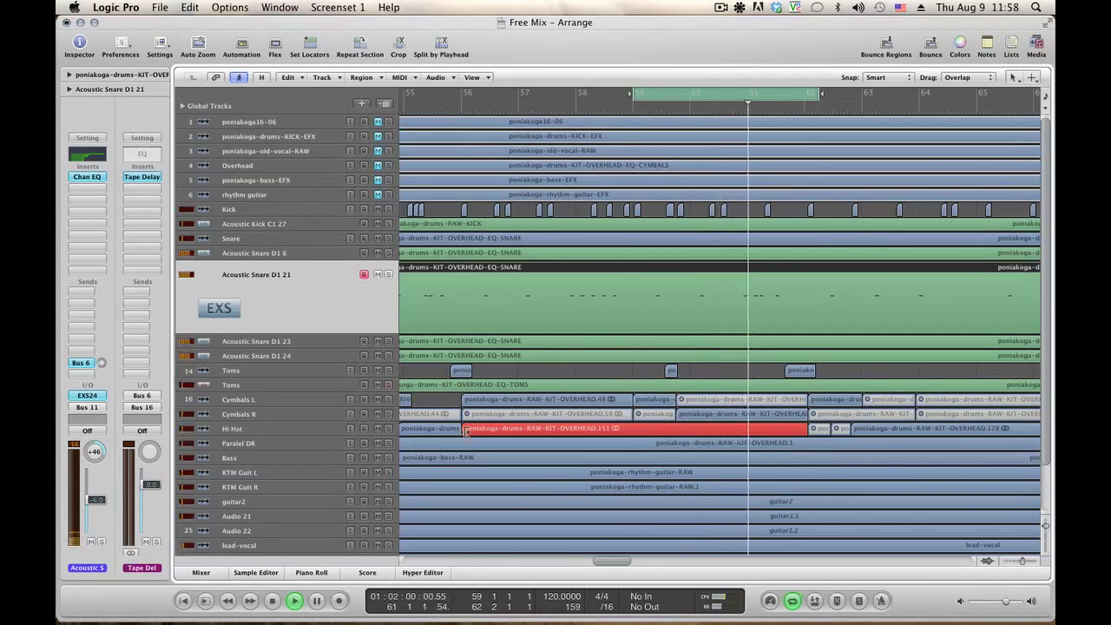
Show the mixer and examine the Toms bus's inserts, sends and level
click(200, 572)
scroll(642, 506, down, 5)
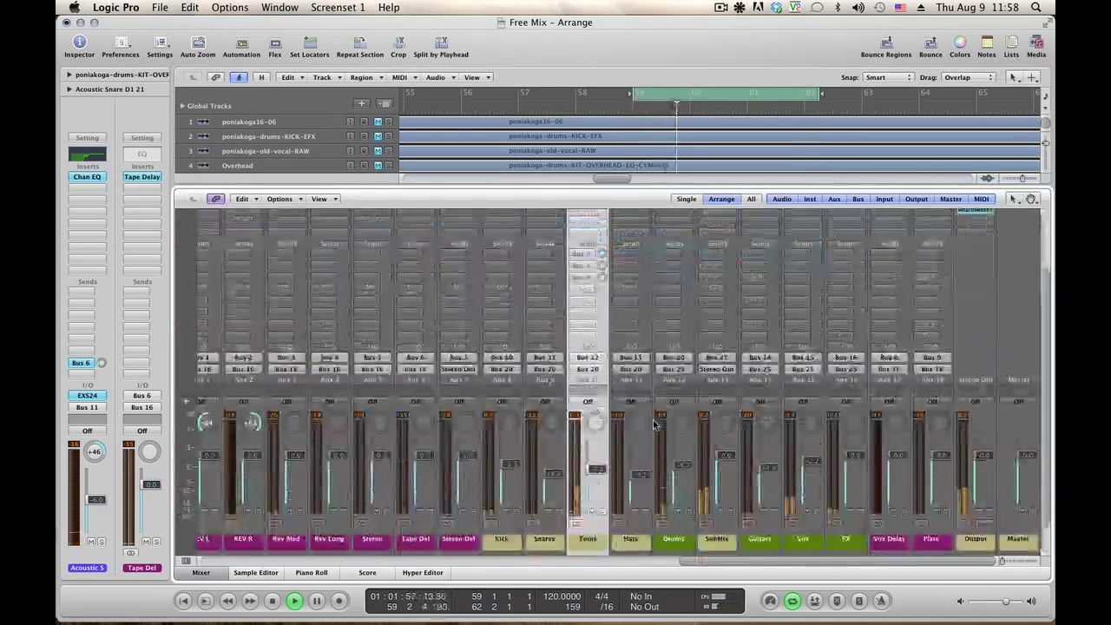
scroll(656, 424, up, 3)
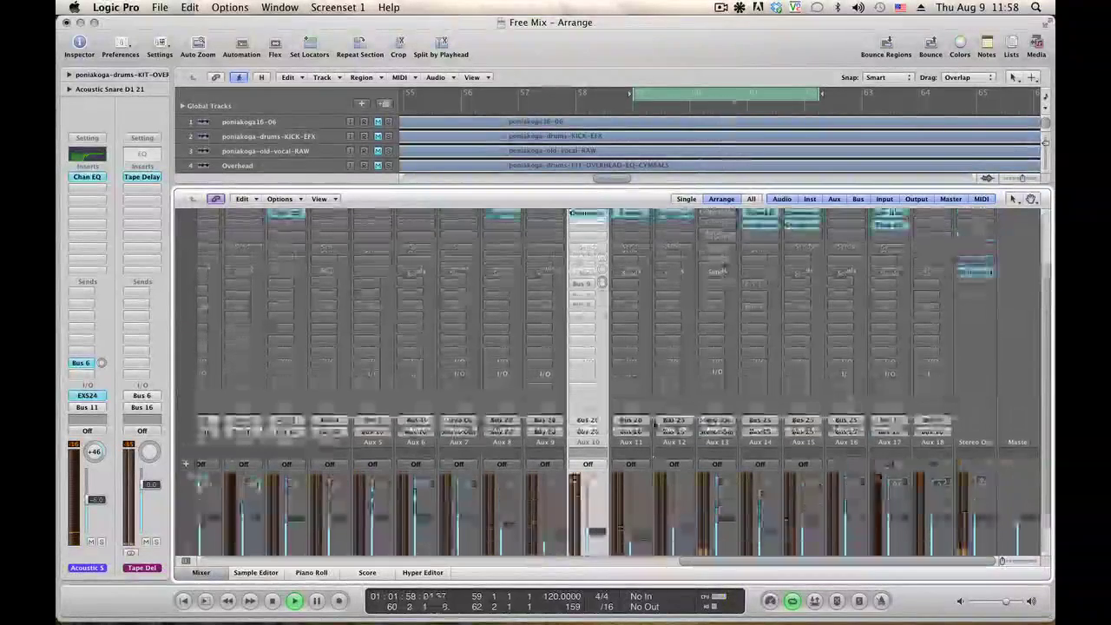
scroll(655, 423, down, 3)
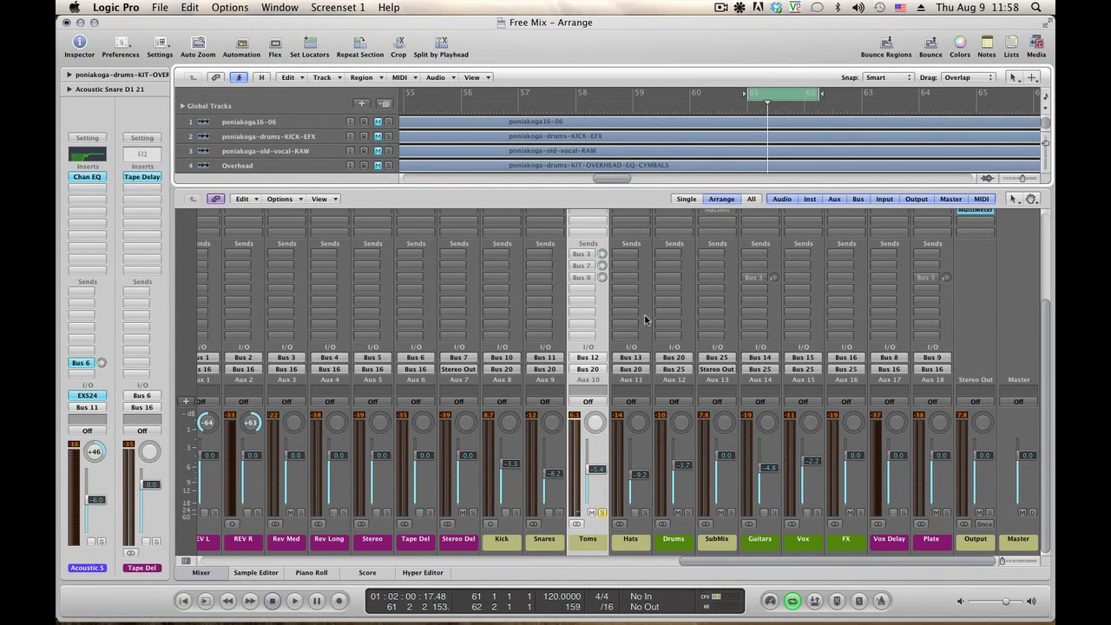
scroll(645, 320, up, 5)
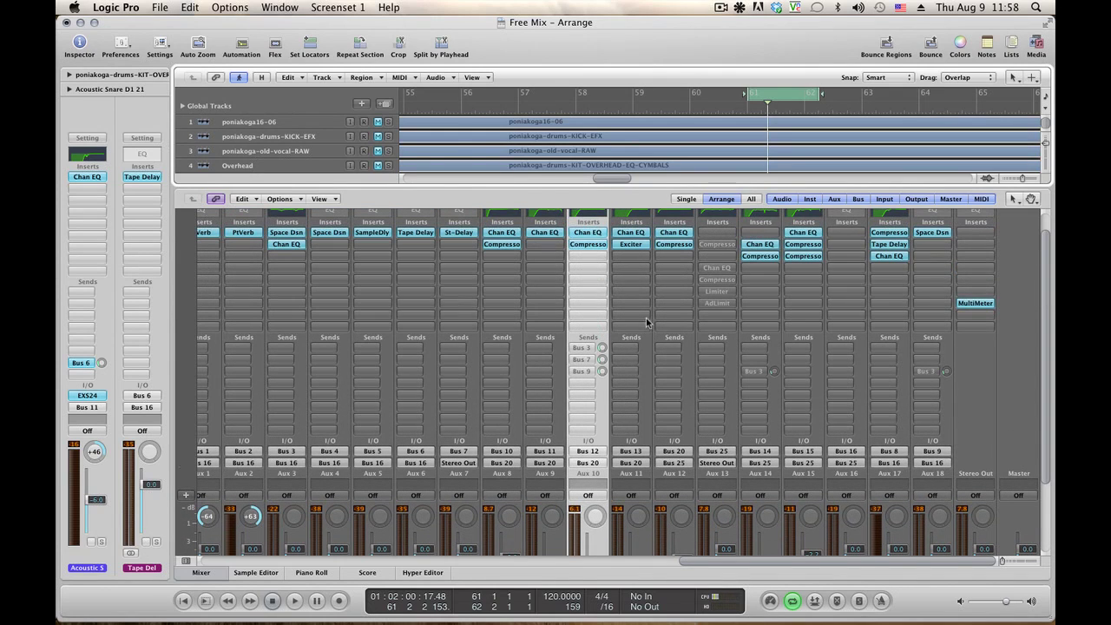
Enable the Bus 3 send on the Toms bus, locate its Rev Med channel and audition the reverb
click(581, 351)
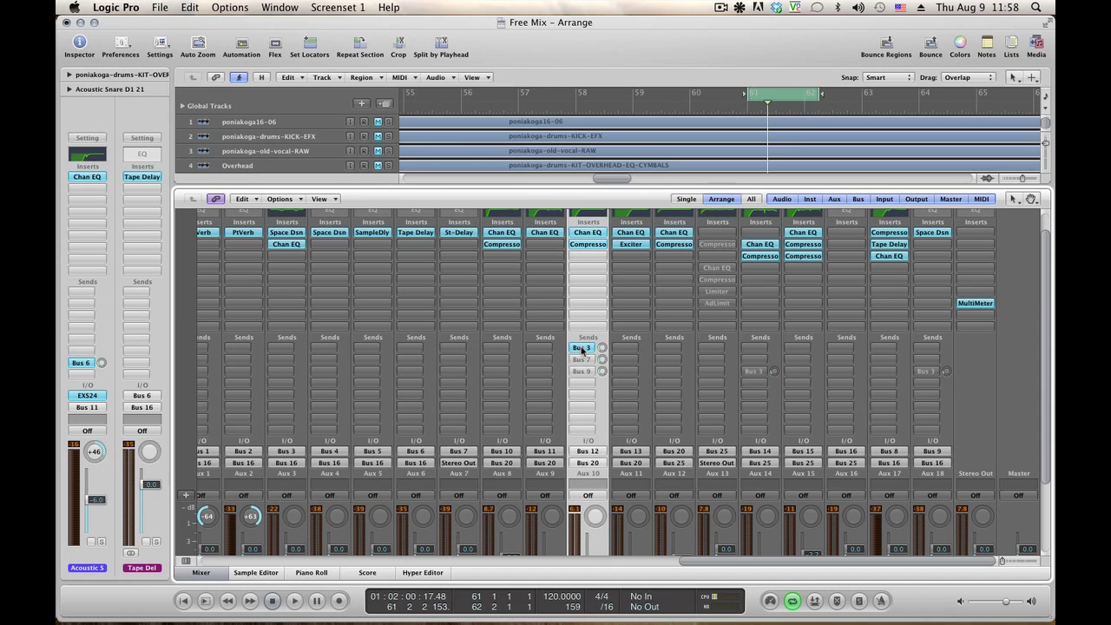
double_click(582, 348)
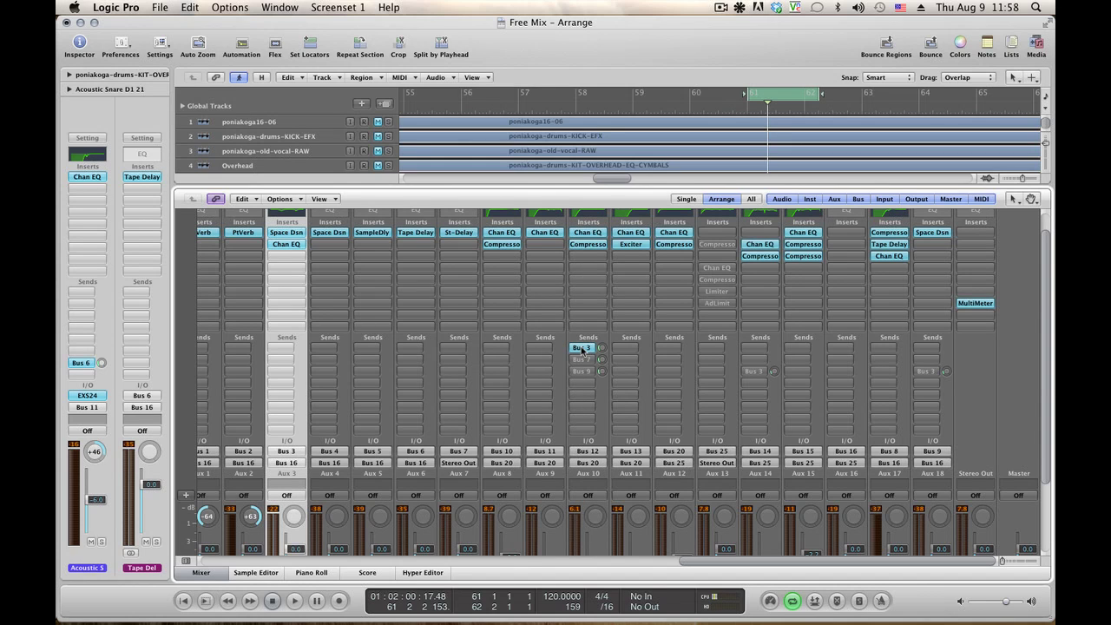
scroll(421, 350, down, 3)
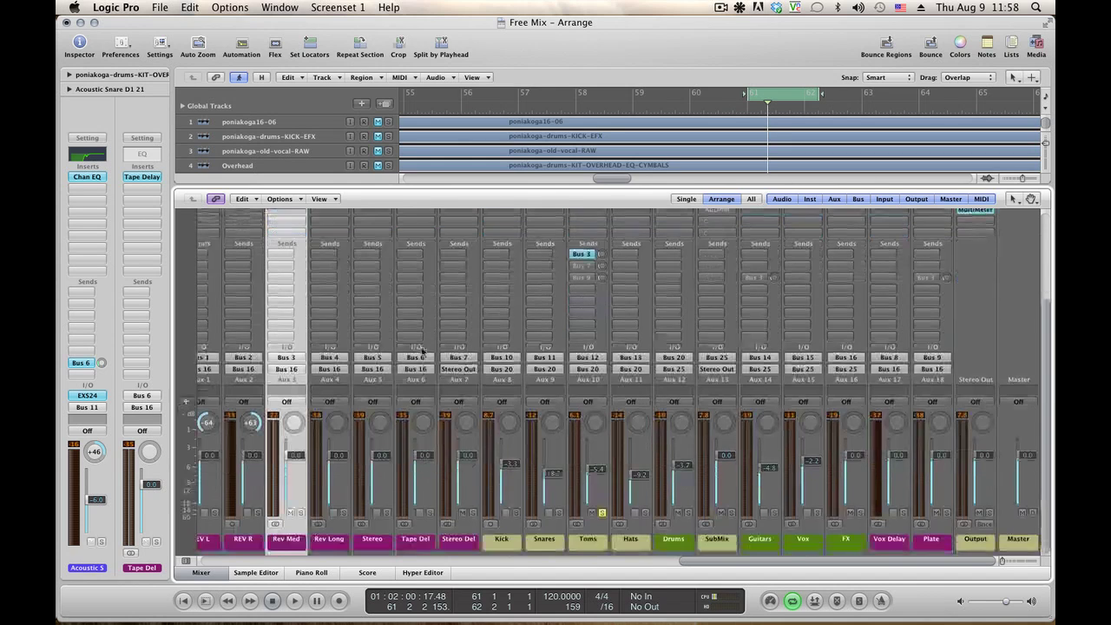
scroll(422, 351, up, 2)
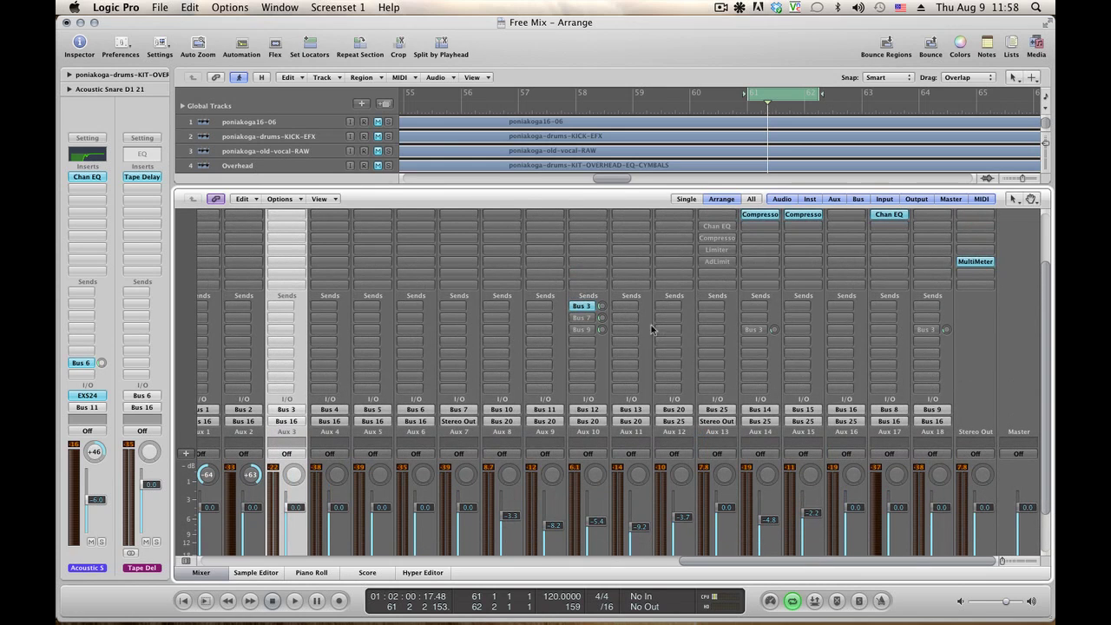
key(space)
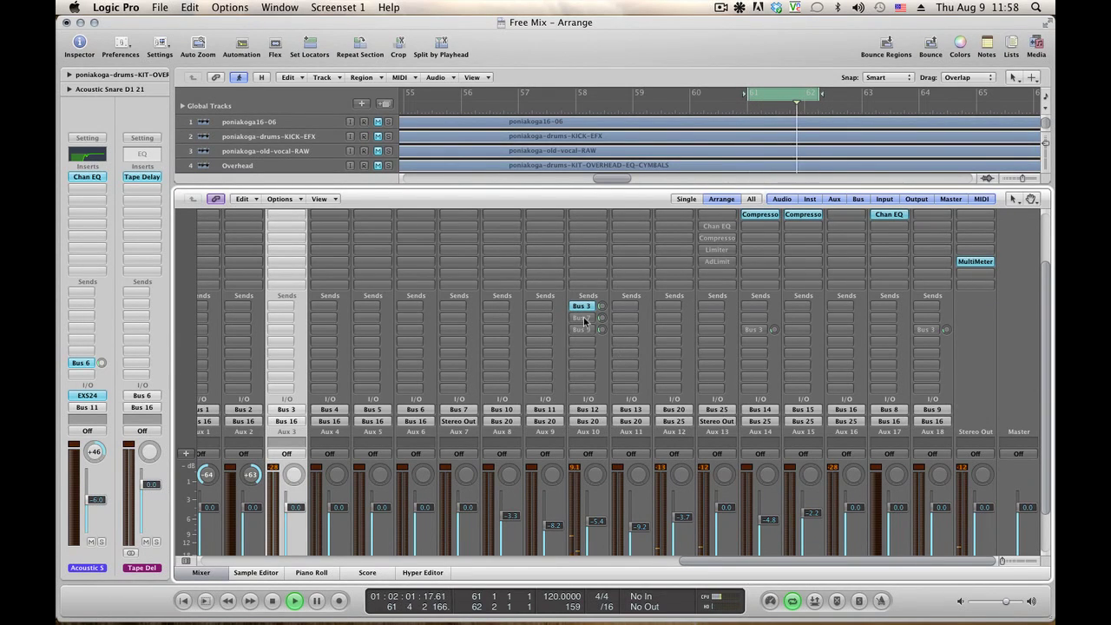
Enable the Bus 7 (Stereo Del) and Bus 9 (Plate) sends on the Toms bus during playback
click(584, 321)
mouse_move(600, 392)
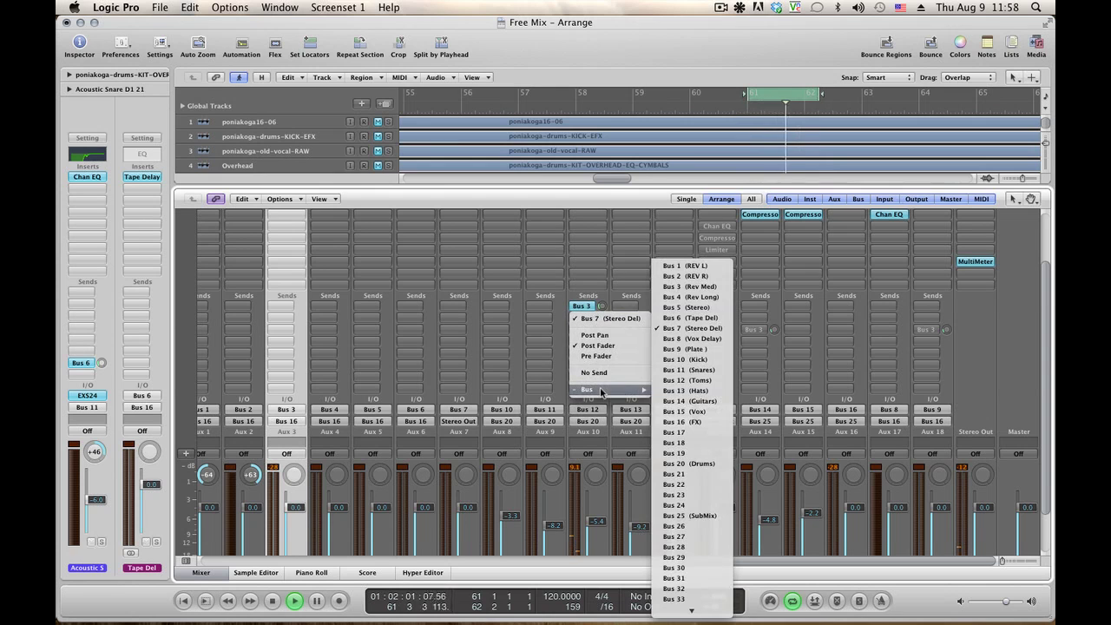
click(582, 318)
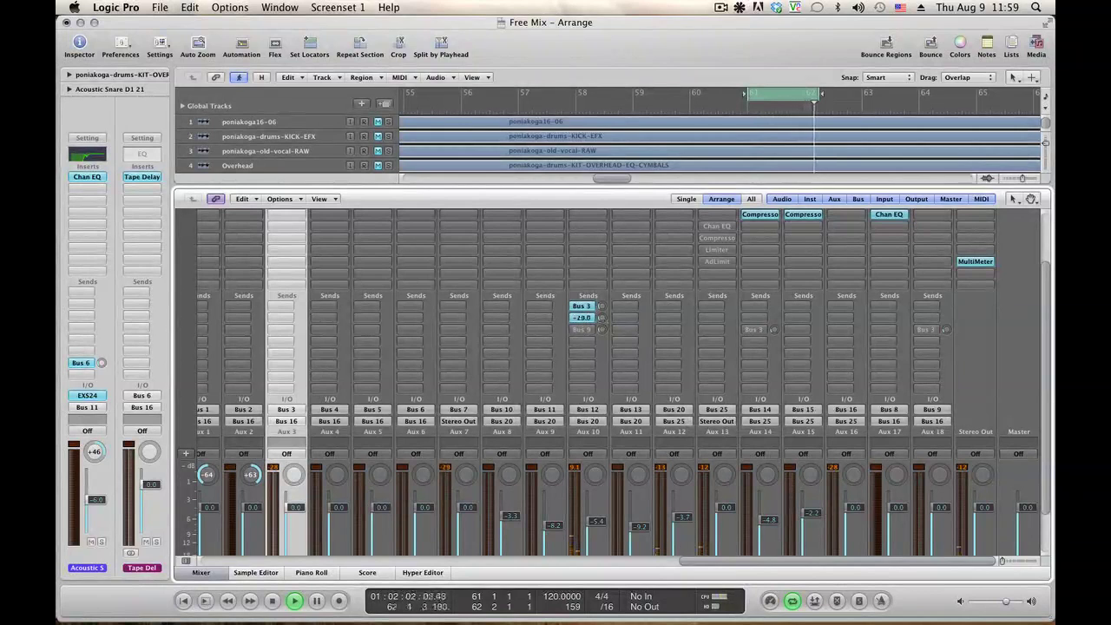
click(581, 330)
scroll(593, 342, down, 3)
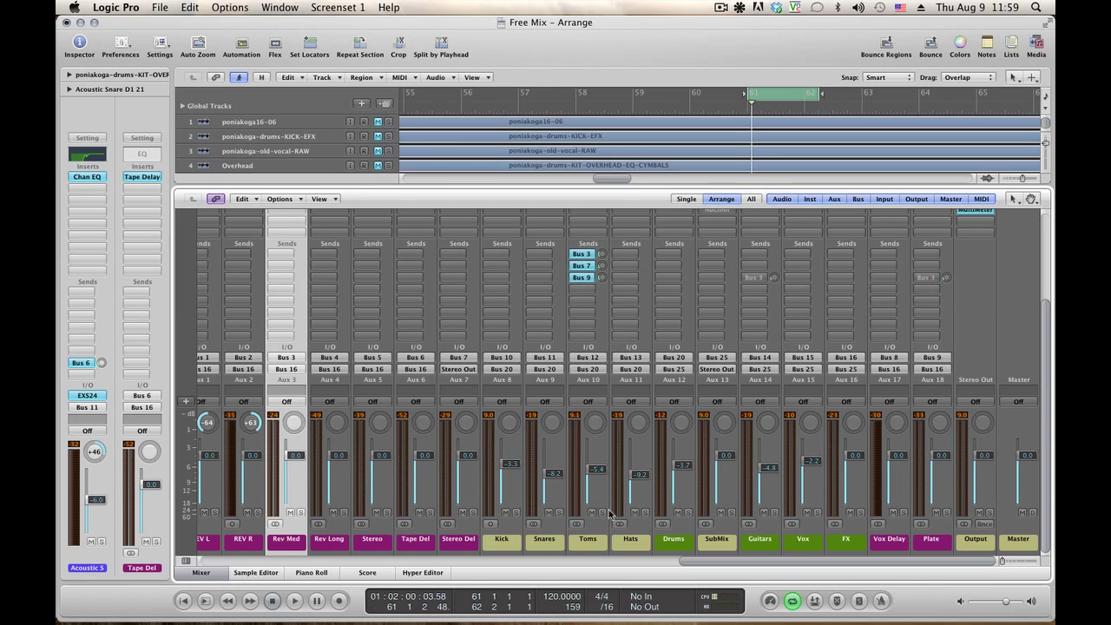
Hide the mixer, solo the guitar2 track and place the playhead at the start of its first region
click(211, 574)
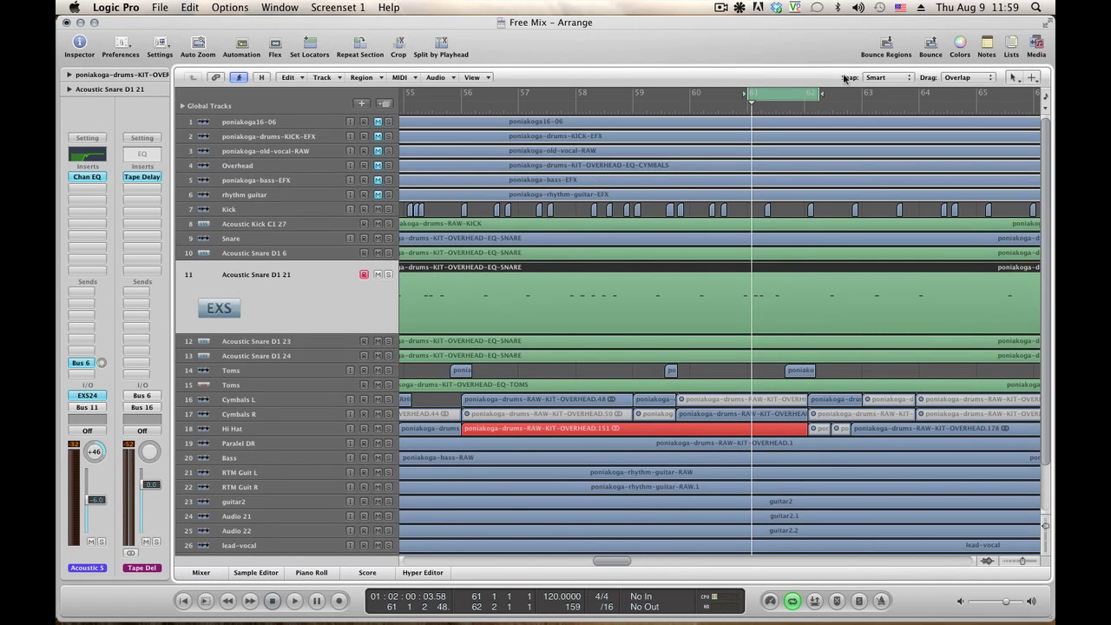
key(Return)
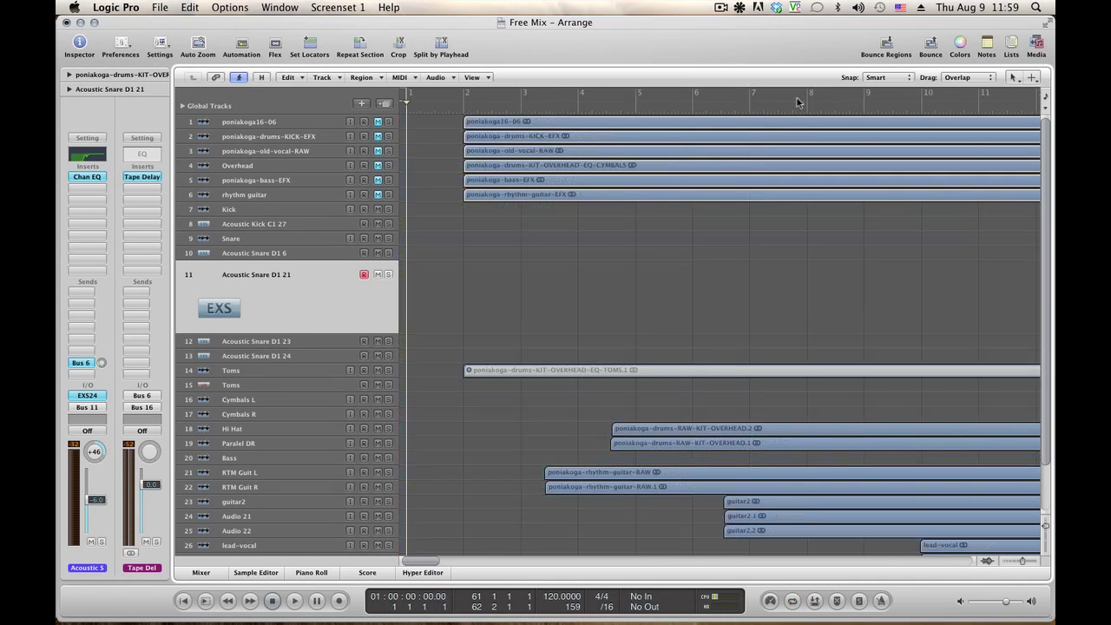
scroll(699, 221, down, 4)
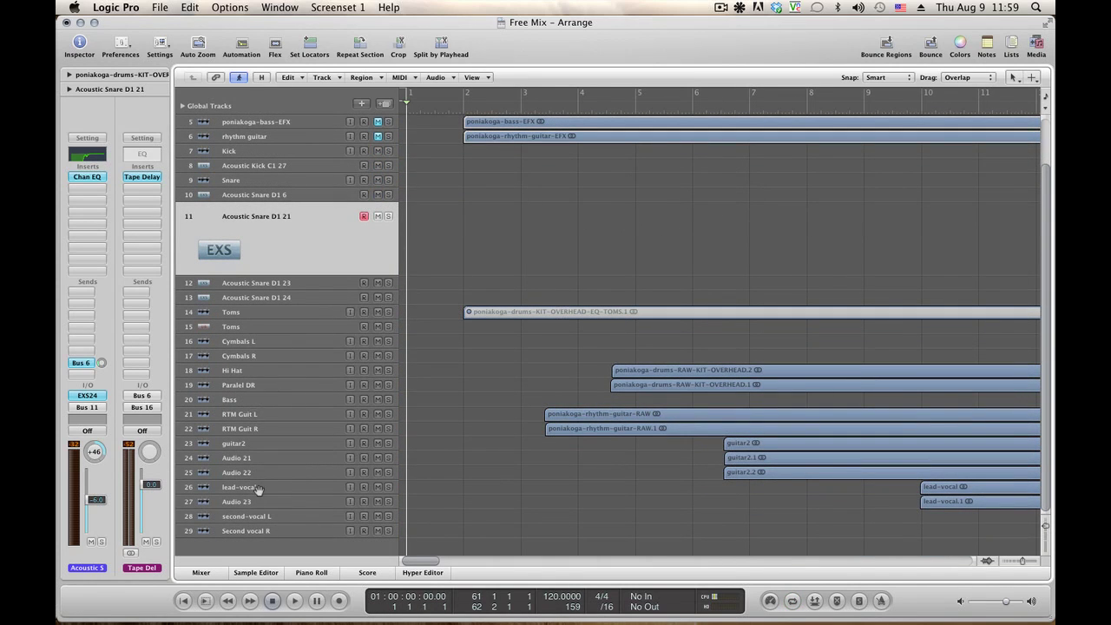
click(247, 445)
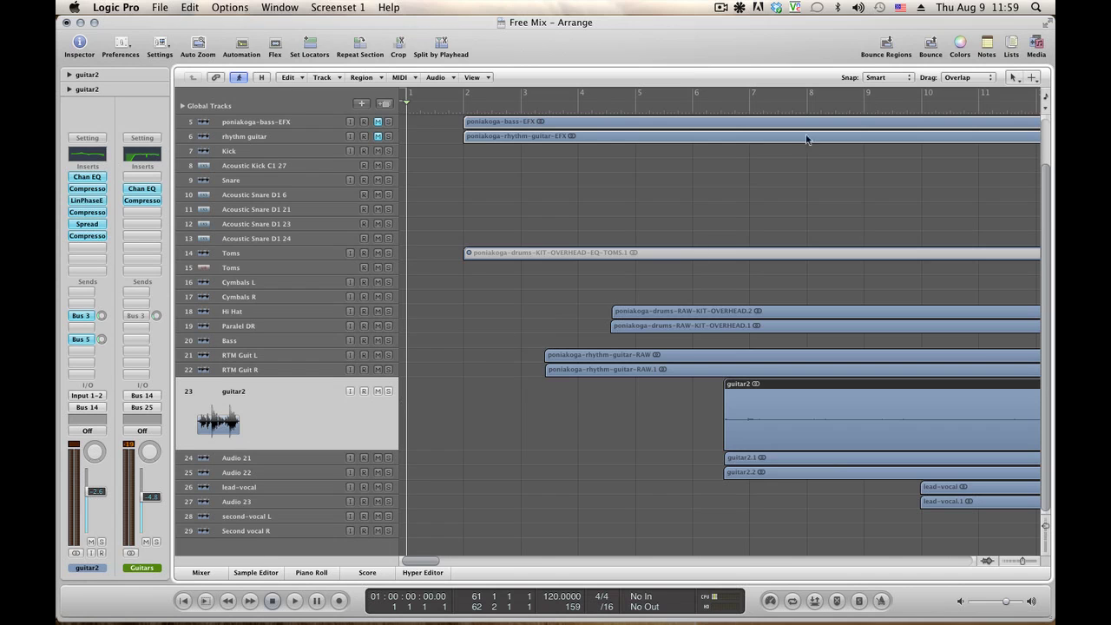
click(729, 105)
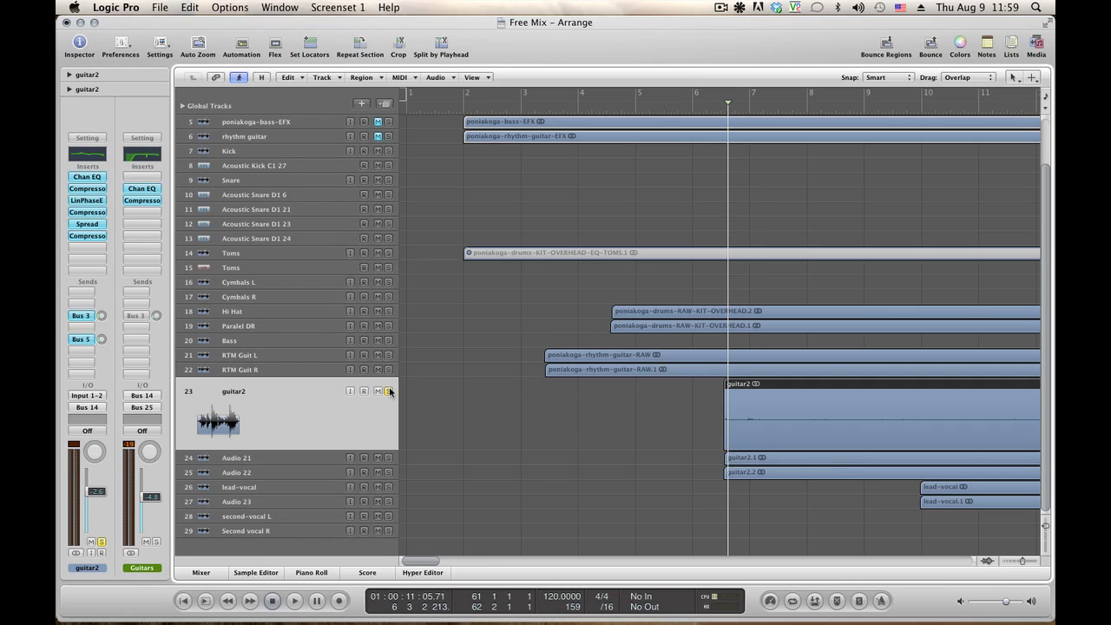
Audition the Guitars bus in solo and enable its Bus 3 (Rev Med) send during playback
click(143, 315)
mouse_move(160, 389)
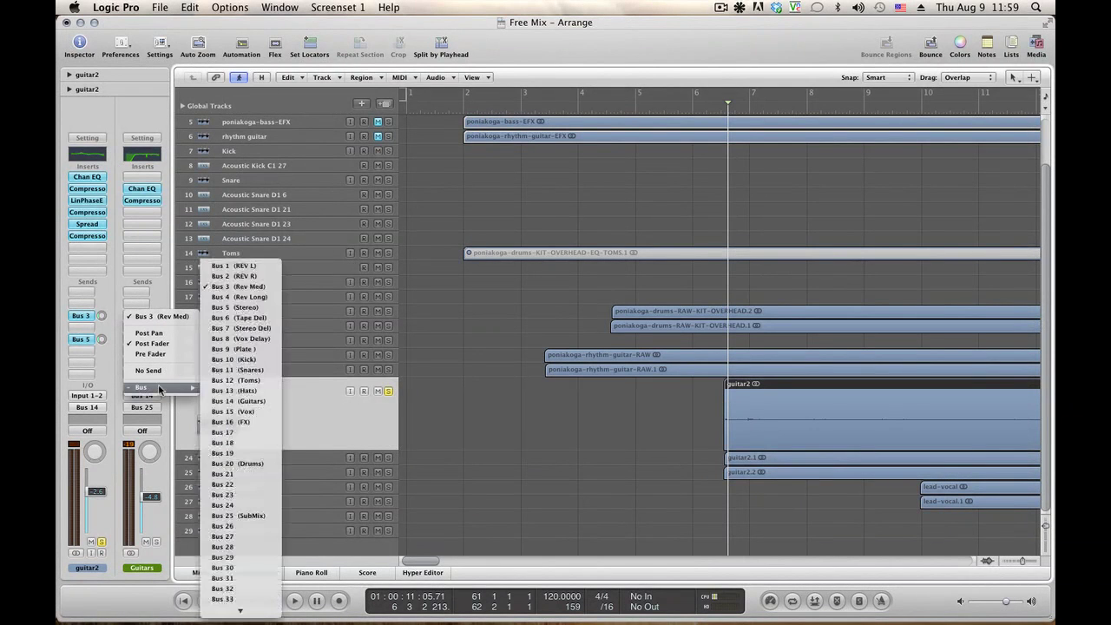
click(173, 325)
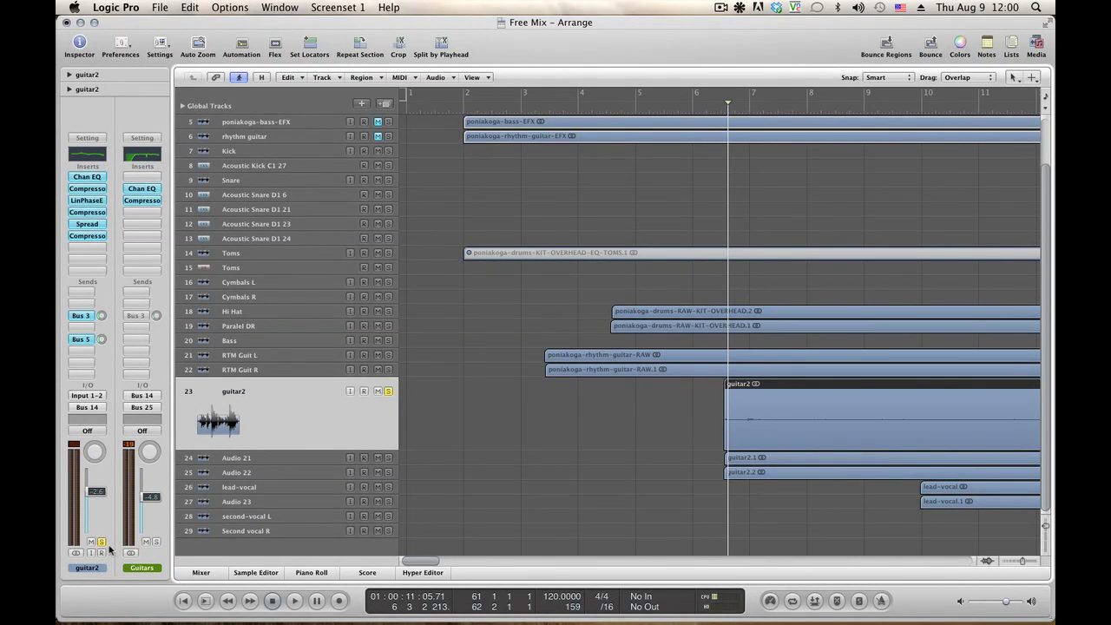
click(157, 542)
key(space)
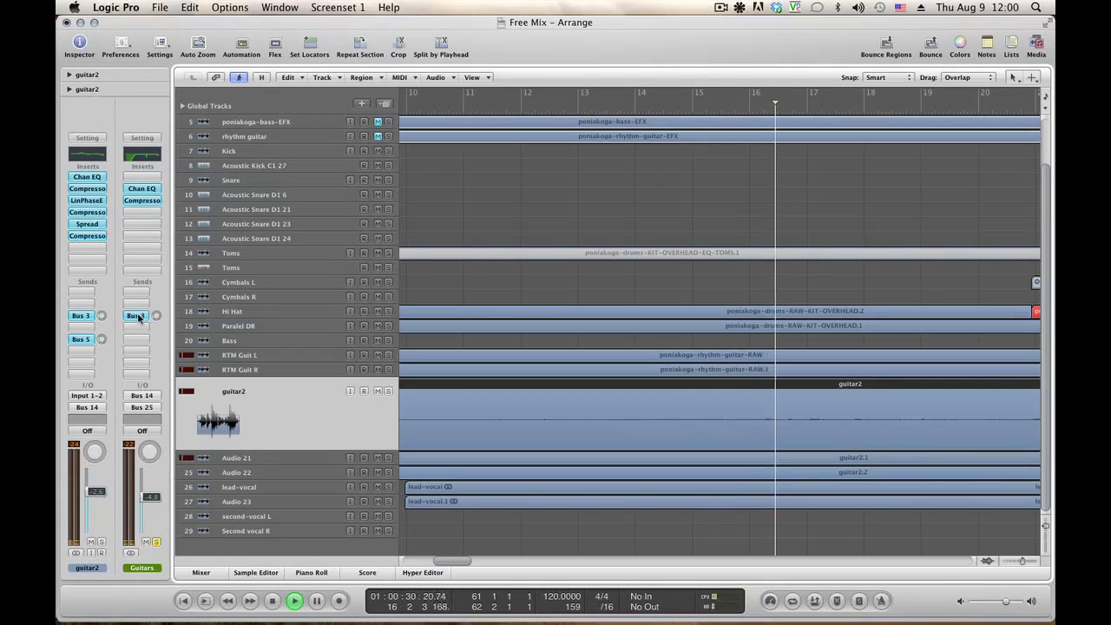
drag(157, 315, 156, 317)
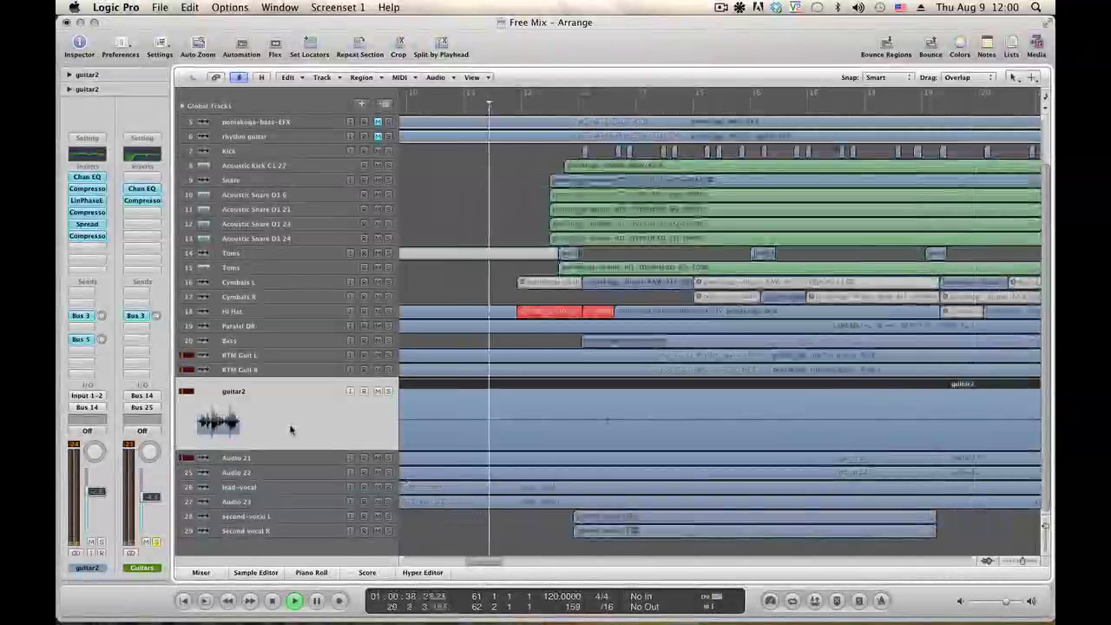
Mute the Audio 23 track and play the full mix from about bar 20
click(378, 502)
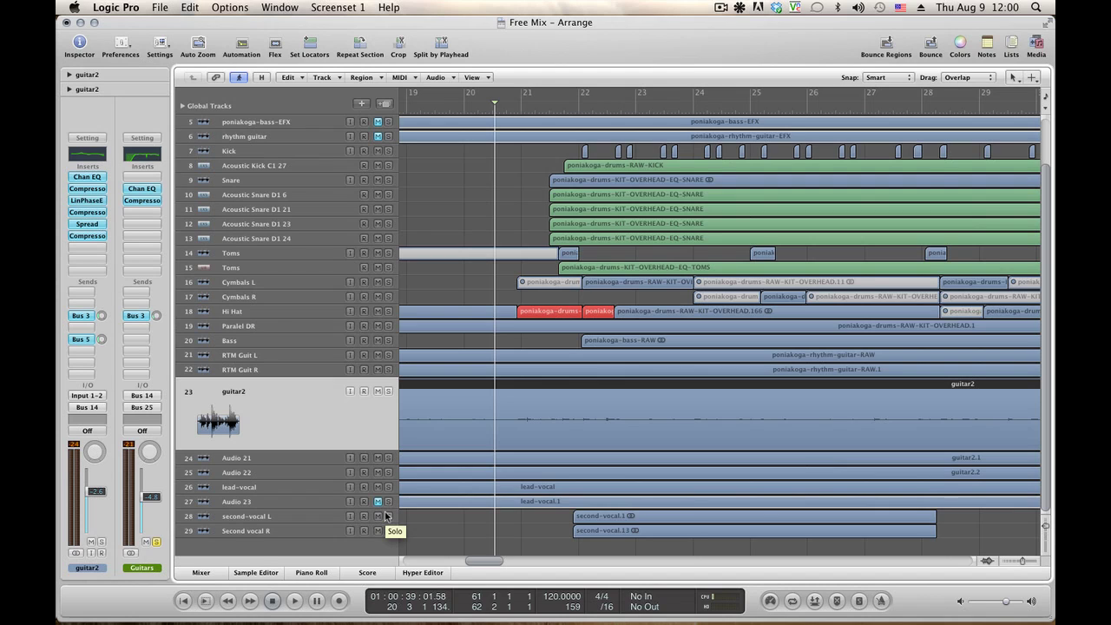
key(space)
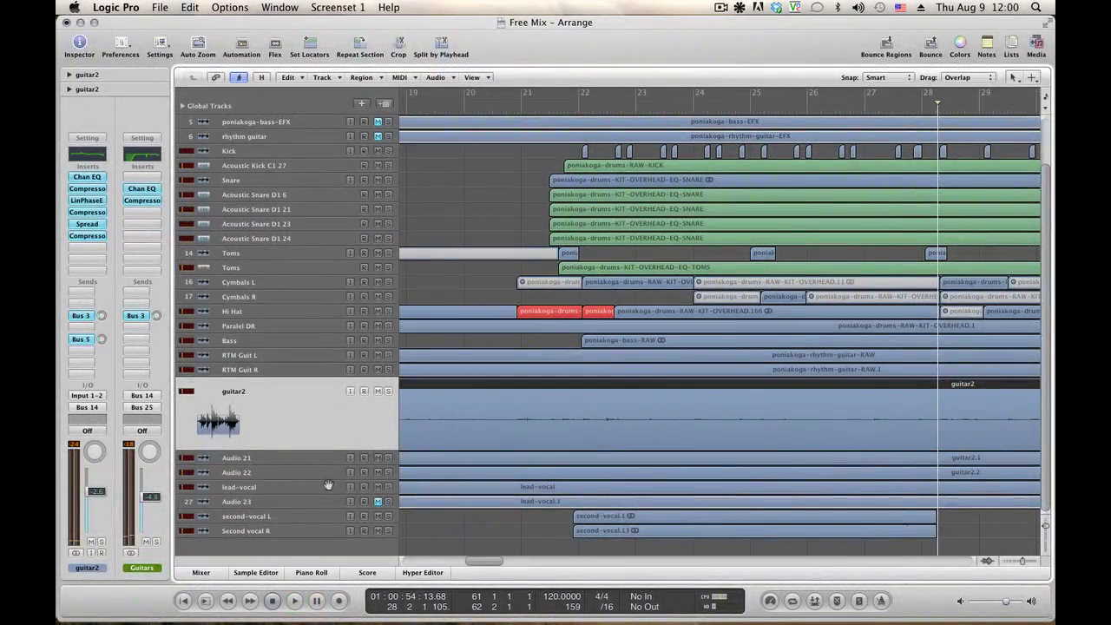
Select the Audio 21 track and set a cycle region from bar 6 beat 3 to bar 13
click(259, 460)
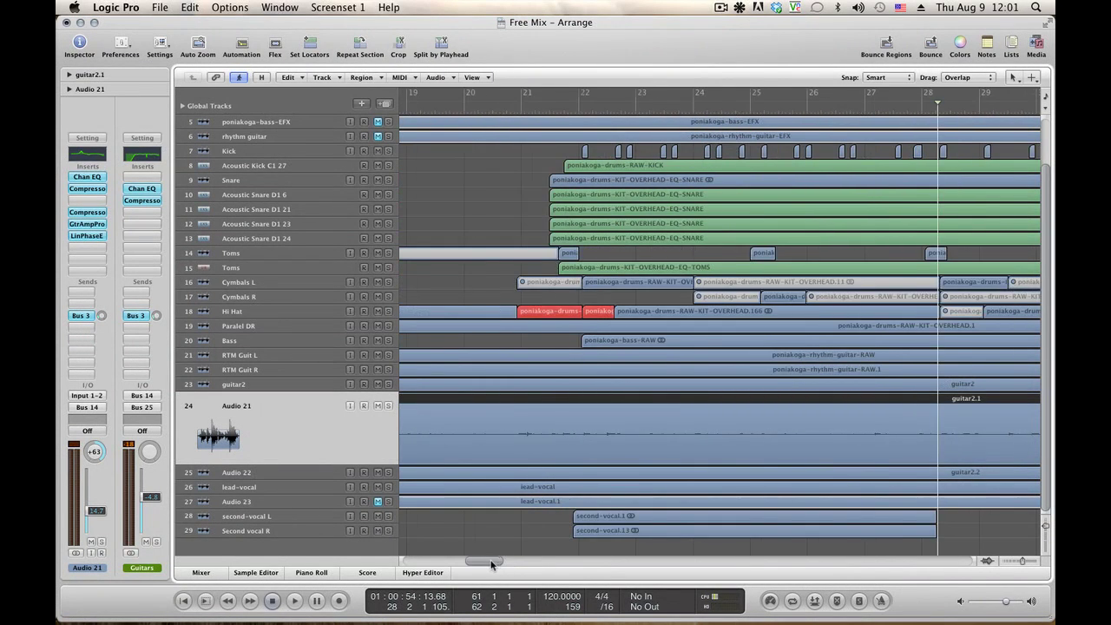
drag(490, 564, 439, 564)
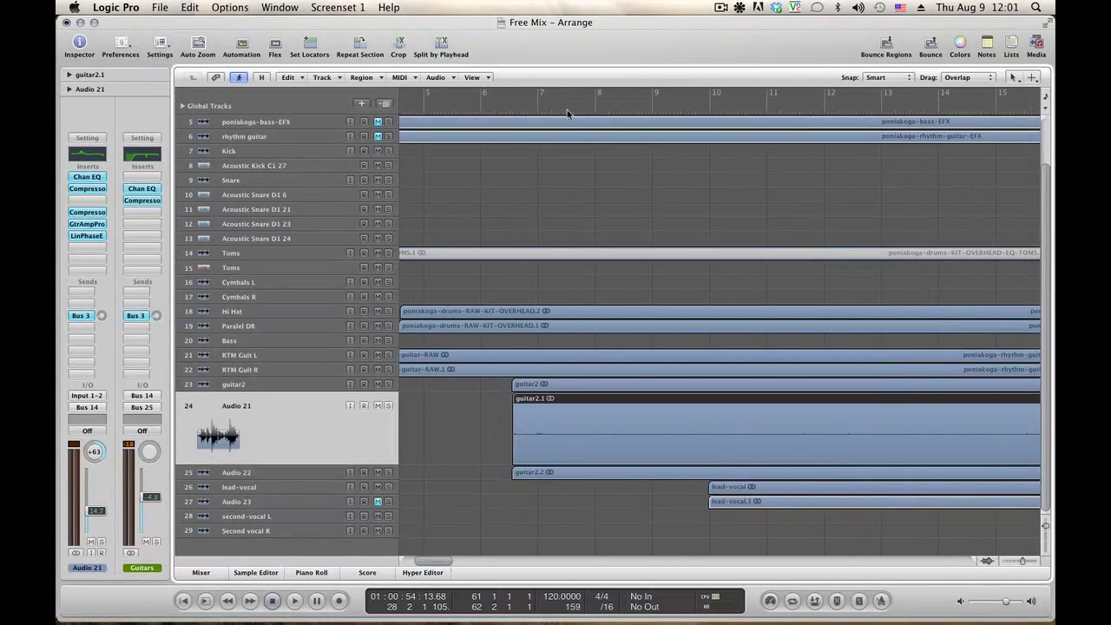
drag(512, 98, 884, 97)
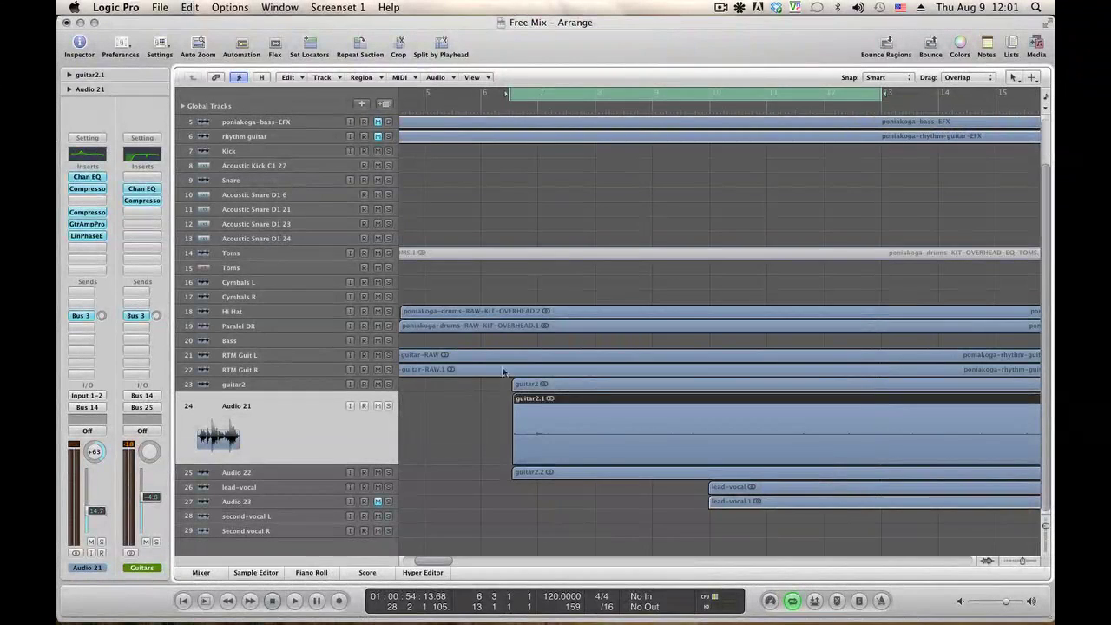
Play the guitar2 track in solo over the cycle region and release its solo
click(388, 384)
key(space)
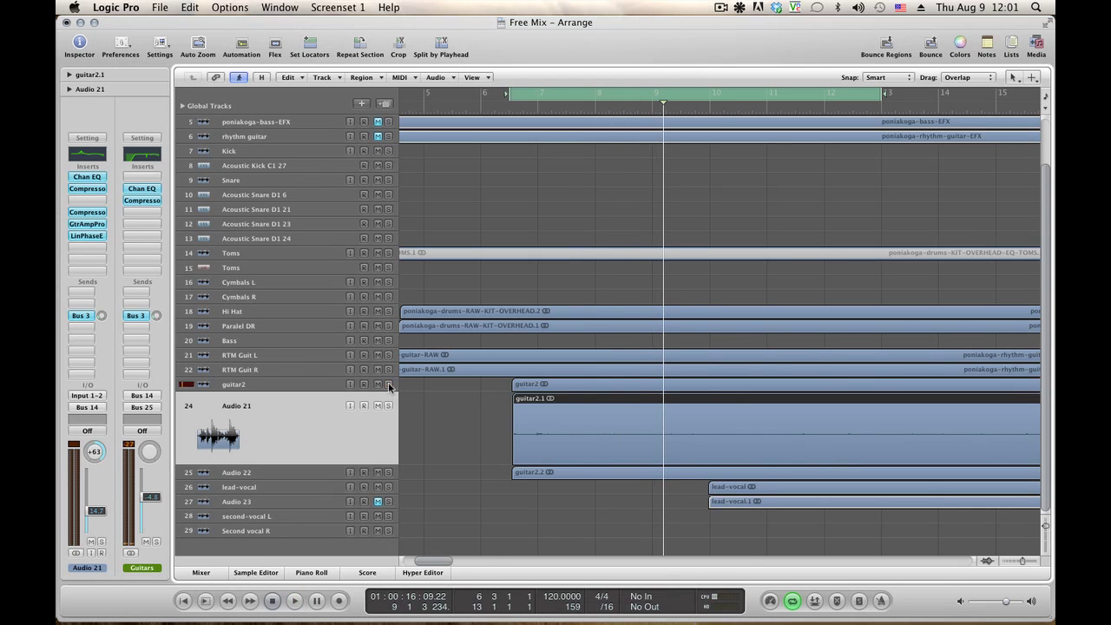
click(388, 387)
Compare the channel strips of Audio 21 and Audio 22, and solo Audio 21
click(271, 472)
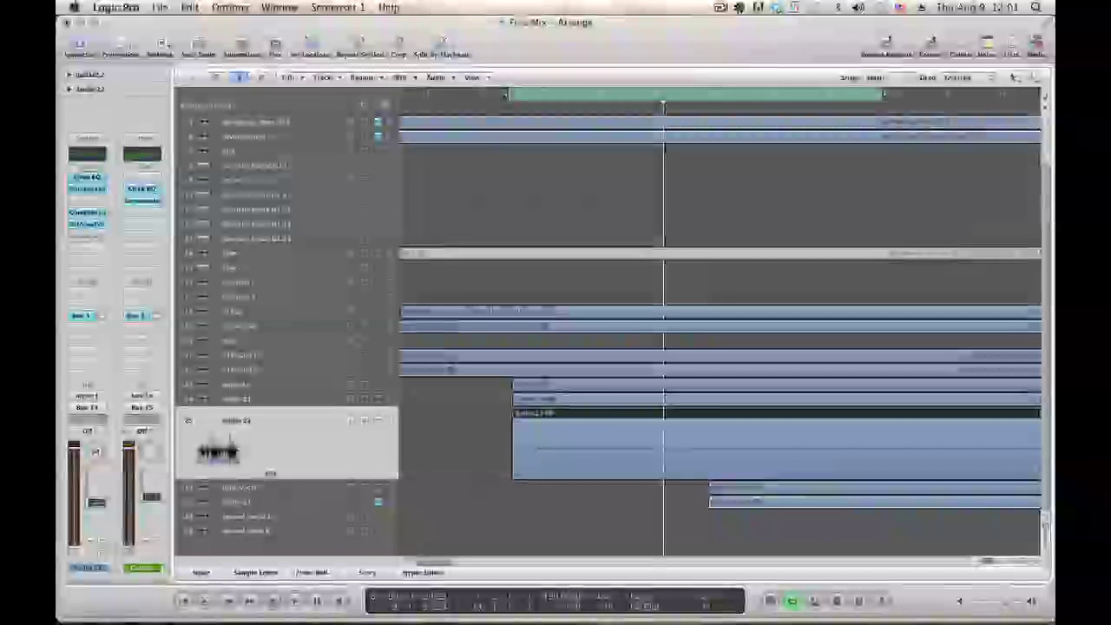
click(256, 401)
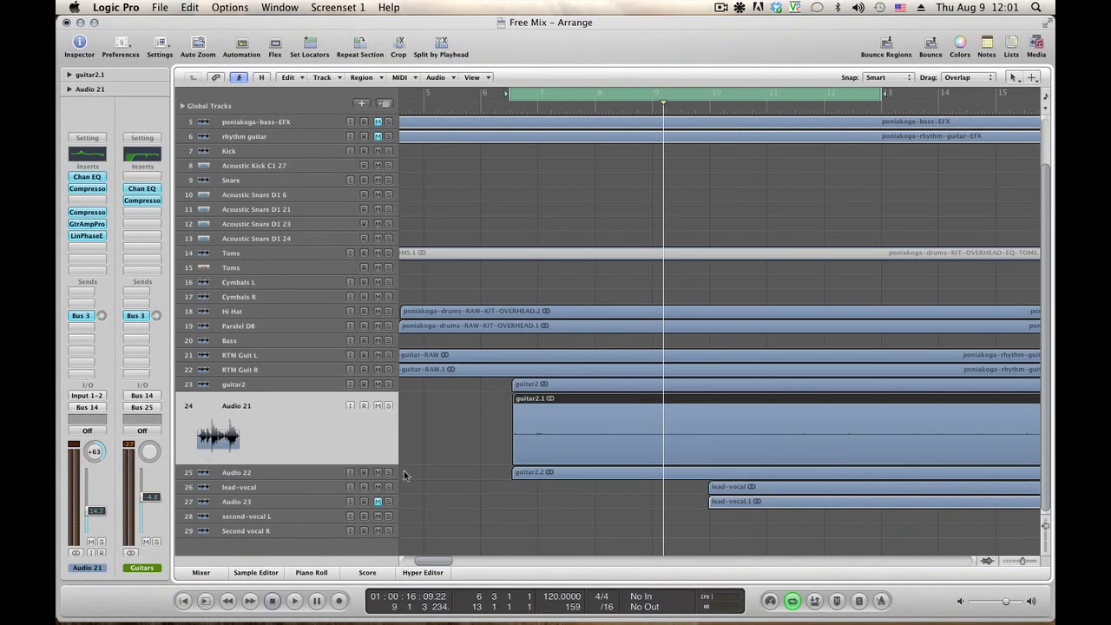
click(280, 472)
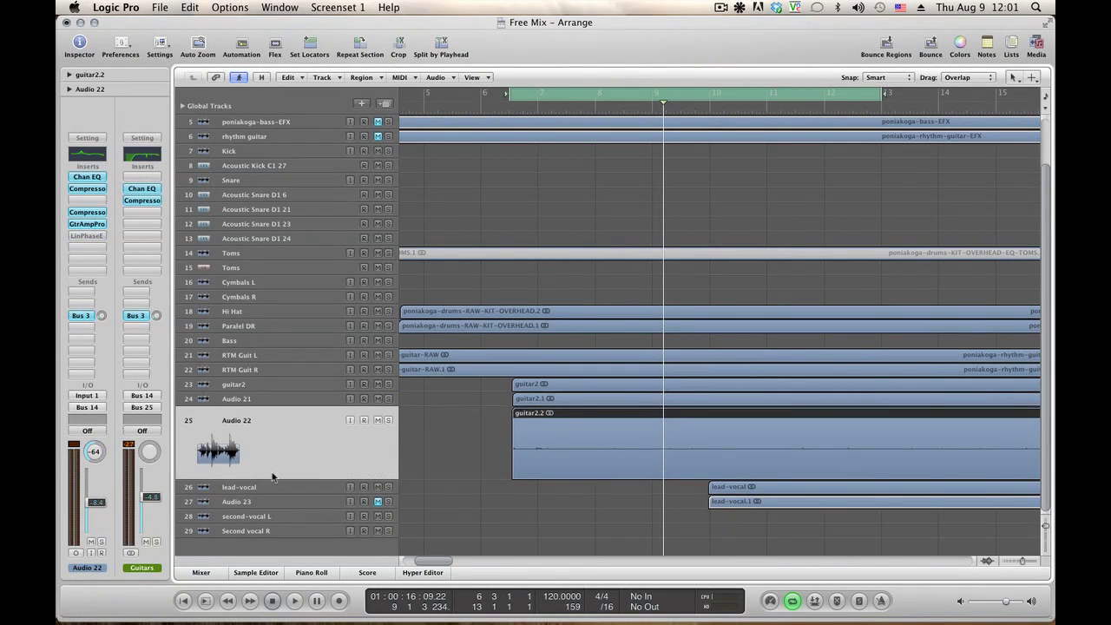
click(279, 400)
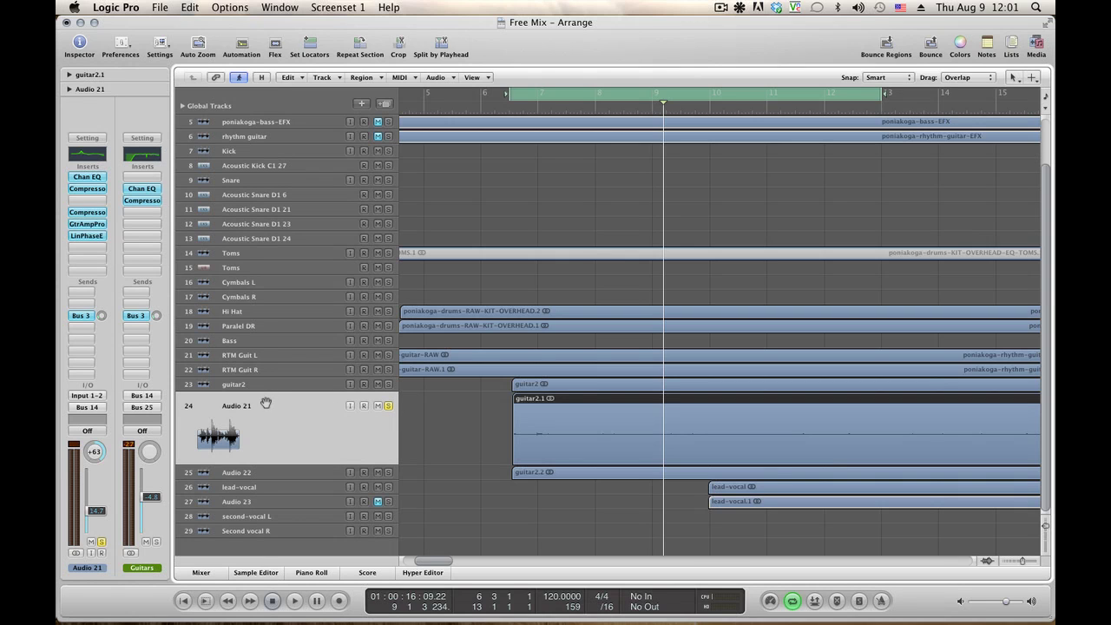
Bypass all inserts on Audio 21, play it dry with centred pan and 0.0 dB fader, and re-enable only its Channel EQ
click(87, 177)
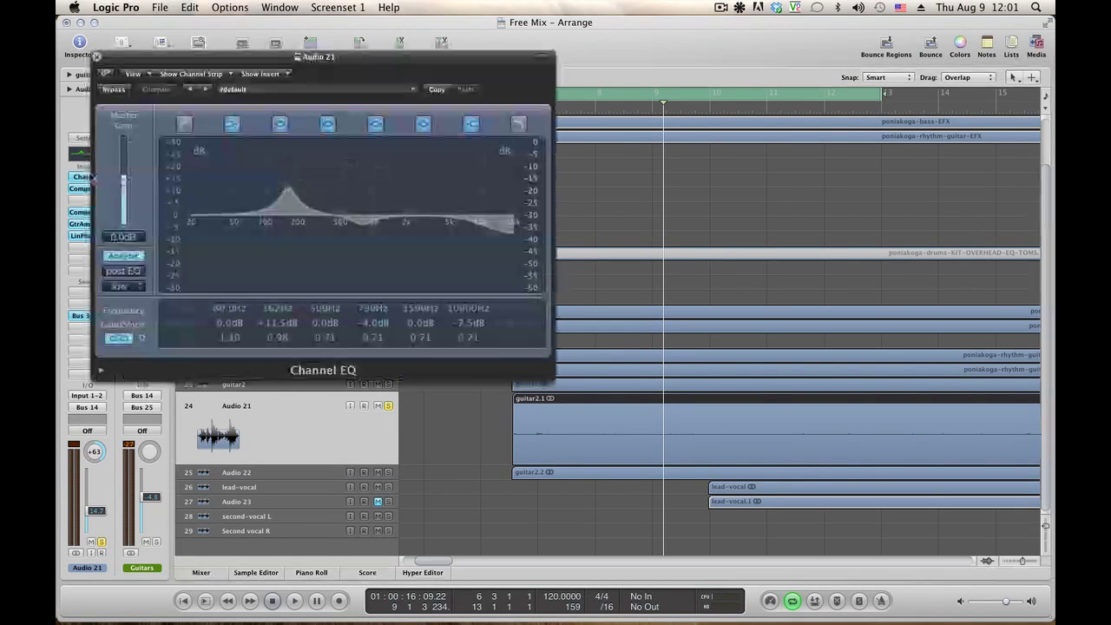
click(98, 58)
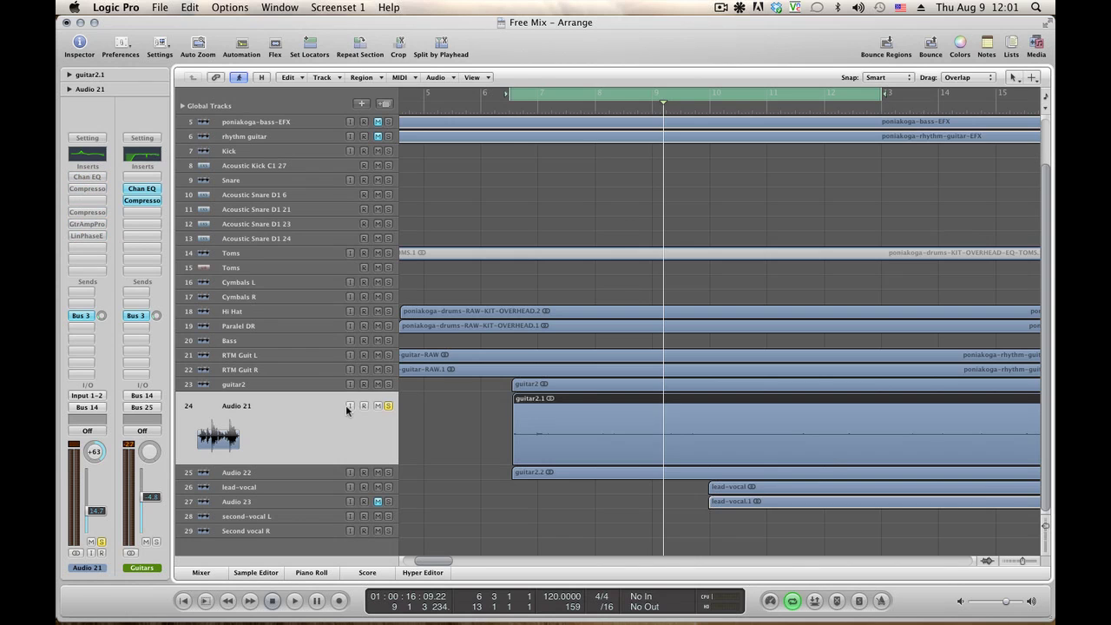
key(space)
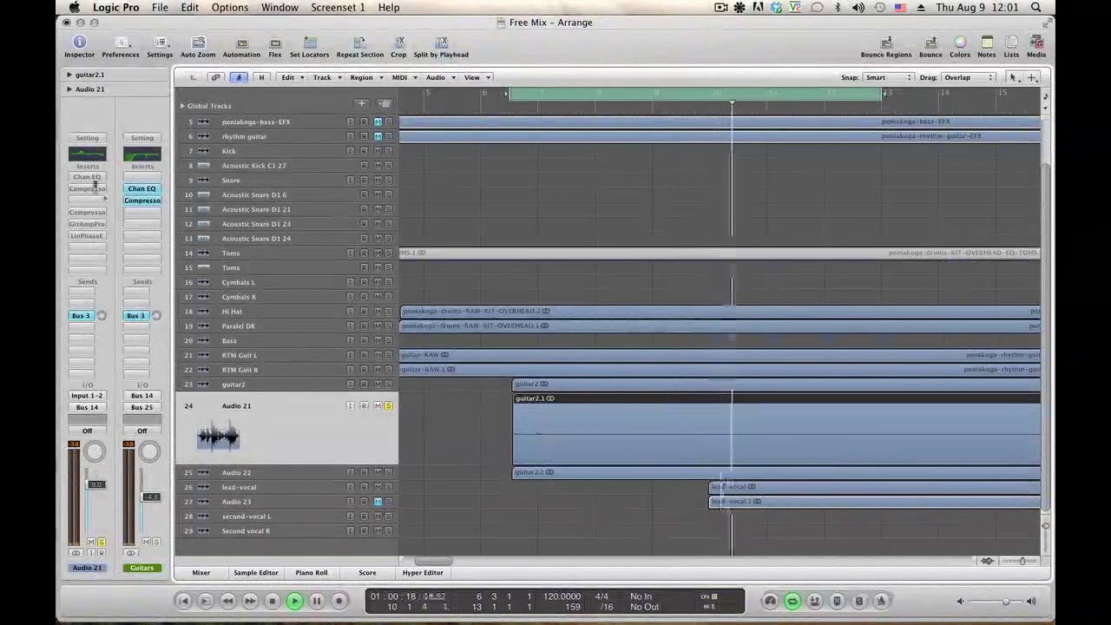
alt+click(87, 177)
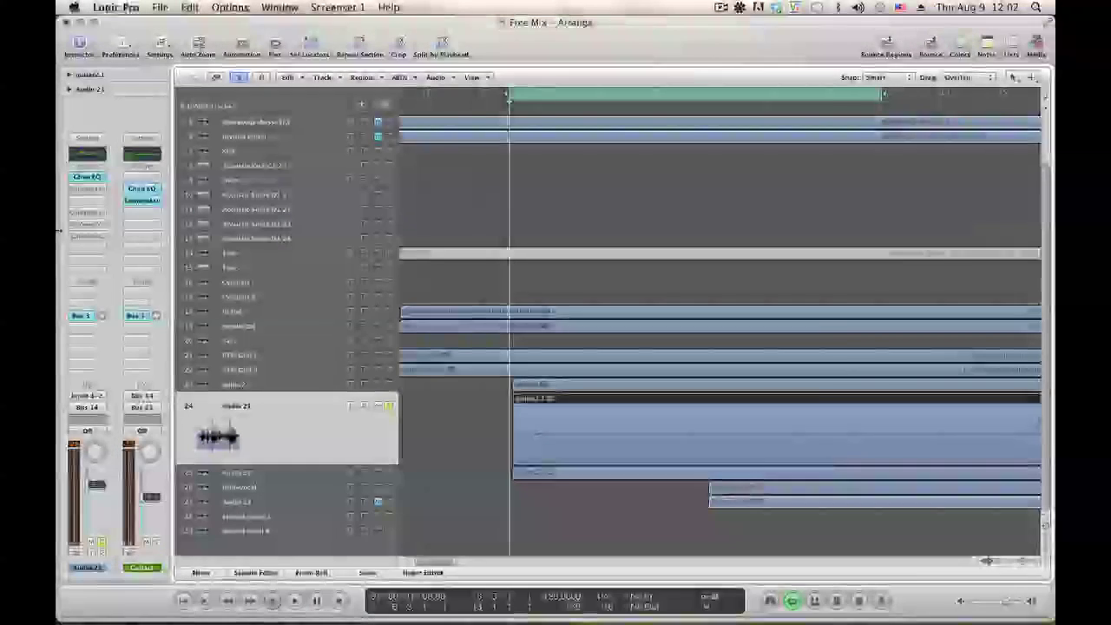
Re-enable the two Compressors on Audio 21 in turn and audition their threshold and gain during looped playback
click(91, 190)
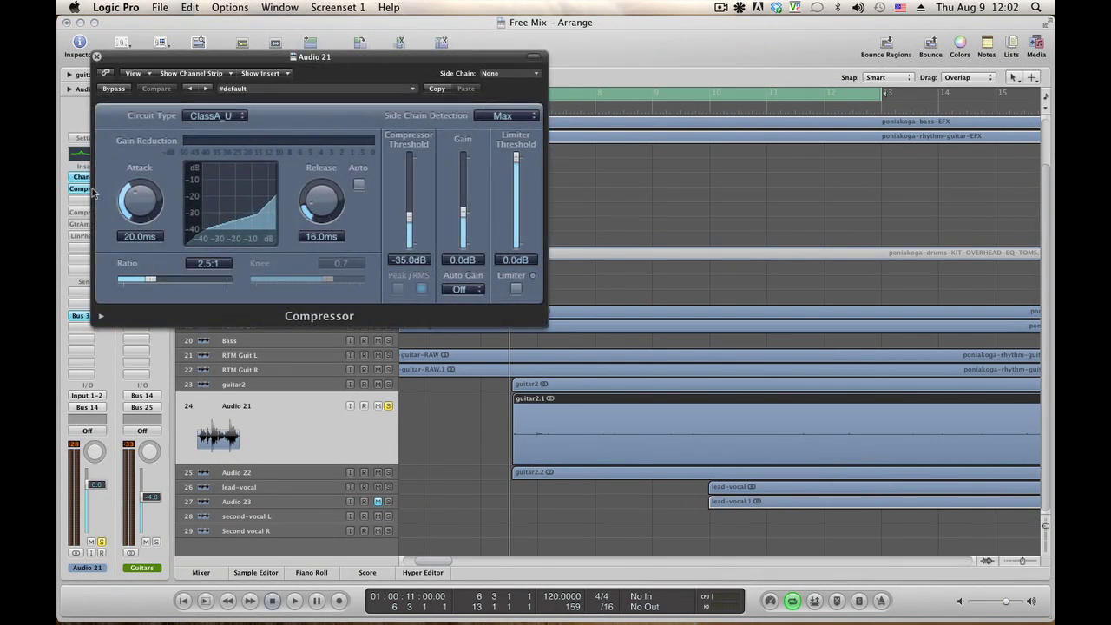
drag(182, 59, 323, 72)
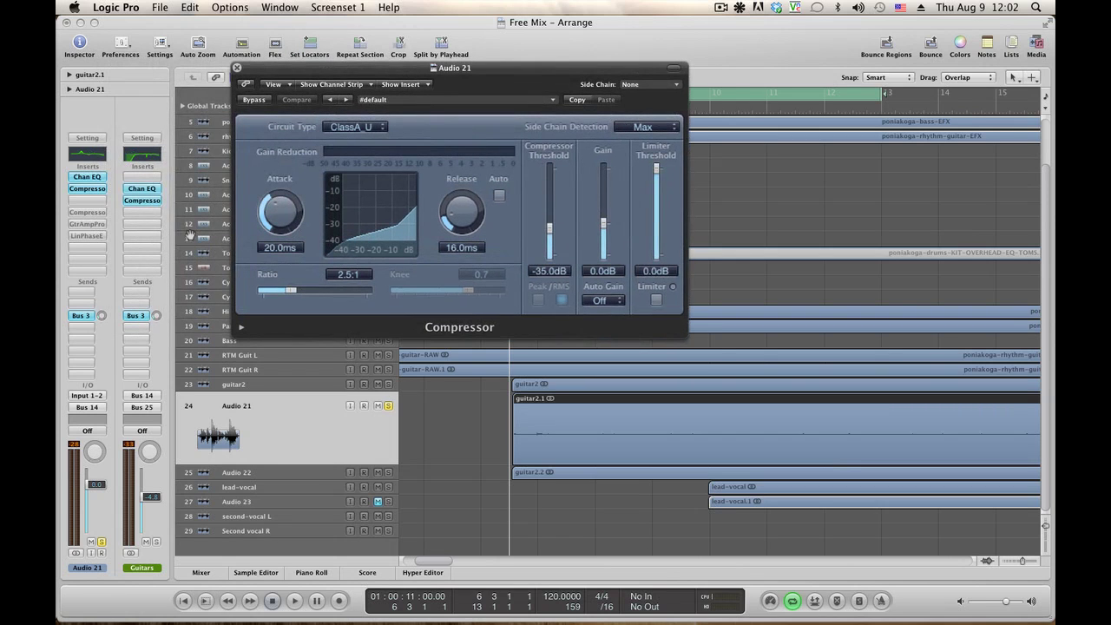
key(space)
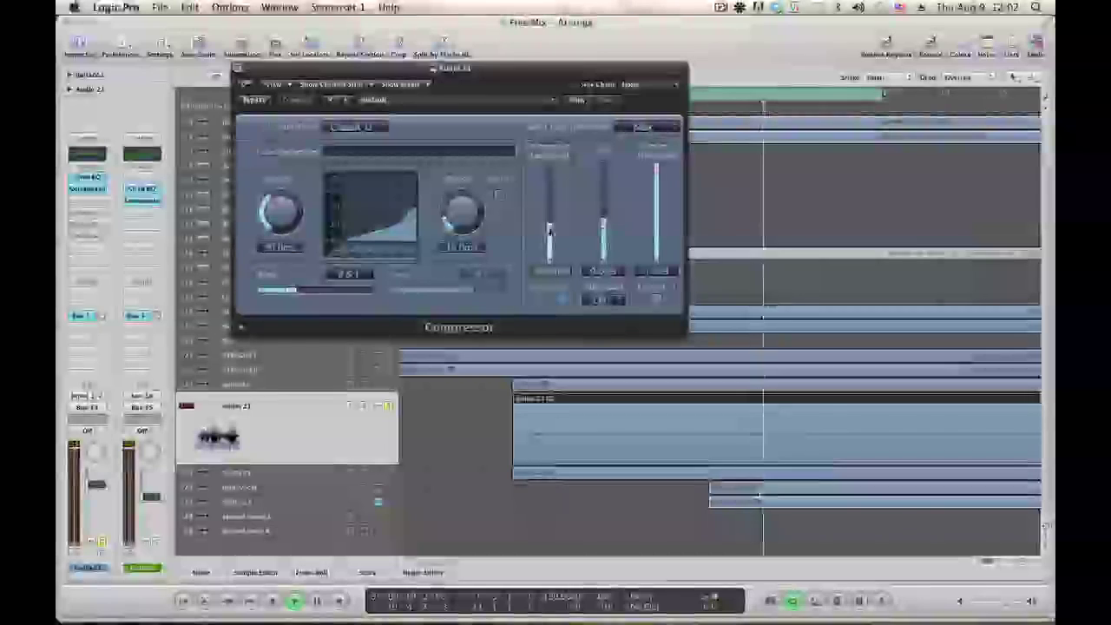
drag(548, 230, 549, 232)
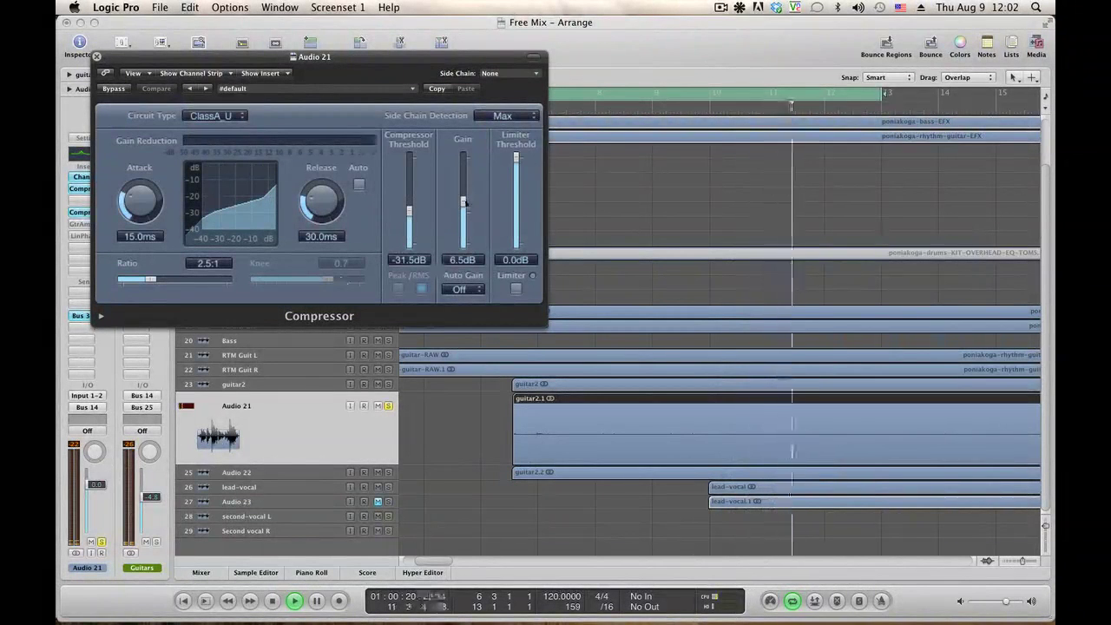
click(97, 58)
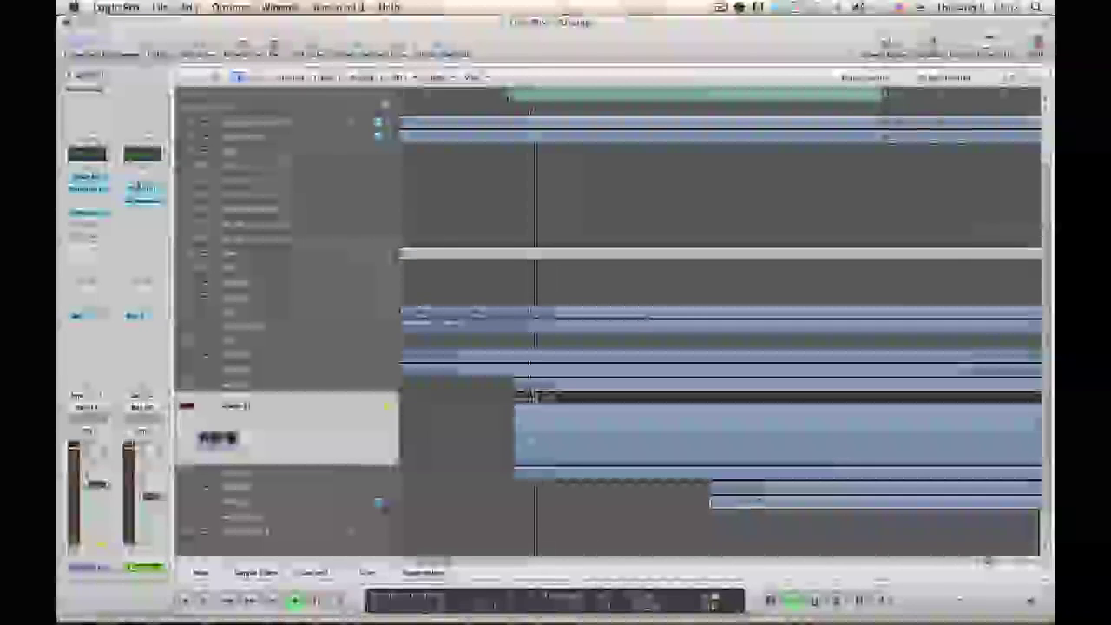
Inspect Guitar Amp Pro on Audio 21 with its UK Combo 30W amp, and re-enable the plug-in
click(88, 226)
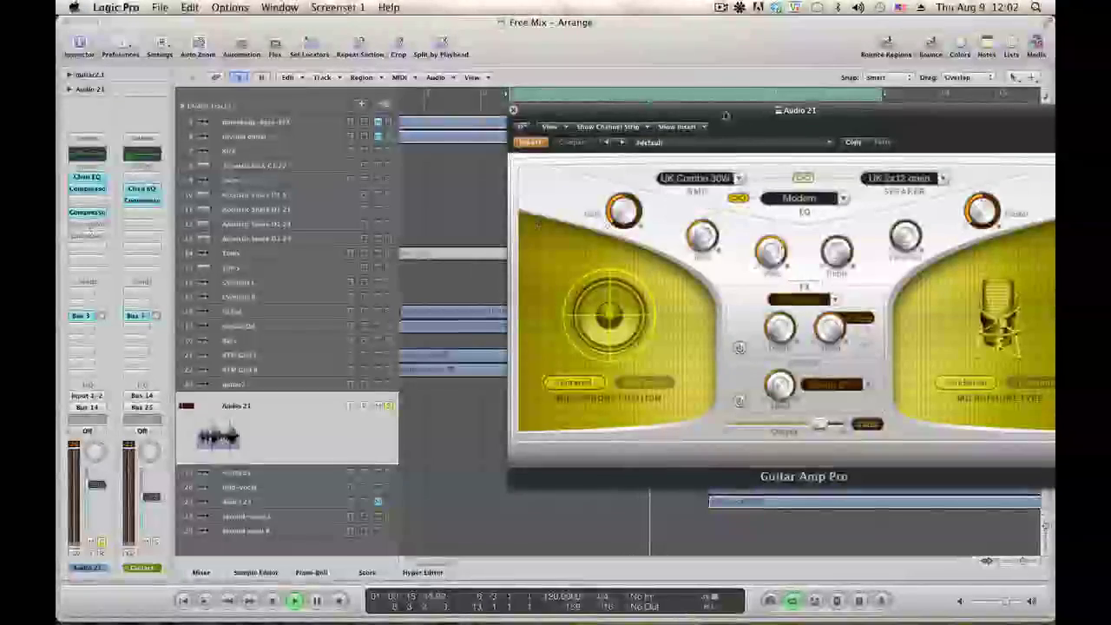
drag(726, 115, 532, 94)
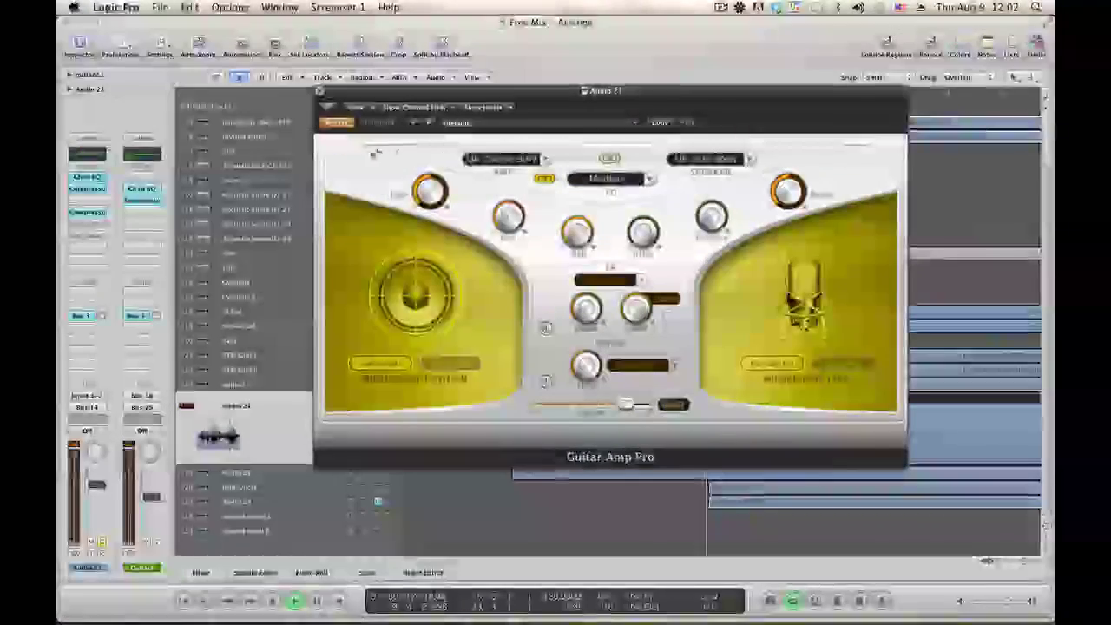
click(320, 92)
Re-enable the Linear Phase EQ on Audio 21 and check its 75 Hz low cut during looped playback
click(88, 236)
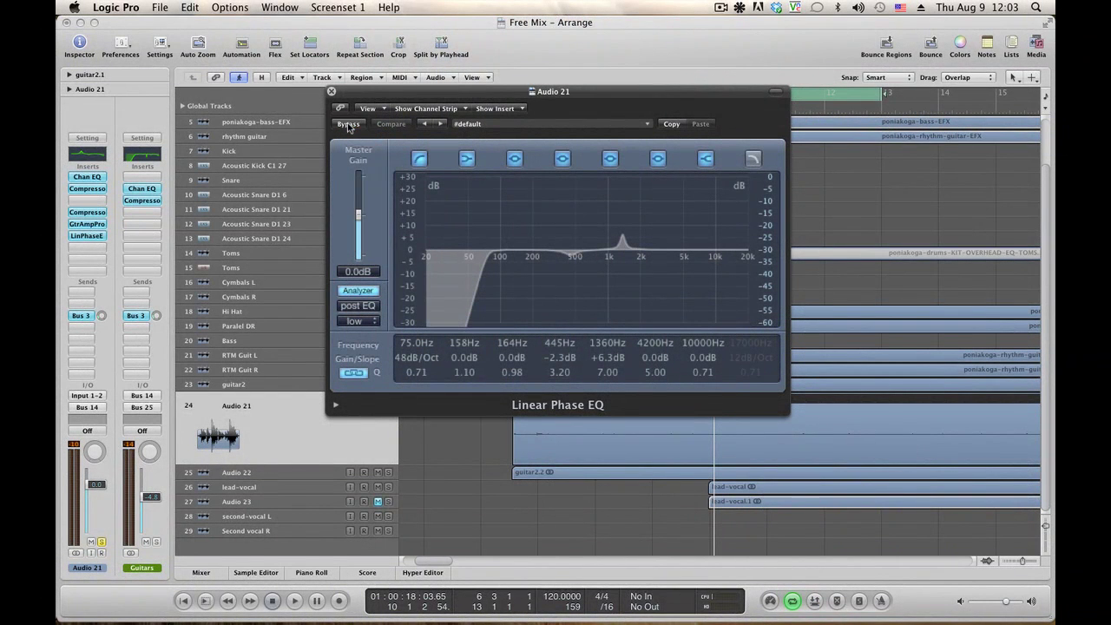
key(space)
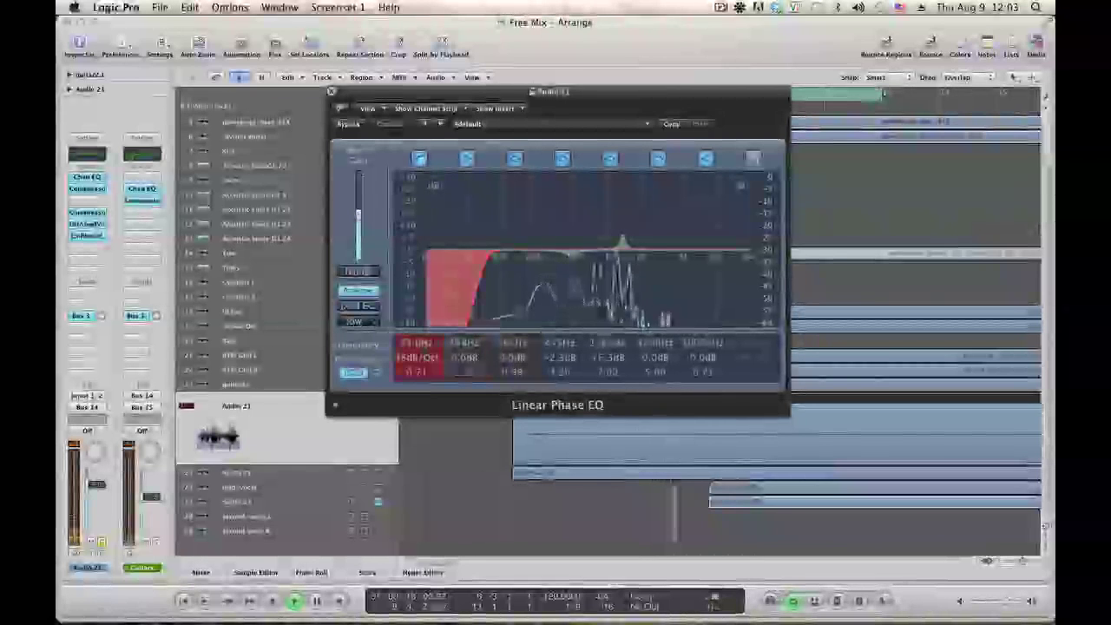
drag(469, 295, 414, 317)
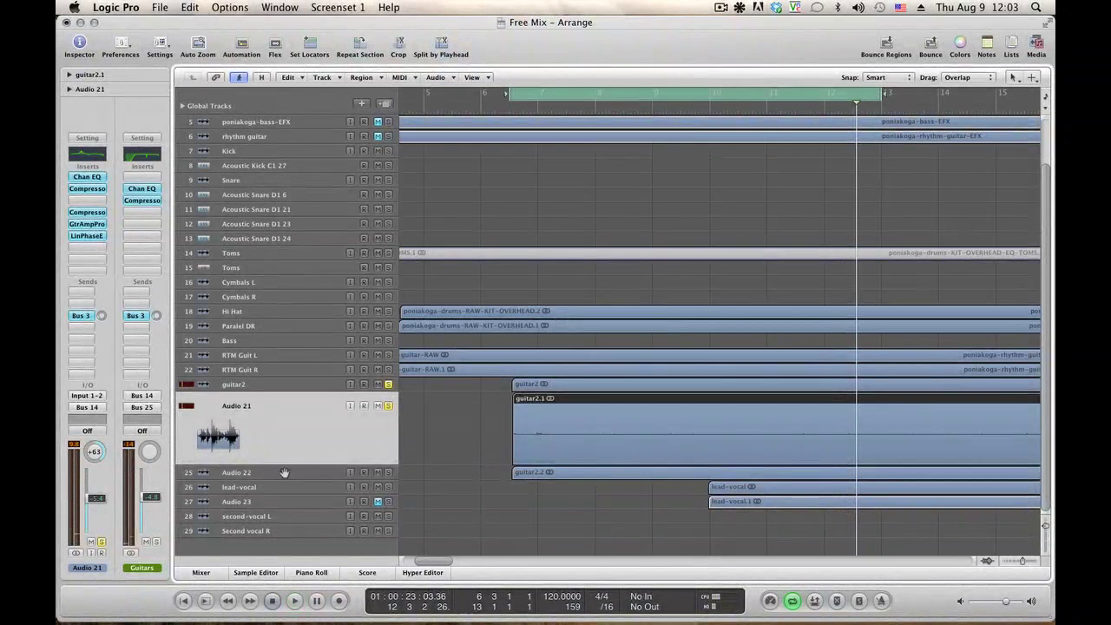
Play the Audio 22 track in solo and examine its Channel EQ curve
click(283, 472)
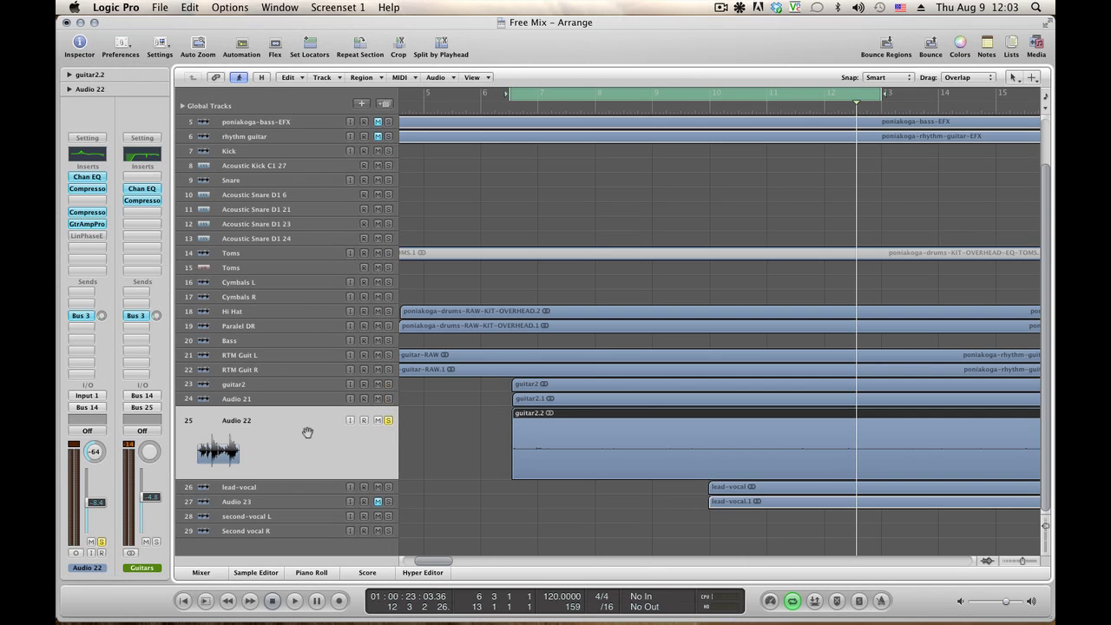
key(space)
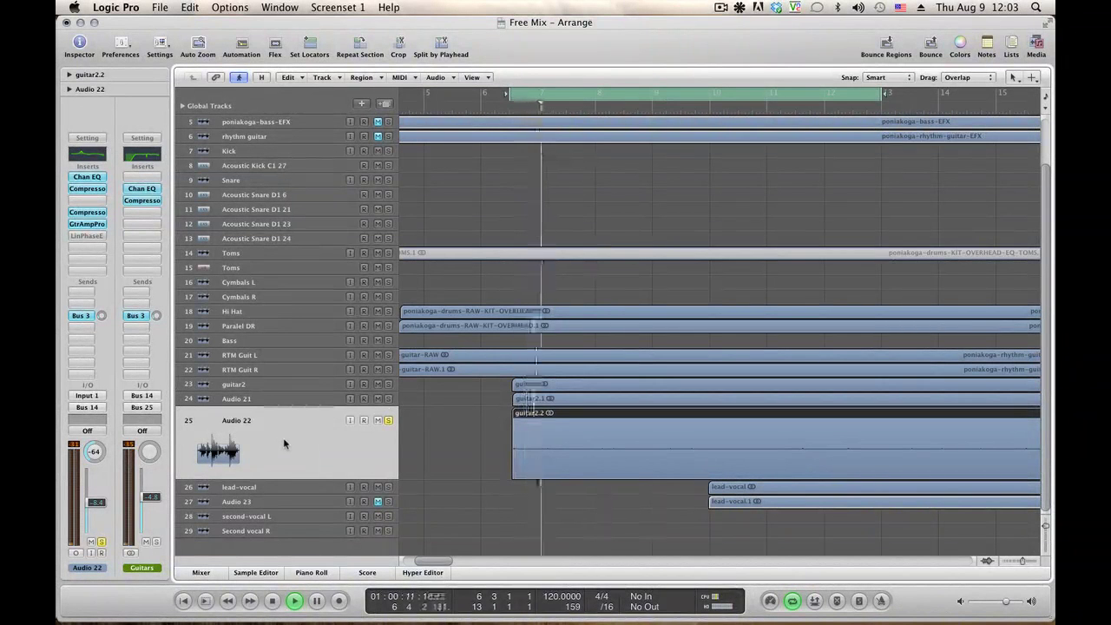
click(87, 177)
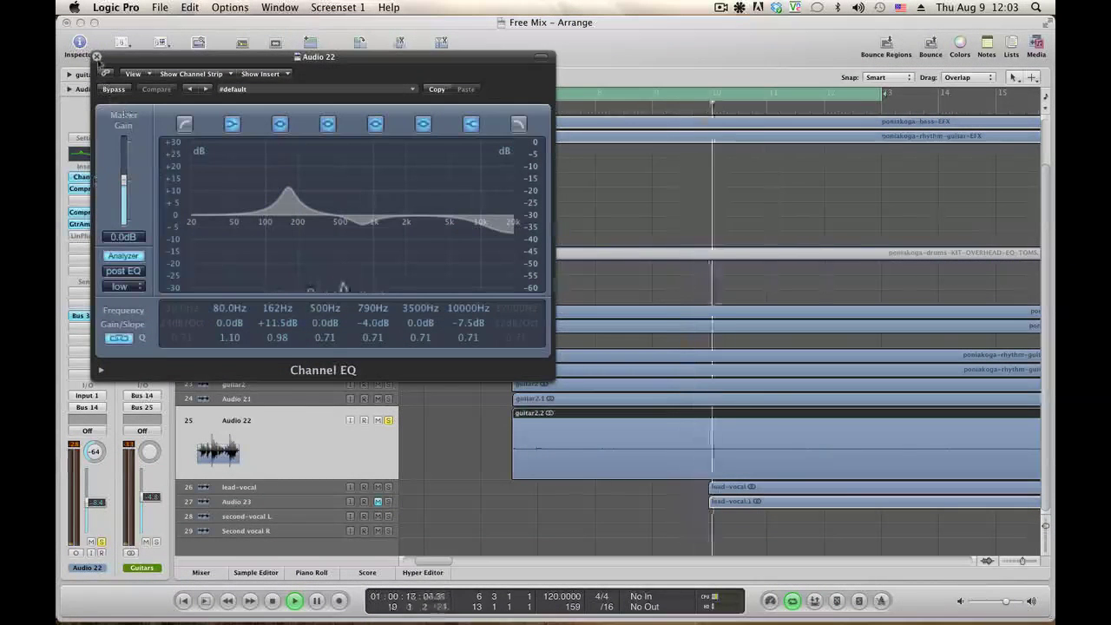
click(91, 179)
Inspect Guitar Amp Pro on Audio 22 and keep Clean Tube Amp as its amp model
click(86, 224)
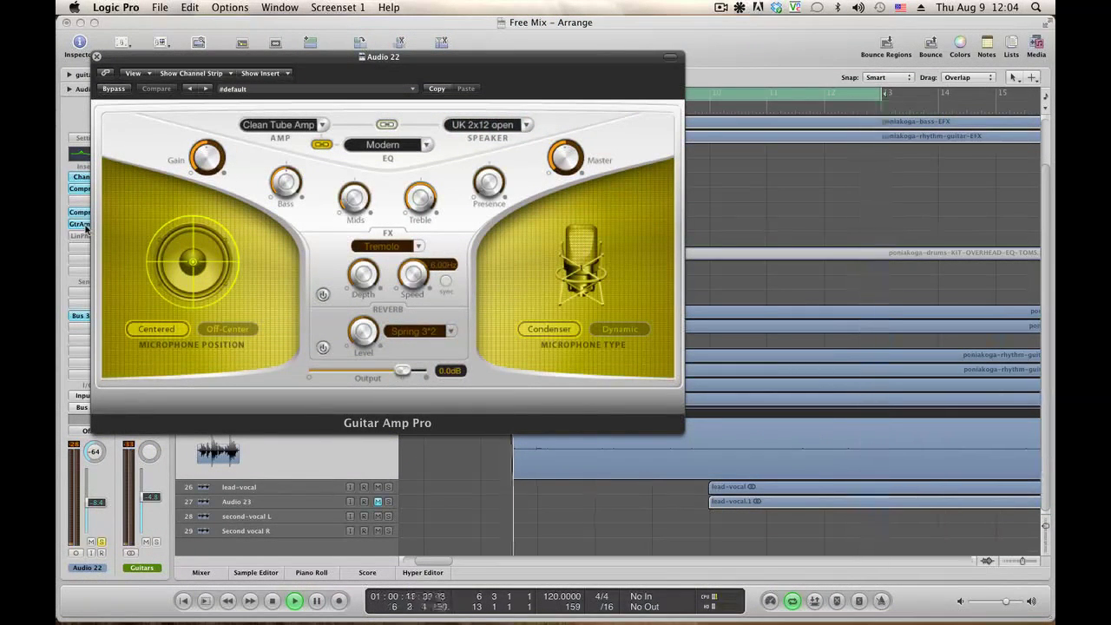
click(270, 130)
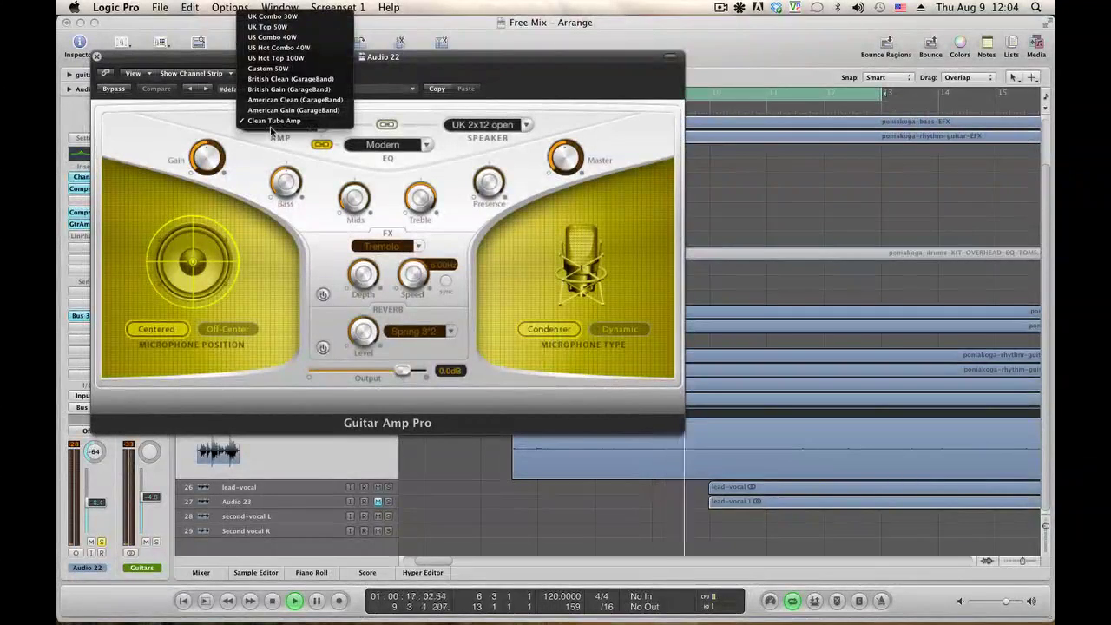
click(273, 120)
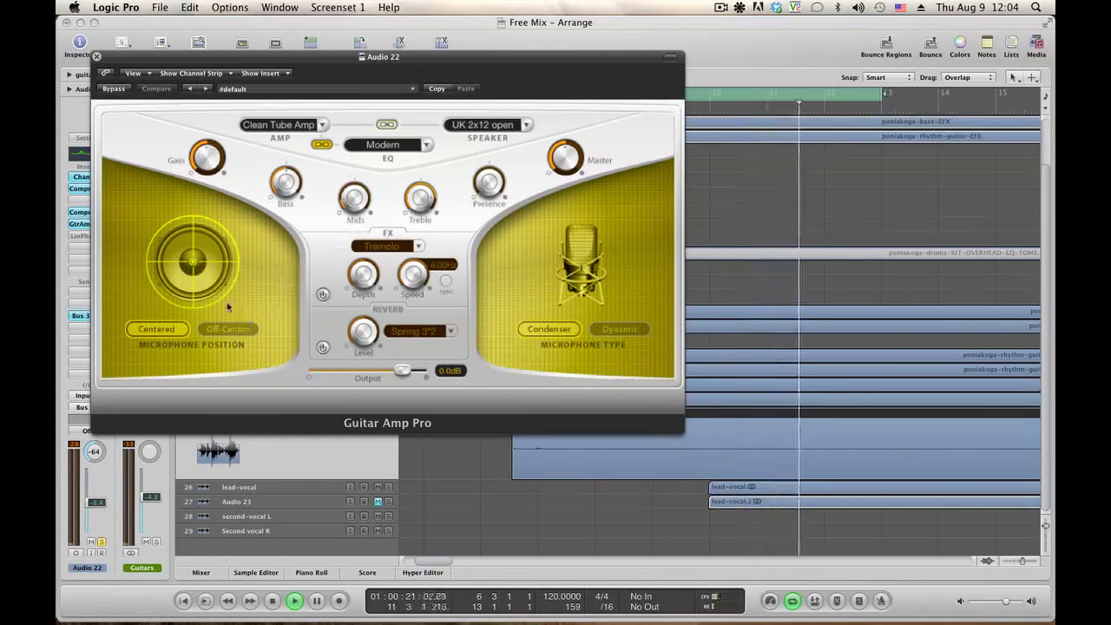
click(97, 58)
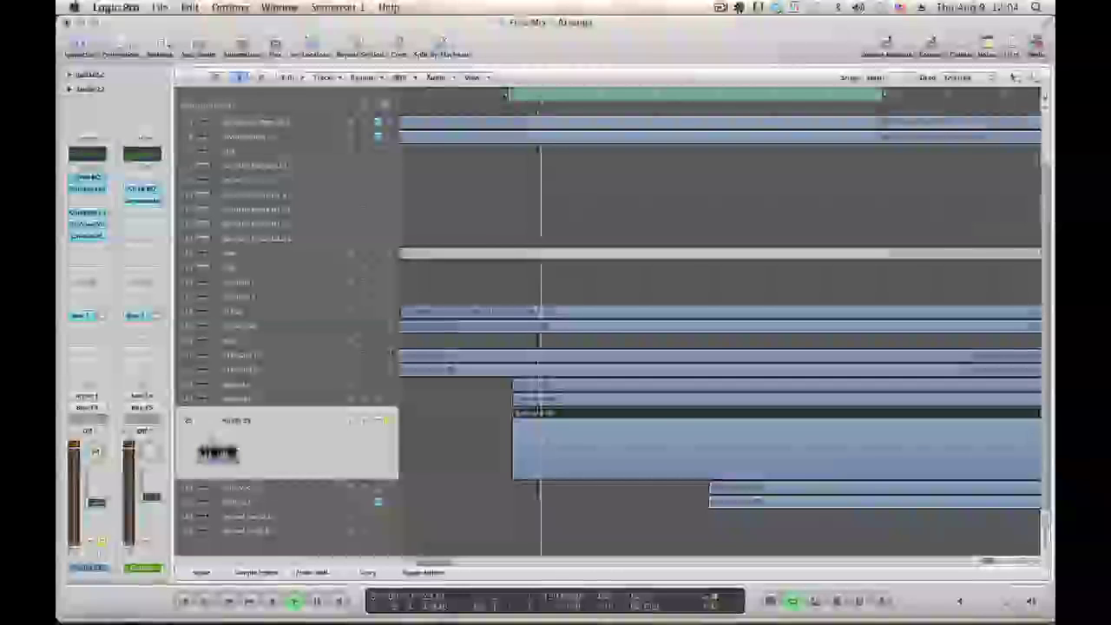
Solo Audio 21 together with Audio 22 and lower Audio 21's volume to -11.4 dB
click(388, 398)
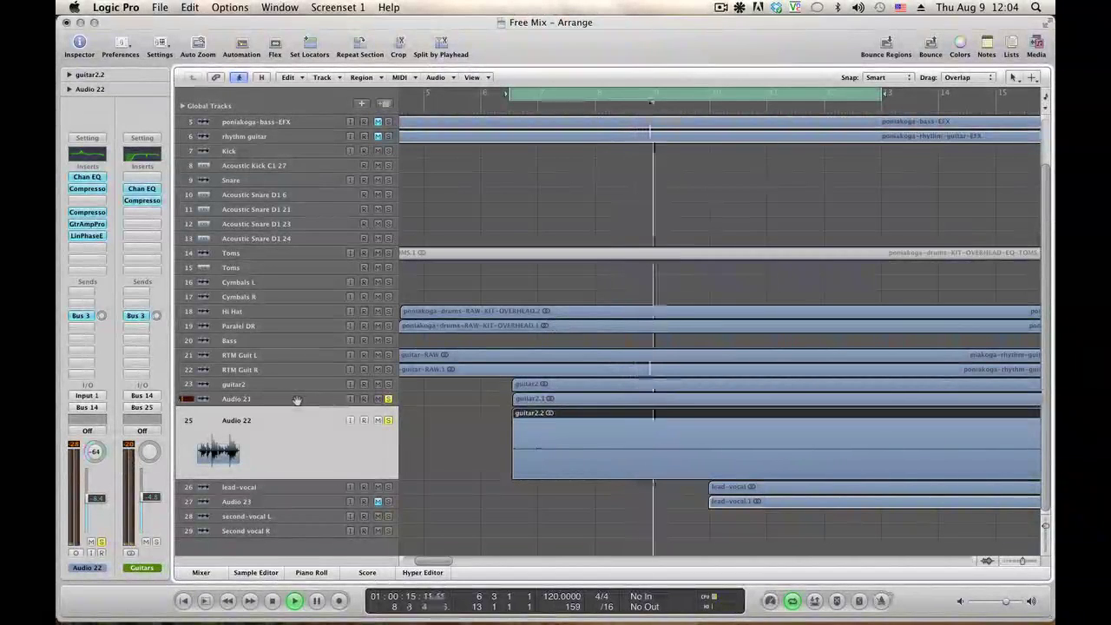
click(299, 400)
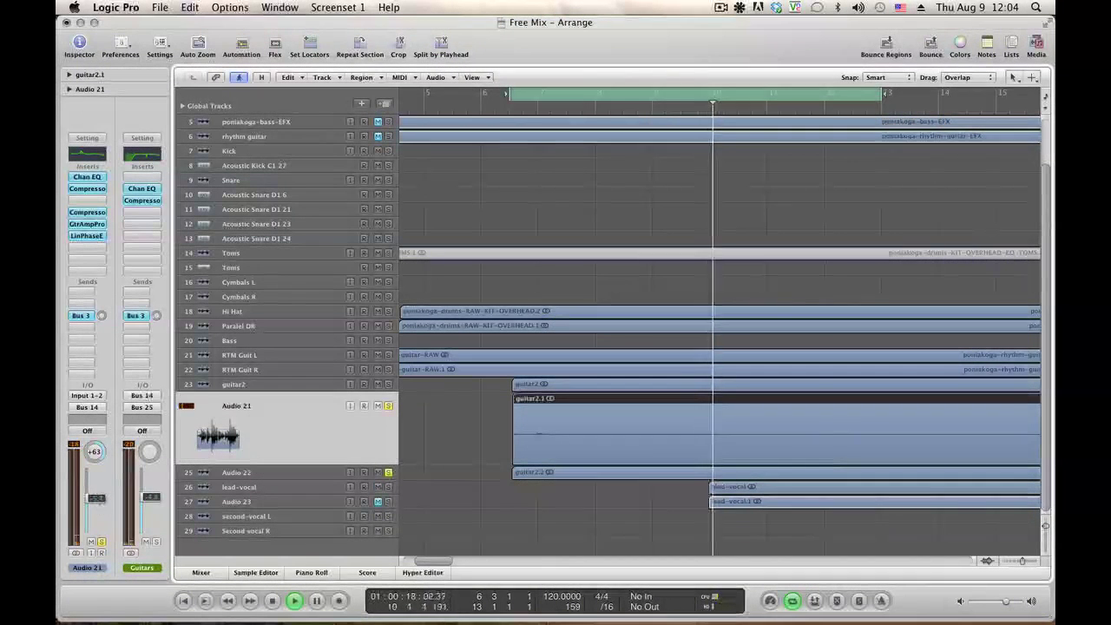
drag(96, 497, 95, 506)
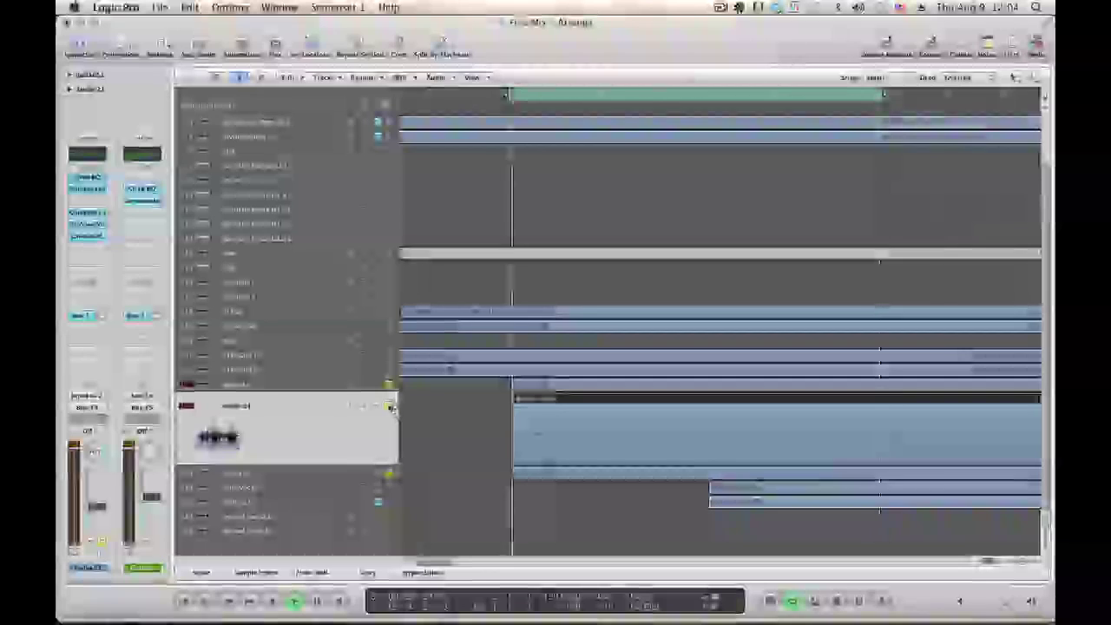
Toggle solo on Audio 21 and Audio 22 to compare guitar2 alone with the three layered guitars
click(389, 407)
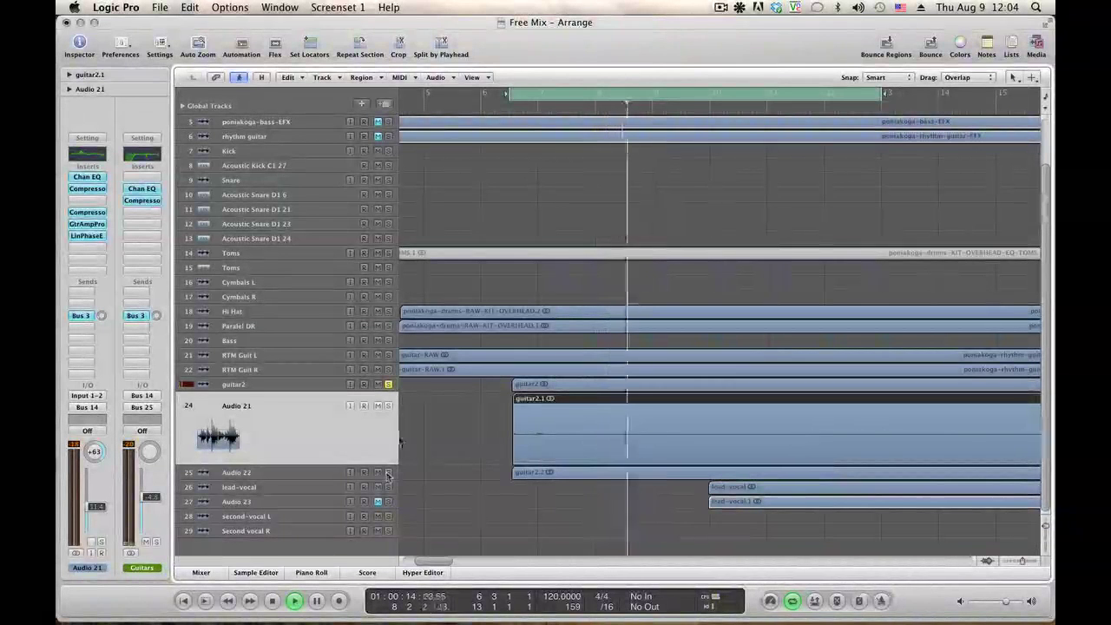
click(388, 406)
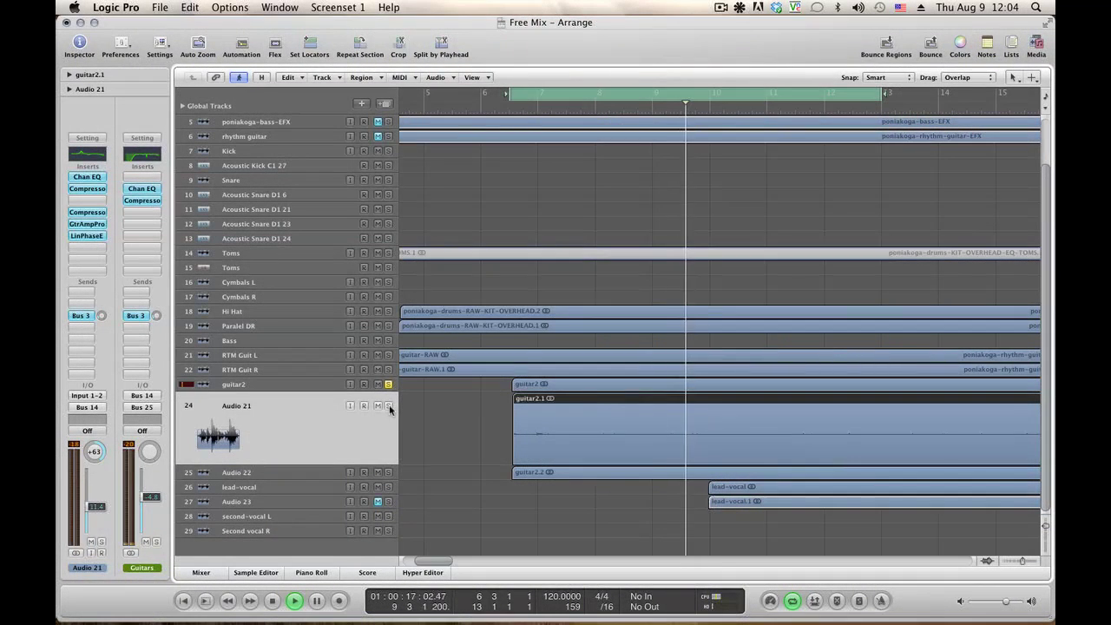
click(388, 472)
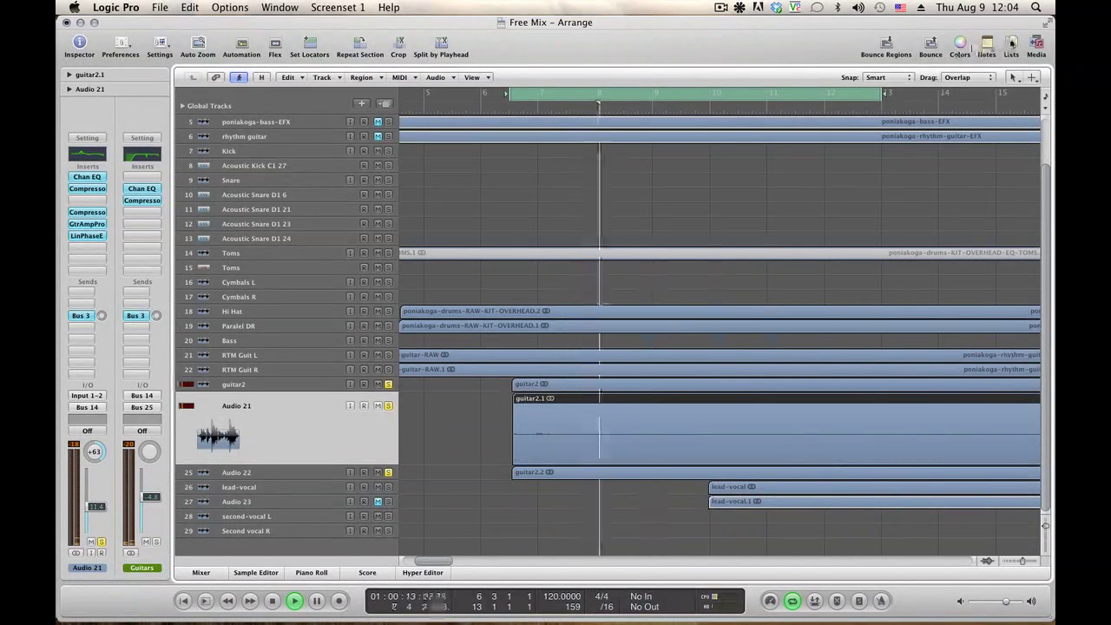
Check the start positions of the guitar2.1 and guitar2.2 regions in the Event list, then hide the list
click(1011, 45)
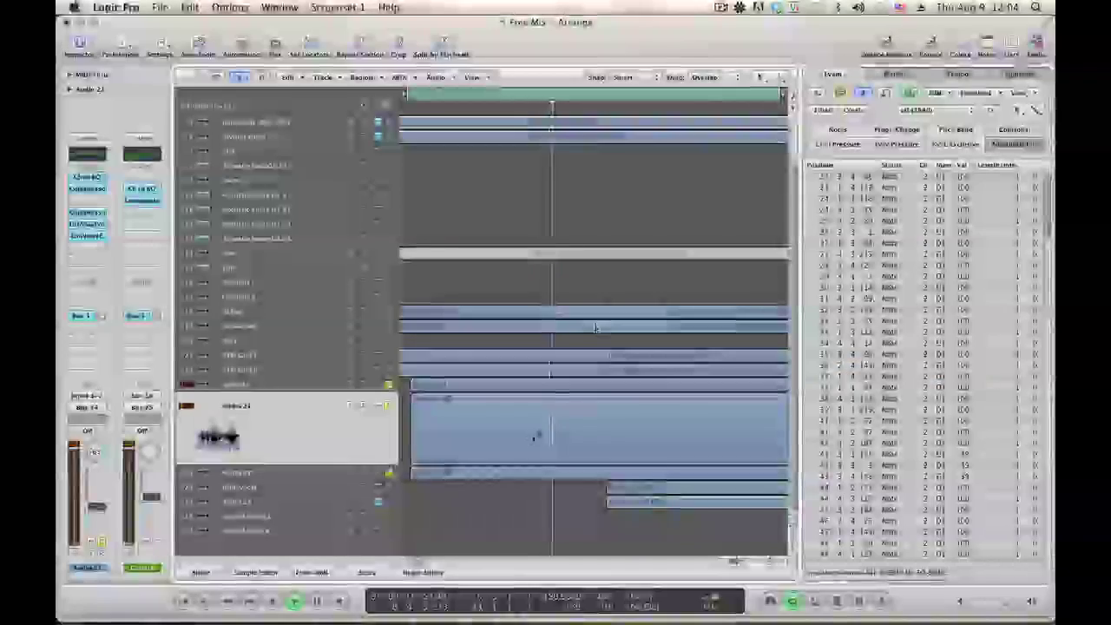
click(530, 441)
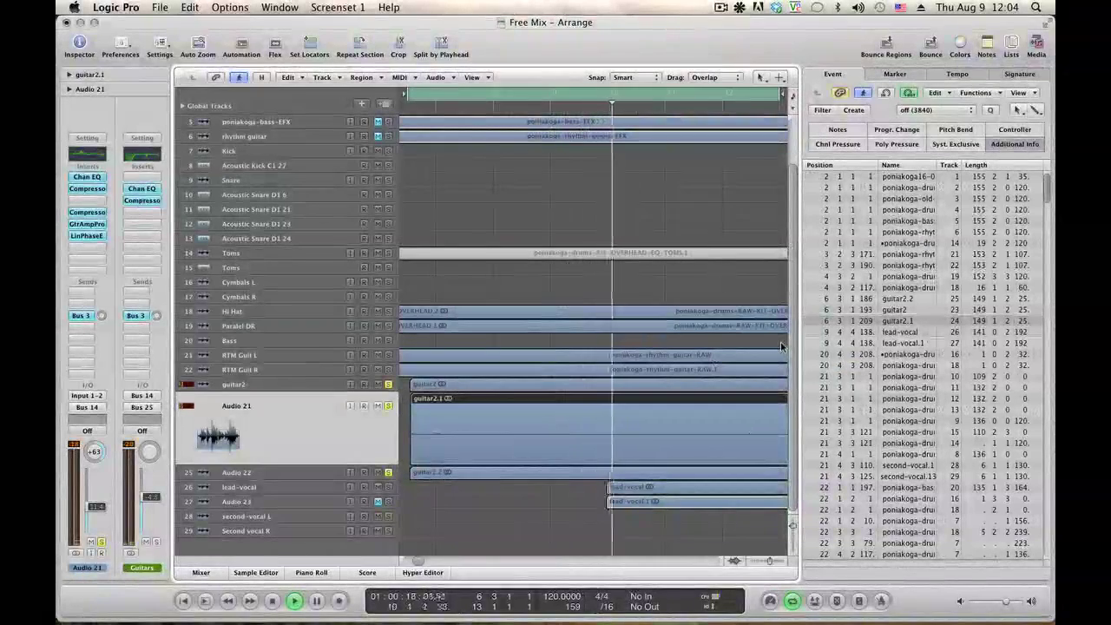
click(504, 476)
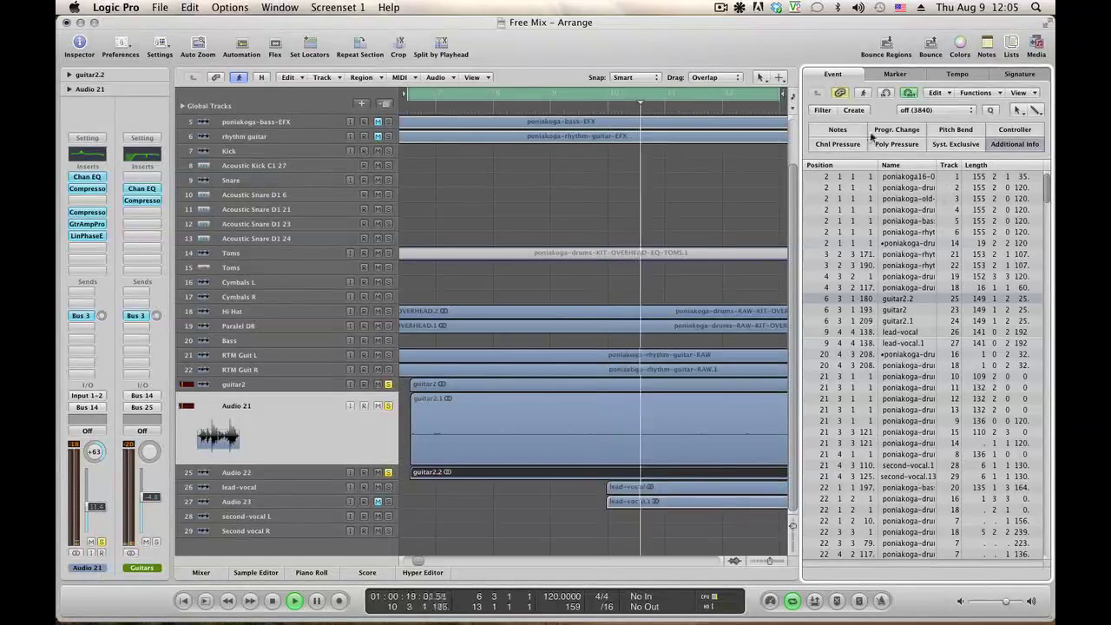
click(1011, 43)
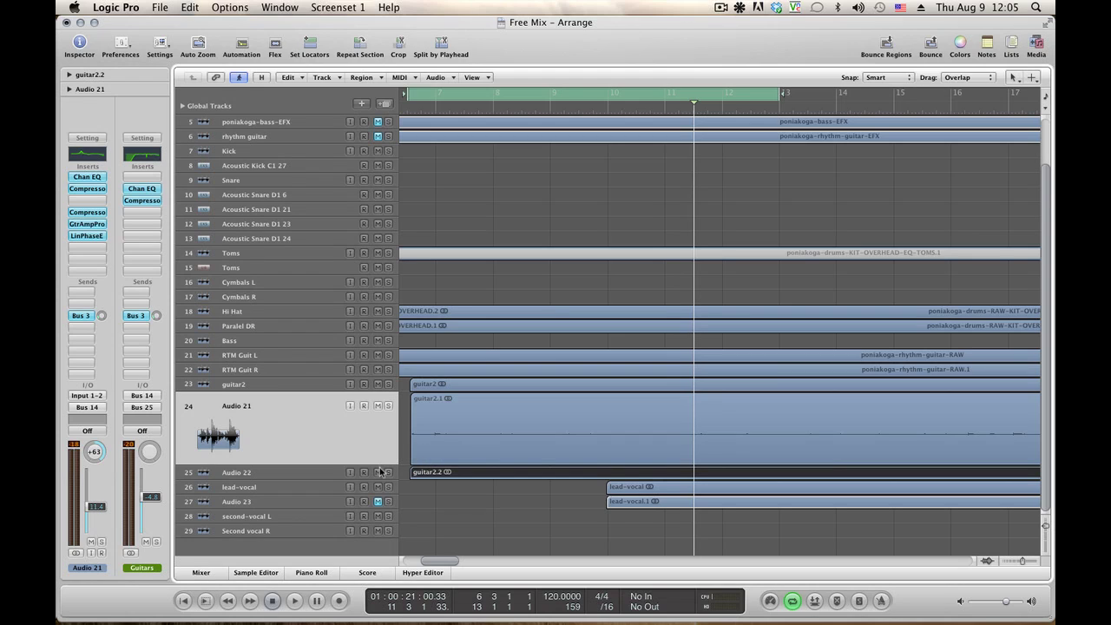
Turn off the cycle range and mute Audio 21 and Audio 22 while the full mix plays
click(249, 503)
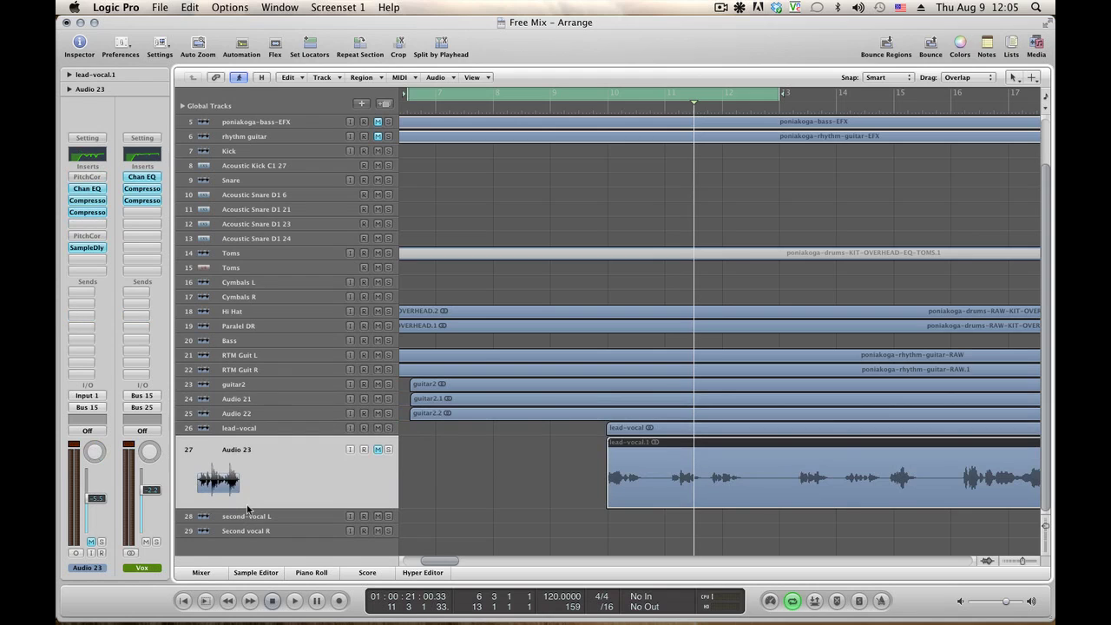
click(598, 95)
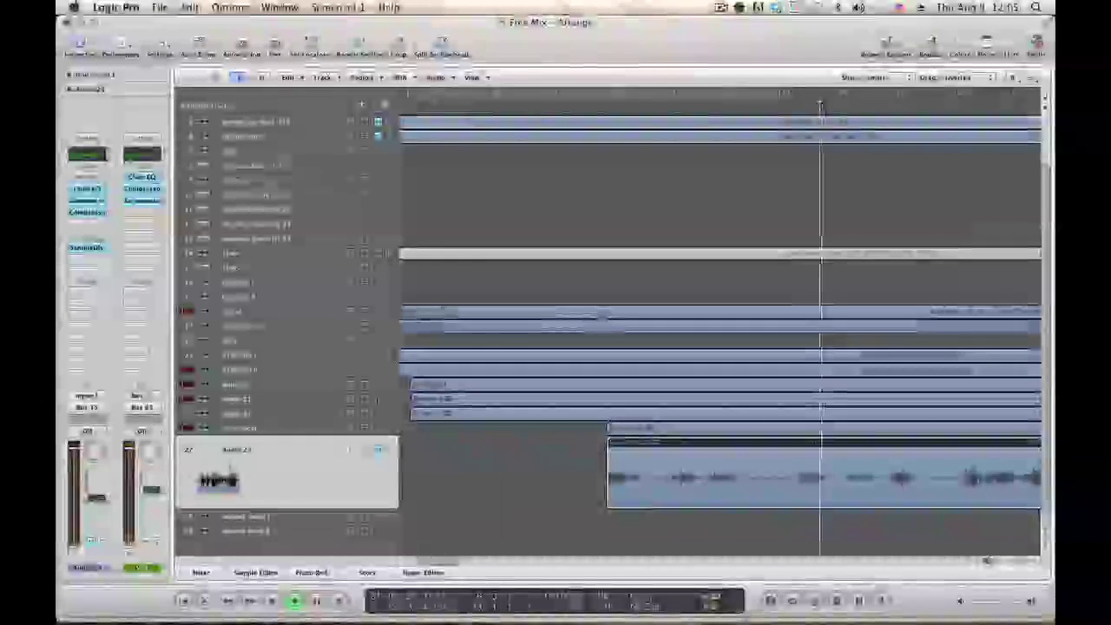
click(377, 399)
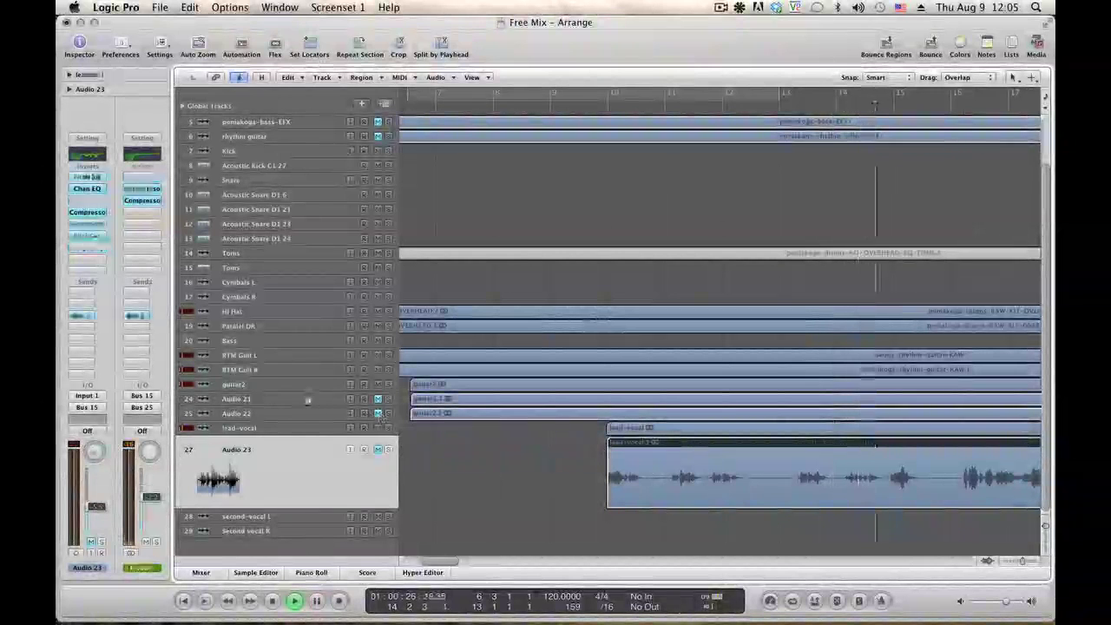
click(306, 398)
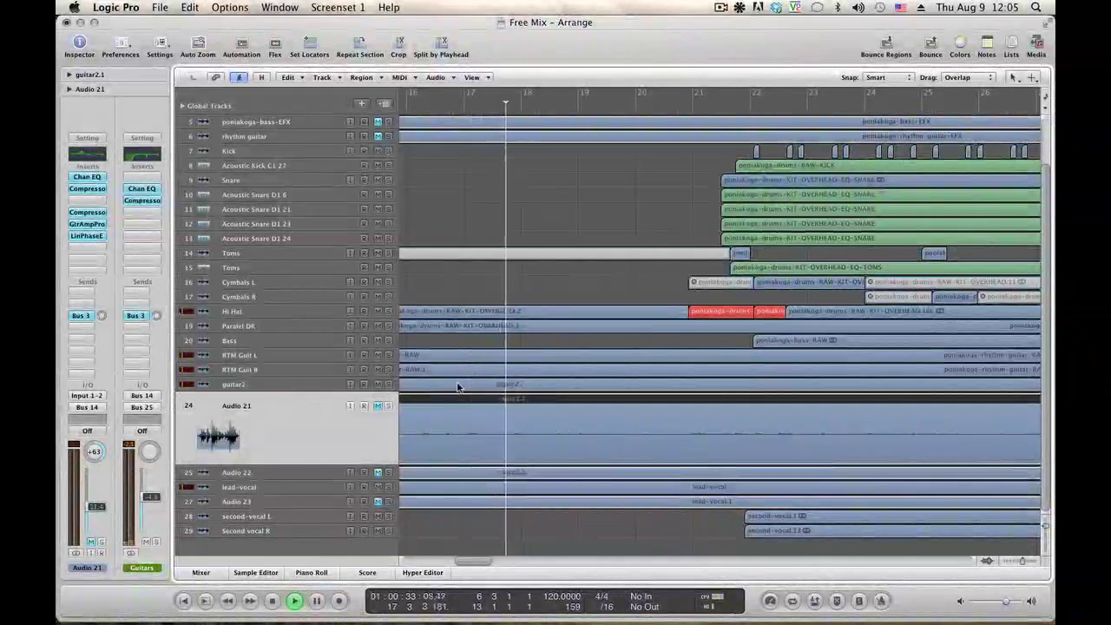
scroll(460, 391, up, 3)
scroll(391, 501, down, 3)
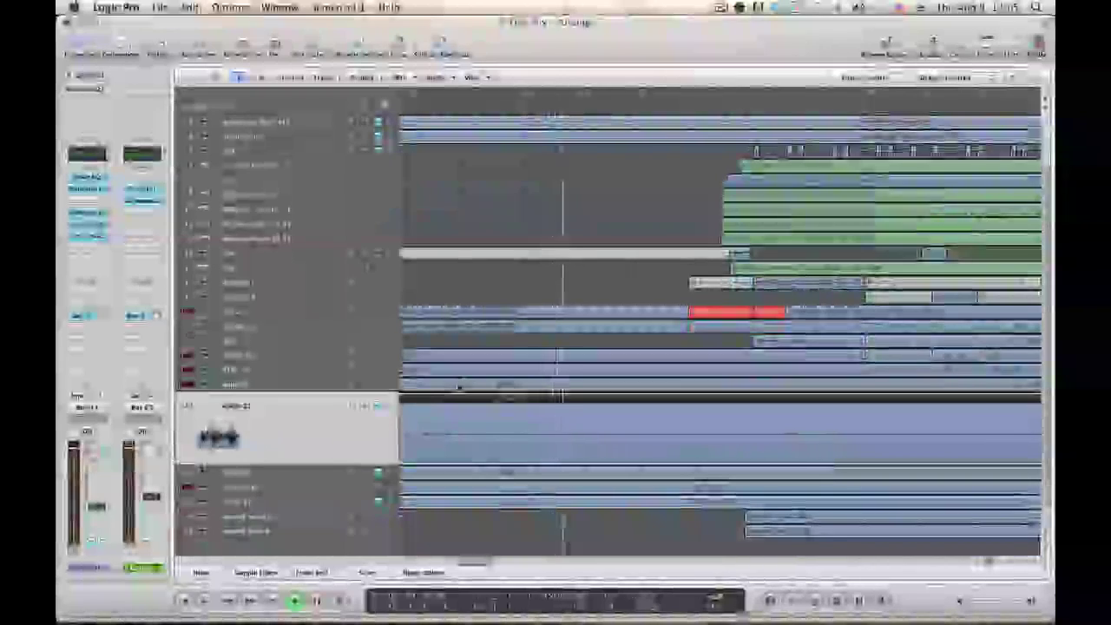
Enable the first Compressor on the SubMix channel in the Mixer and enlarge its window during playback
click(205, 573)
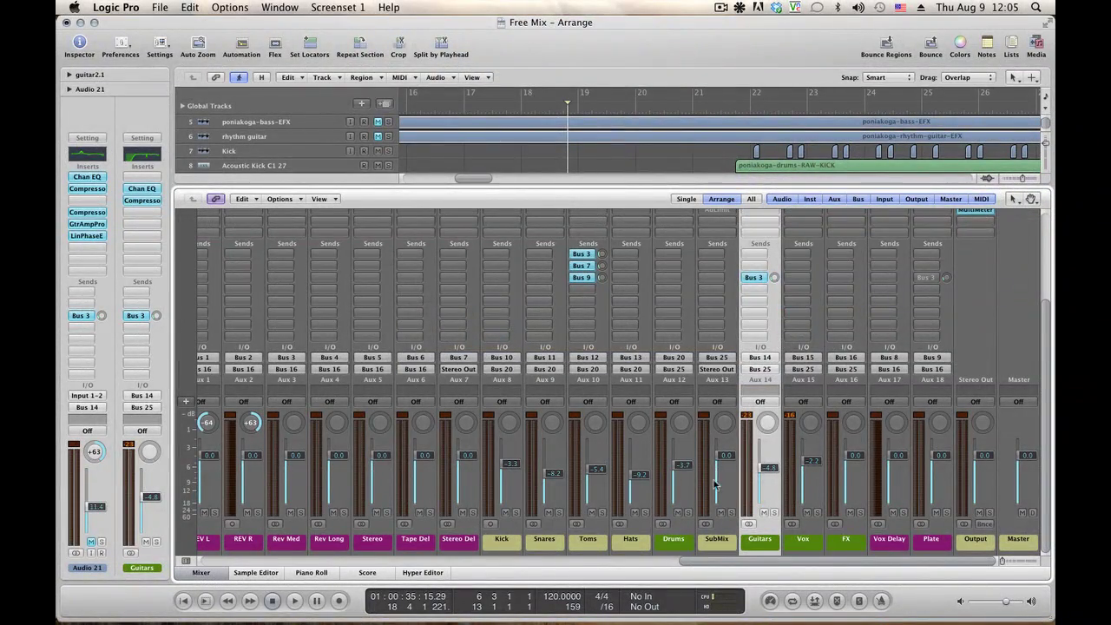
scroll(725, 429, up, 4)
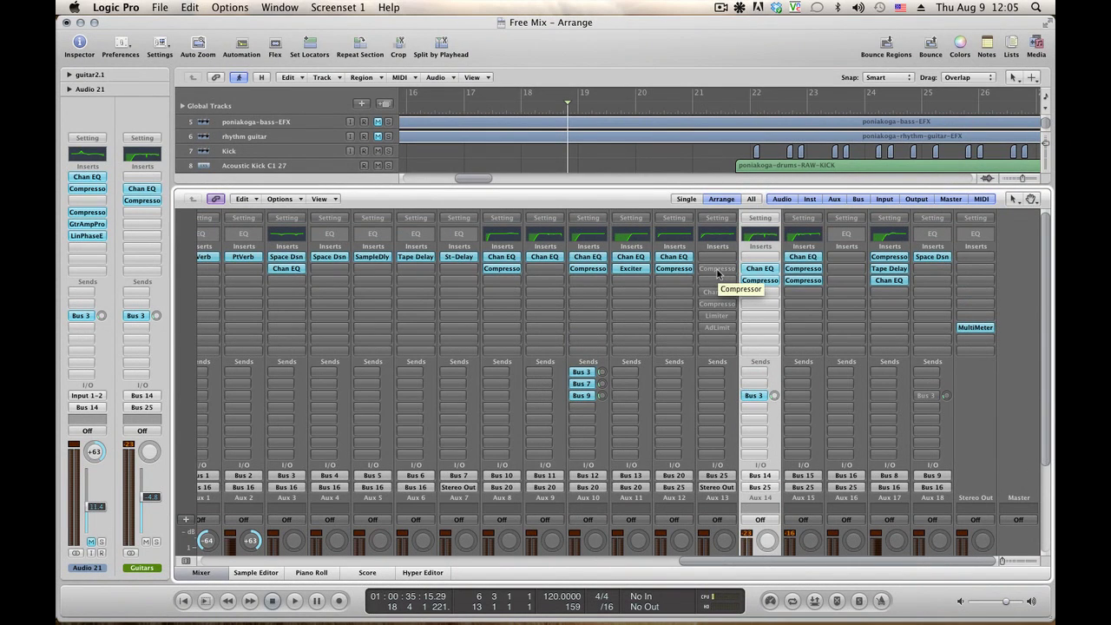
click(717, 269)
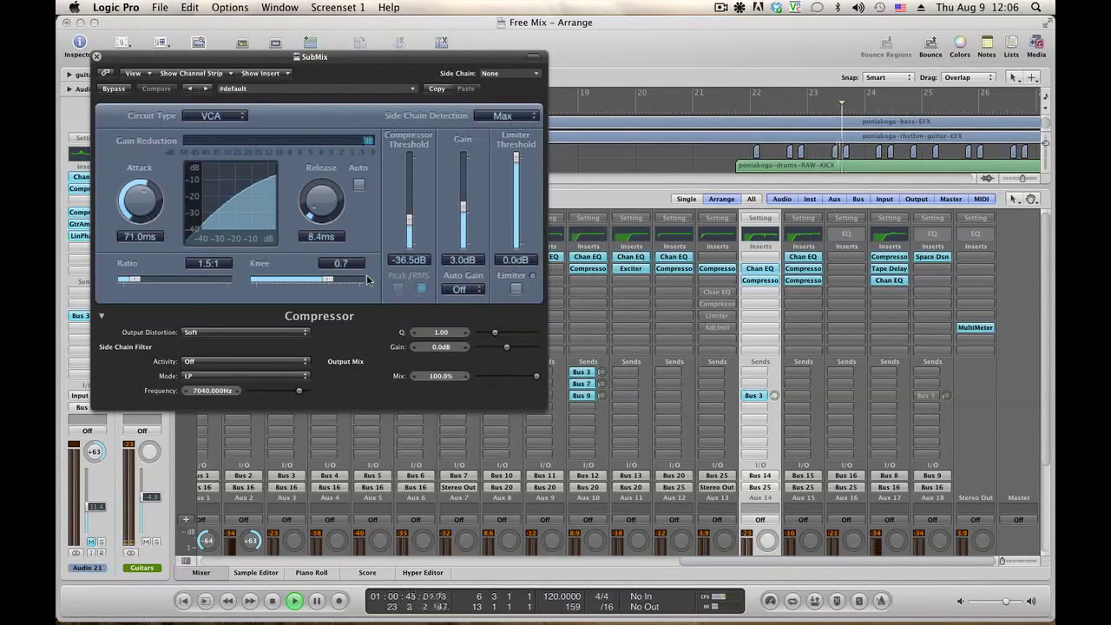
key(space)
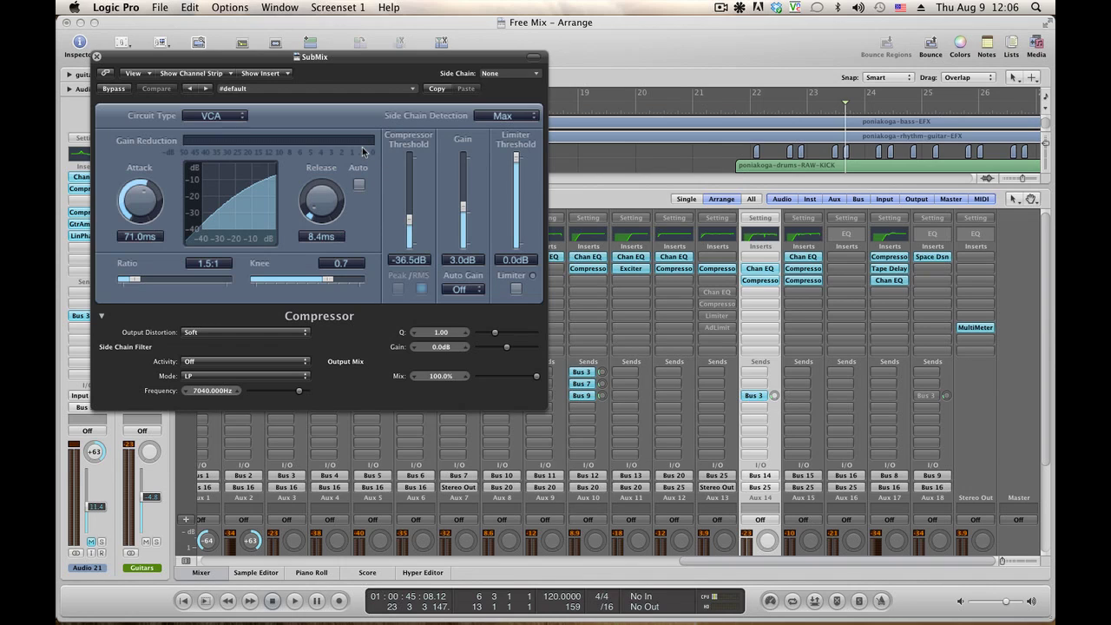
key(space)
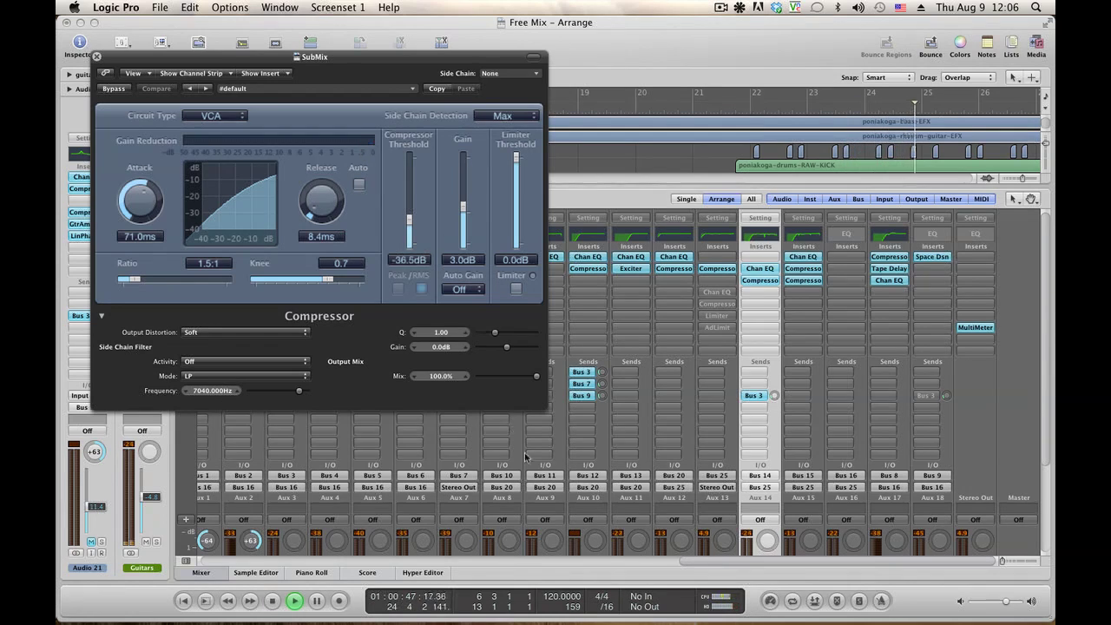
drag(542, 406, 829, 493)
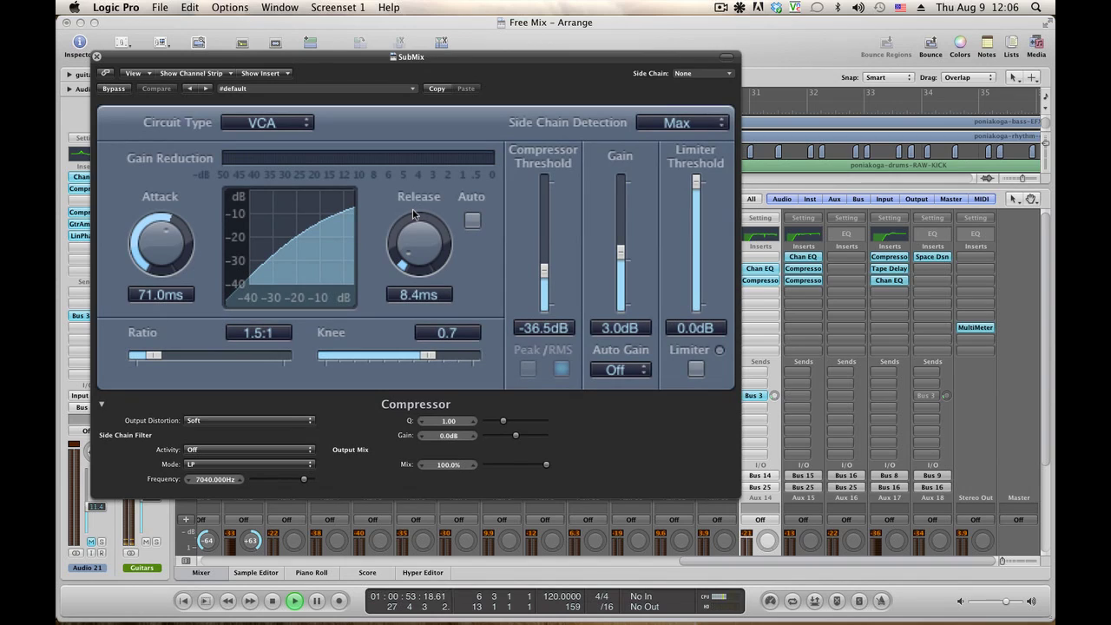
Resume playback and toggle bypass on the SubMix Compressor to compare the mix with and without compression
key(space)
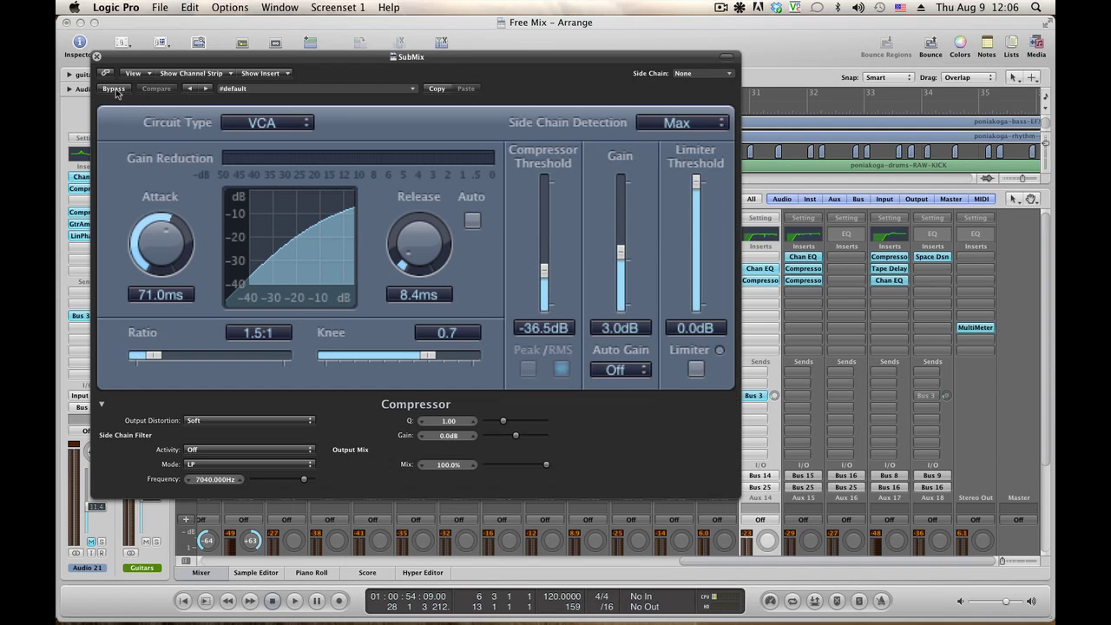
key(space)
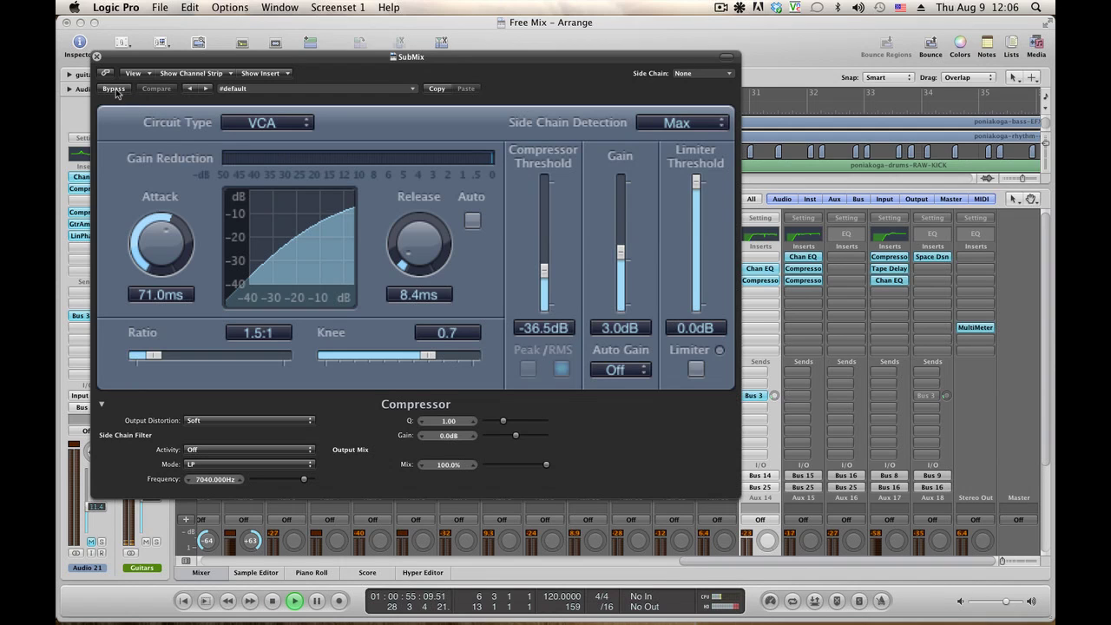
click(114, 89)
click(114, 90)
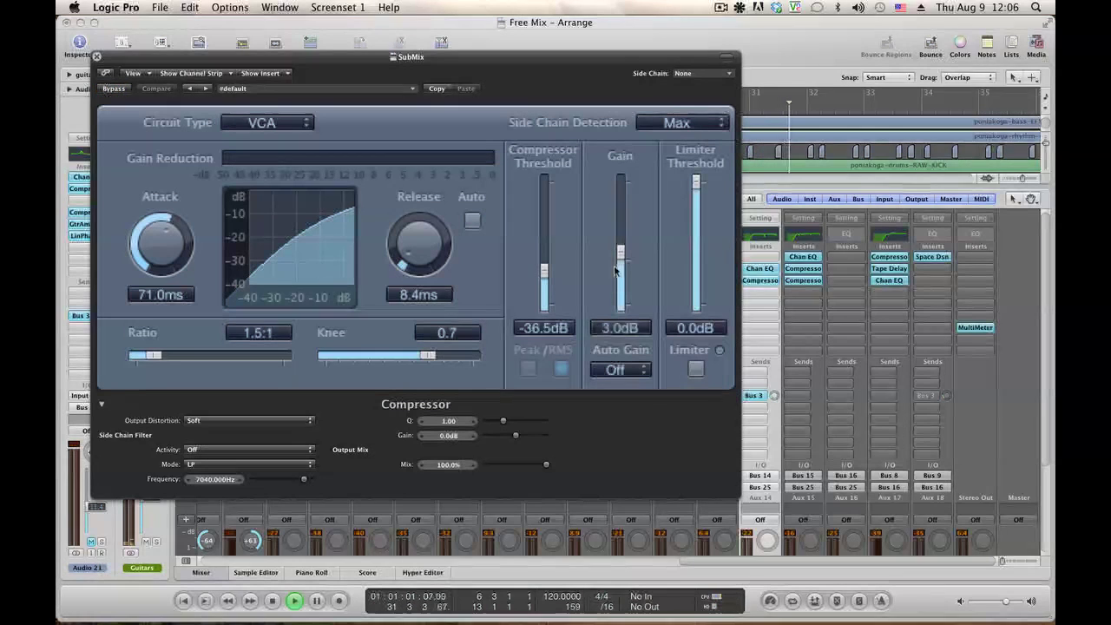
Set the SubMix Compressor's gain to -3.0 dB and compare the bypassed and active sound
drag(620, 254, 621, 265)
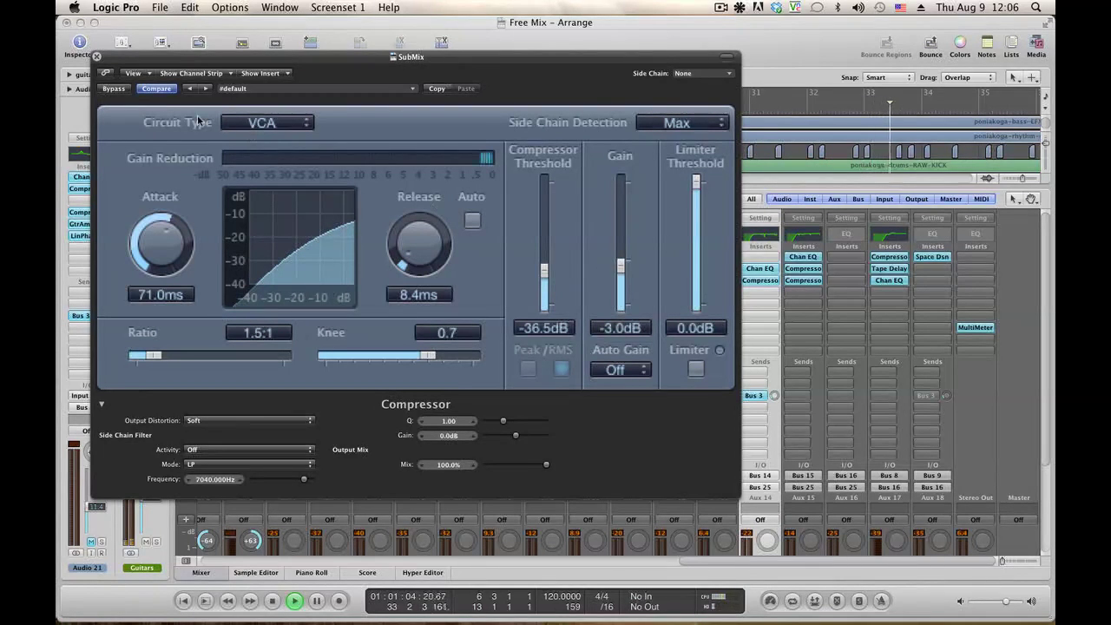
click(114, 90)
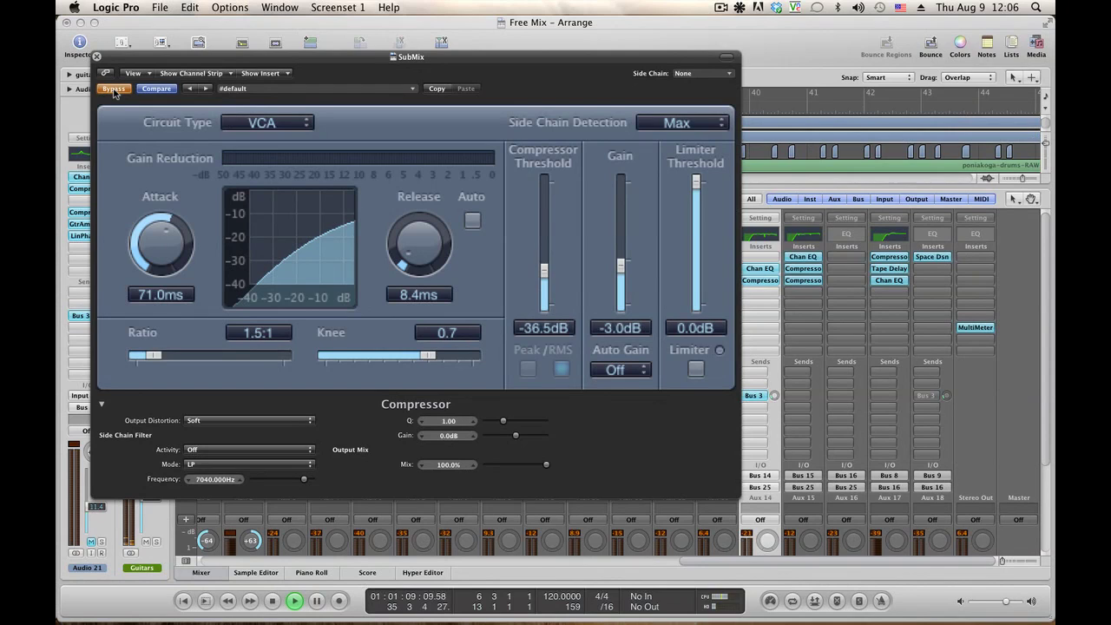
click(114, 90)
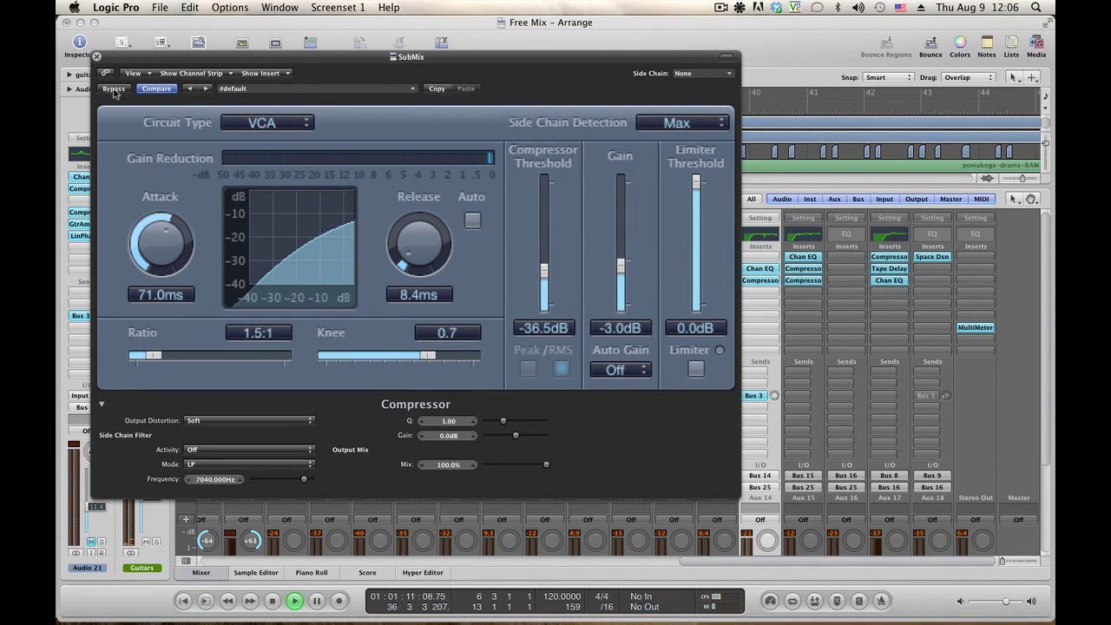
click(114, 90)
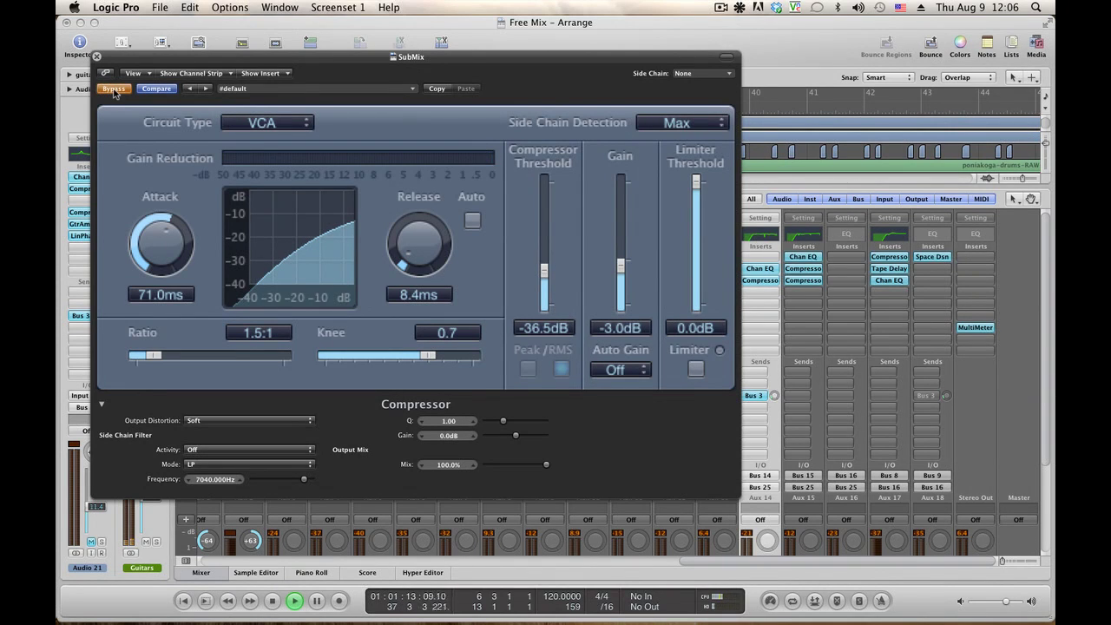
Stop playback and set a cycle range from bar 38 to bar 41, repositioning the Compressor window around the ruler
key(space)
drag(534, 57, 421, 146)
drag(642, 98, 814, 104)
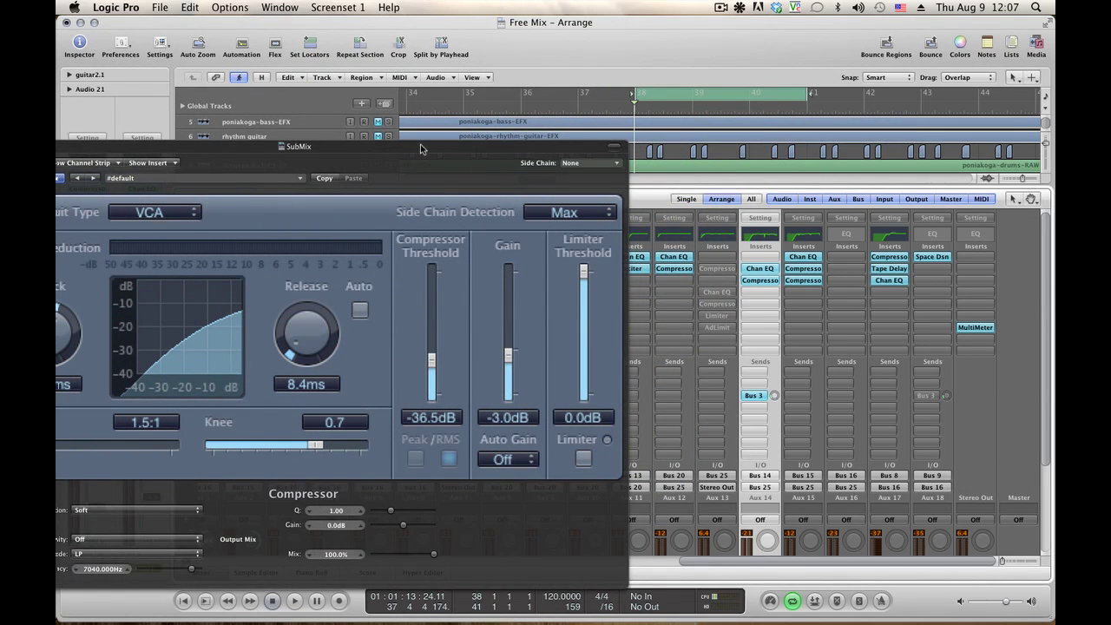
drag(425, 144, 695, 127)
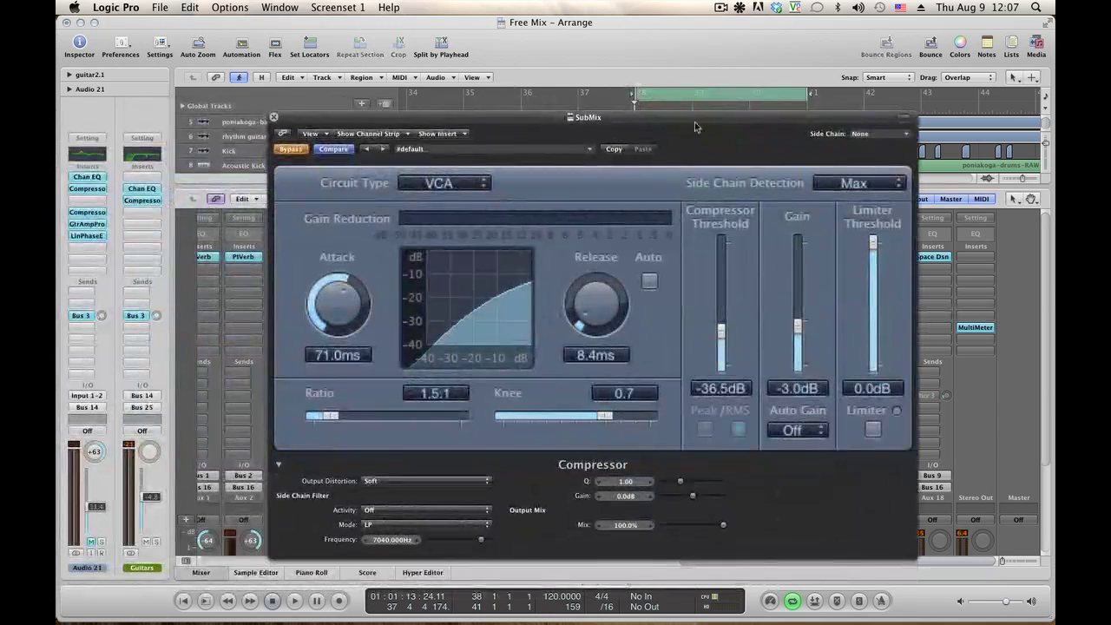
Re-enable the SubMix Compressor during looped playback, set its gain to 3.0 dB and close the plug-in
key(space)
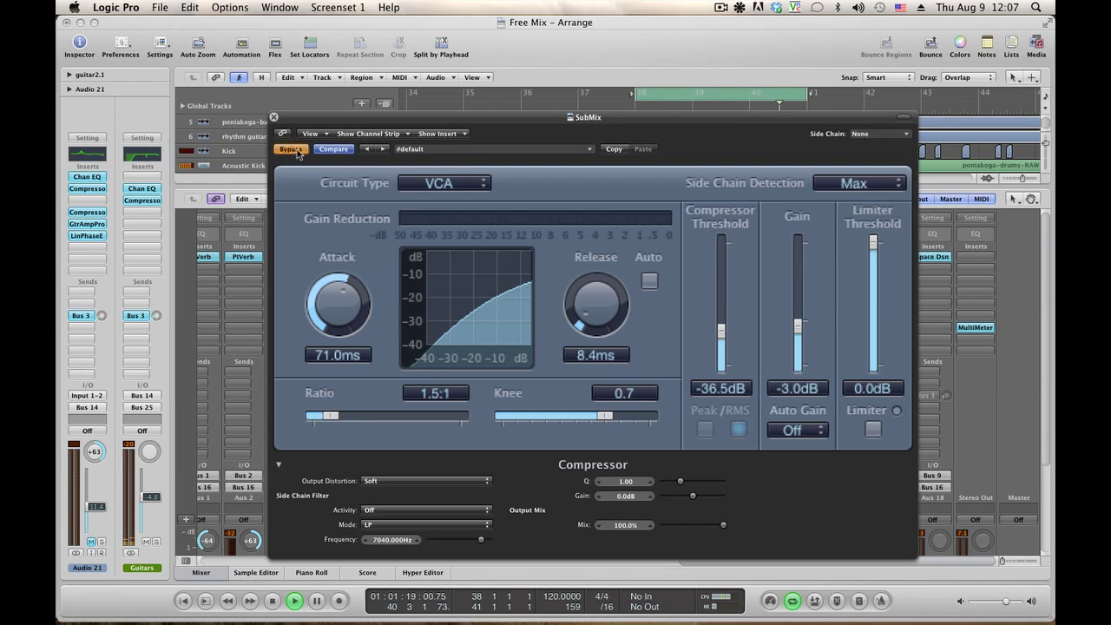
click(291, 149)
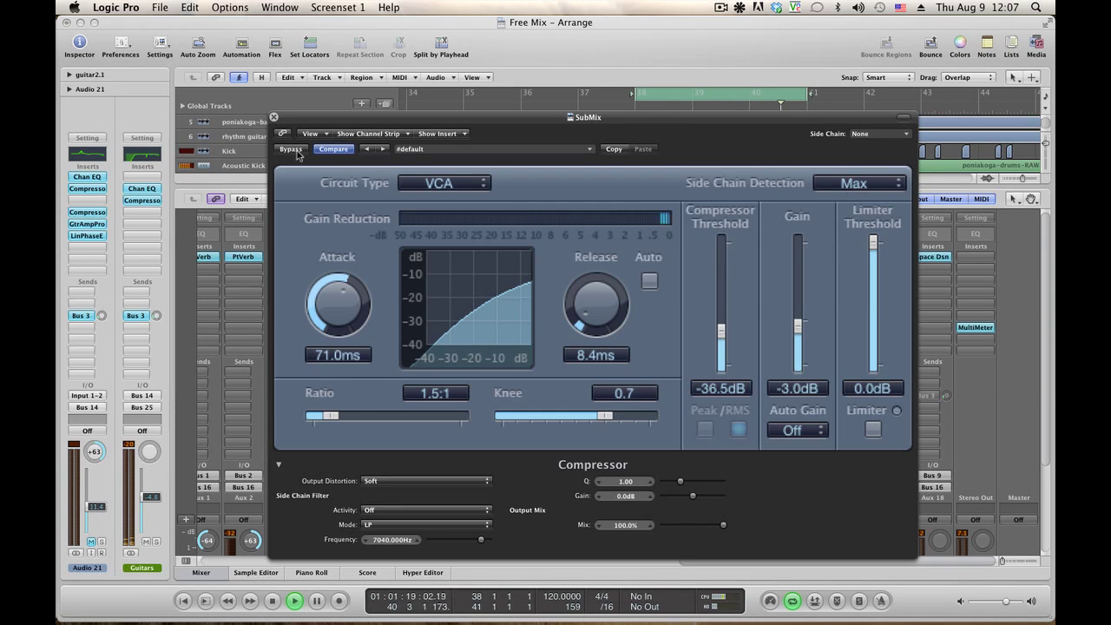
key(space)
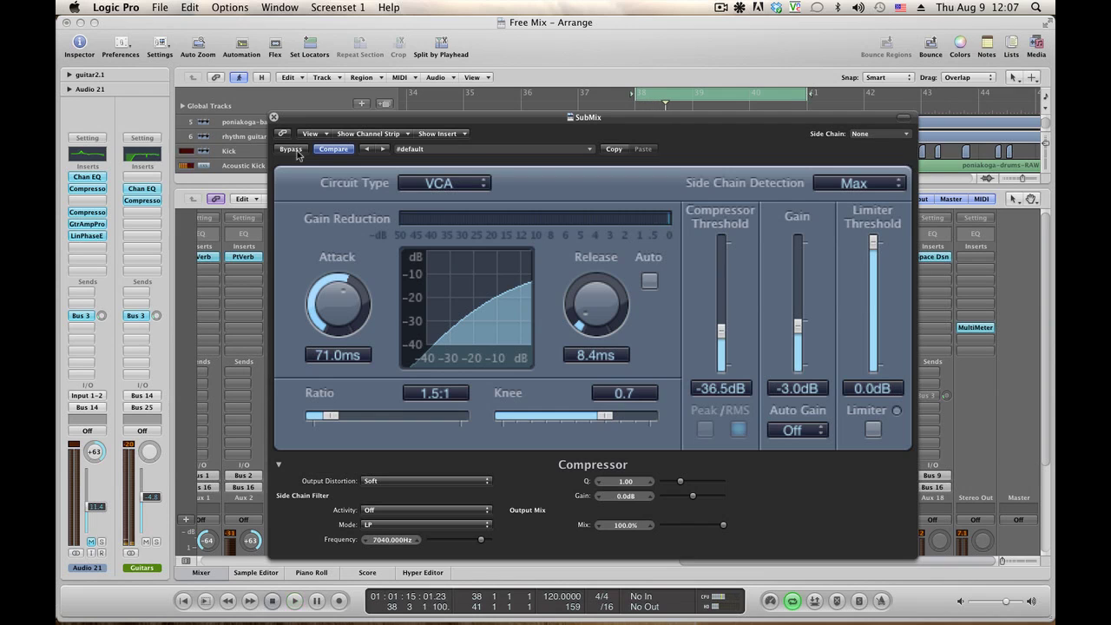
drag(800, 327, 799, 314)
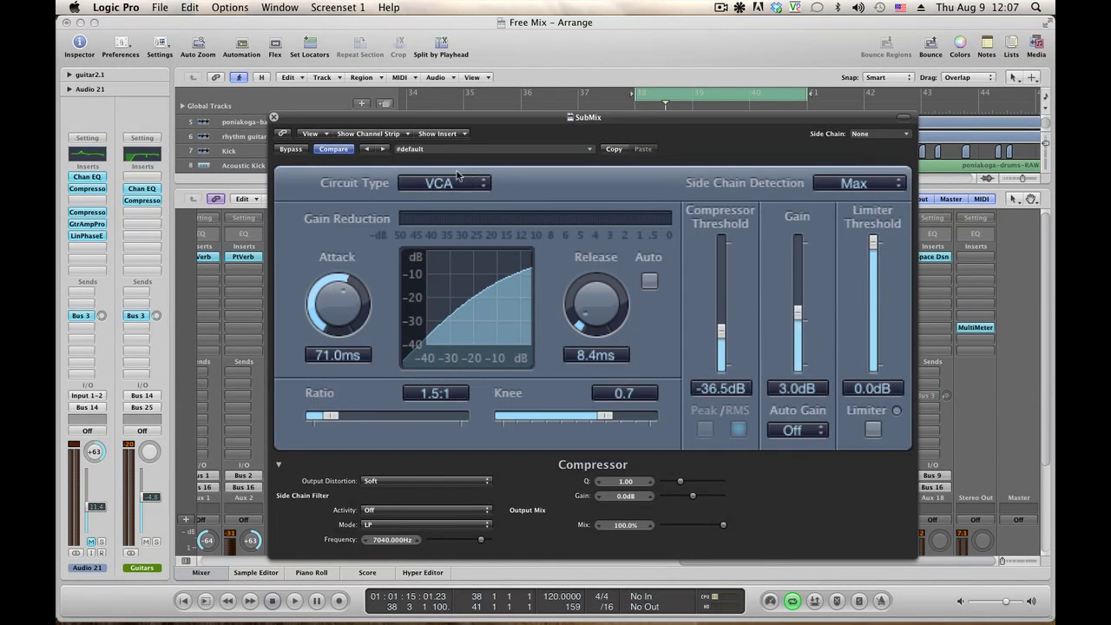
click(275, 117)
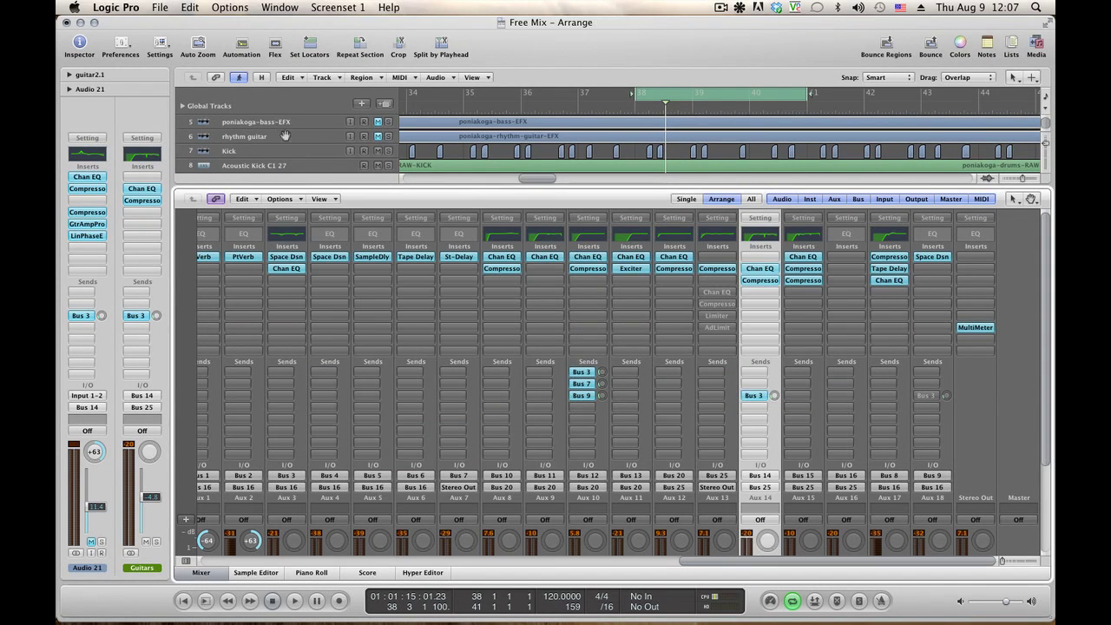
Enable the SubMix Channel EQ, set its low-cut frequency to 44.0 Hz and audition it briefly before closing the plug-in
click(720, 293)
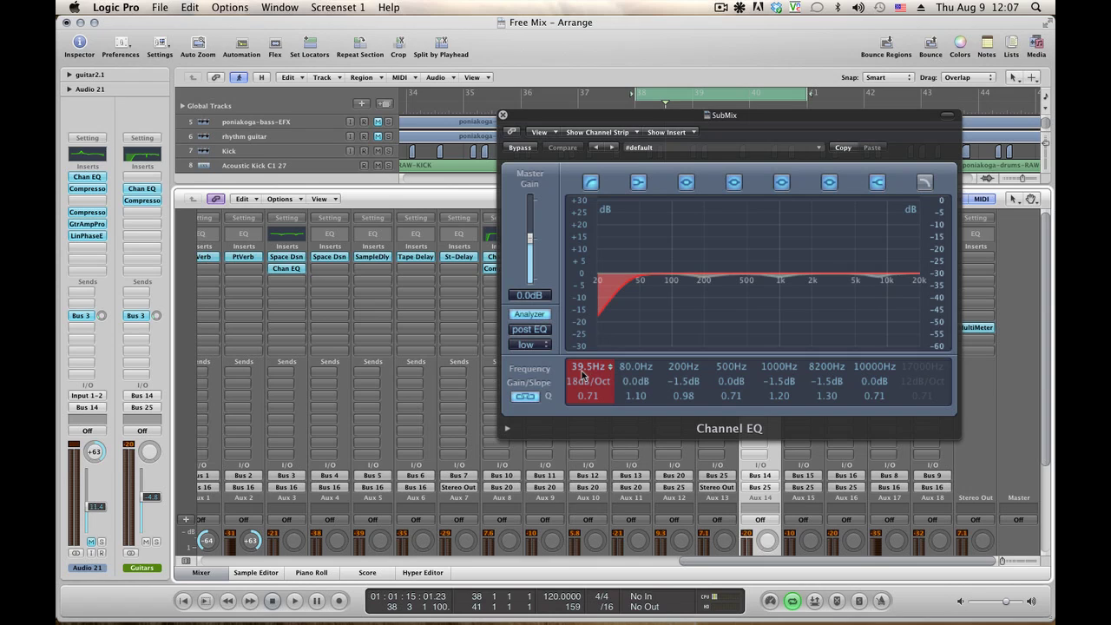
drag(583, 369, 583, 368)
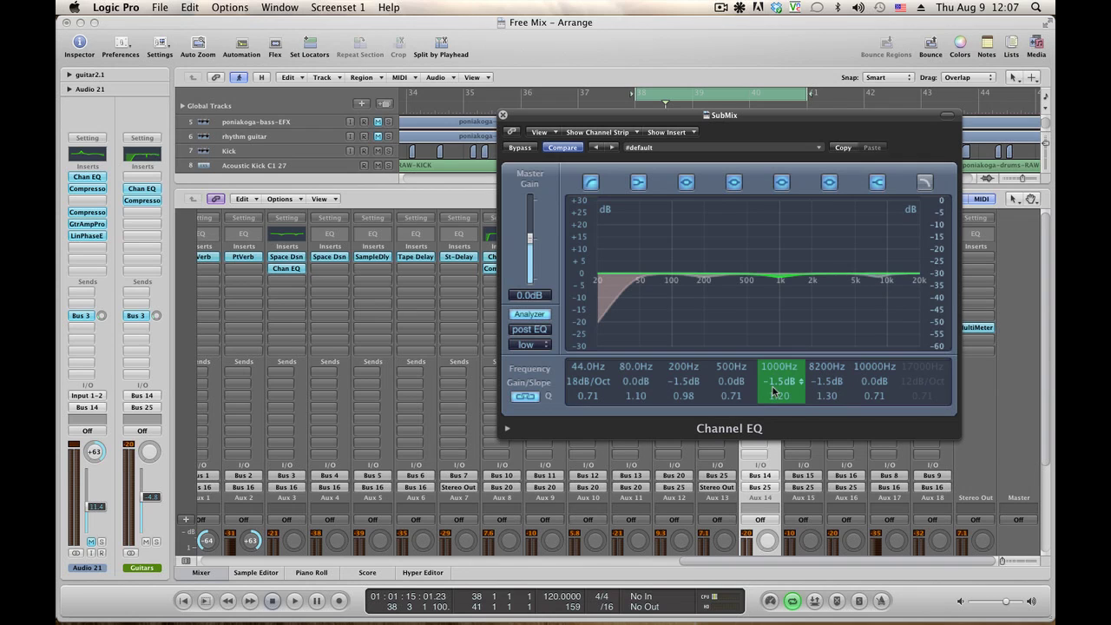
key(space)
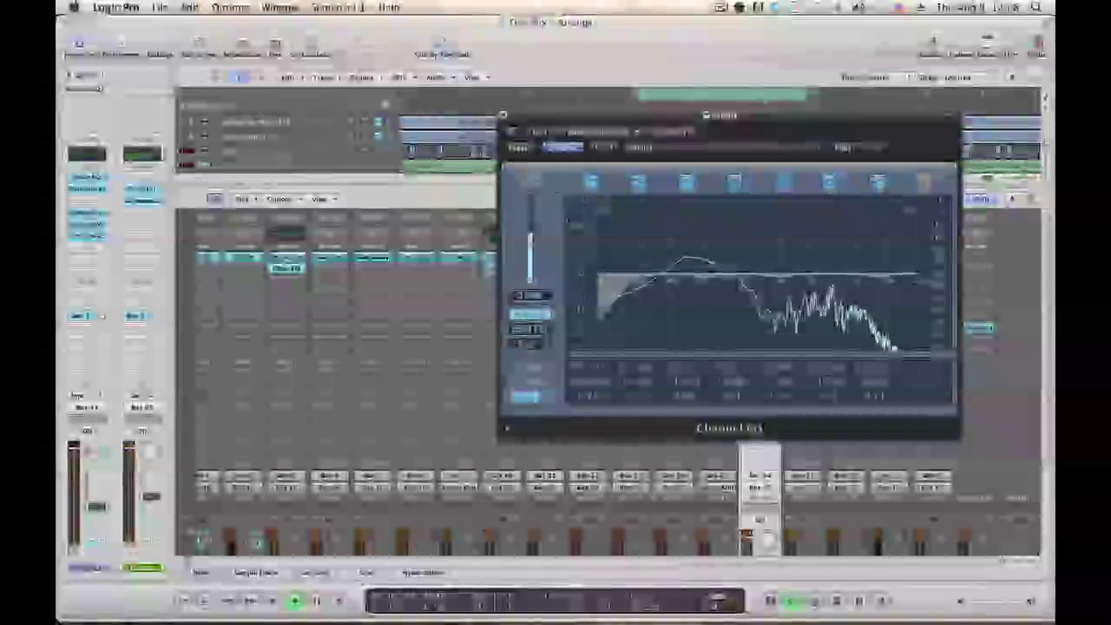
click(502, 115)
key(space)
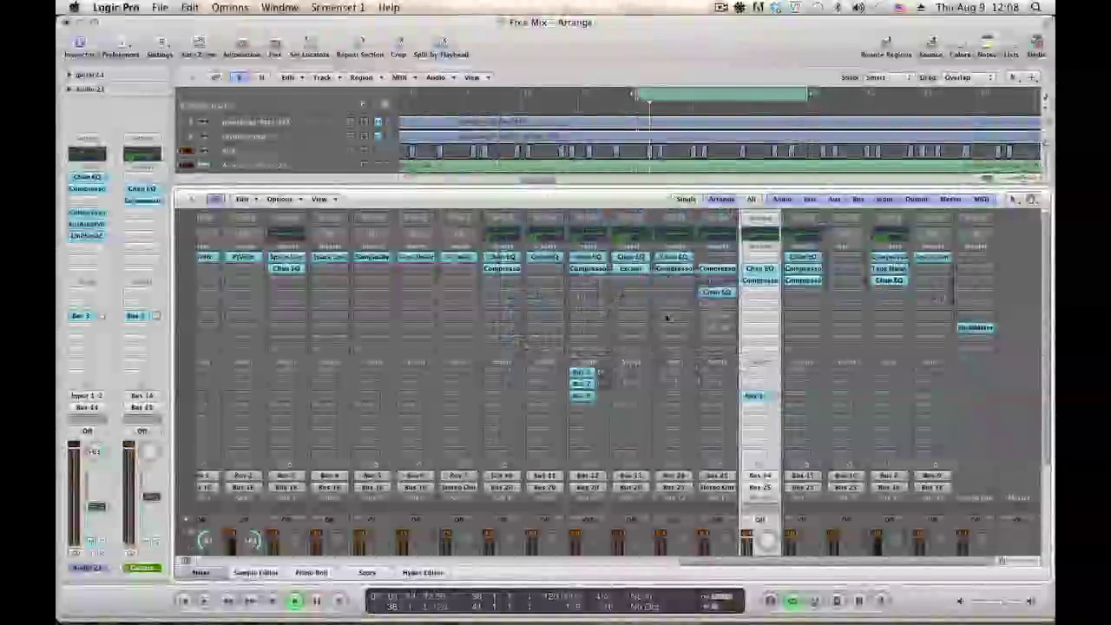
Enable and open the SubMix Compressor below the Channel EQ and check its Platinum Analog Tape preset among the Compressor Tools presets
alt+click(717, 304)
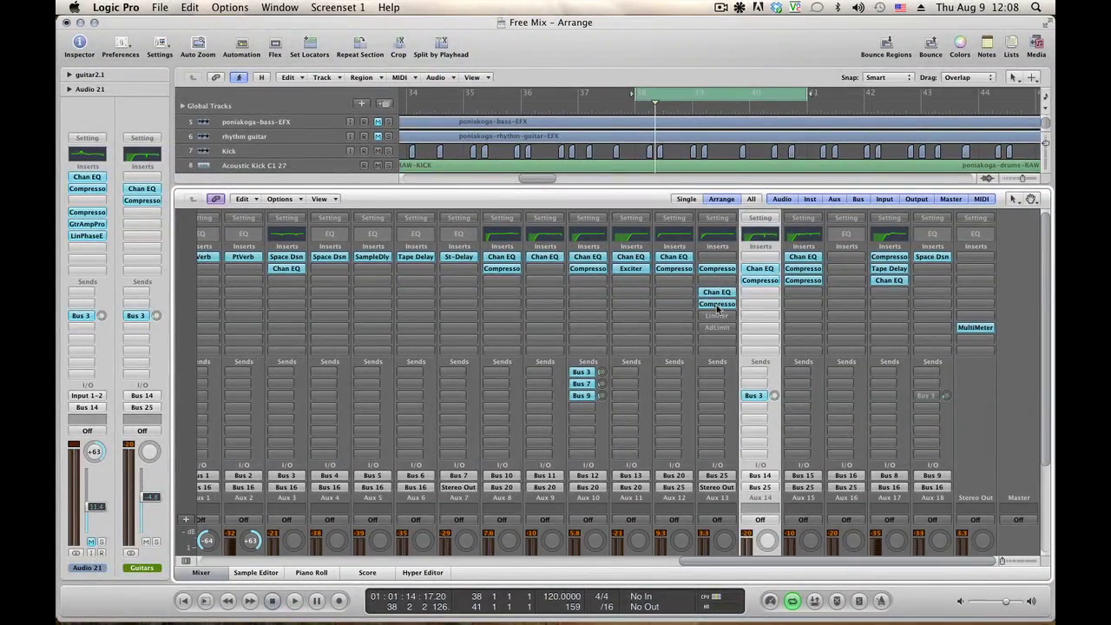
click(717, 304)
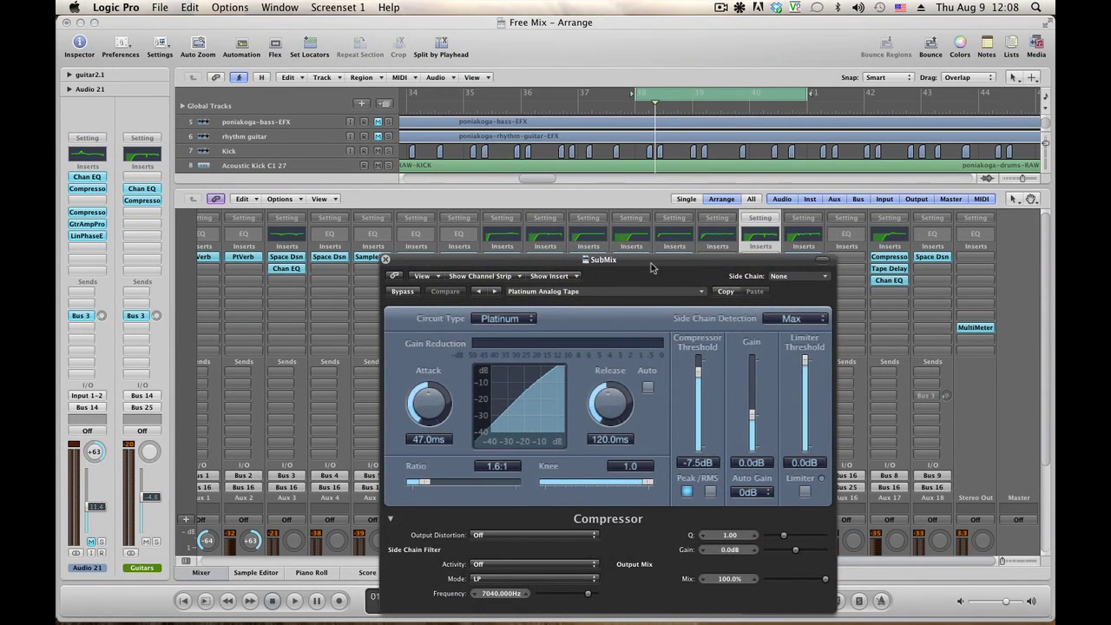
drag(652, 267, 559, 120)
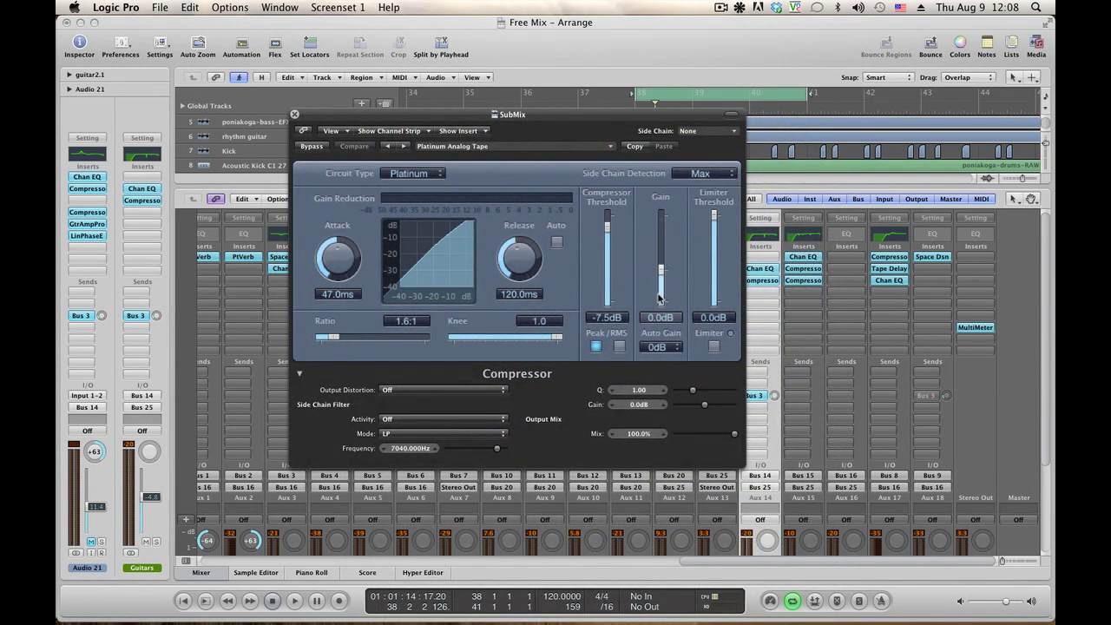
click(489, 148)
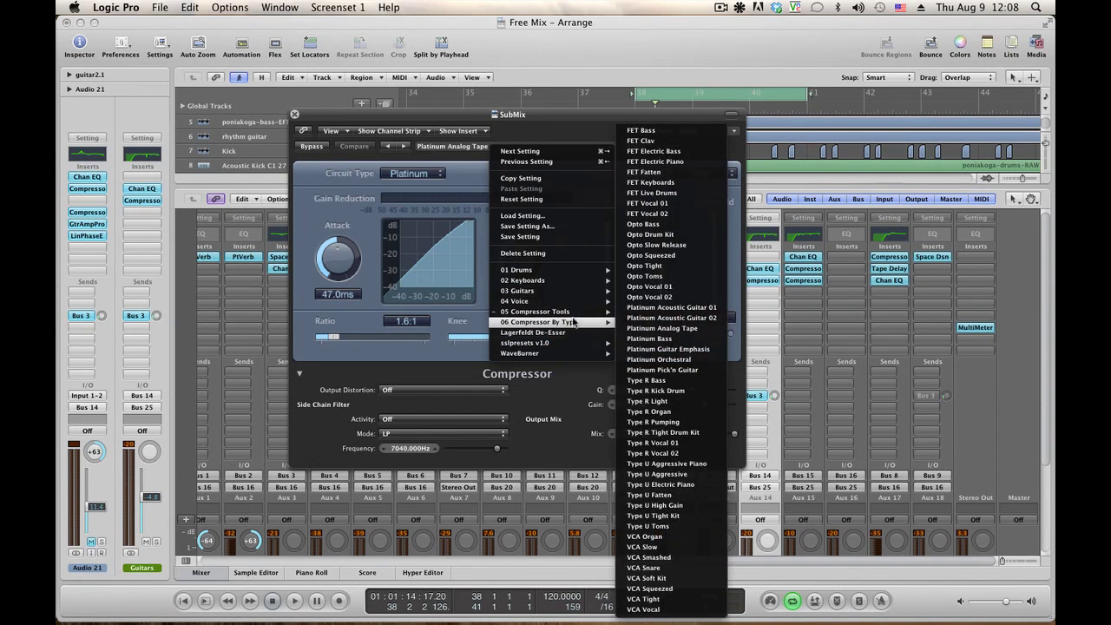
mouse_move(574, 314)
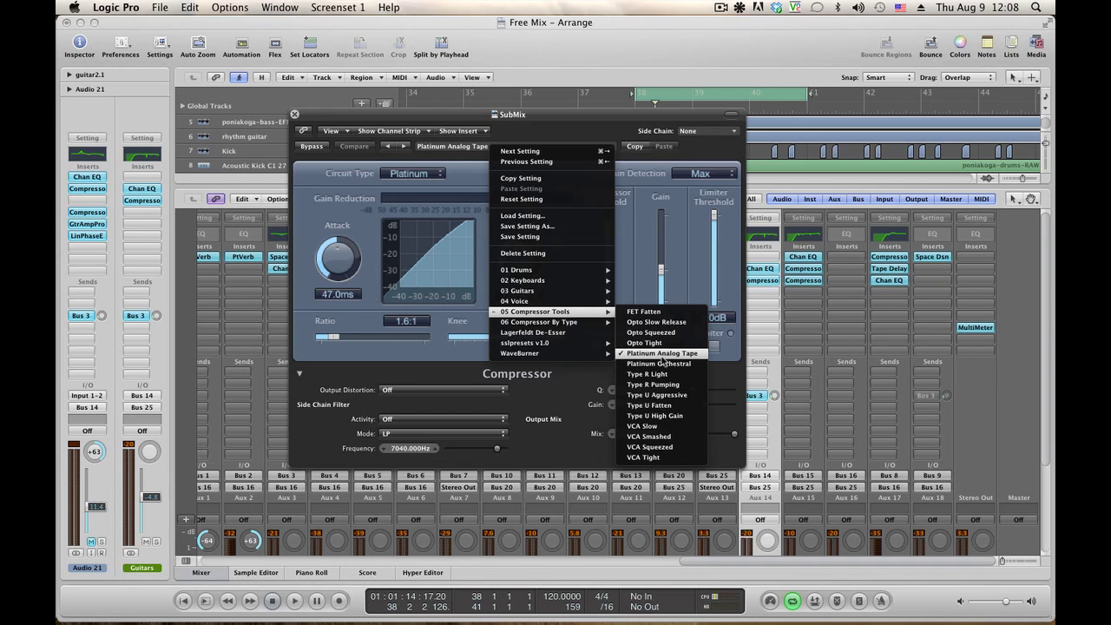
click(645, 228)
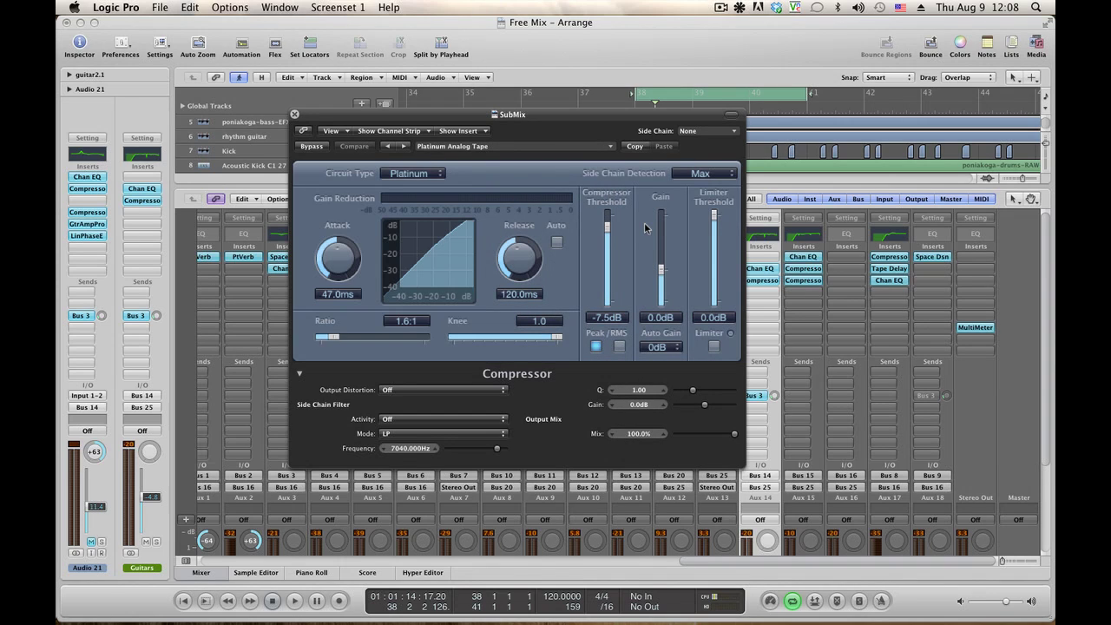
Play the cycled section and toggle the Platinum Analog Tape Compressor's bypass to compare both sounds, stopping playback at the end
key(space)
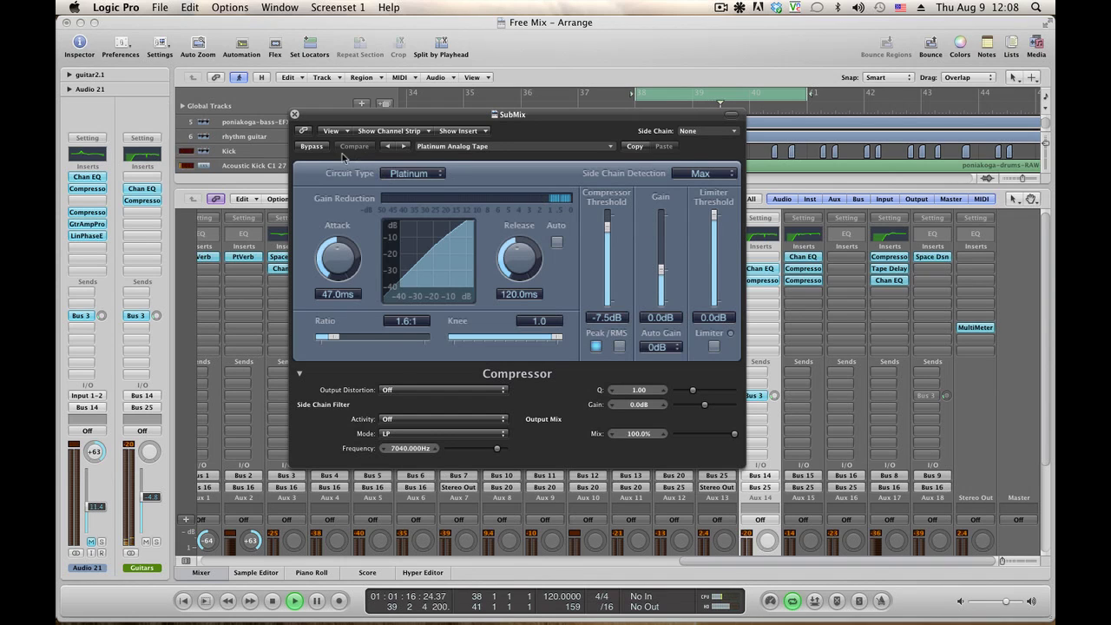
click(314, 148)
click(315, 147)
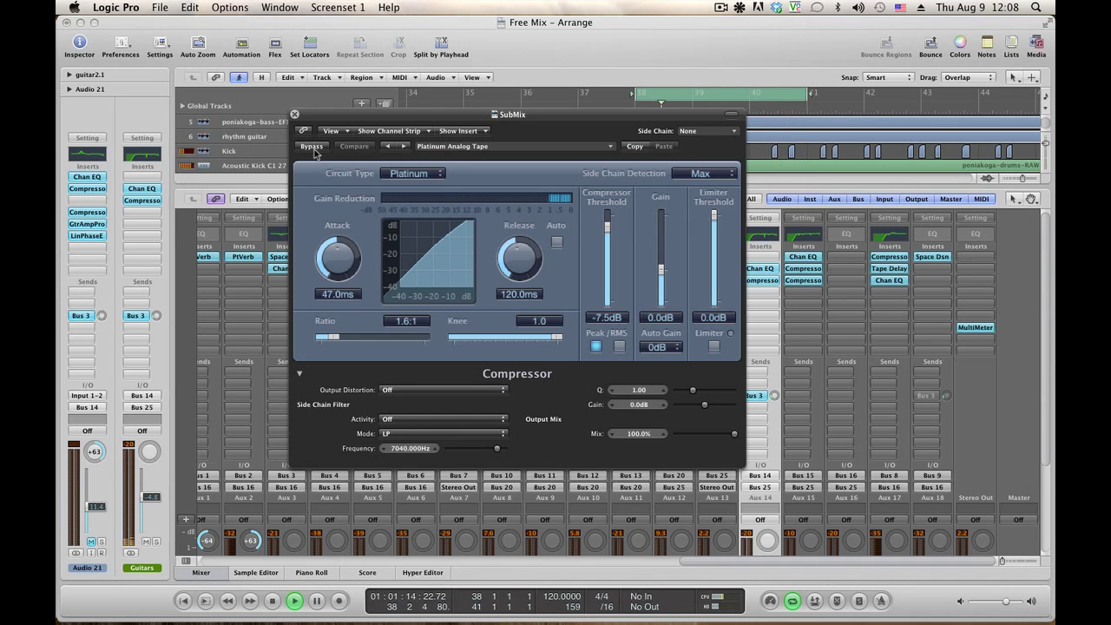
key(space)
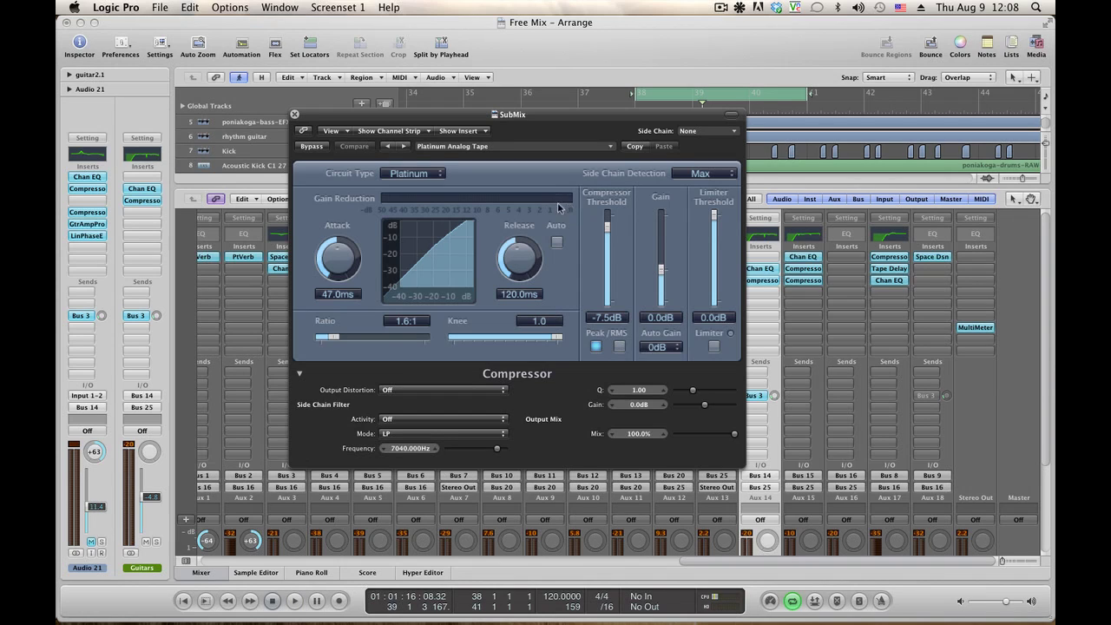
Turn off the Compressor's Auto Gain and compare its bypassed and active sound during looped playback
drag(394, 321, 405, 328)
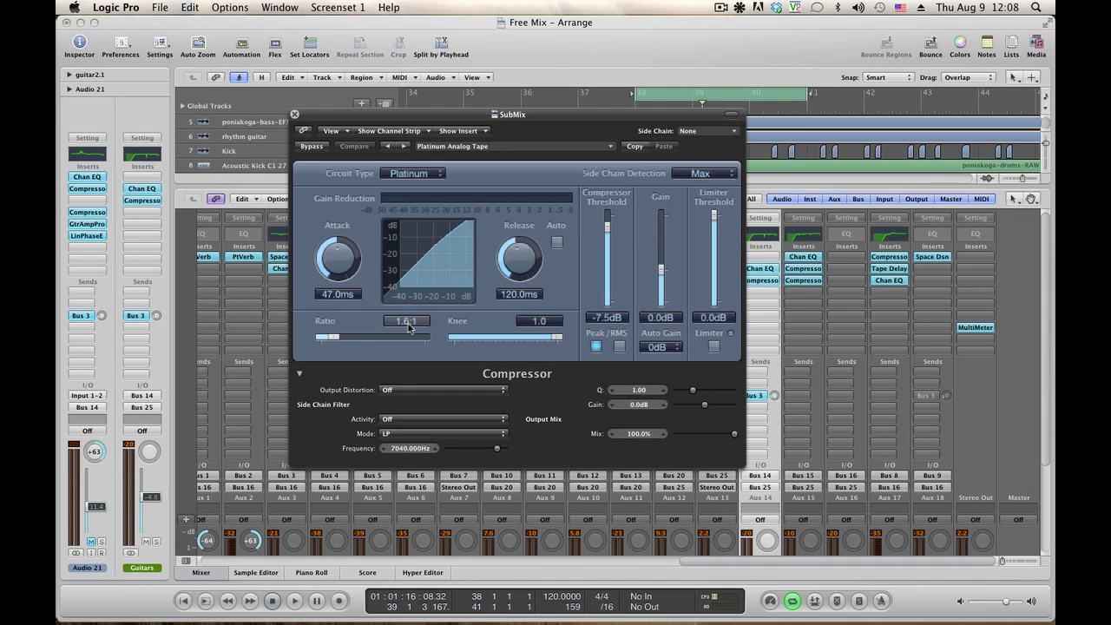
drag(408, 327, 451, 337)
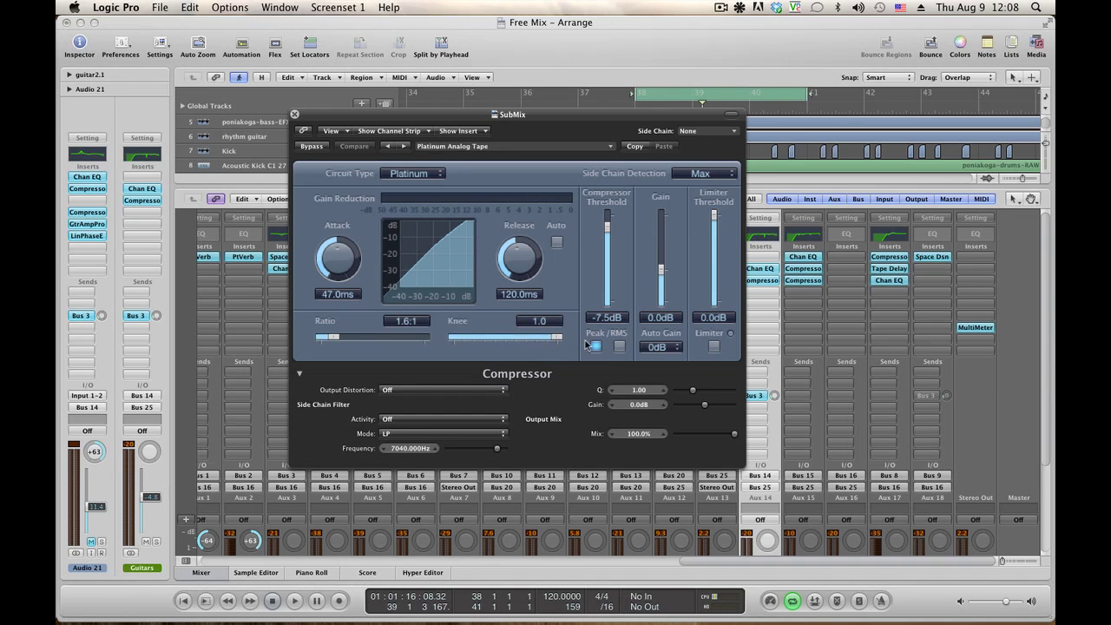
click(659, 347)
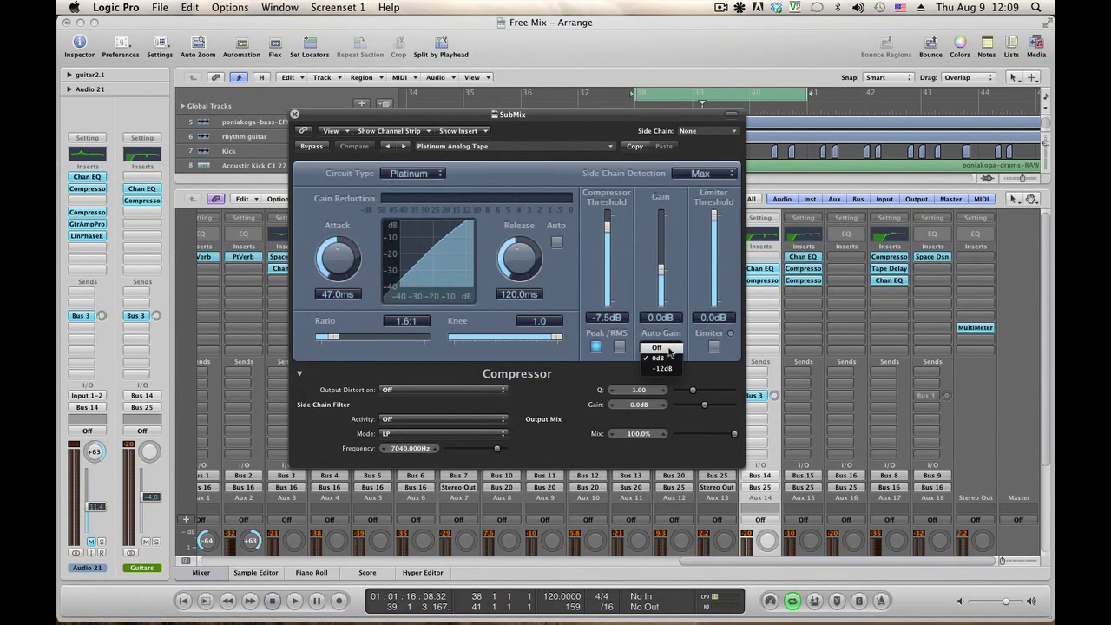
click(668, 349)
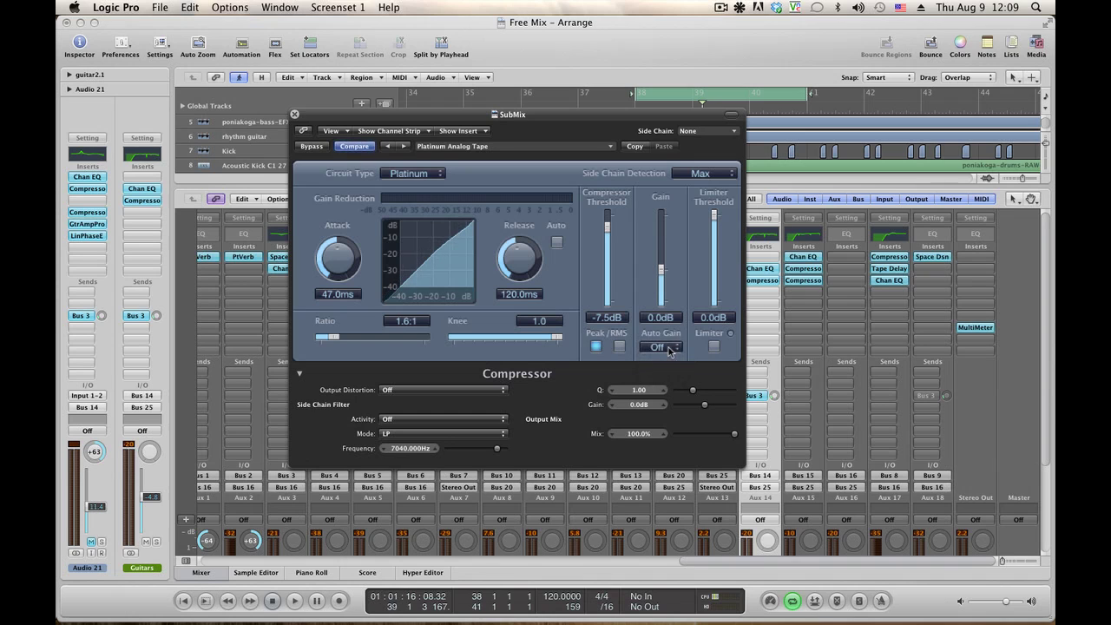
key(space)
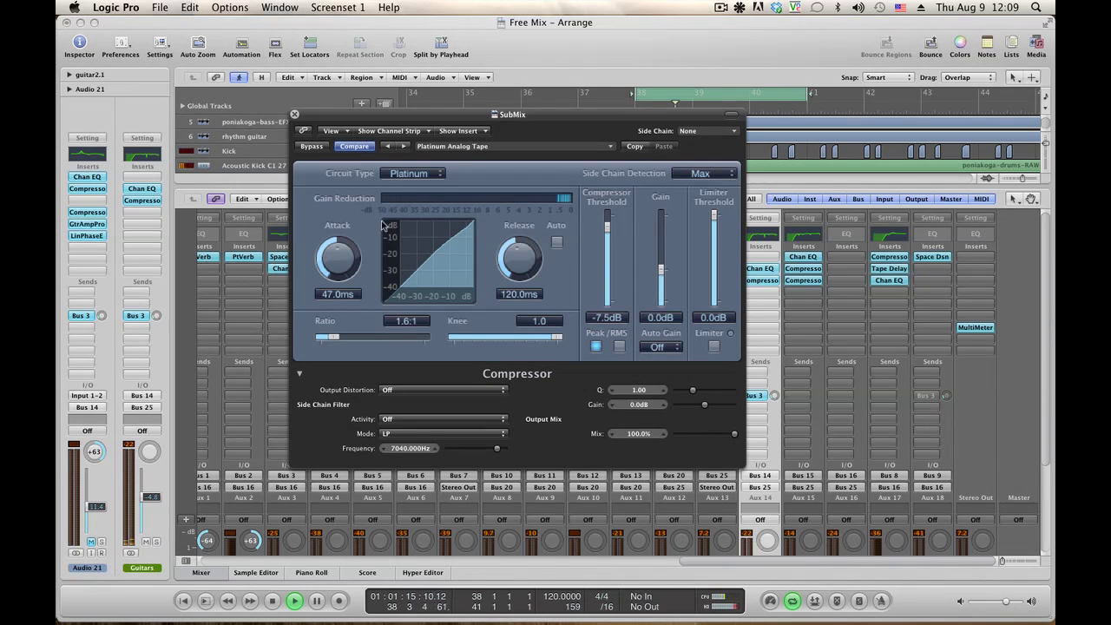
click(311, 147)
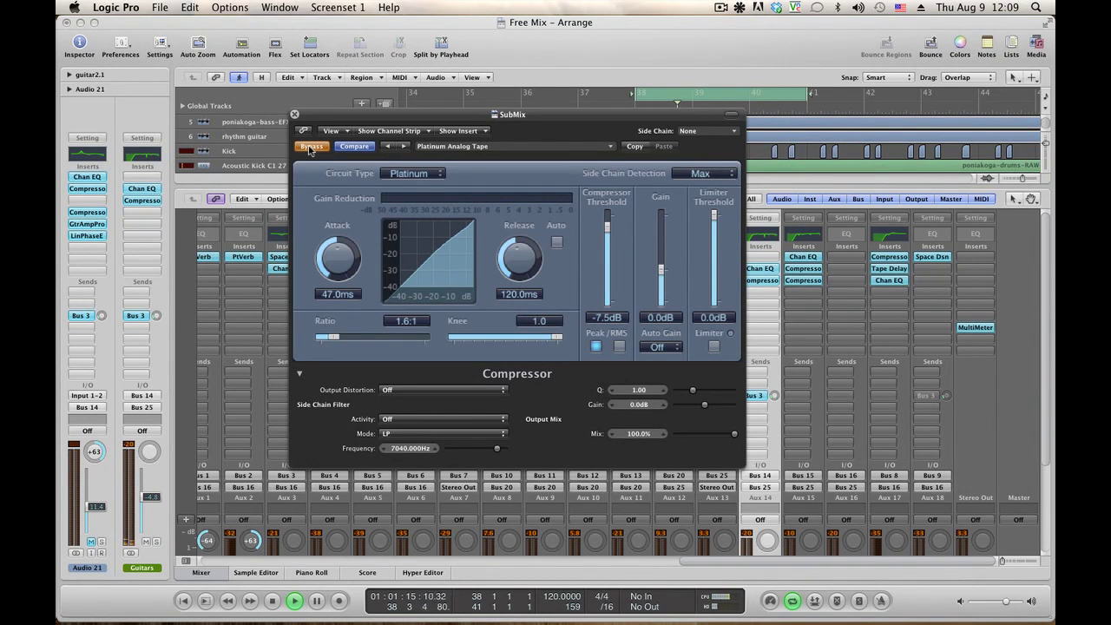
click(311, 147)
Try the Compressor's Auto Gain at -12 dB while checking the SubMix channel level, and return it to 0 dB
drag(547, 114, 406, 99)
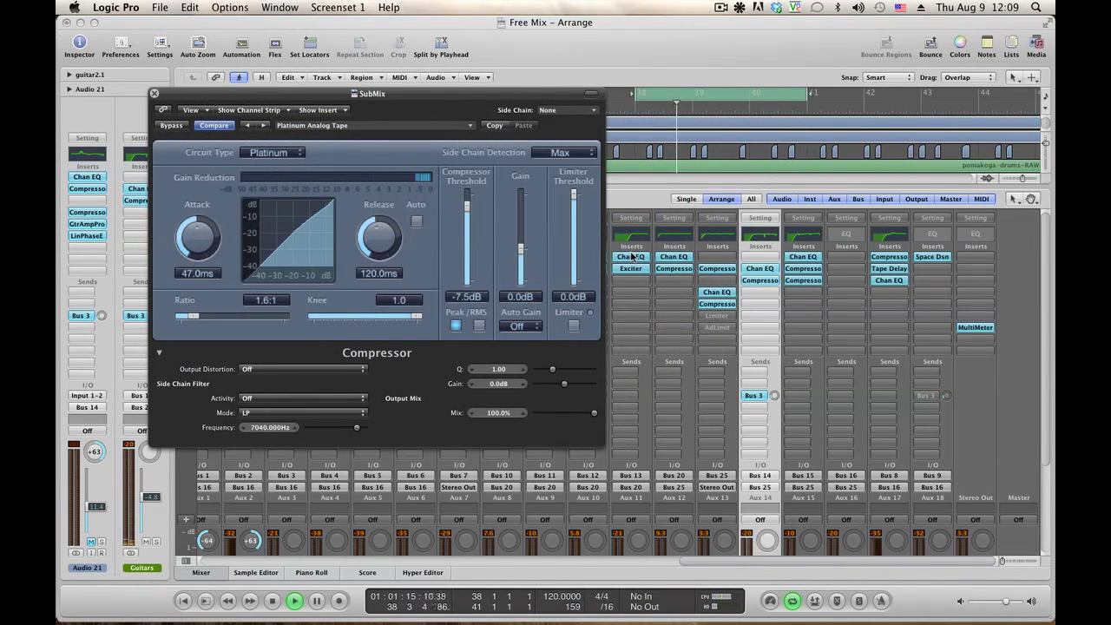
click(519, 328)
click(524, 352)
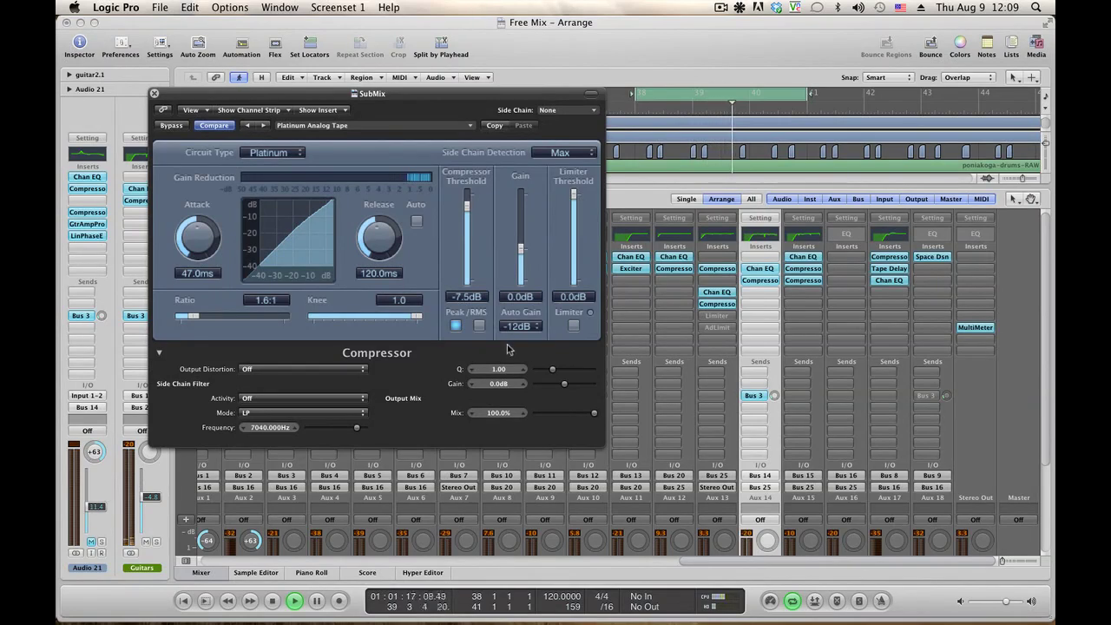
scroll(731, 322, down, 3)
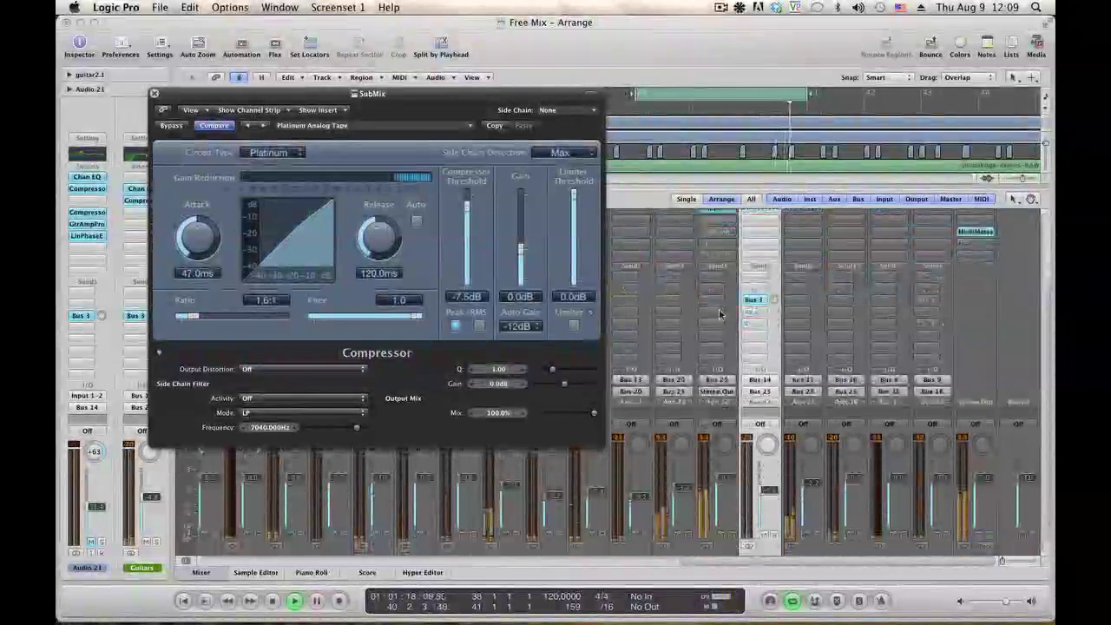
scroll(719, 314, up, 1)
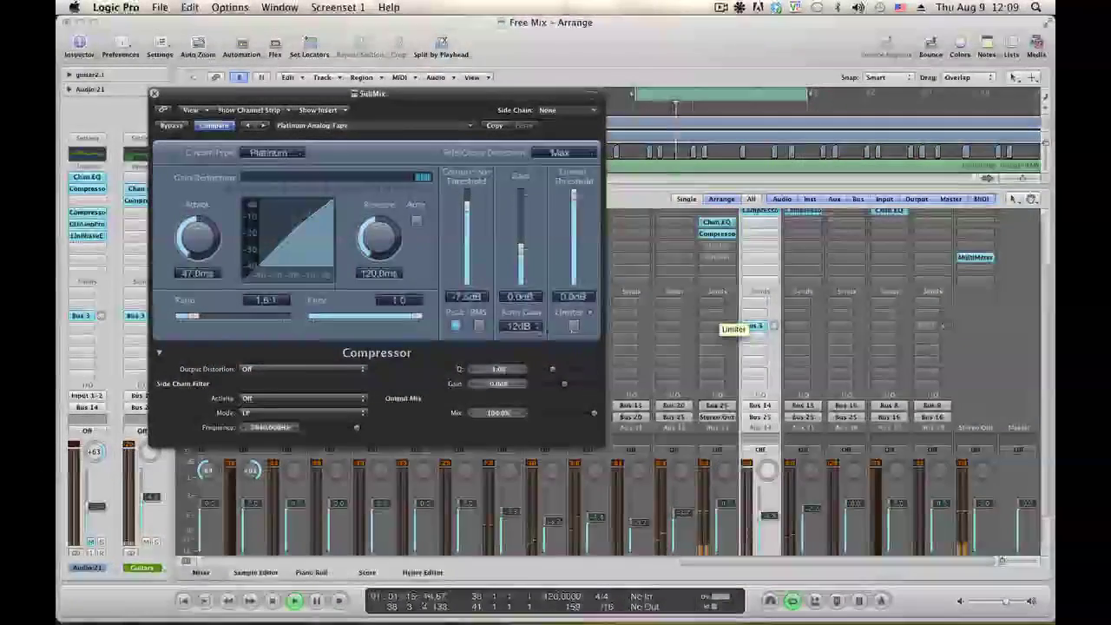
click(524, 328)
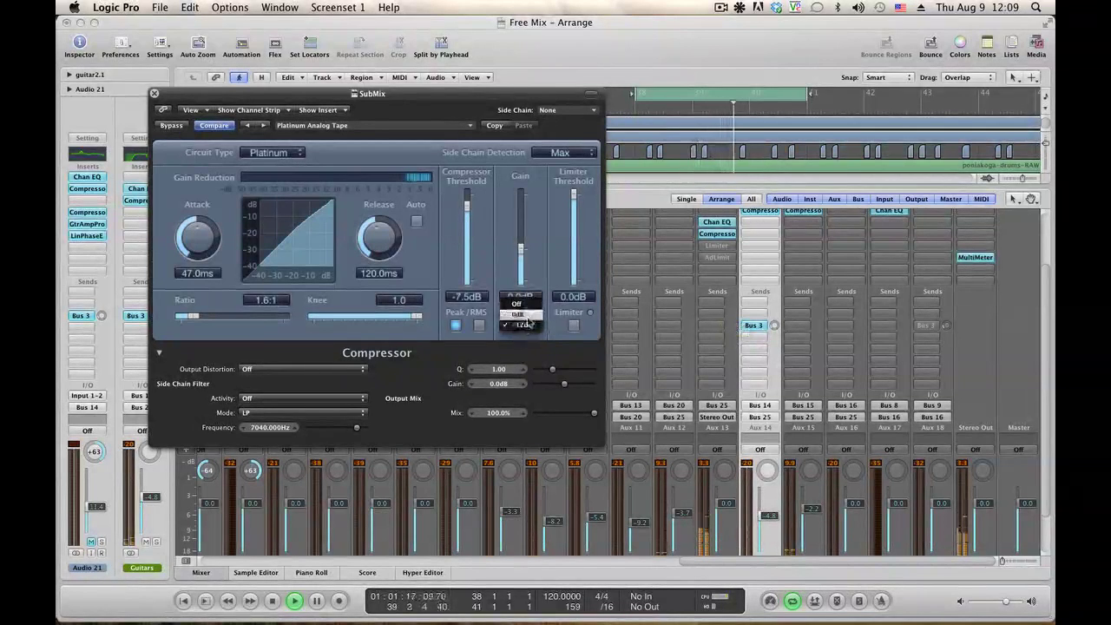
click(529, 321)
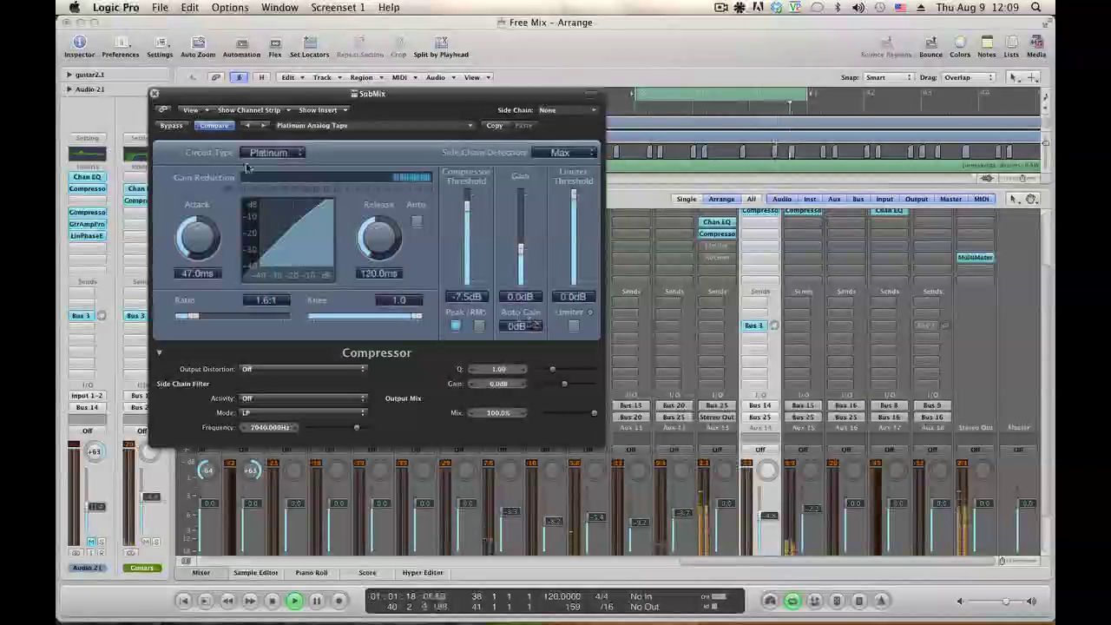
Enable the Compressor's built-in limiter, set its threshold to -0.1 dB and close the plug-in
click(573, 327)
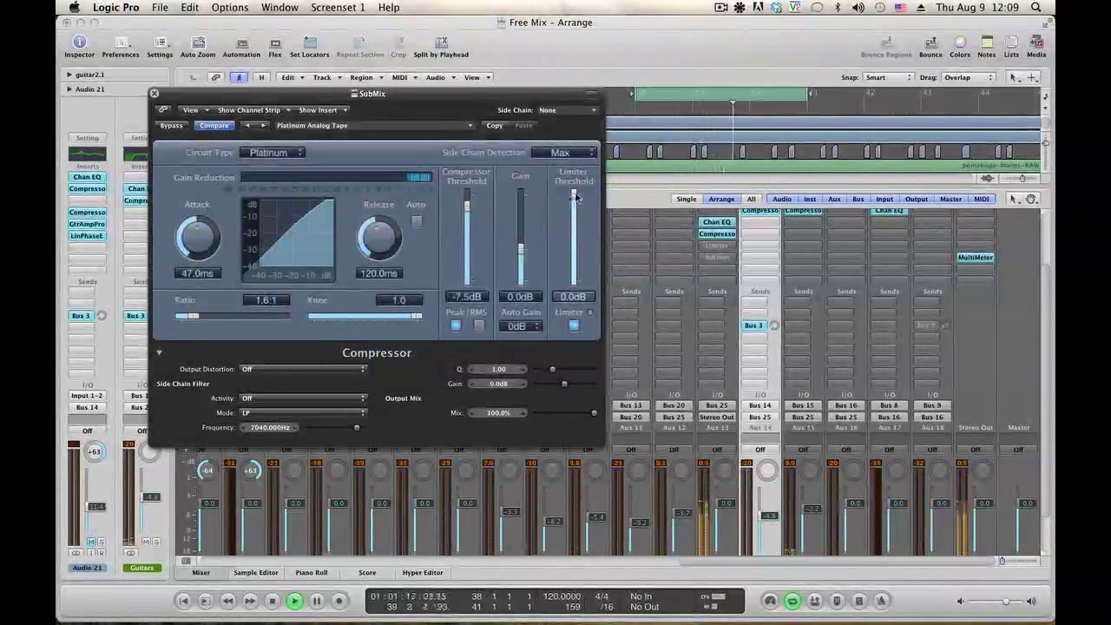
drag(574, 196, 576, 200)
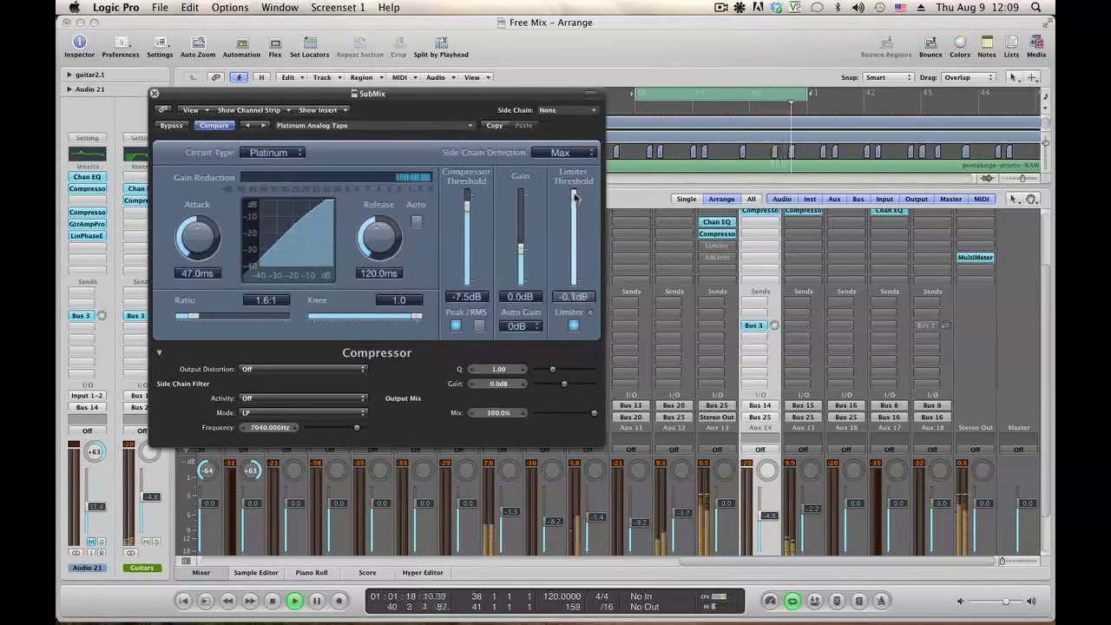
click(155, 93)
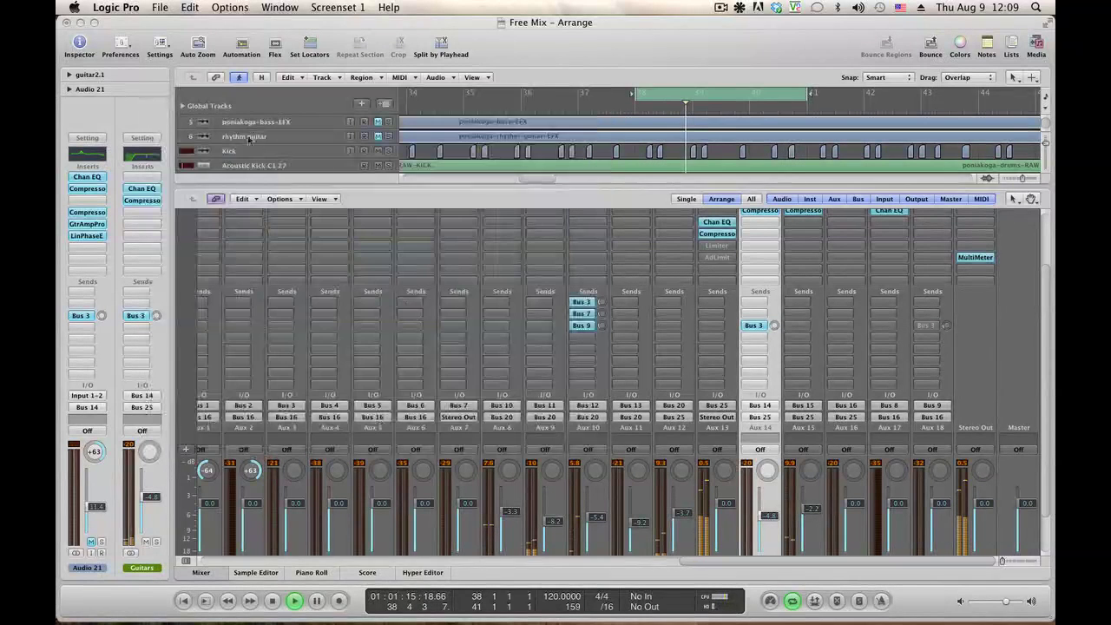
Enable the SubMix Limiter with +1.5 dB gain, compare its bypassed and active sound in playback, and close the plug-in
click(717, 246)
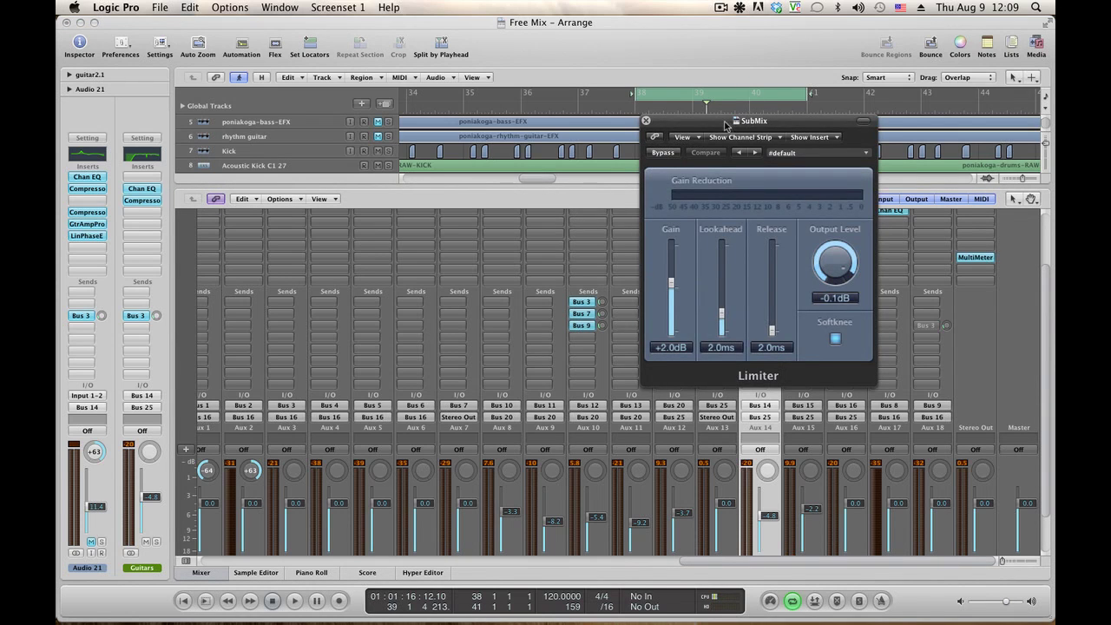
drag(725, 127, 446, 118)
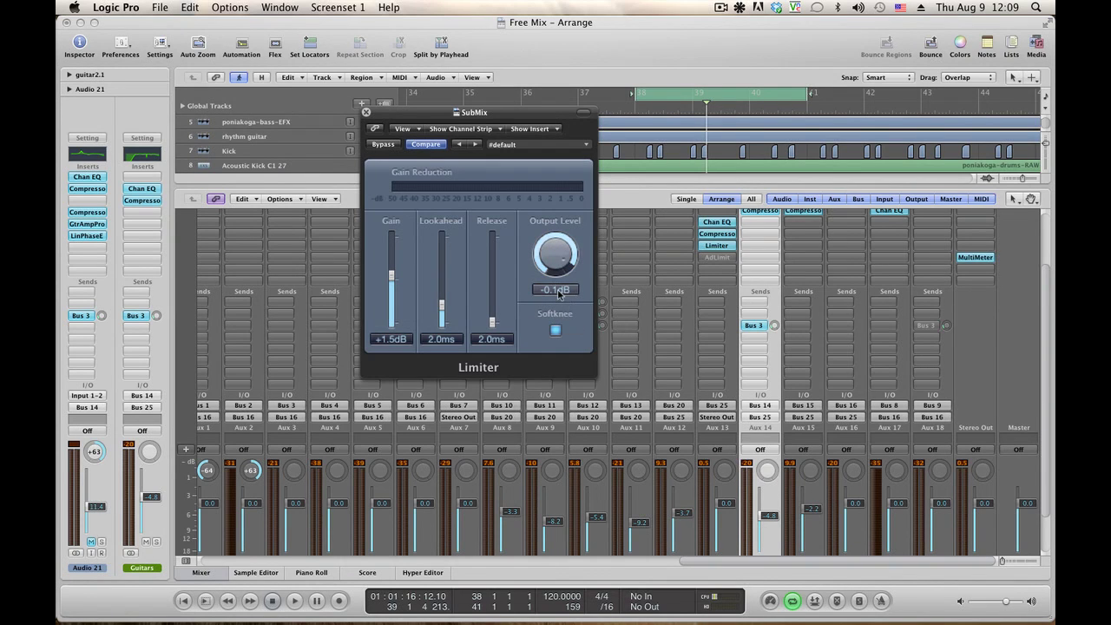
key(space)
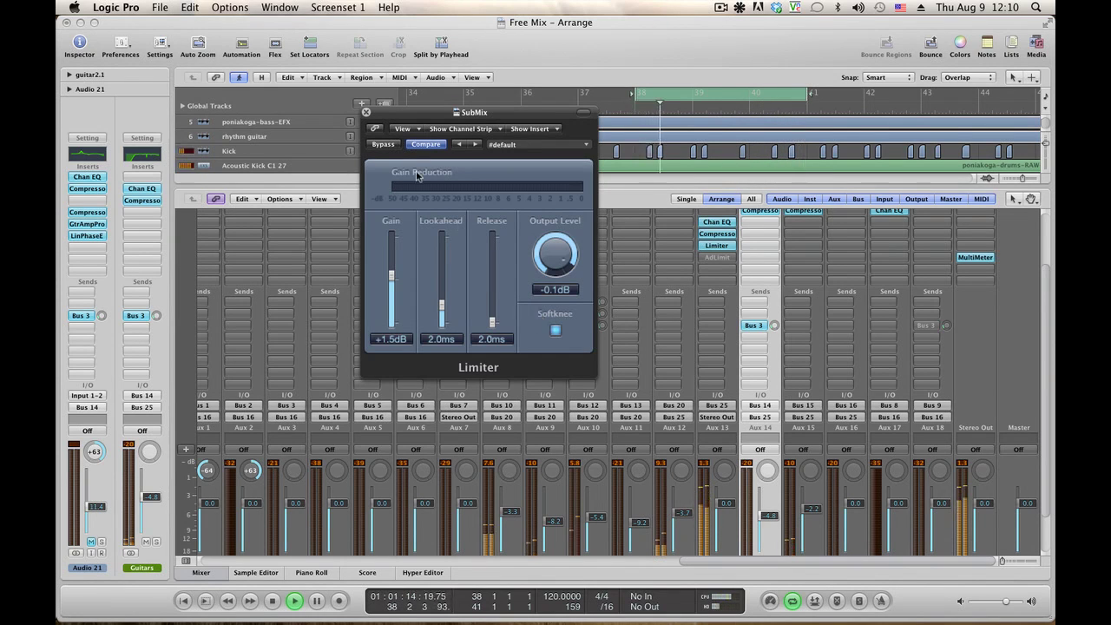
click(382, 144)
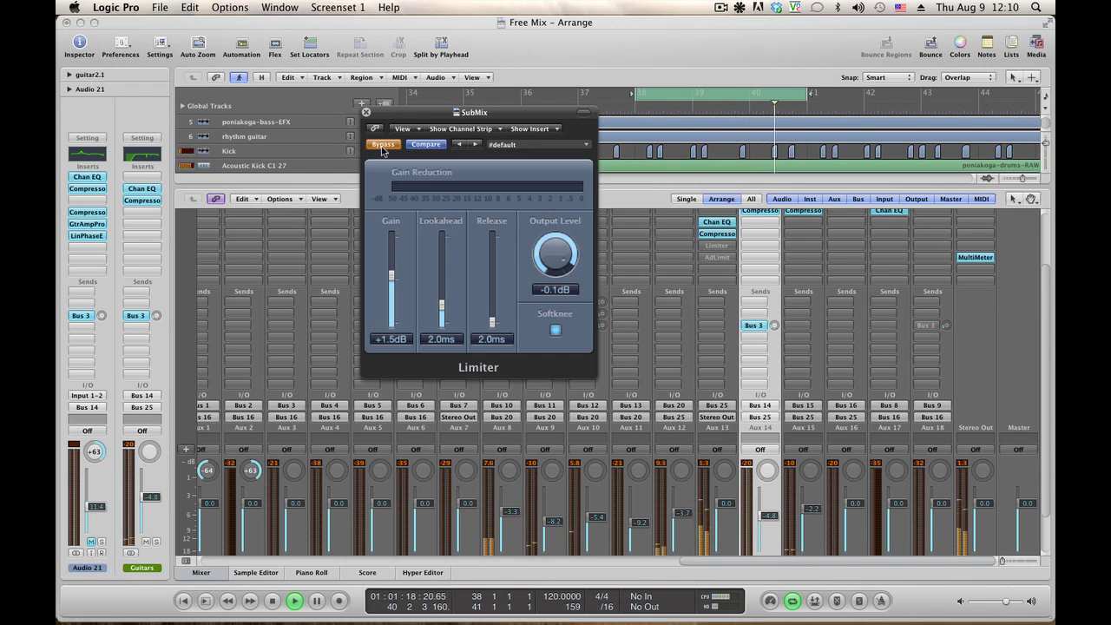
click(381, 145)
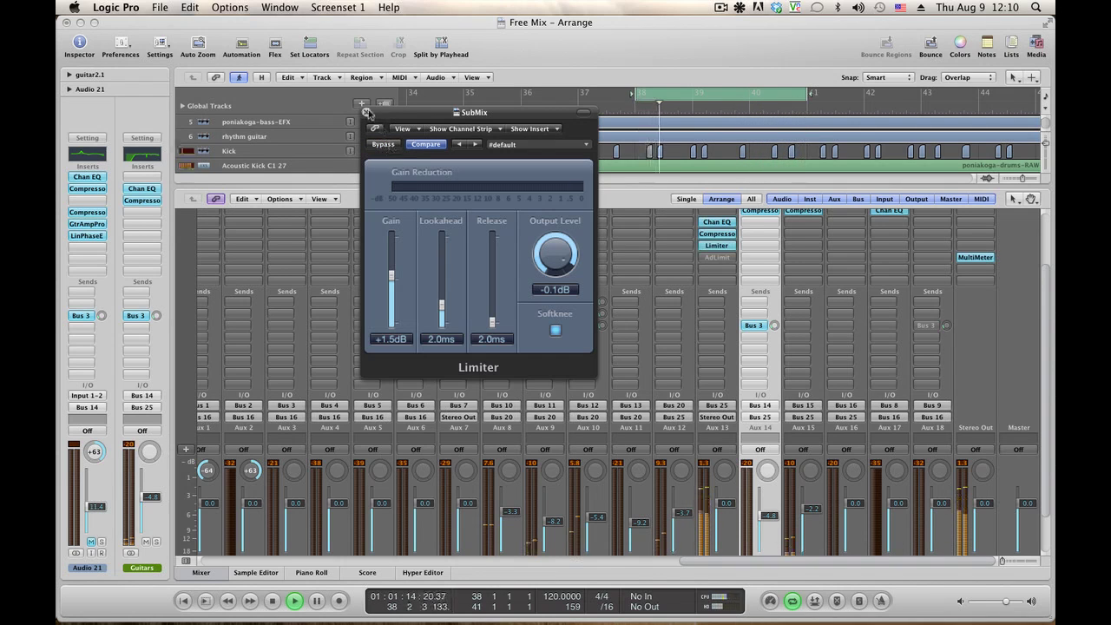
click(366, 113)
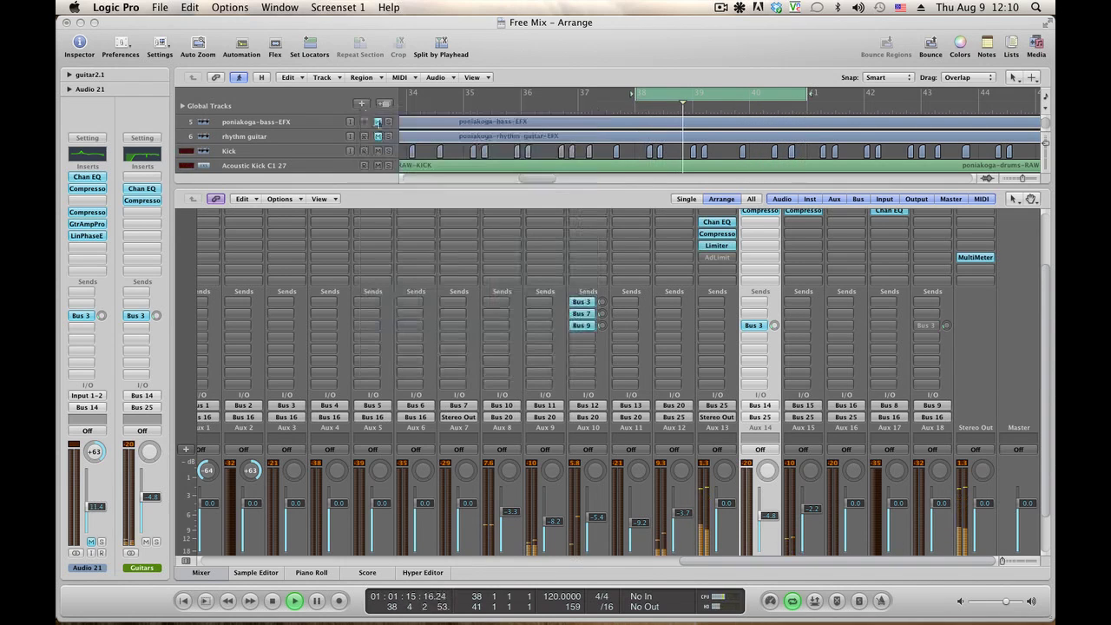
Enable the SubMix Adaptive Limiter, audition it over the looped section, and close the plug-in
click(716, 258)
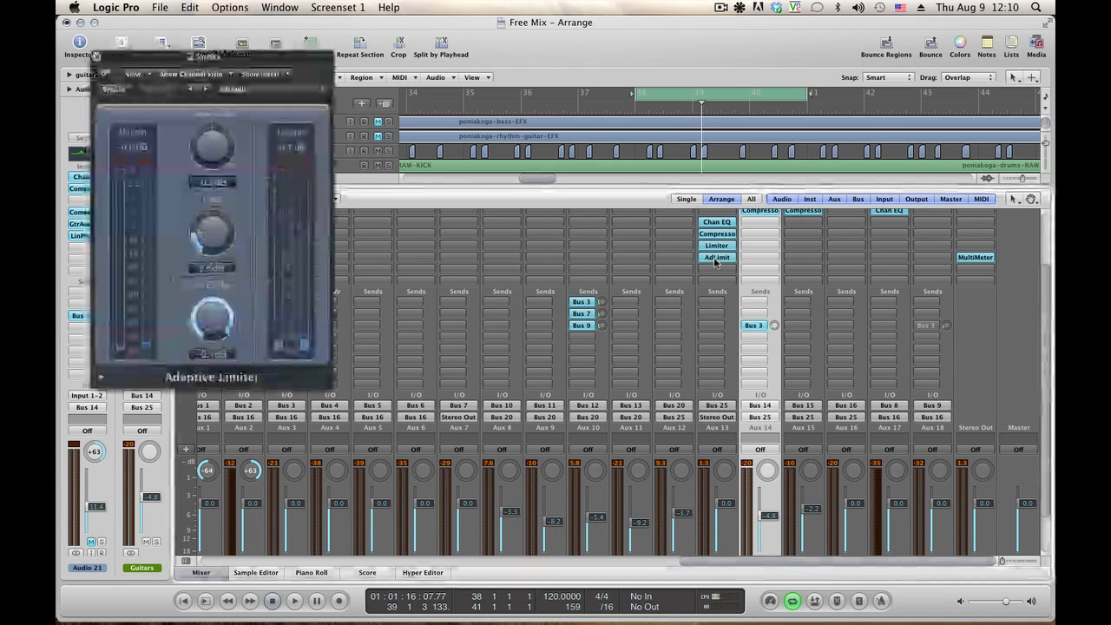
key(space)
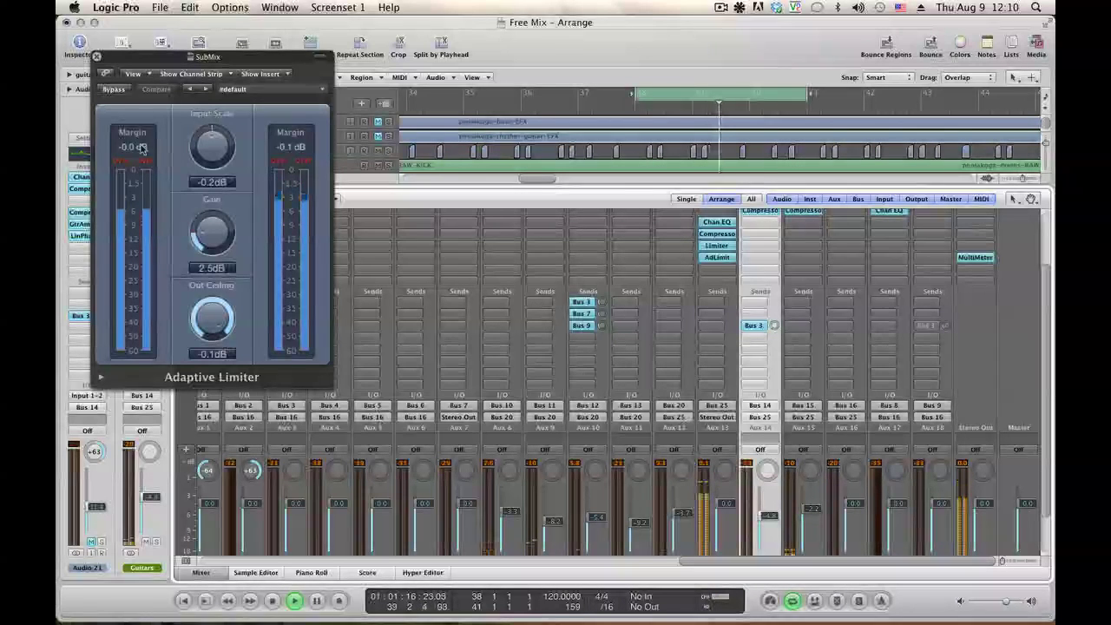
key(space)
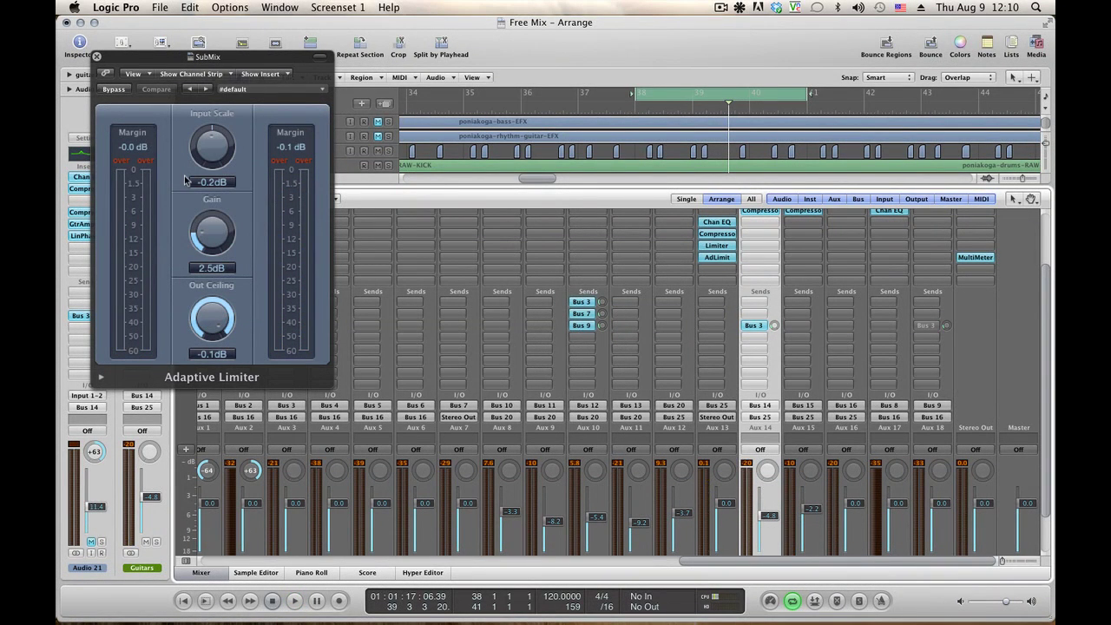
click(97, 58)
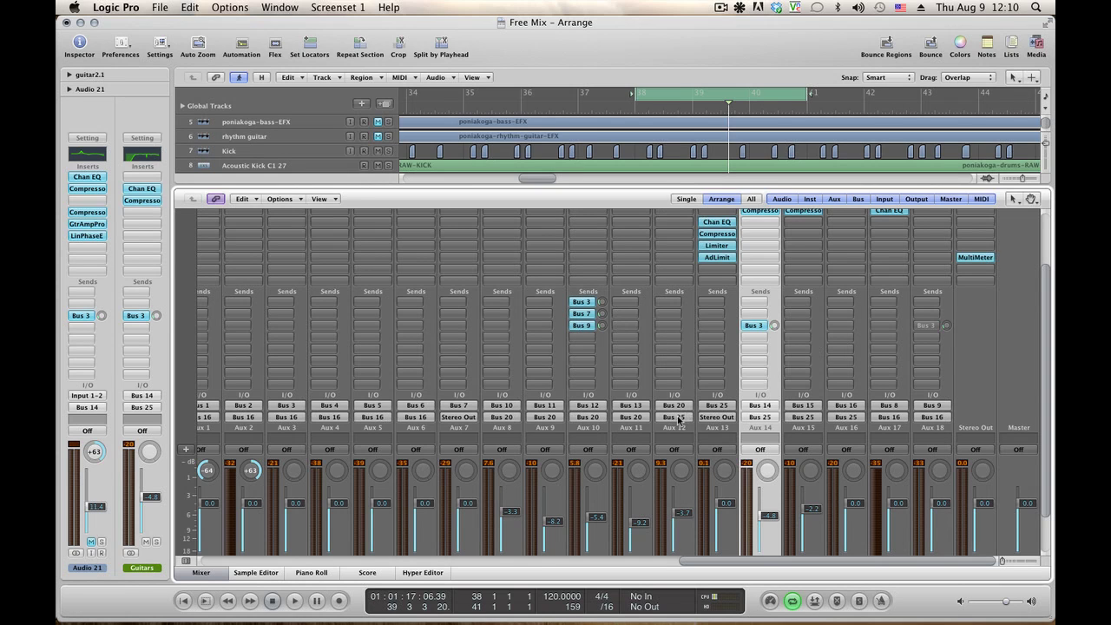
Hide the Mixer, turn off loop playback, and play the song's intro from the beginning
scroll(759, 410, down, 3)
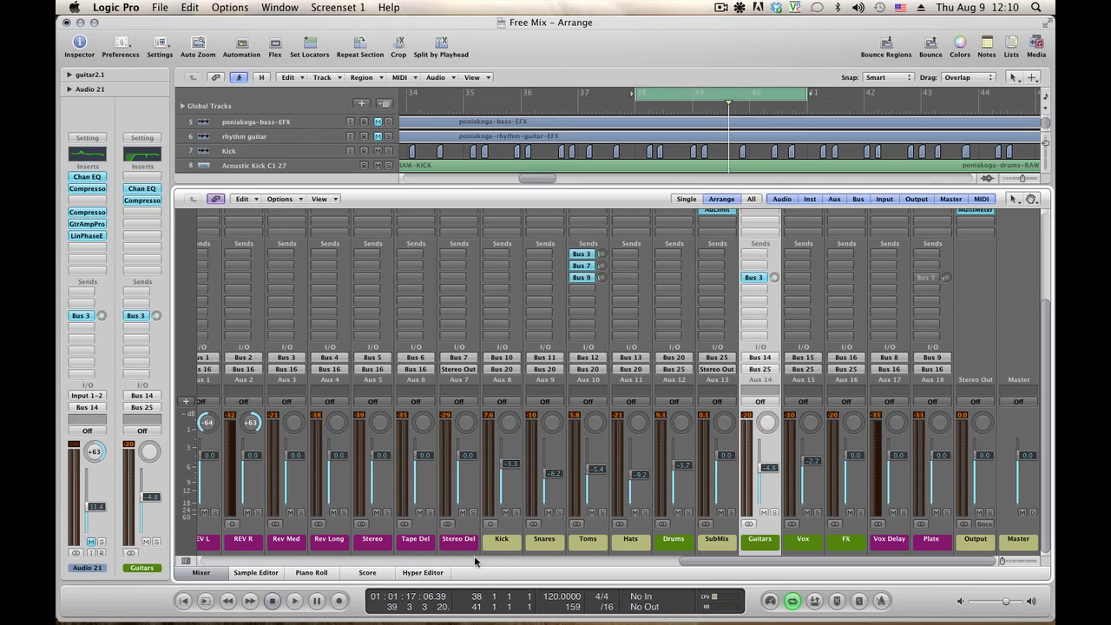
click(201, 573)
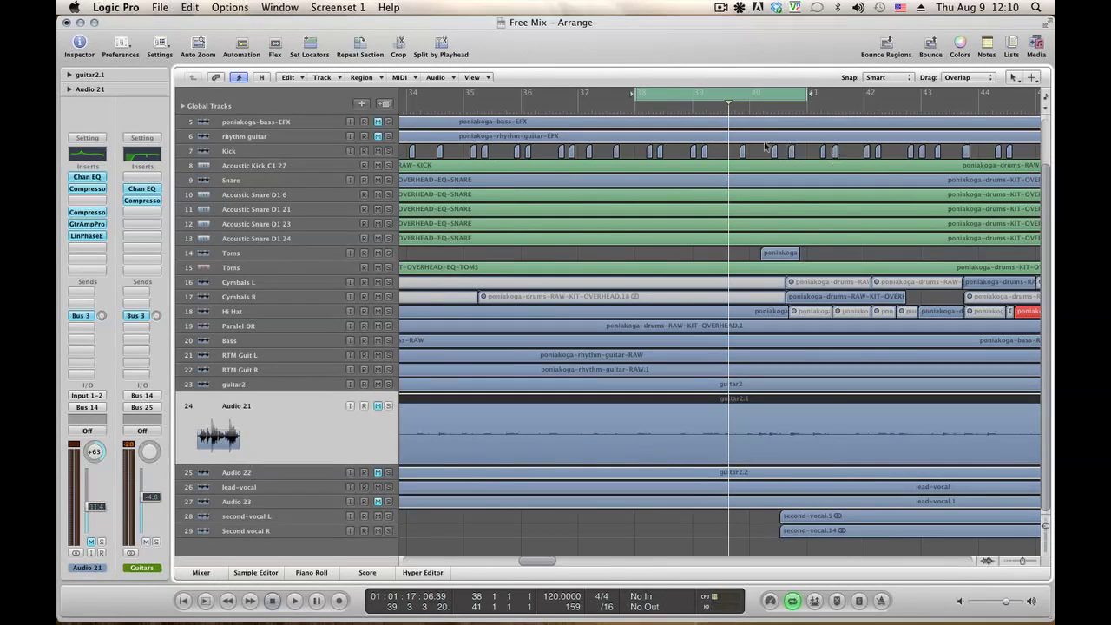
click(724, 98)
key(Return)
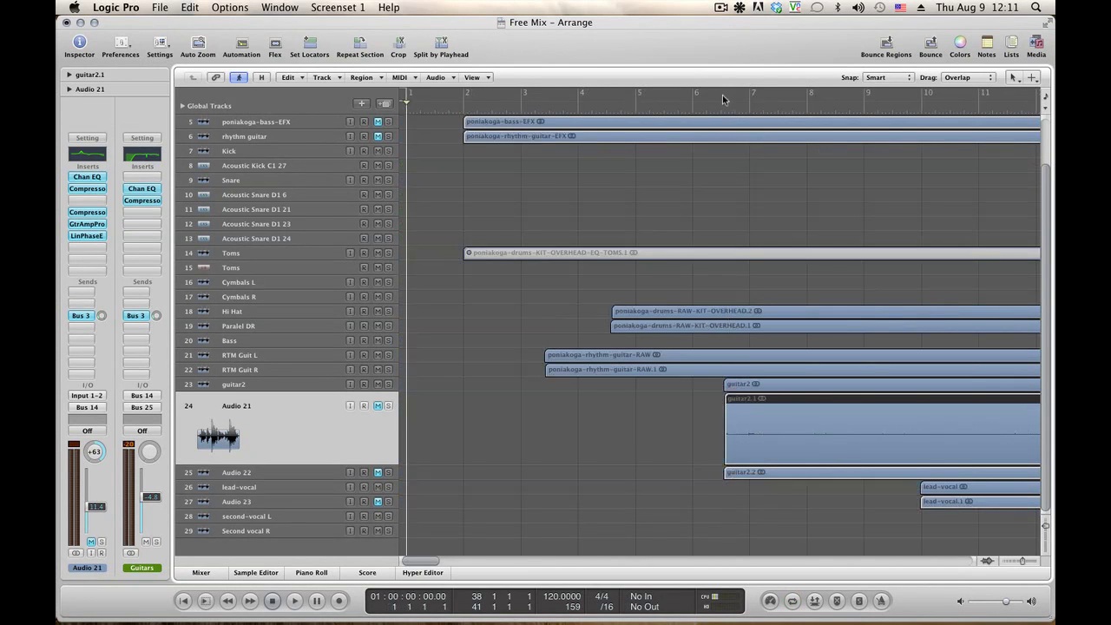
key(space)
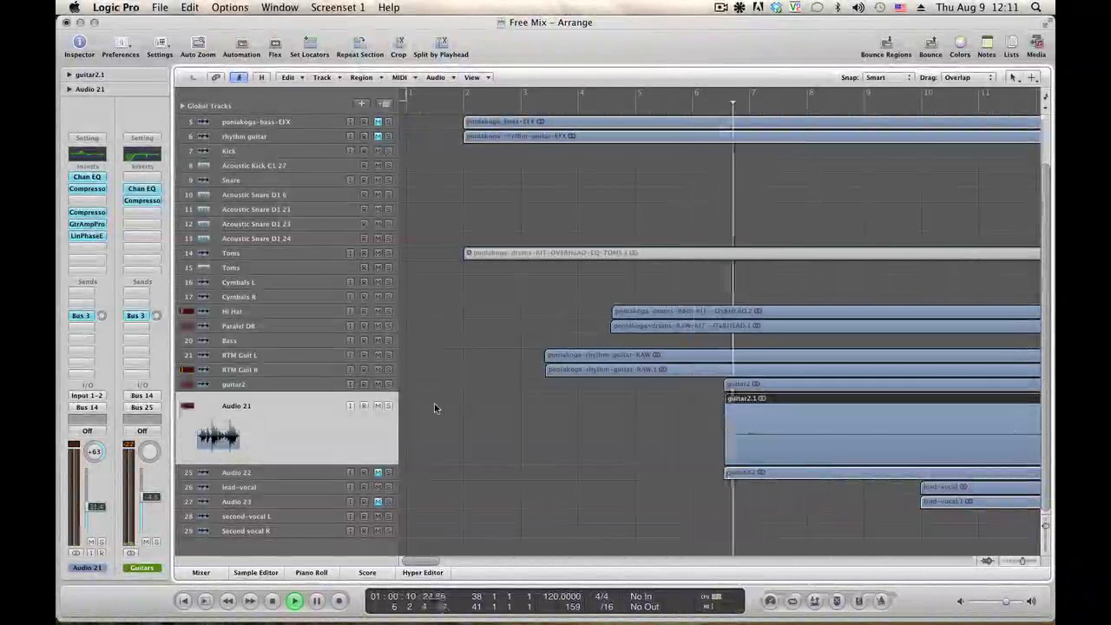
key(space)
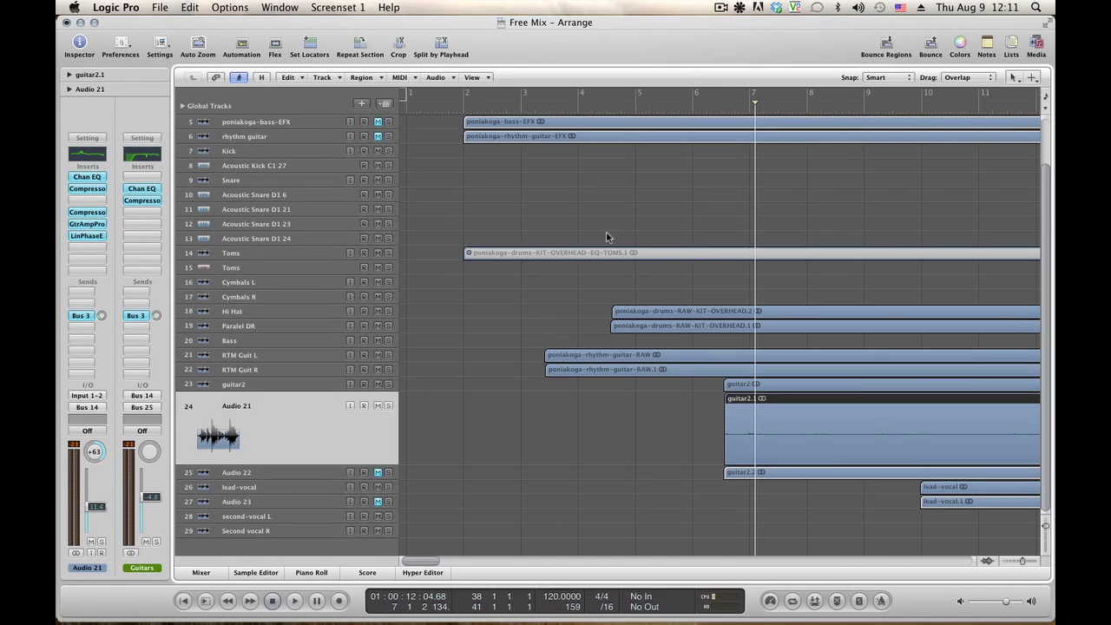
Select the Hi Hat track and place the playhead at the start of its region, between bars 4 and 5
scroll(606, 232, up, 4)
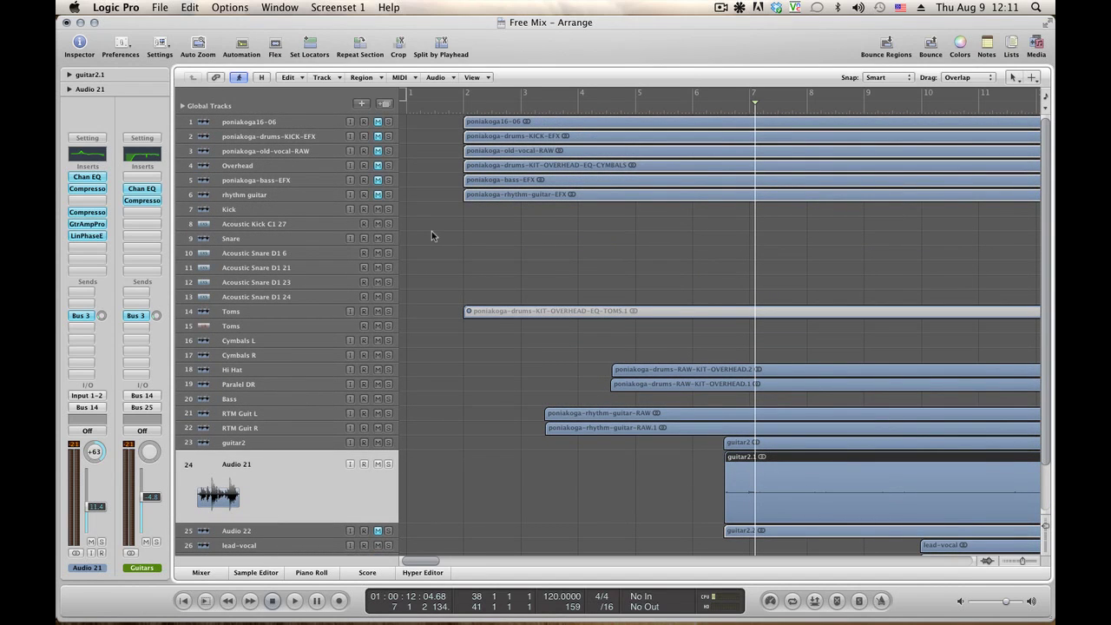
scroll(431, 235, down, 1)
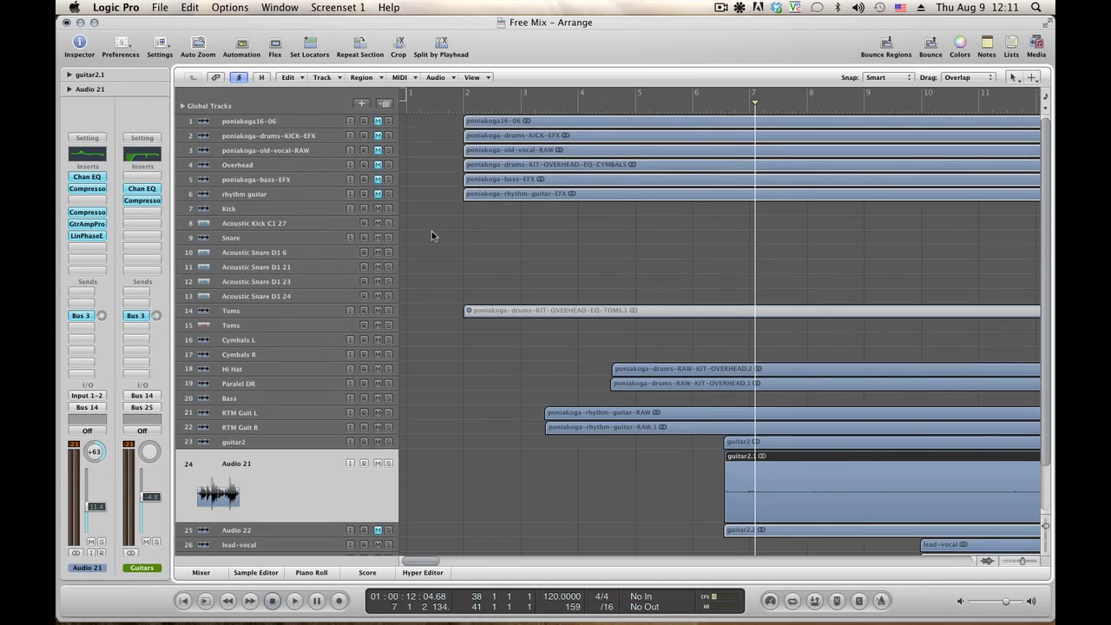
click(238, 364)
click(616, 105)
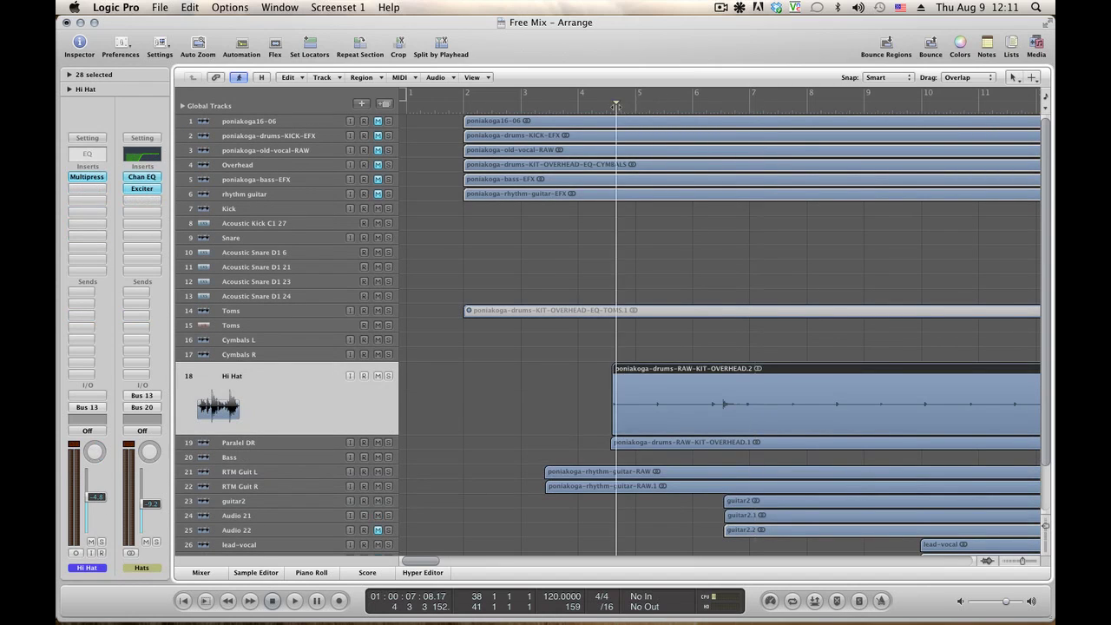
Compare the Hi Hat's Multipressor bypassed and active during intro playback, leave it active and close its window
key(space)
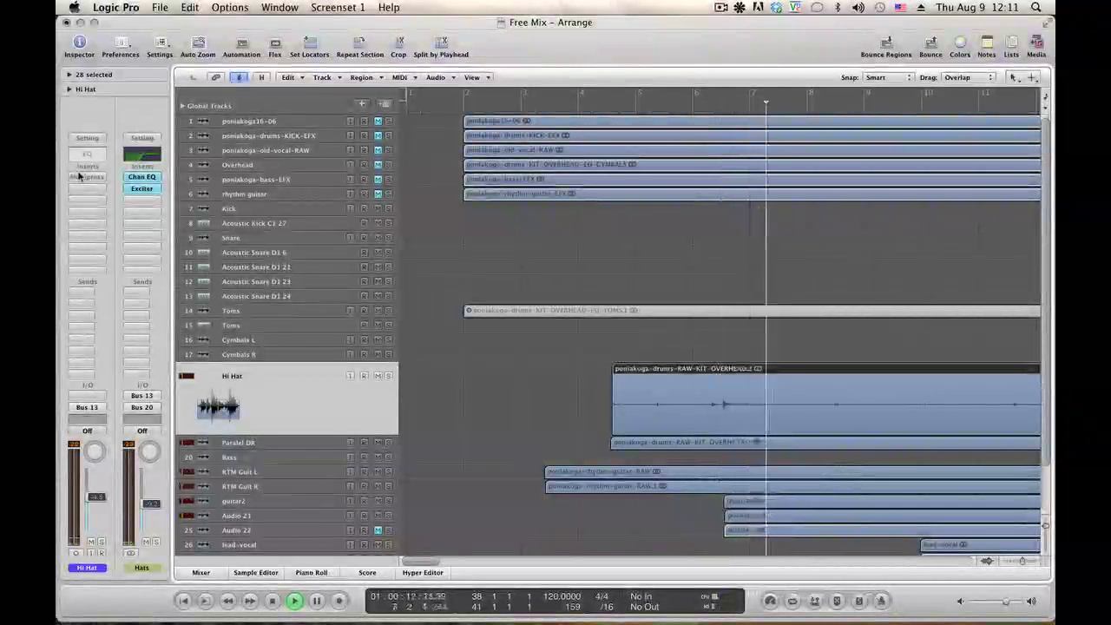
key(space)
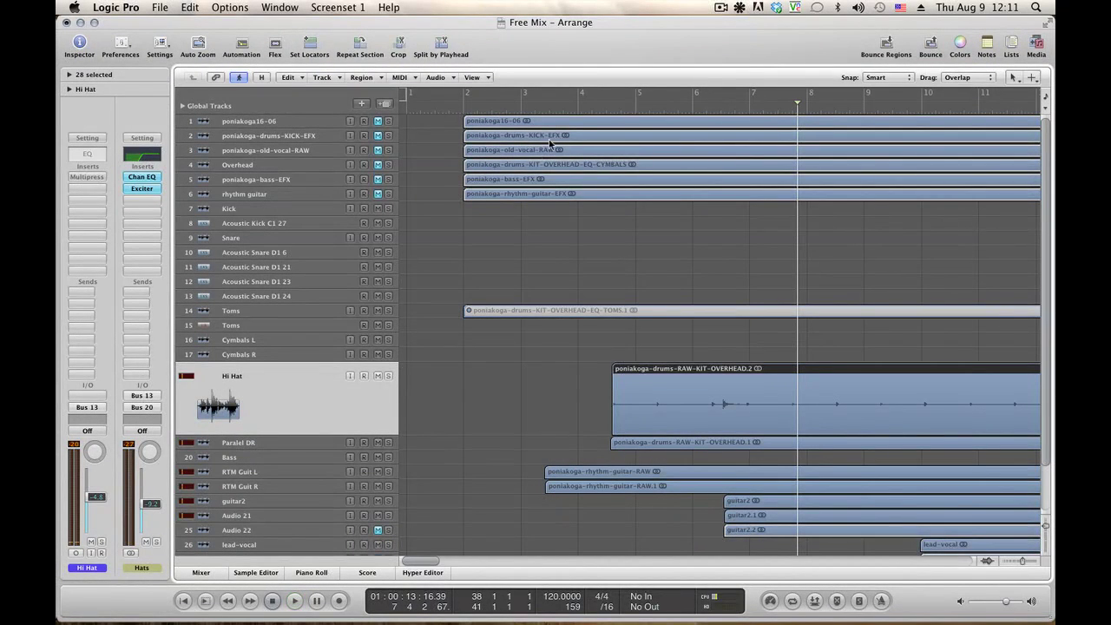
click(605, 111)
key(space)
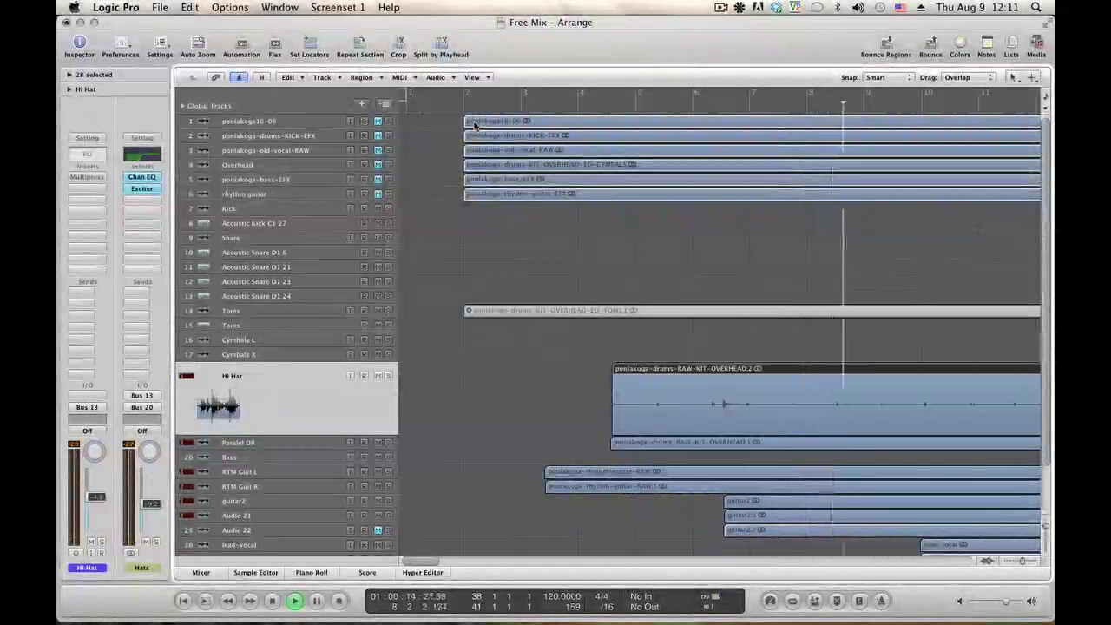
key(space)
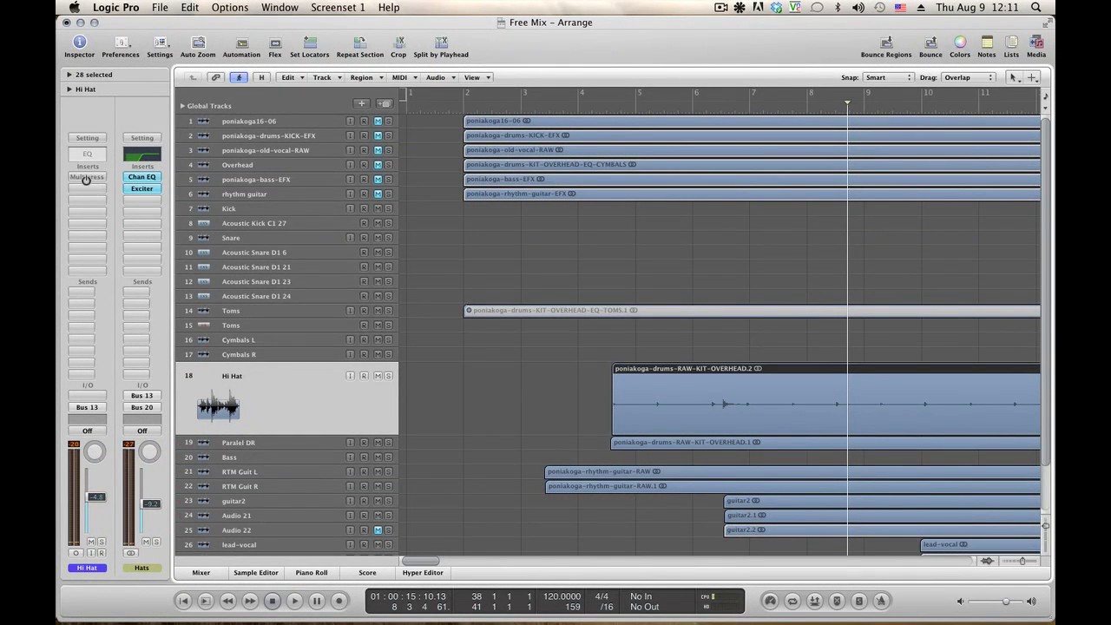
click(87, 177)
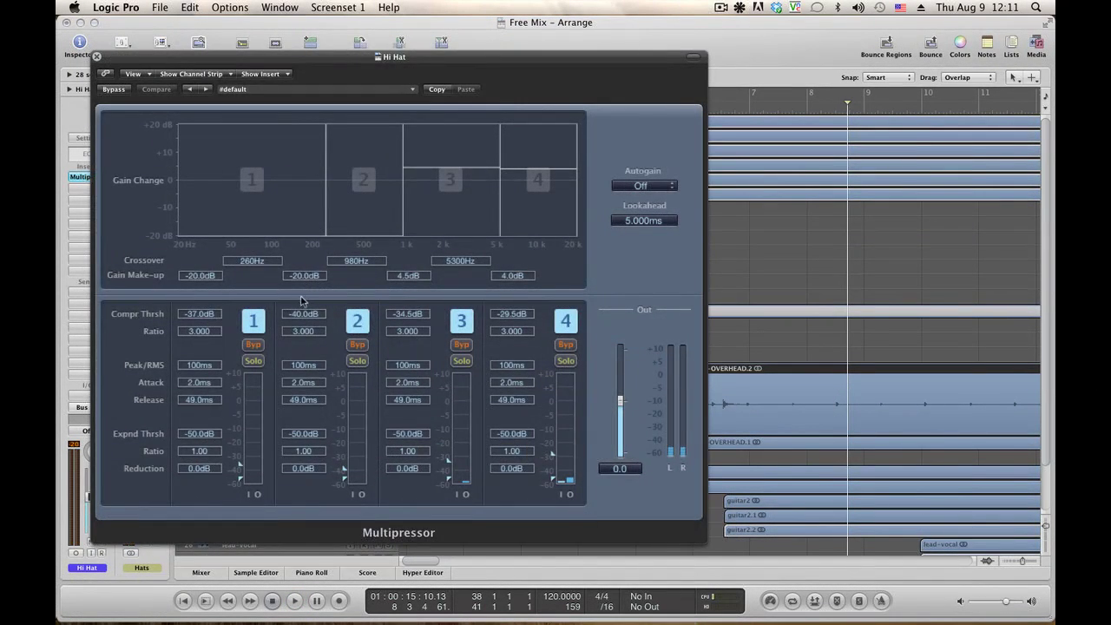
key(space)
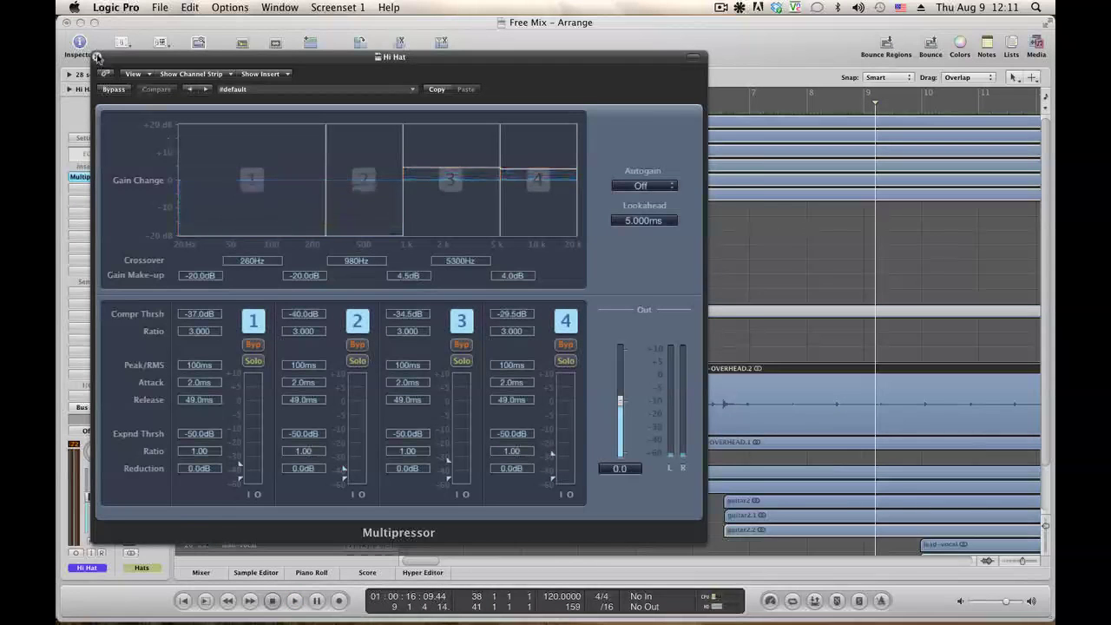
key(super+w)
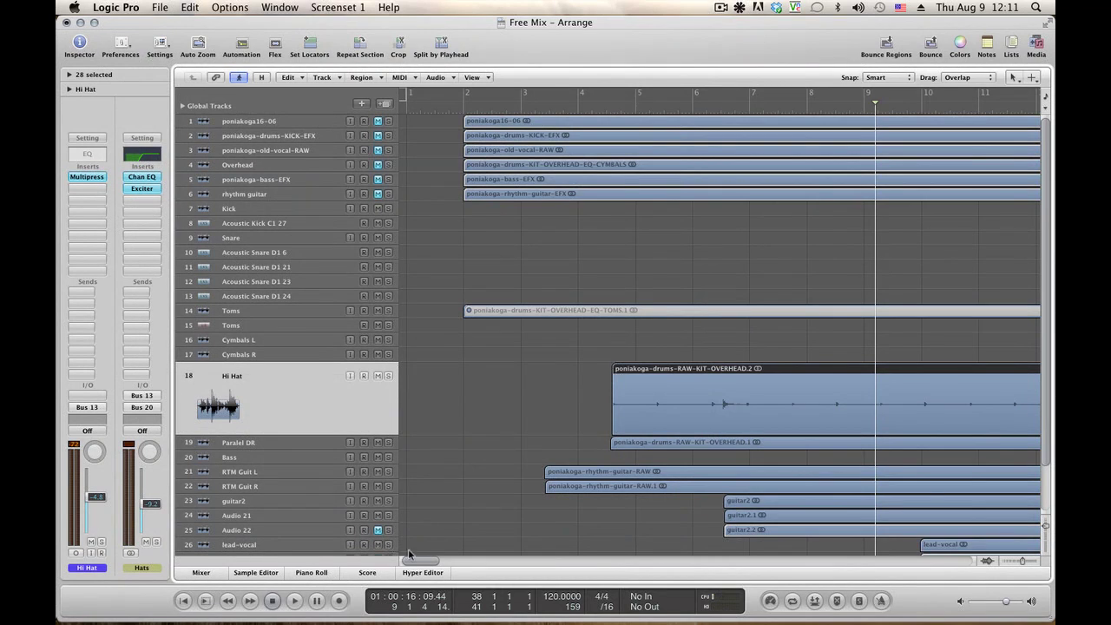
Play the intro into the lead vocal's entry and place the playhead just before bar 10
mouse_move(417, 563)
mouse_down()
mouse_move(438, 564)
mouse_move(429, 566)
mouse_up()
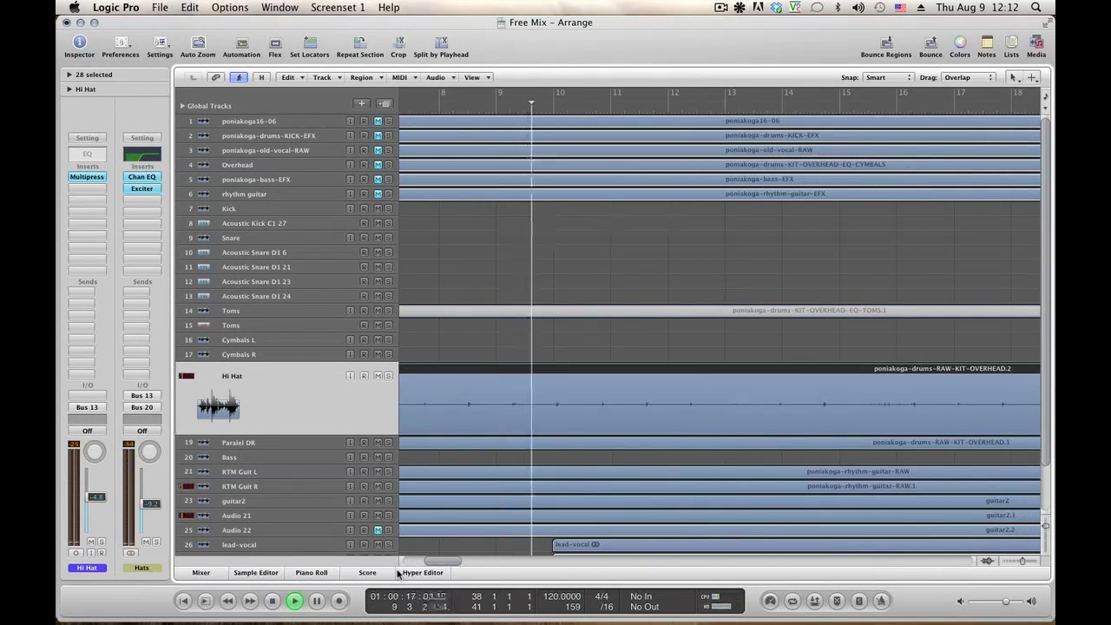
key(space)
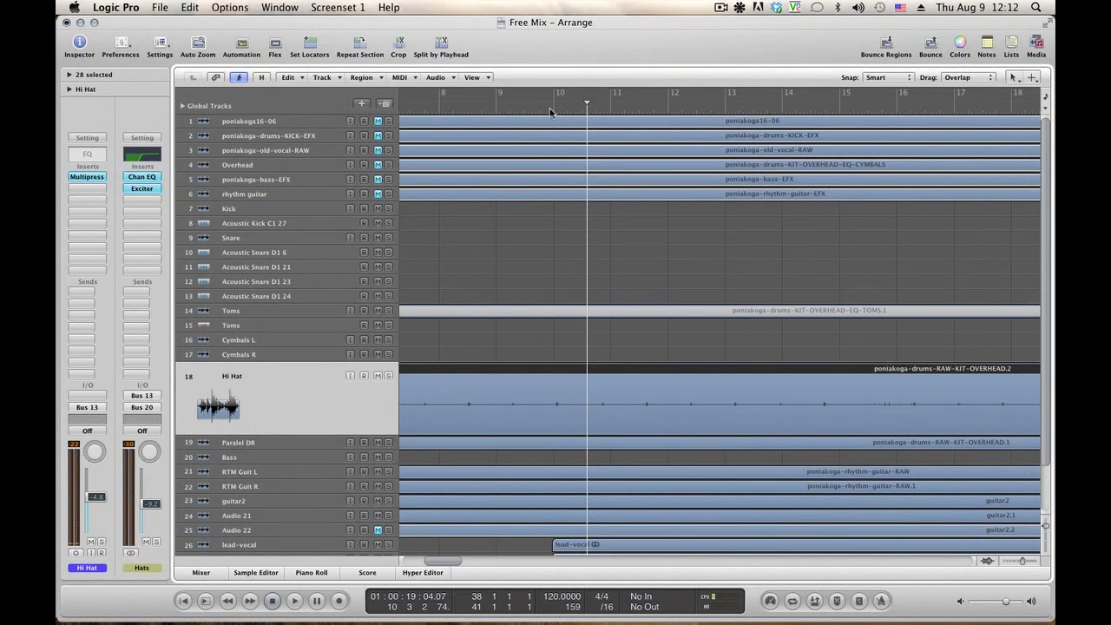
click(550, 110)
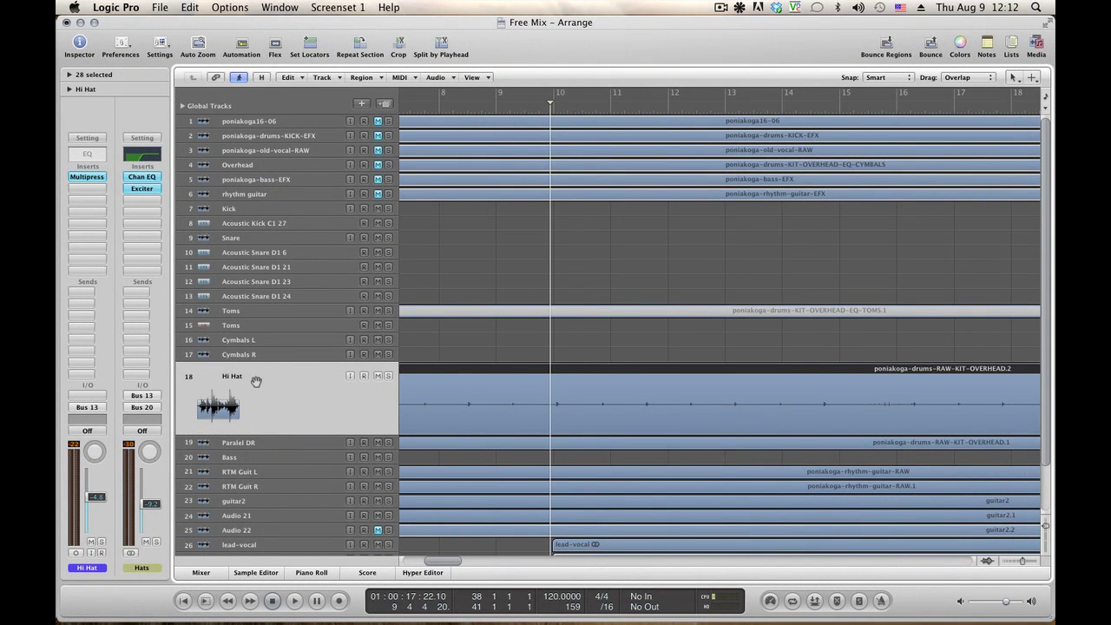
Show automation in the Arrange area and display the Insert #1 Bypass parameter on the Hi Hat track
key(a)
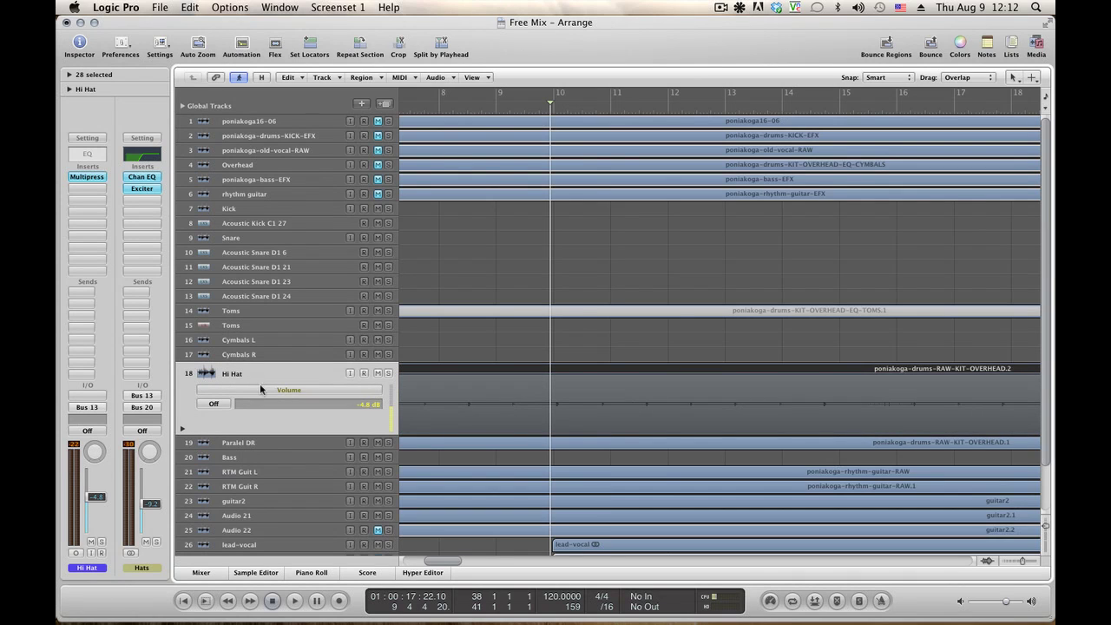
click(262, 392)
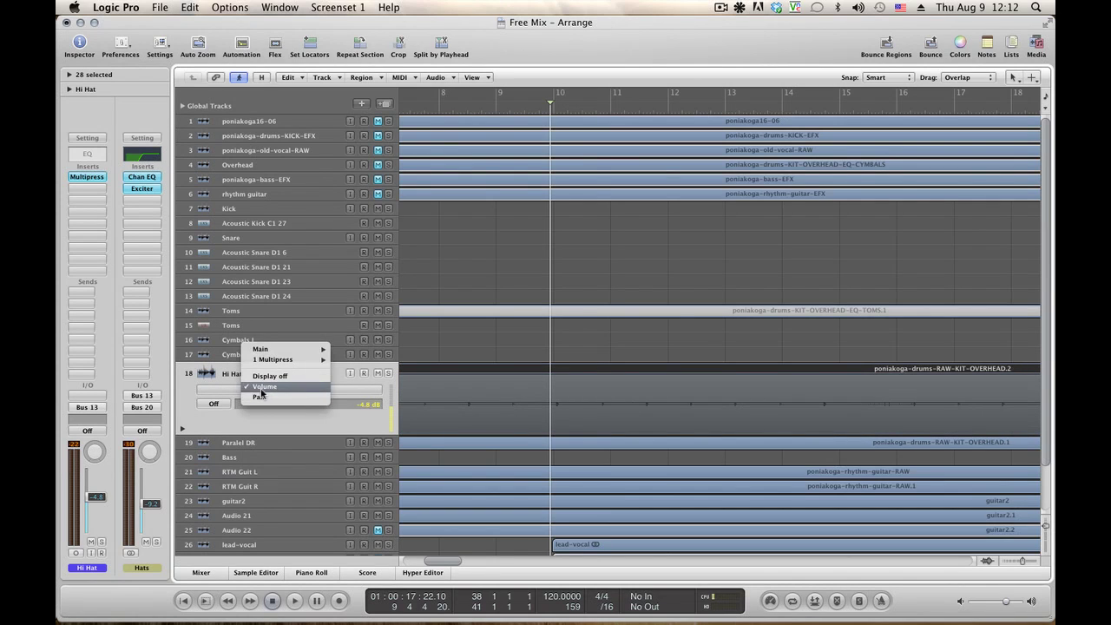
mouse_move(280, 350)
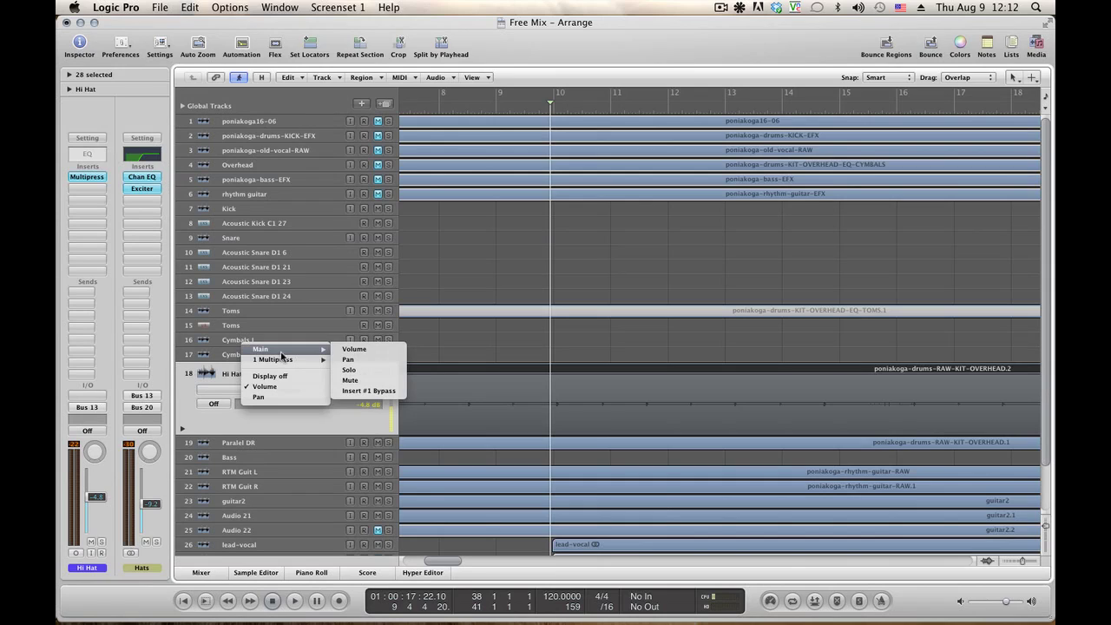
click(384, 390)
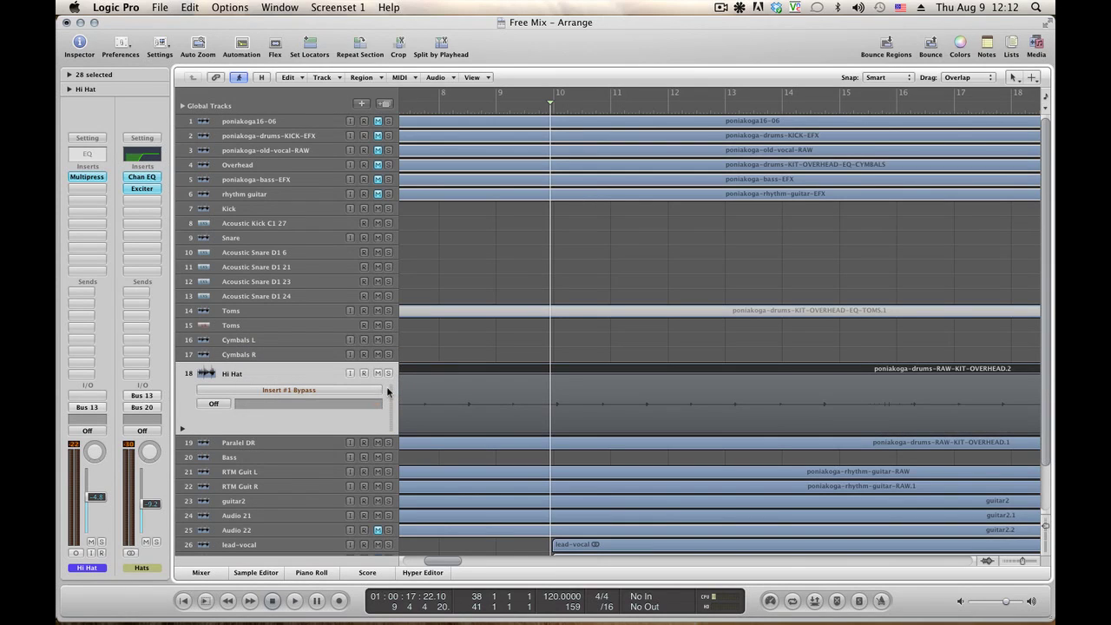
Automate the Hi Hat's Insert #1 Bypass so the Multipressor is bypassed until just before bar 10 and active from there
click(537, 434)
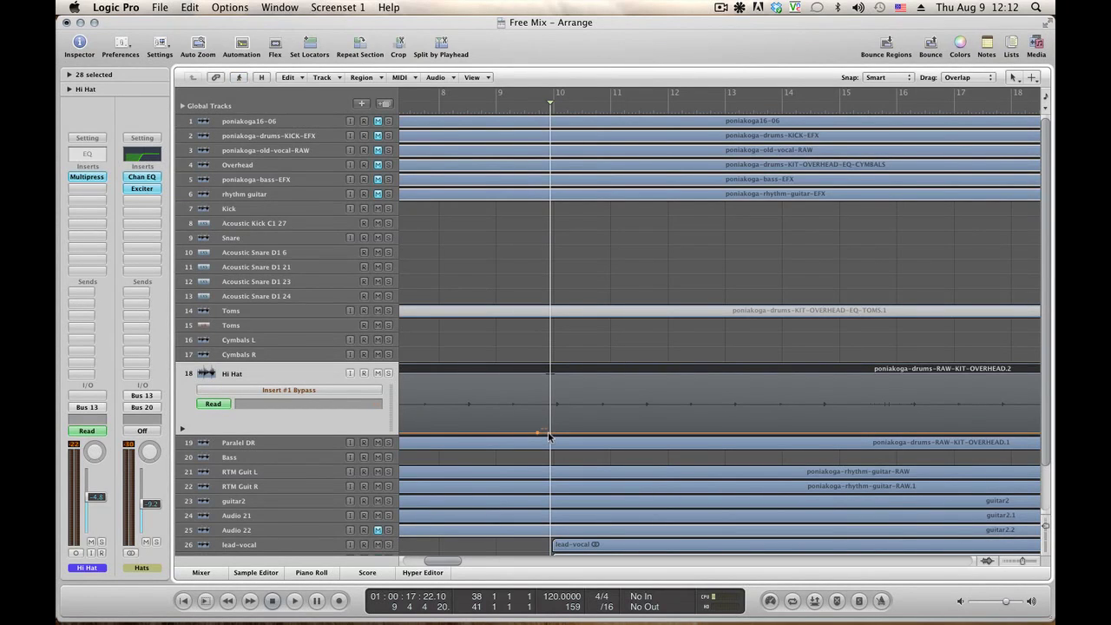
drag(505, 436, 506, 379)
drag(568, 404, 568, 426)
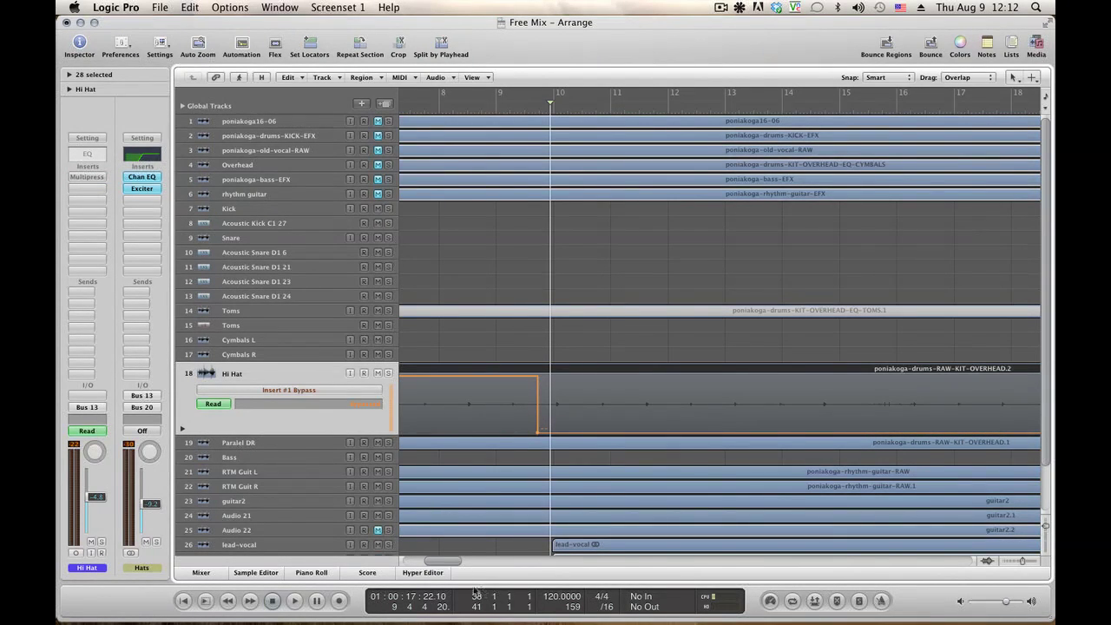
Audition the Hi Hat's bypass automation from about bar 4 past bar 10, including with the track soloed, and unsolo it
drag(441, 563, 424, 562)
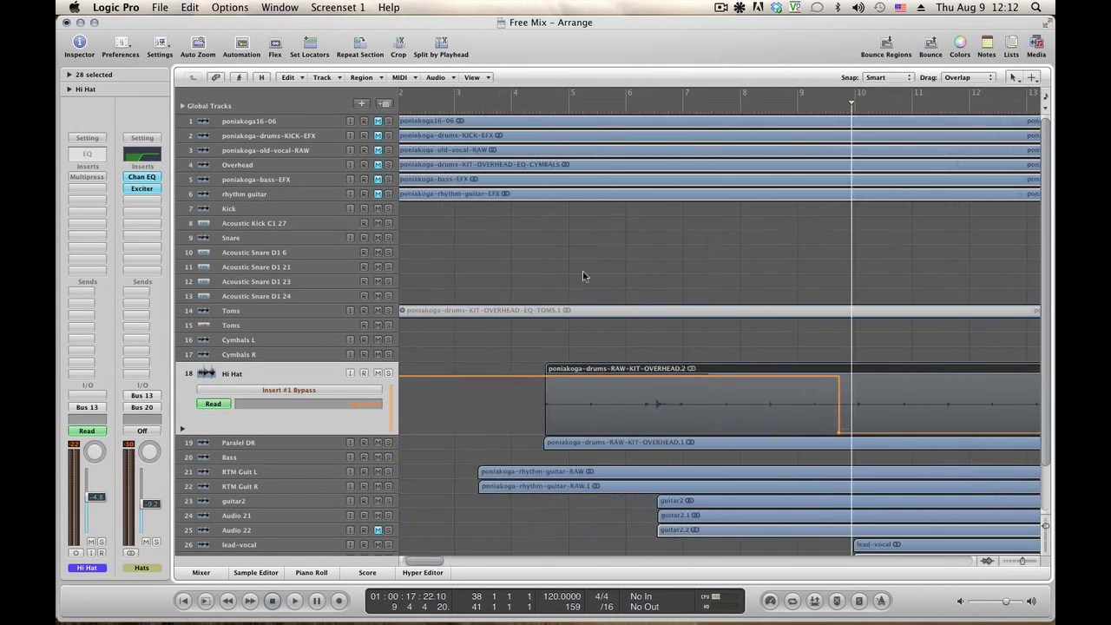
click(521, 106)
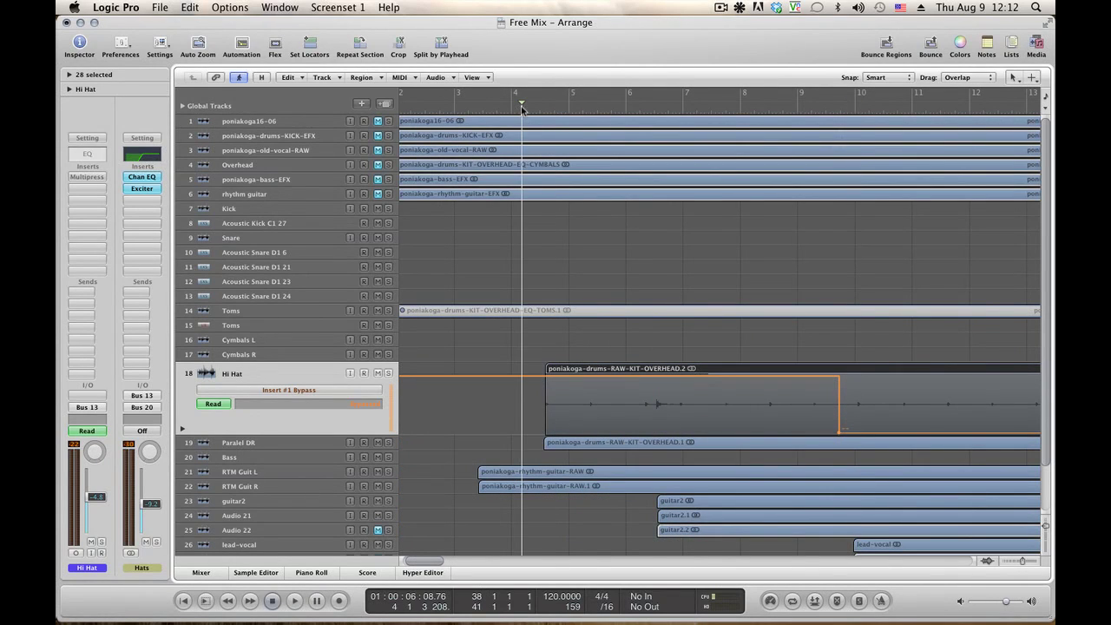
key(space)
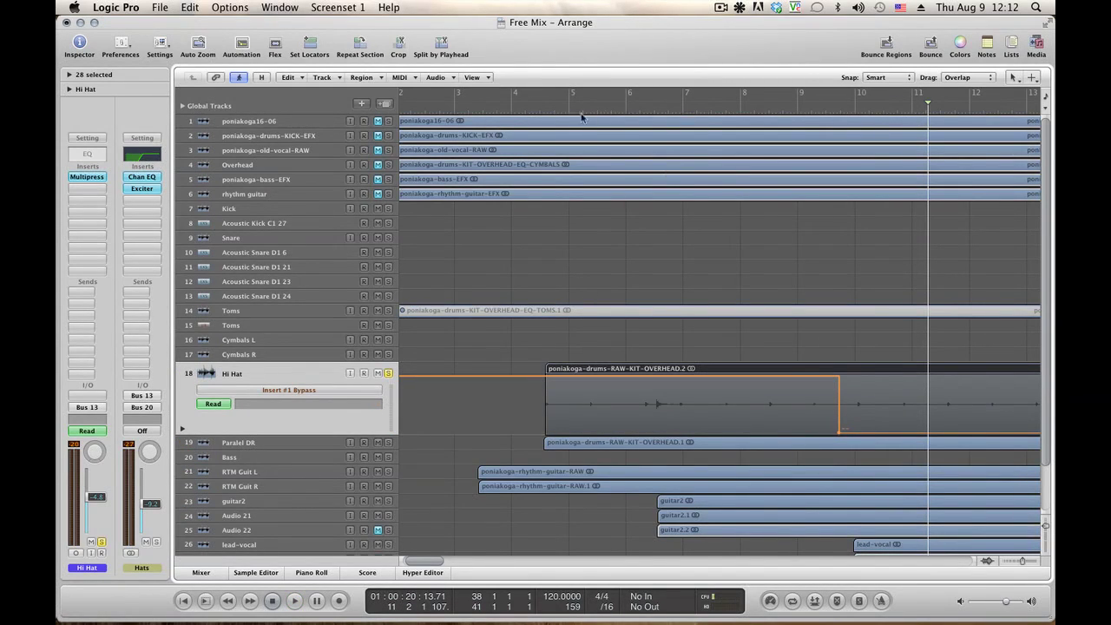
click(700, 111)
key(space)
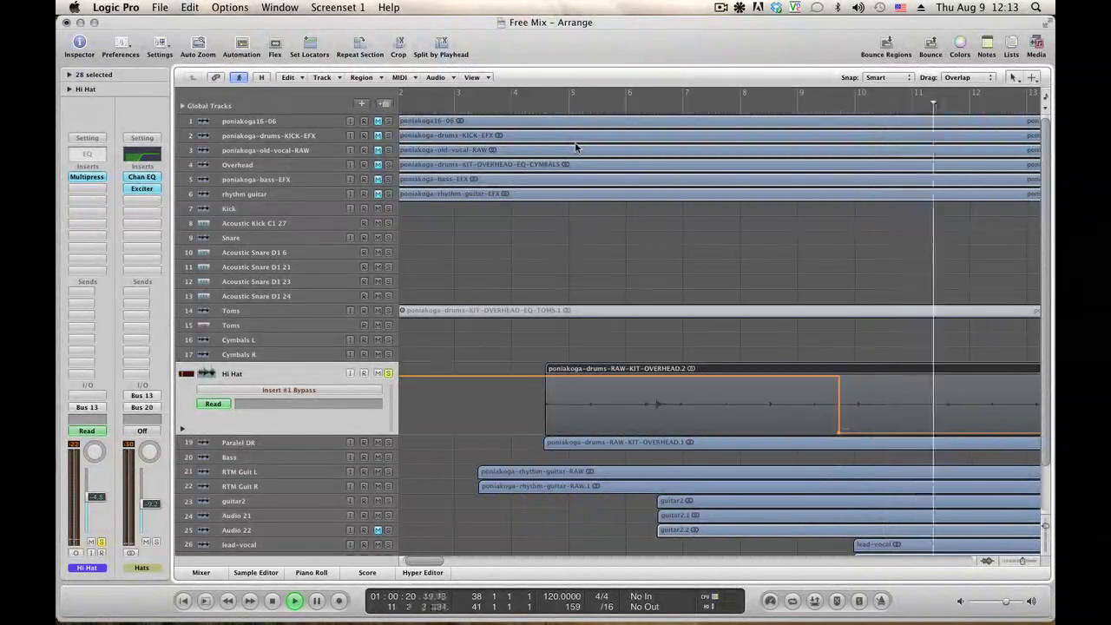
click(517, 106)
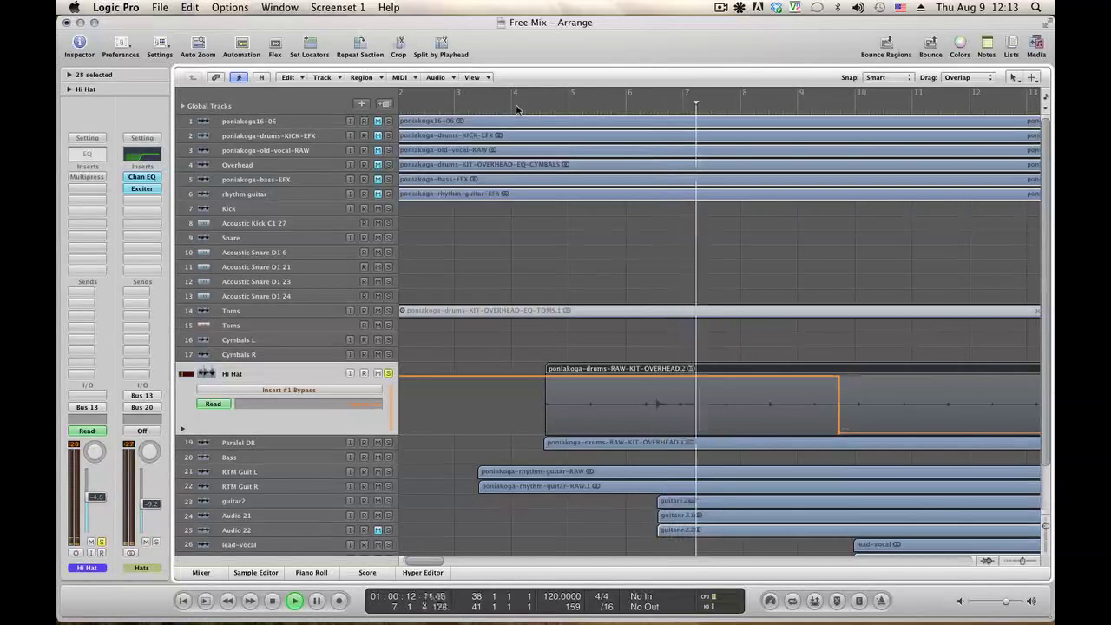
key(space)
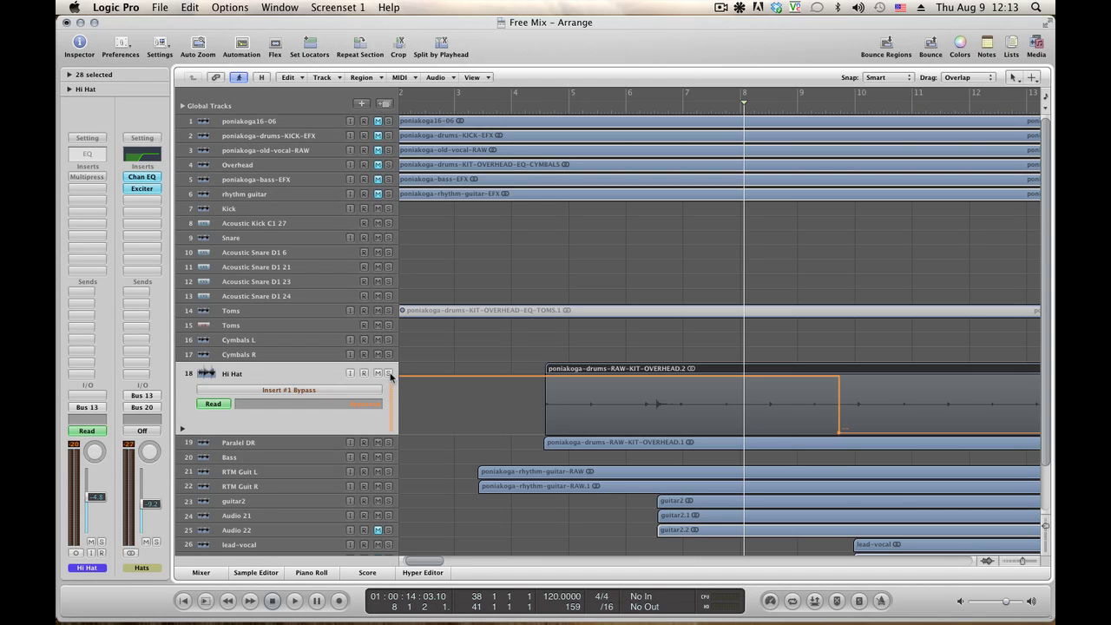
Add one new software instrument track below the Hi Hat track, with output 1-2
click(355, 78)
click(340, 77)
click(450, 106)
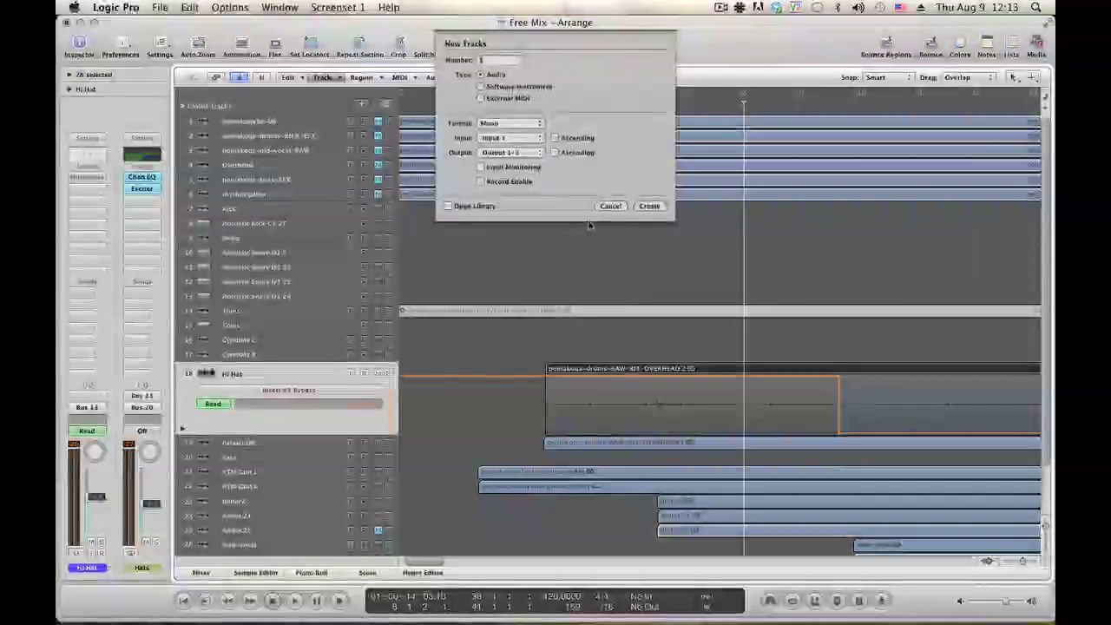
click(500, 87)
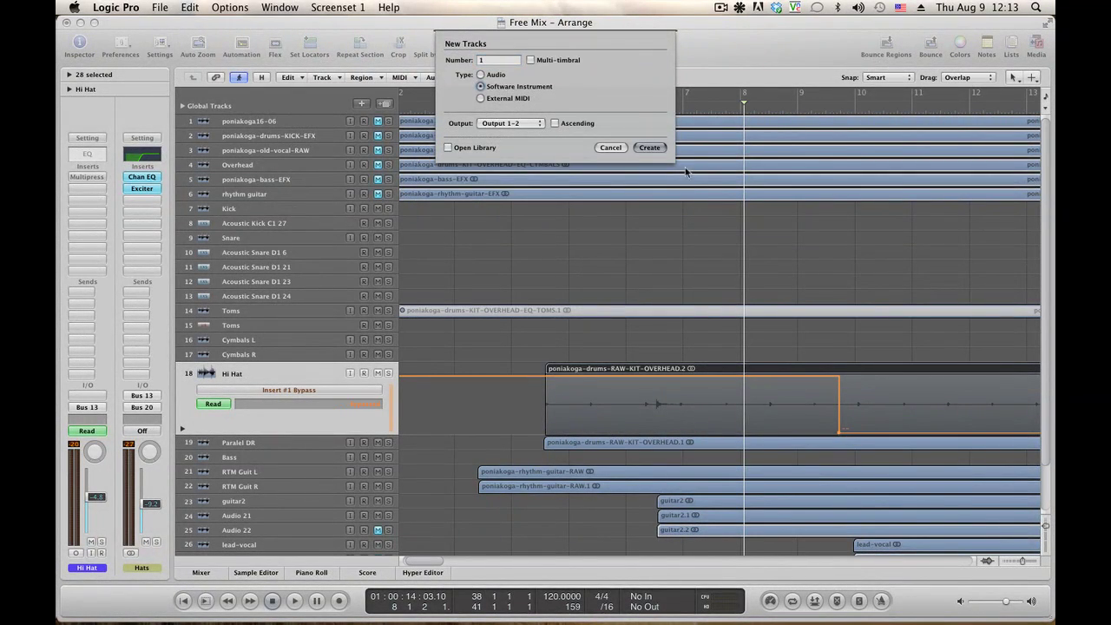
click(648, 148)
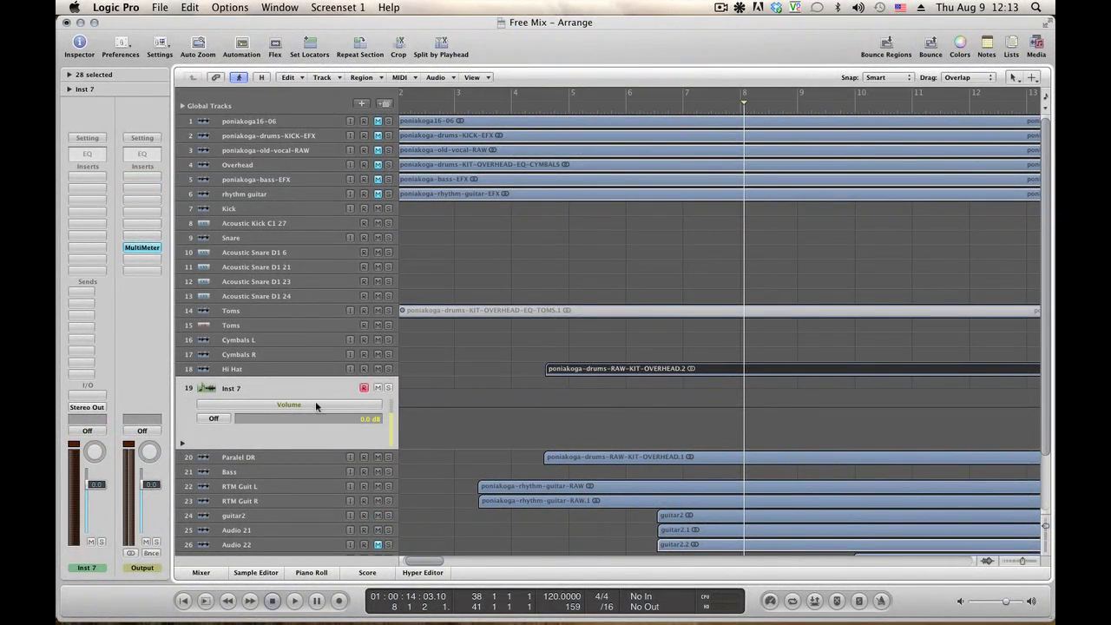
Insert the EXS24 sampler on the new instrument track, load its Test instrument and close the plug-in window
click(92, 413)
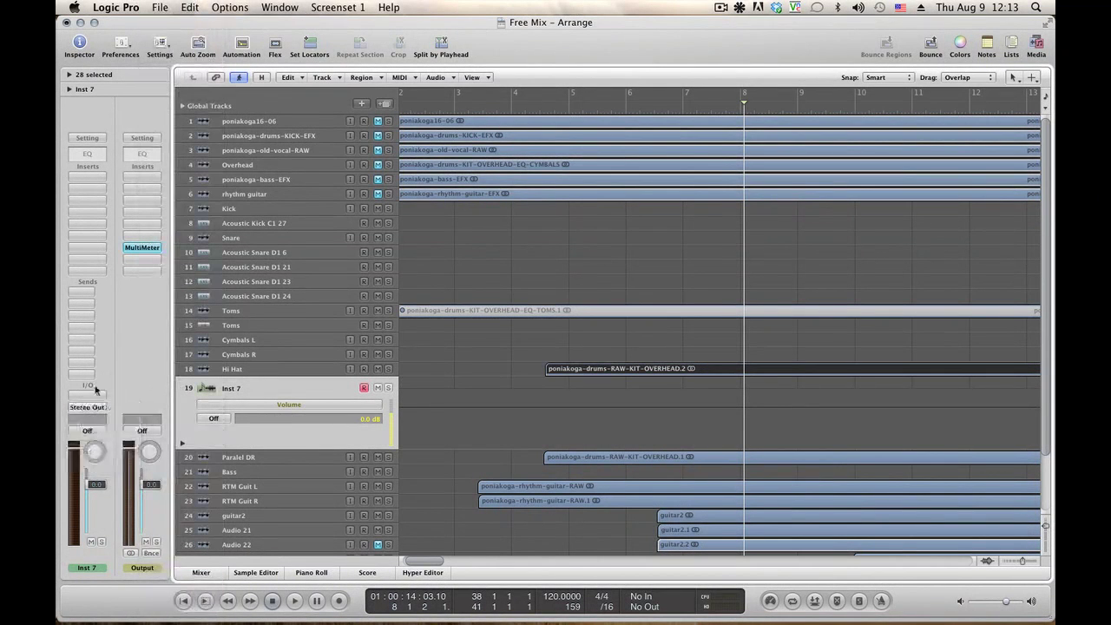
click(90, 397)
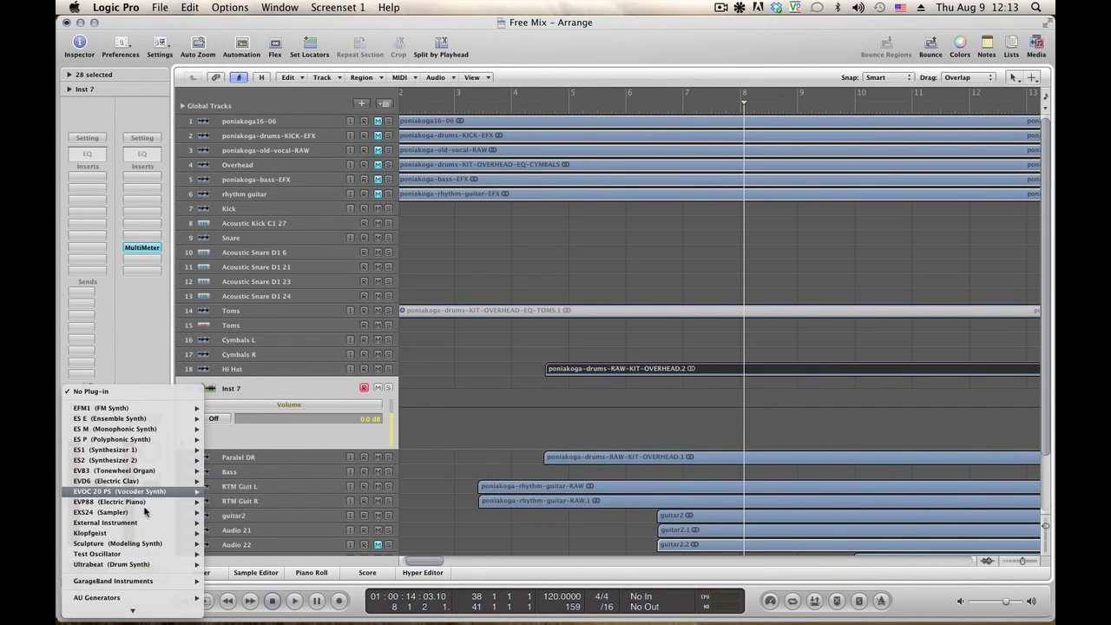
mouse_move(147, 513)
click(238, 521)
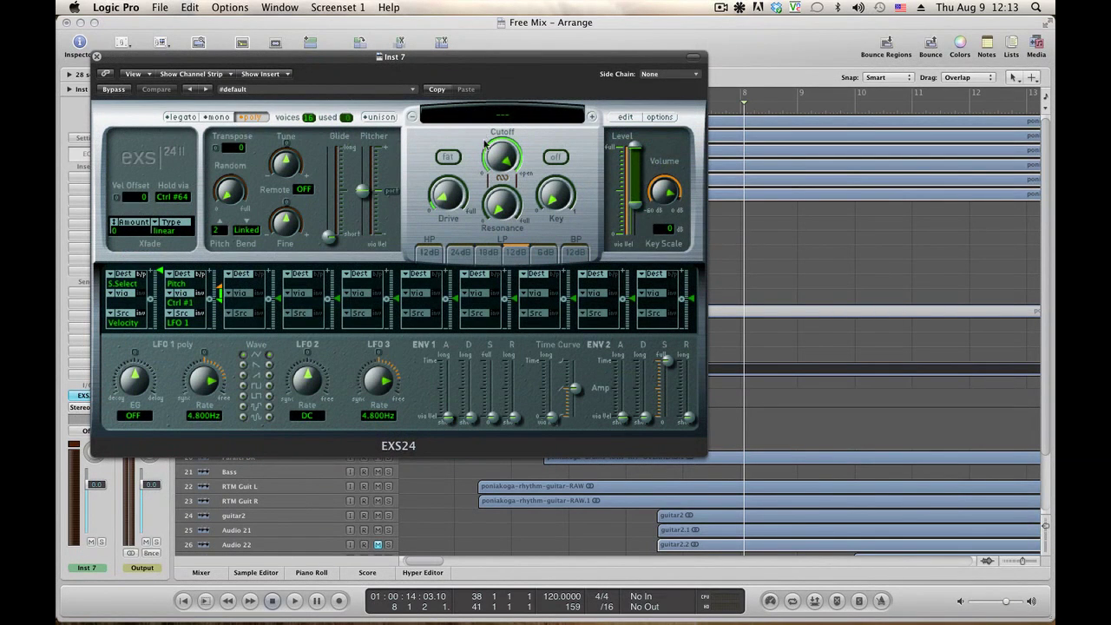
click(498, 116)
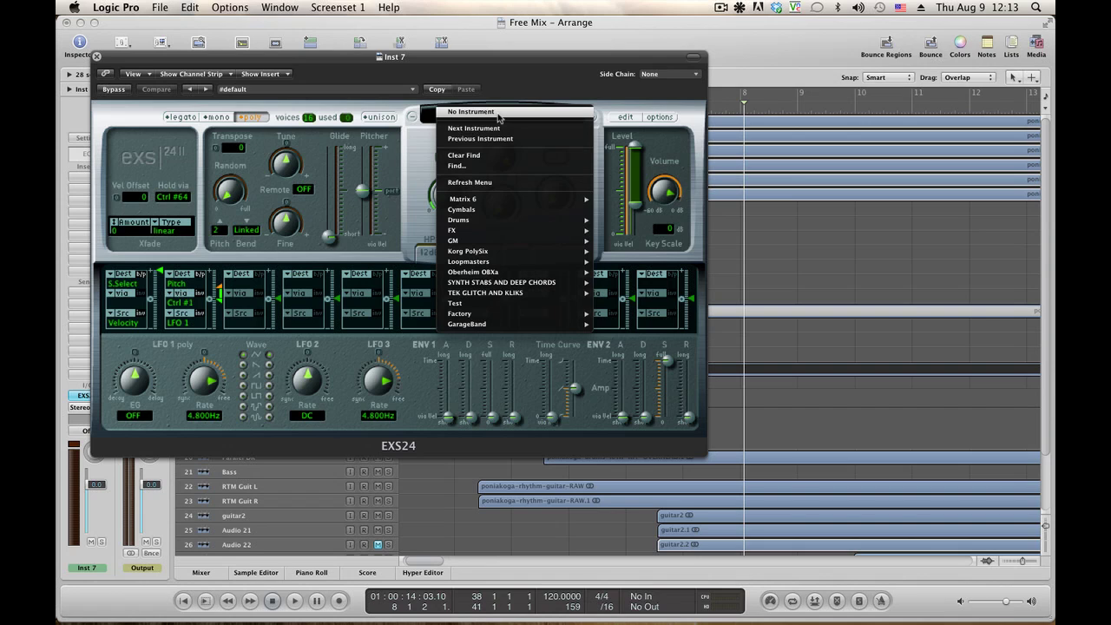
mouse_move(543, 297)
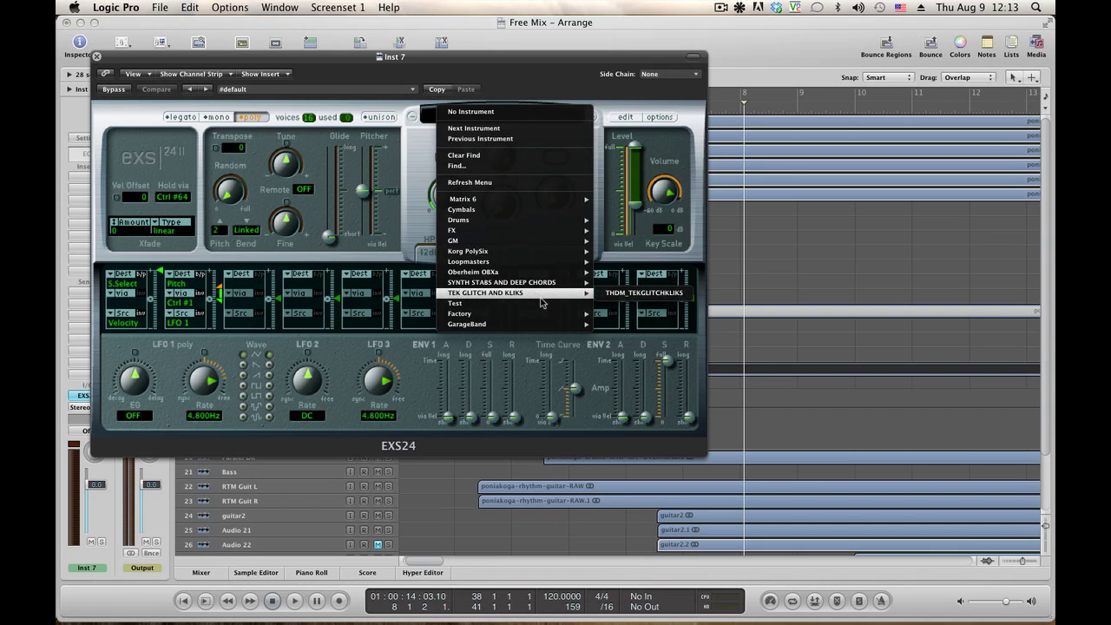
click(540, 311)
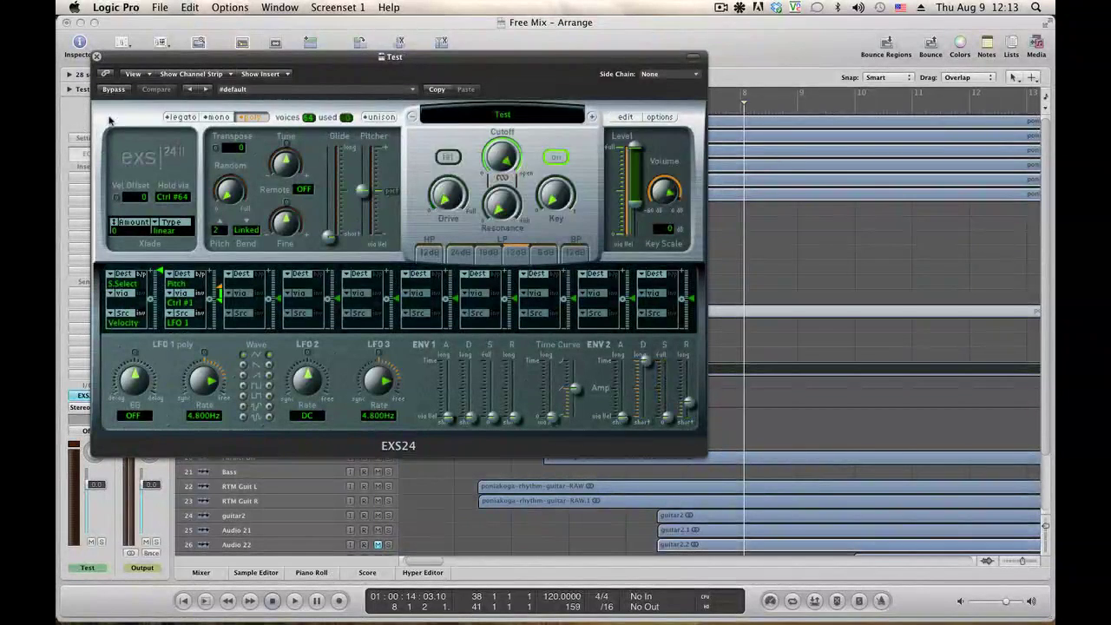
click(96, 58)
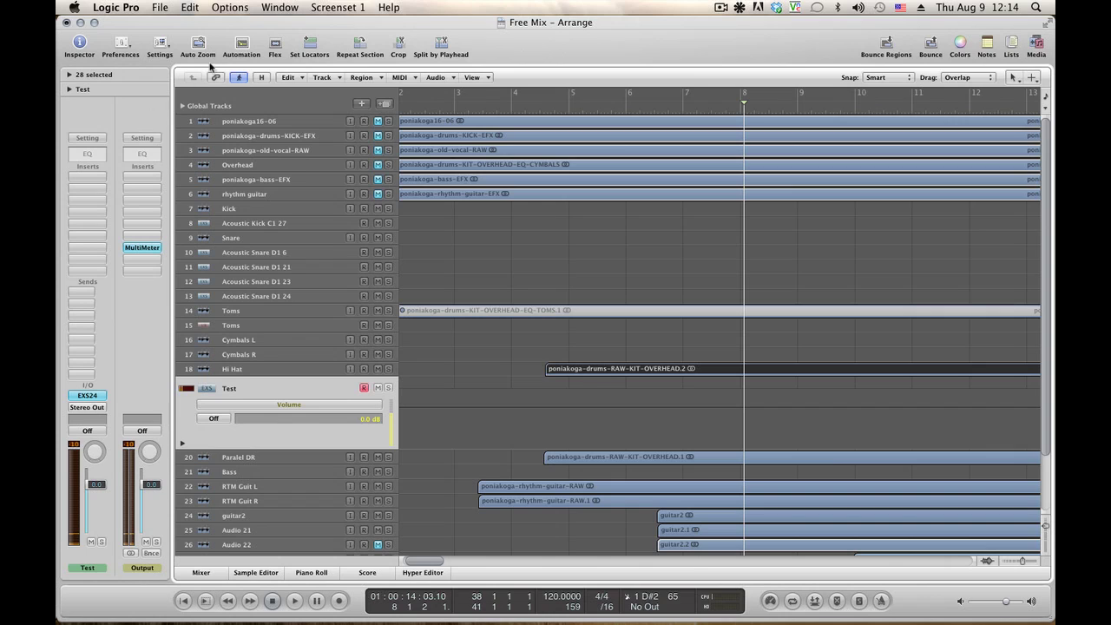
Try the sampler against the intro, enlarge the tracks vertically, and record two sampler notes in bar 6 on the Test track
double_click(521, 111)
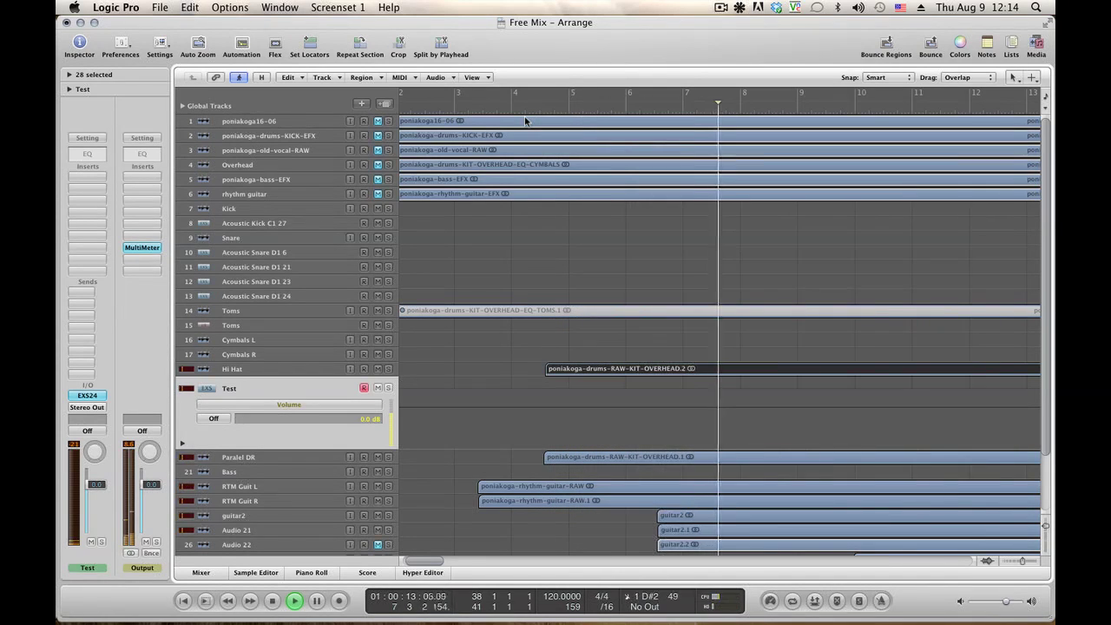
key(space)
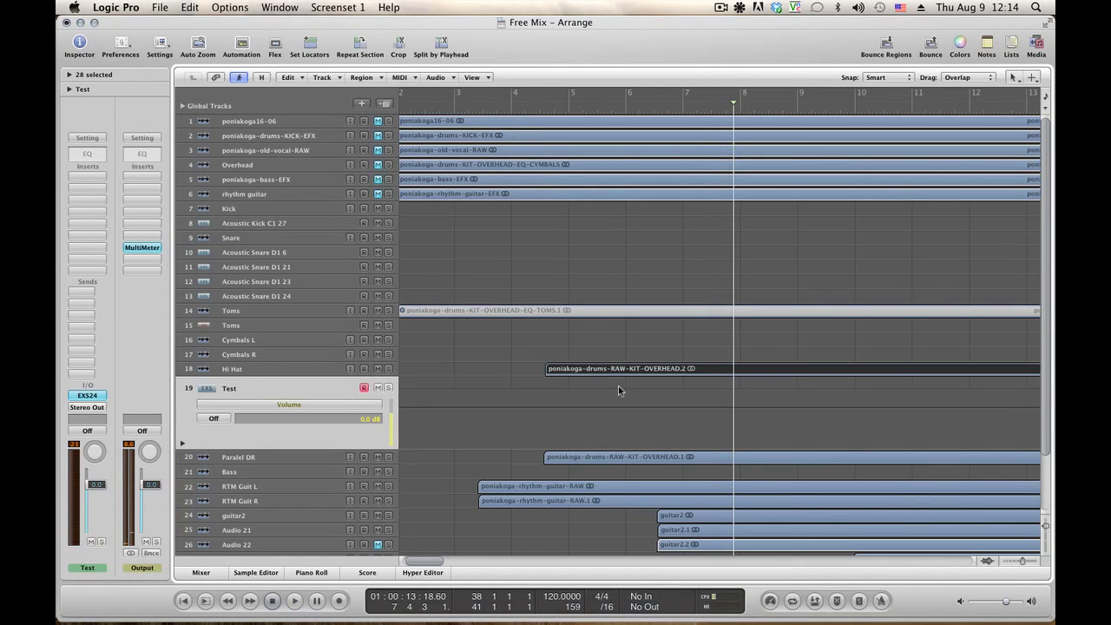
drag(1045, 529, 1050, 545)
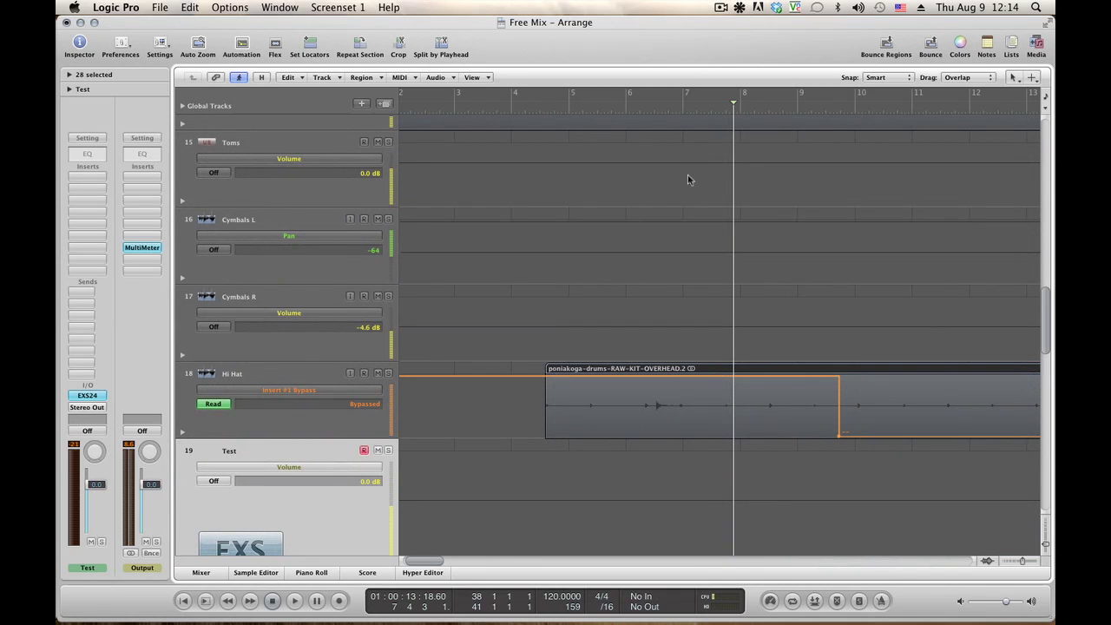
click(564, 115)
key(r)
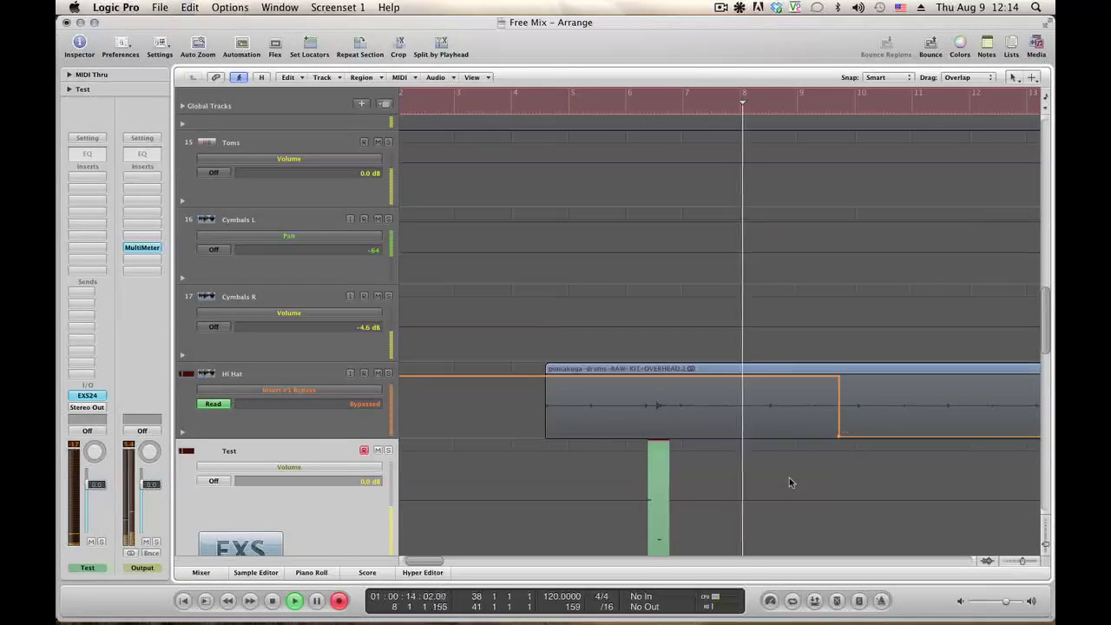
key(space)
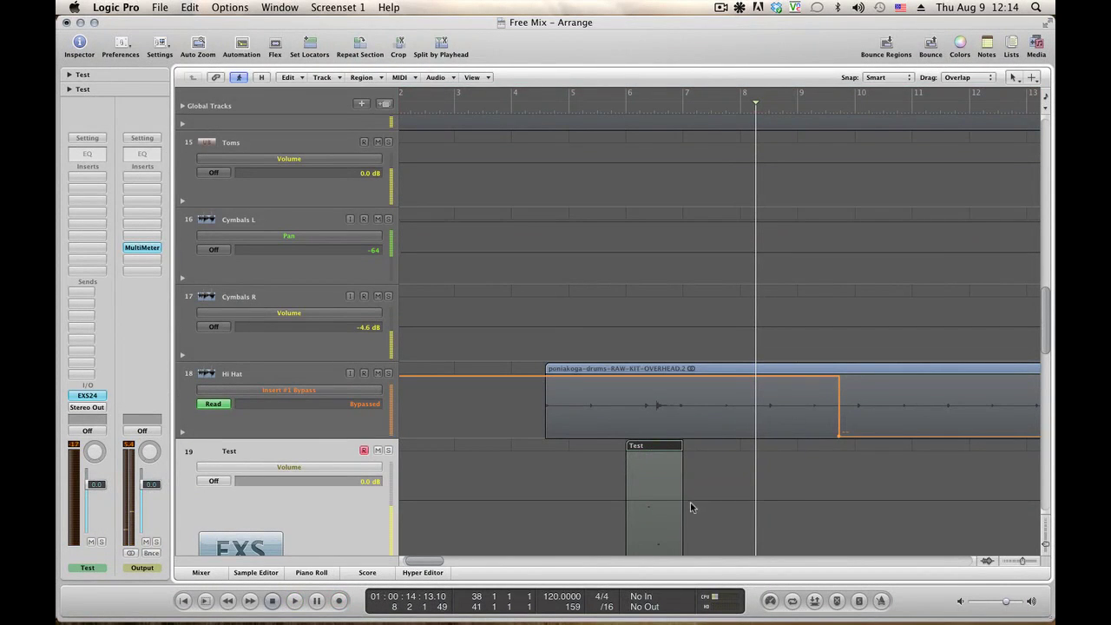
Solo the Hi Hat and Test tracks and audition the recorded region from just before bar 6
click(609, 104)
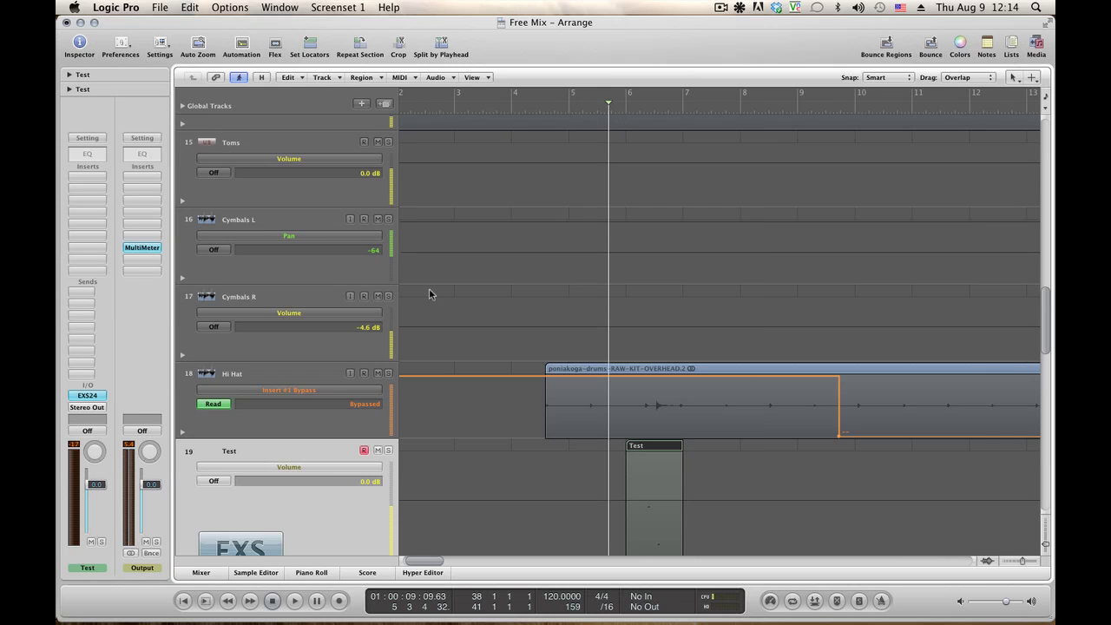
click(388, 450)
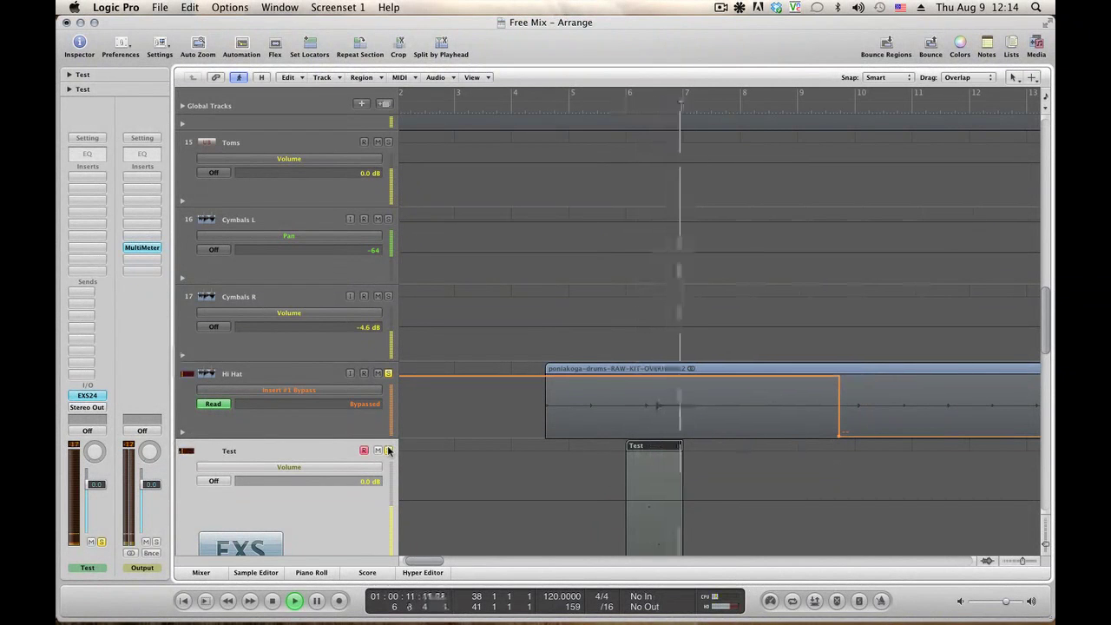
key(space)
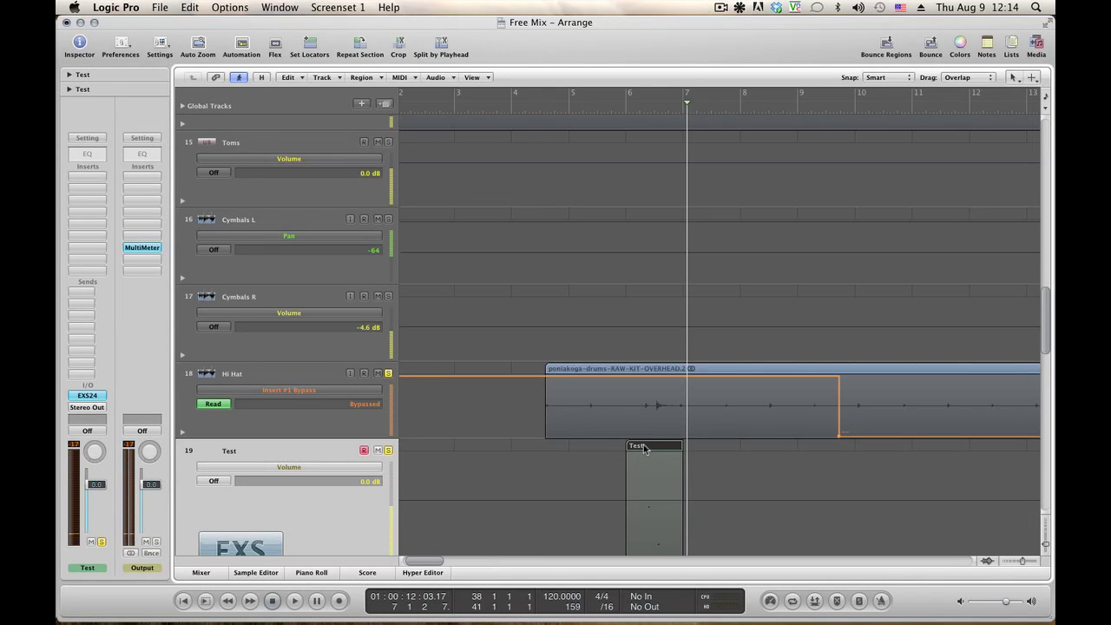
Show the recorded Test region in the Piano Roll, play it, and set a cycle from bar 6 to bar 7
double_click(643, 447)
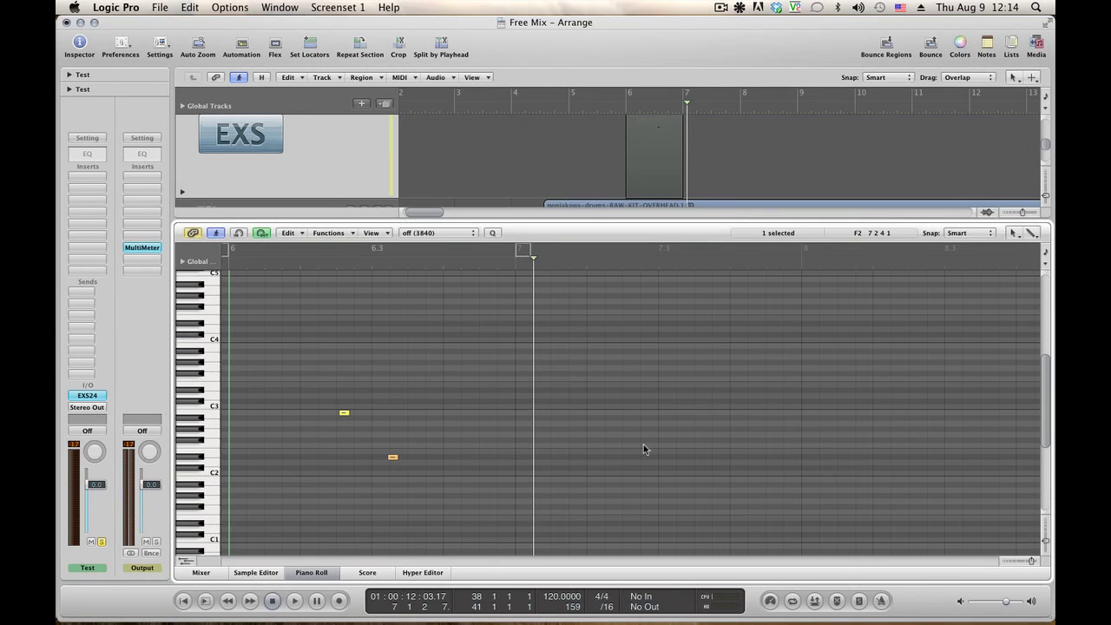
key(space)
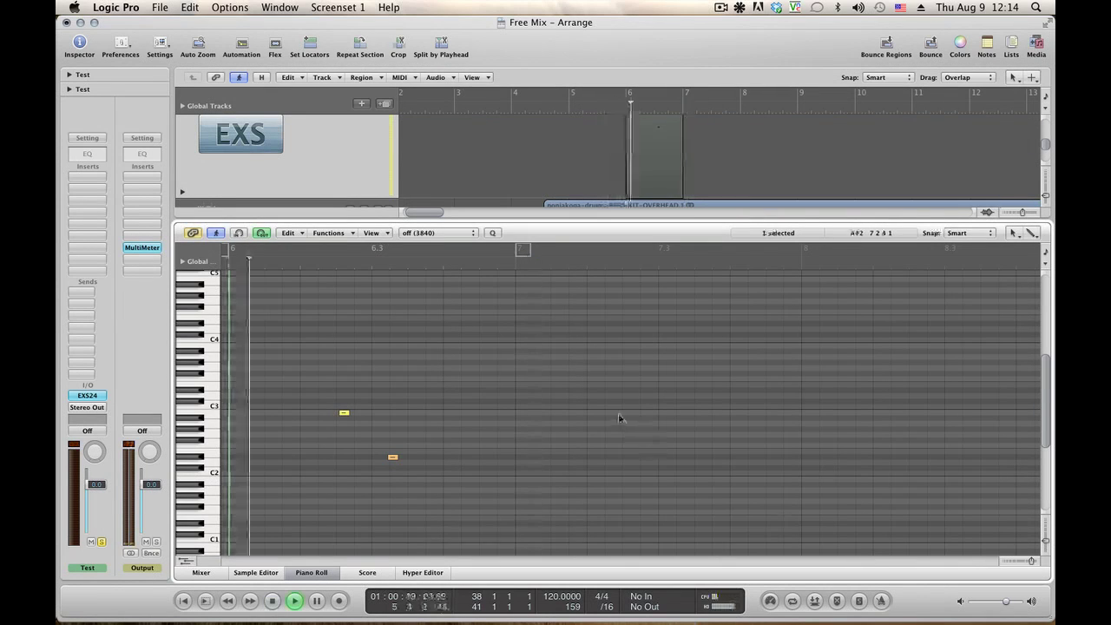
key(space)
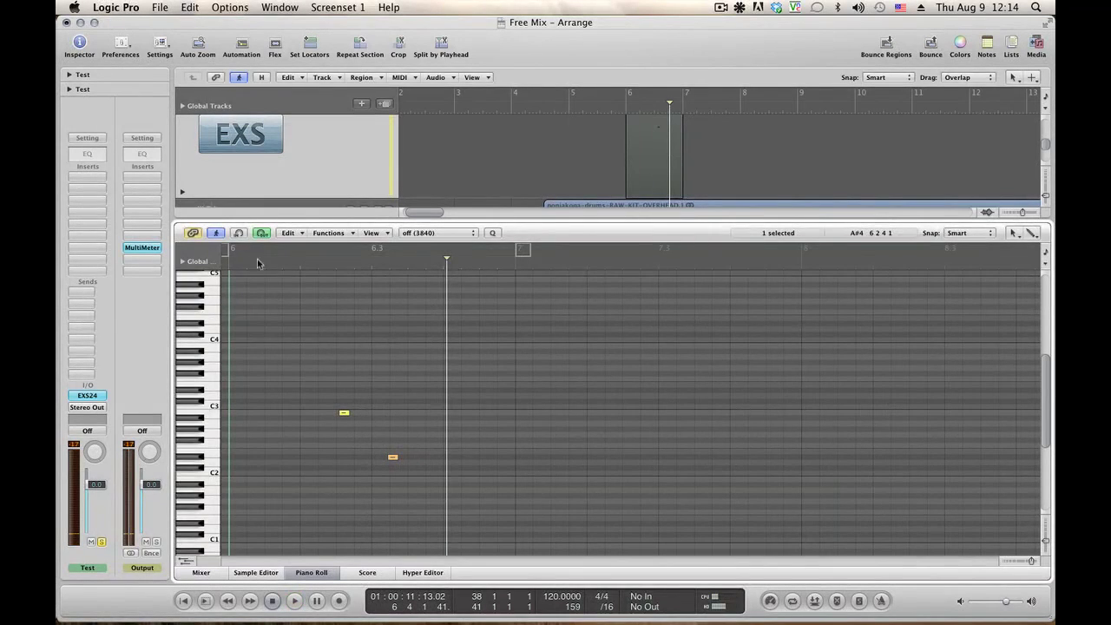
drag(253, 256, 506, 278)
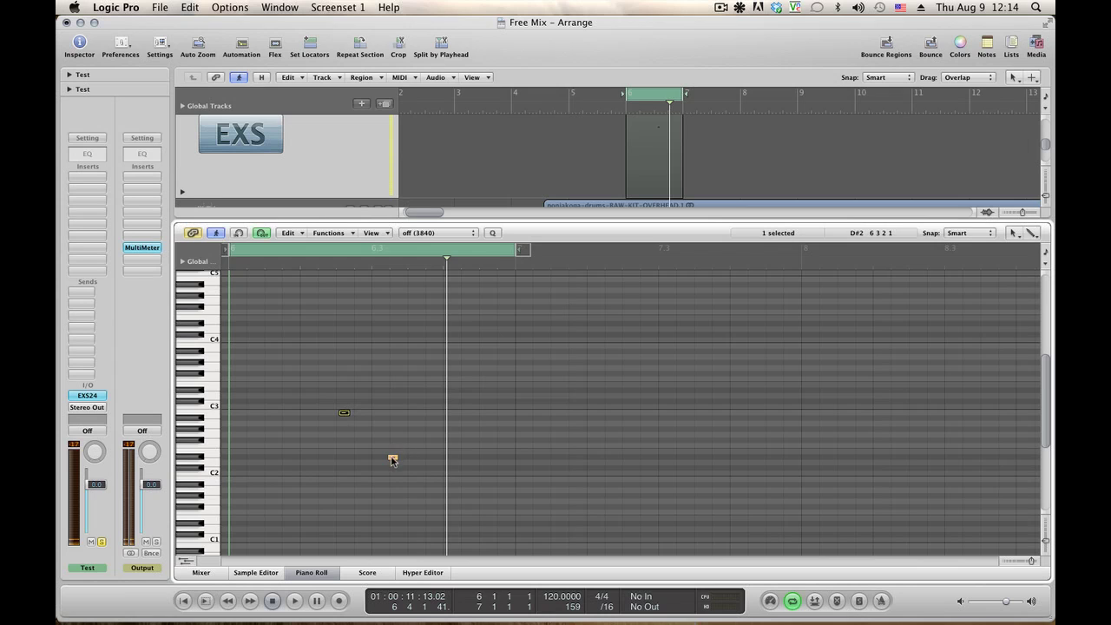
Set the B2 note's velocity to 65 in the Event list and audition the cycled bar
click(1012, 45)
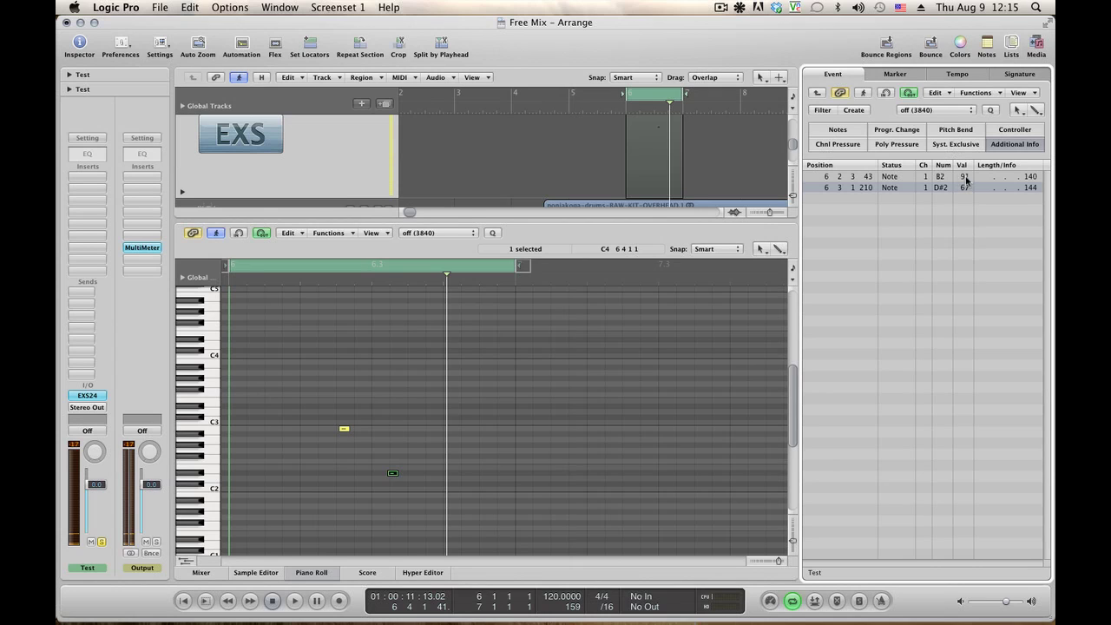
drag(966, 179, 971, 217)
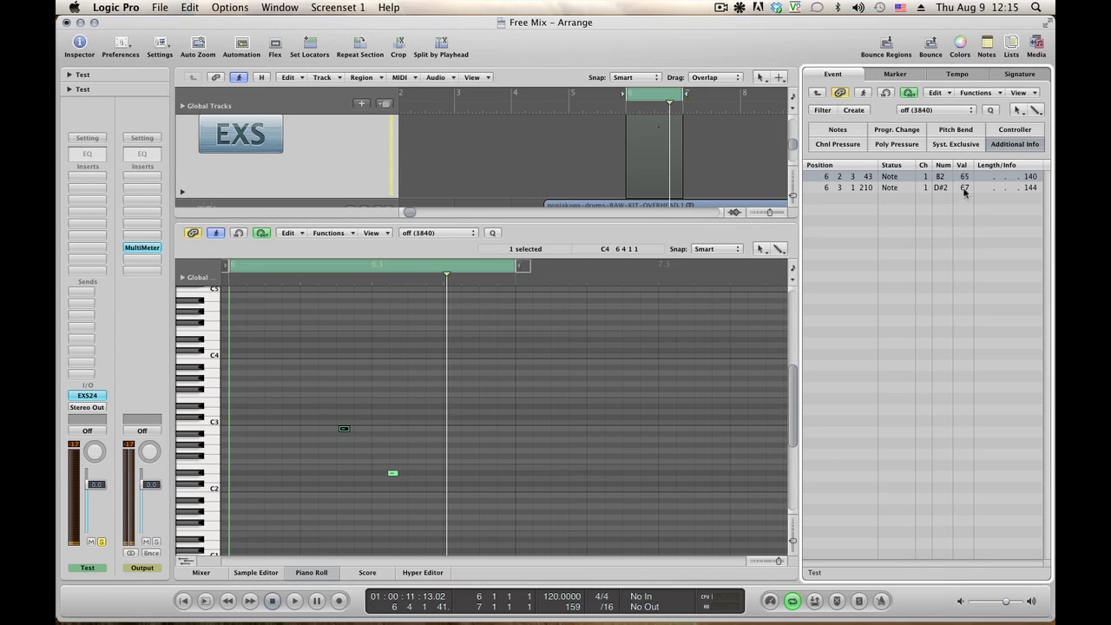
click(1009, 47)
key(space)
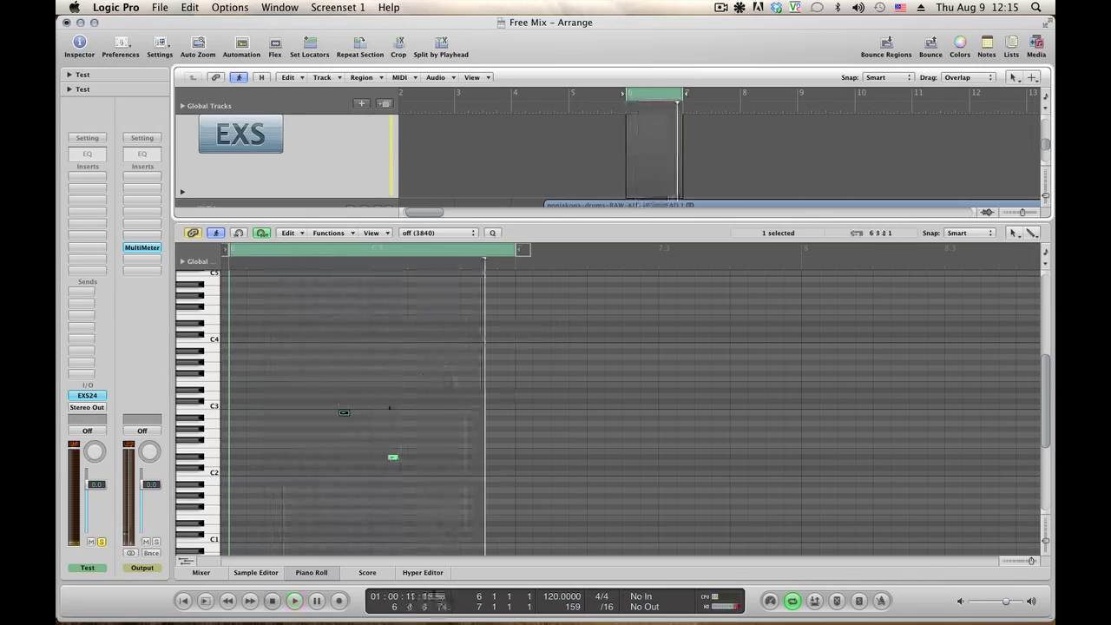
key(space)
Move the B2 note earlier to about 6 2 2 153 in small nudges, auditioning the cycled bar after each one
drag(345, 413, 339, 414)
key(space)
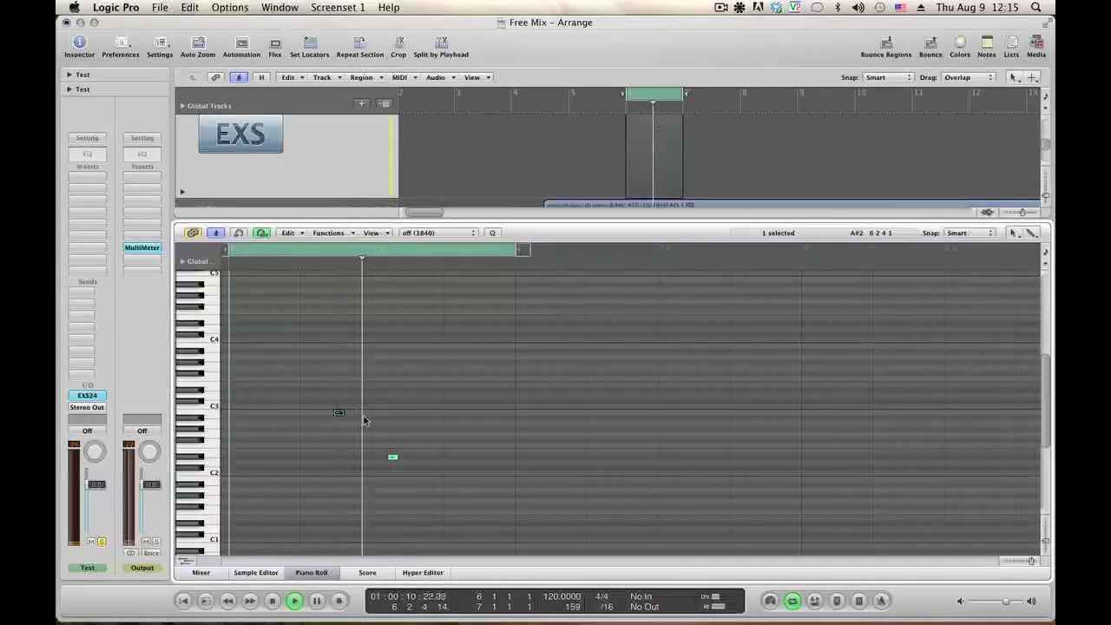
key(space)
drag(337, 414, 333, 414)
key(space)
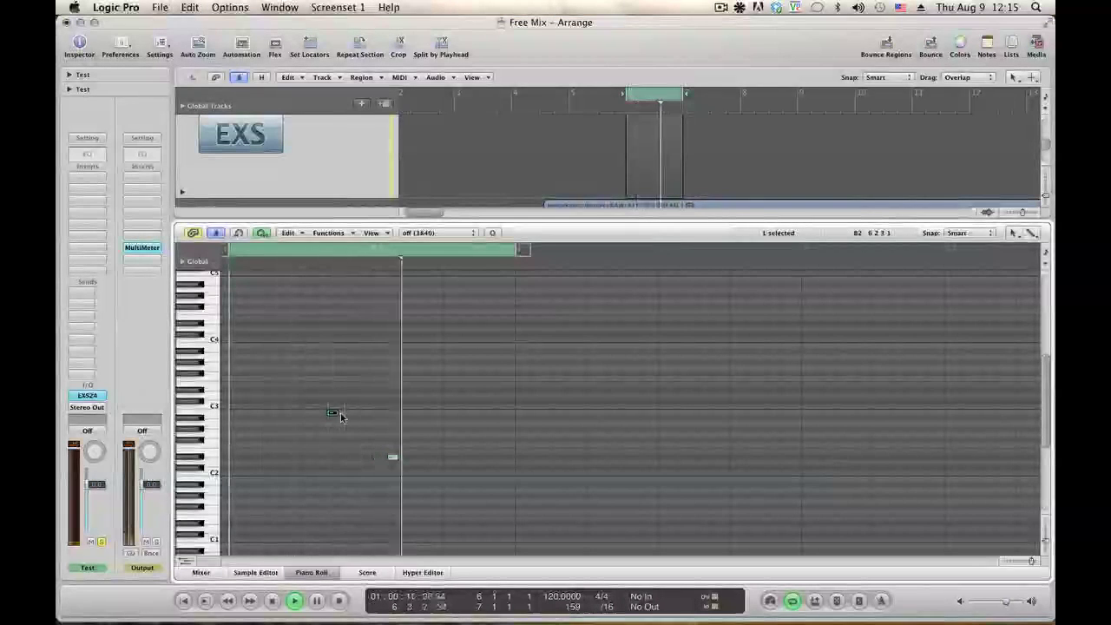
key(space)
drag(333, 414, 332, 414)
key(space)
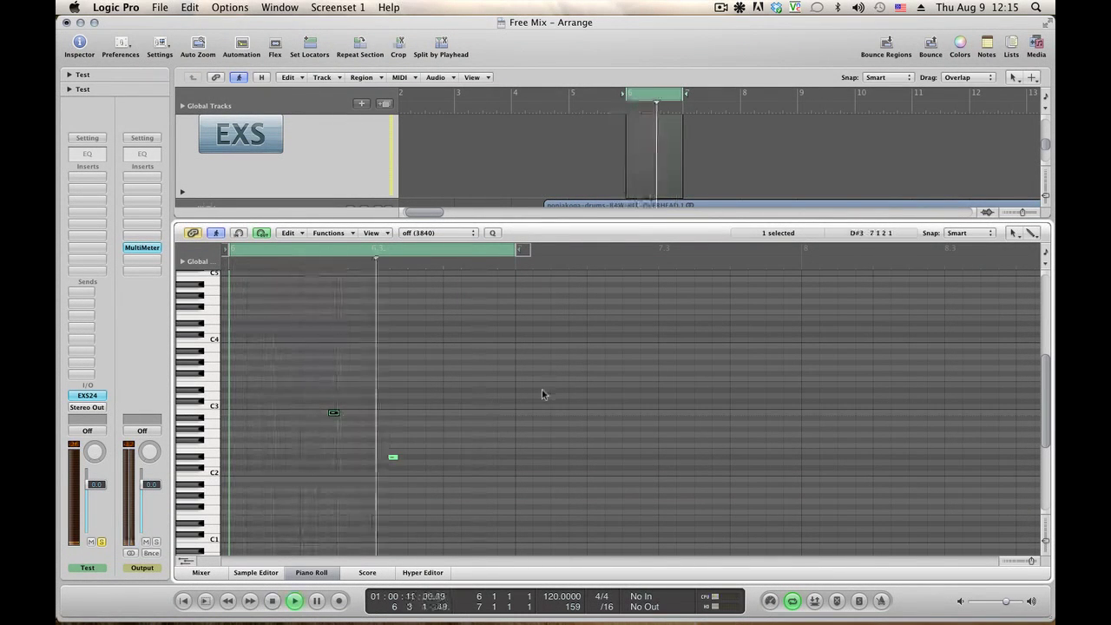
key(space)
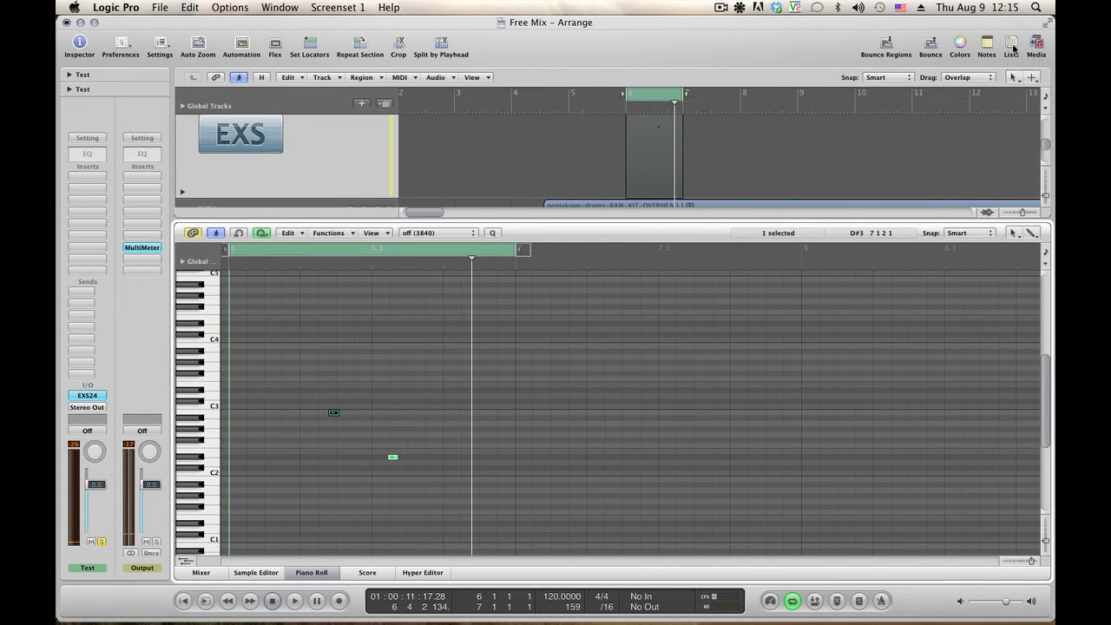
Fine-tune the note positions in the Event list to 6 2 2 131 for B2 and 6 3 1 177 for D#2, auditioning the cycle
click(1012, 47)
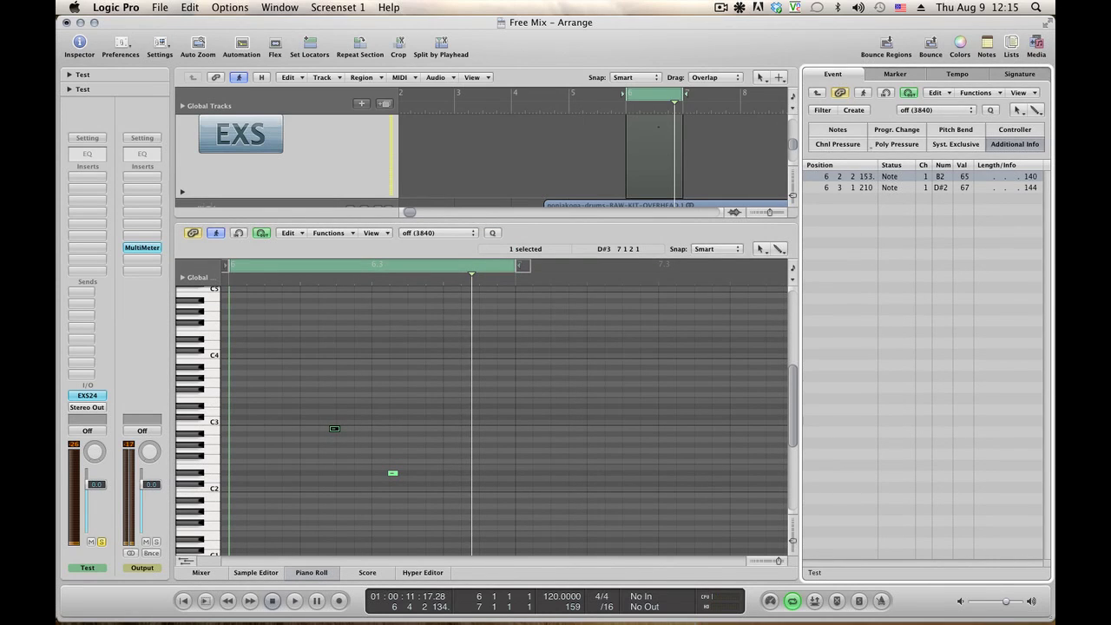
key(space)
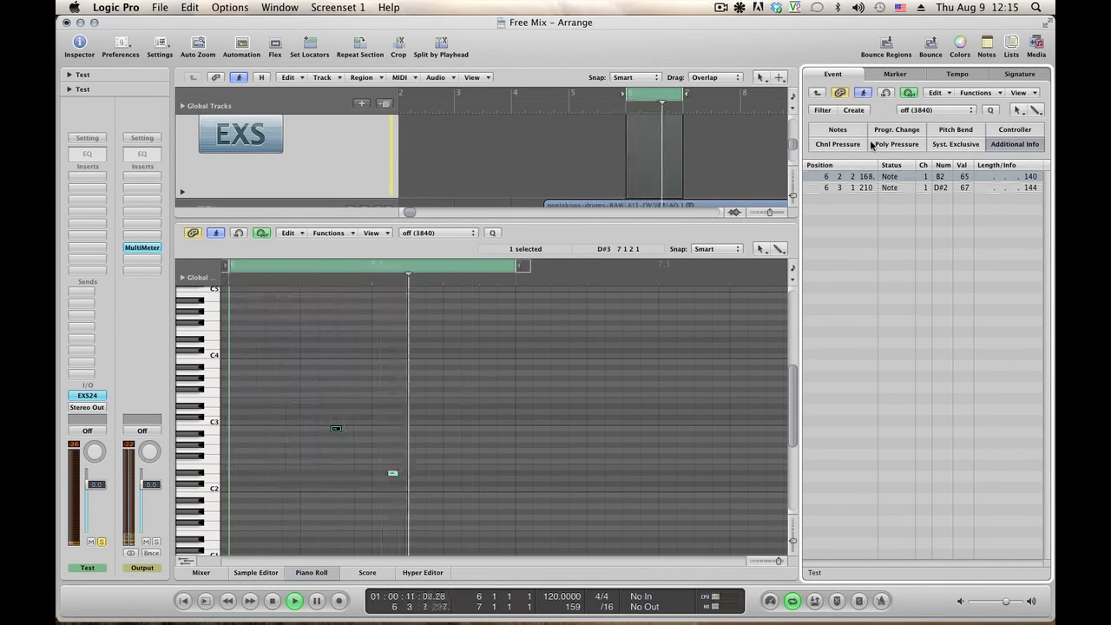
drag(874, 176, 872, 205)
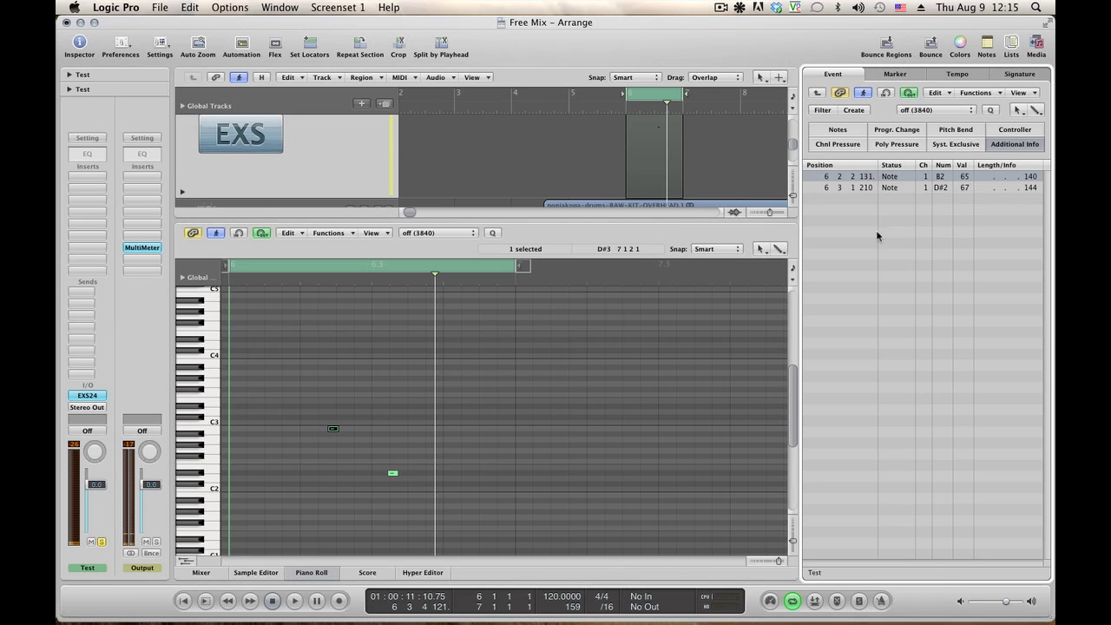
key(space)
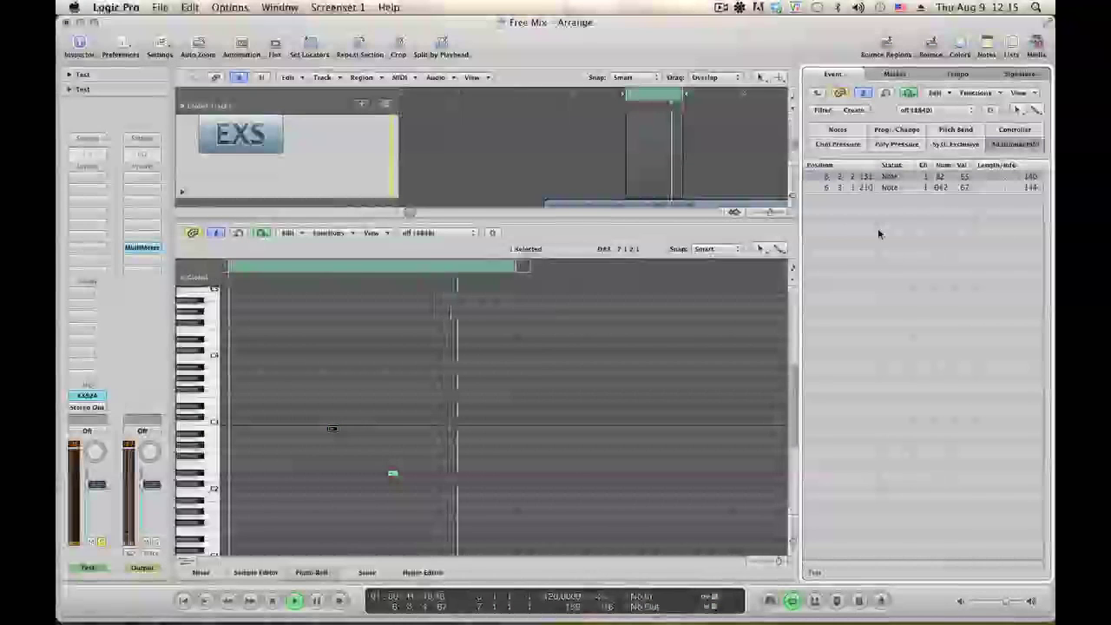
key(space)
drag(870, 189, 877, 233)
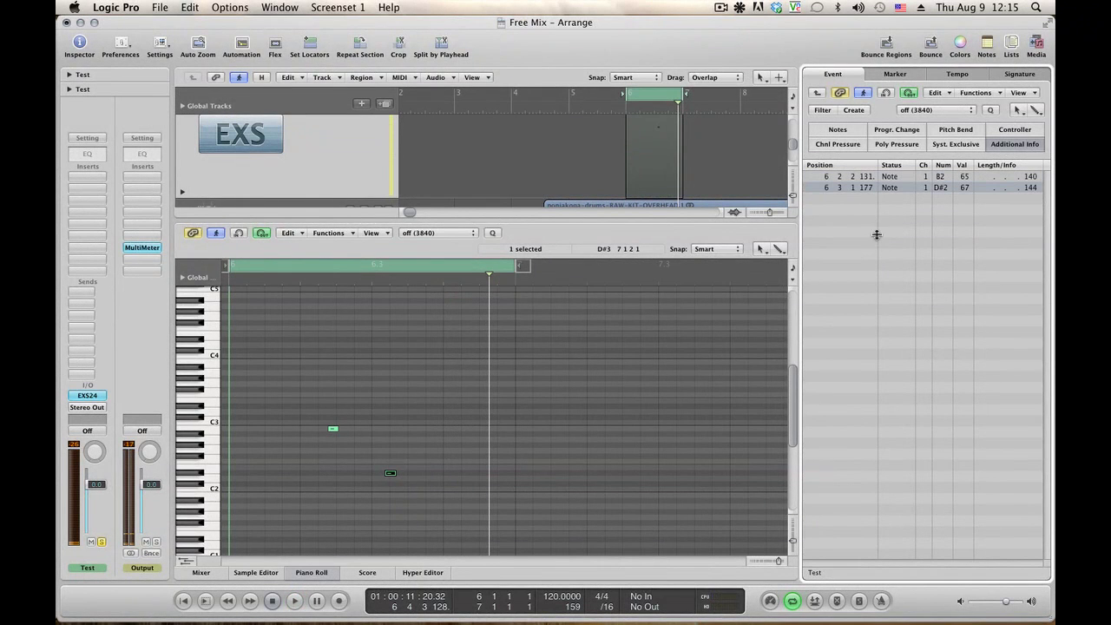
key(space)
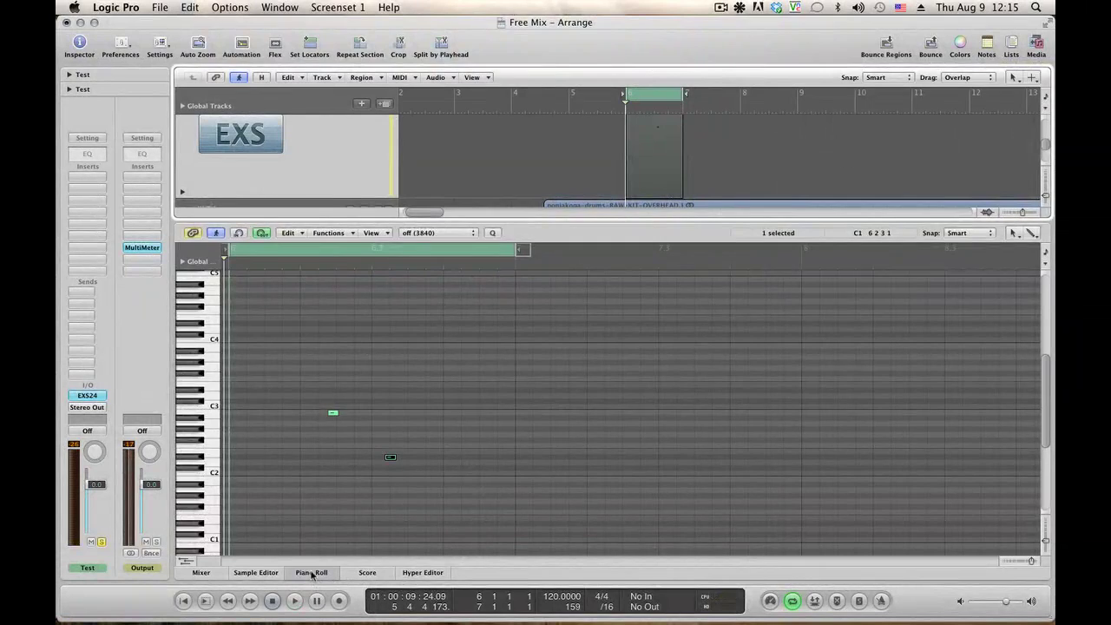
Close the Piano Roll, hide the track automation and return the Arrange tracks to their compact height
click(311, 572)
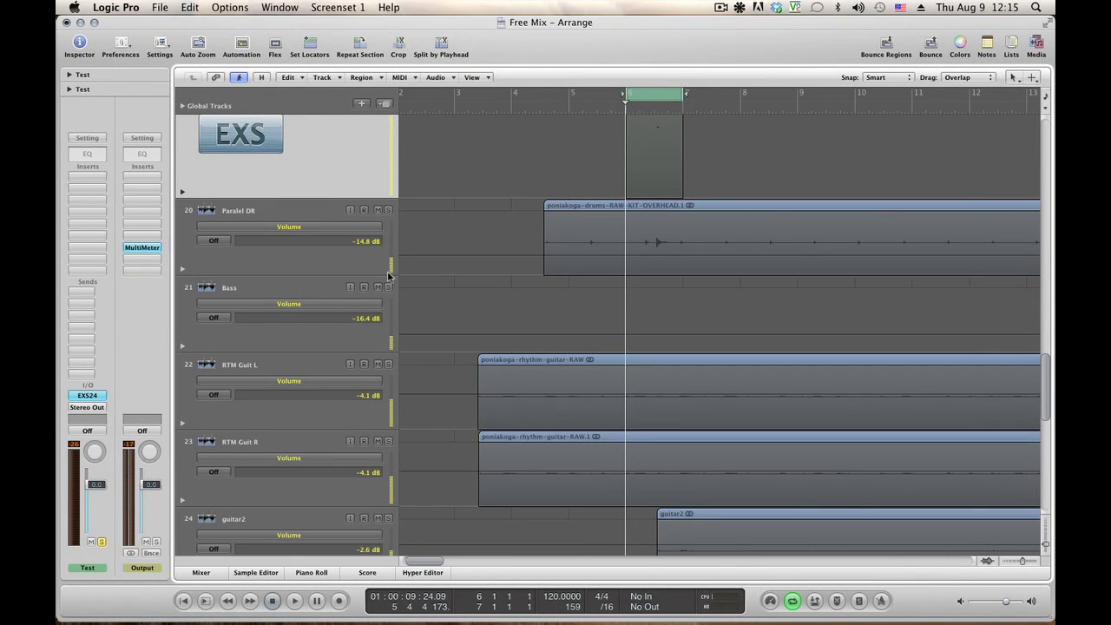
key(a)
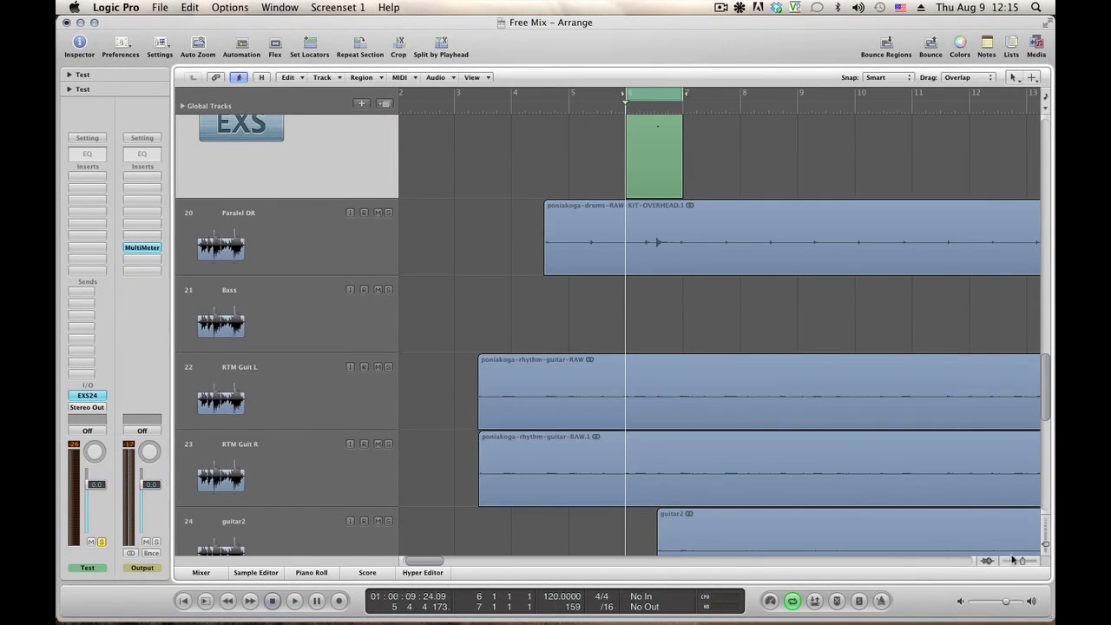
key(z)
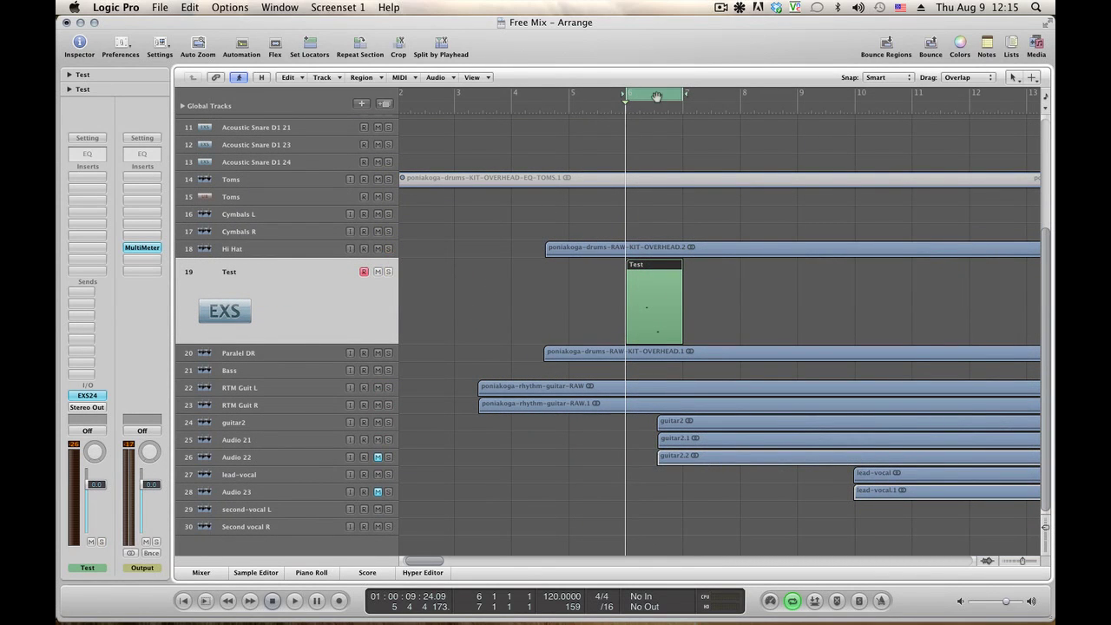
Turn off the cycle over bar 6 and play the arrangement from about bar 5
click(657, 95)
click(577, 102)
key(space)
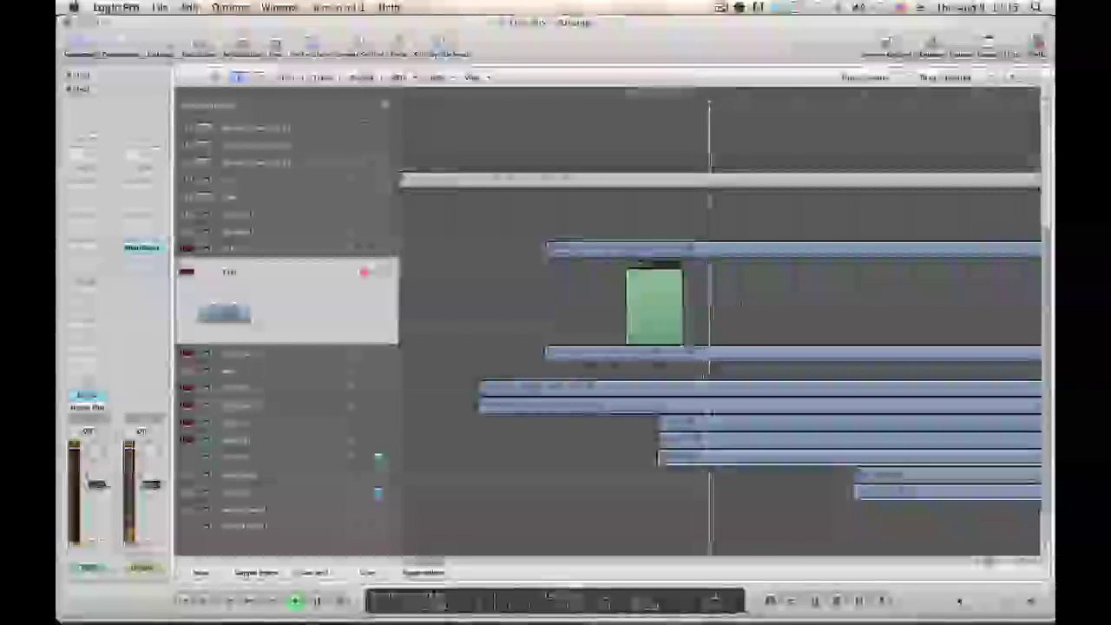
key(space)
Open the Hi Hat track's overhead region in the Sample Editor and play through the hits in bar 6
click(667, 249)
double_click(668, 249)
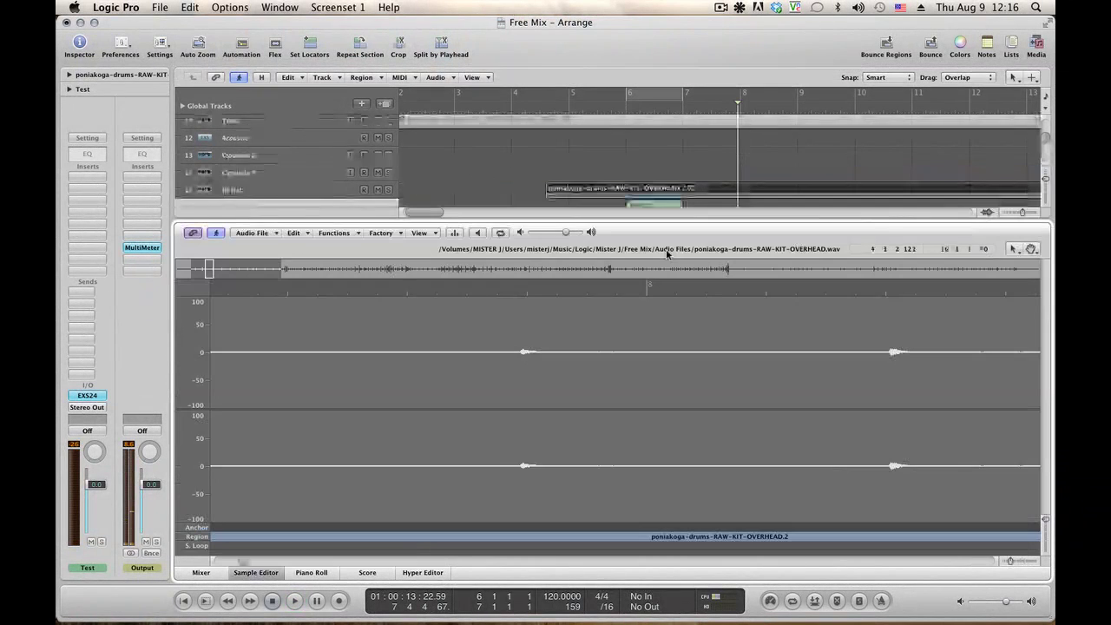
key(space)
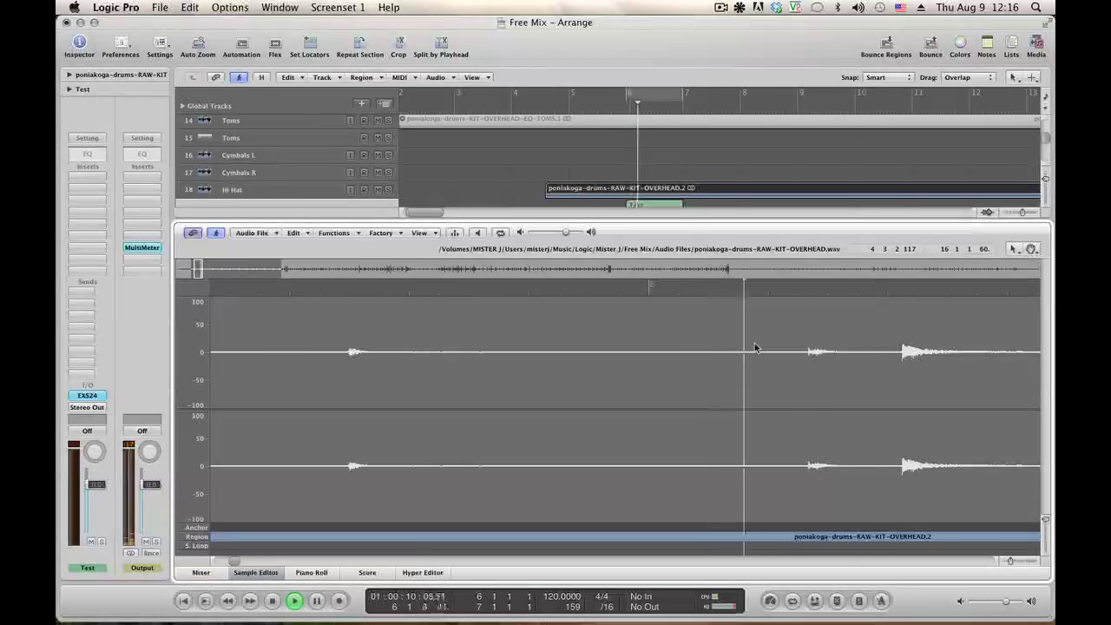
key(space)
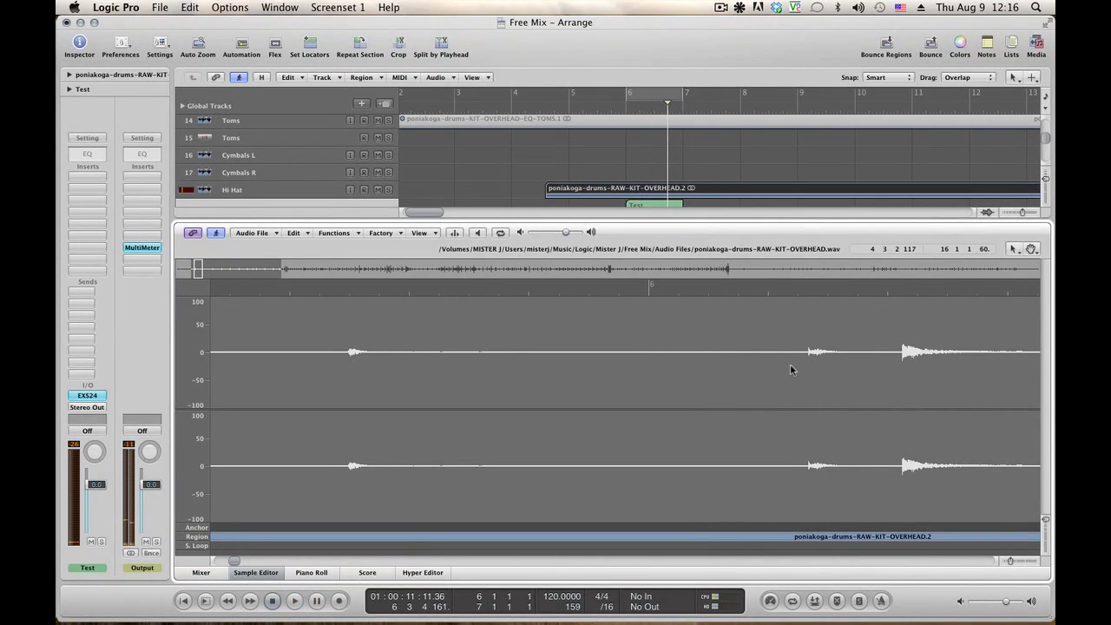
Select the two hi-hat hits from 6 2 2 8 to just before bar 7, change their gain by -5.0 dB and audition them
drag(791, 365, 927, 386)
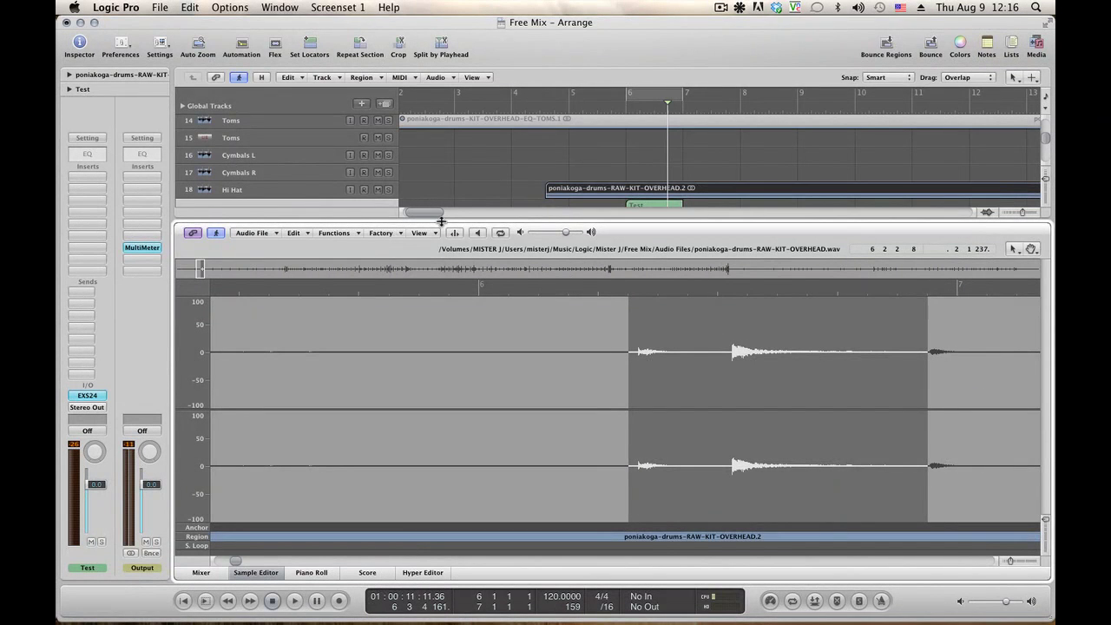
click(380, 234)
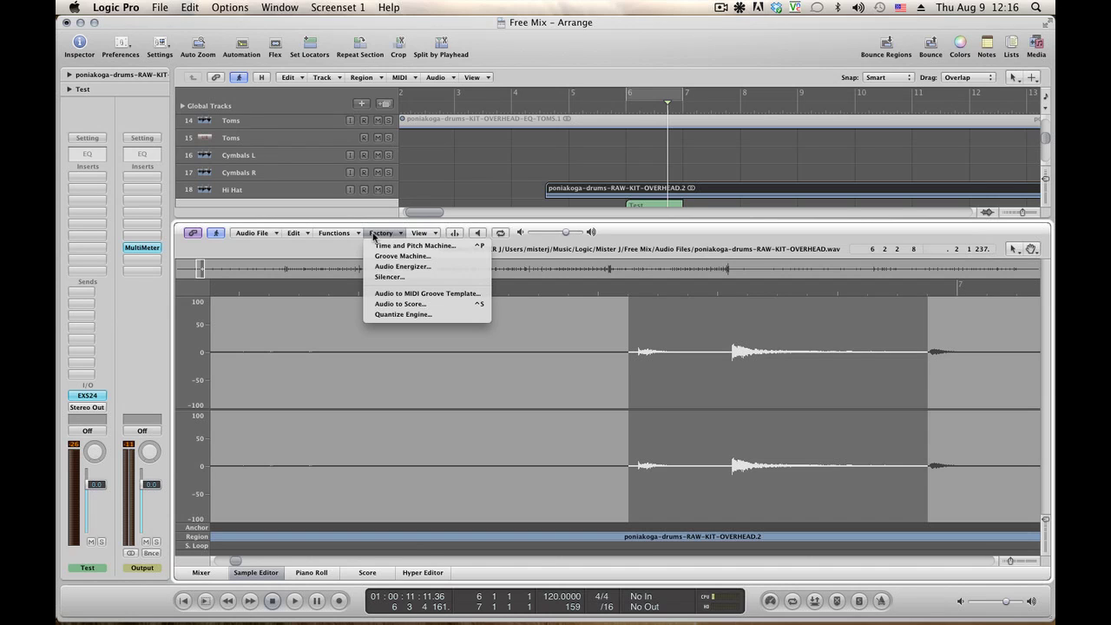
click(334, 234)
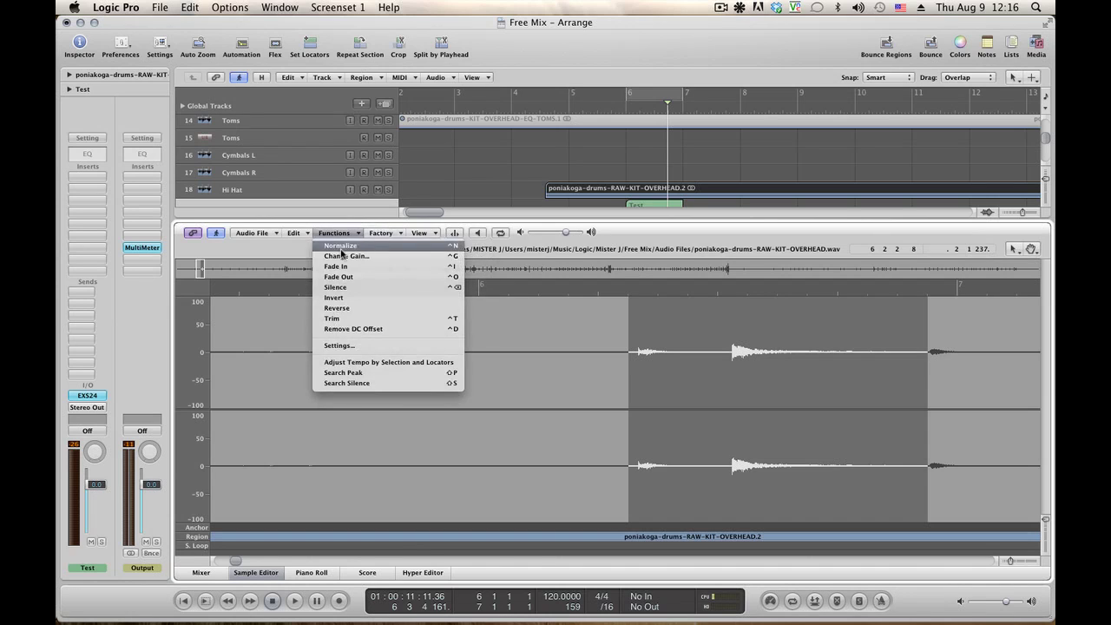
click(343, 255)
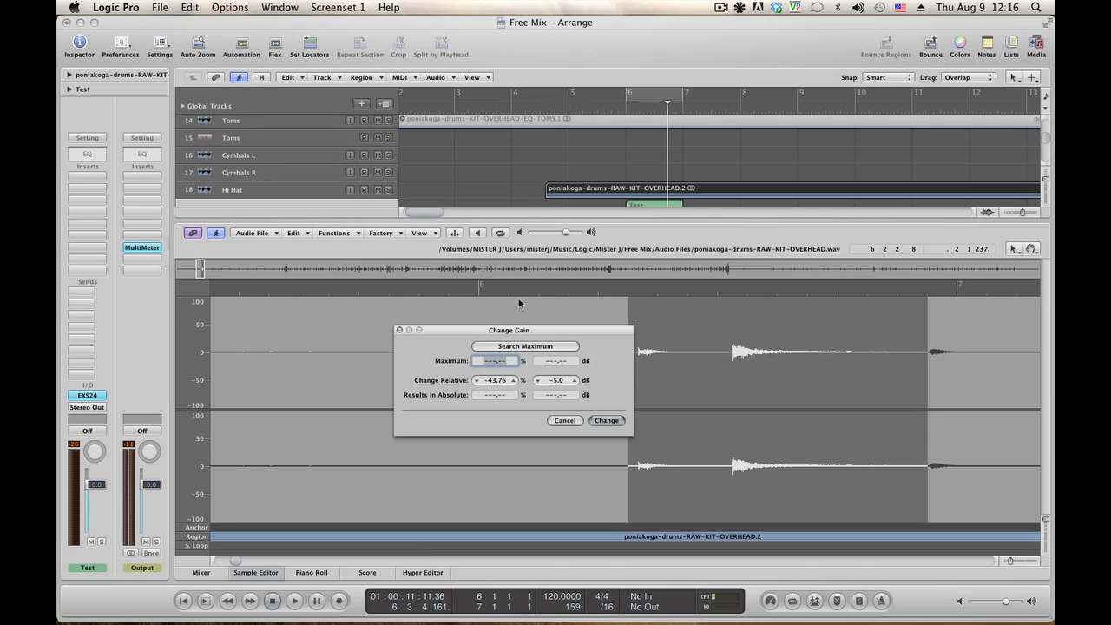
click(607, 421)
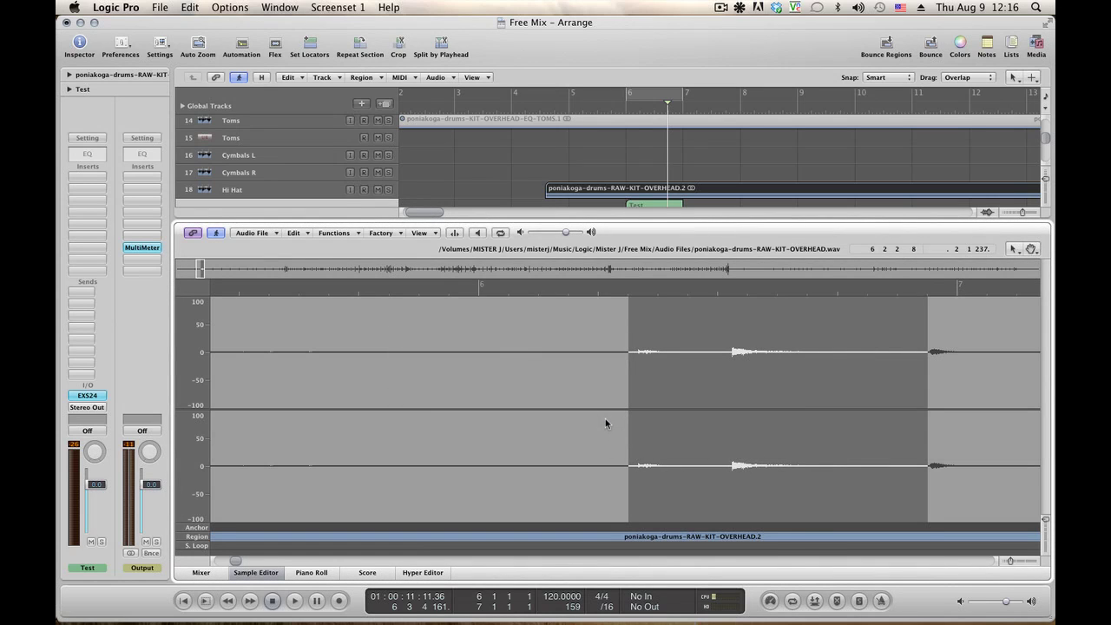
key(space)
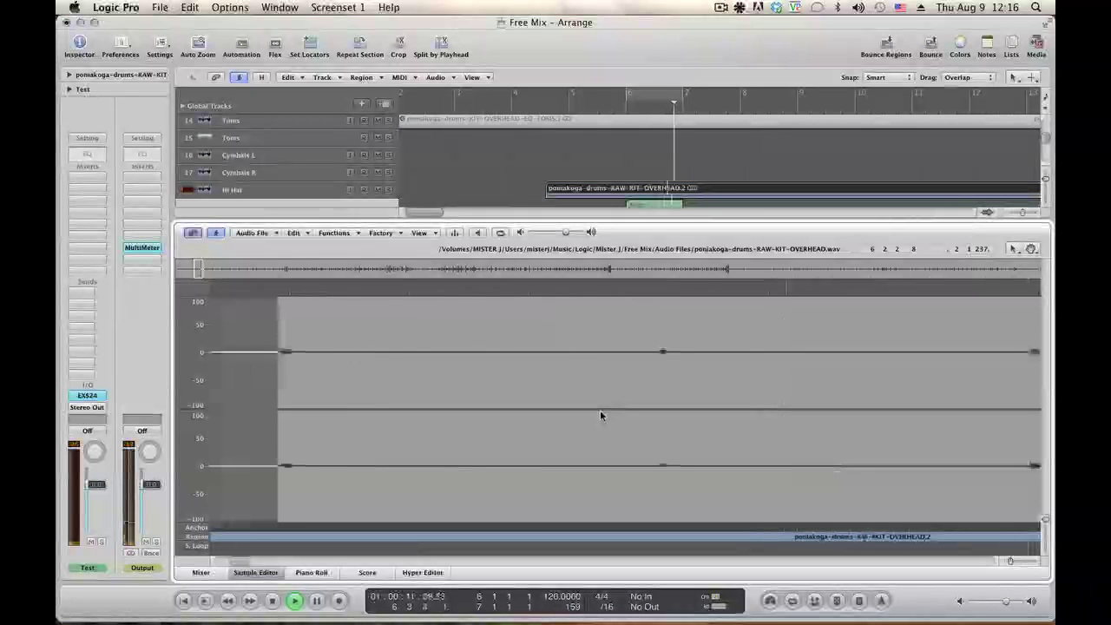
Close the Sample Editor, then load EXS24 (Sampler) again as the Test track's instrument and audition the hits with it
click(257, 574)
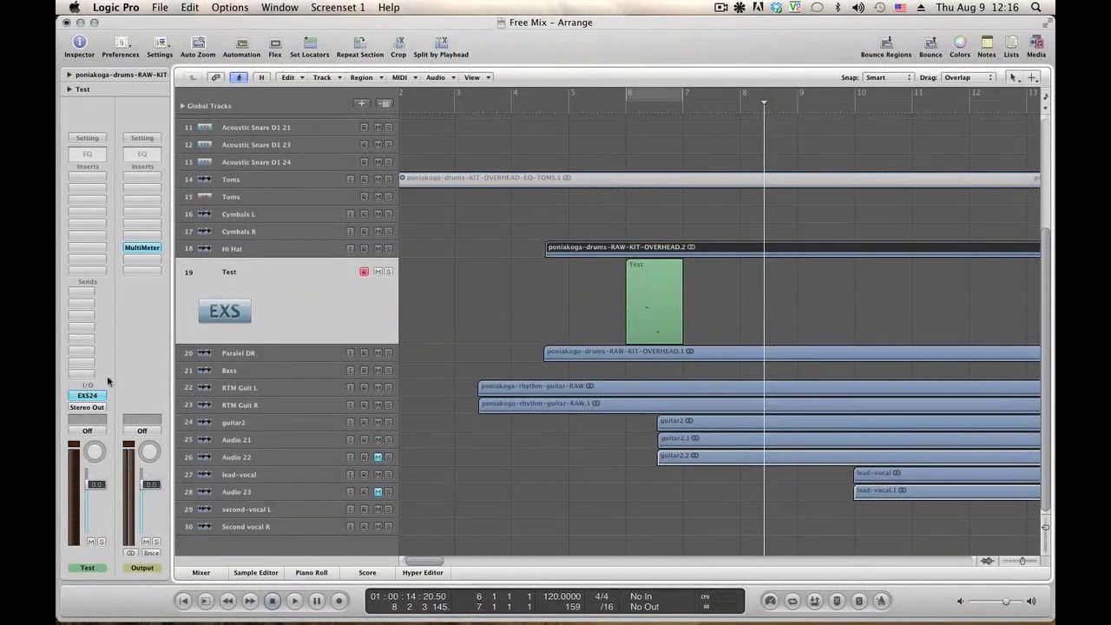
click(80, 397)
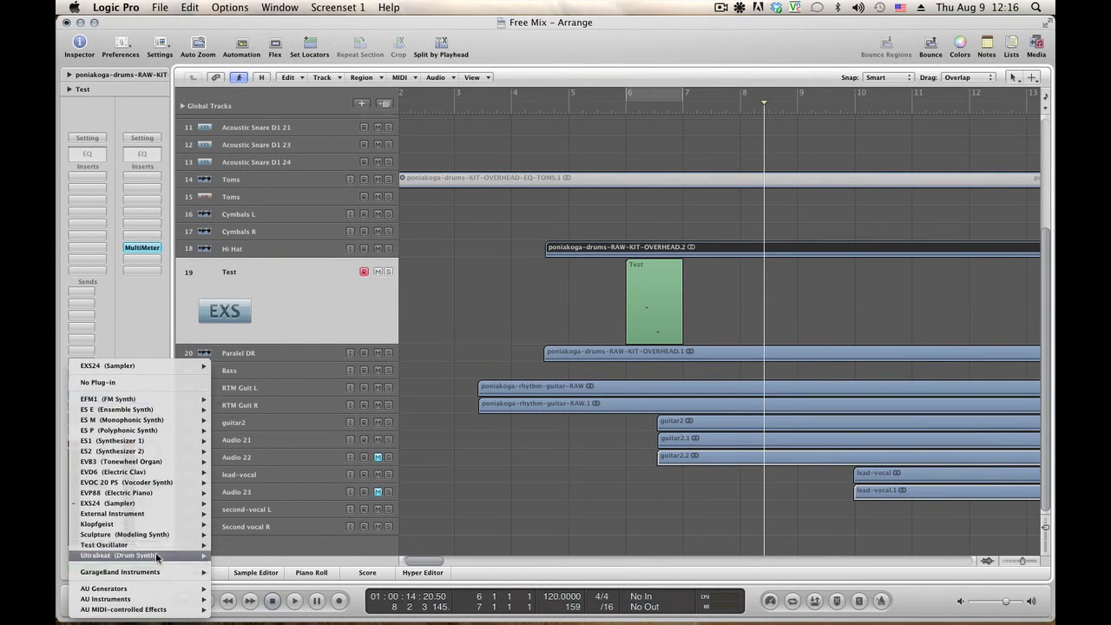
mouse_move(142, 511)
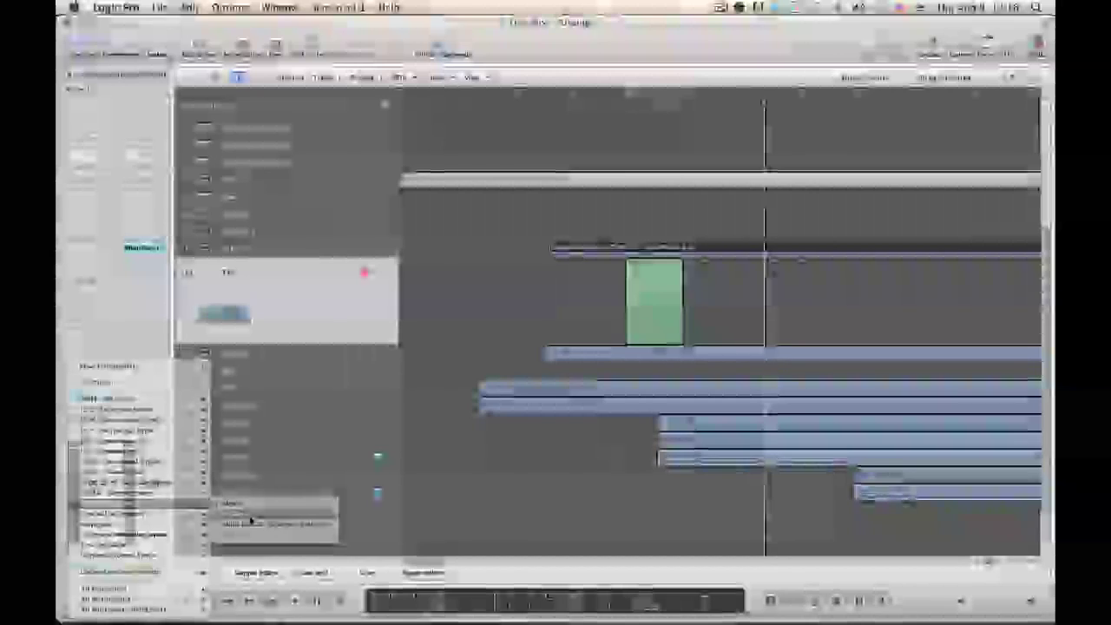
click(250, 516)
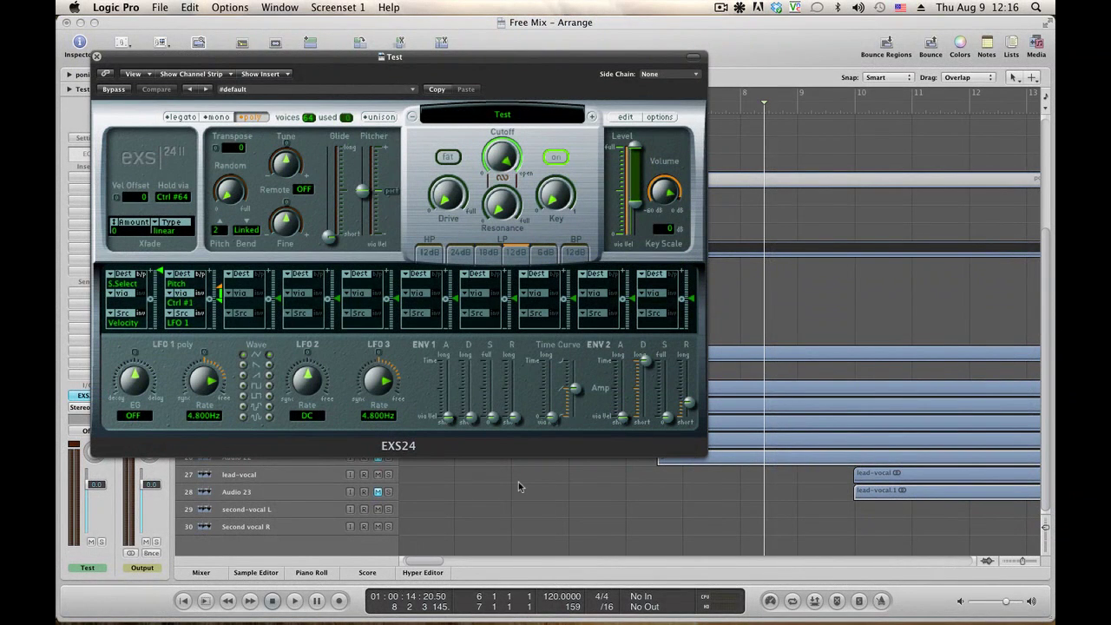
key(space)
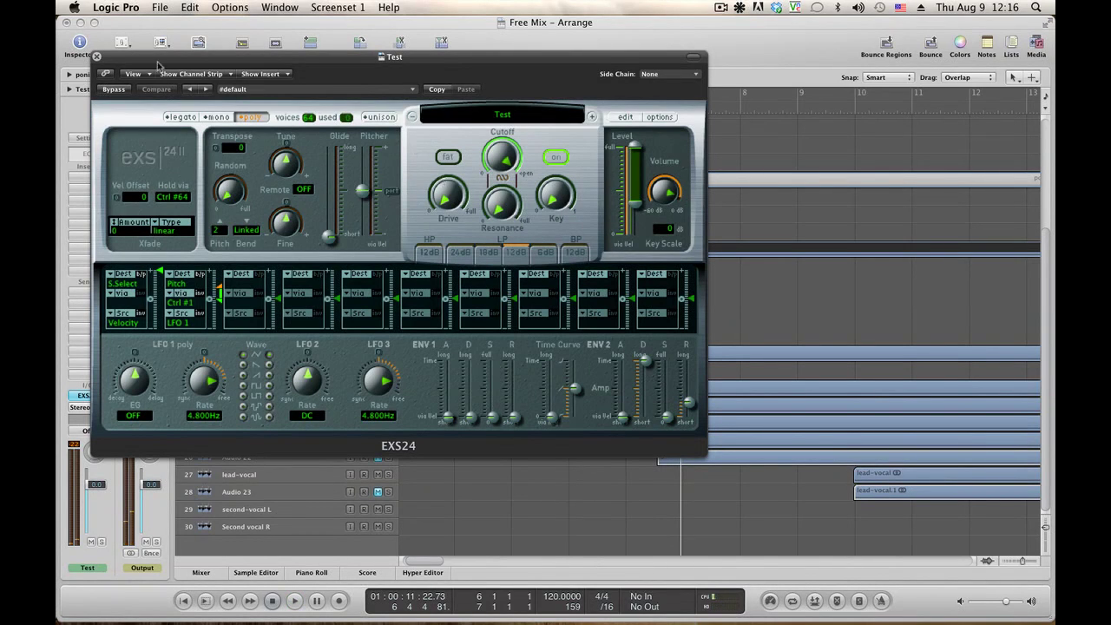
click(97, 57)
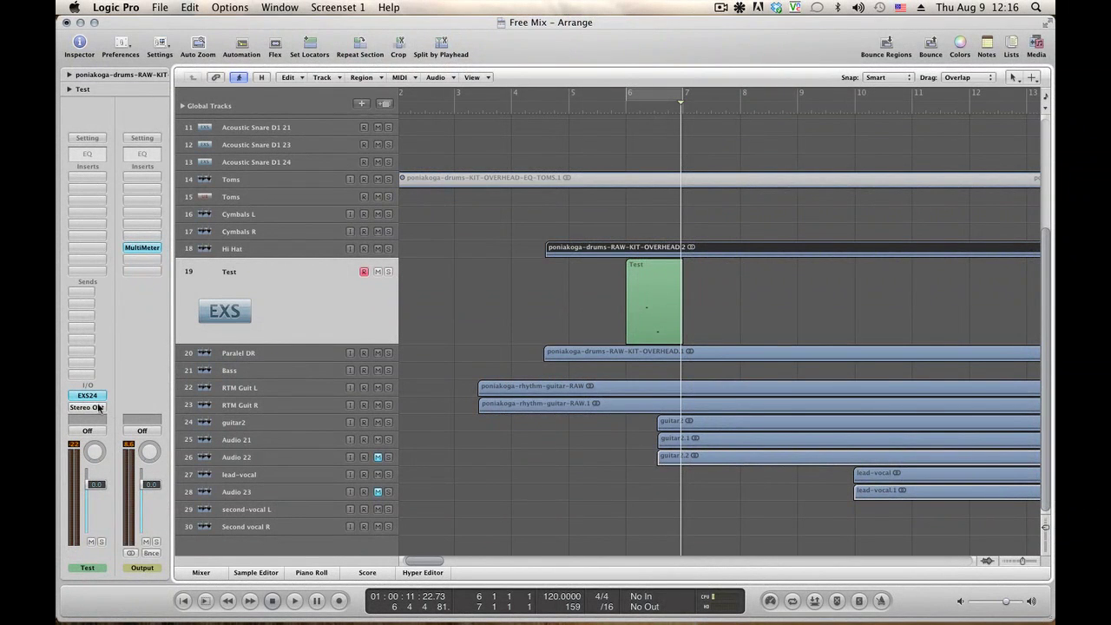
Solo the Test and Hi Hat tracks and raise the Test track's volume to +1.7 dB while auditioning
click(388, 272)
click(579, 103)
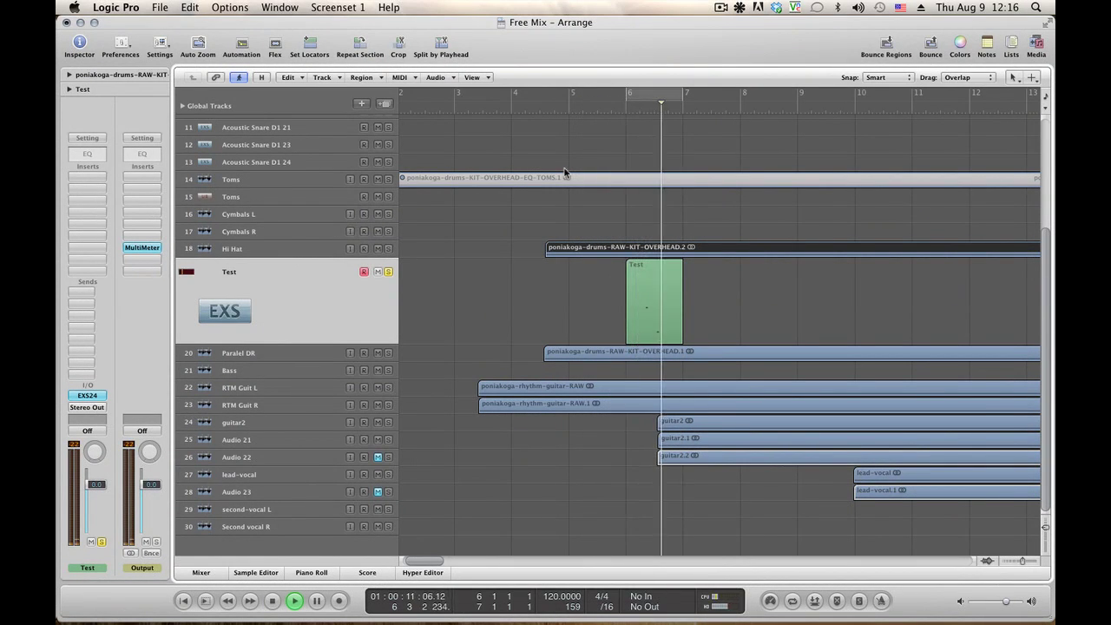
key(space)
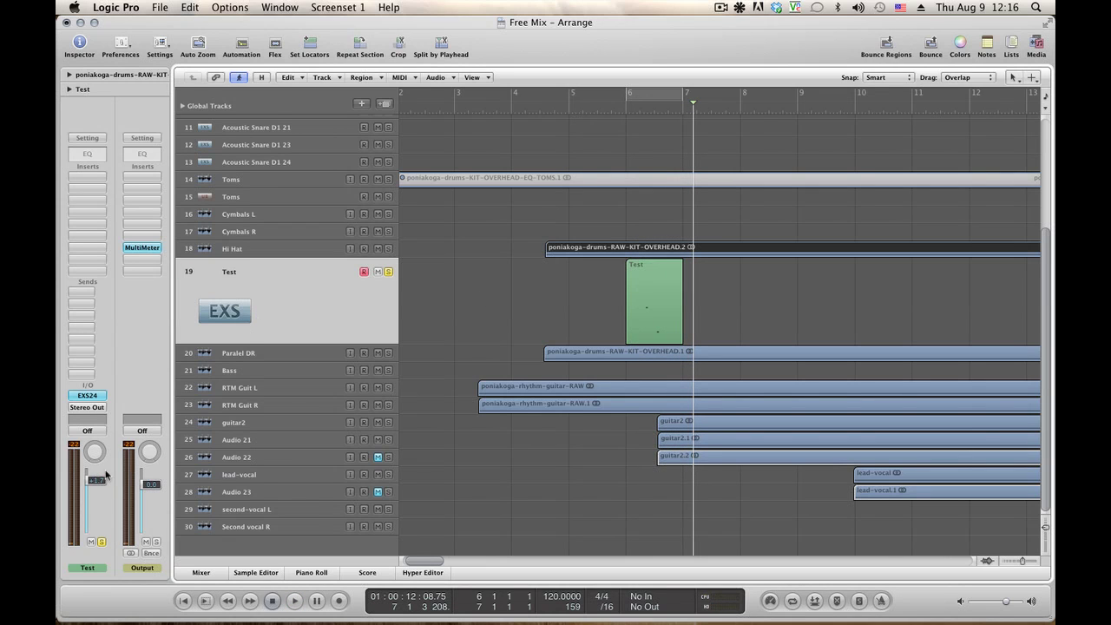
key(space)
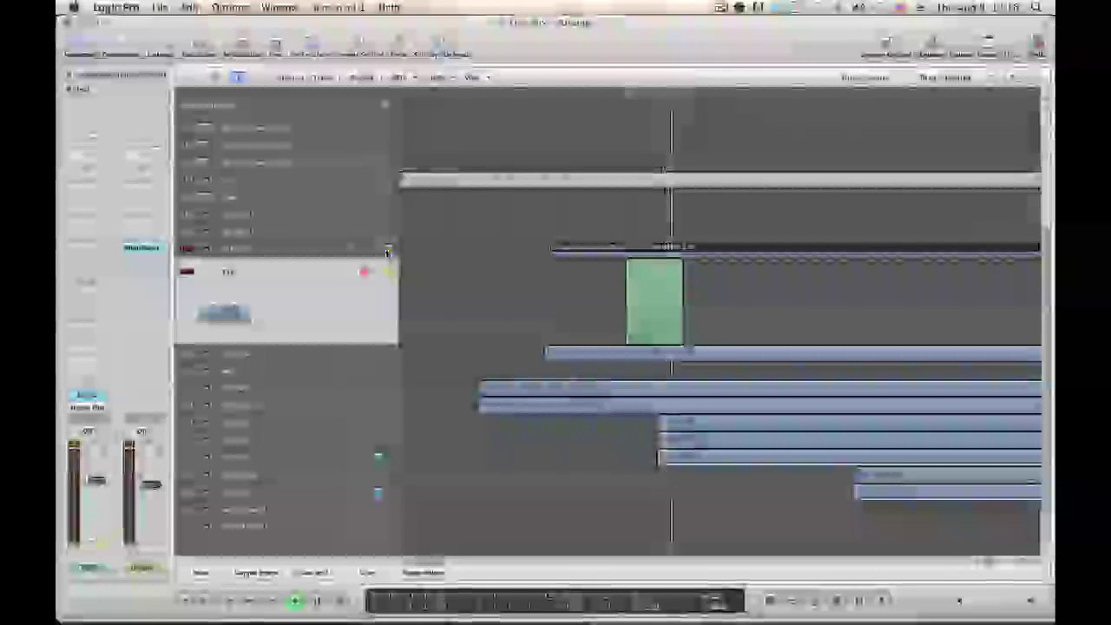
Reopen the Hi Hat region in the Sample Editor and lower the gain of the two hits starting at 6 2 2 47 again
double_click(656, 246)
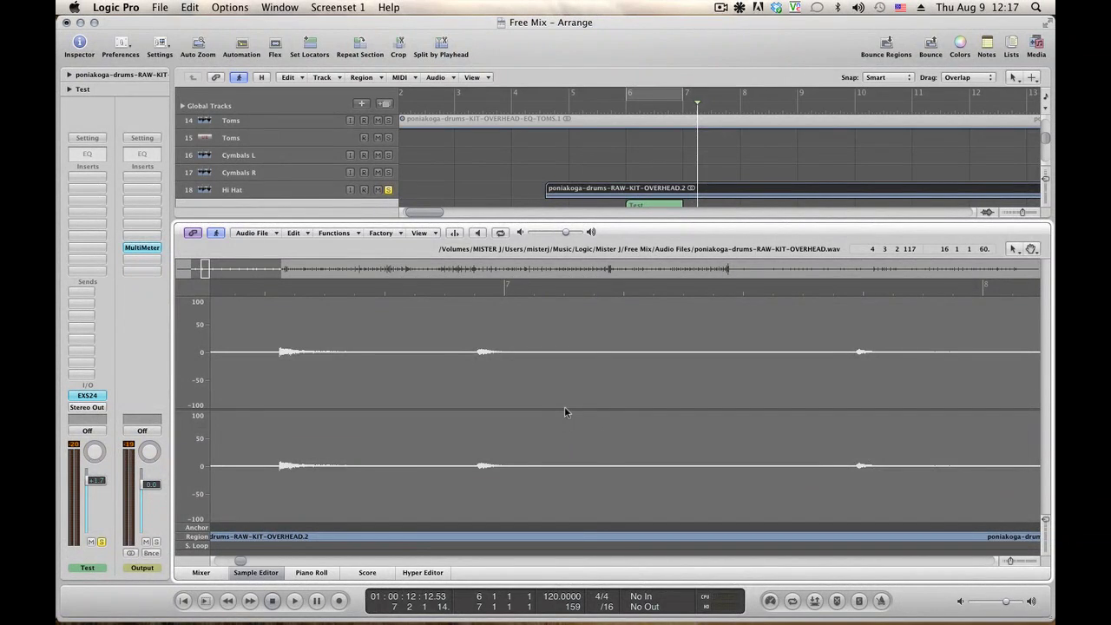
key(space)
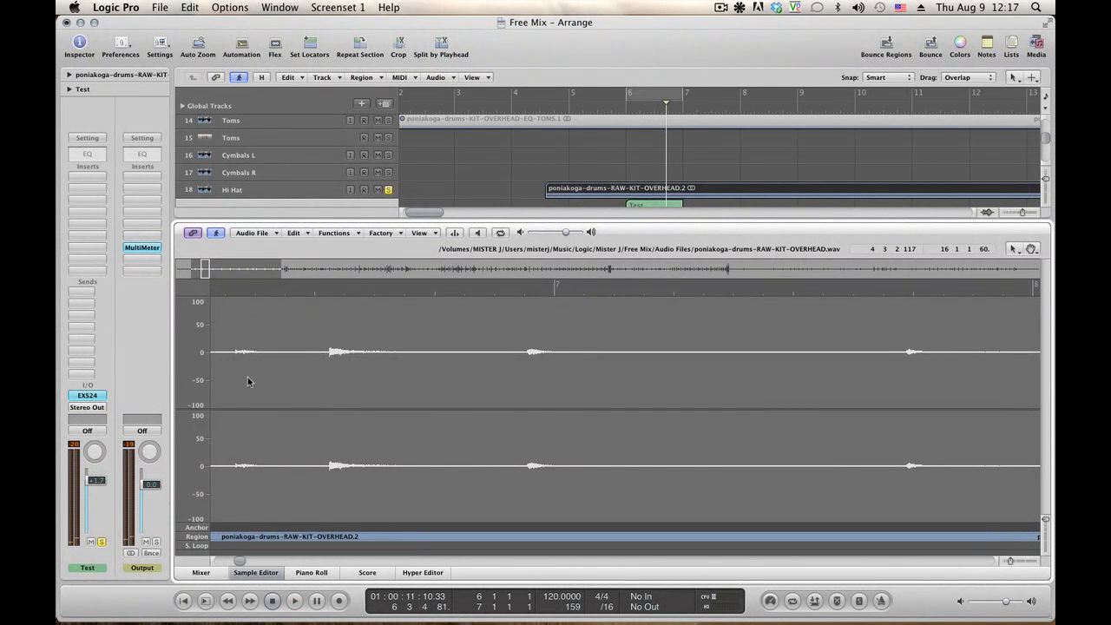
drag(230, 379, 525, 385)
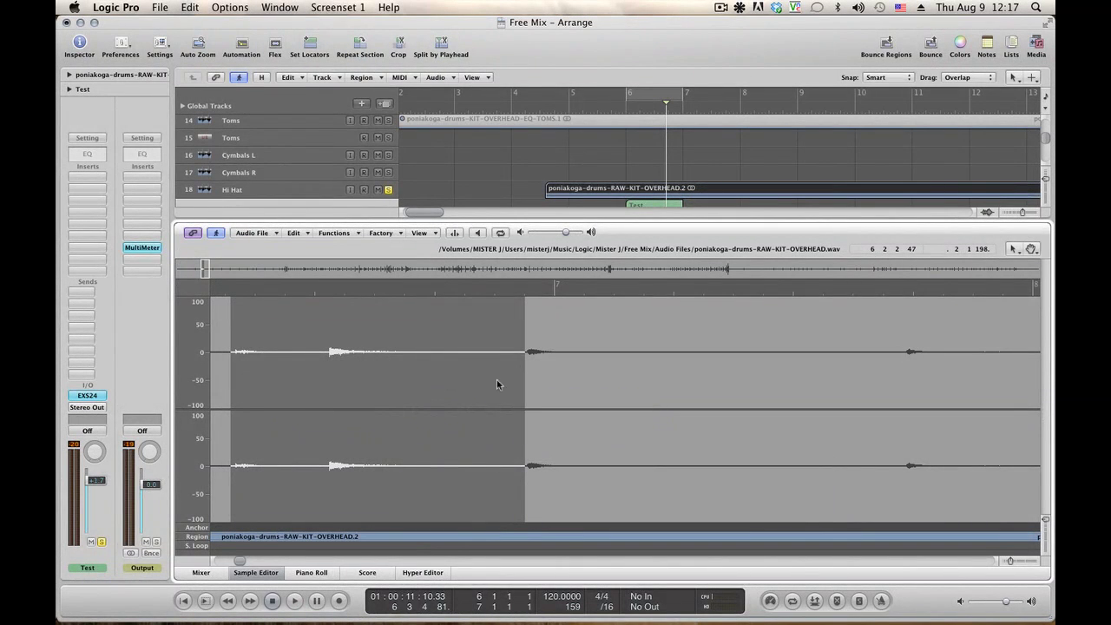
click(335, 233)
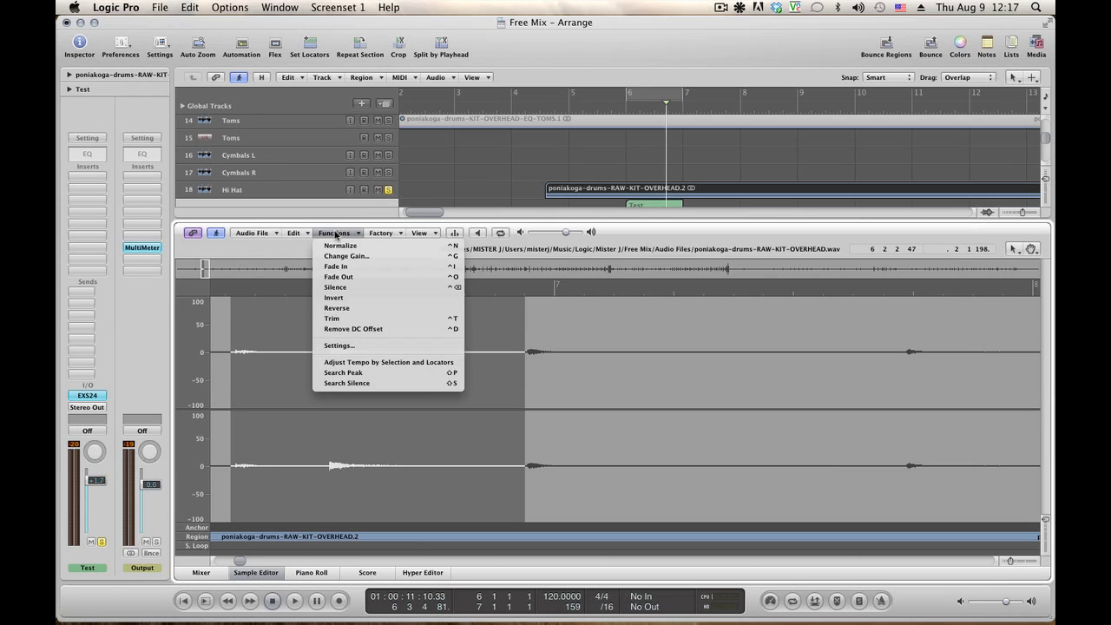
click(339, 257)
key(Return)
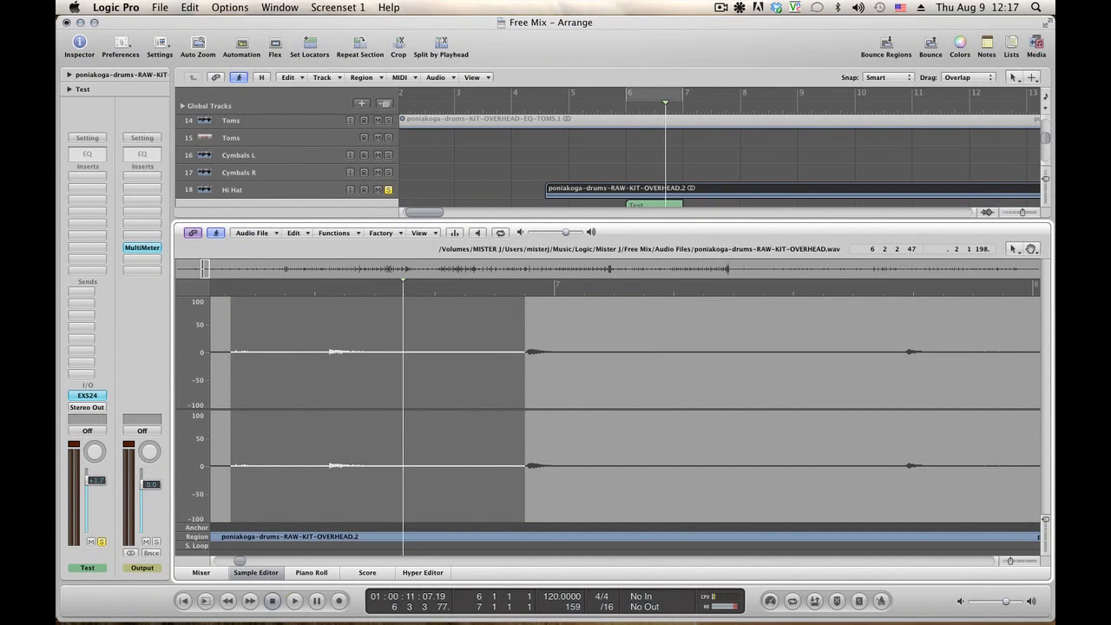
Audition the soloed Hi Hat and Test tracks repeatedly from bar 6, listening to how the quieter hits blend
key(space)
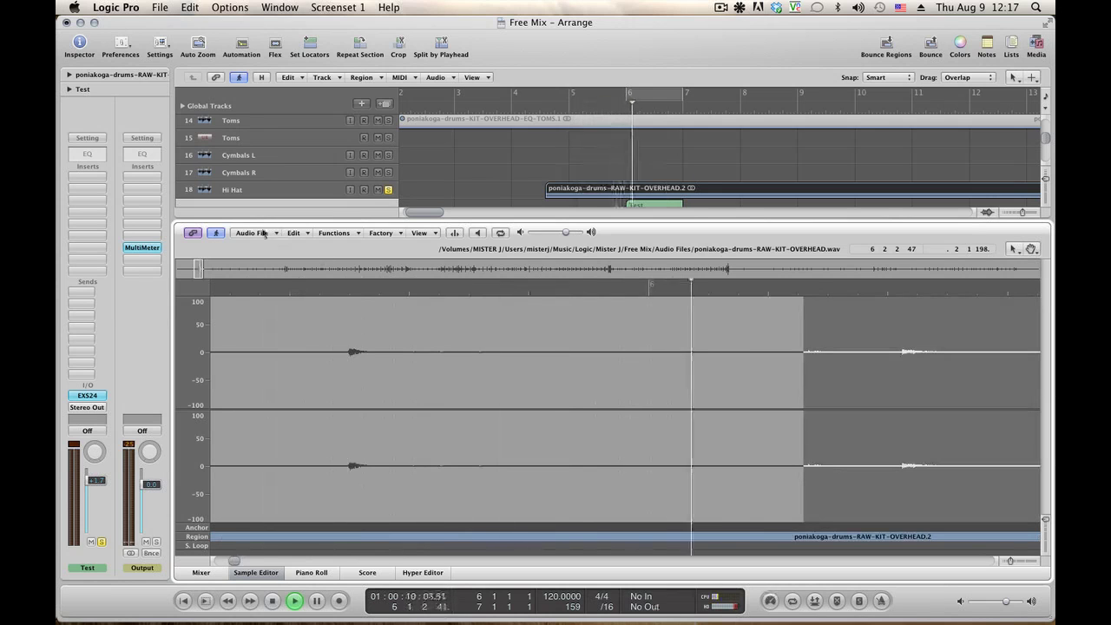
scroll(396, 152, down, 1)
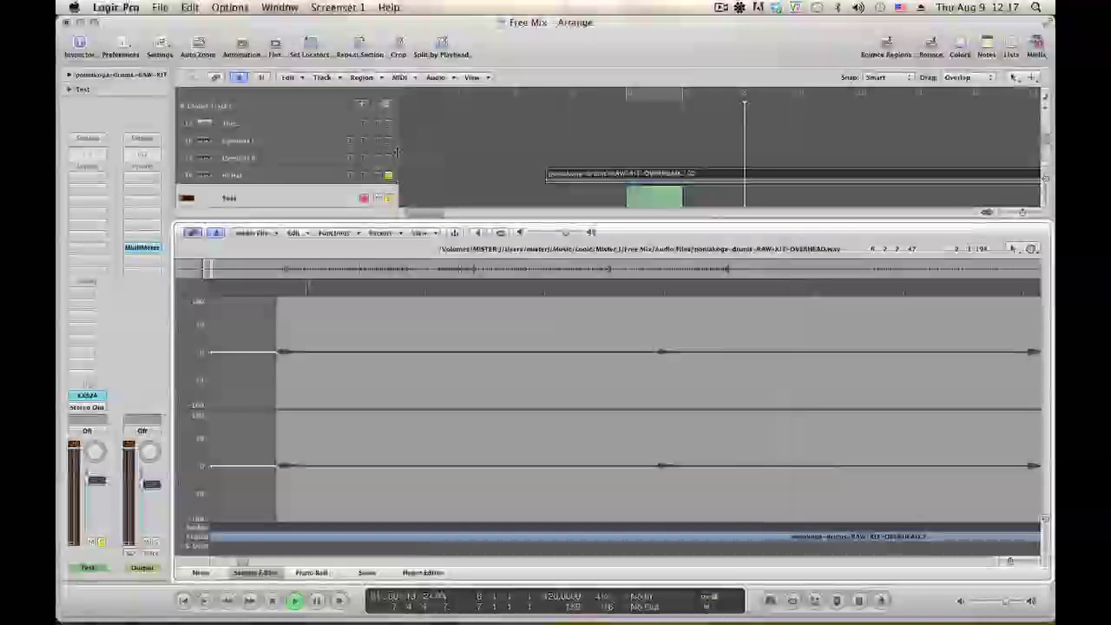
key(comma)
key(comma)
key(comma)
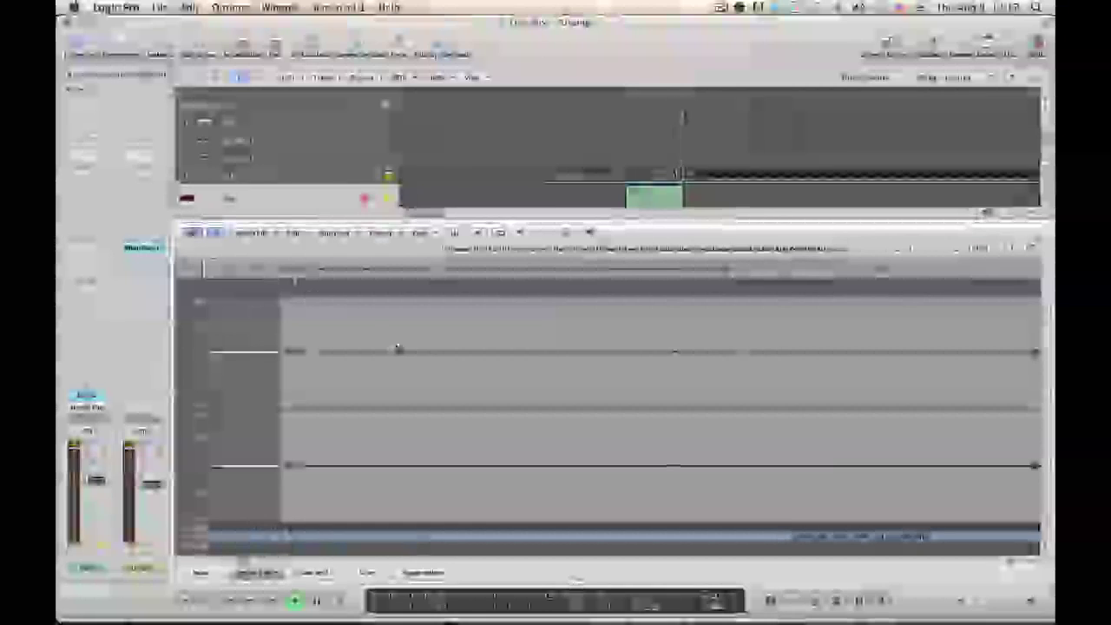
key(space)
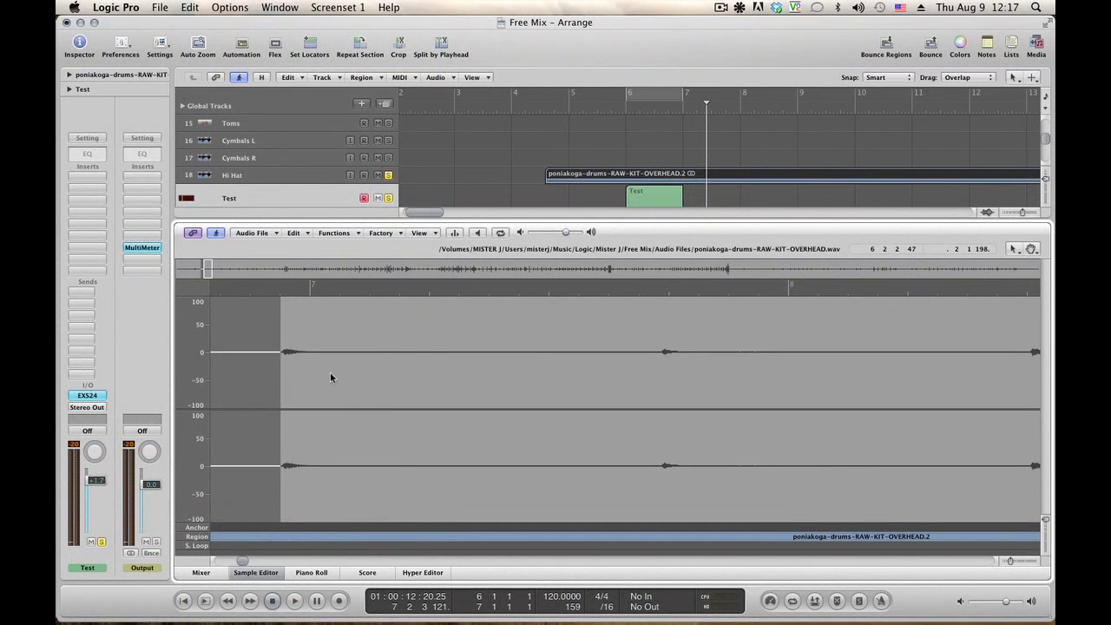
Silence the Hi Hat audio between the two hits around bar 7, starting at 7 1 1 110
drag(326, 376, 651, 373)
click(334, 232)
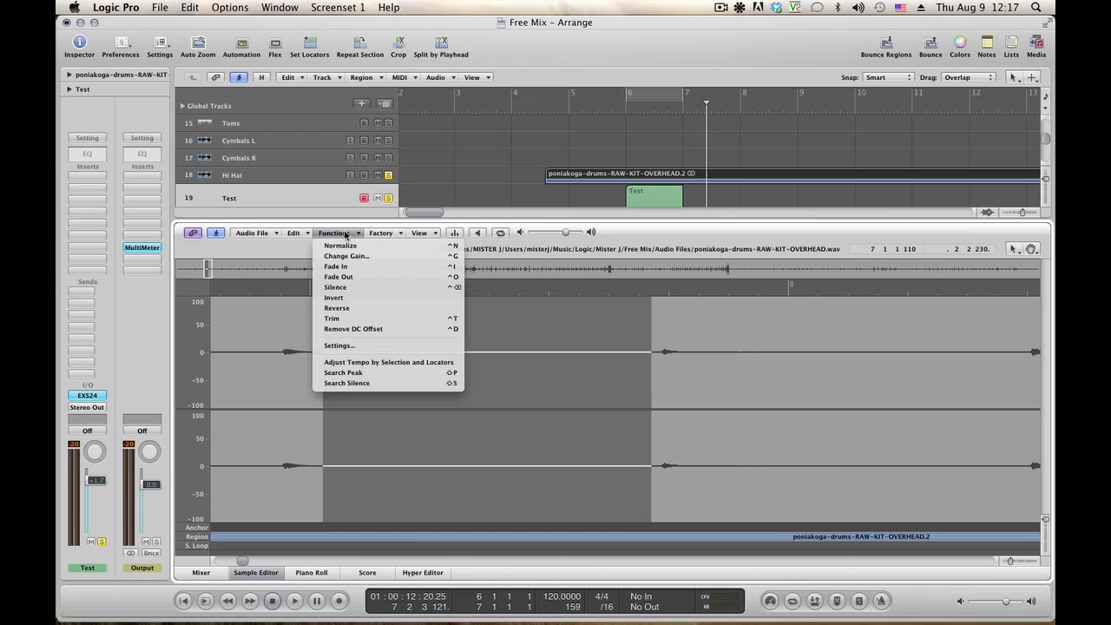
click(351, 288)
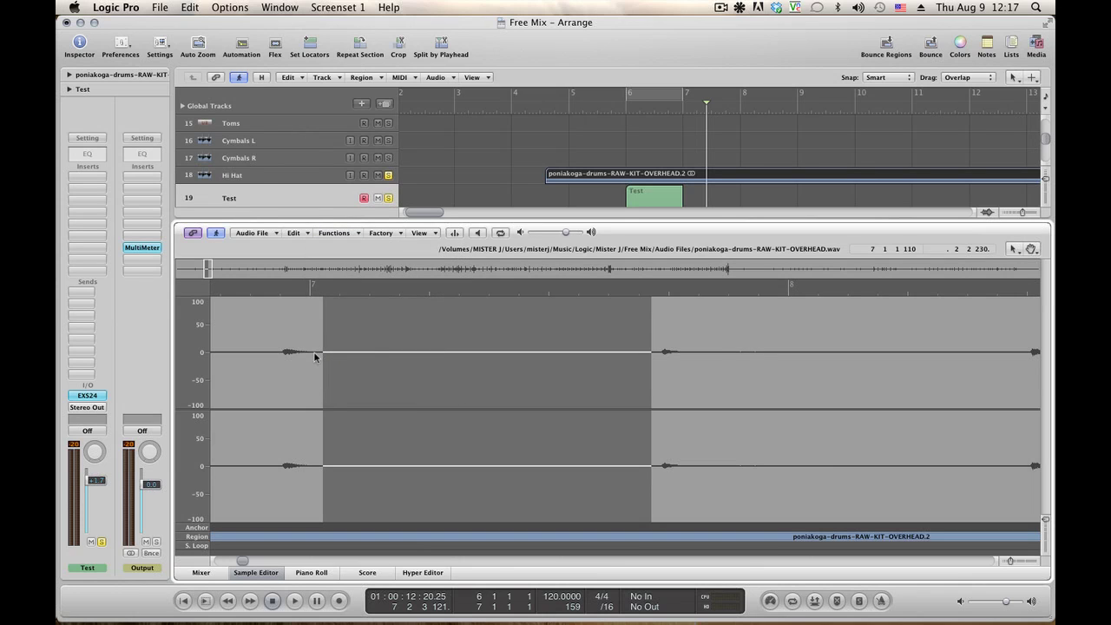
Apply a Fade Out to the short Hi Hat tail starting at 7 1 1 21
drag(315, 355, 362, 356)
click(339, 233)
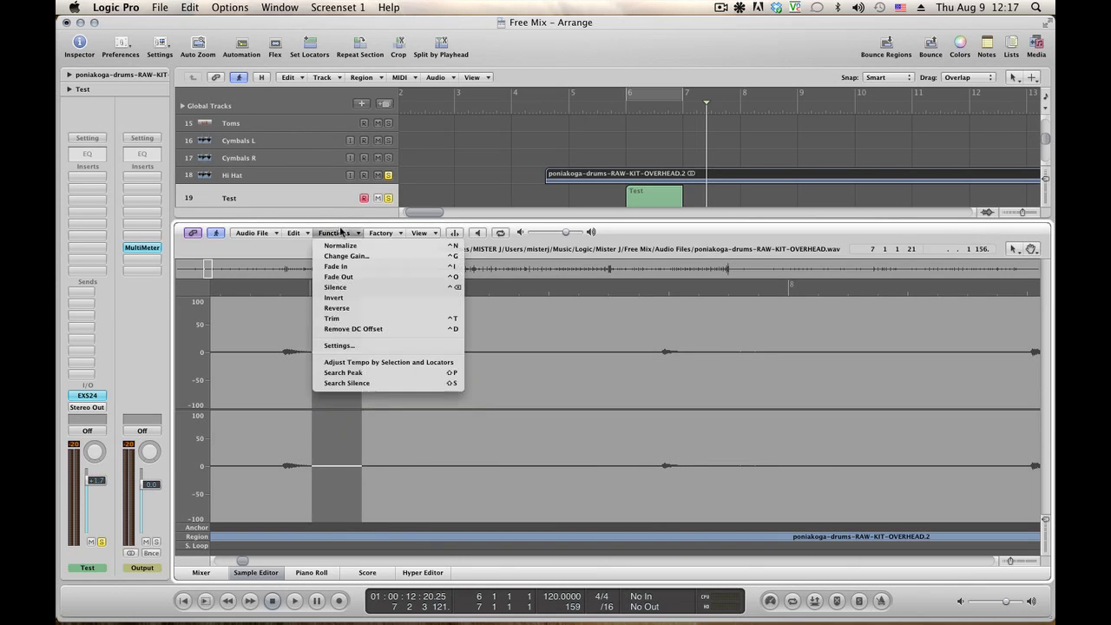
click(350, 277)
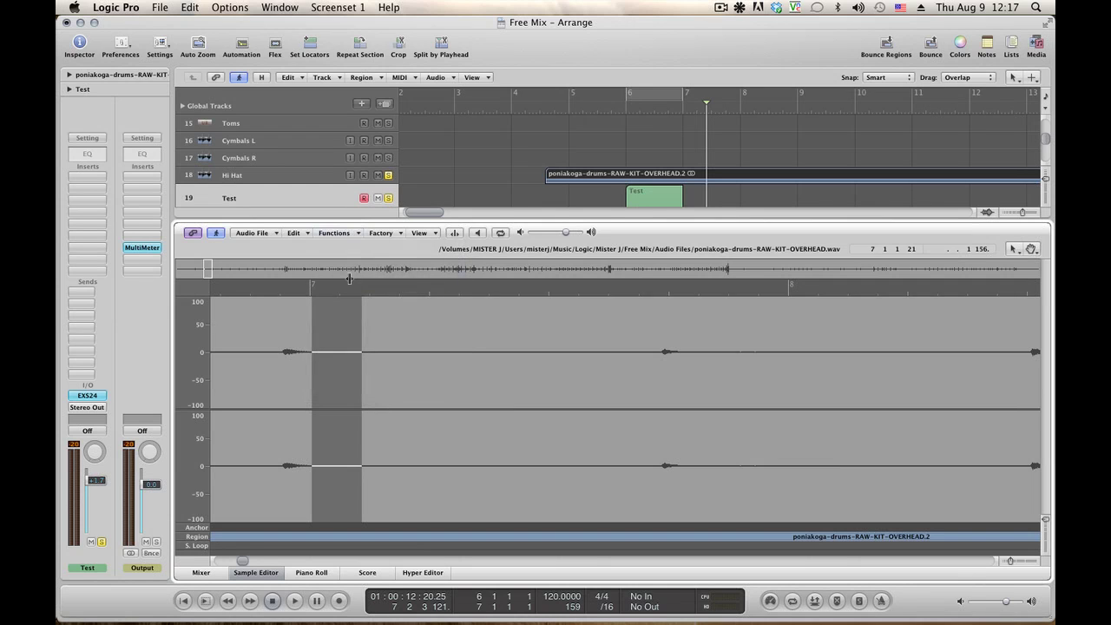
Audition the soloed Hi Hat and Test tracks, close the Sample Editor, and play the passage unsoloed in the full mix
key(space)
key(space)
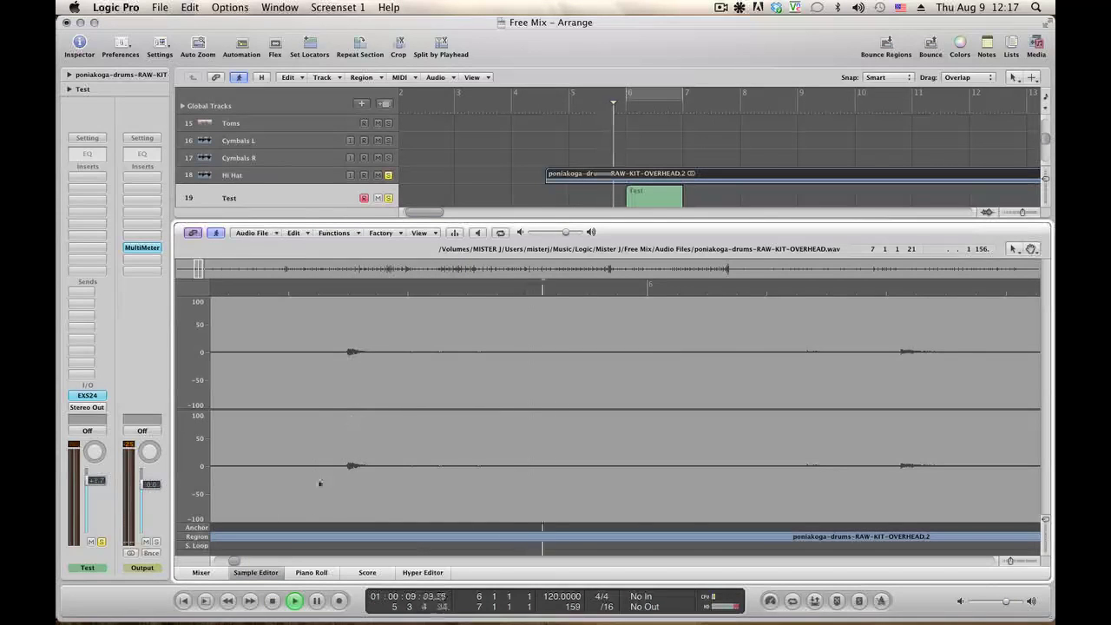
click(255, 572)
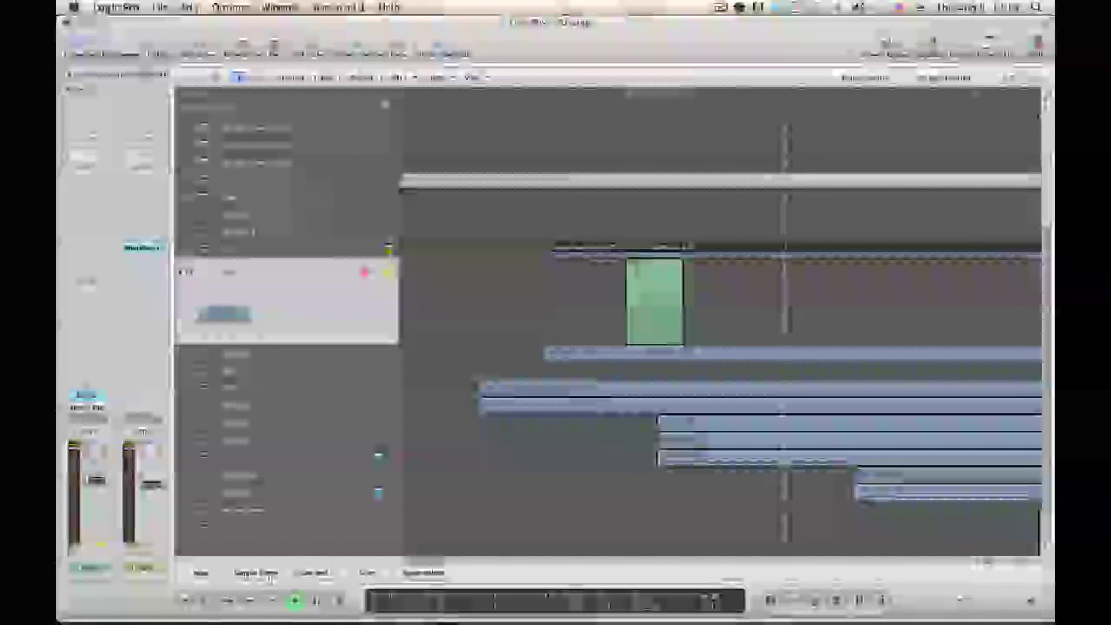
key(space)
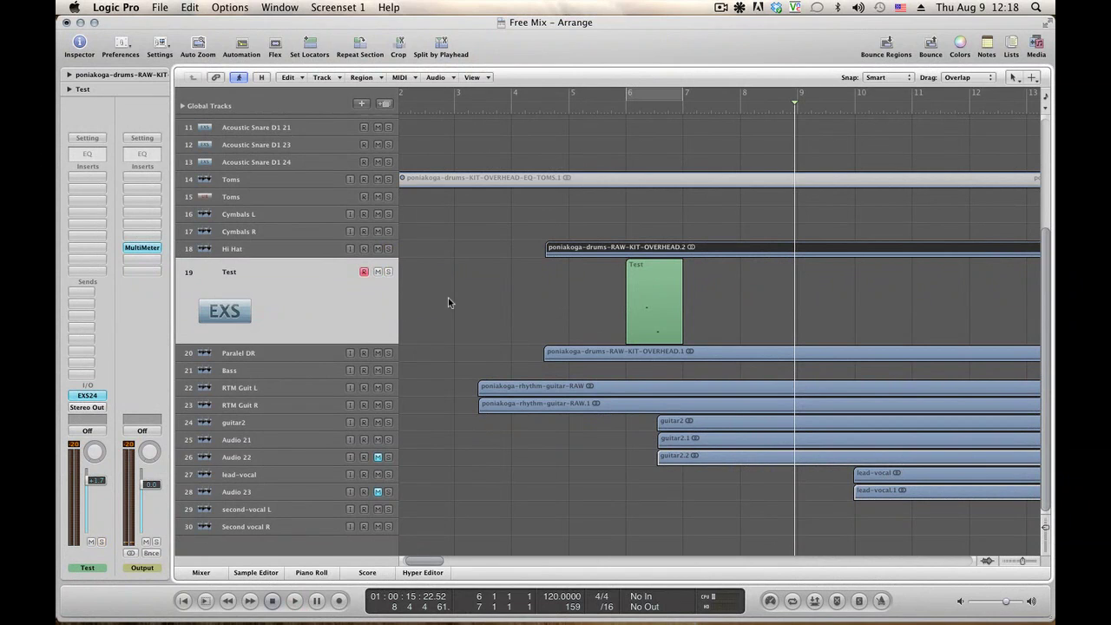
key(space)
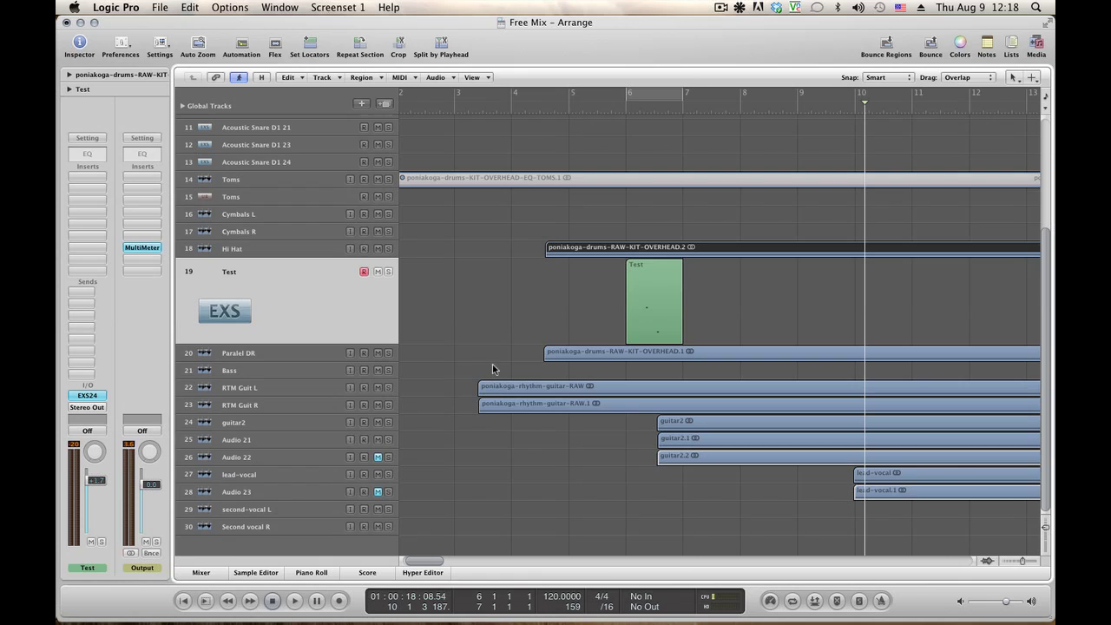
Select both rhythm guitar regions, play the soloed guitar2 track from bar 6, and mute Audio 21
click(492, 386)
shift+click(492, 408)
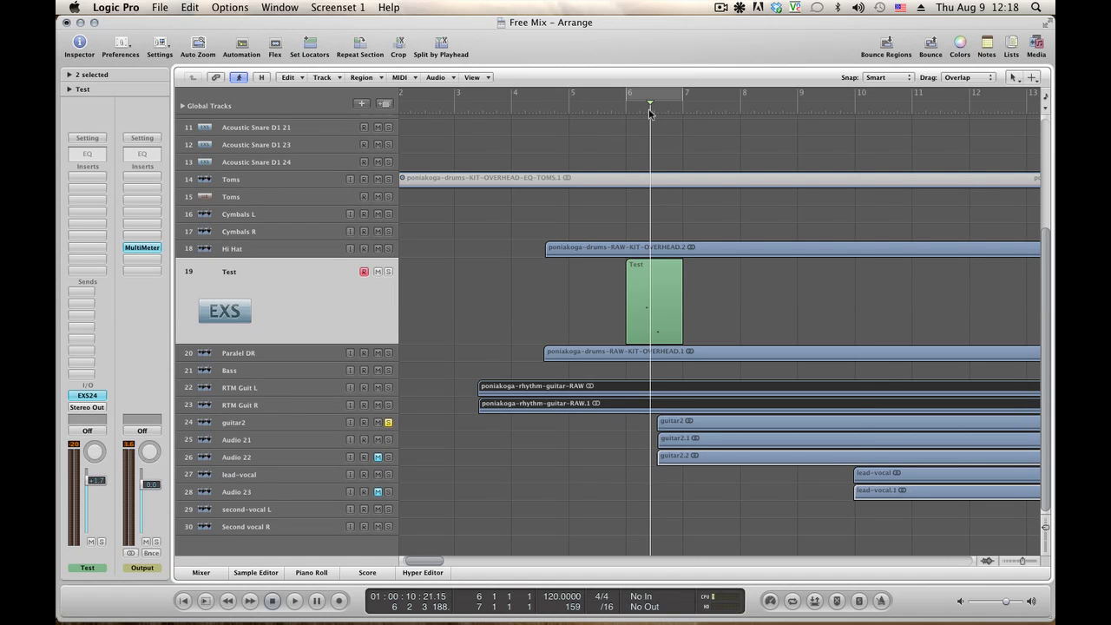
key(space)
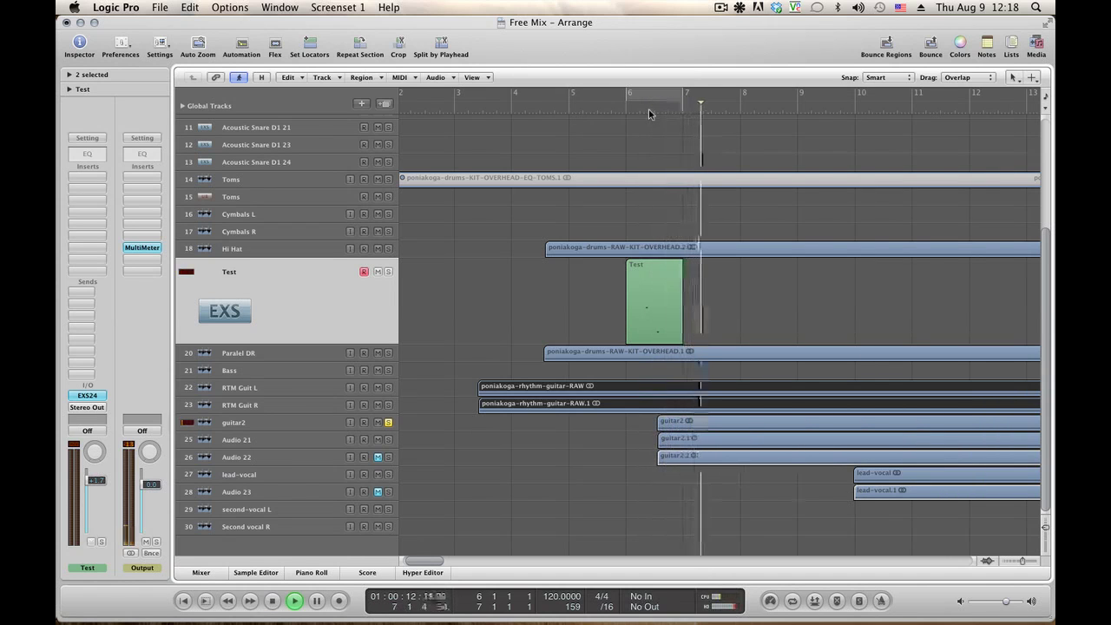
click(379, 440)
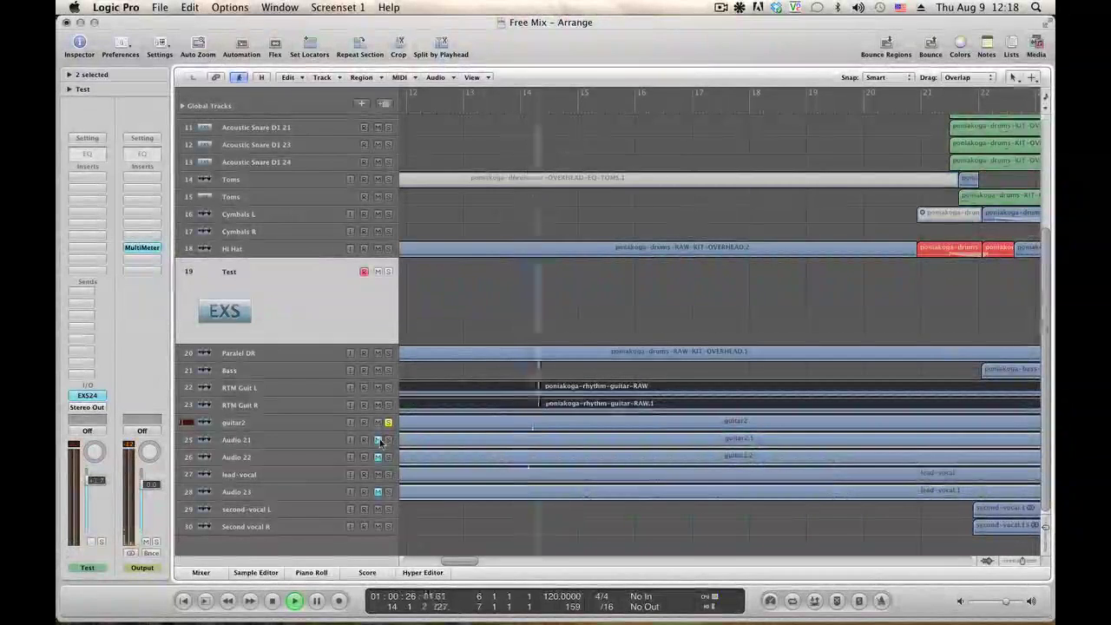
key(space)
Play the song's opening repeatedly, toggling the mutes of Audio 21 and Audio 22 to compare the guitar layers
key(Return)
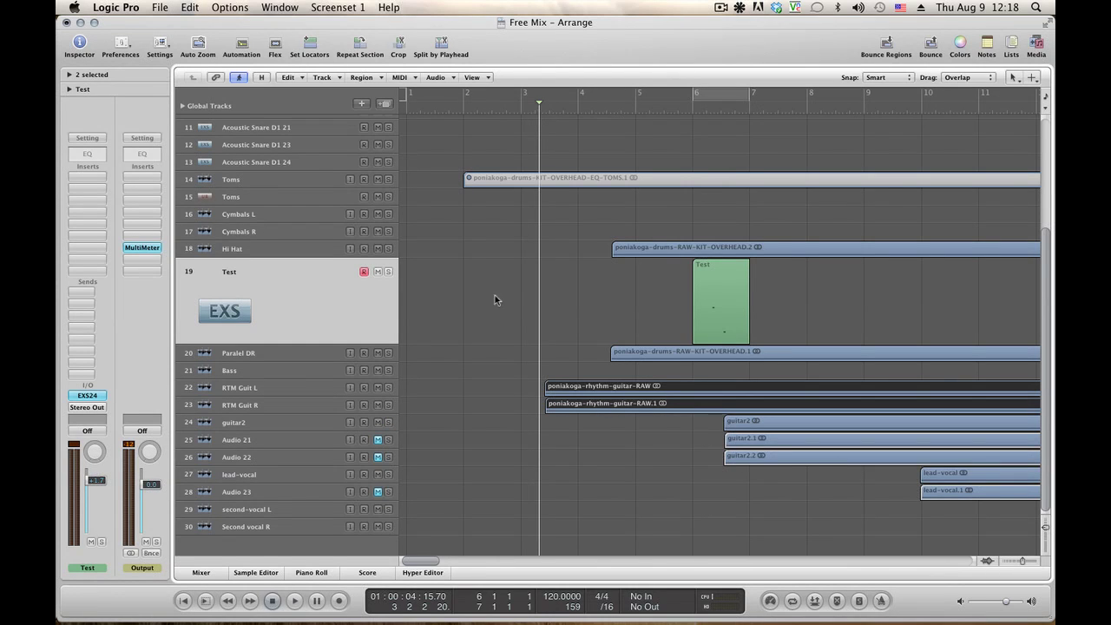
key(space)
click(378, 439)
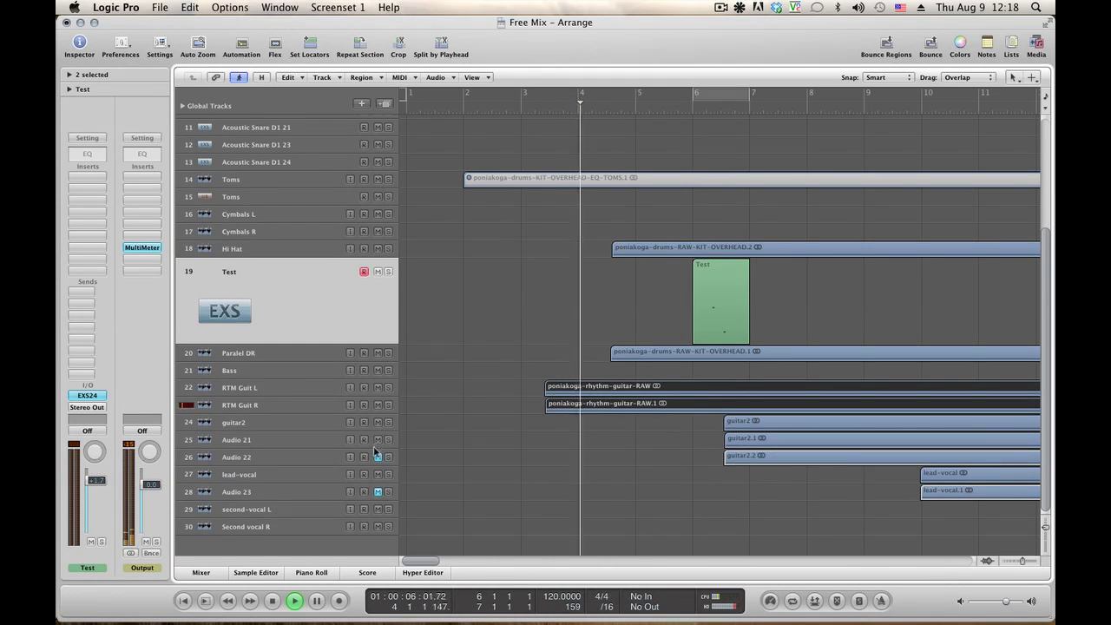
click(378, 456)
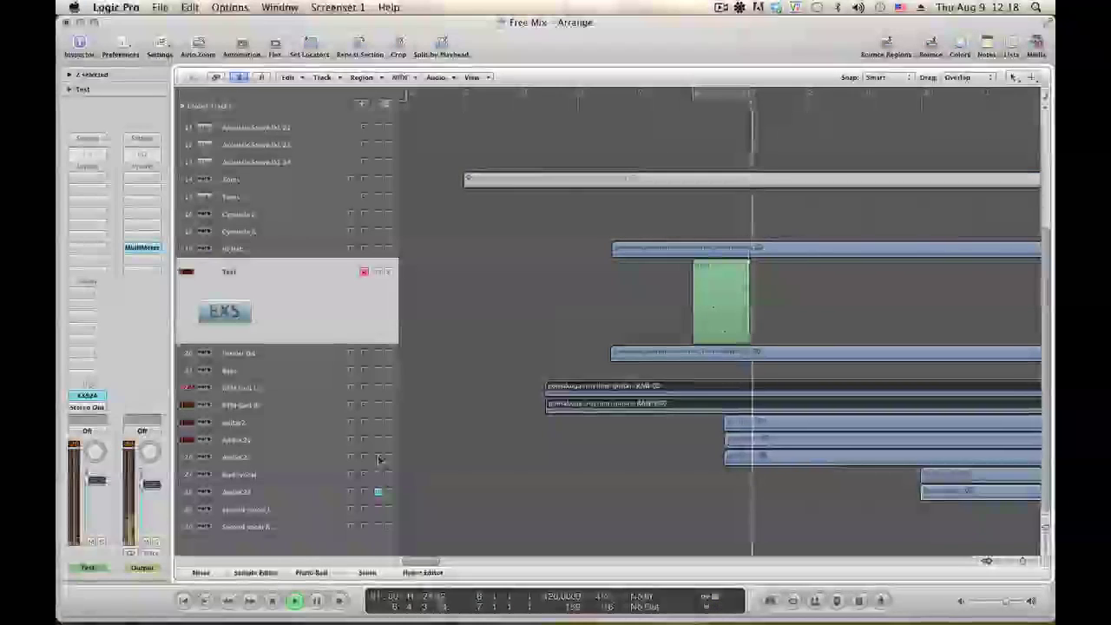
click(378, 456)
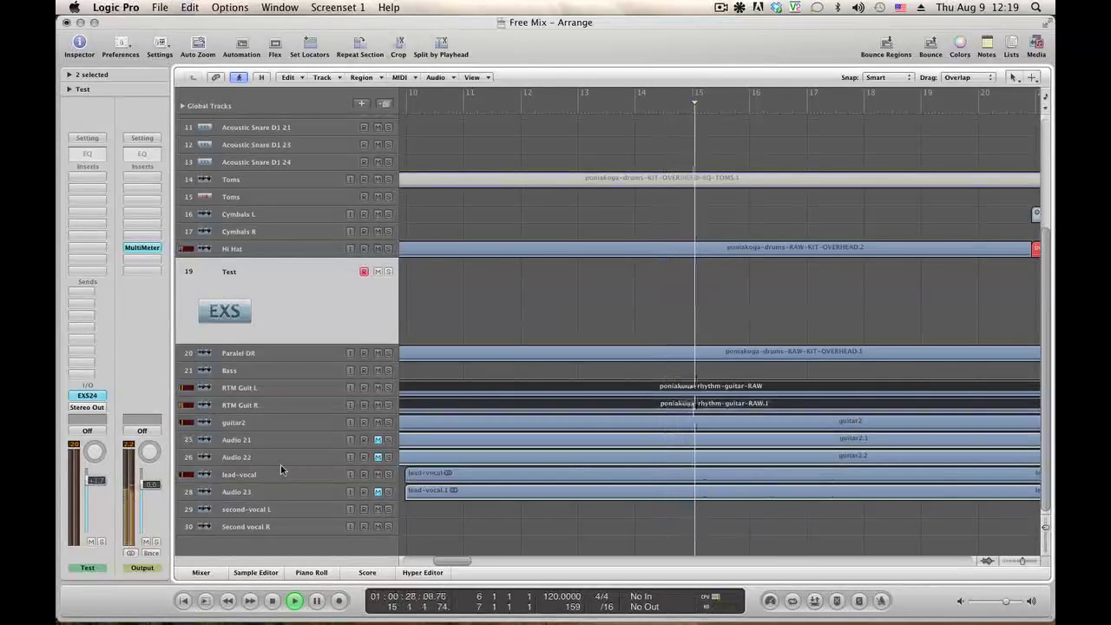
key(space)
key(space)
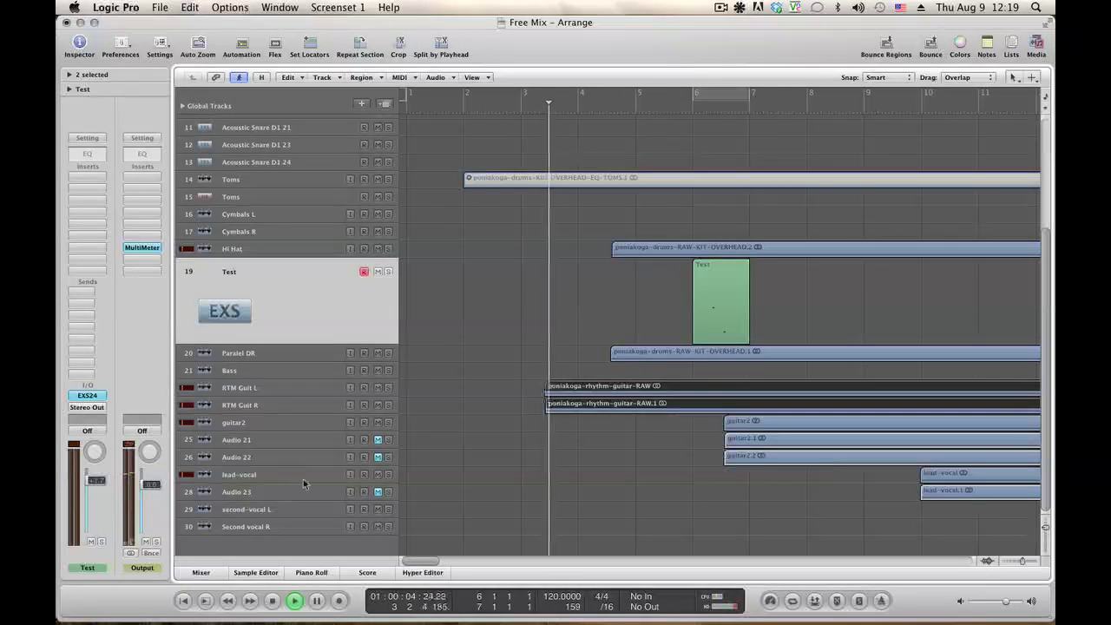
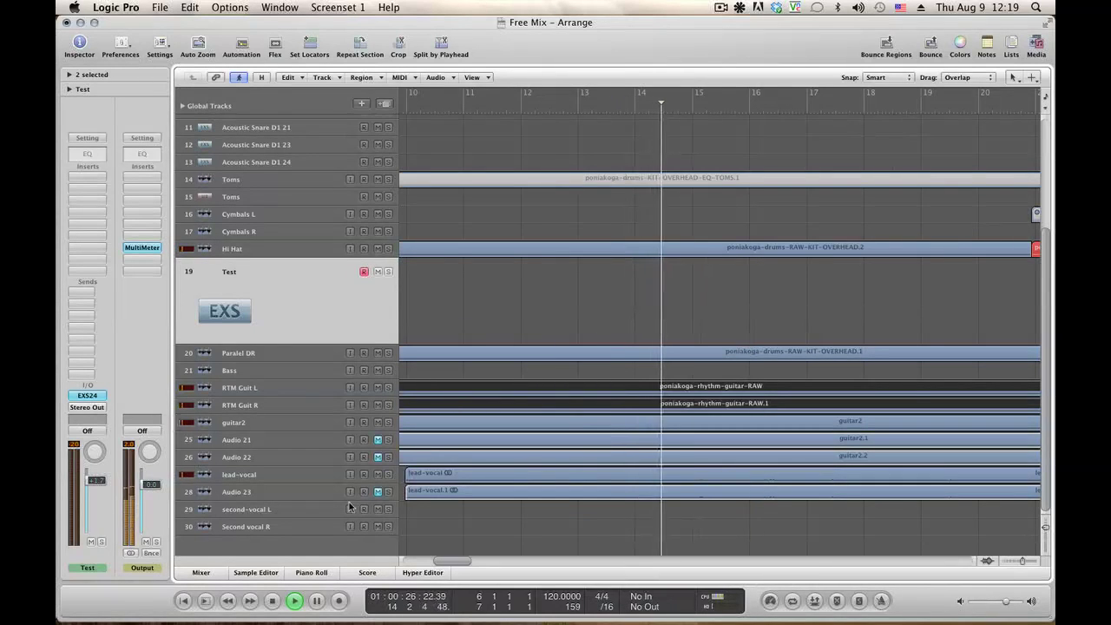
Display the Send 3 (Rev Med) automation on the lead-vocal track
click(270, 474)
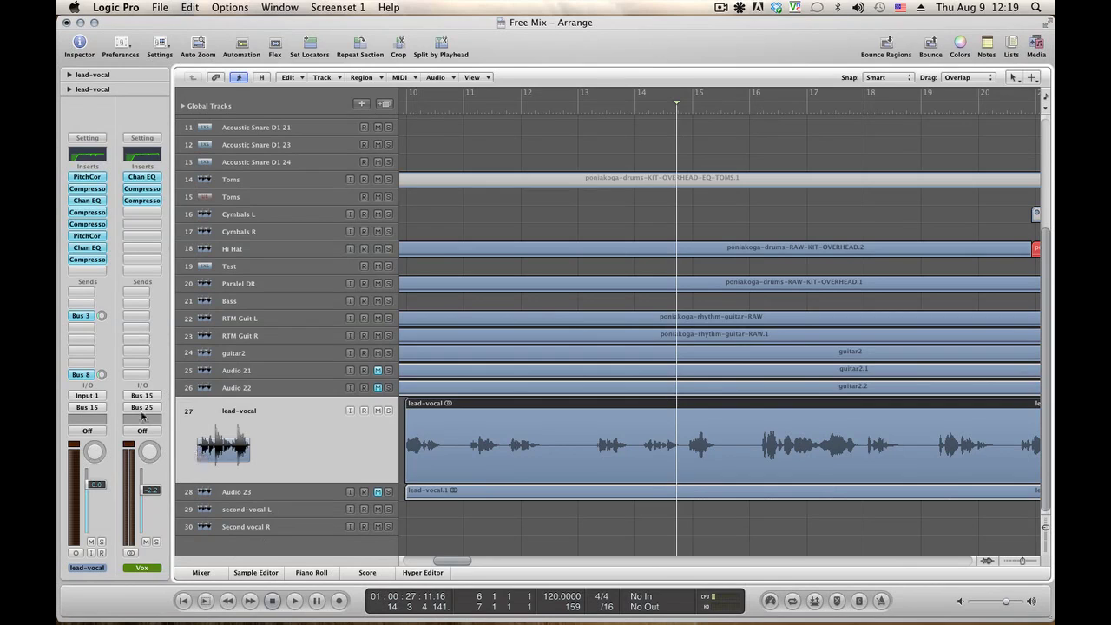
key(a)
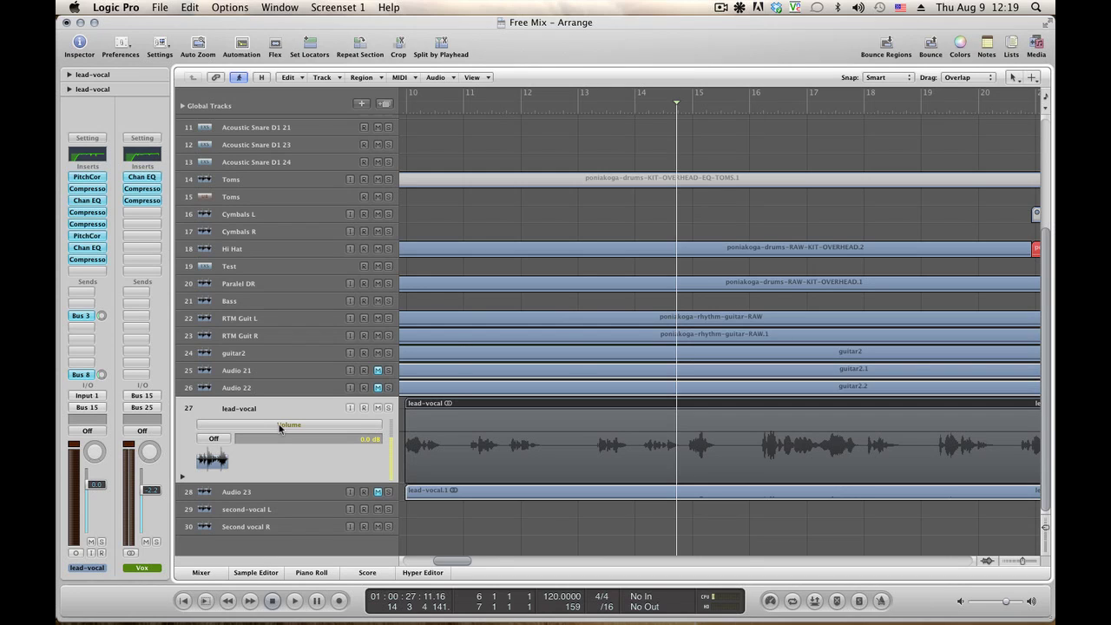
click(280, 425)
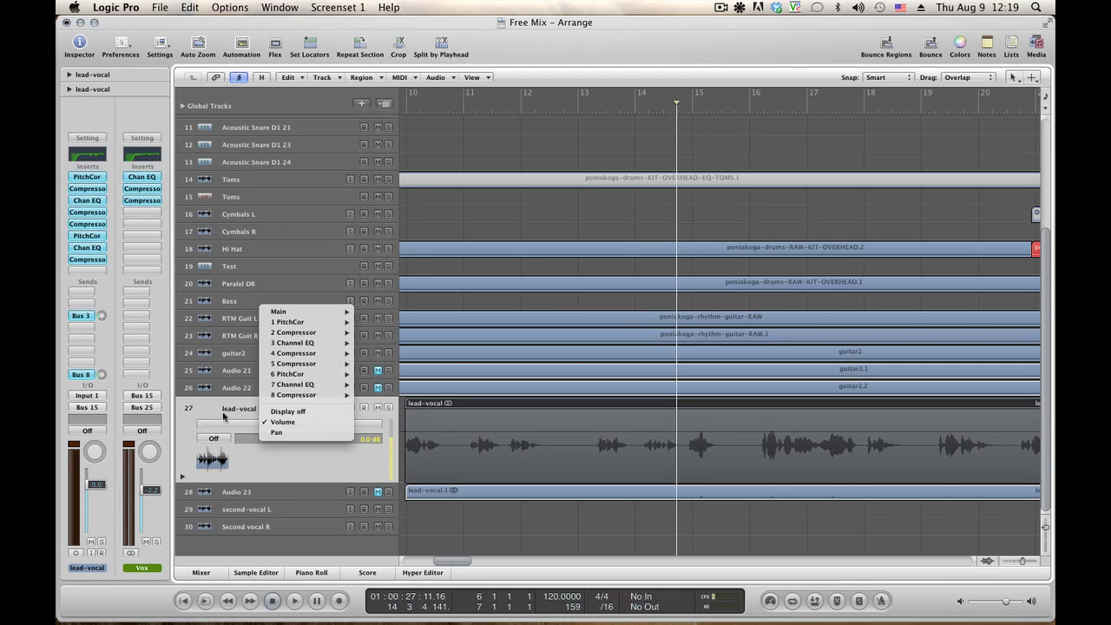
mouse_move(301, 313)
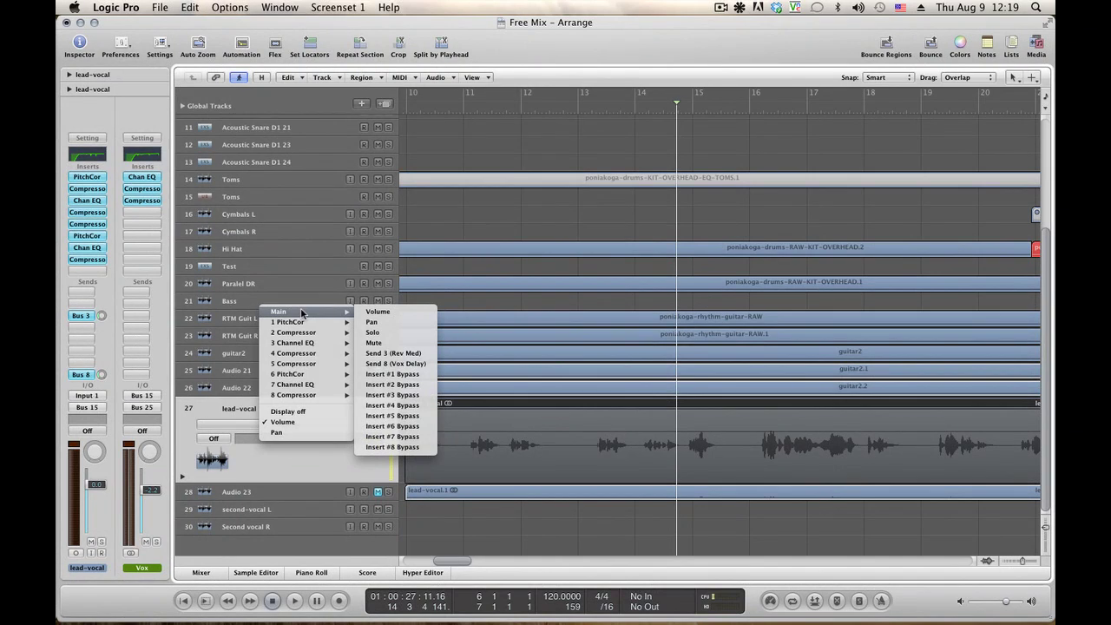
click(393, 353)
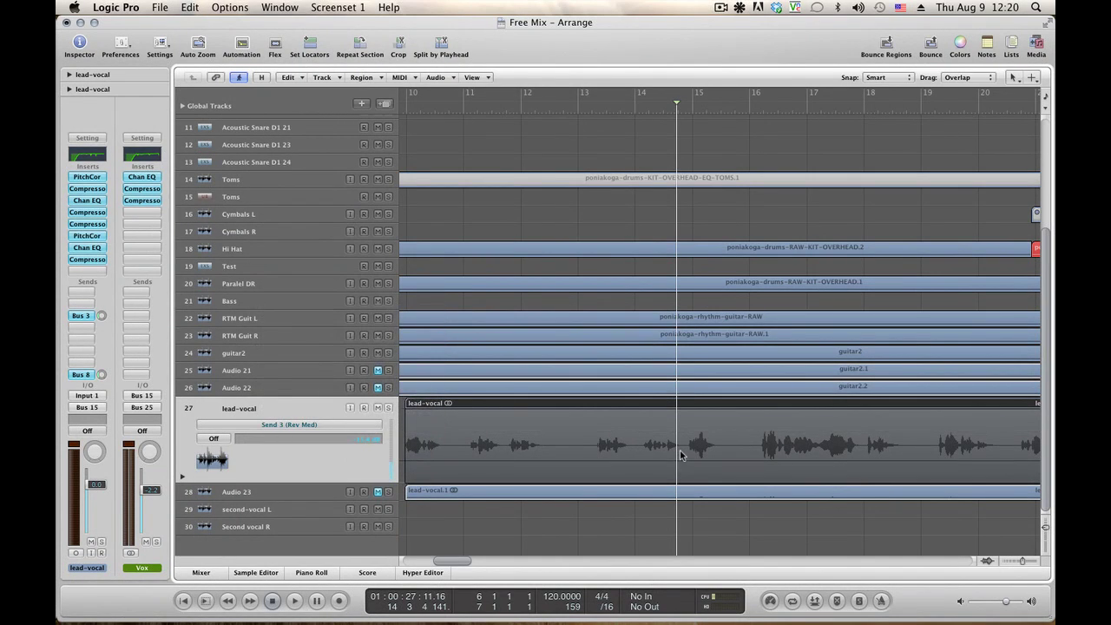
Automate the lead-vocal's Send 3 (Rev Med) at -∞ dB until just before bar 22, rising to -15.4 dB there
key(space)
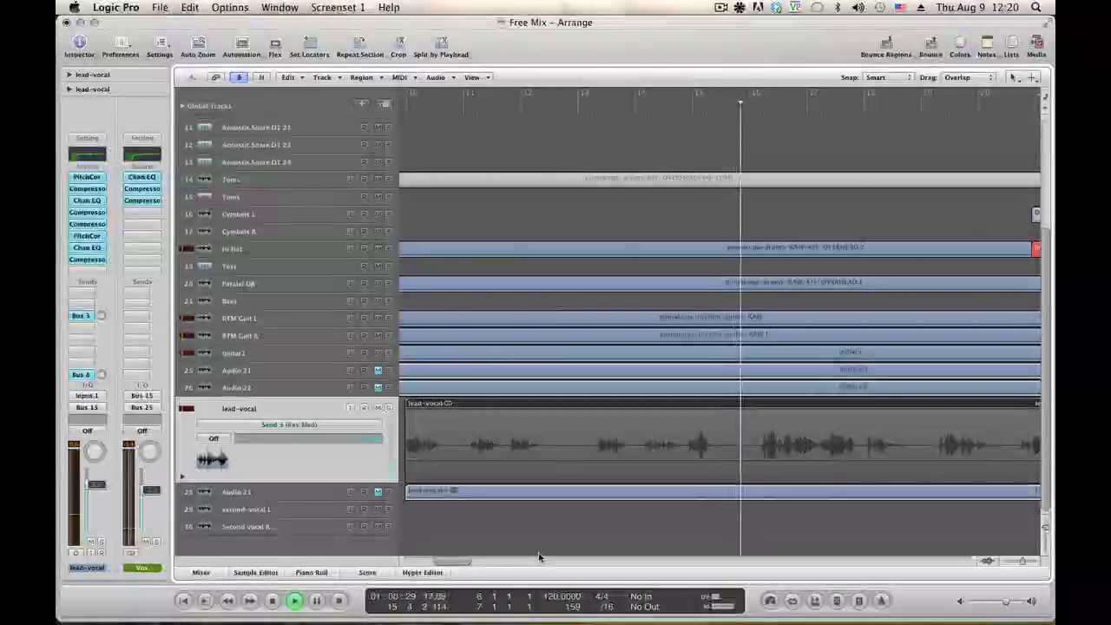
drag(461, 565, 473, 565)
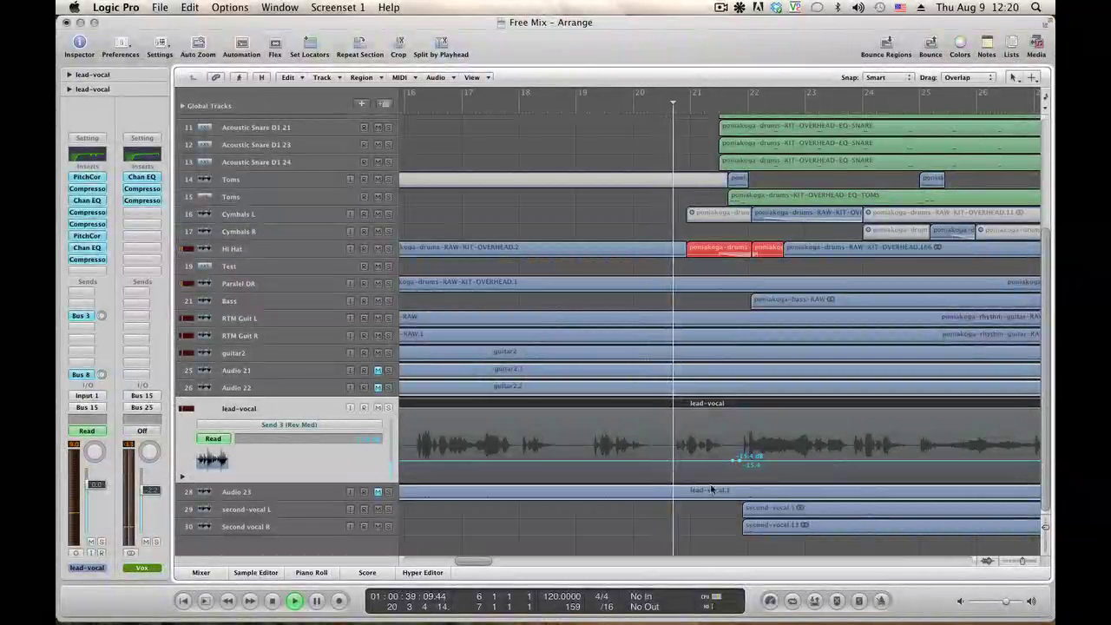
key(space)
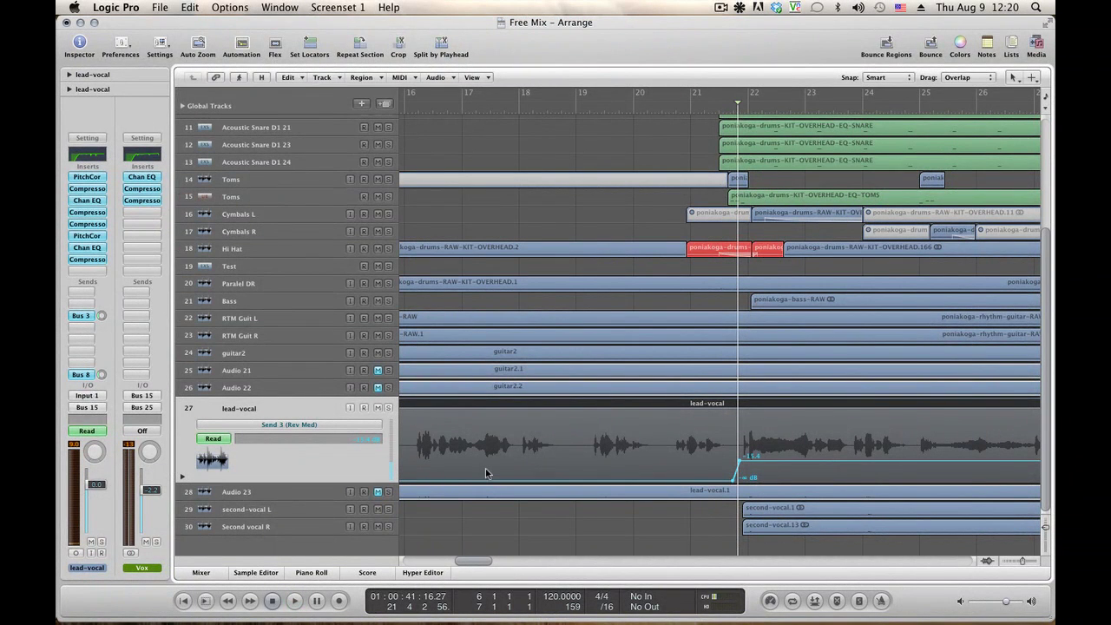
Switch the lead-vocal automation to Send 8 (Vox Delay) and audition the vocal from bar 10
click(337, 427)
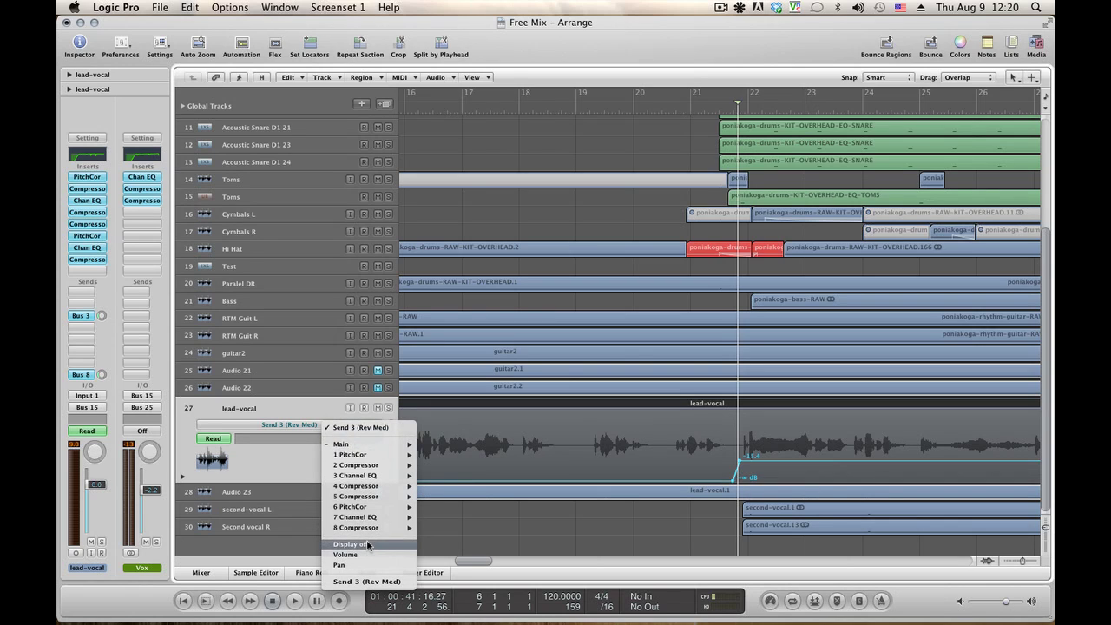
mouse_move(387, 446)
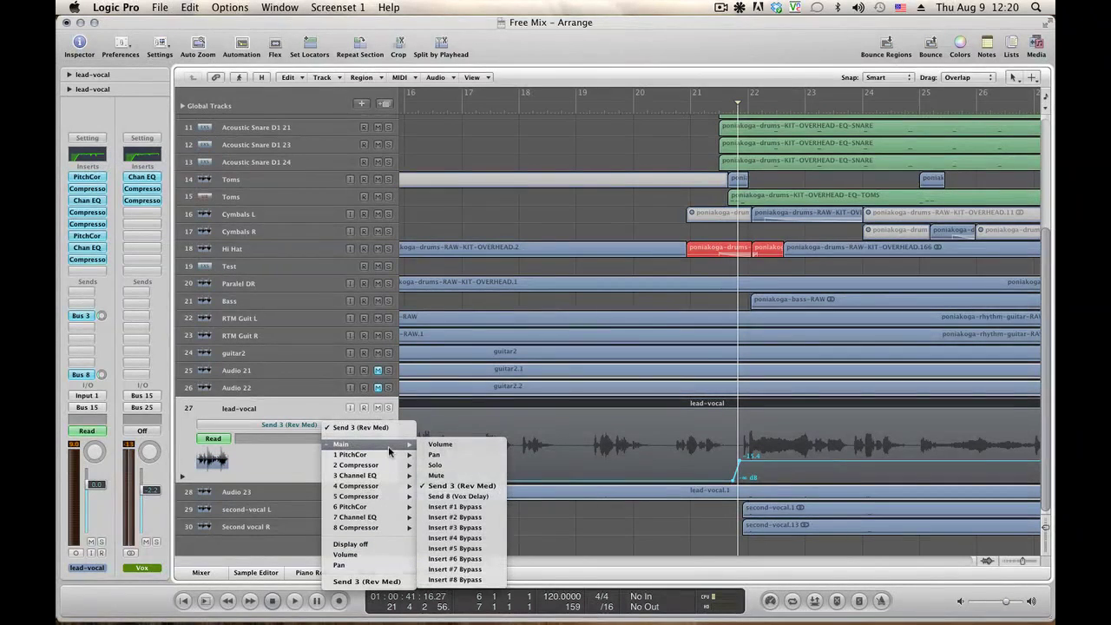
click(483, 498)
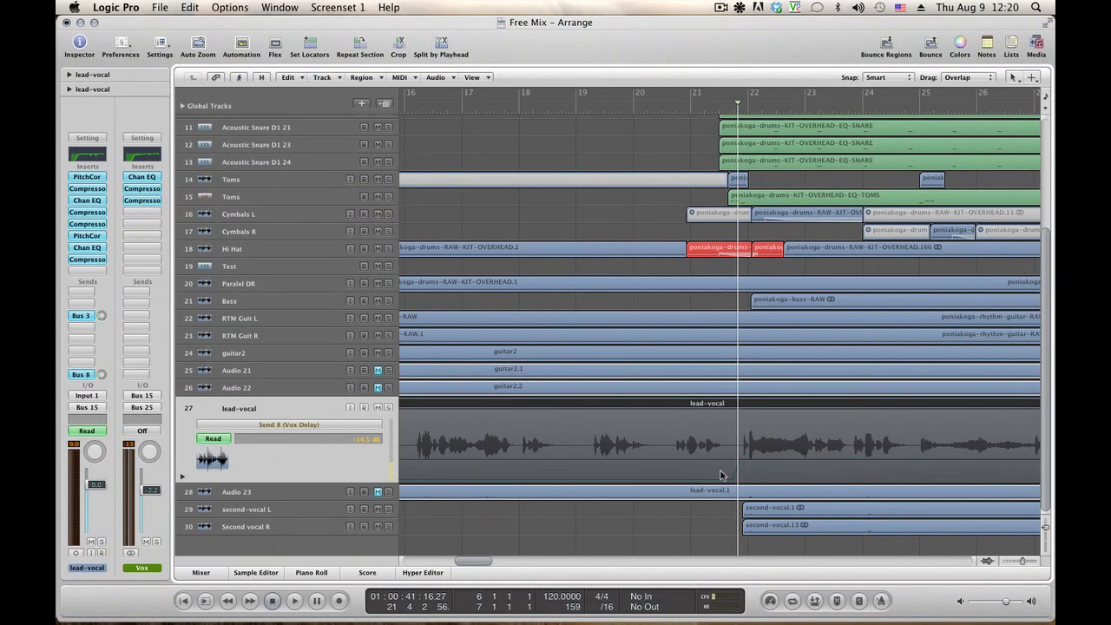
key(Return)
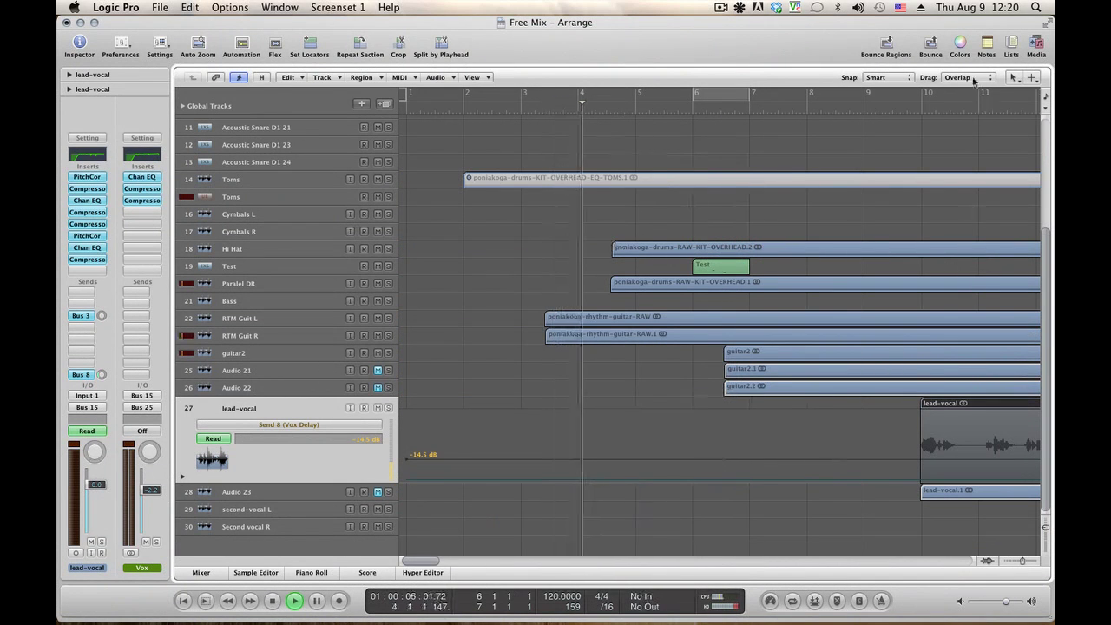
key(space)
click(920, 113)
key(space)
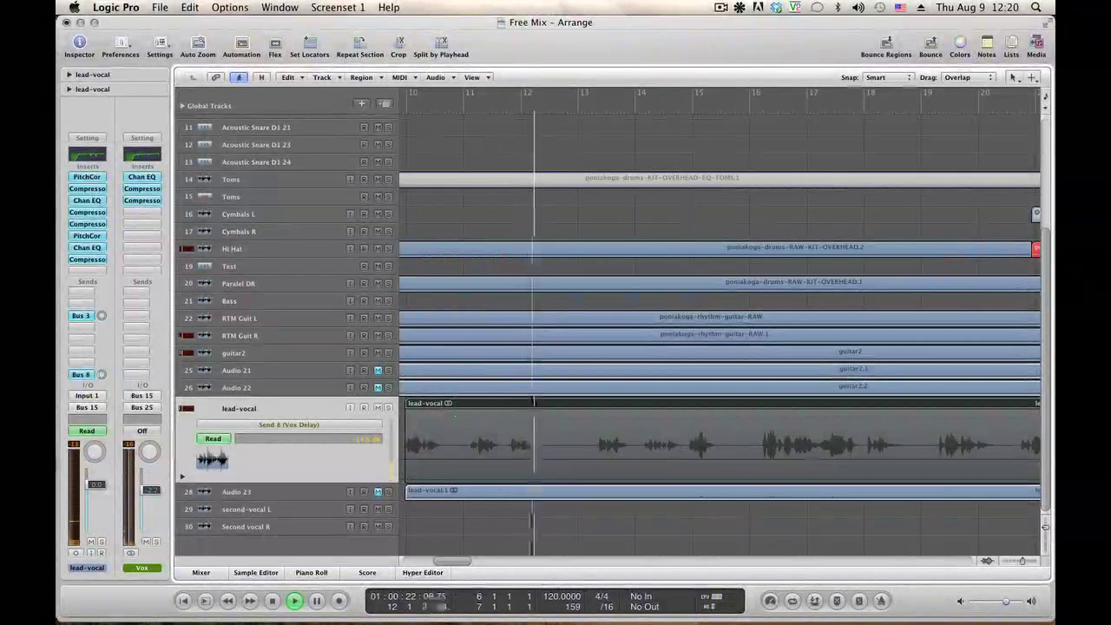
key(space)
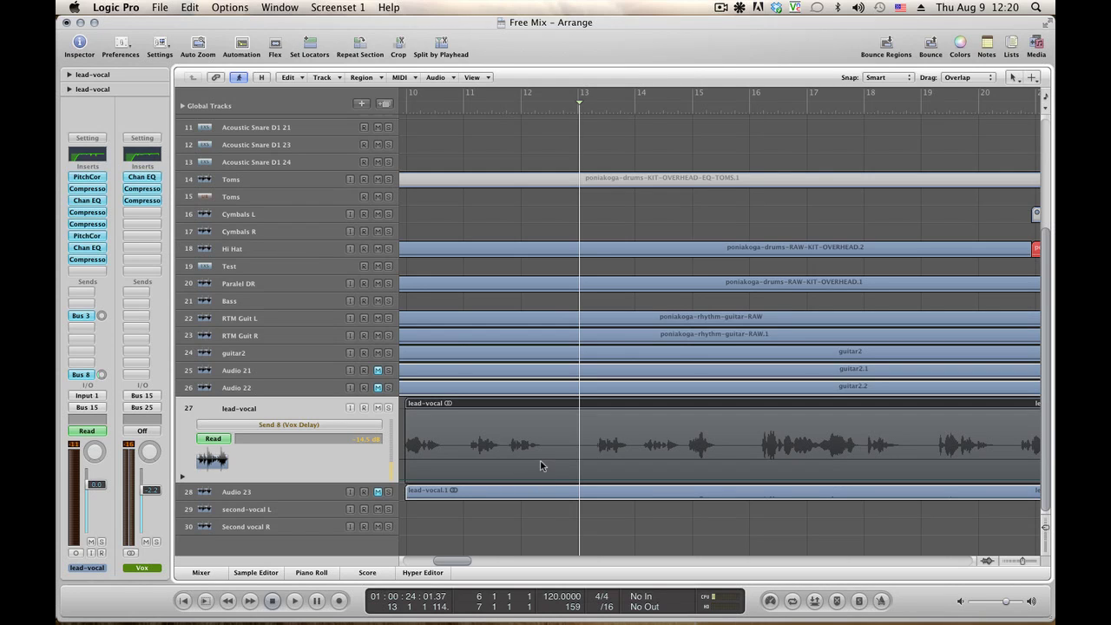
Automate the lead-vocal's Send 8 (Vox Delay) at -∞ dB until shortly before bar 12, rising steeply to -14.5 dB
click(539, 462)
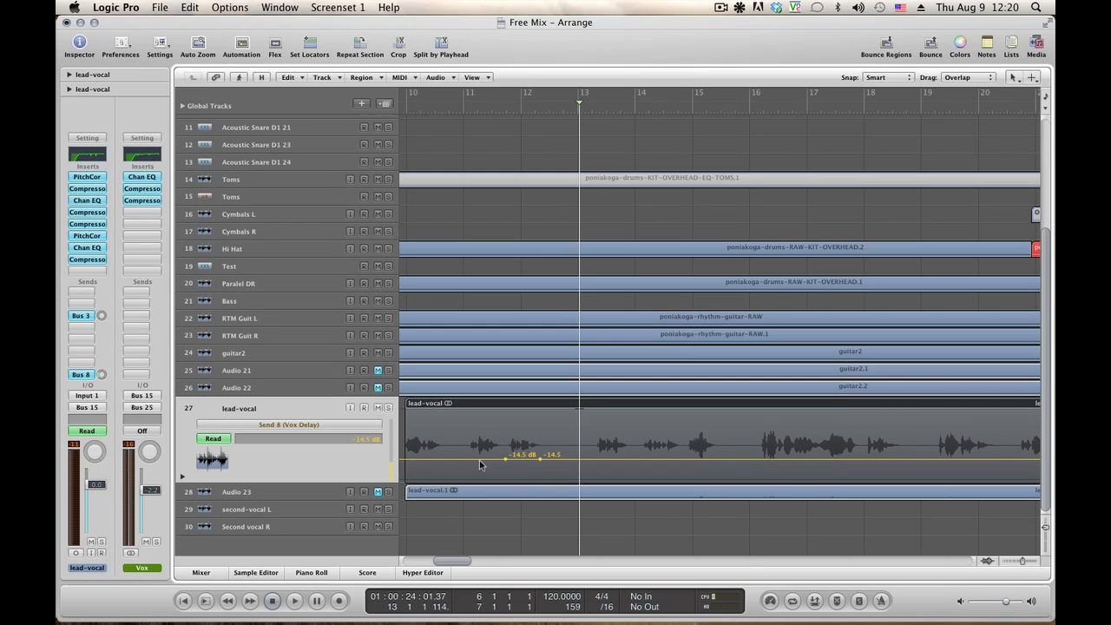
drag(478, 458, 479, 508)
drag(540, 462, 511, 455)
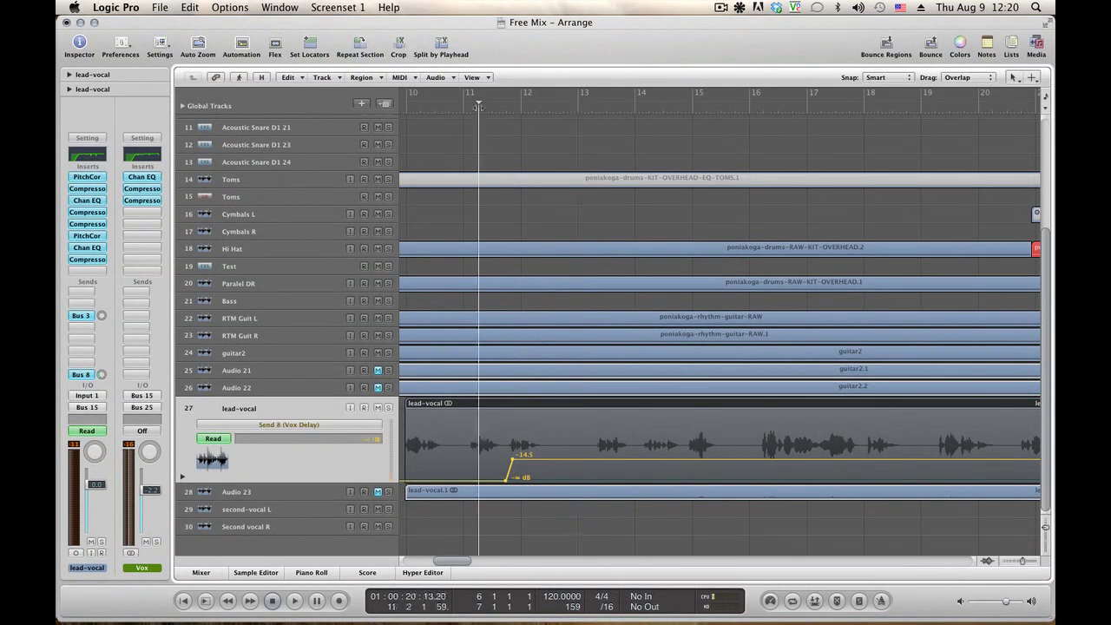
Audition the automated vocal delay from bar 11 in the mix, and replay it with lead-vocal soloed
key(space)
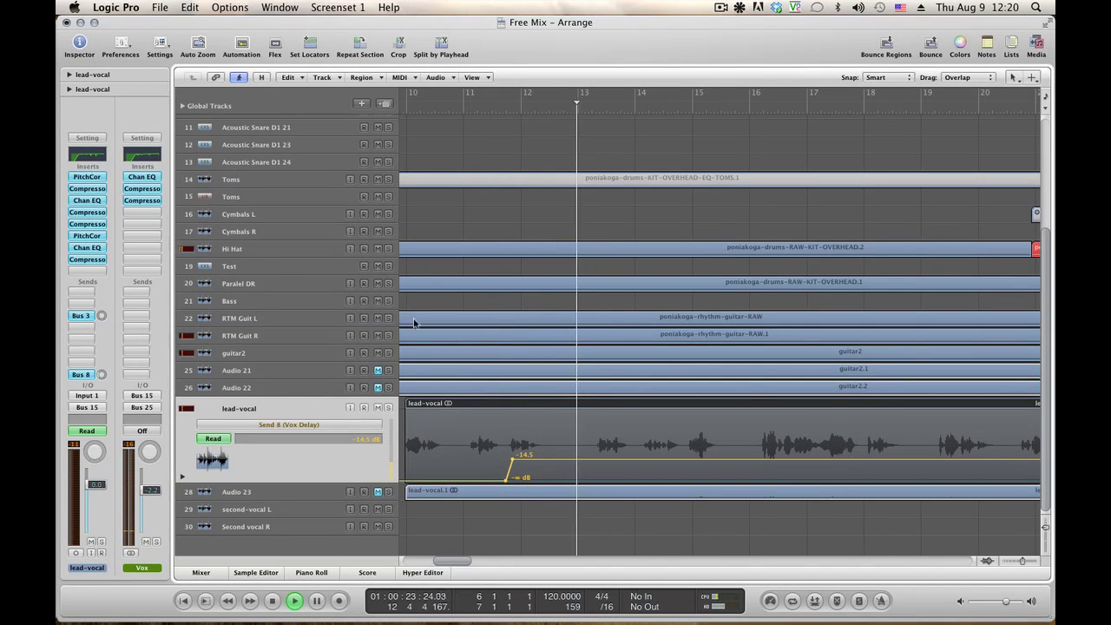
key(space)
key(space)
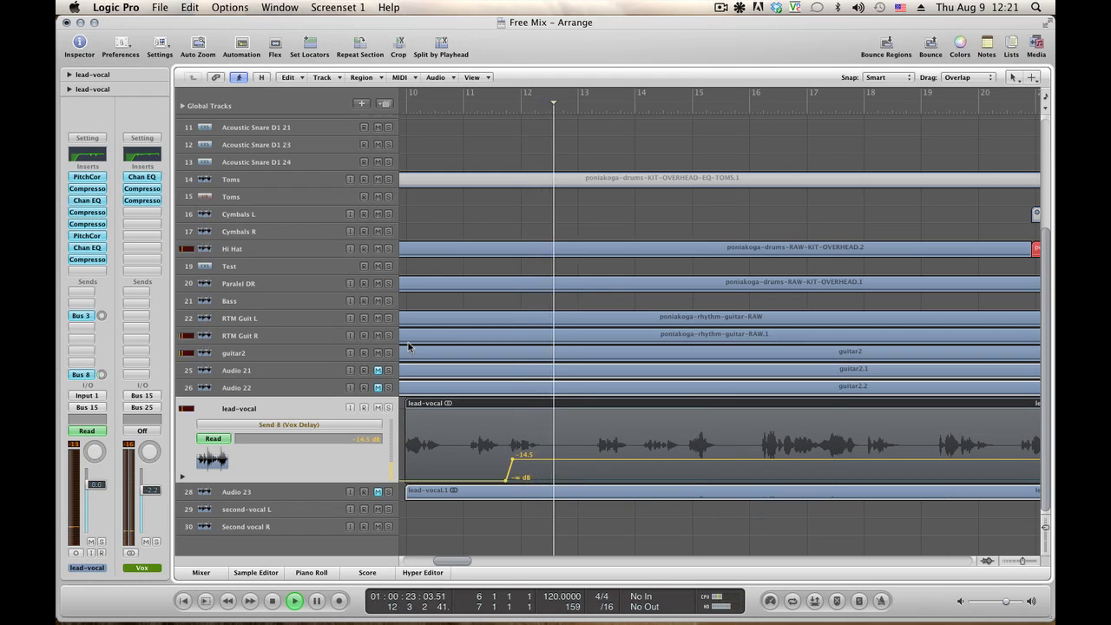
click(389, 408)
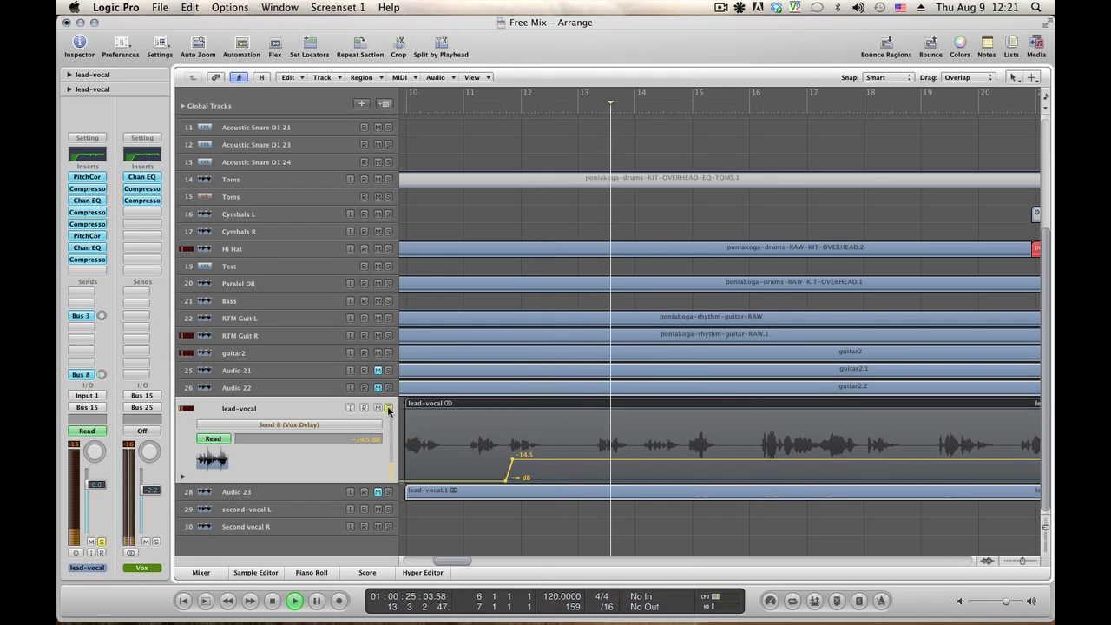
key(space)
key(space)
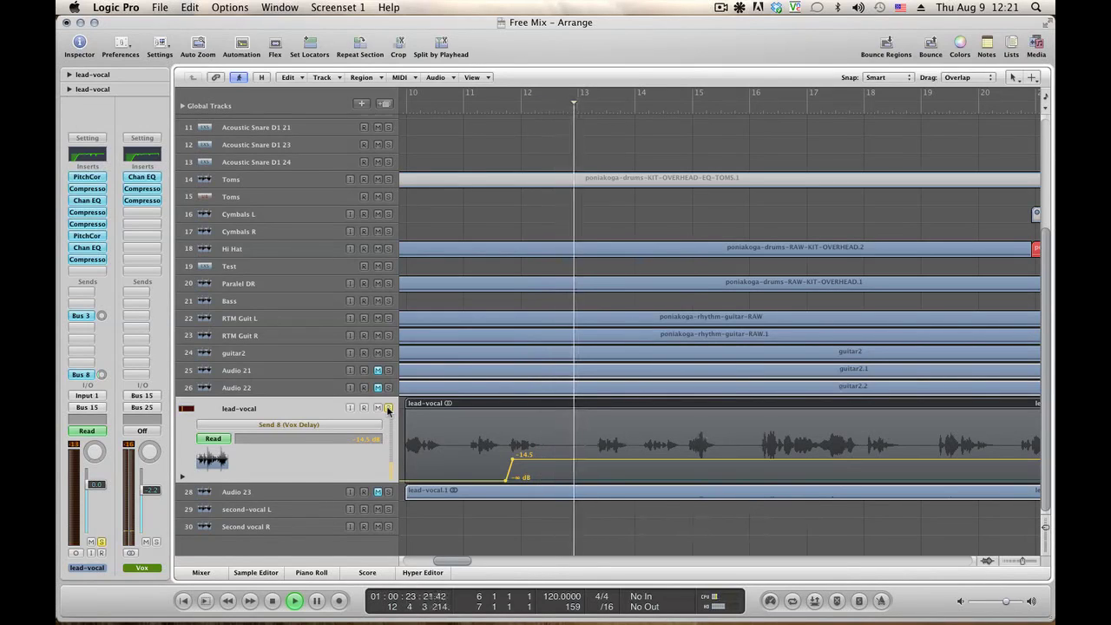
Drop the lead-vocal's Send 8 (Vox Delay) to -∞ dB from just after bar 13, returning it to -14.5 dB at bar 15
click(581, 459)
click(593, 458)
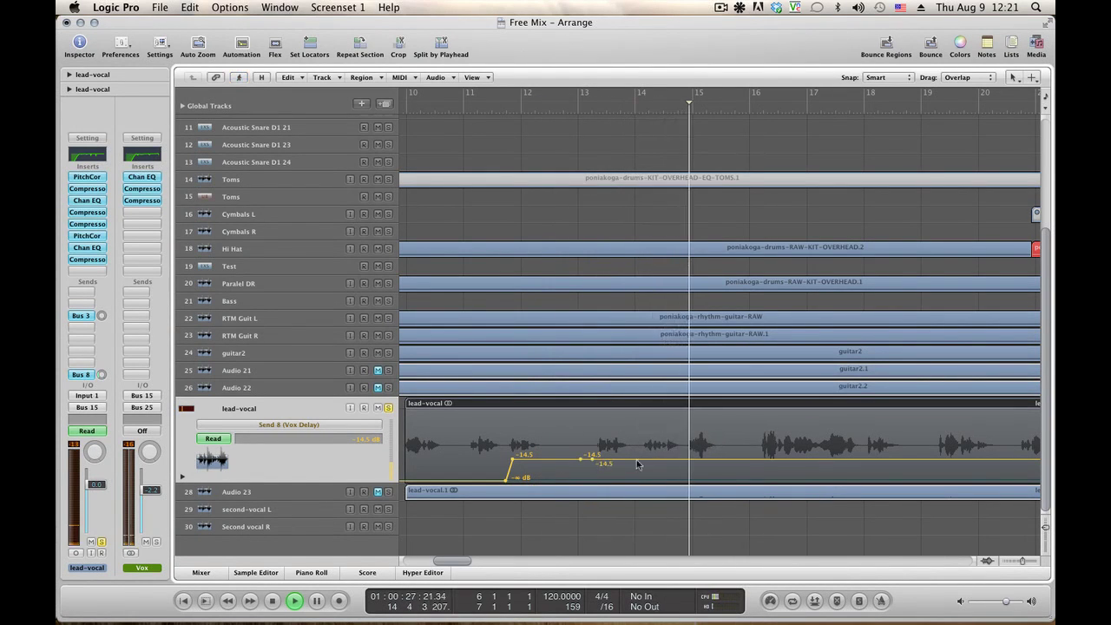
click(681, 458)
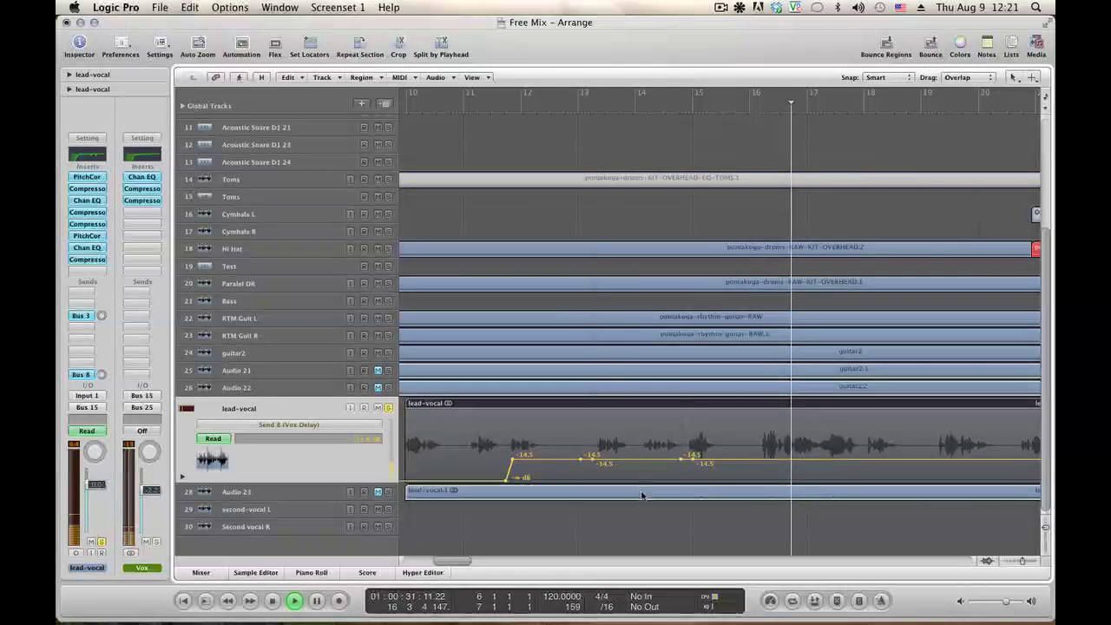
drag(642, 459, 702, 501)
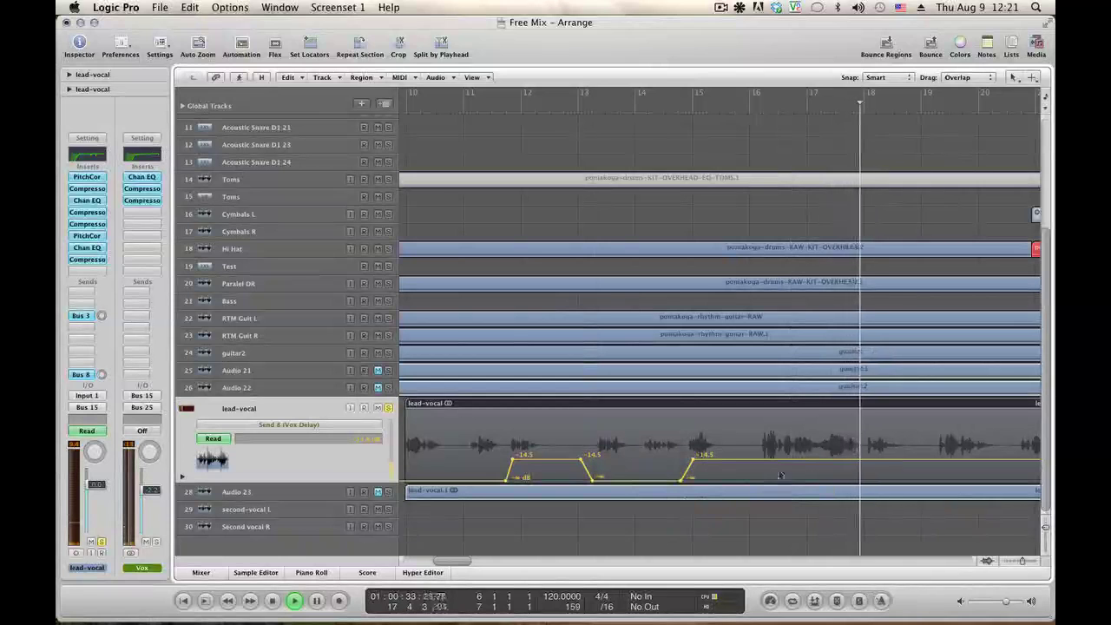
Drop the lead-vocal's Send 8 automation to -∞ dB from bar 16, returning it to -14.5 dB at bar 18
click(753, 458)
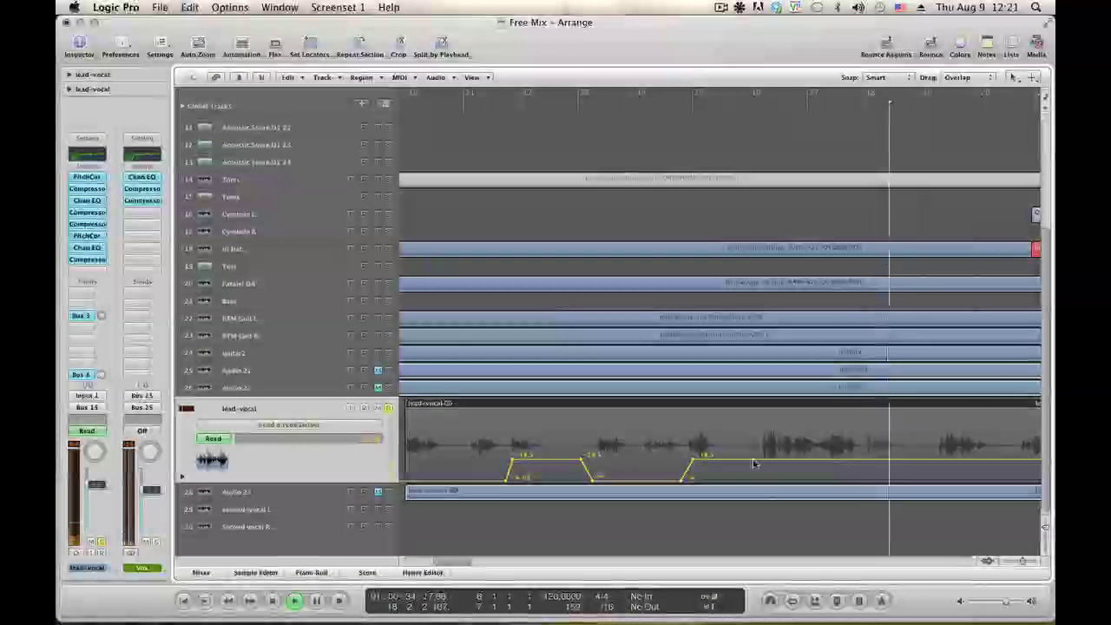
click(865, 458)
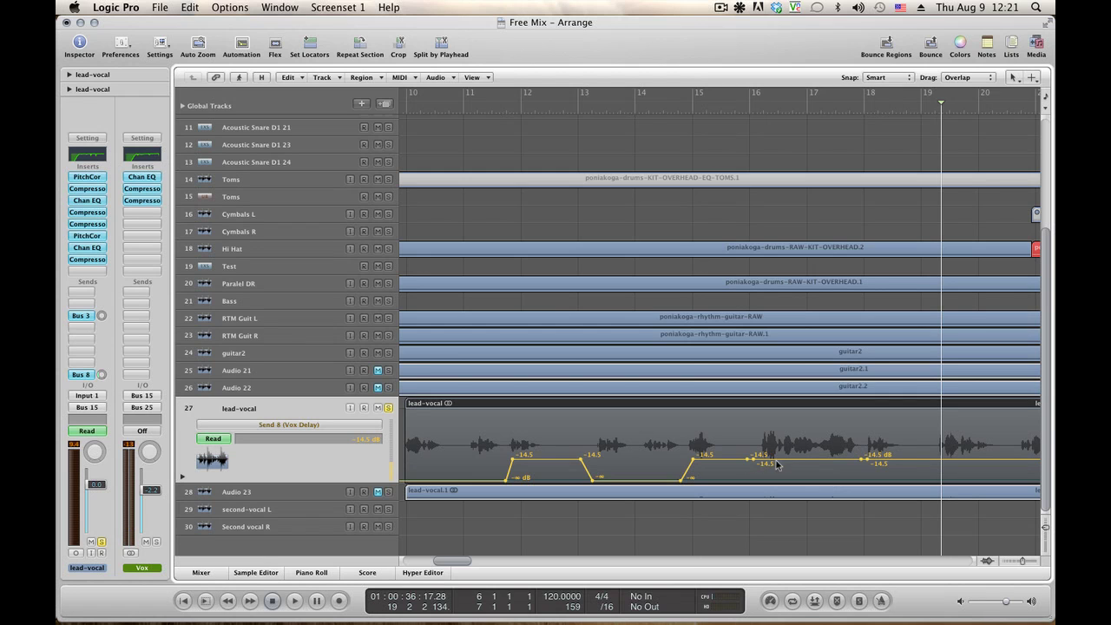
drag(787, 465, 847, 506)
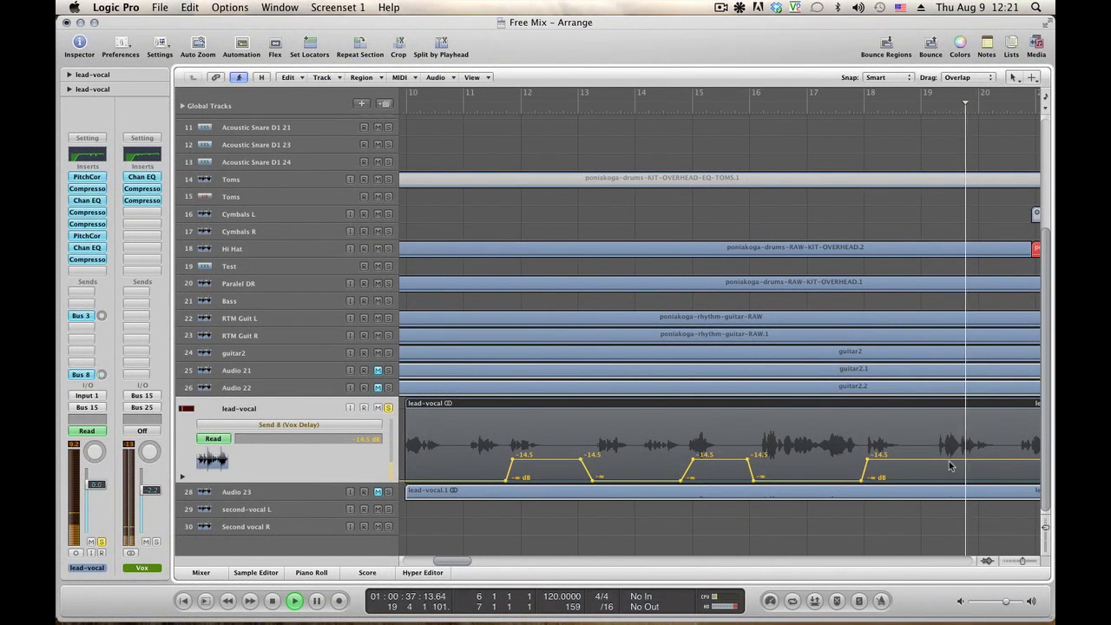
Drop the Send 8 automation steeply to -∞ dB between about the middle of bar 18 and the middle of bar 19, then play on from there
key(space)
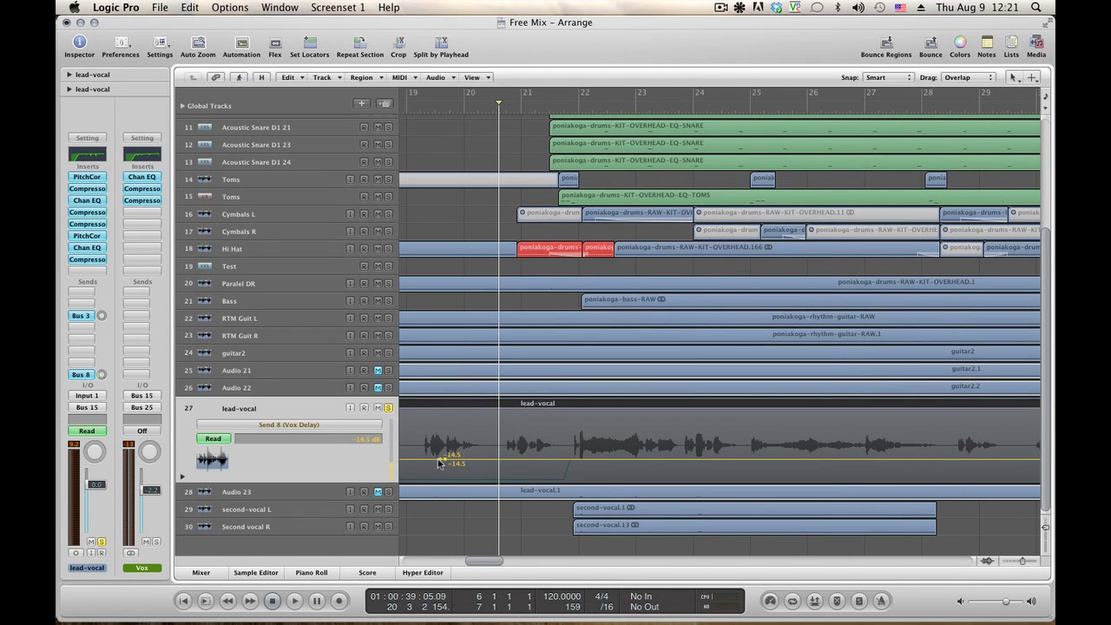
drag(501, 562, 489, 562)
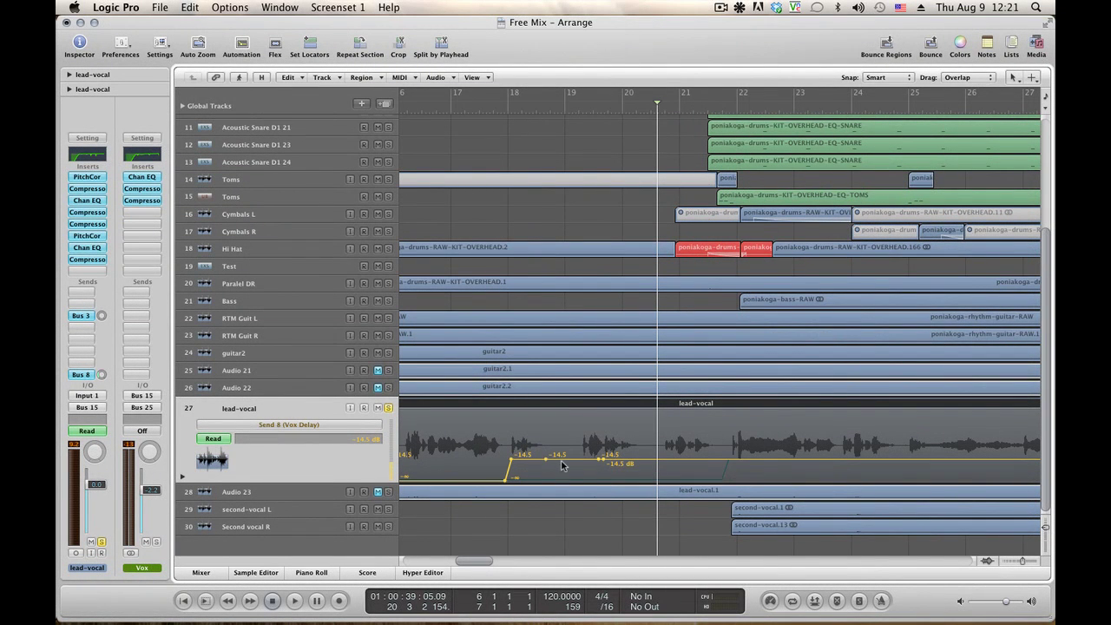
drag(561, 466, 578, 512)
key(space)
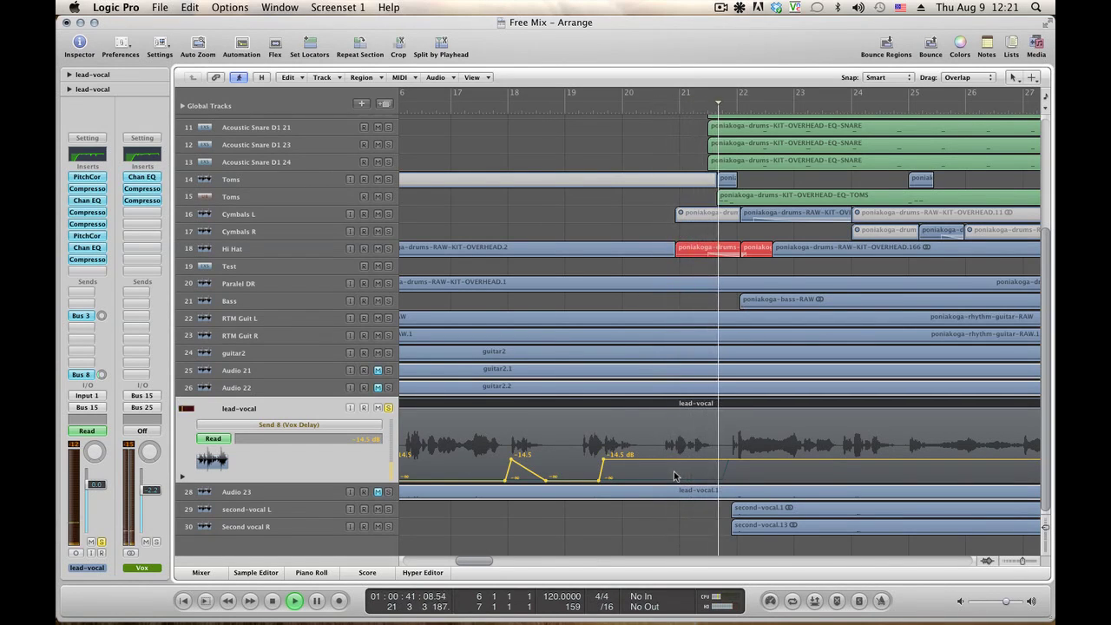
key(space)
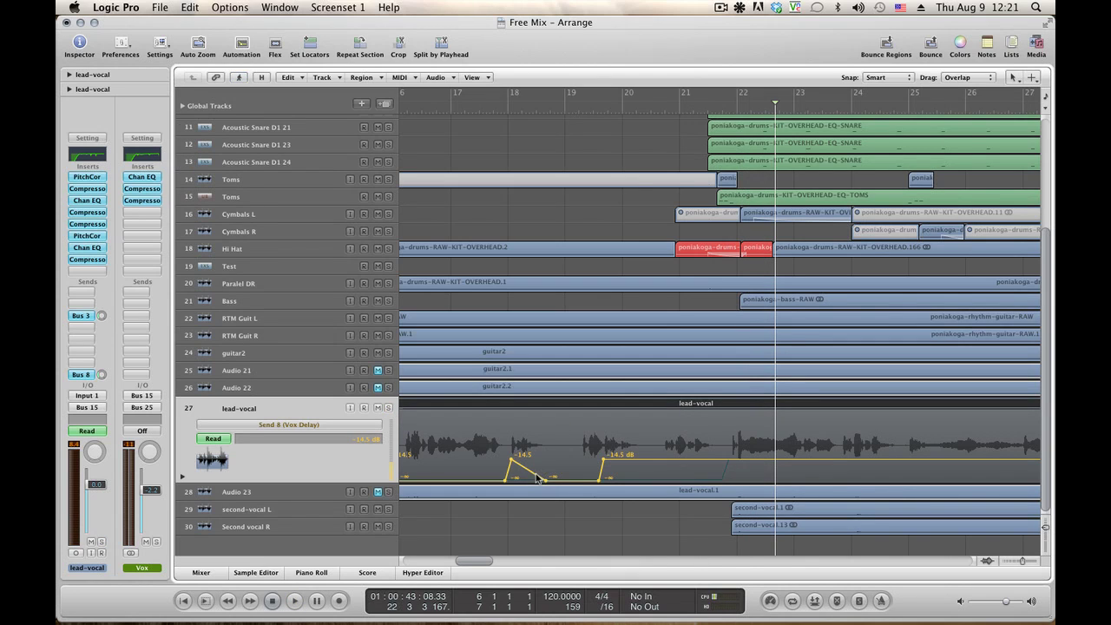
drag(538, 479, 537, 459)
Audition the vocal delay from around bar 10 and extend the -14.5 dB plateau from bar 18 to just after bar 19, followed by a steep drop
drag(469, 562, 434, 566)
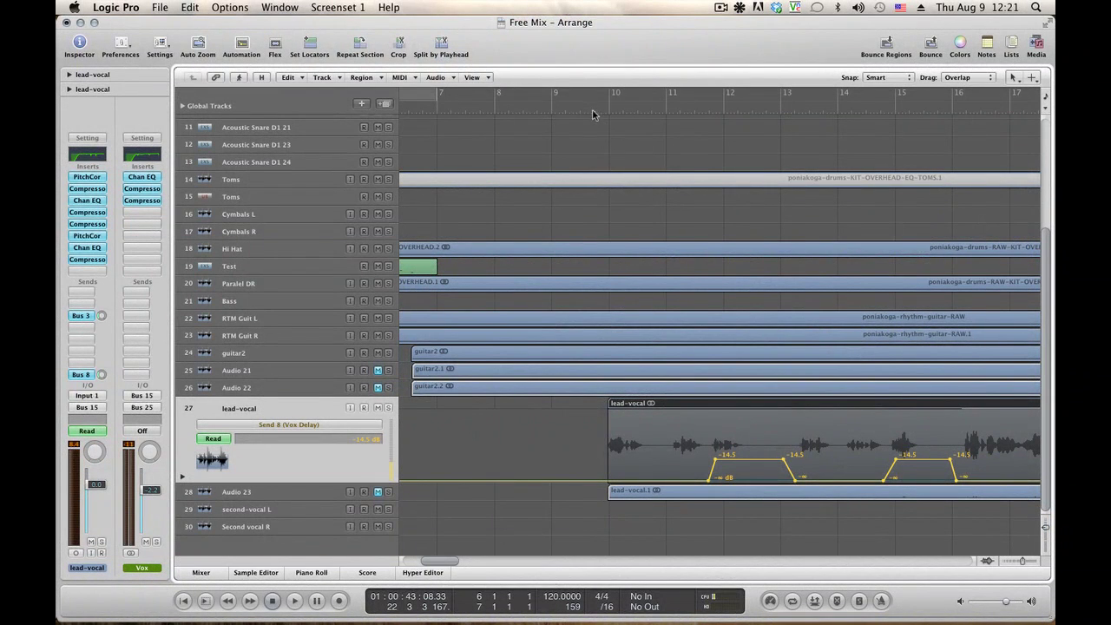
key(space)
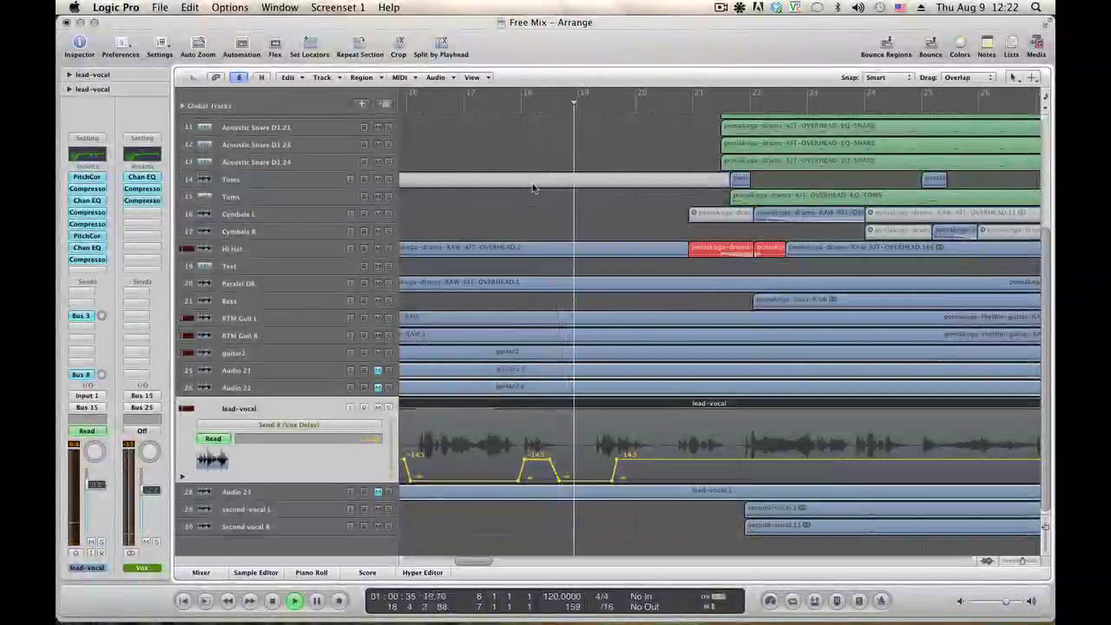
key(space)
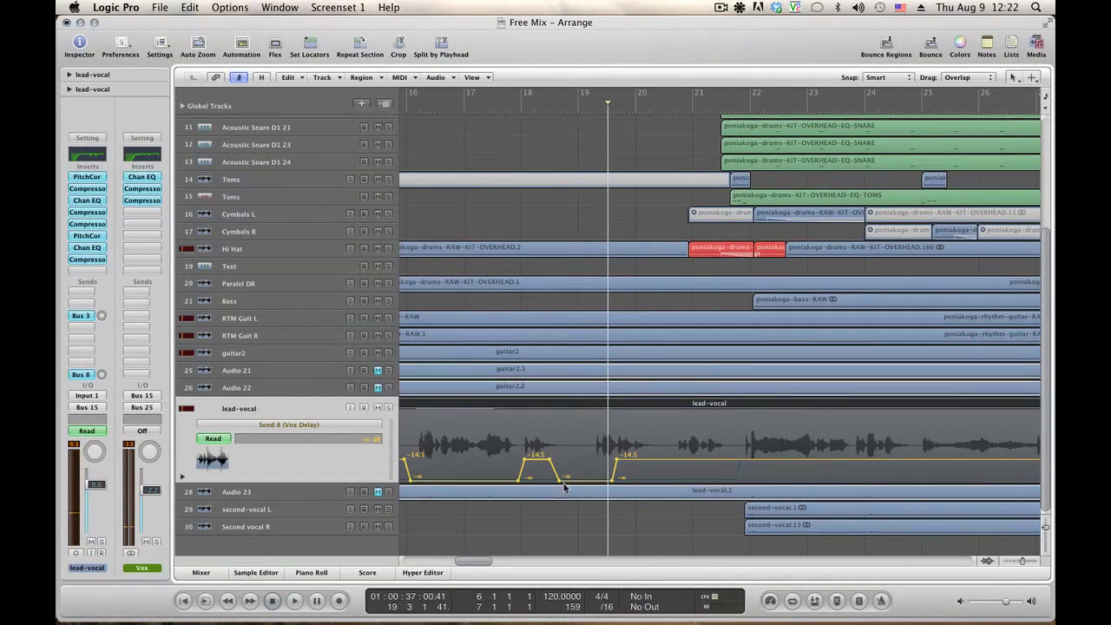
drag(559, 479, 589, 460)
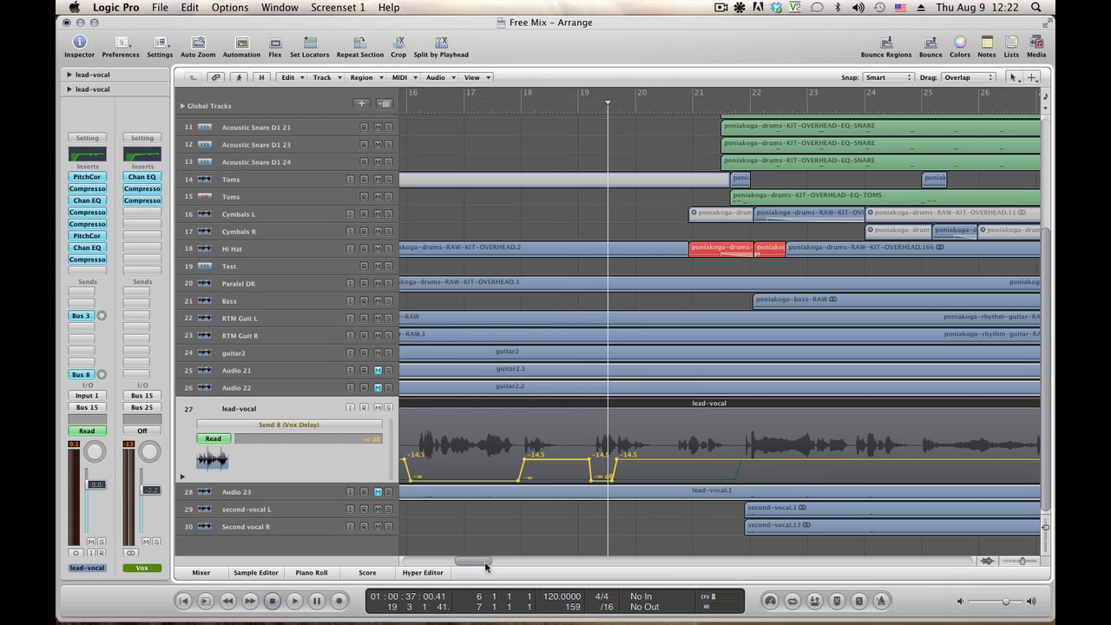
Replay the vocal from around bar 10 and raise the Send 8 automation points near bar 12 and at bar 18, the latter to -9.1 dB
drag(486, 565, 446, 564)
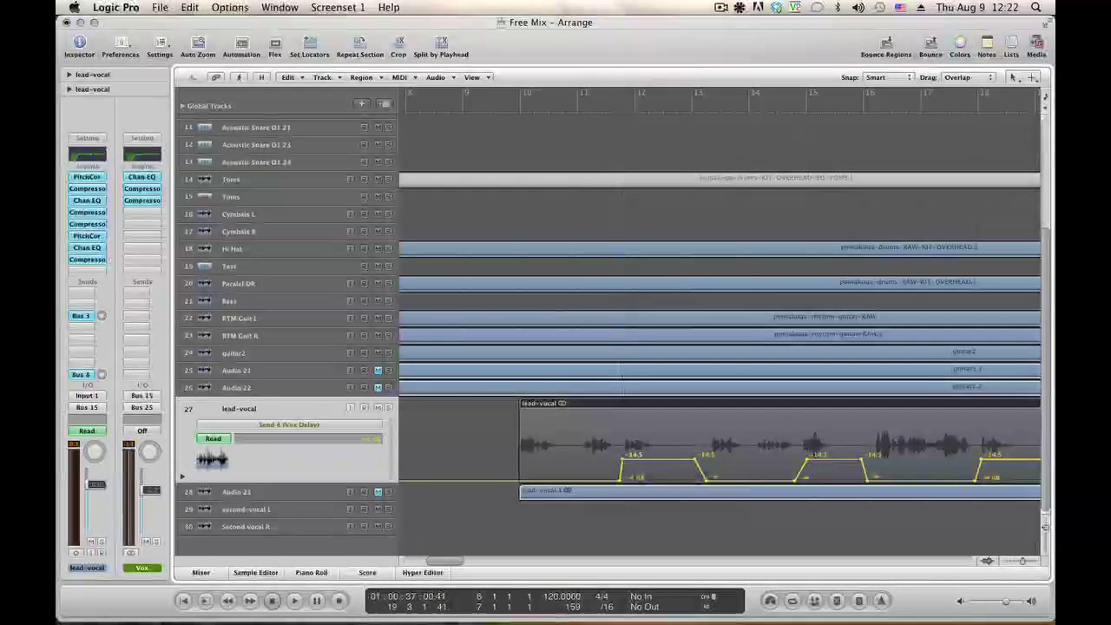
key(space)
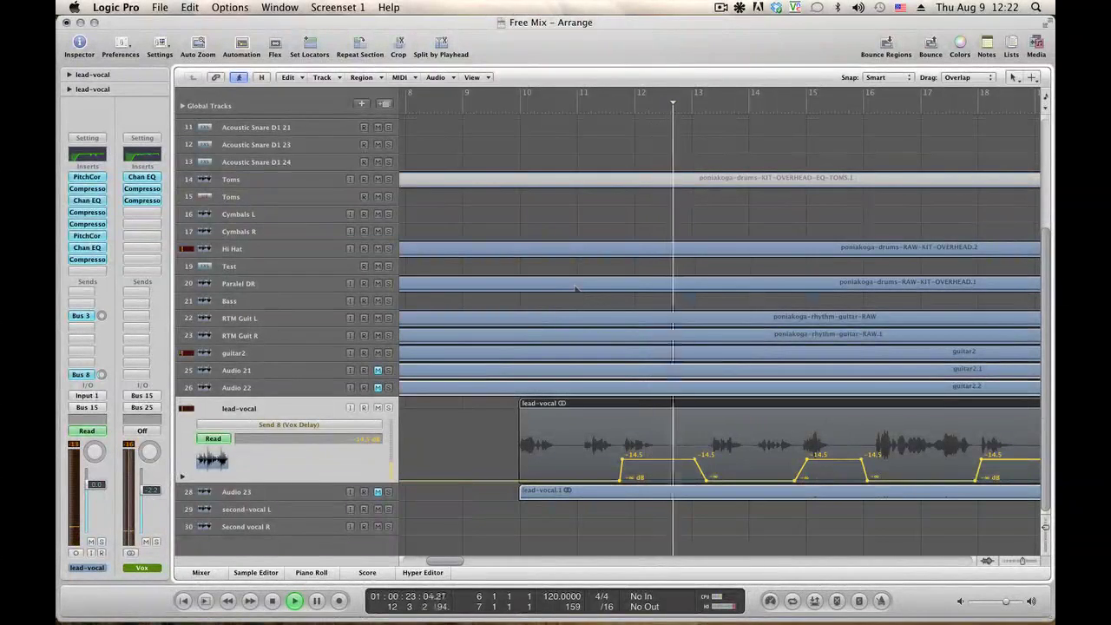
drag(621, 460, 621, 452)
key(space)
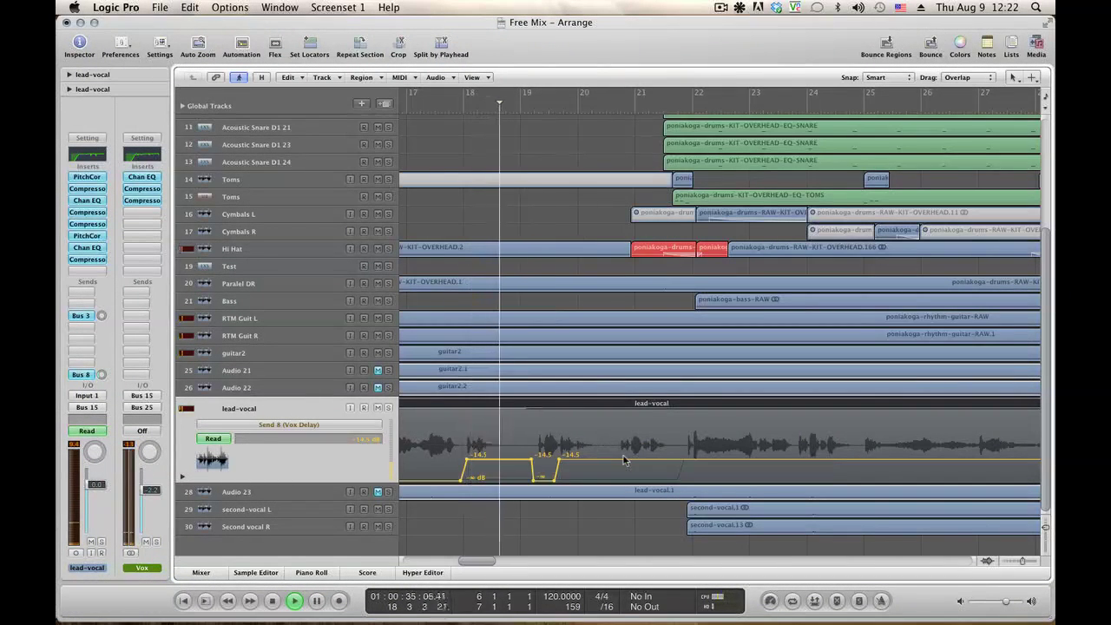
key(space)
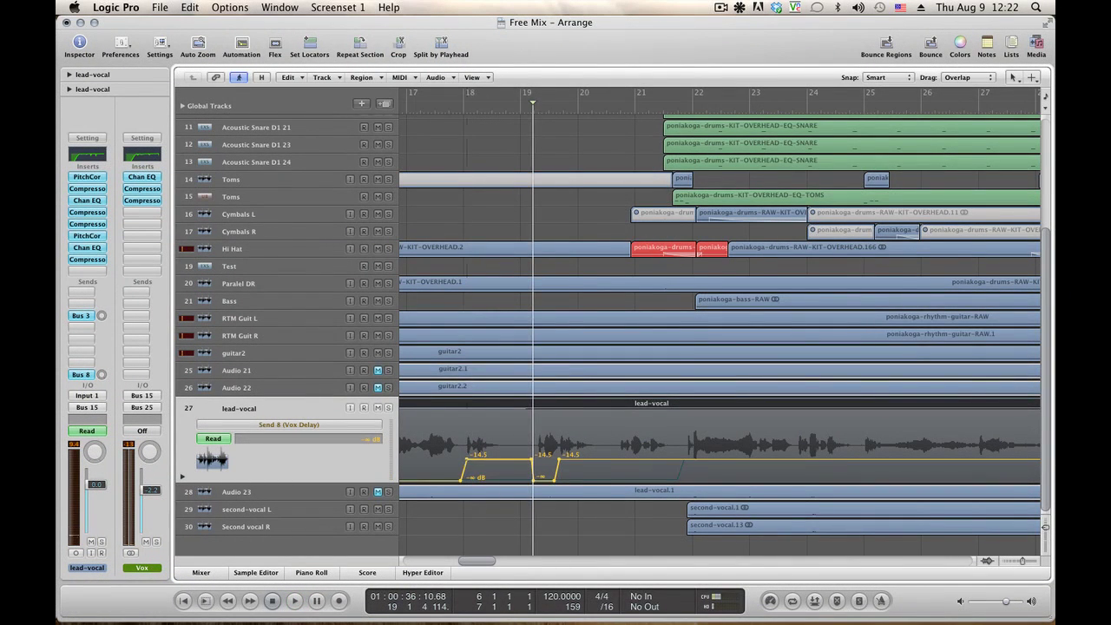
drag(465, 459, 466, 449)
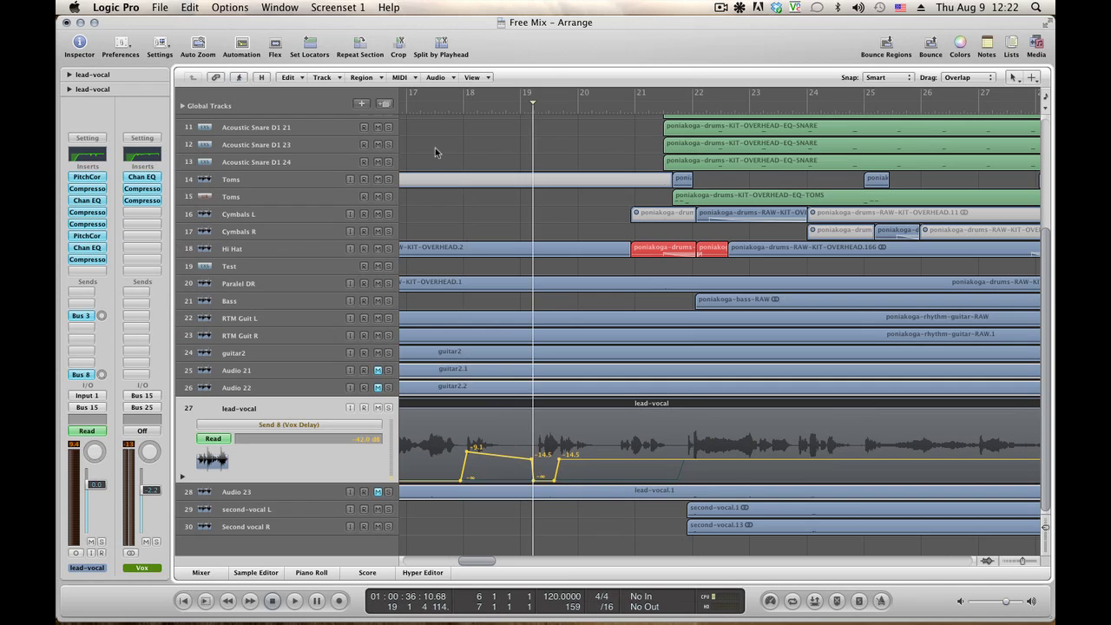
Audition the mix from around bar 17 and set the Toms Ultrabeat track's volume to -5.3 dB
click(435, 115)
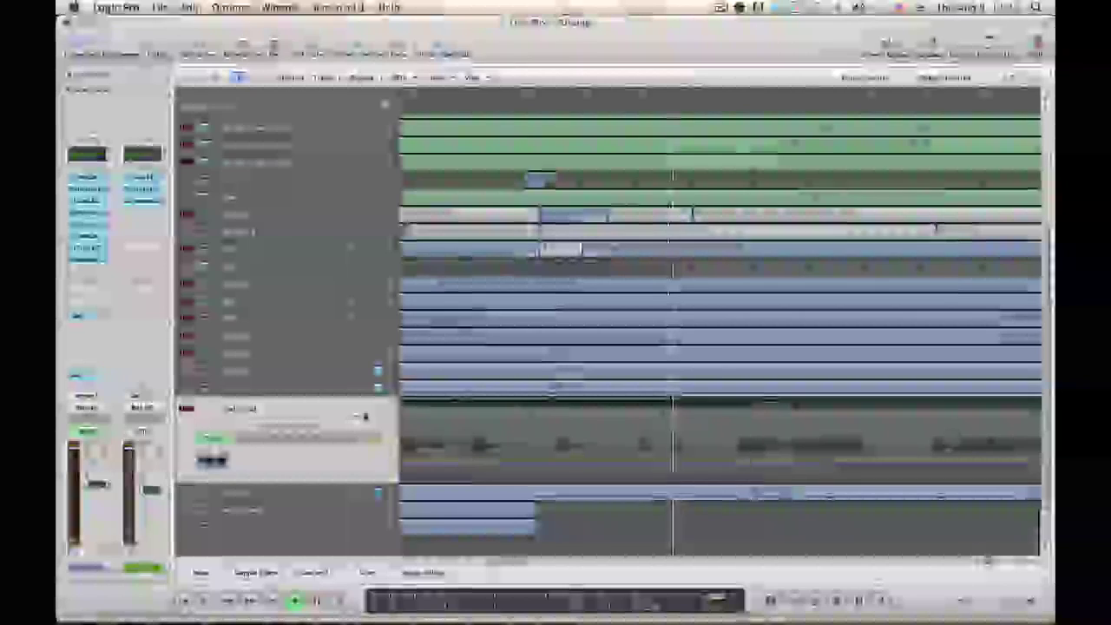
key(space)
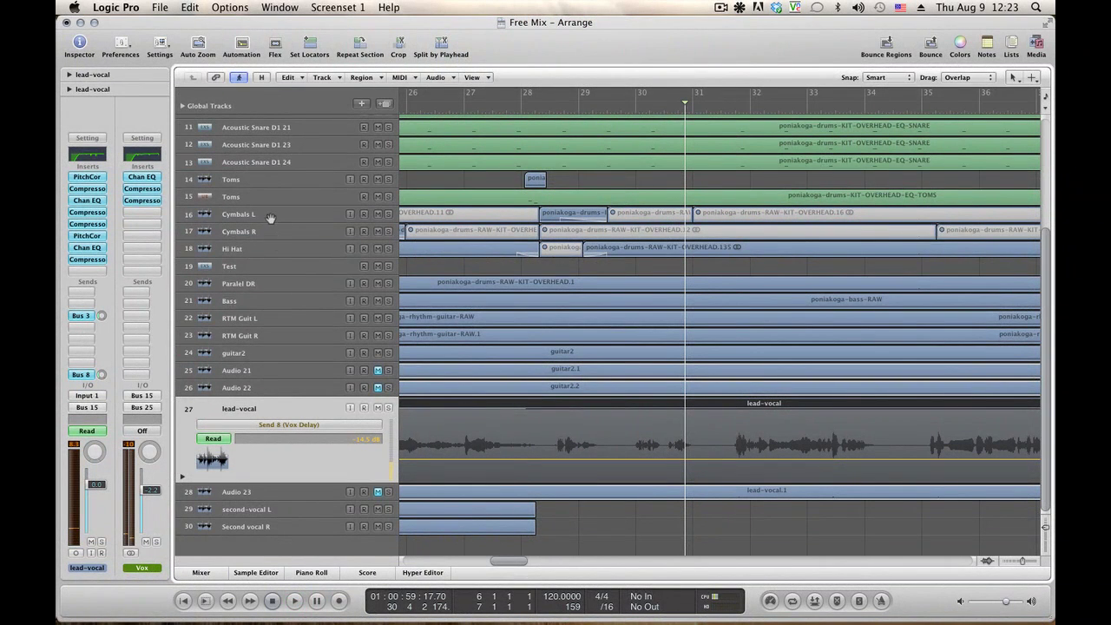
click(262, 197)
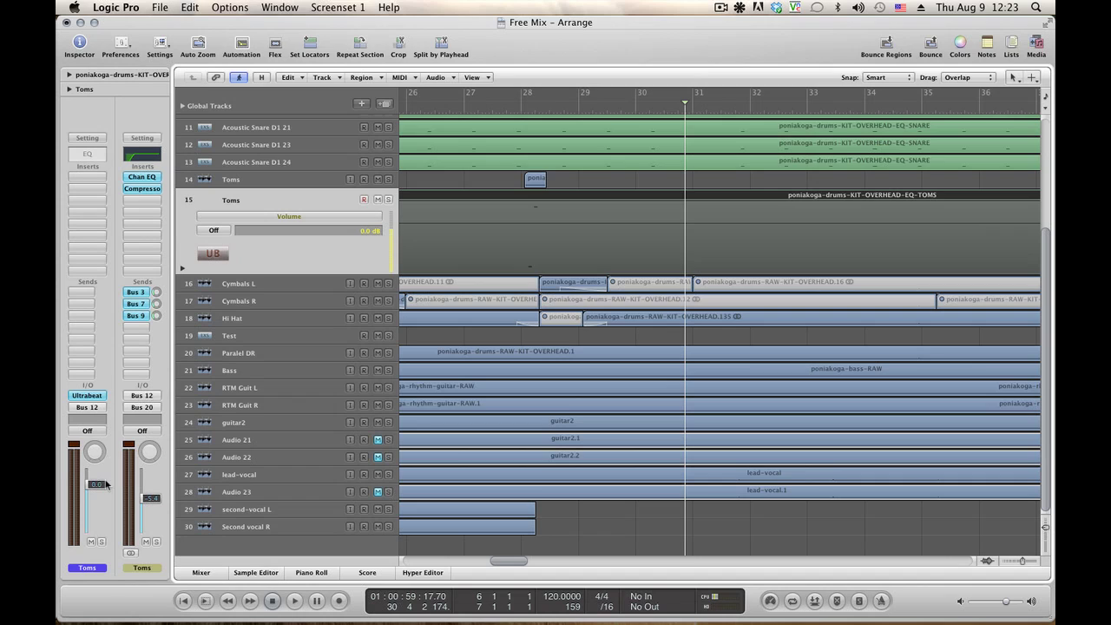
drag(104, 489, 104, 503)
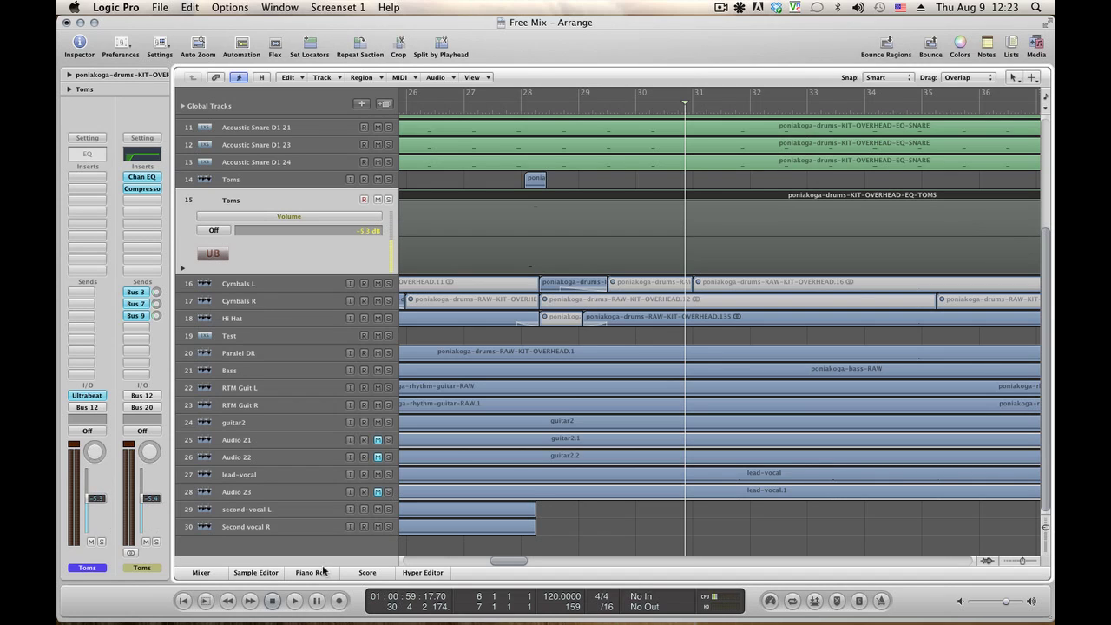
Select the Second vocal R track and hide the track automation in the arrangement
drag(501, 562, 465, 562)
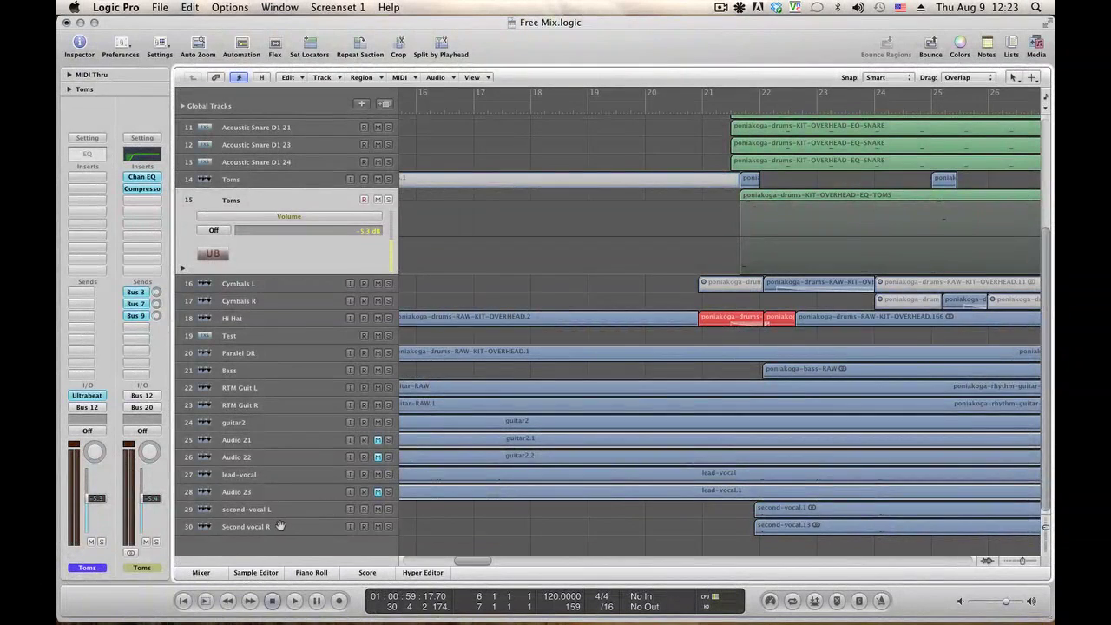
click(280, 526)
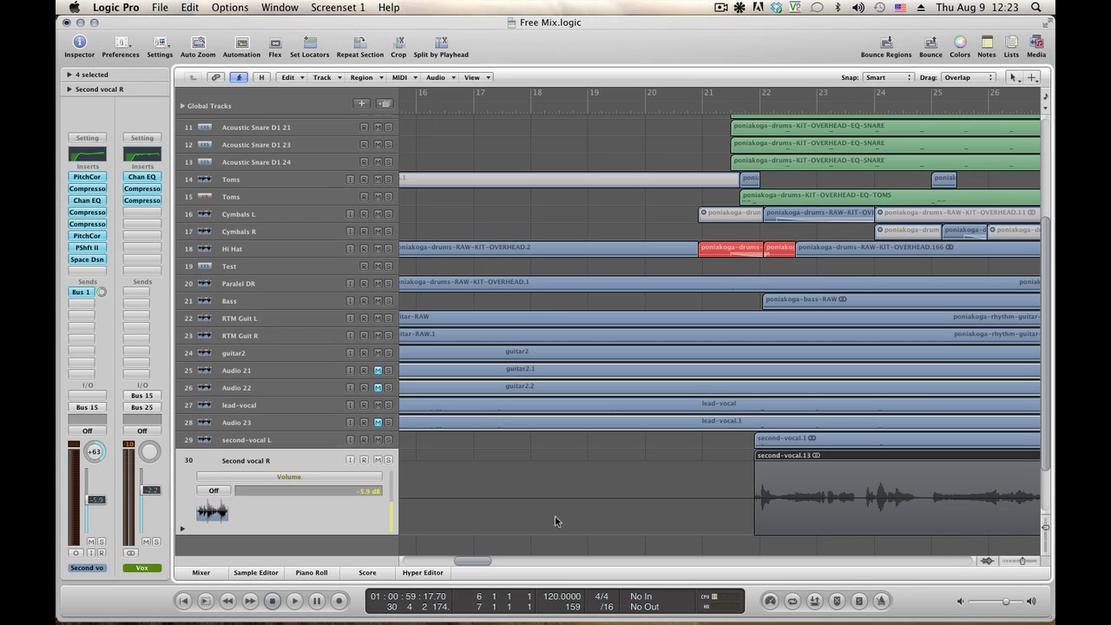
key(a)
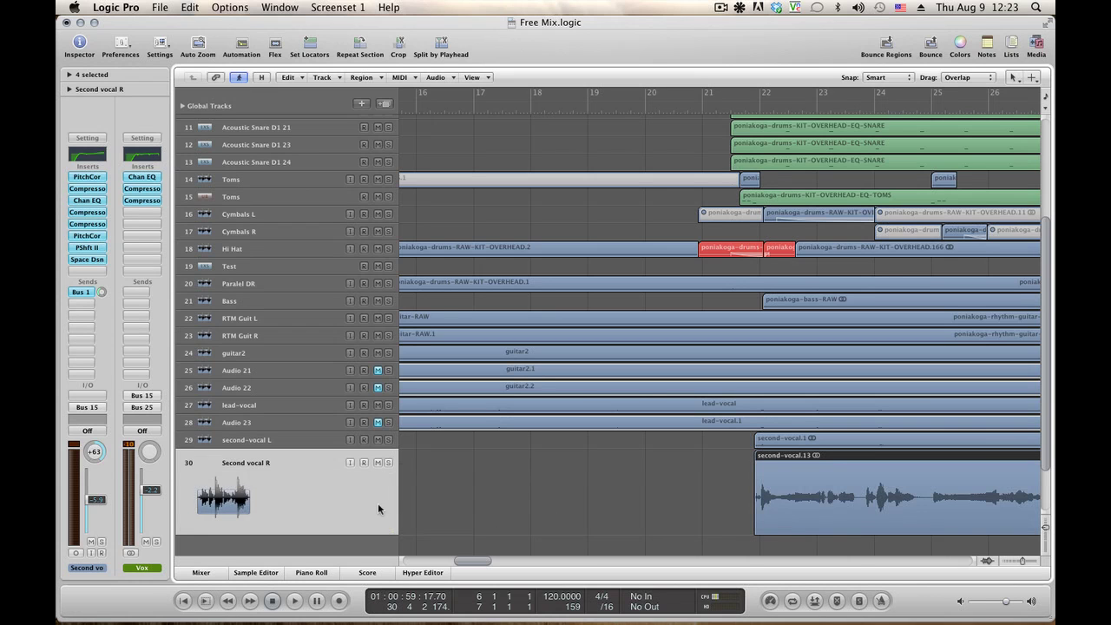
Create arrange tracks for the Drums, Guitars, Vox and FX aux channels in the mixer and return to the full arrangement
click(205, 574)
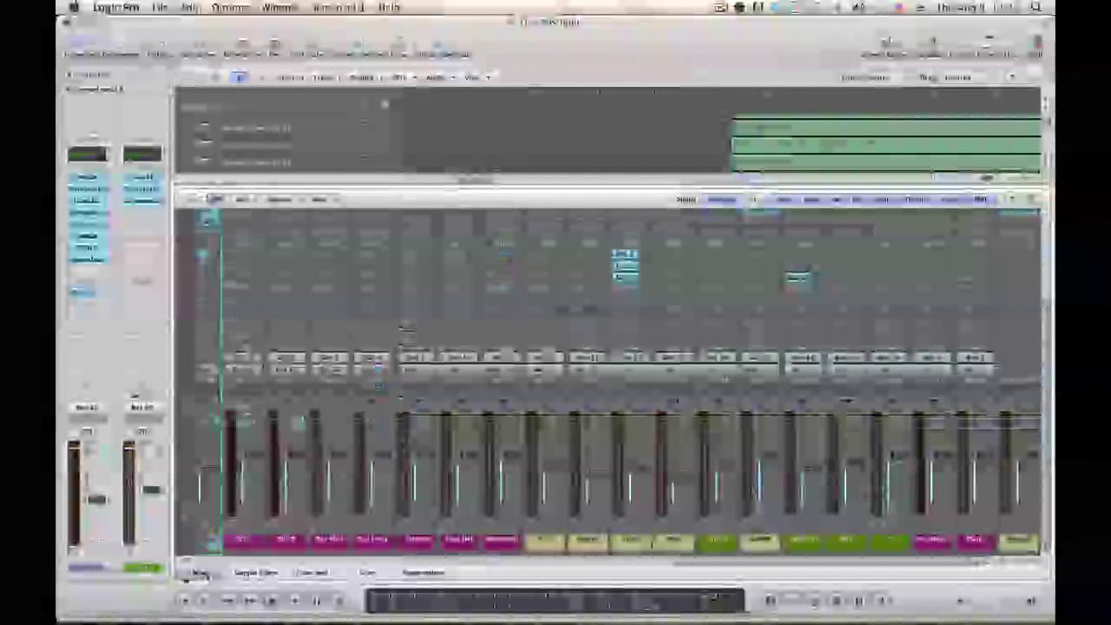
click(727, 544)
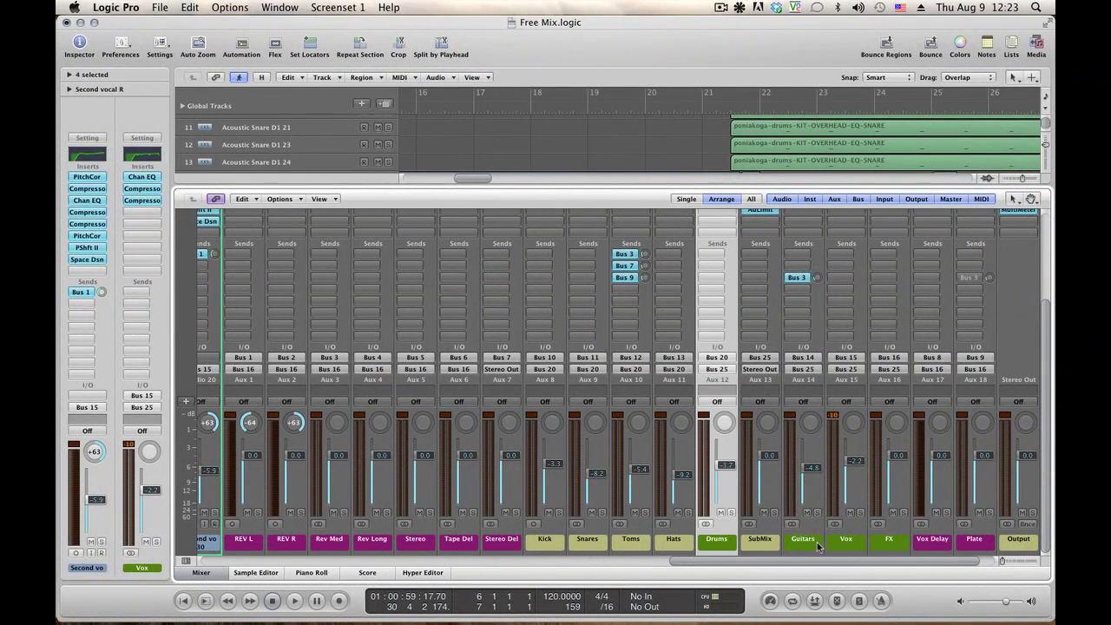
drag(817, 545, 889, 548)
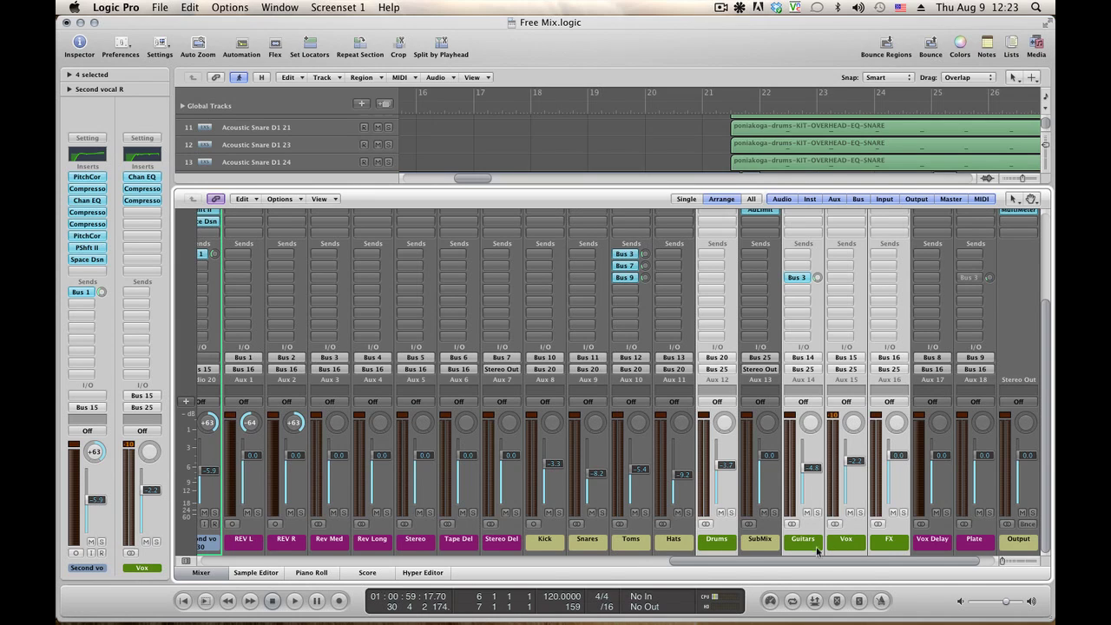
right_click(888, 547)
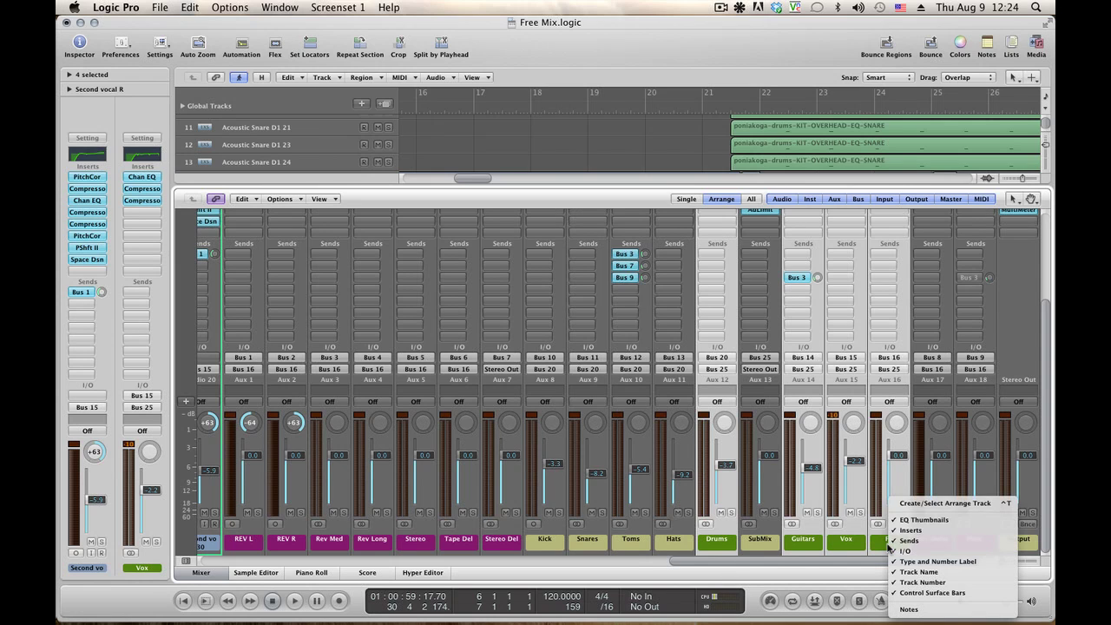
click(924, 505)
click(207, 573)
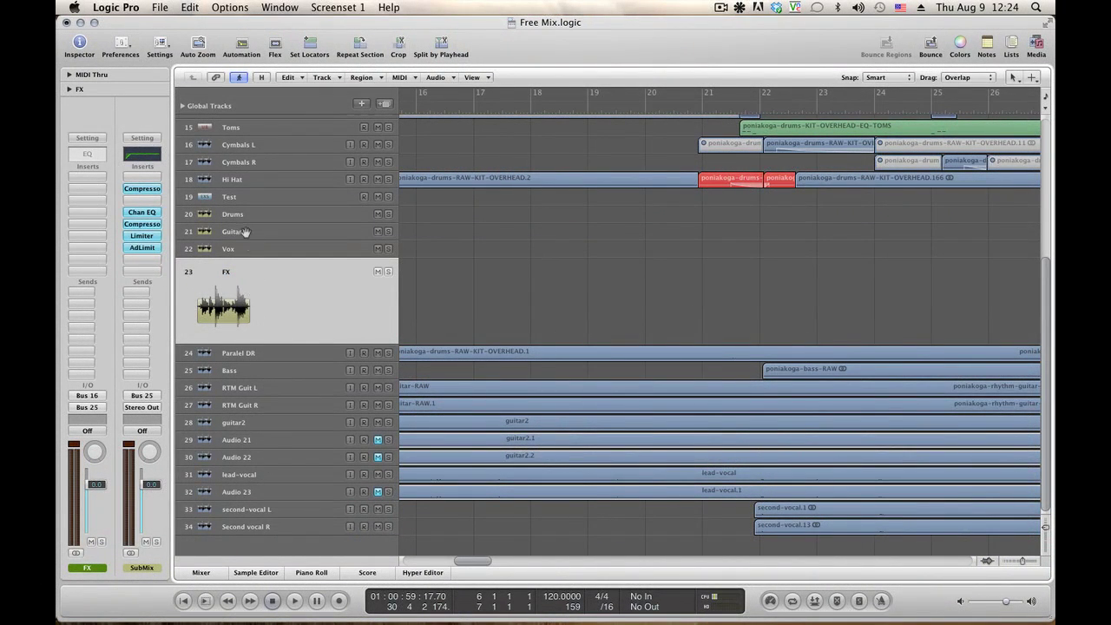
Move the Drums, Guitars, Vox and FX tracks below Second vocal R in that order, and place Bass between Drums and Guitars
drag(238, 212, 256, 561)
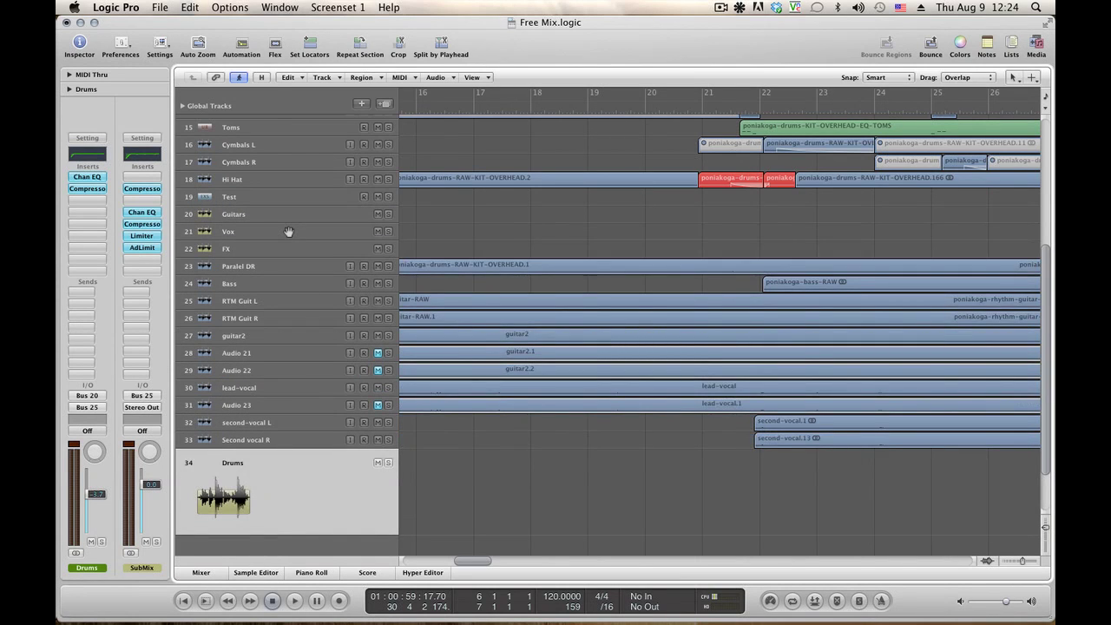
drag(250, 214, 278, 562)
drag(255, 215, 269, 557)
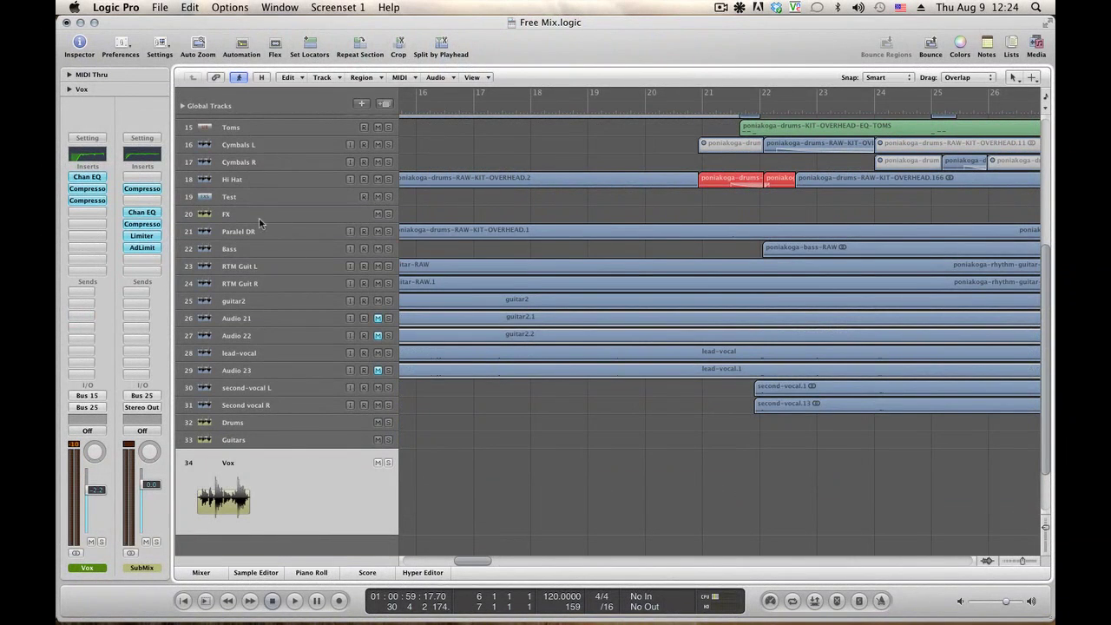
drag(259, 217, 272, 568)
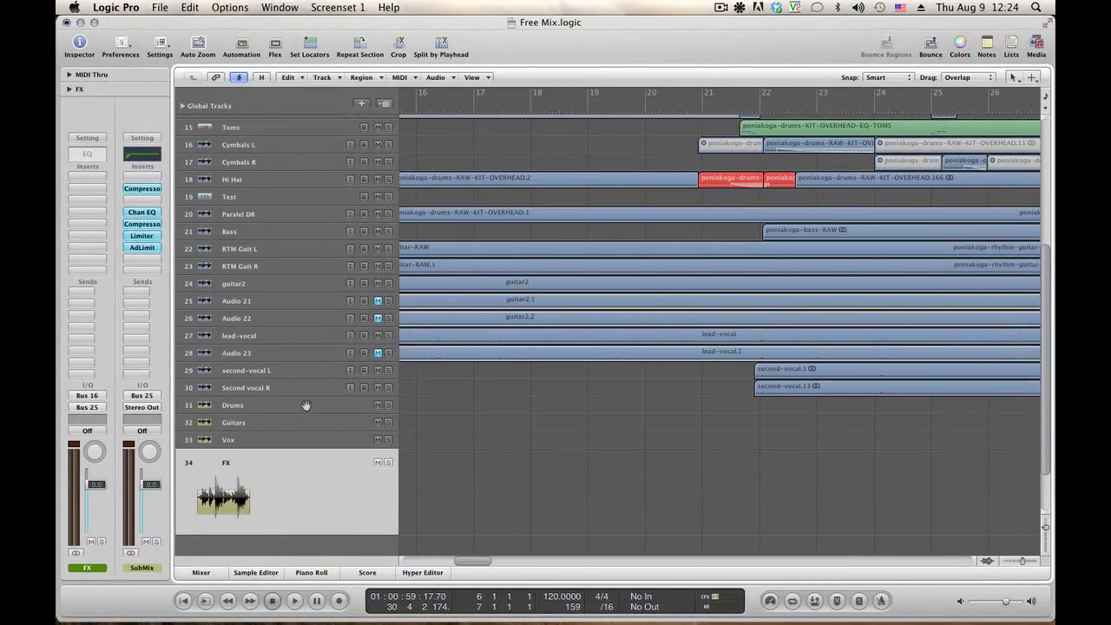
drag(237, 231, 249, 483)
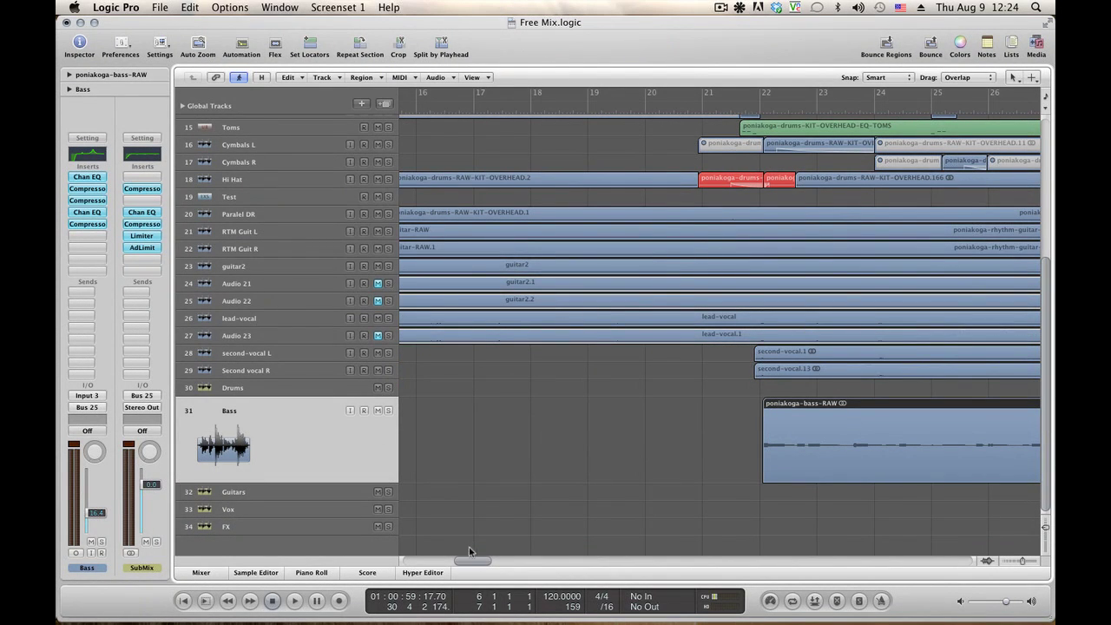
Audition the song's intro from around bar 3 and the lead vocal's entry just before bar 10
drag(476, 566, 425, 564)
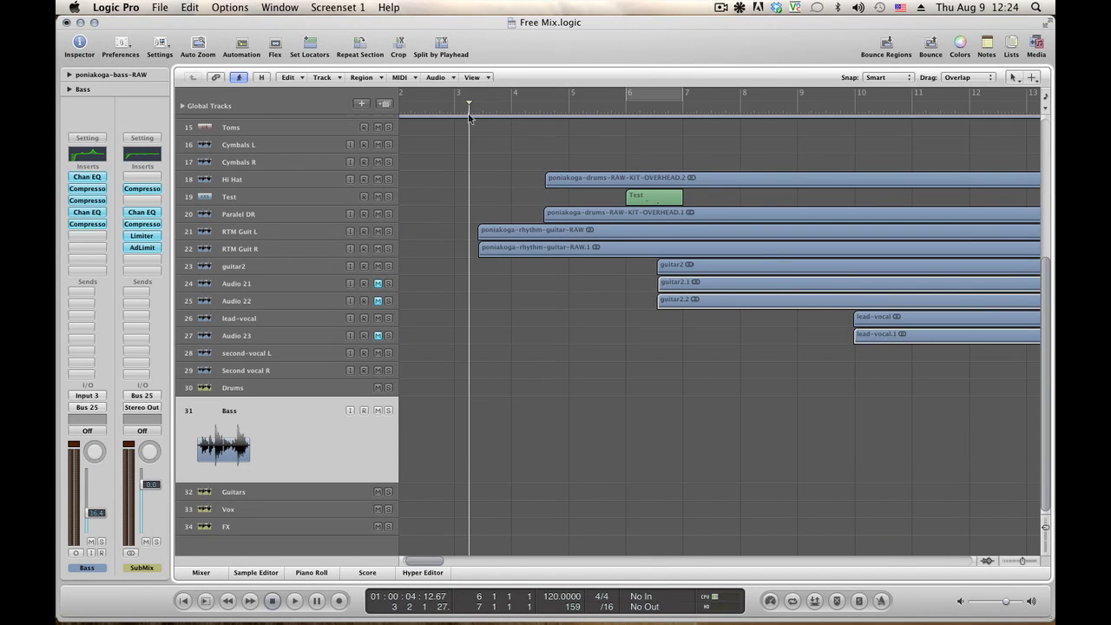
key(space)
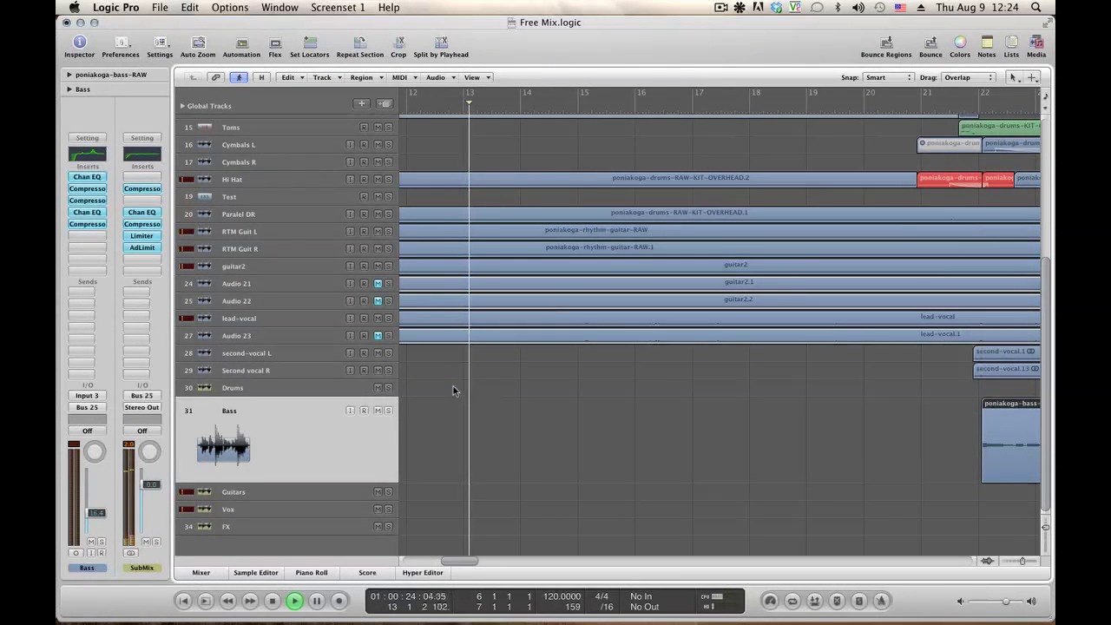
key(space)
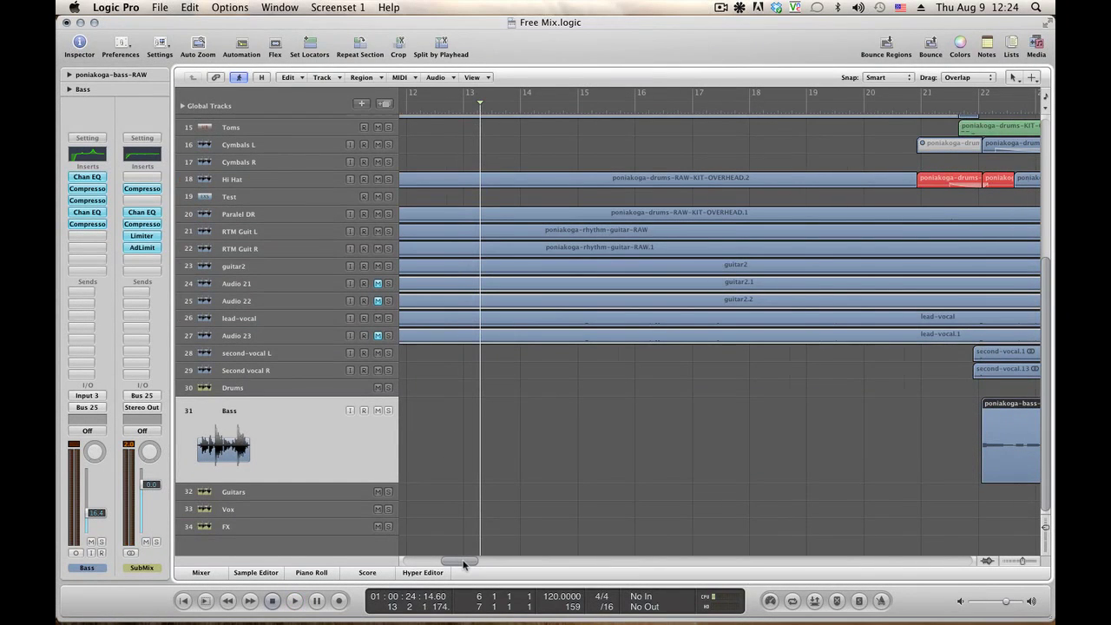
drag(462, 564, 441, 564)
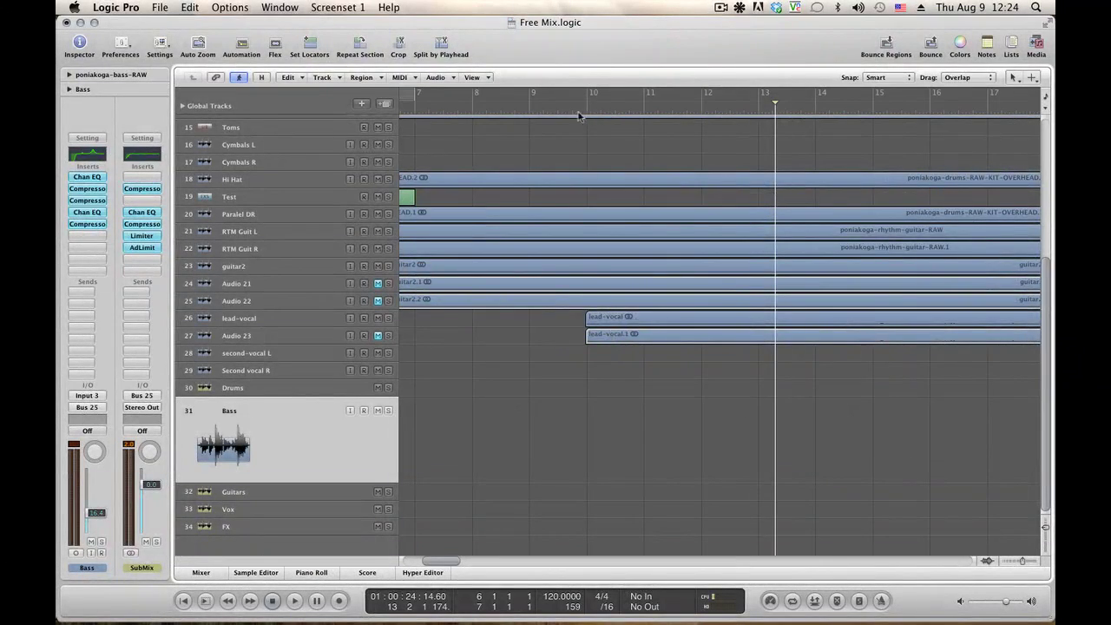
key(space)
key(space)
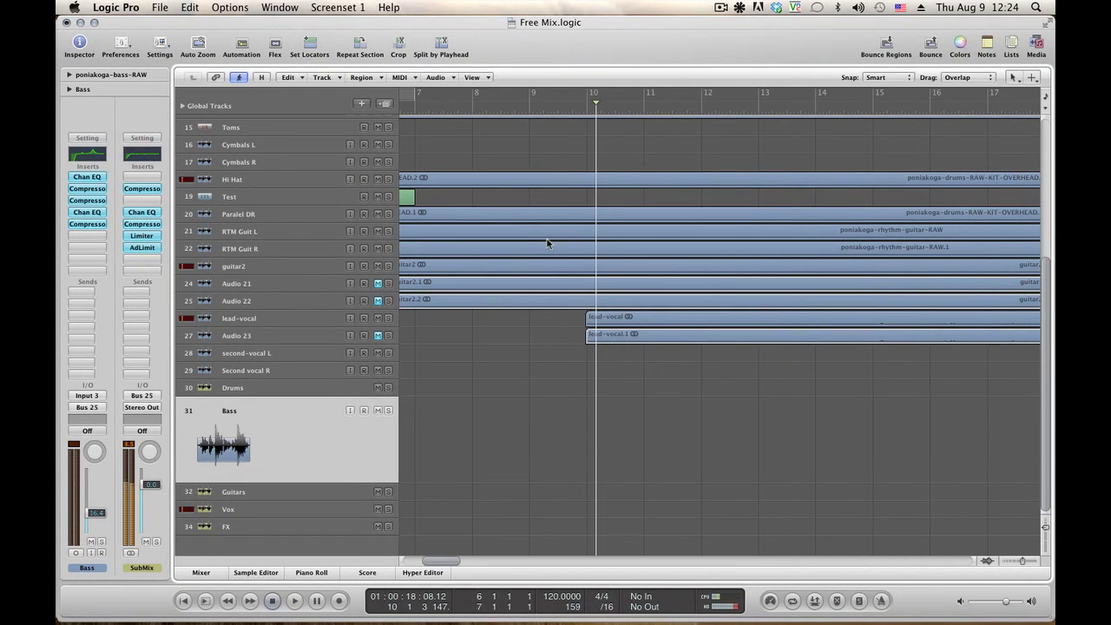
Show automation on the Guitars track, ramp its volume down to -8.8 dB at bar 10 from before the bar, and audition the transition
click(256, 492)
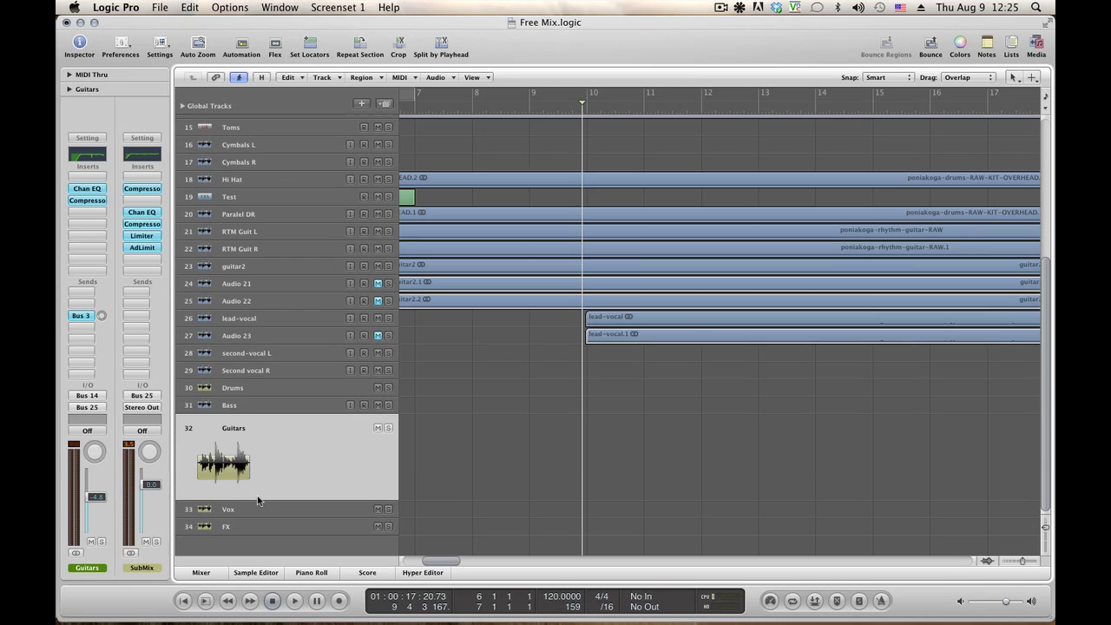
key(a)
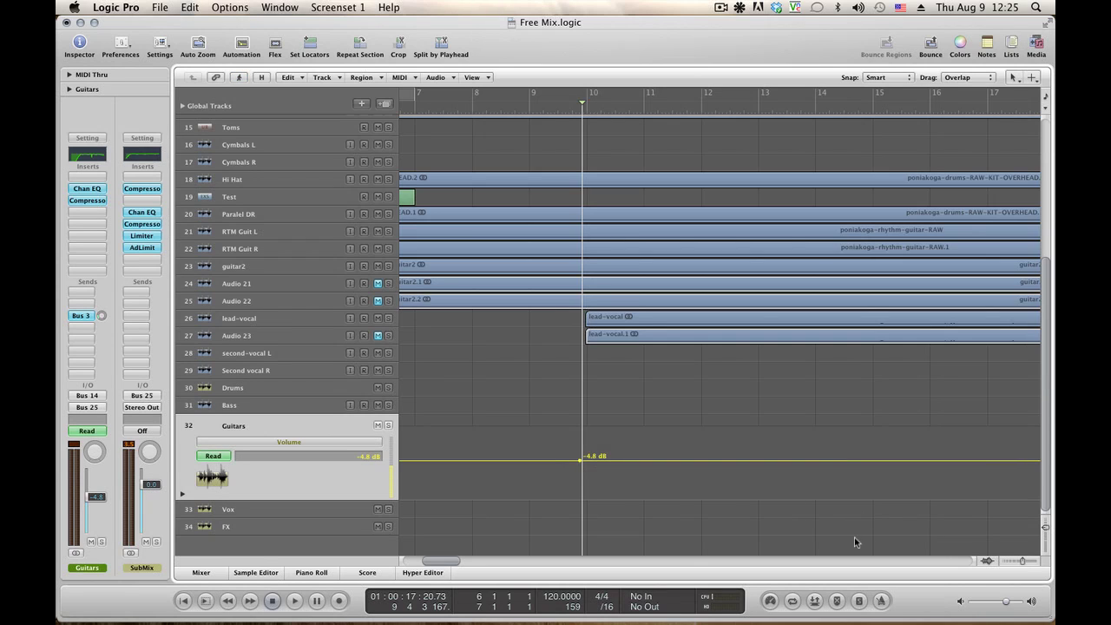
drag(1020, 566, 1026, 563)
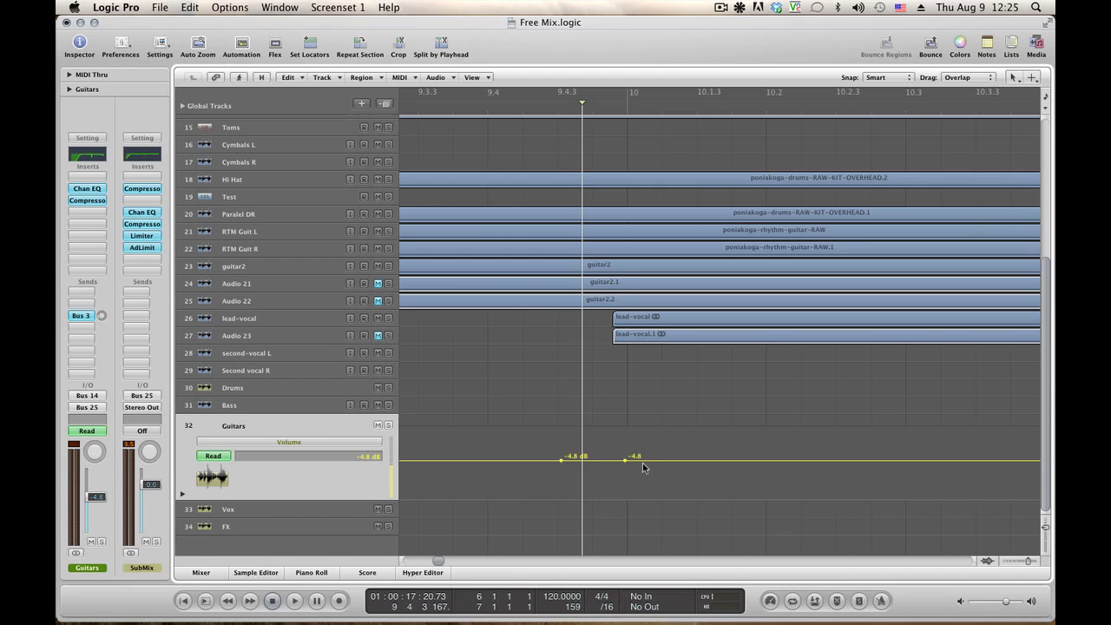
drag(643, 468, 642, 471)
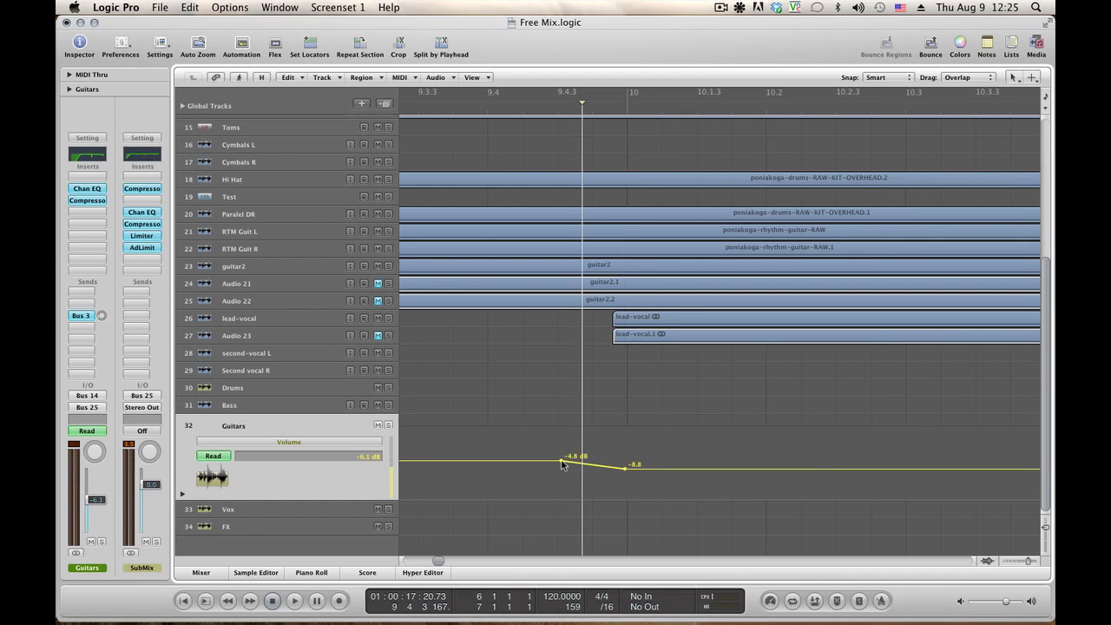
drag(558, 460, 533, 459)
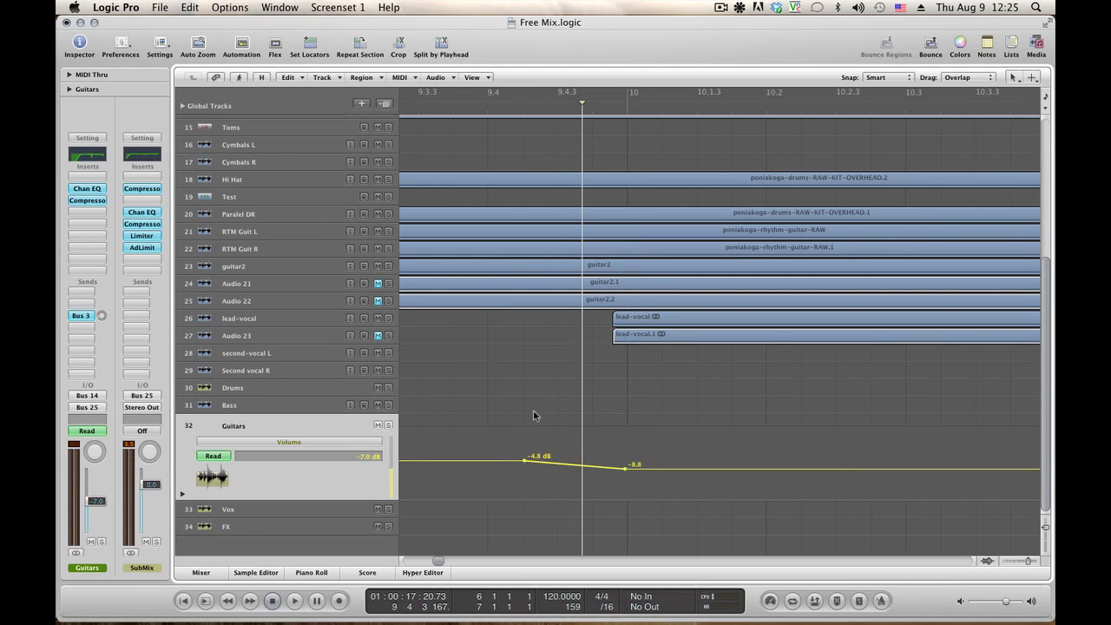
click(406, 110)
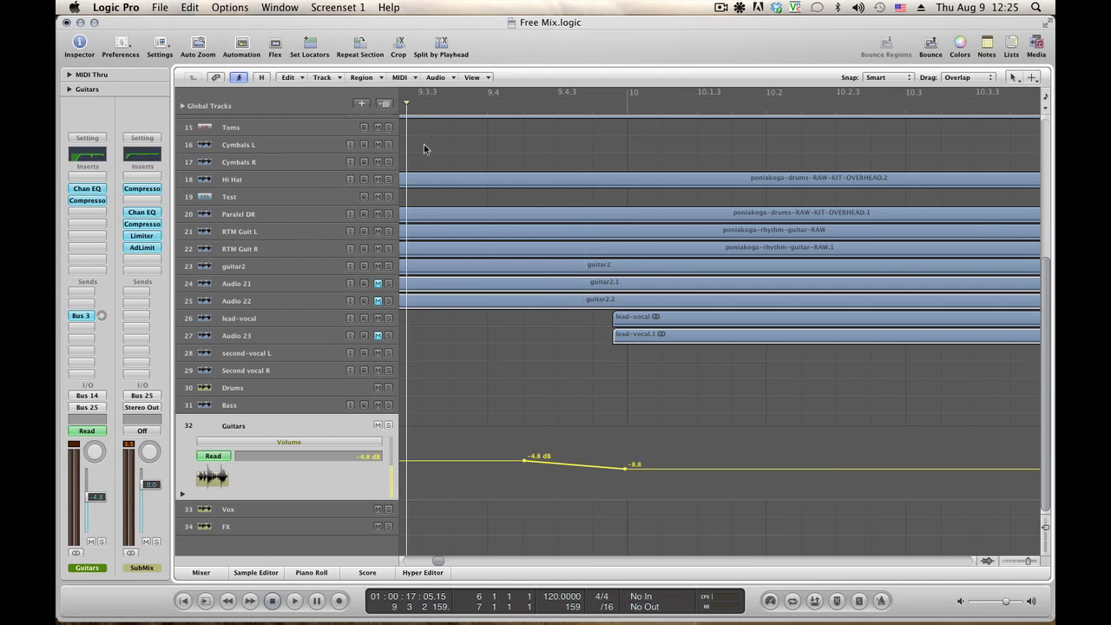
key(space)
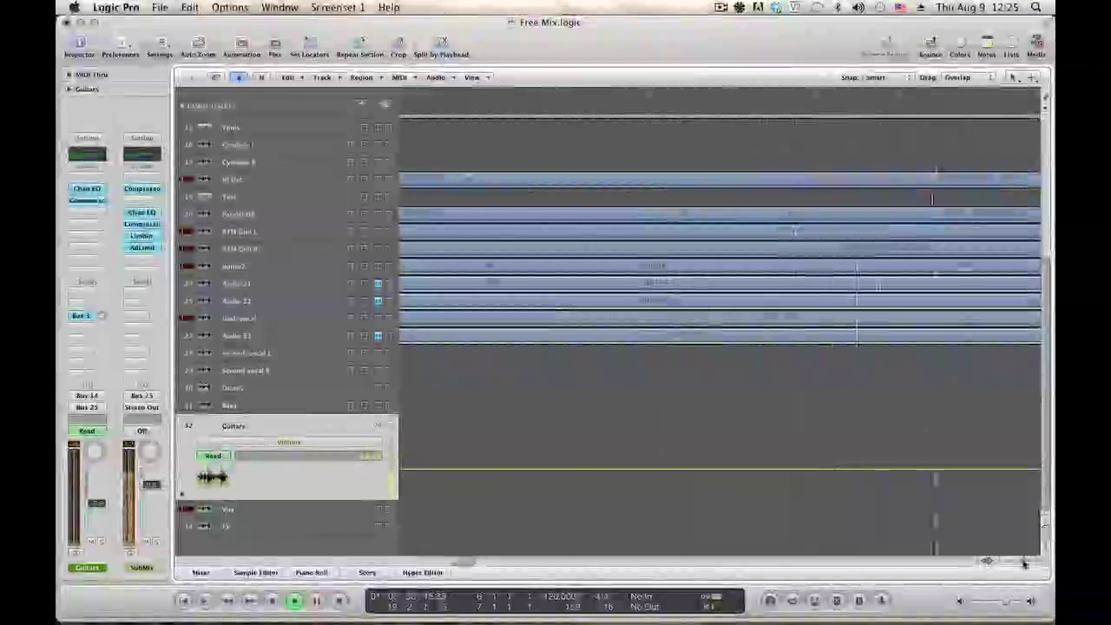
Add a Guitars volume ramp rising from -8.8 dB at bar 21 to -4.8 dB at bar 22
click(1020, 562)
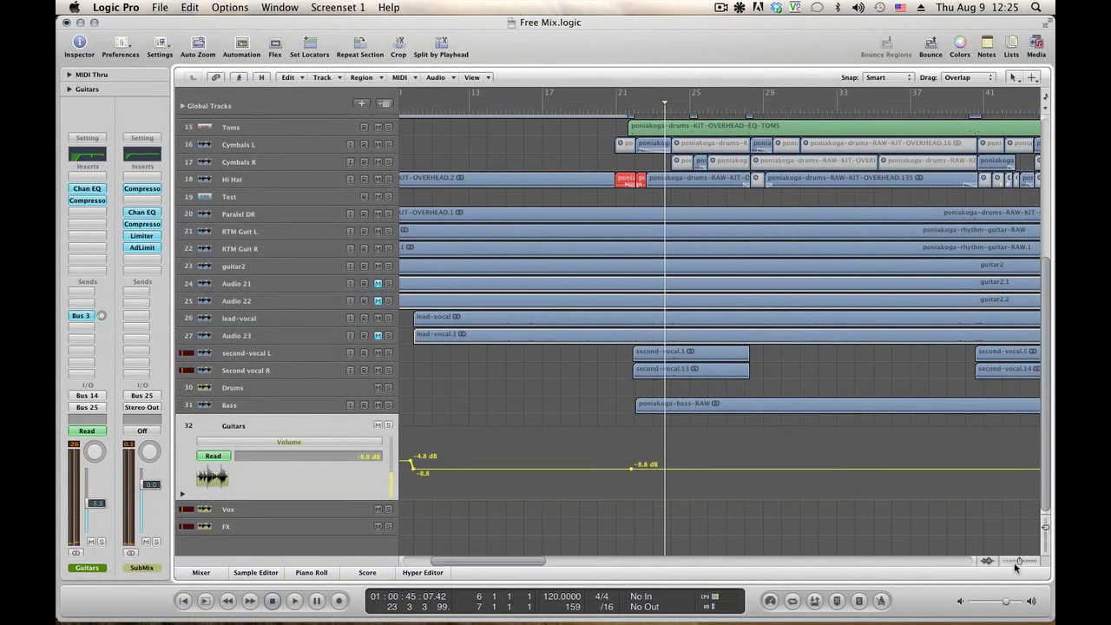
drag(1020, 563, 1024, 562)
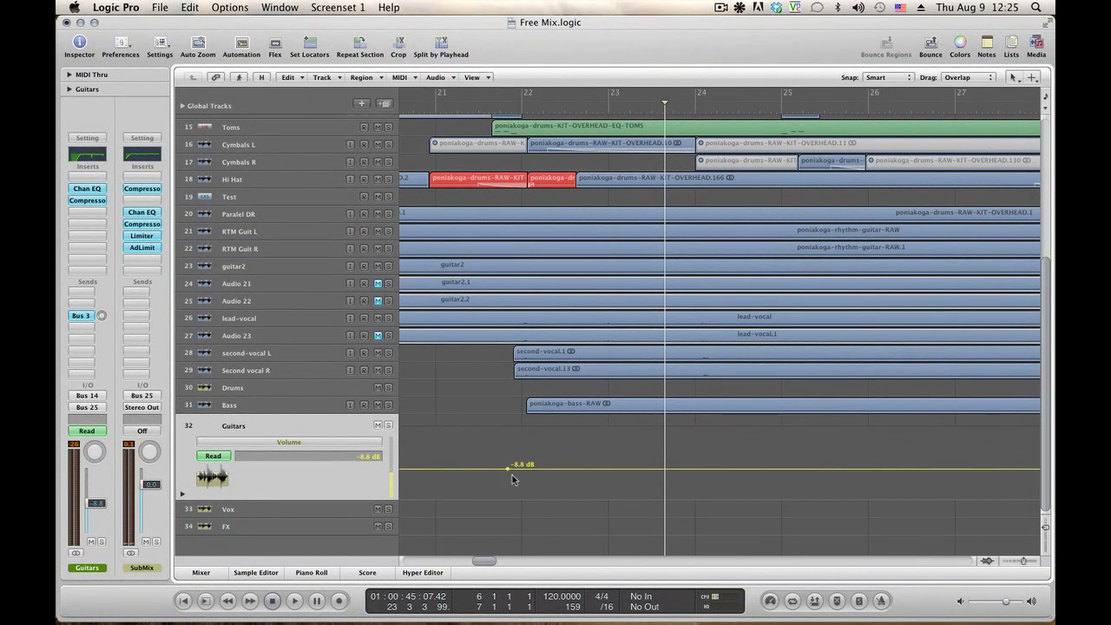
drag(508, 468, 502, 469)
drag(483, 465, 437, 468)
drag(534, 466, 535, 460)
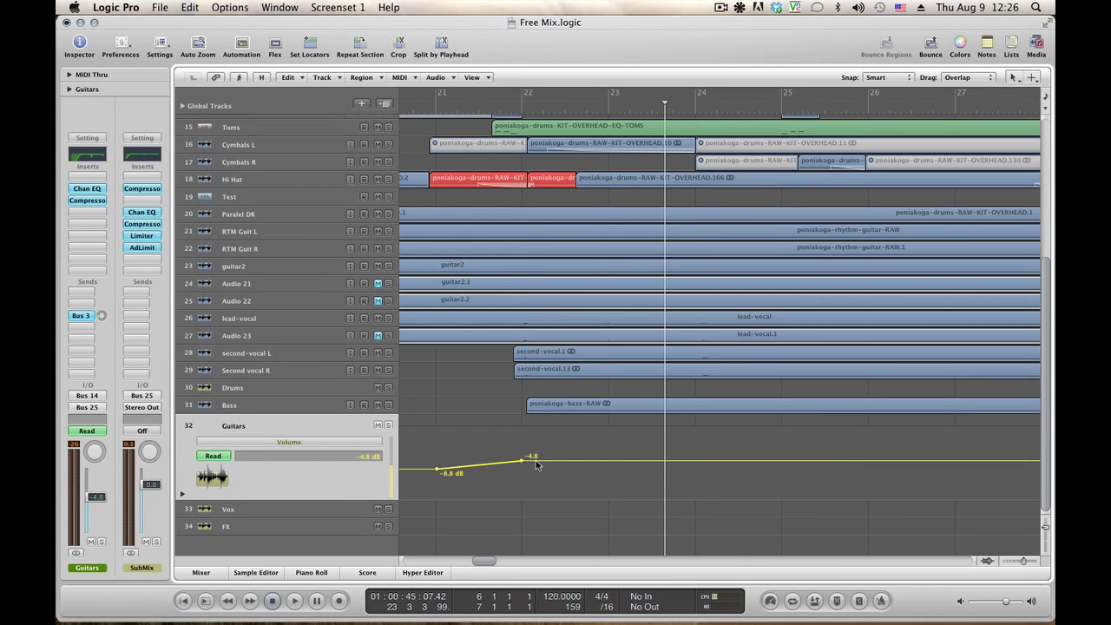
Play the song from the start and move the beginning of the Guitars volume drop earlier, to around bar 9
key(Return)
key(space)
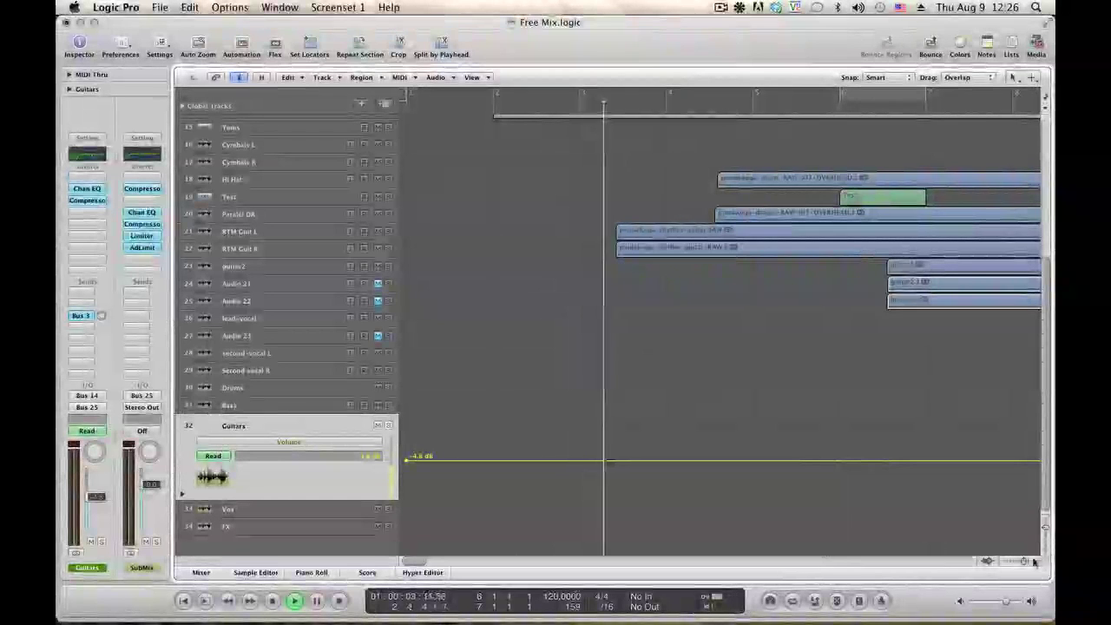
drag(1025, 562, 1012, 562)
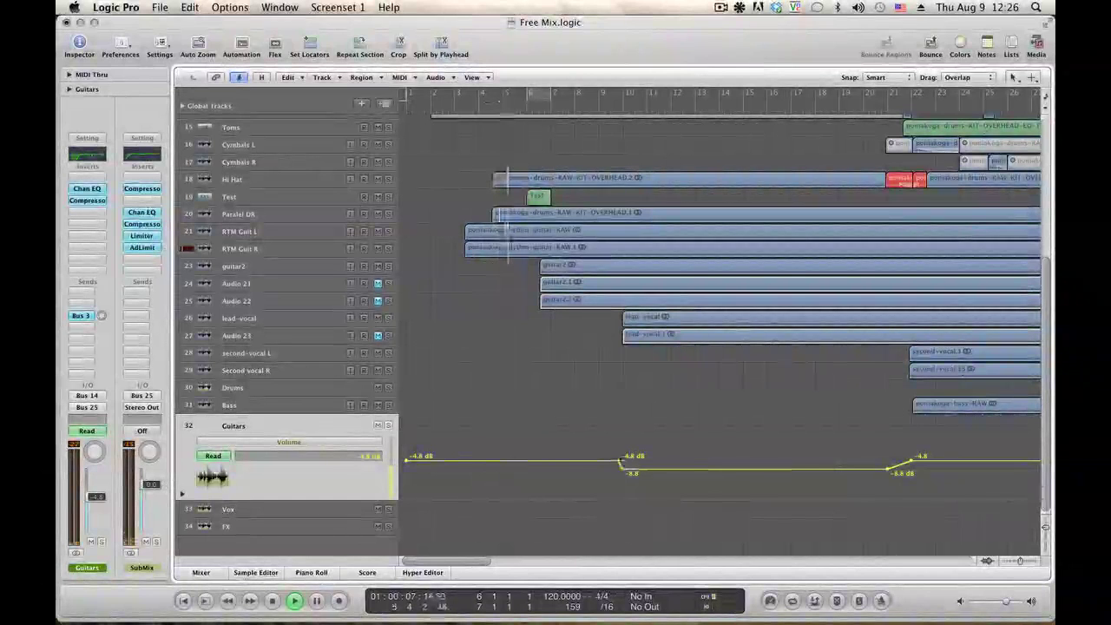
click(613, 460)
drag(613, 460, 618, 466)
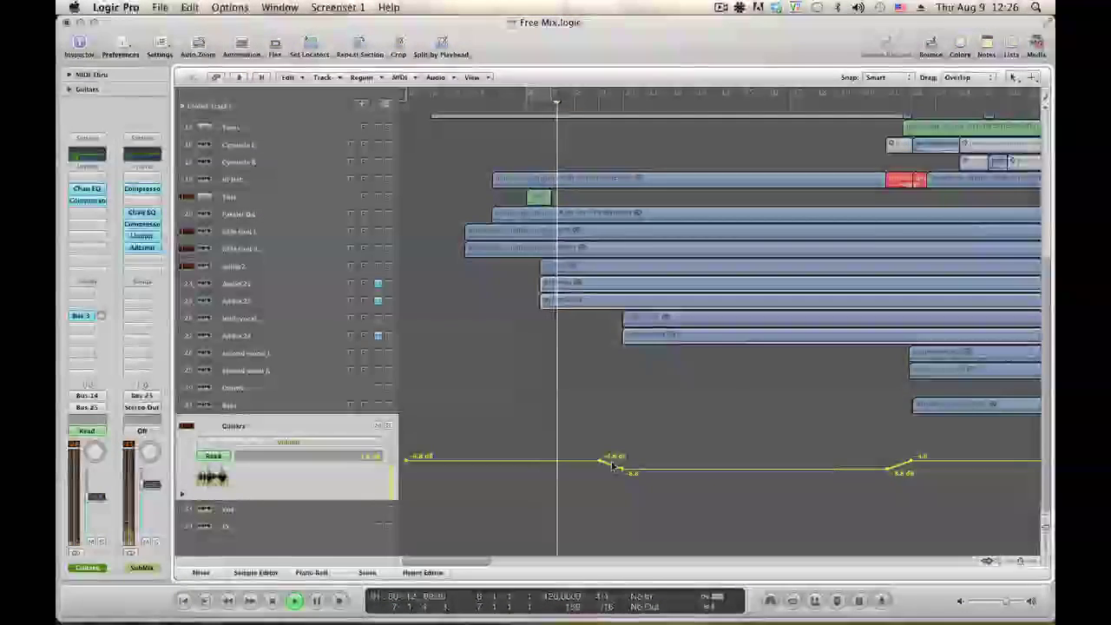
key(space)
Hide the track automation and add a short fade-in at the start of the guitar2 region with the Fade tool
click(284, 270)
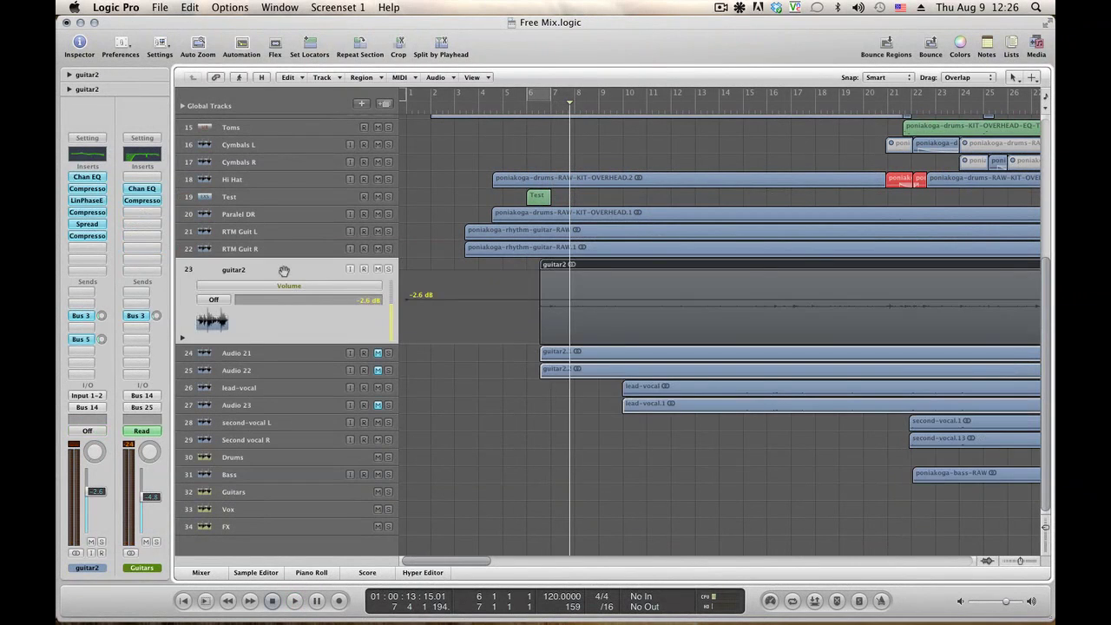
key(a)
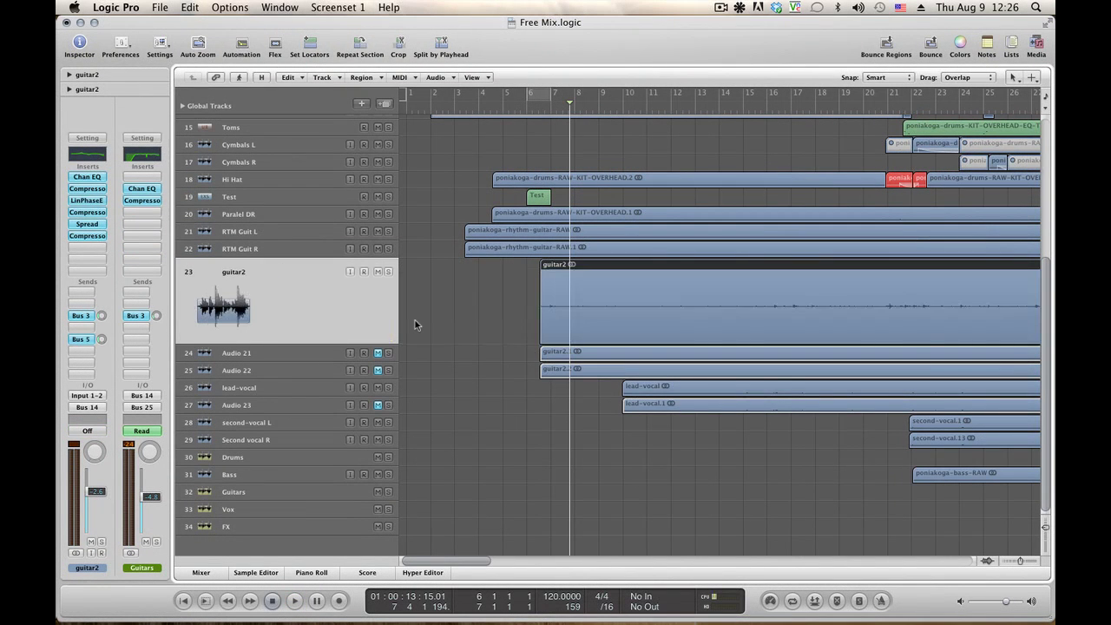
key(a)
key(a)
drag(1047, 531, 1026, 563)
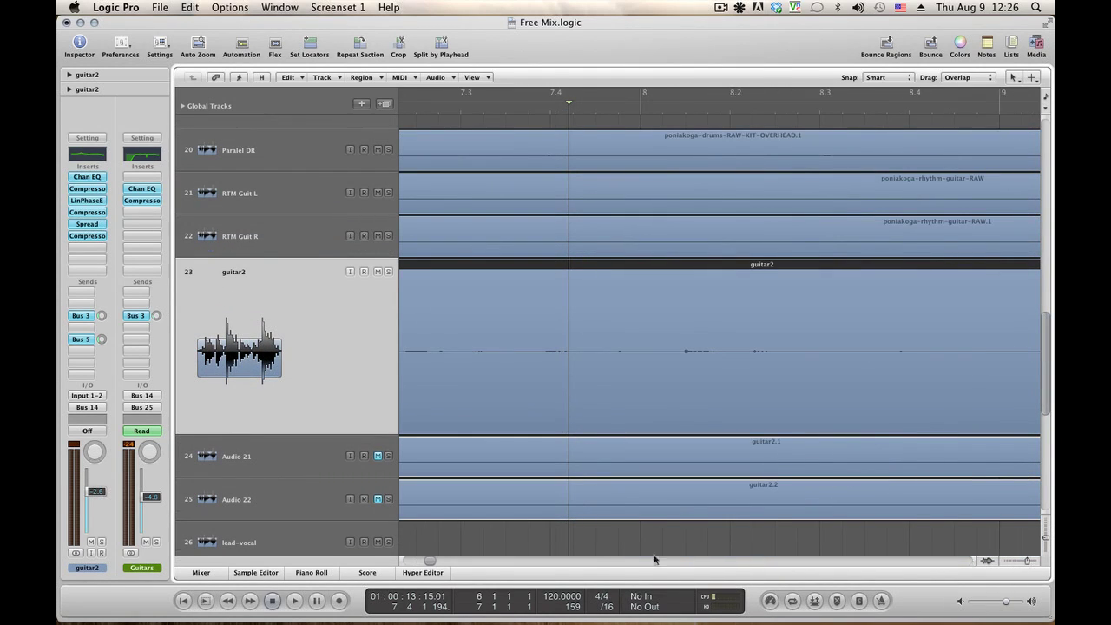
drag(432, 557, 428, 562)
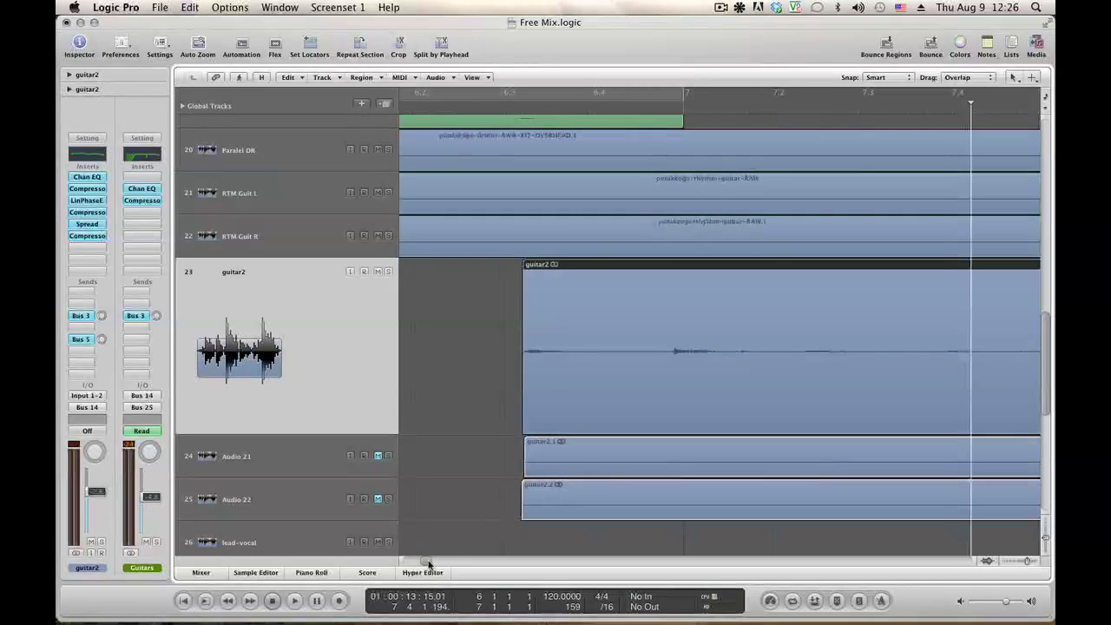
key(Escape)
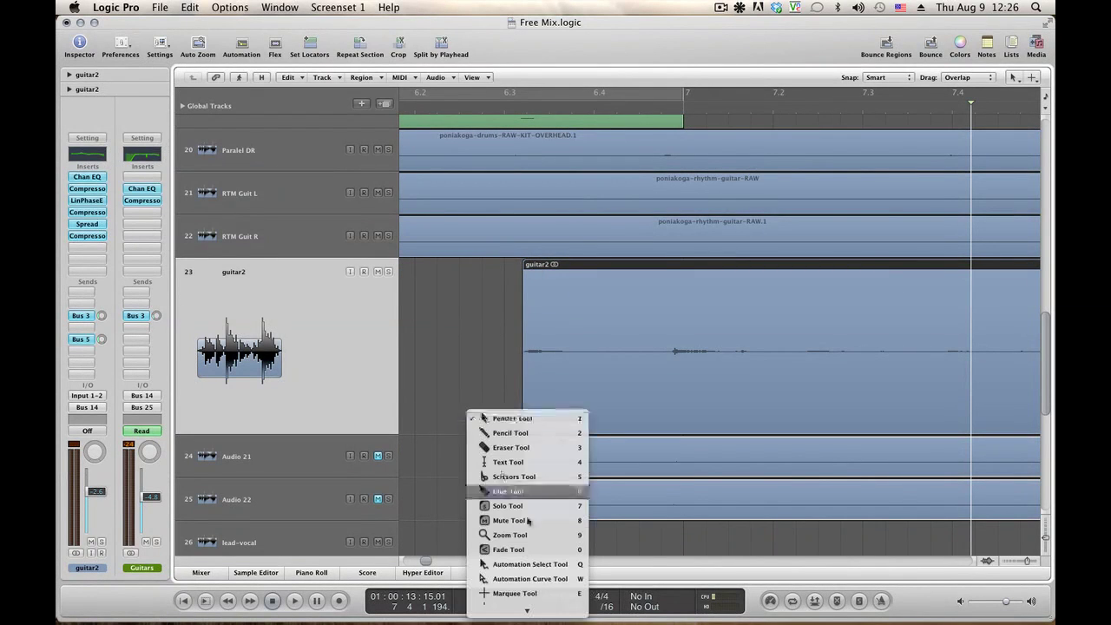
click(530, 550)
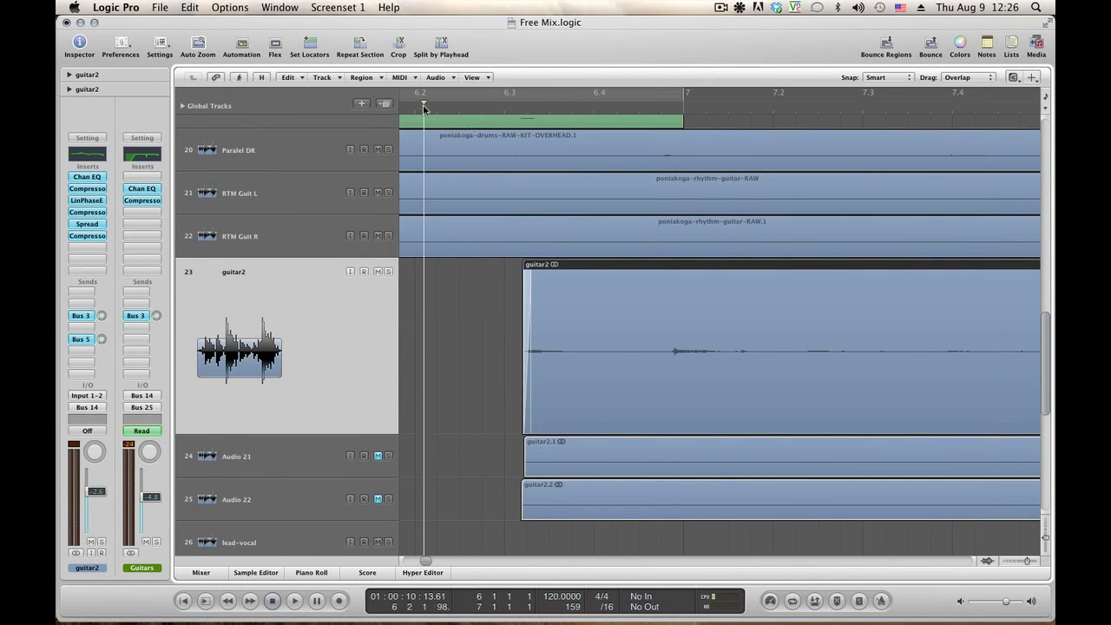
Lengthen the guitar2 region's fade-in slightly and audition it from around bar 6
key(space)
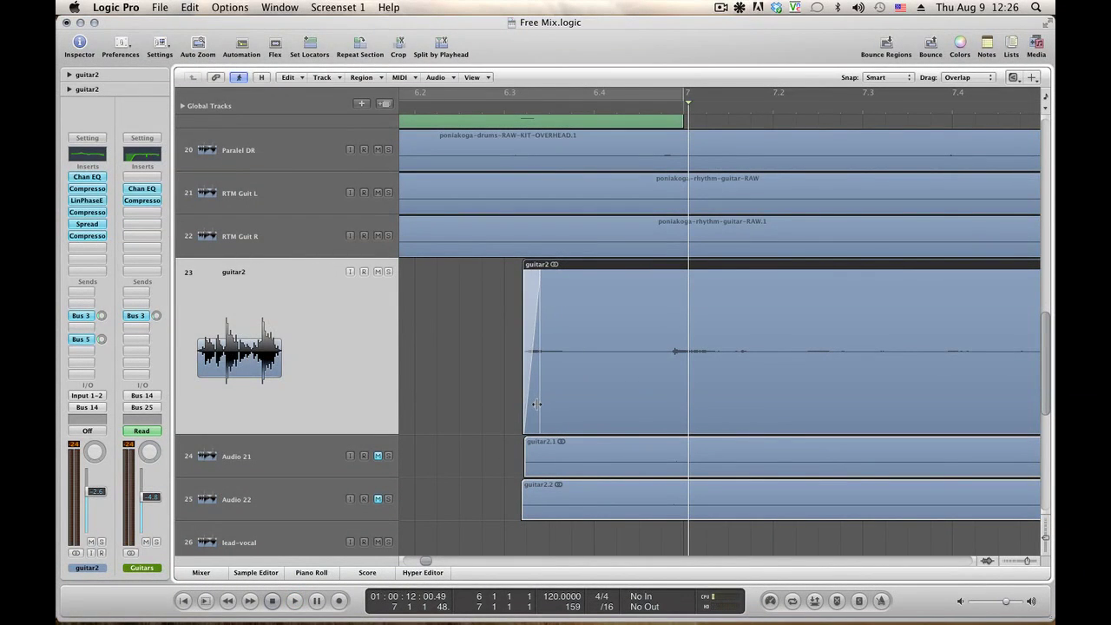
key(space)
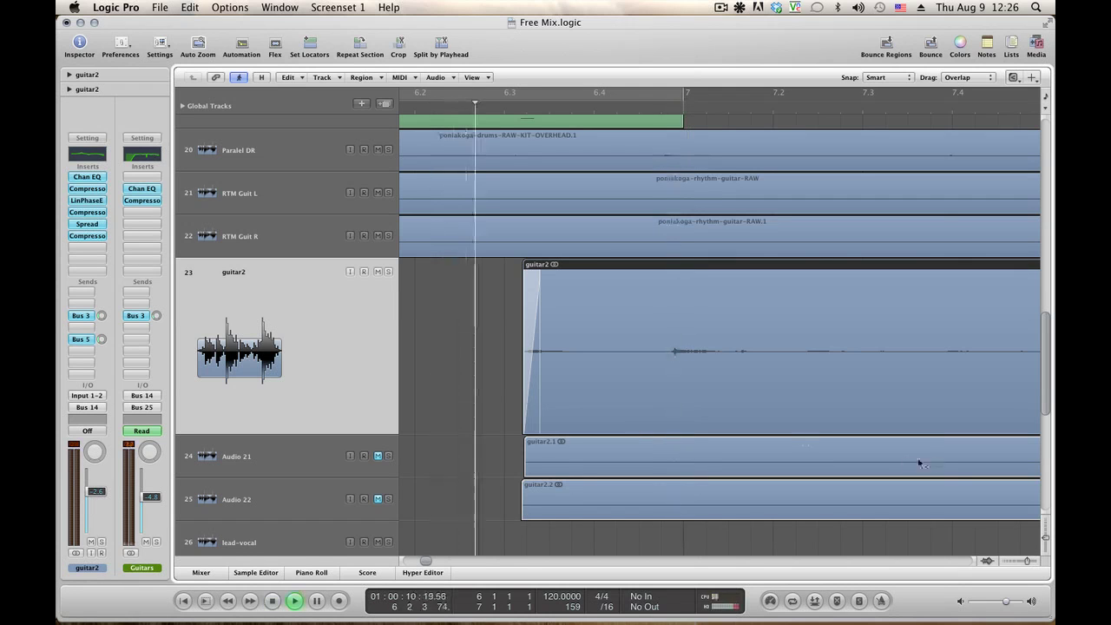
drag(1047, 540, 1047, 524)
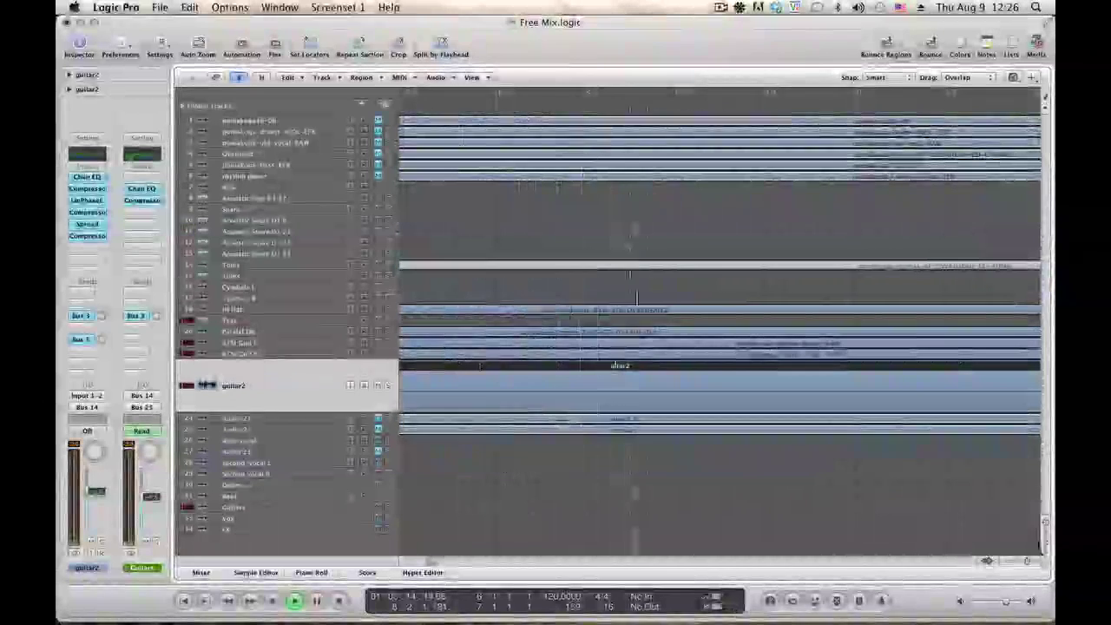
key(super+Left)
key(super+Left)
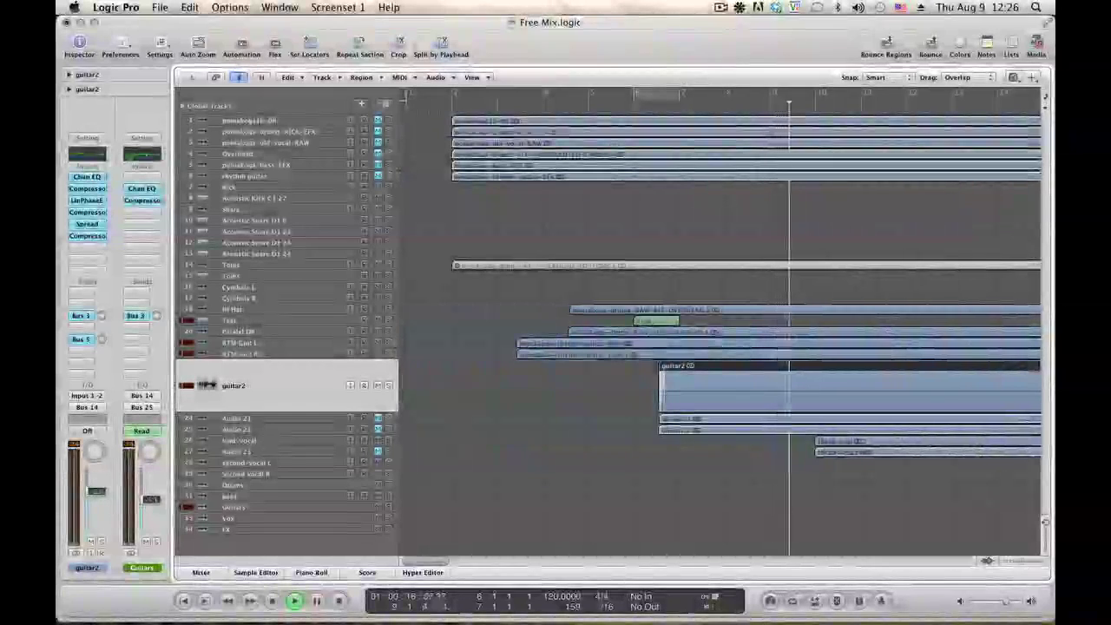
Show the Guitars volume automation again, move the start of its rise back to about bar 20, and audition from bar 19
click(263, 507)
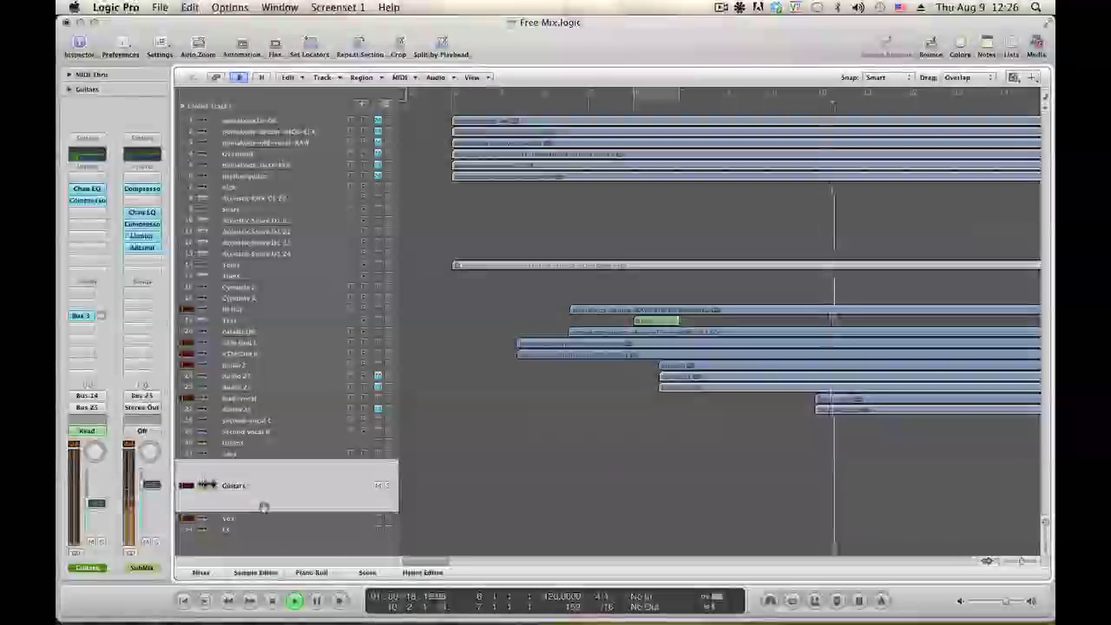
key(a)
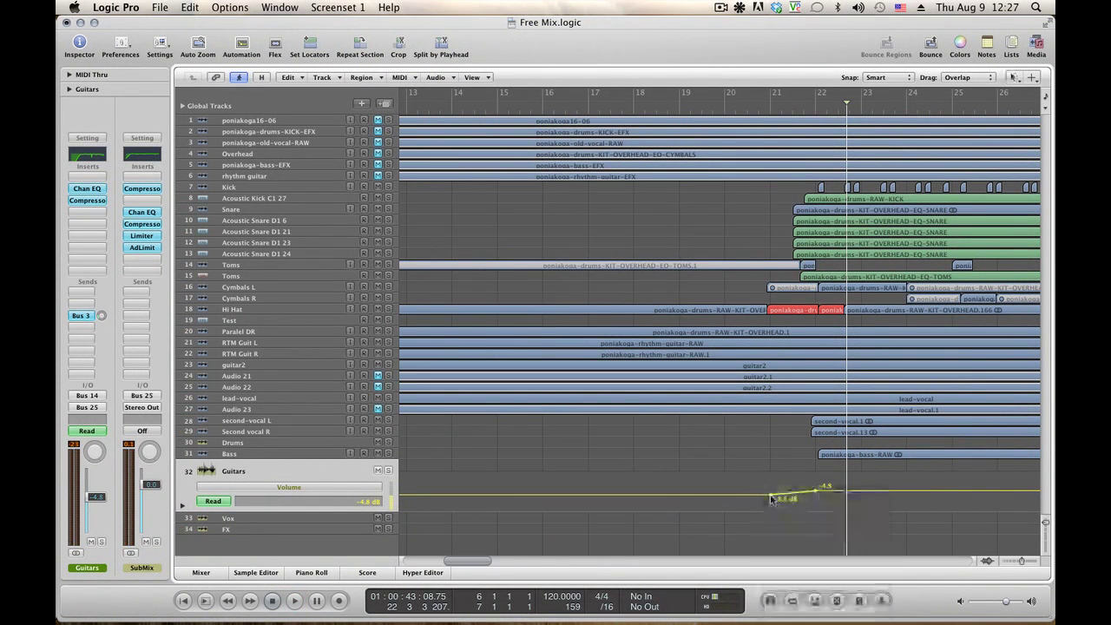
drag(770, 495, 727, 495)
click(693, 104)
key(space)
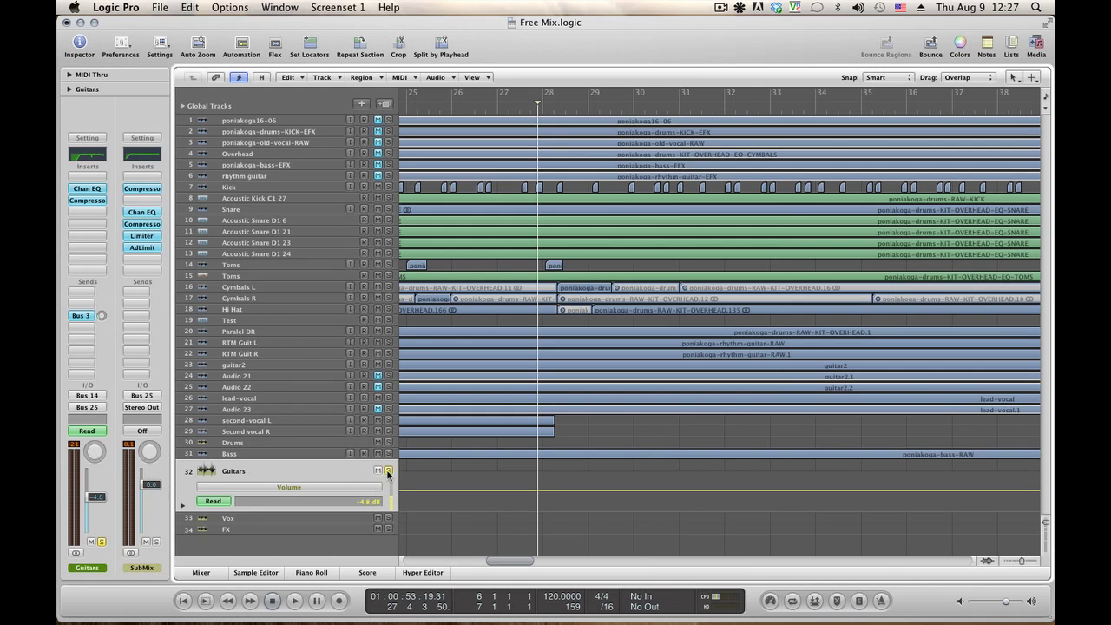
Play the mix from about bar 26 and toggle the guitar2 track's mute to compare the sound with and without it
key(space)
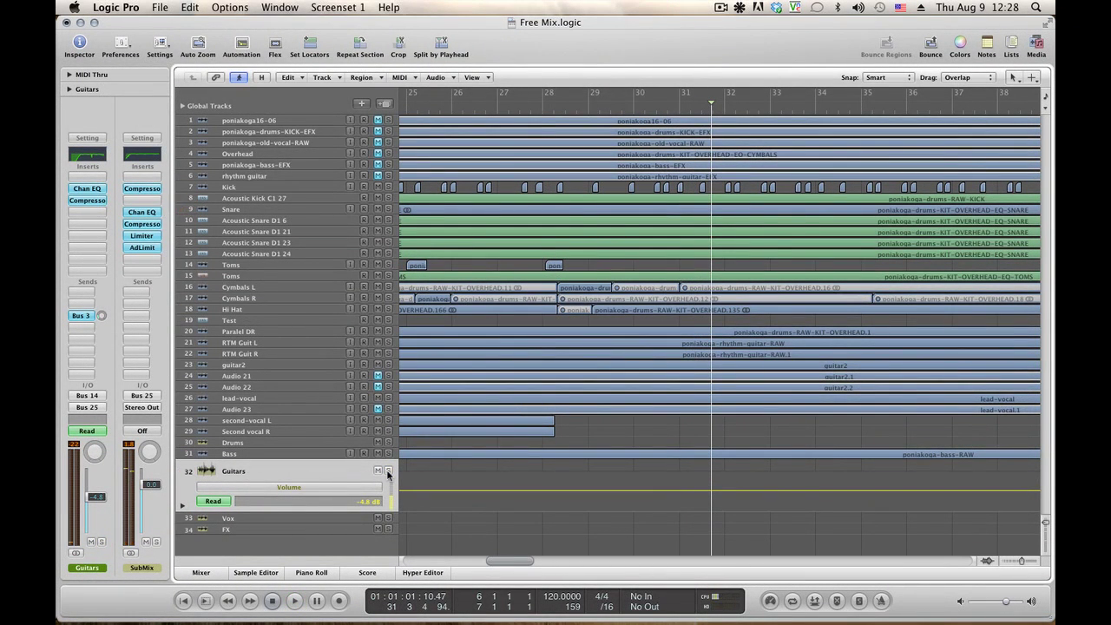
click(377, 364)
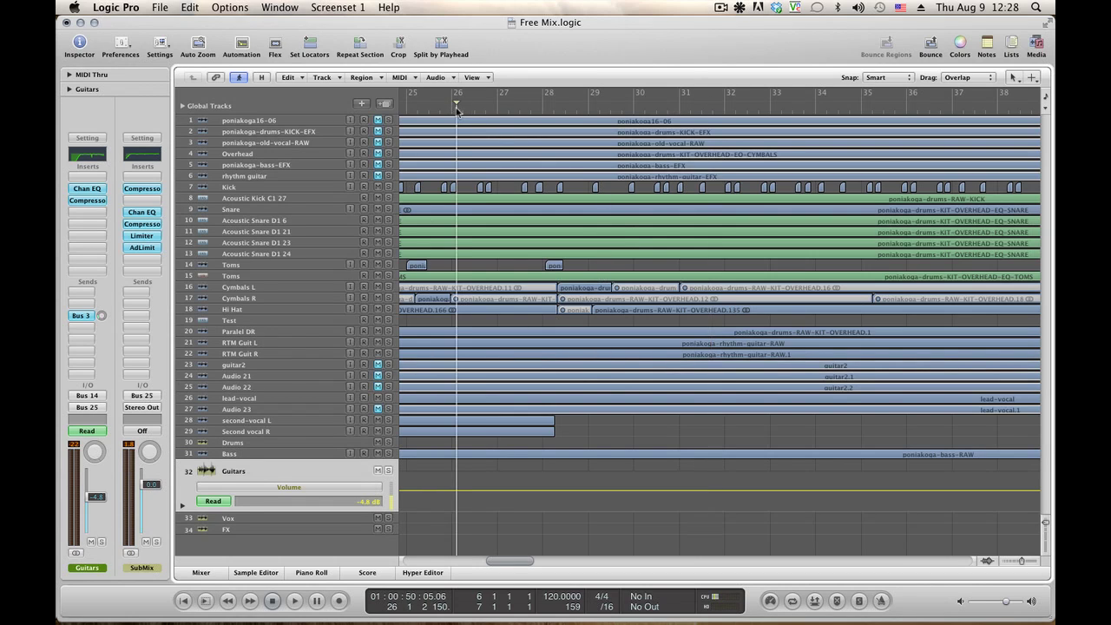
key(space)
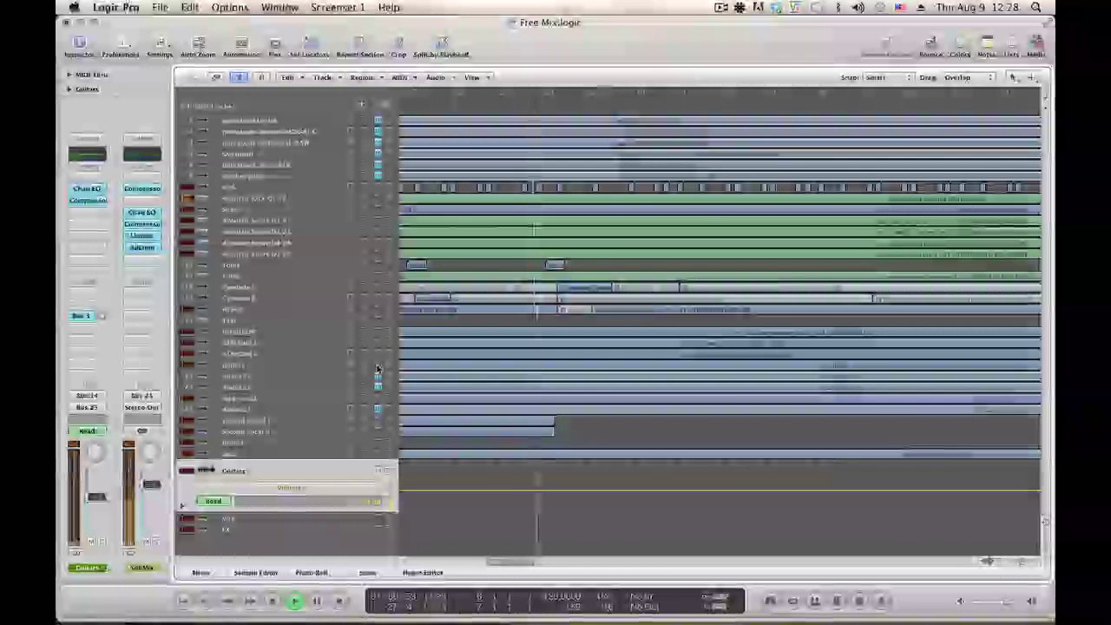
click(378, 372)
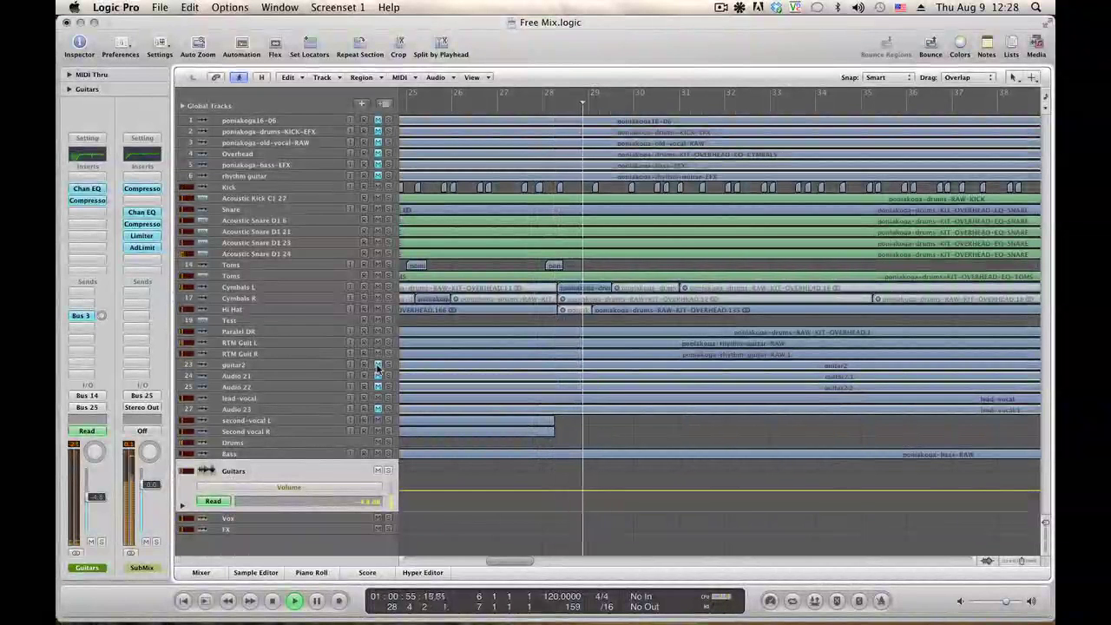
Compare the Audio 21 and Audio 22 guitar tracks in the mix by switching their mutes during playback
click(377, 376)
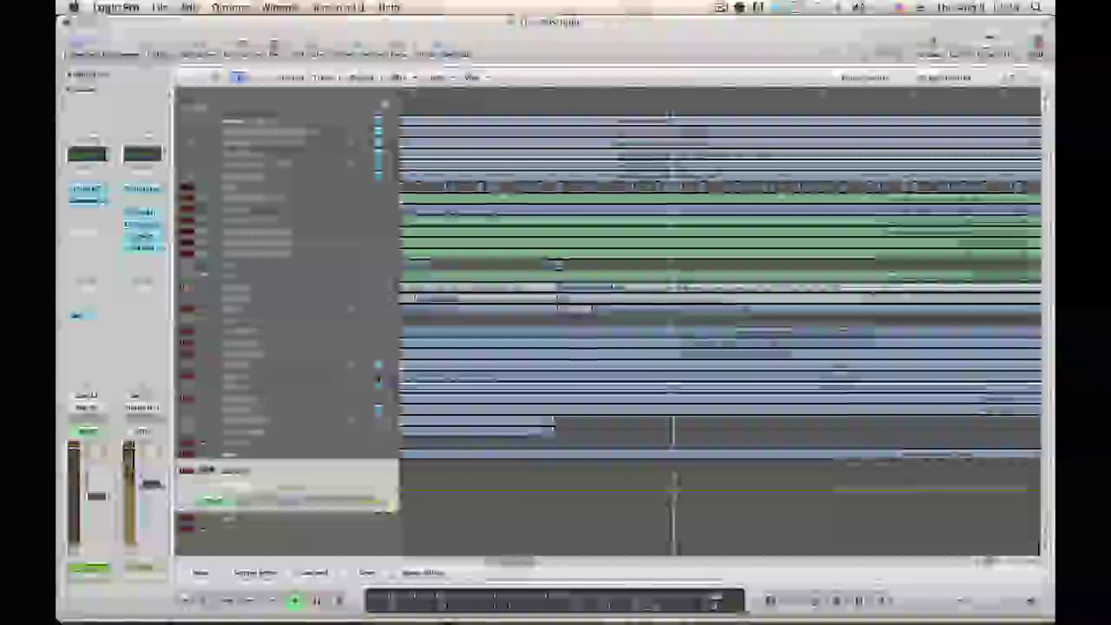
click(378, 387)
click(377, 377)
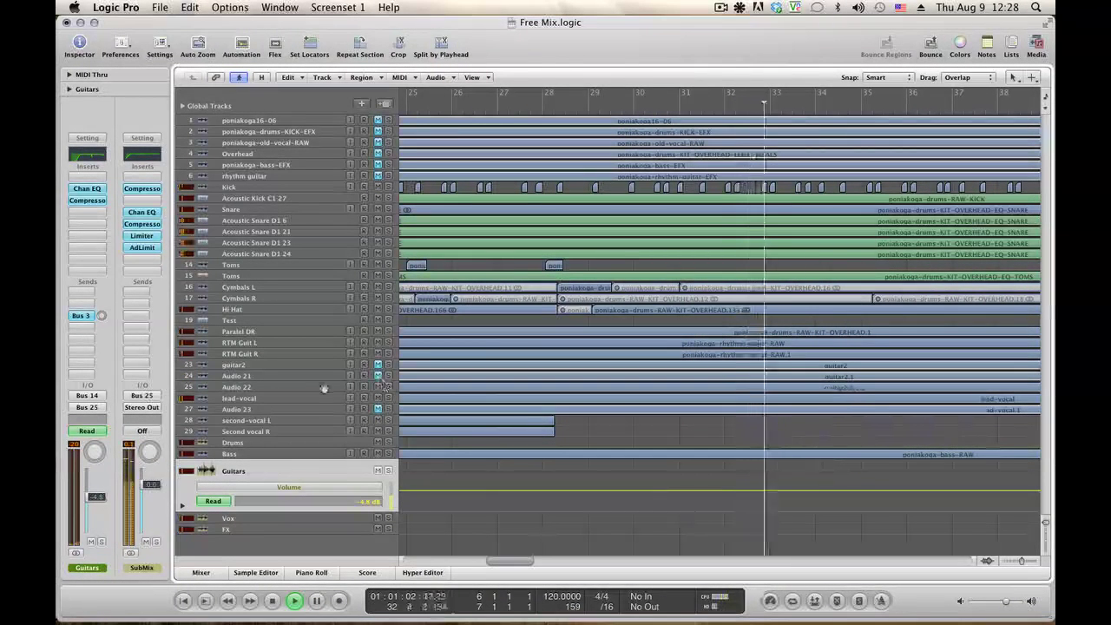
click(378, 387)
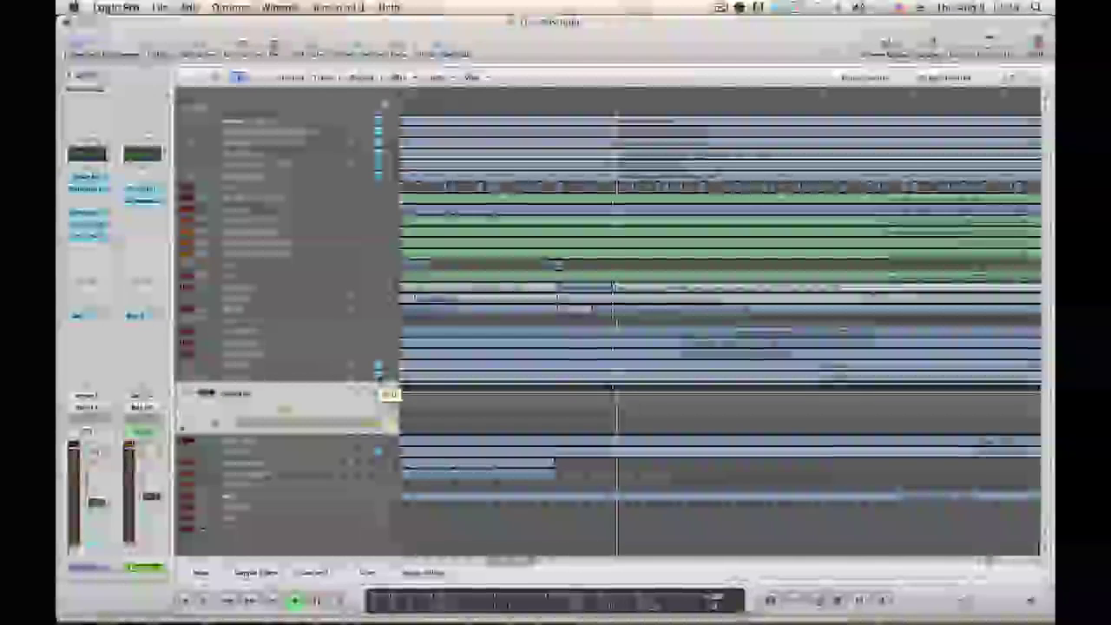
key(space)
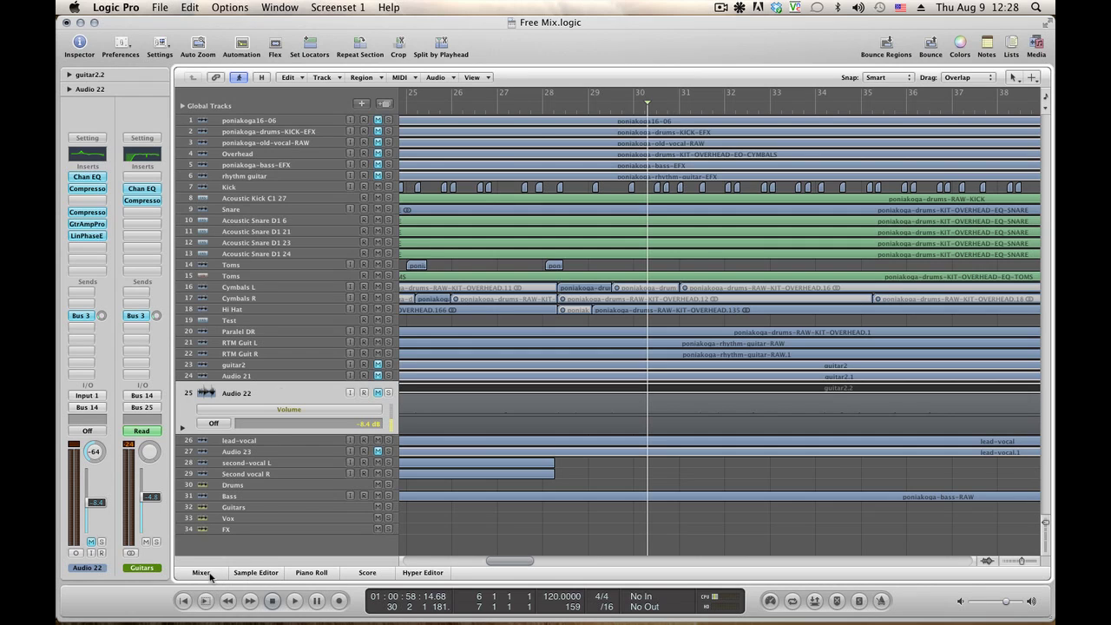
Compare the guitar2 and Audio 22 tracks by soloing them alternately during playback from about bar 30
click(389, 365)
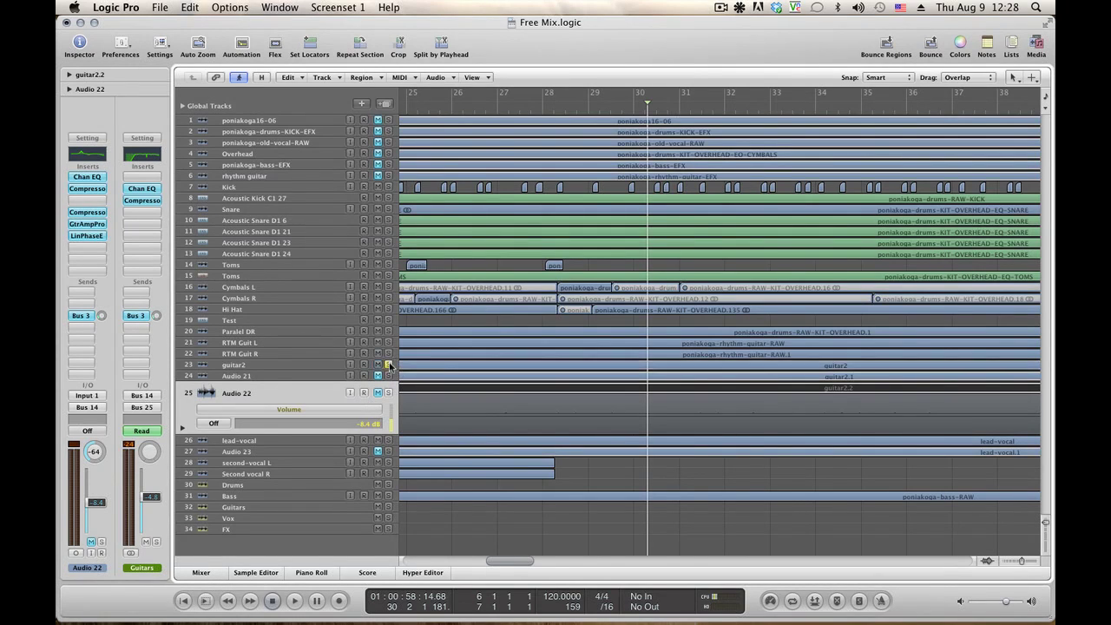
key(space)
click(389, 392)
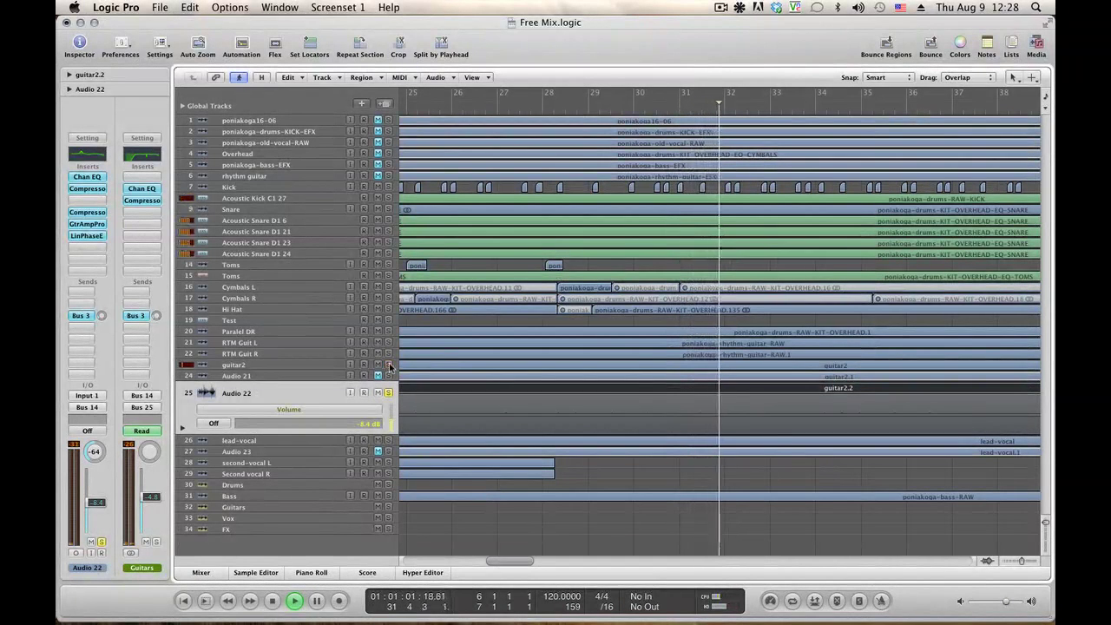
click(388, 365)
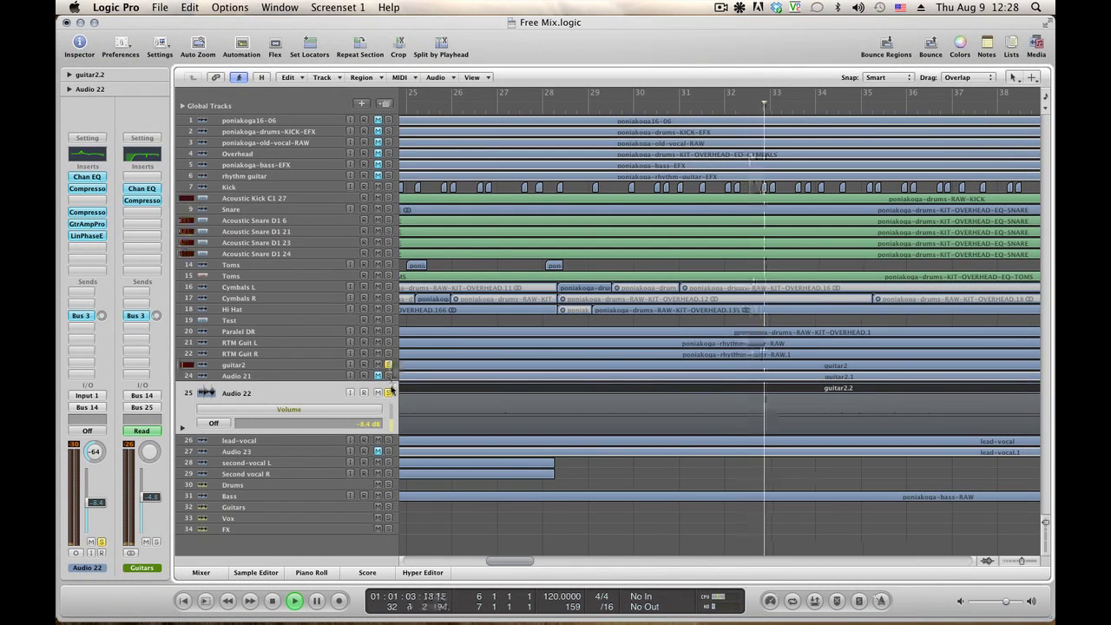
click(389, 392)
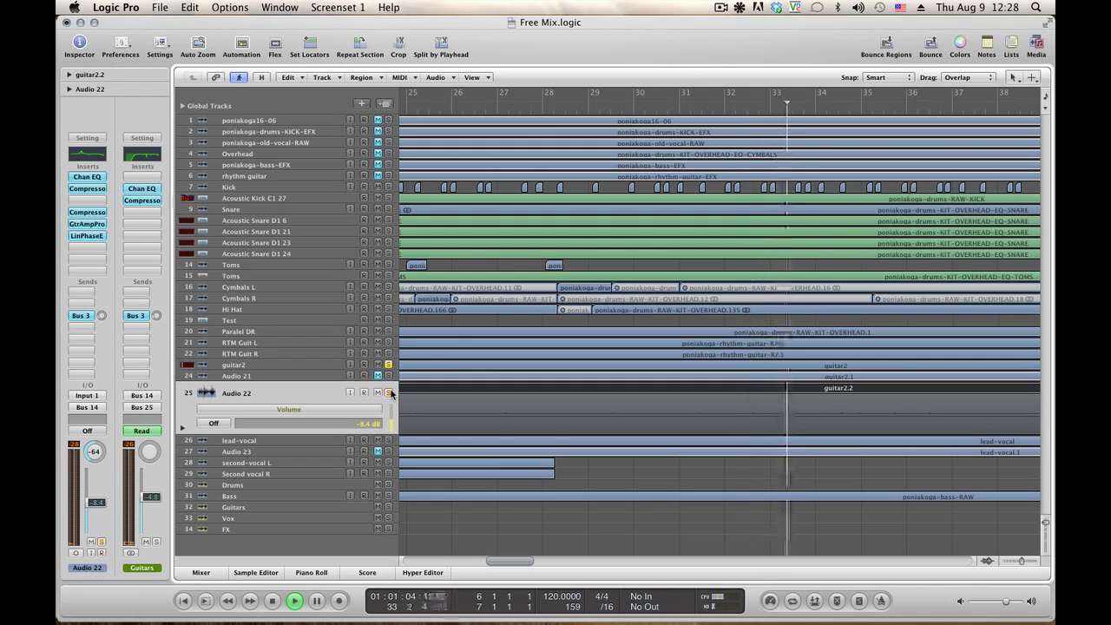
Show the mixer, solo the Audio 22 channel instead of guitar2, and play it while reviewing its fader and inserts
click(303, 378)
click(201, 573)
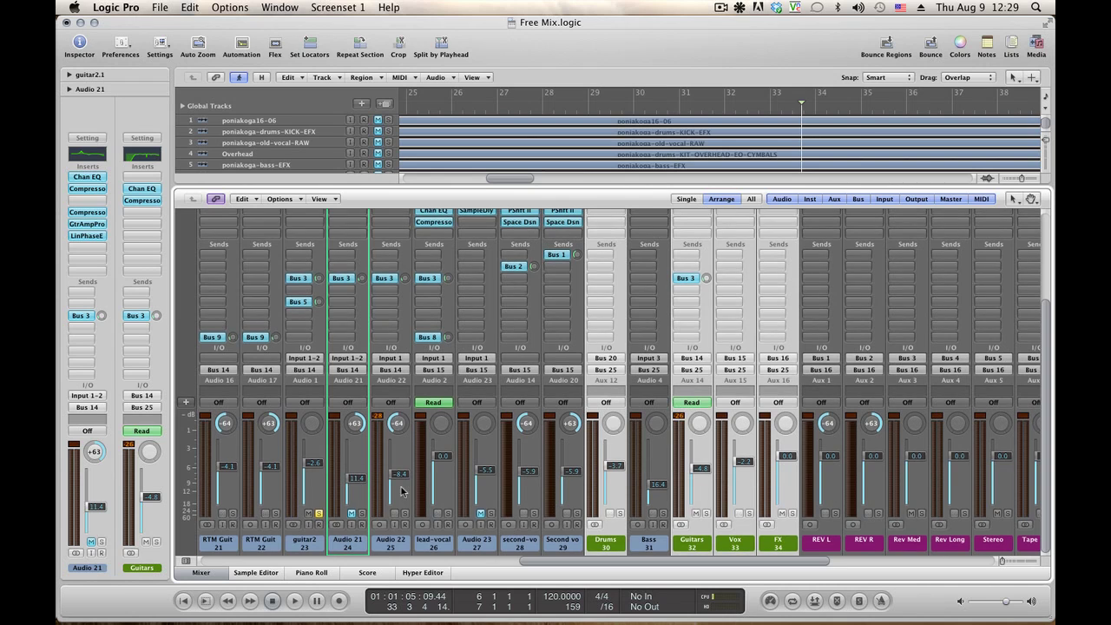
scroll(401, 491, up, 3)
scroll(401, 491, up, 2)
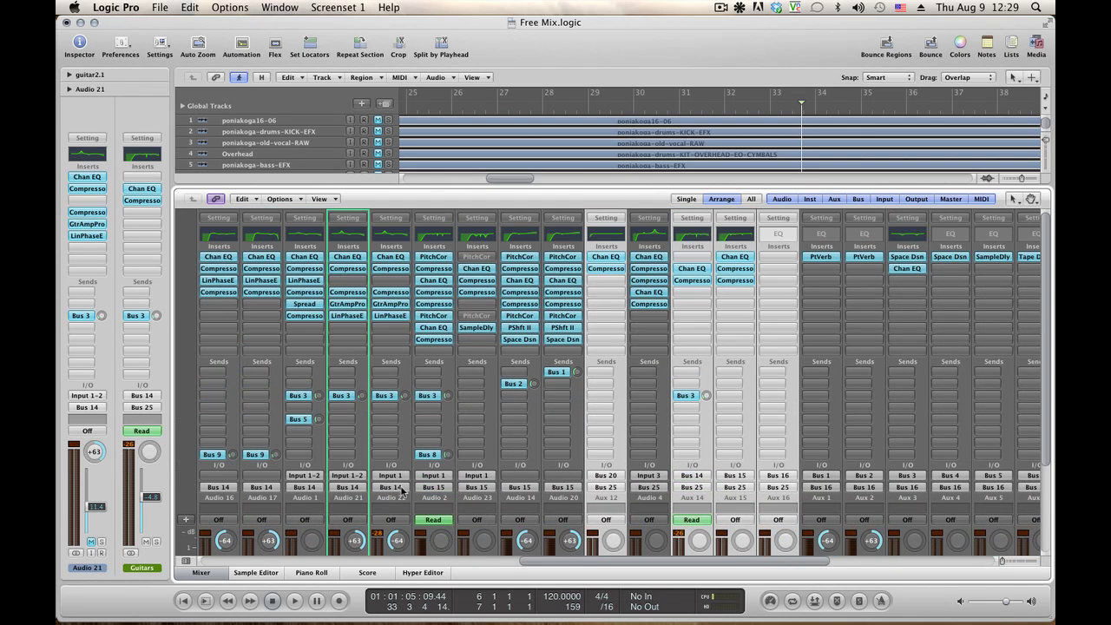
click(400, 308)
click(408, 305)
scroll(384, 514, down, 4)
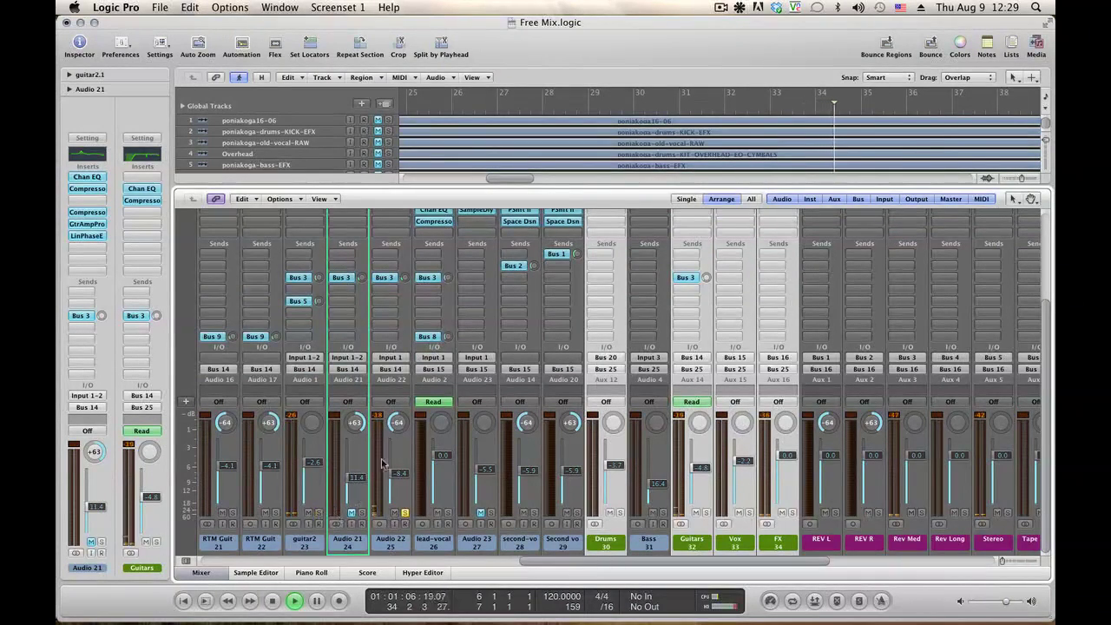
scroll(388, 447, up, 4)
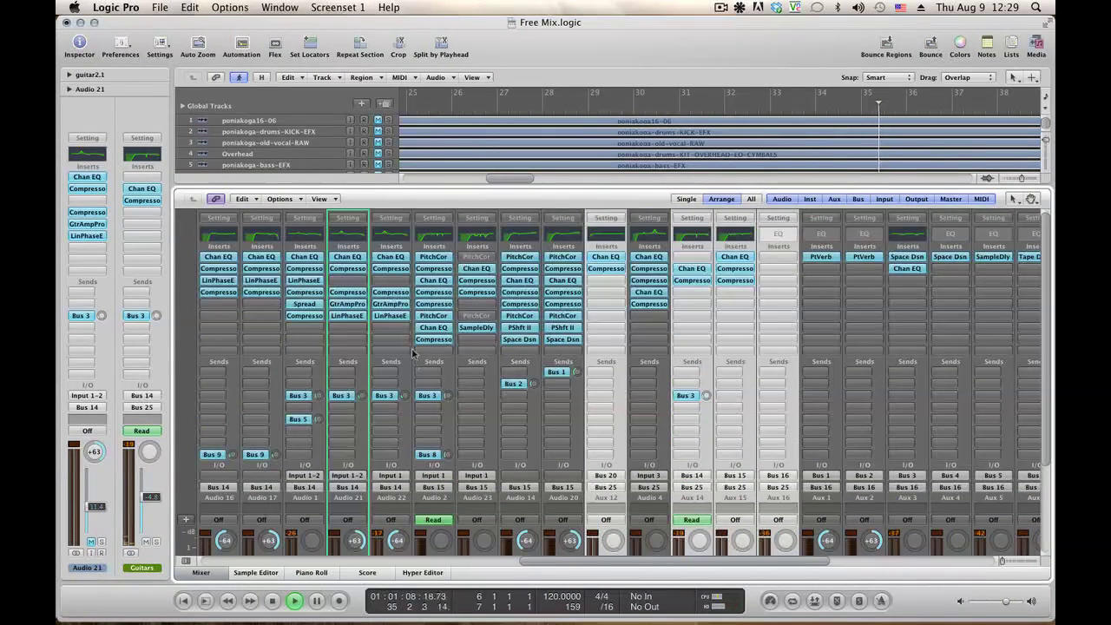
Adjust the bass, mids and gain in Audio 22's Guitar Amp Pro during playback, trying the mids at 2.1 first
click(392, 304)
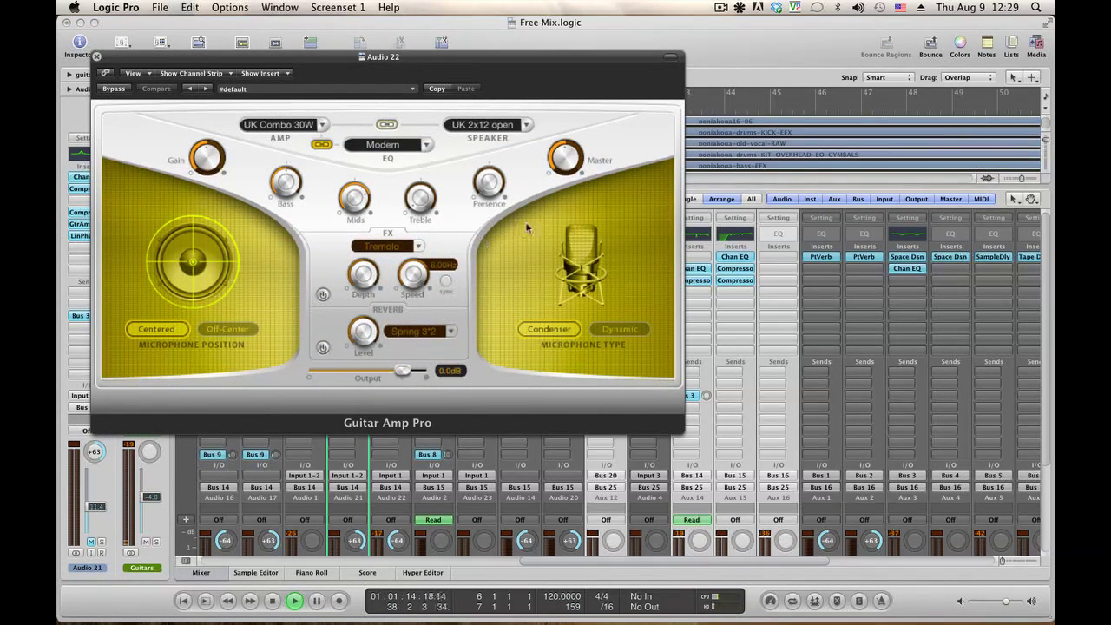
drag(356, 201, 356, 209)
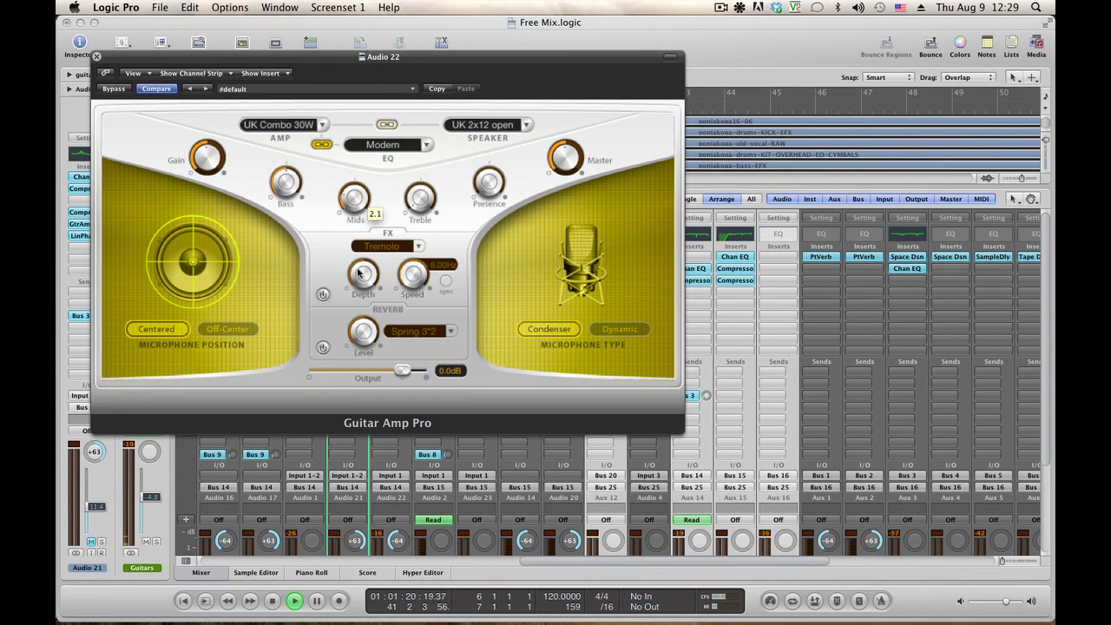
drag(285, 181, 285, 165)
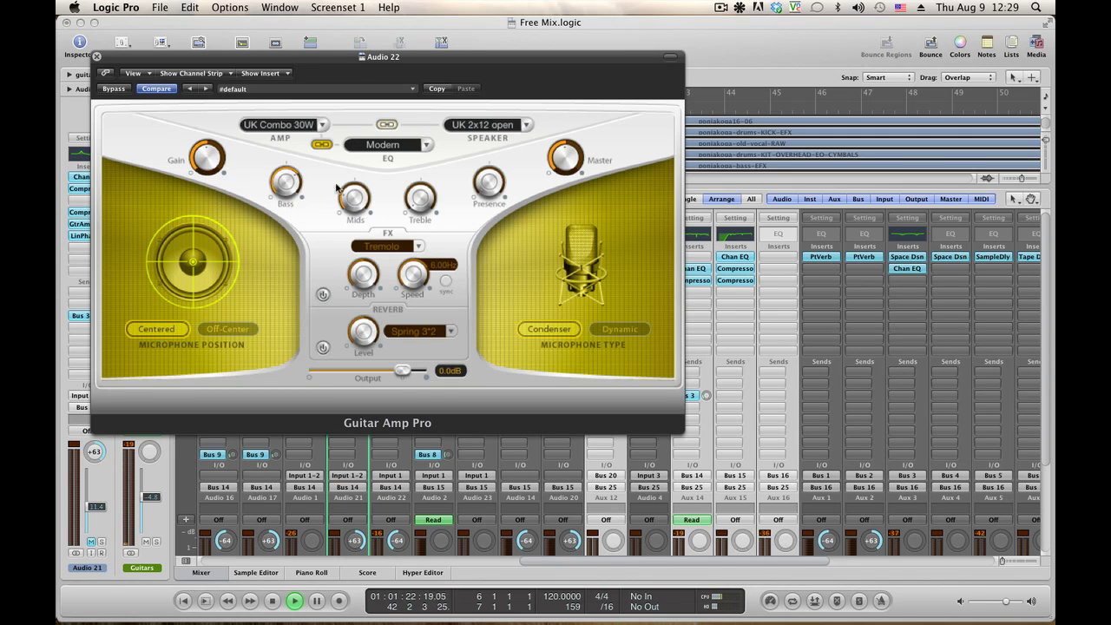
drag(349, 201, 352, 180)
drag(212, 156, 206, 180)
click(97, 58)
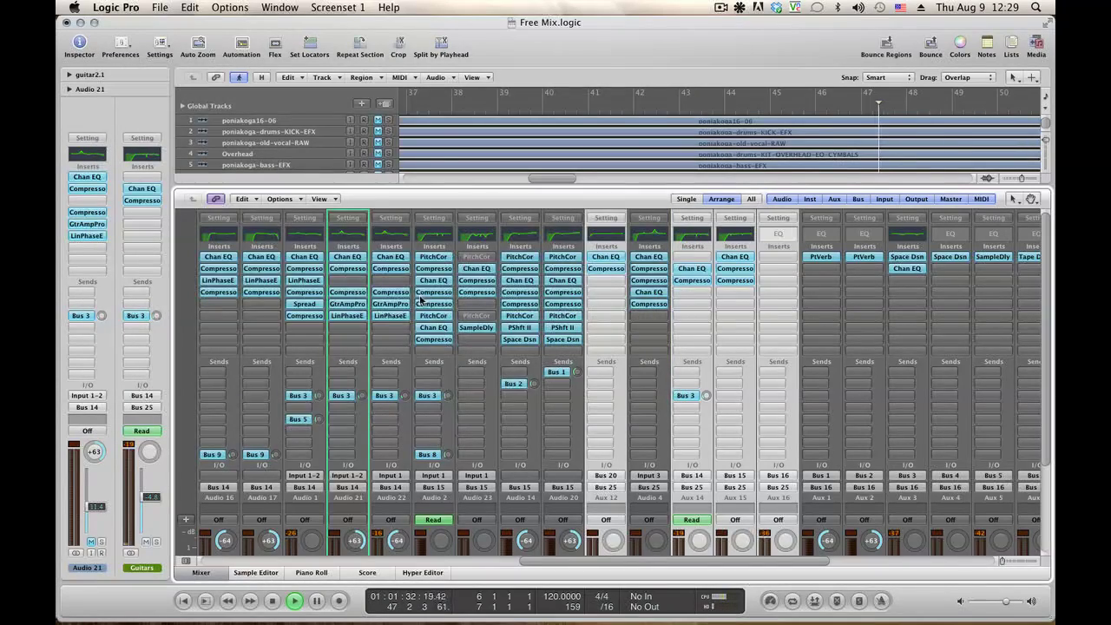
Unmute Audio 21, solo it together with Audio 22, and lower the gain in Audio 21's Guitar Amp Pro
scroll(399, 354, down, 3)
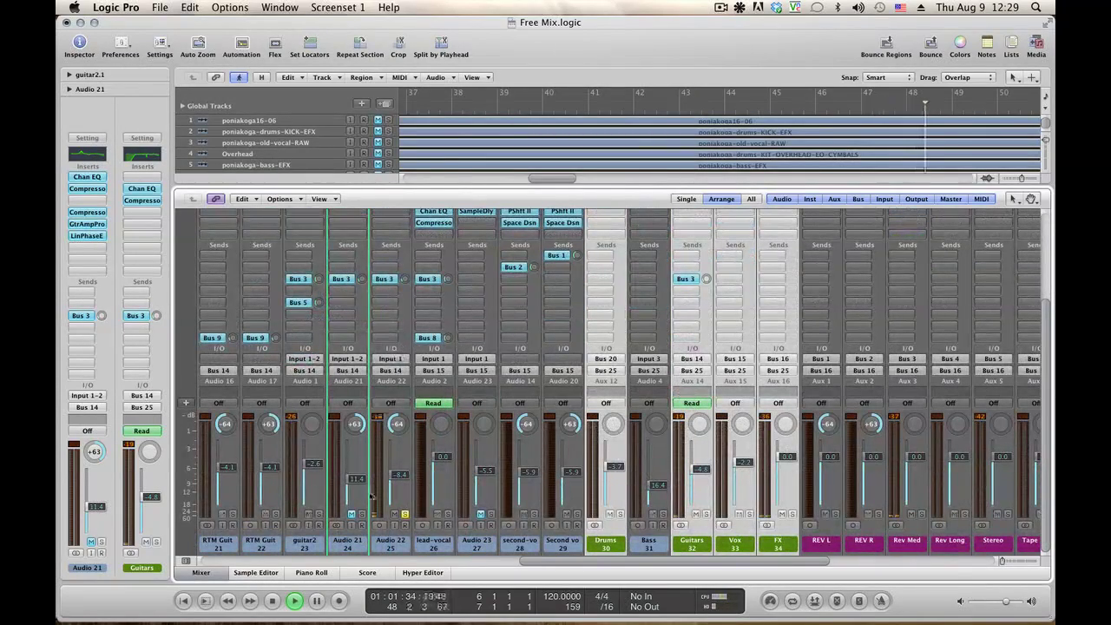
click(351, 513)
click(362, 514)
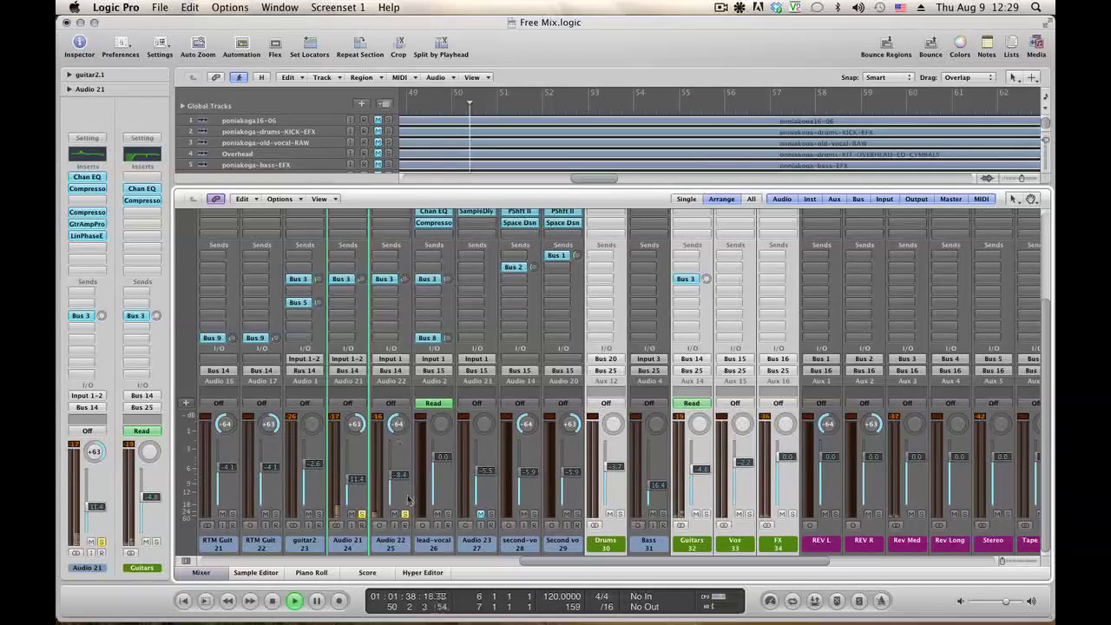
scroll(353, 378, up, 5)
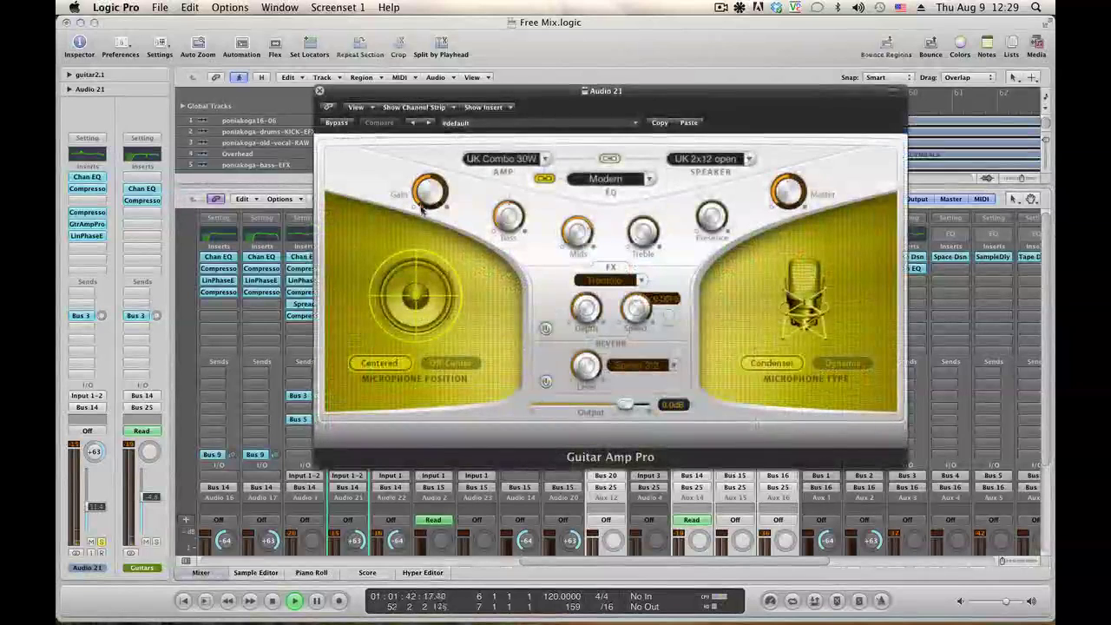
mouse_move(428, 193)
mouse_down()
mouse_move(422, 223)
mouse_move(427, 209)
mouse_up()
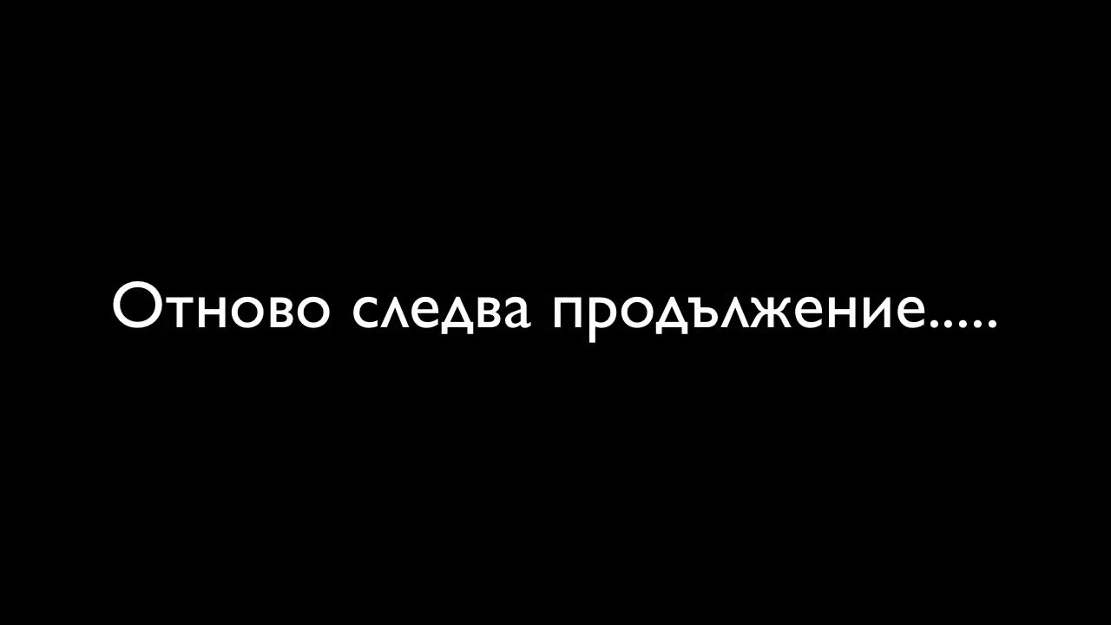